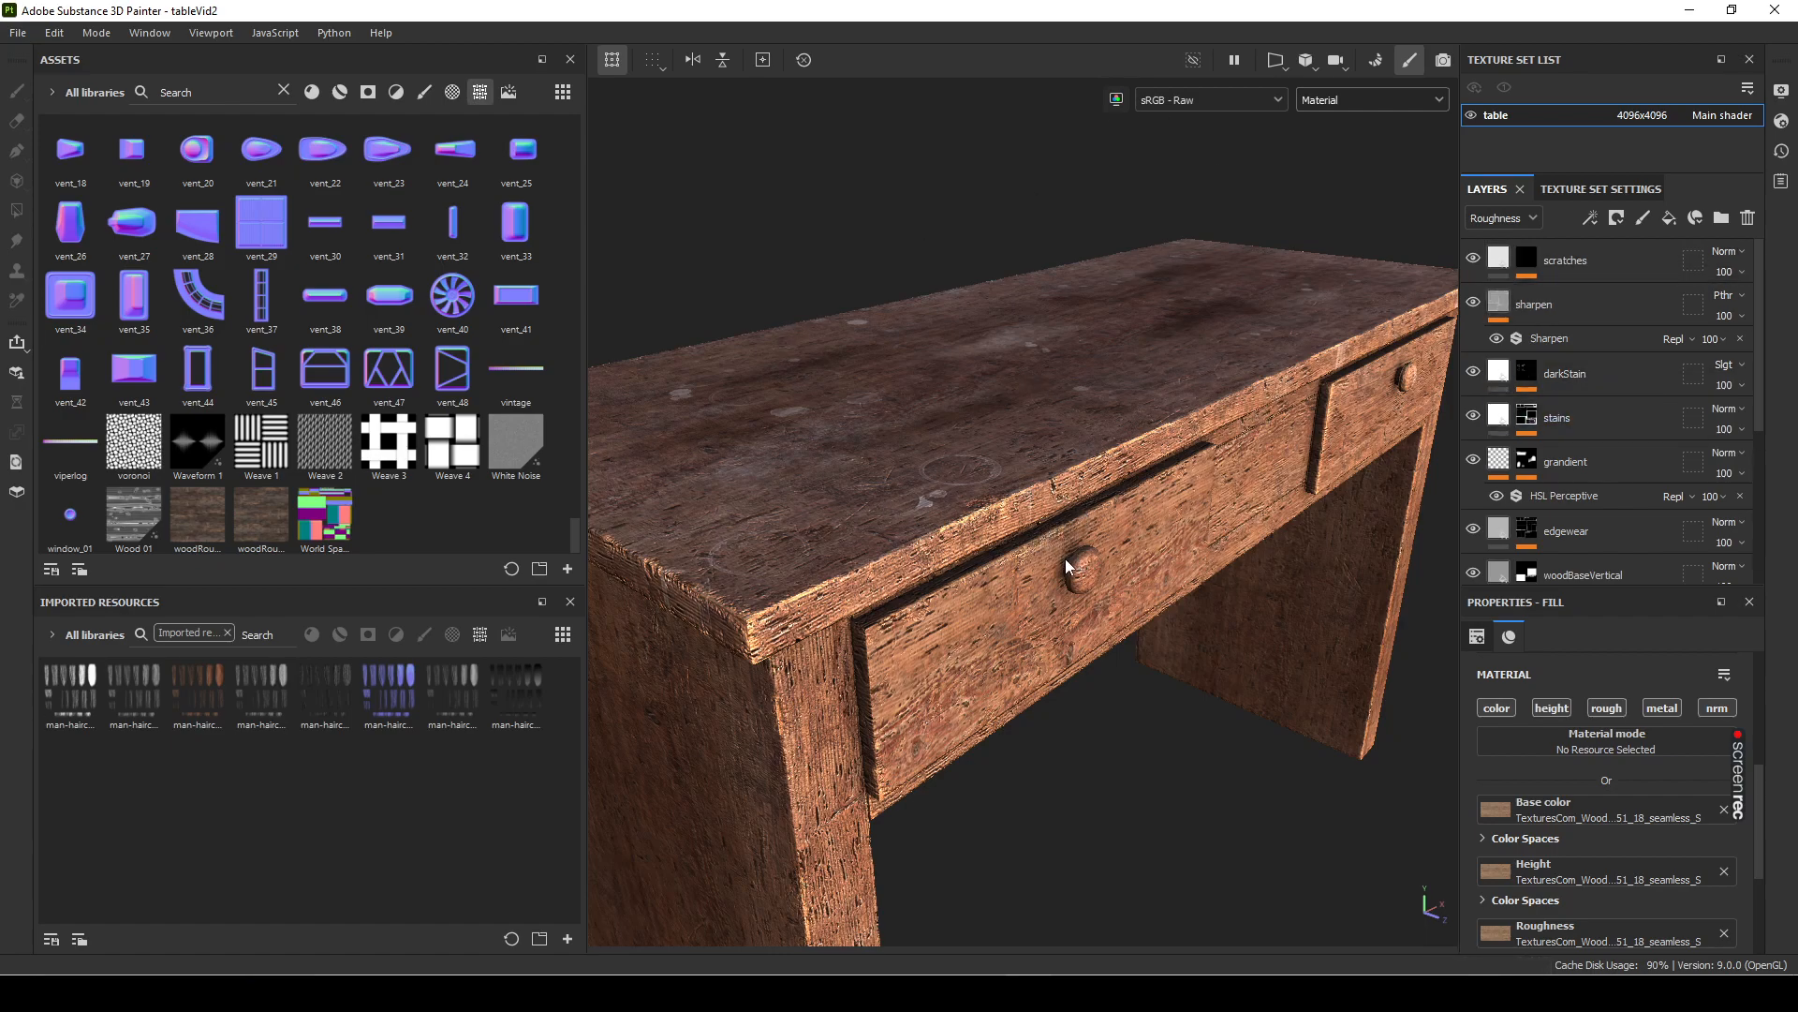
Step: Group all layers from scratches down to woodBaseHoriz into one folder
{"action": "left_click", "coordinate": [1628, 271]}
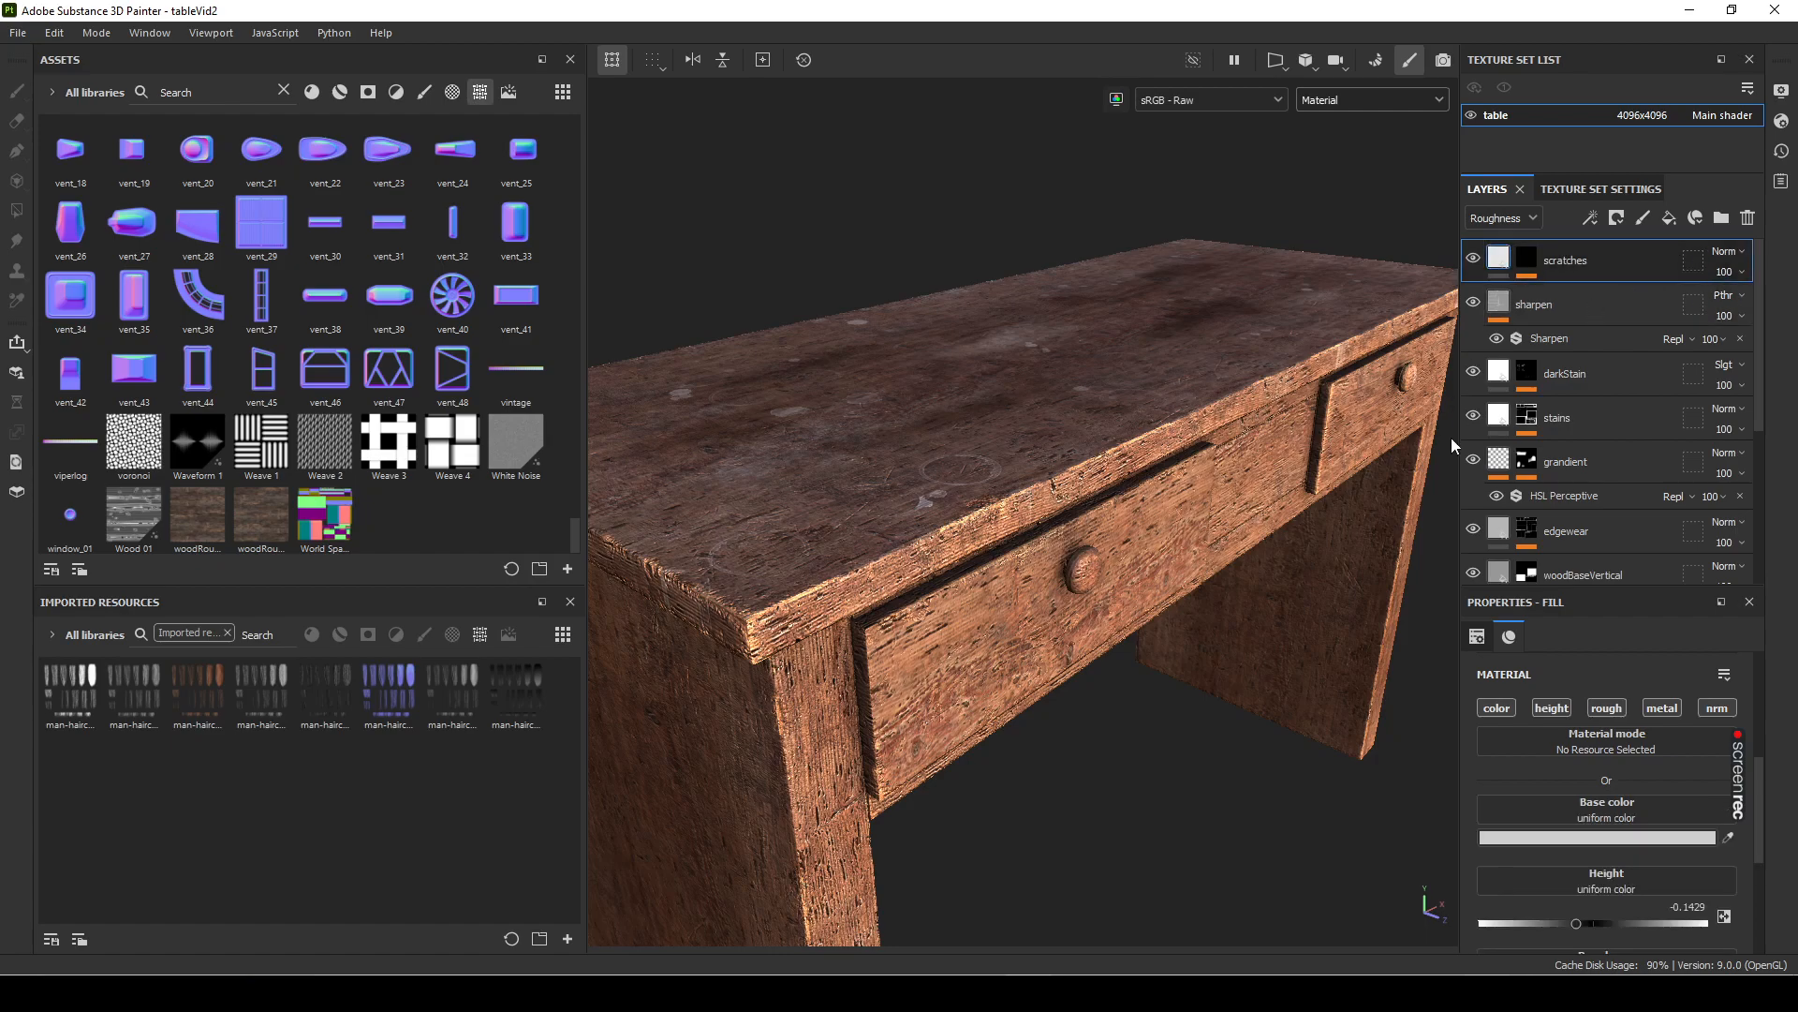
{"action": "scroll", "coordinate": [1136, 474], "scroll_direction": "down", "scroll_amount": 3}
{"action": "scroll", "coordinate": [1632, 428], "scroll_direction": "down", "scroll_amount": 5}
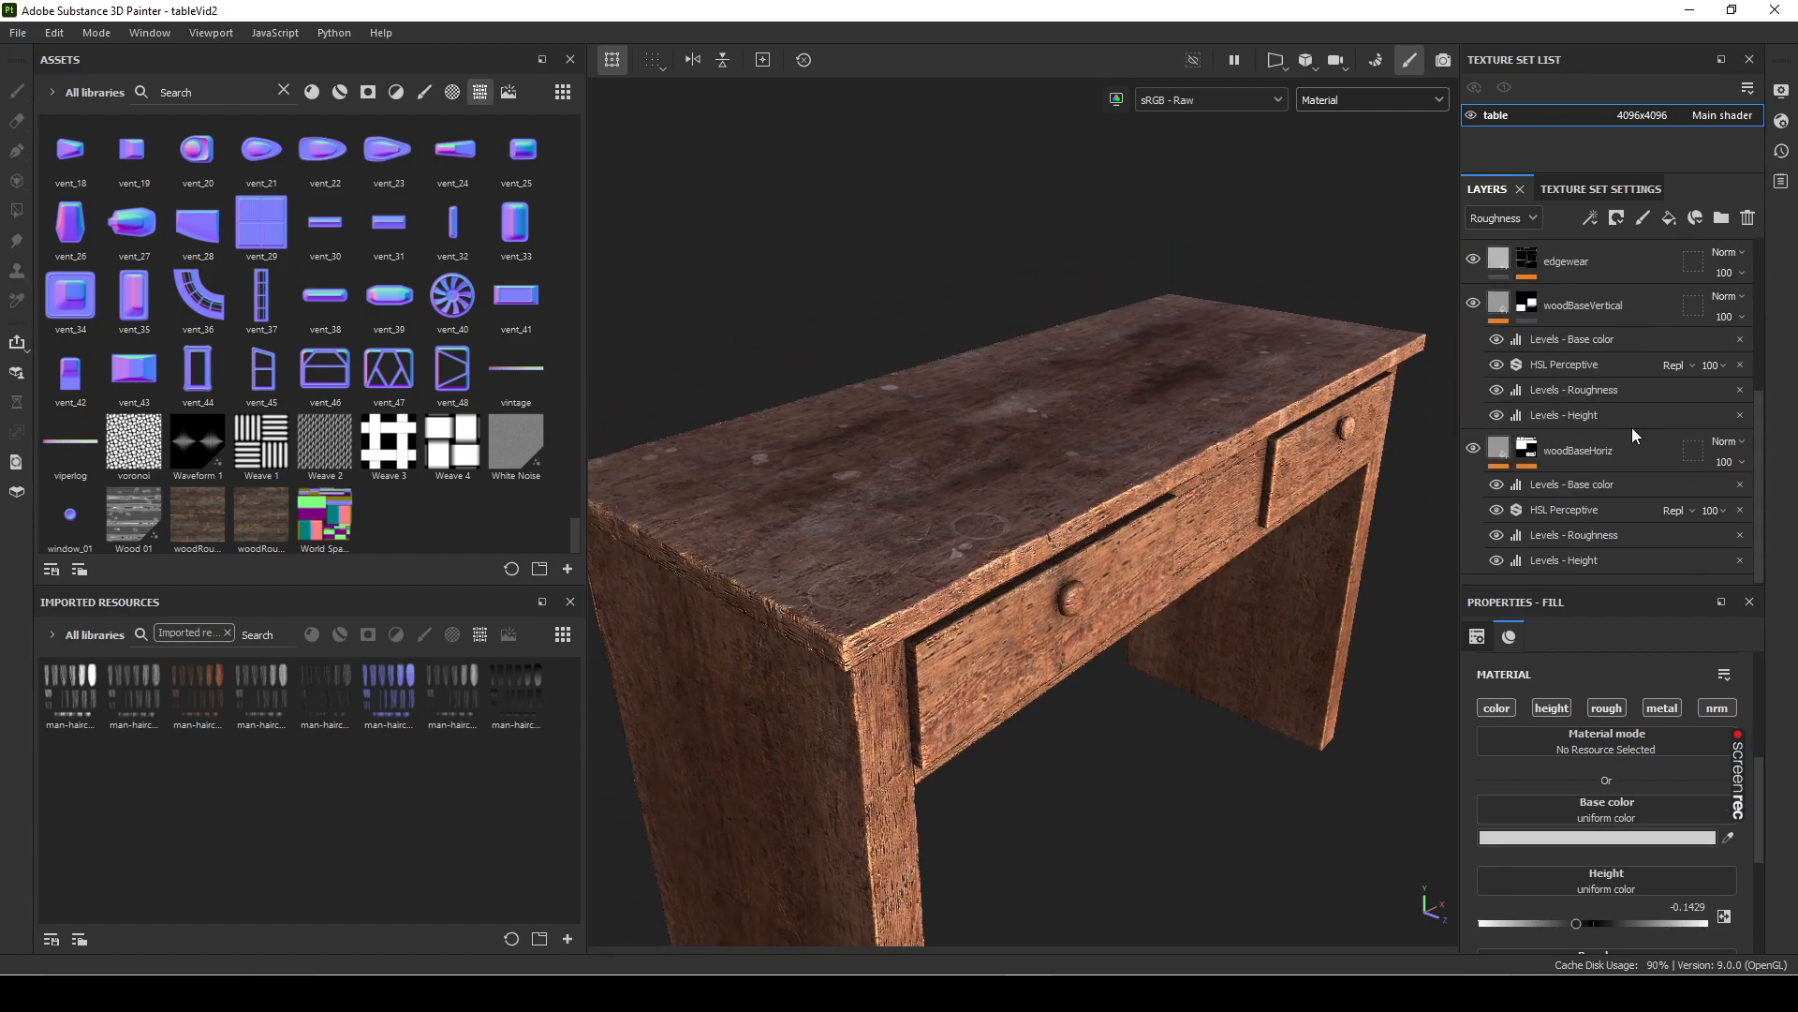
{"action": "left_click", "coordinate": [1628, 459], "text": "shift"}
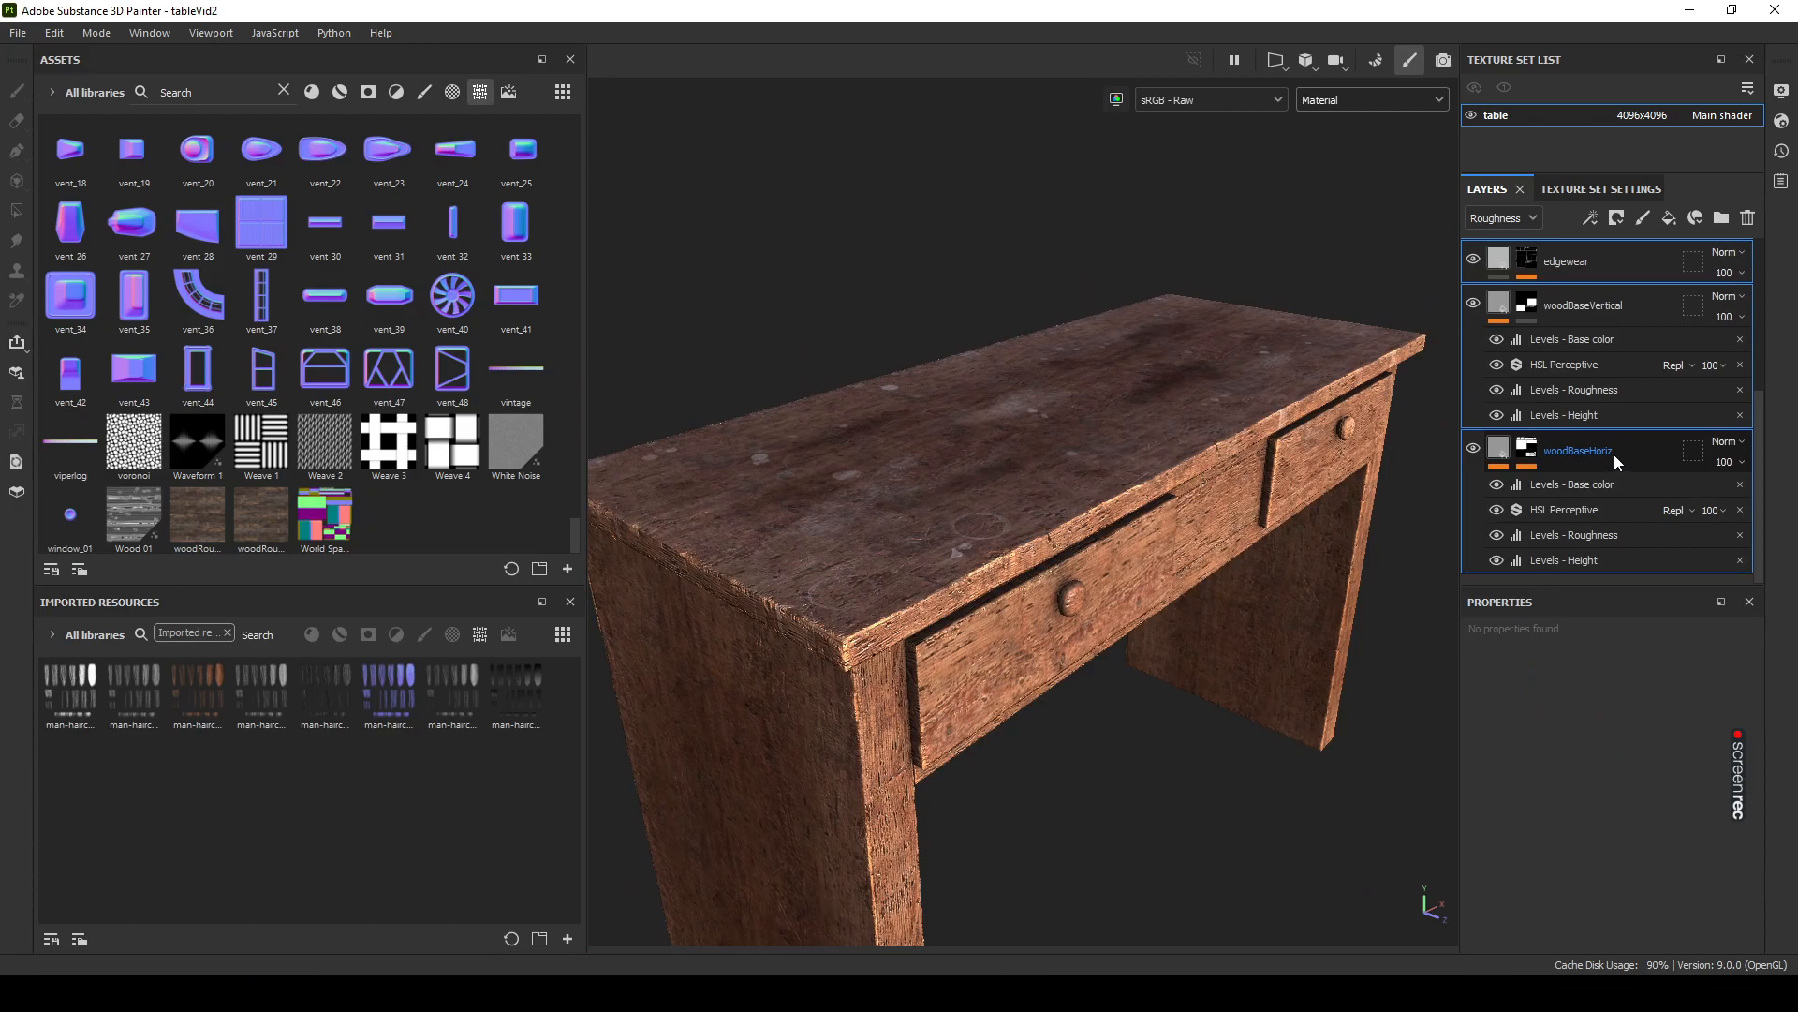
{"action": "right_click", "coordinate": [1615, 453]}
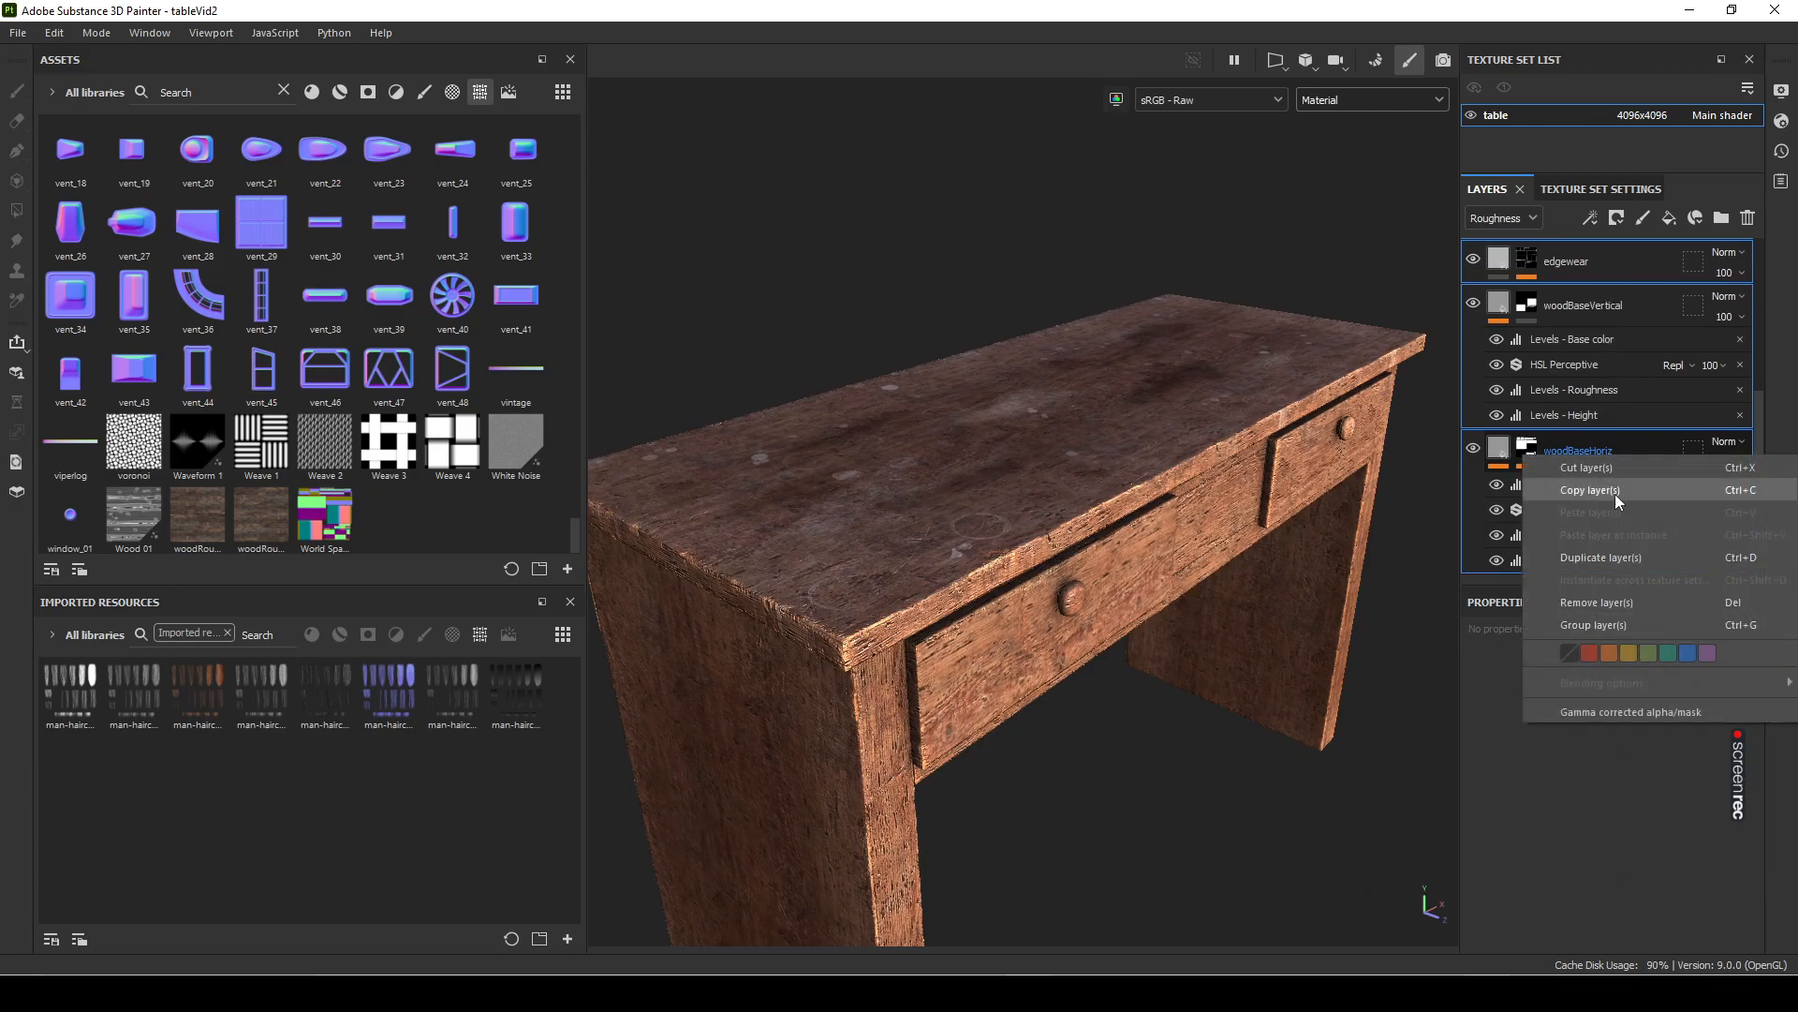
{"action": "left_click", "coordinate": [1617, 625]}
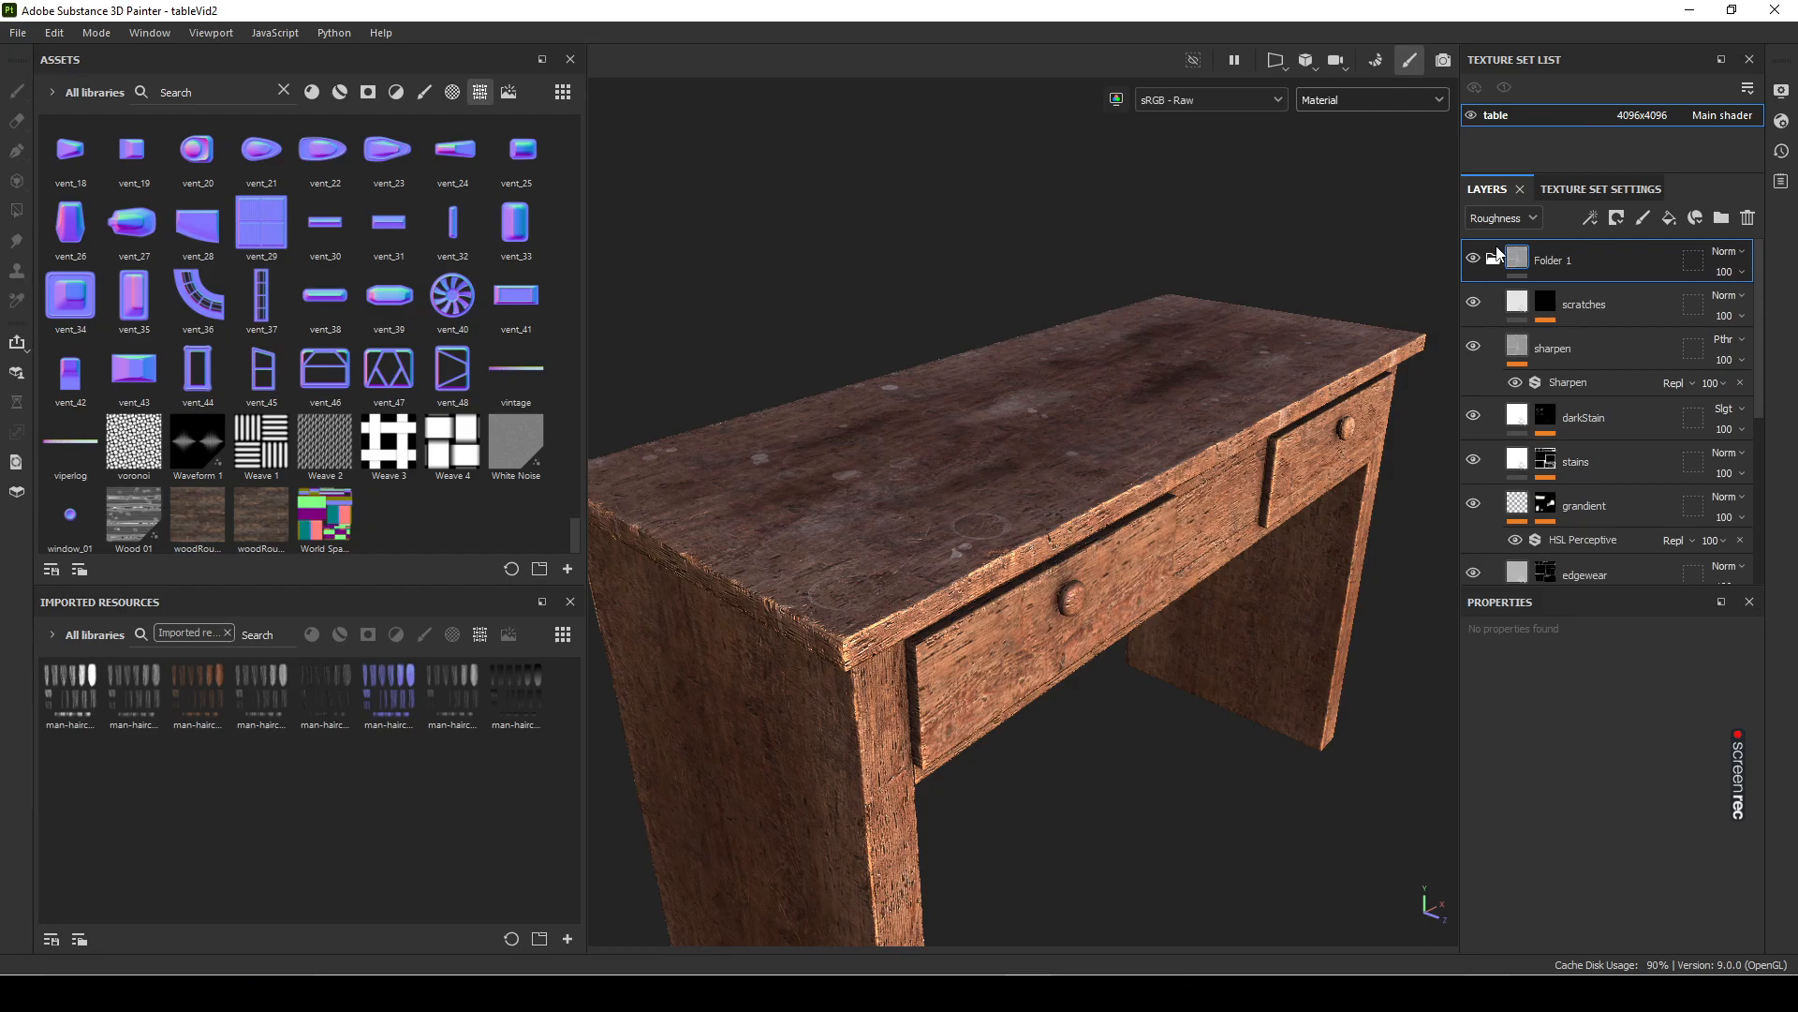
Step: Collapse the new layer folder and rename it wood
{"action": "left_click", "coordinate": [1494, 262]}
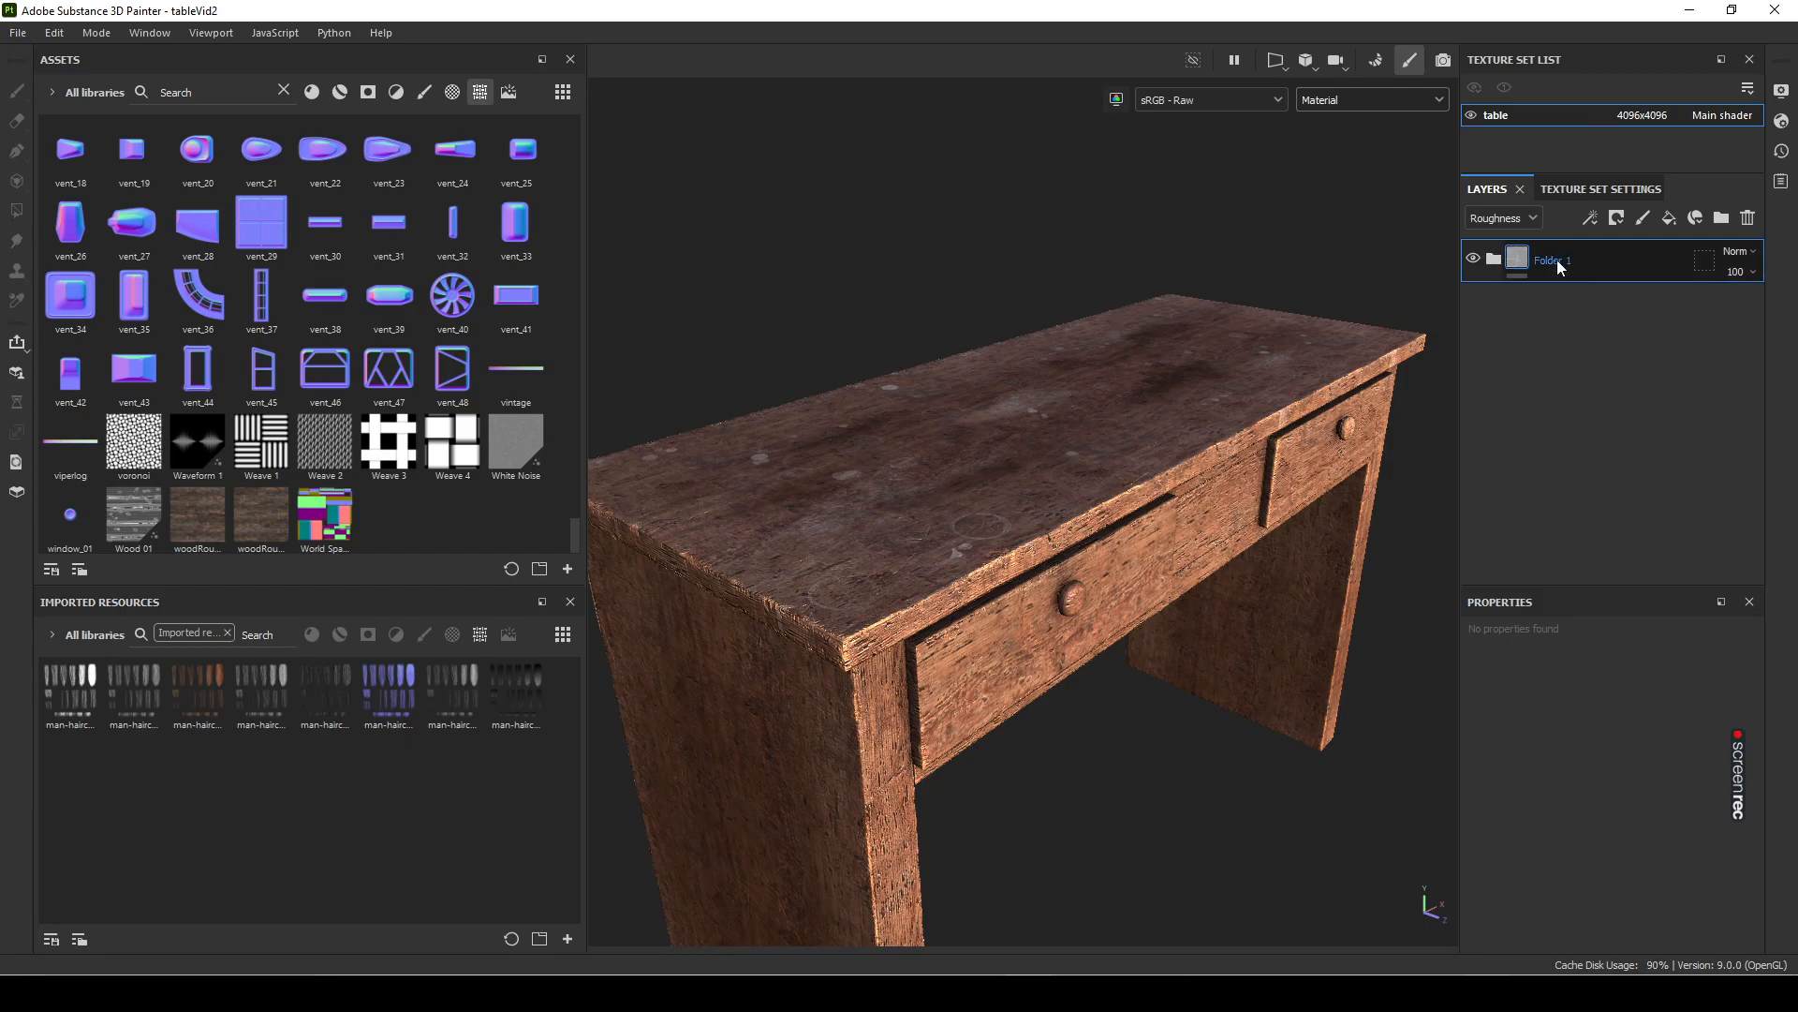
{"action": "double_click", "coordinate": [1550, 263]}
{"action": "type", "text": "wood"}
{"action": "key", "text": "Return"}
Step: Add a fill layer above the wood folder and set its metallic value to 1
{"action": "left_click_drag", "start_coordinate": [1237, 614], "coordinate": [1138, 626], "text": "alt"}
{"action": "scroll", "coordinate": [1223, 645], "scroll_direction": "up", "scroll_amount": 1}
{"action": "middle_click_drag", "start_coordinate": [983, 647], "coordinate": [1265, 600], "text": "alt"}
{"action": "scroll", "coordinate": [1307, 609], "scroll_direction": "up", "scroll_amount": 2}
{"action": "scroll", "coordinate": [1346, 628], "scroll_direction": "up", "scroll_amount": 2}
{"action": "left_click_drag", "start_coordinate": [975, 600], "coordinate": [1095, 577], "text": "alt"}
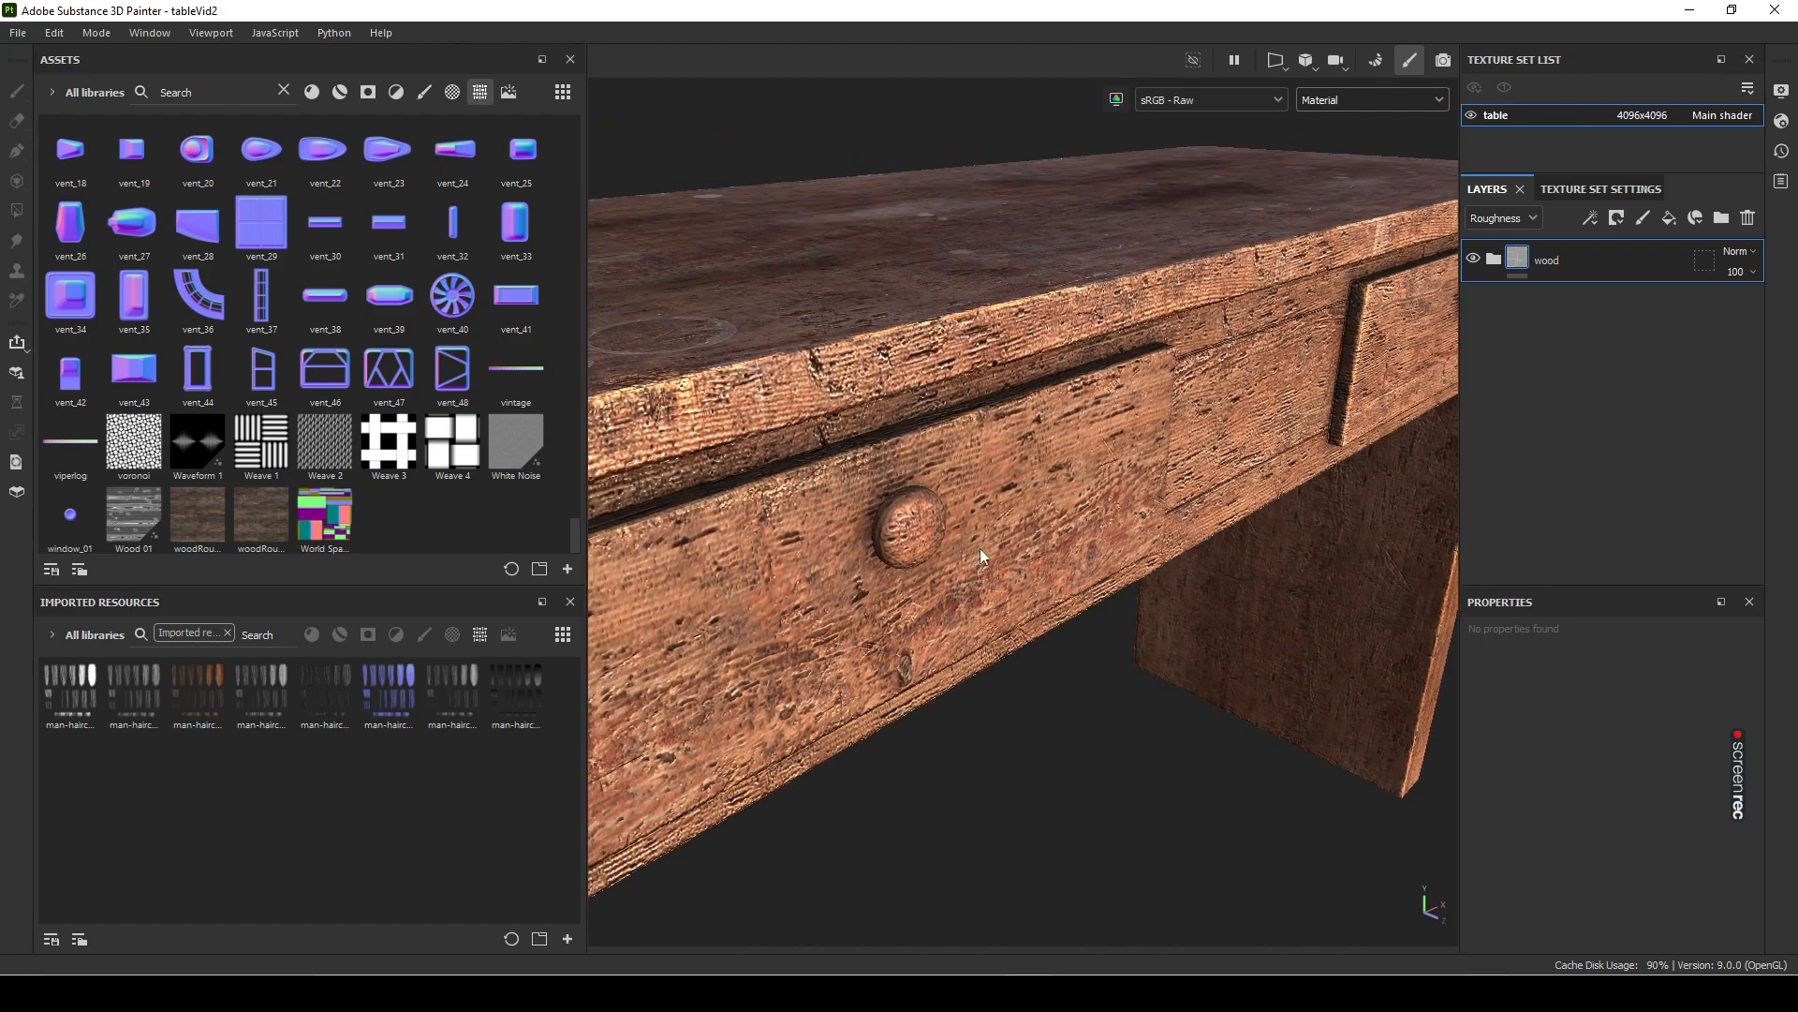
{"action": "left_click", "coordinate": [1668, 220]}
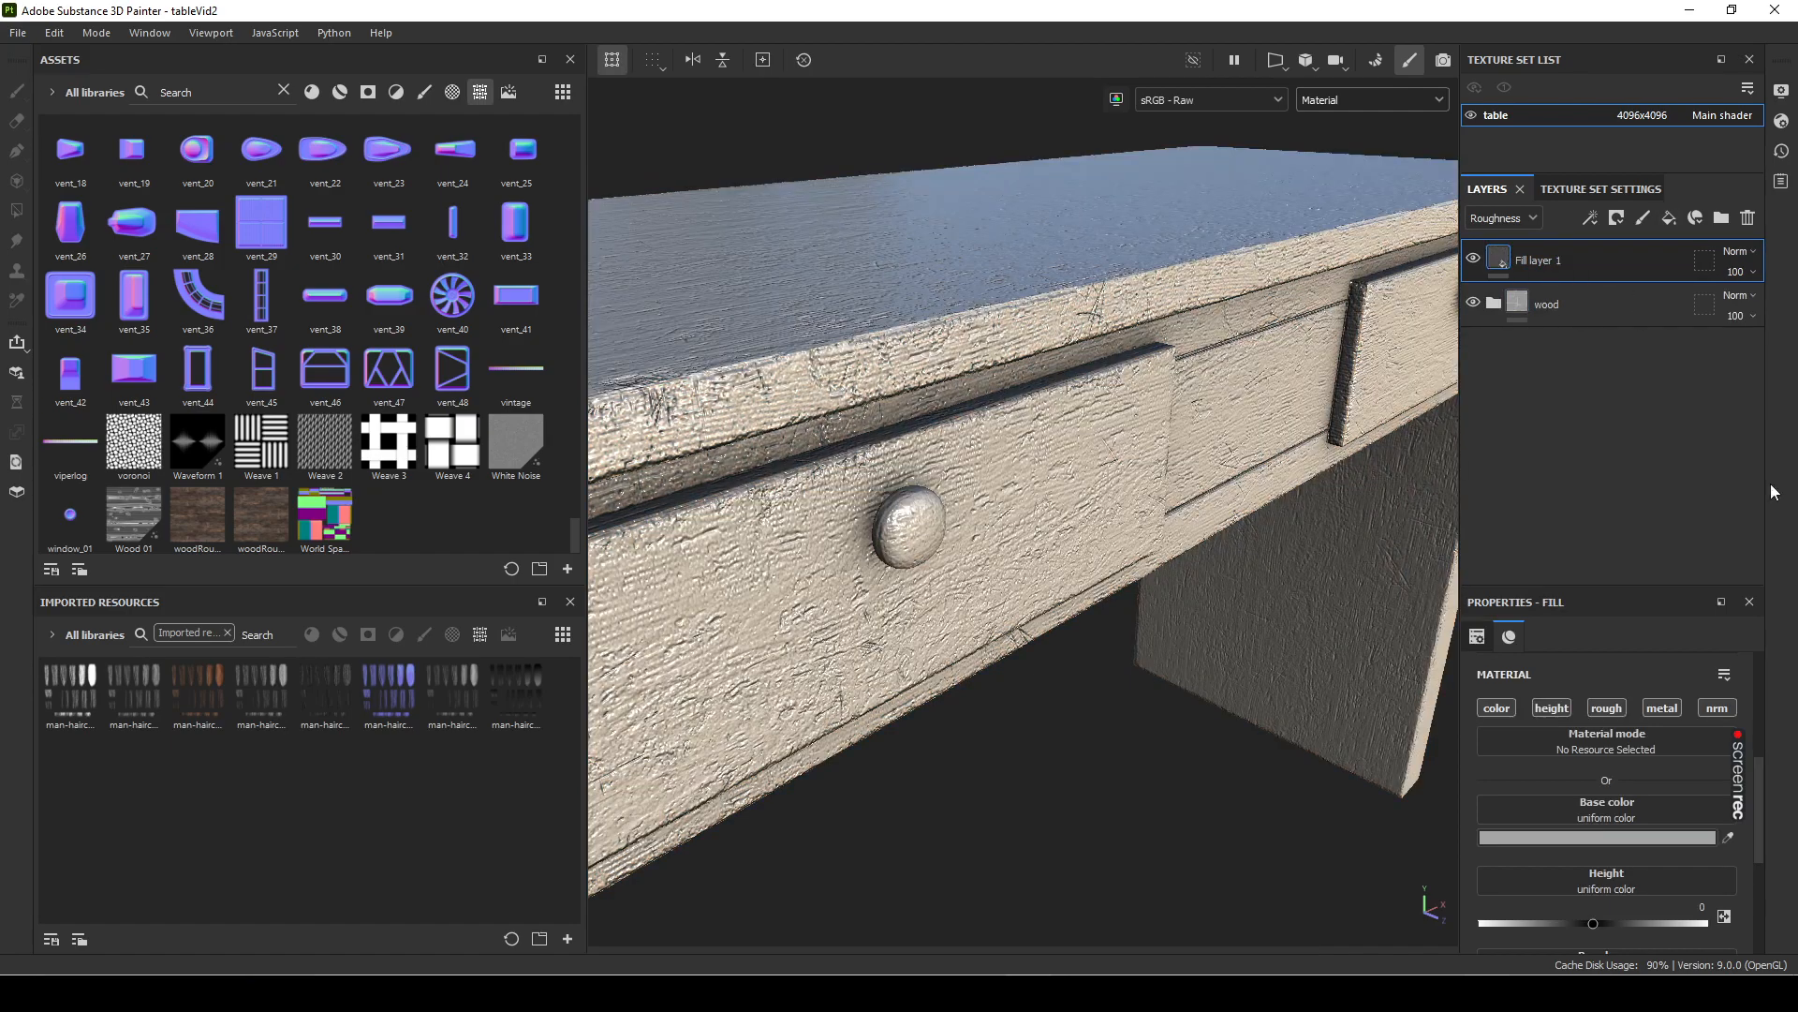
{"action": "scroll", "coordinate": [1639, 875], "scroll_direction": "down", "scroll_amount": 3}
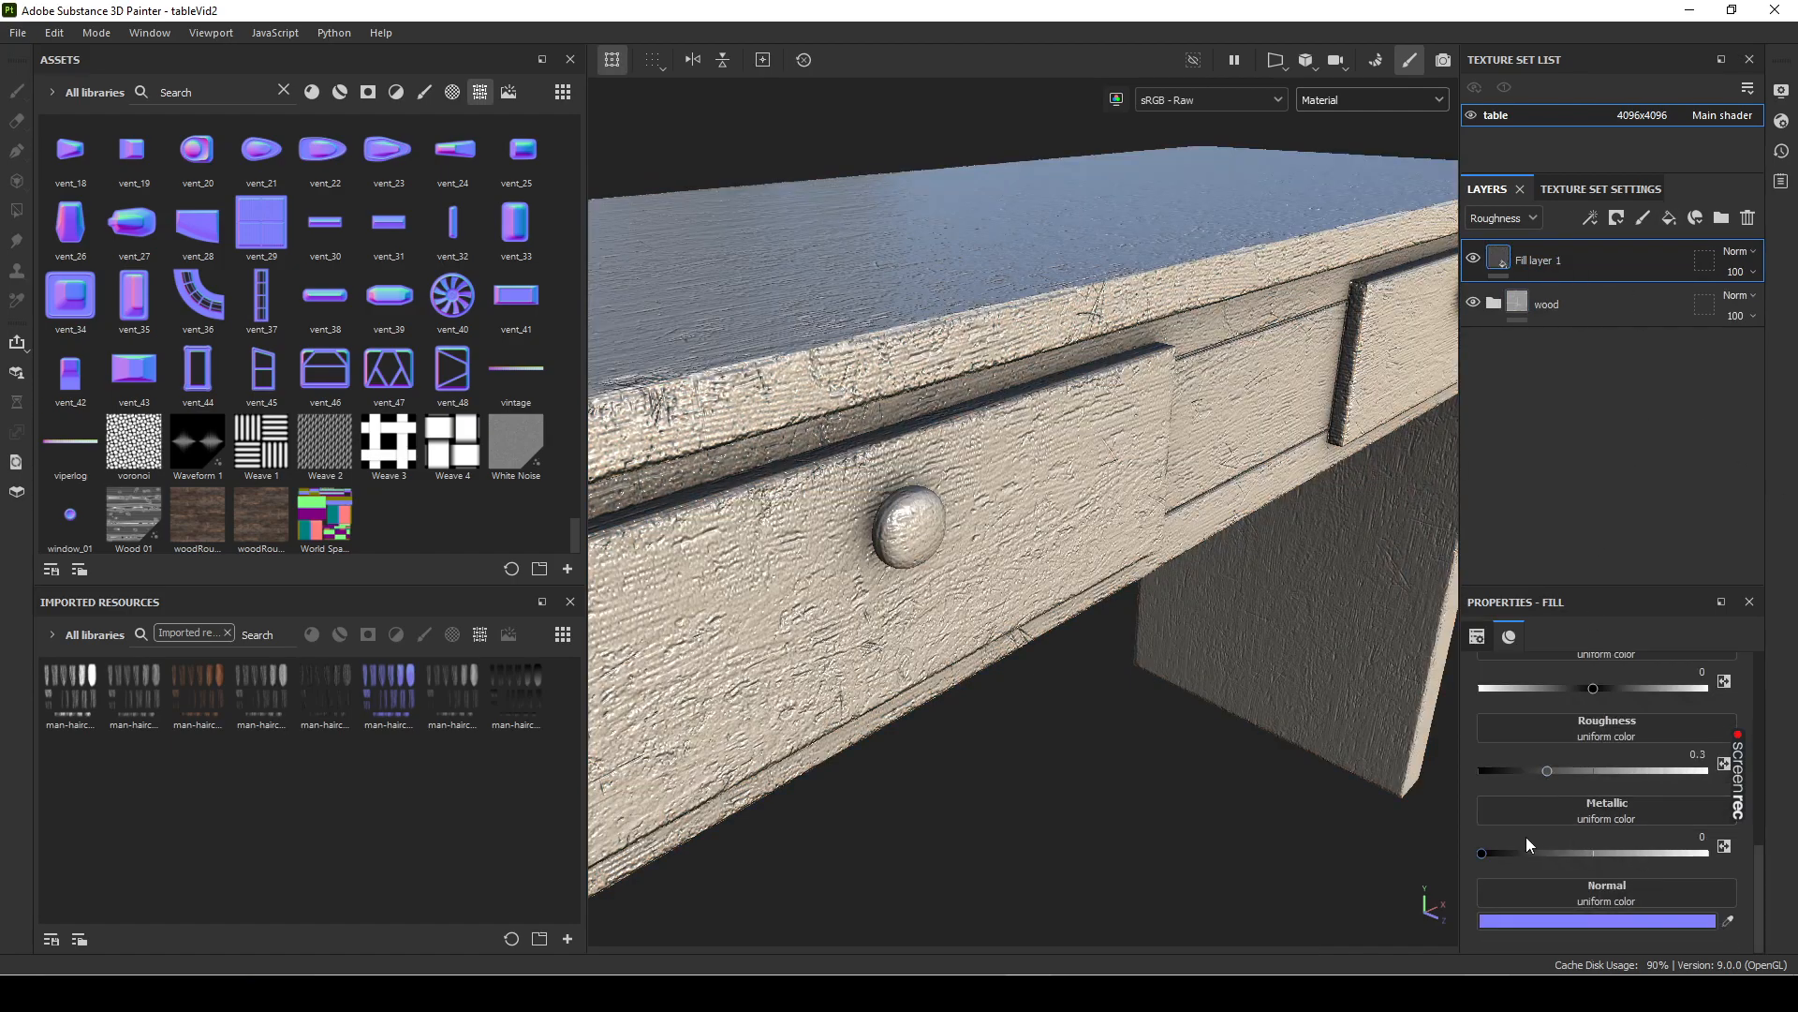
{"action": "left_click_drag", "start_coordinate": [1624, 853], "coordinate": [1707, 852]}
{"action": "left_click_drag", "start_coordinate": [1181, 645], "coordinate": [1120, 451], "text": "alt"}
{"action": "scroll", "coordinate": [1077, 717], "scroll_direction": "up", "scroll_amount": 3}
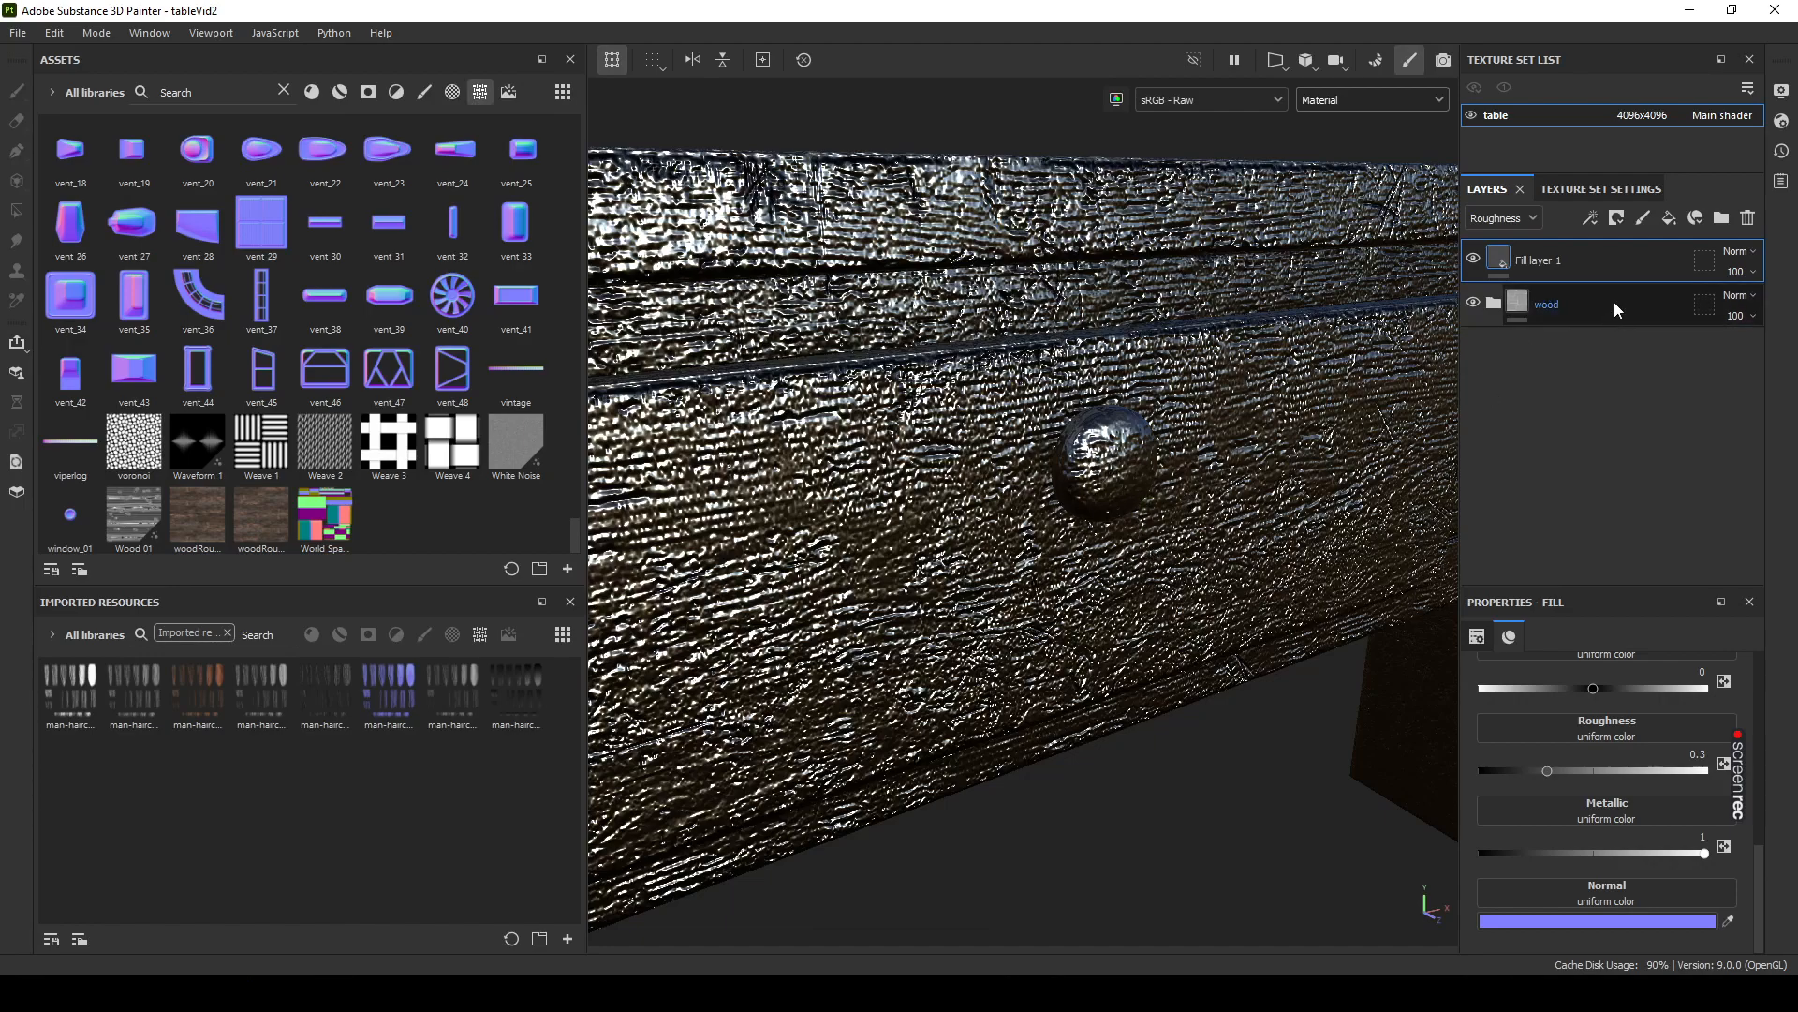
Step: Hide Fill layer 1 and add a white mask to the wood folder
{"action": "left_click", "coordinate": [1473, 263]}
{"action": "left_click_drag", "start_coordinate": [1218, 712], "coordinate": [1332, 667], "text": "alt"}
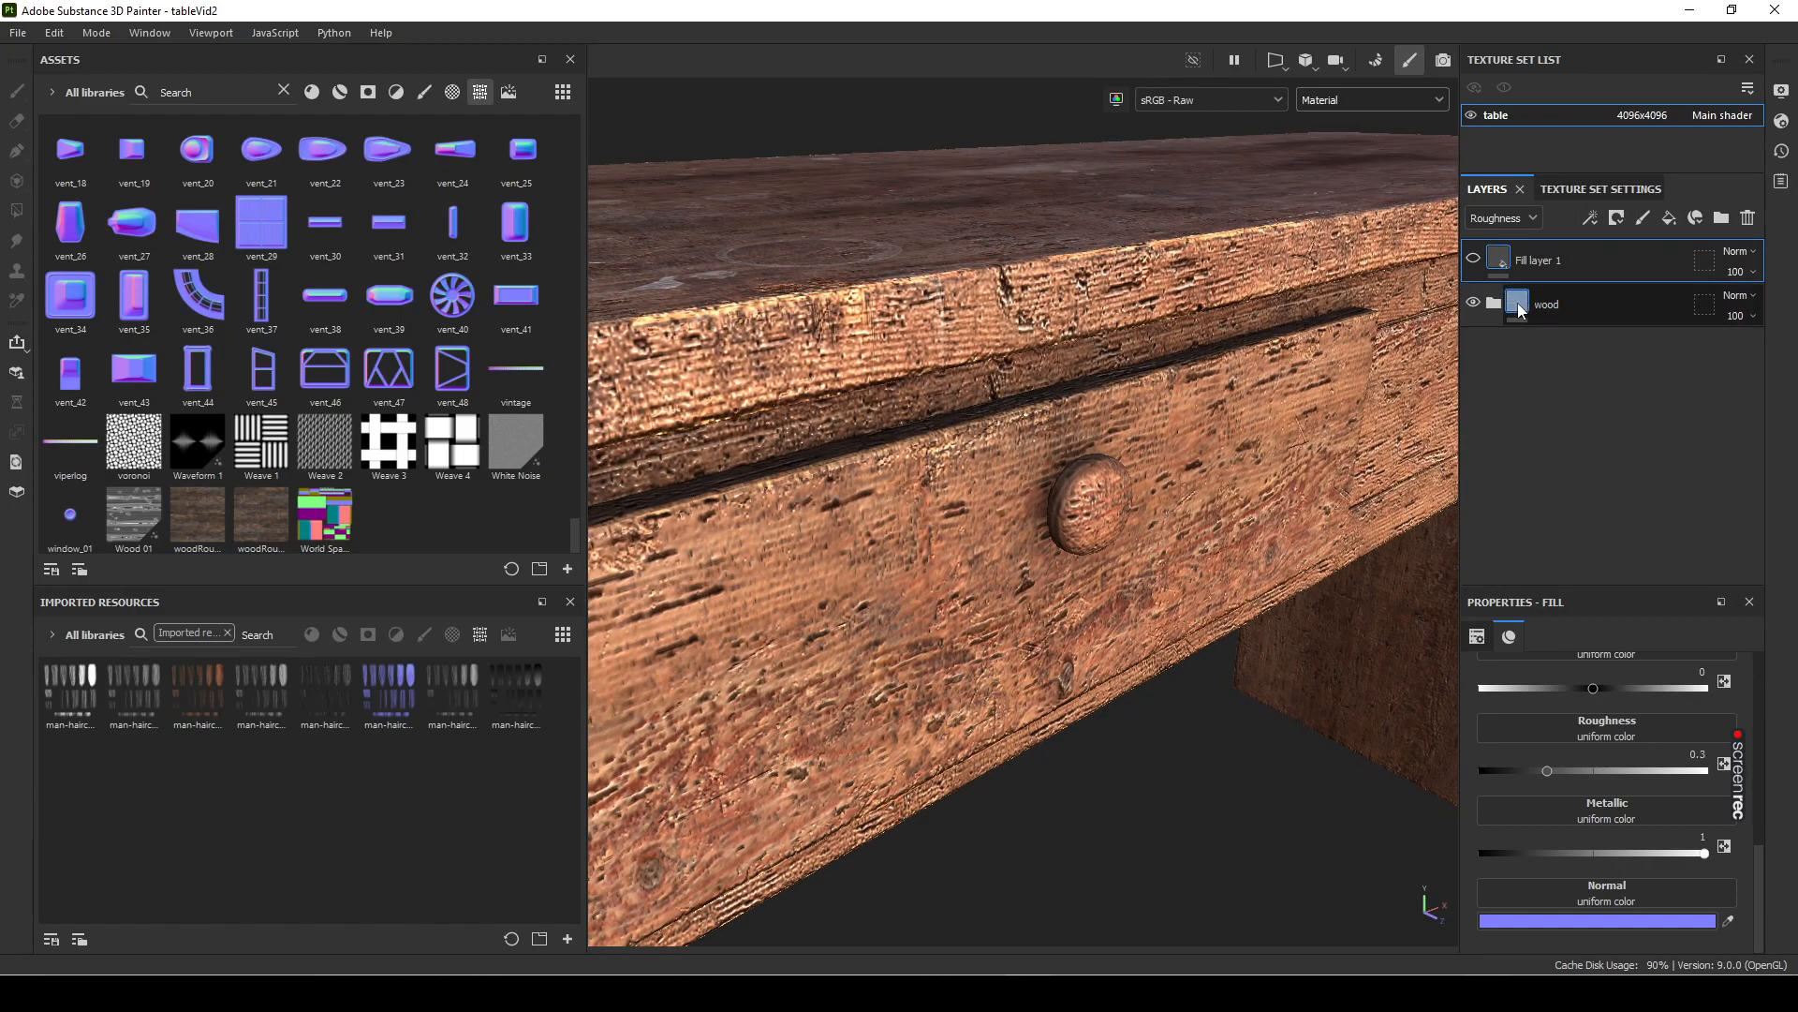
{"action": "right_click", "coordinate": [1518, 305]}
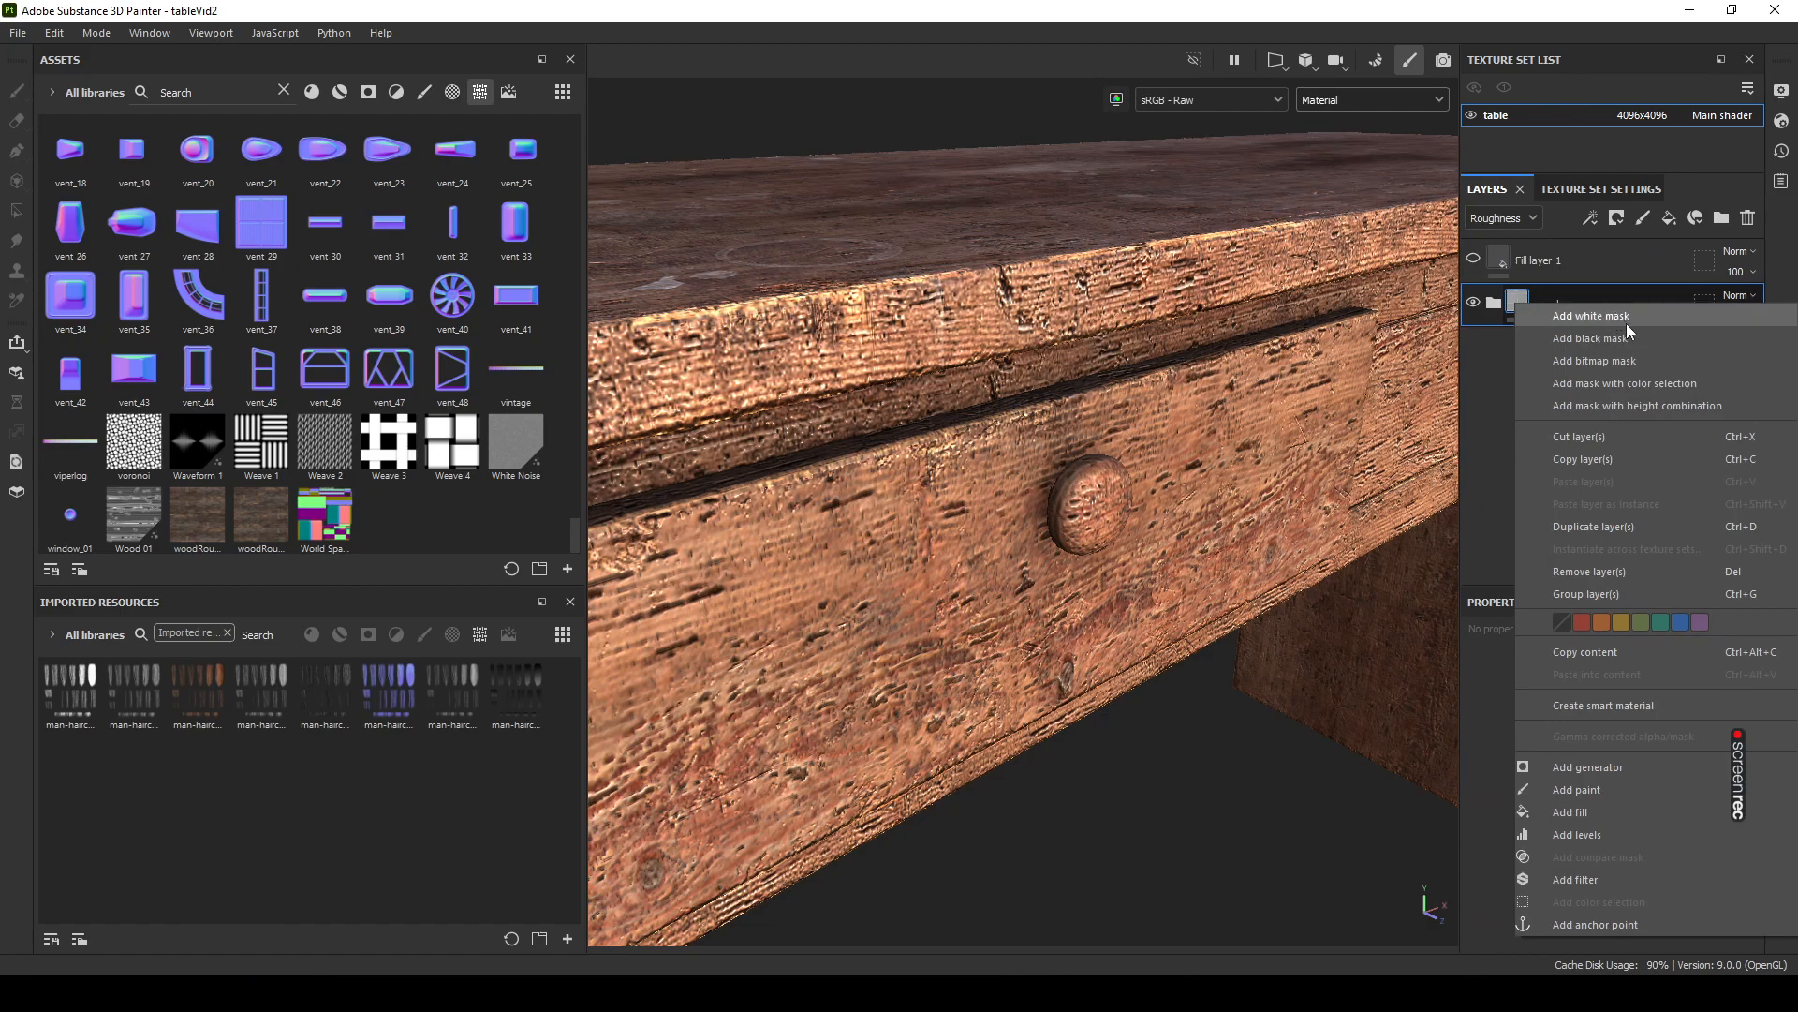
{"action": "left_click", "coordinate": [1627, 318]}
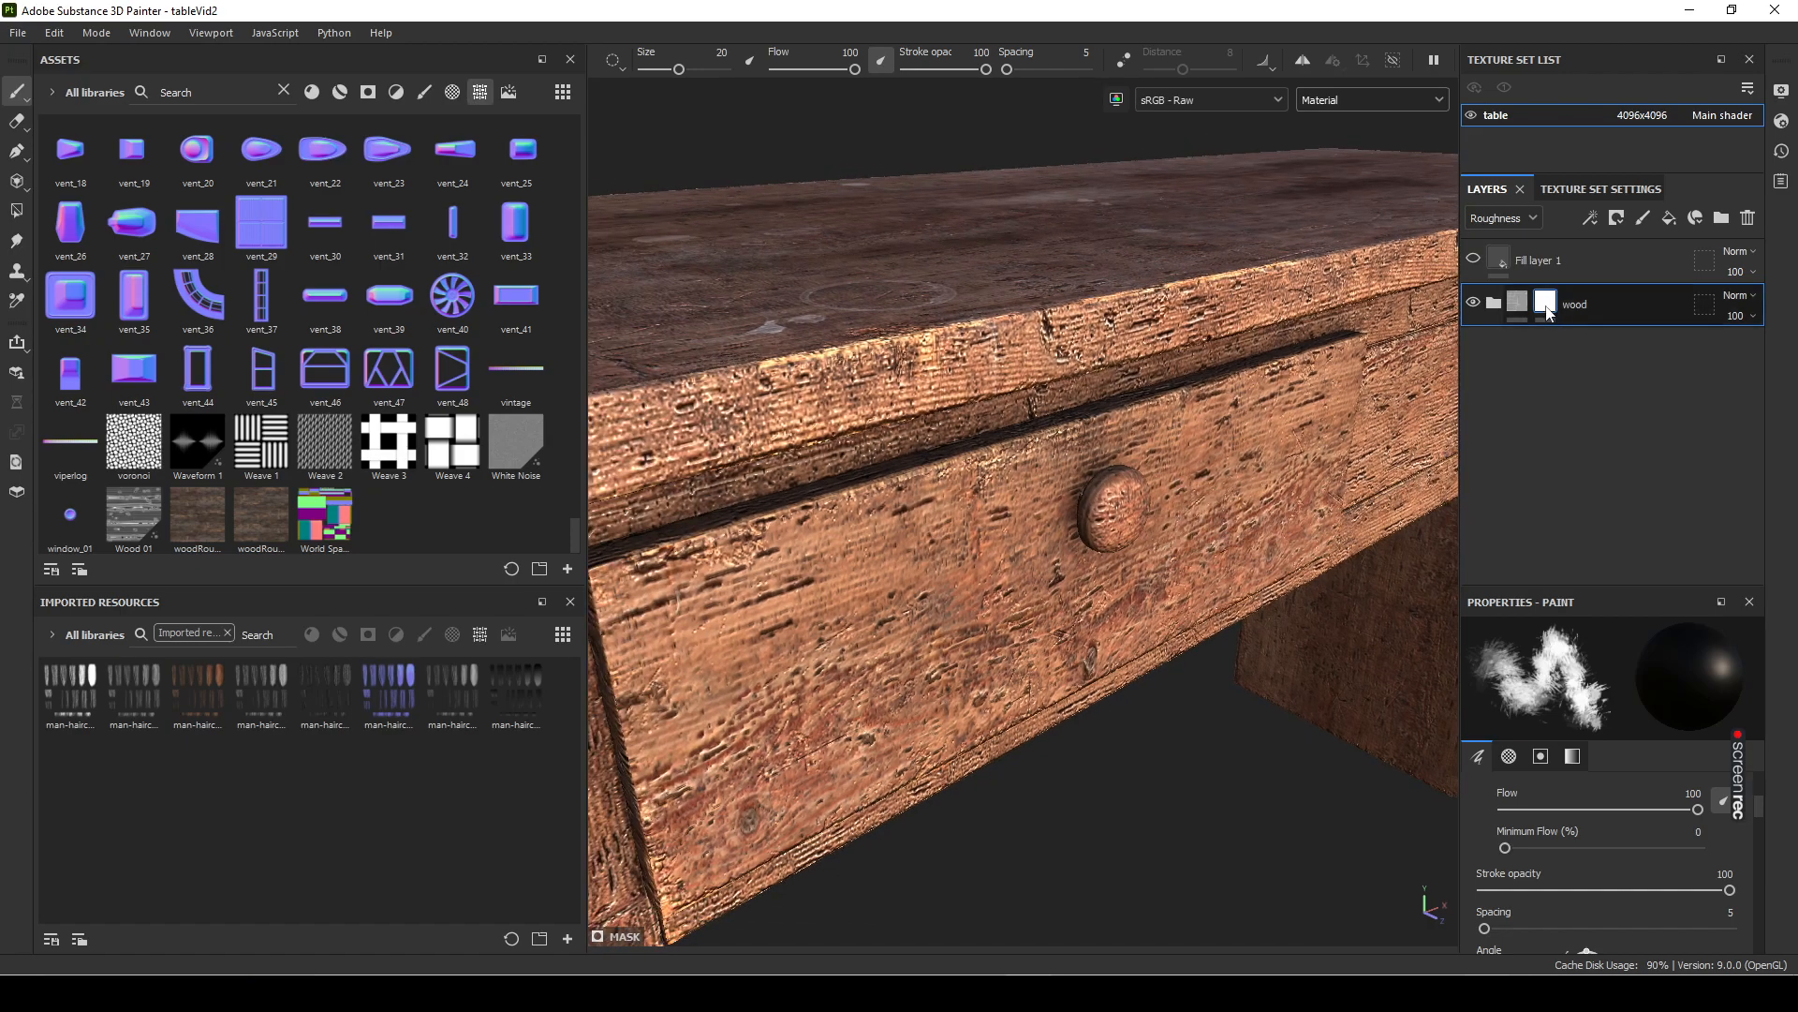
Step: Add a paint effect to the wood folder's mask and mask out both drawer knobs using mesh Polygon Fill with color 0
{"action": "right_click", "coordinate": [1536, 304]}
{"action": "left_click", "coordinate": [1615, 624]}
{"action": "left_click", "coordinate": [19, 214]}
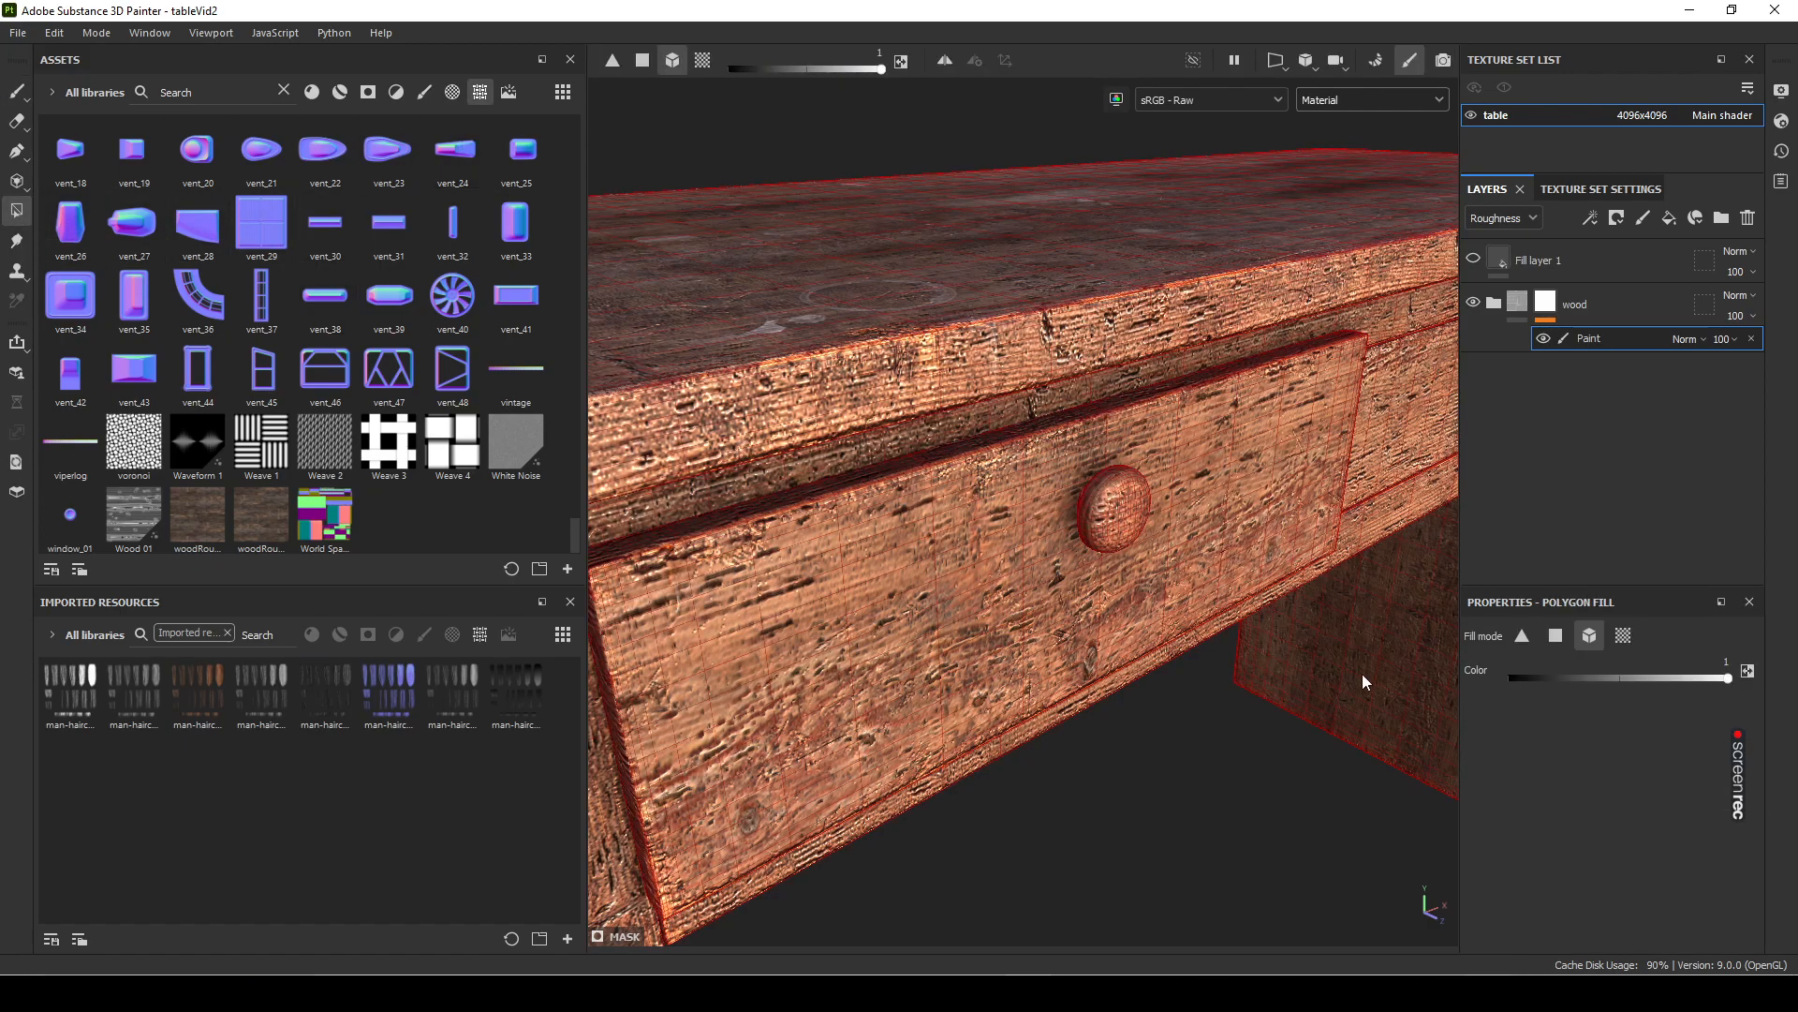
{"action": "left_click", "coordinate": [902, 62]}
{"action": "scroll", "coordinate": [1188, 569], "scroll_direction": "down", "scroll_amount": 3}
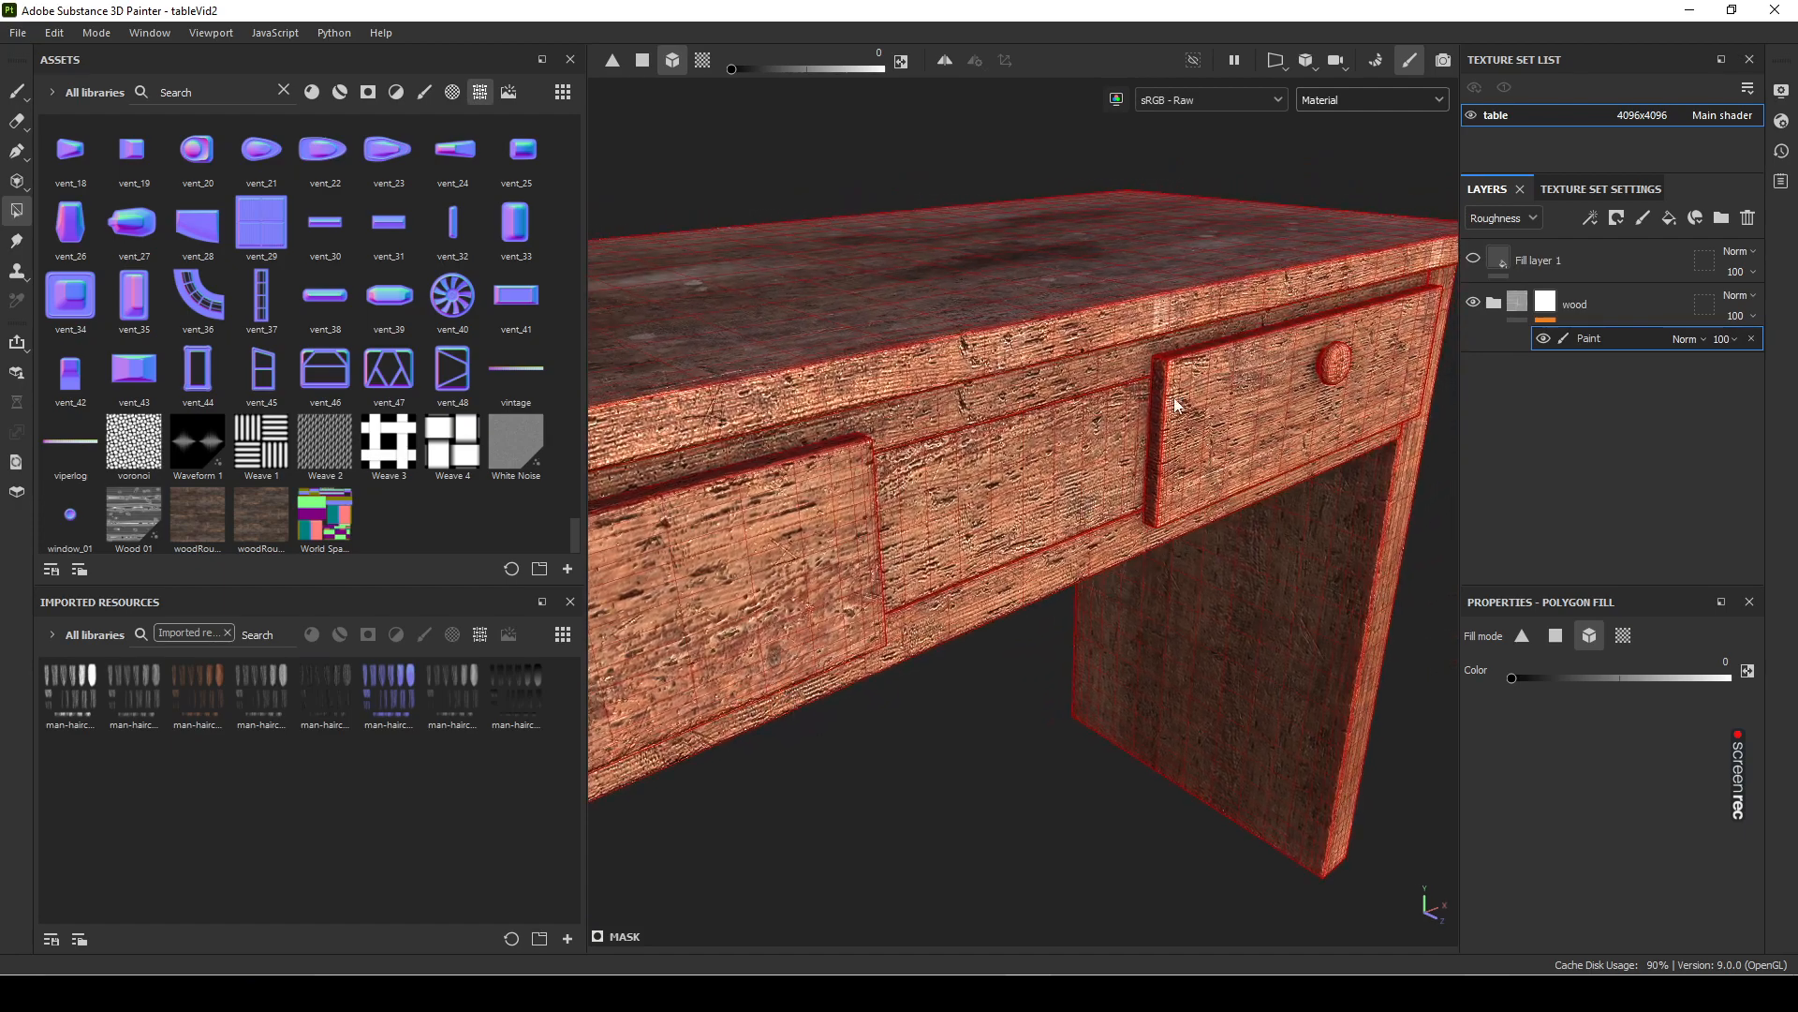
{"action": "left_click_drag", "start_coordinate": [1049, 609], "coordinate": [1105, 482], "text": "alt"}
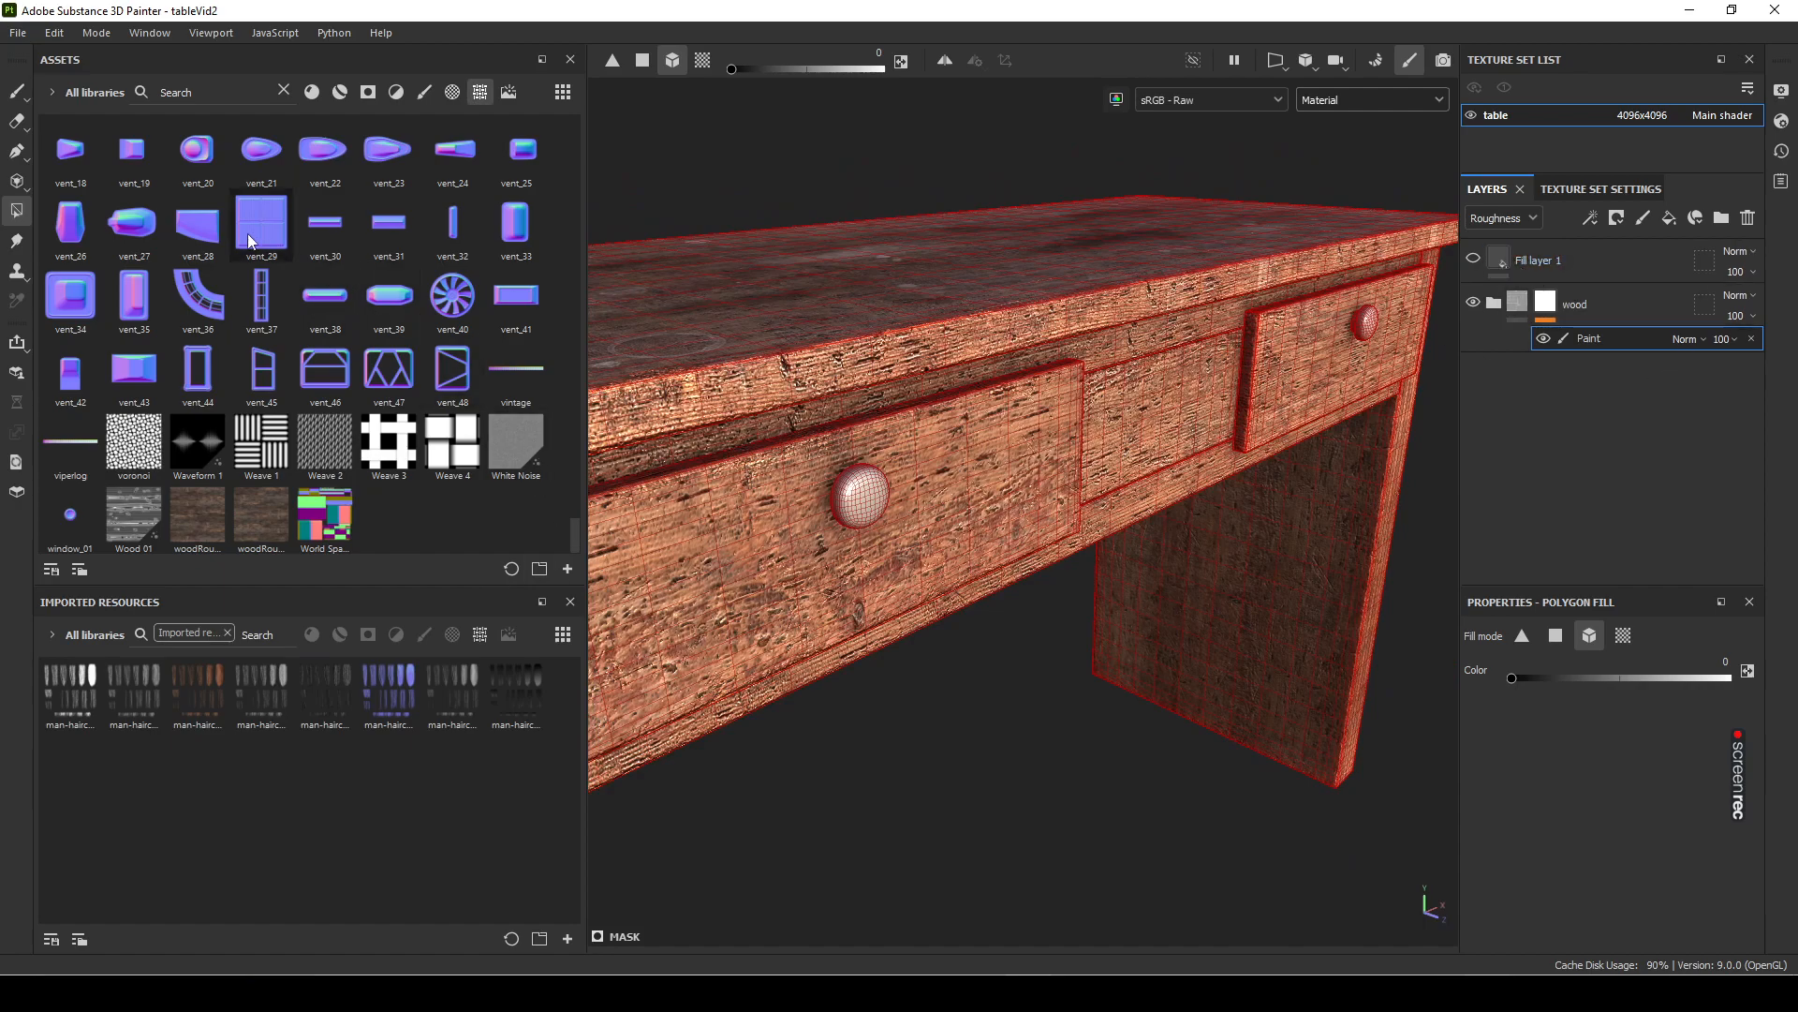
Step: Examine the wood folder's mask on the model in the Mask display mode, and restore the Material display
{"action": "left_click", "coordinate": [1555, 308]}
{"action": "left_click", "coordinate": [1384, 103]}
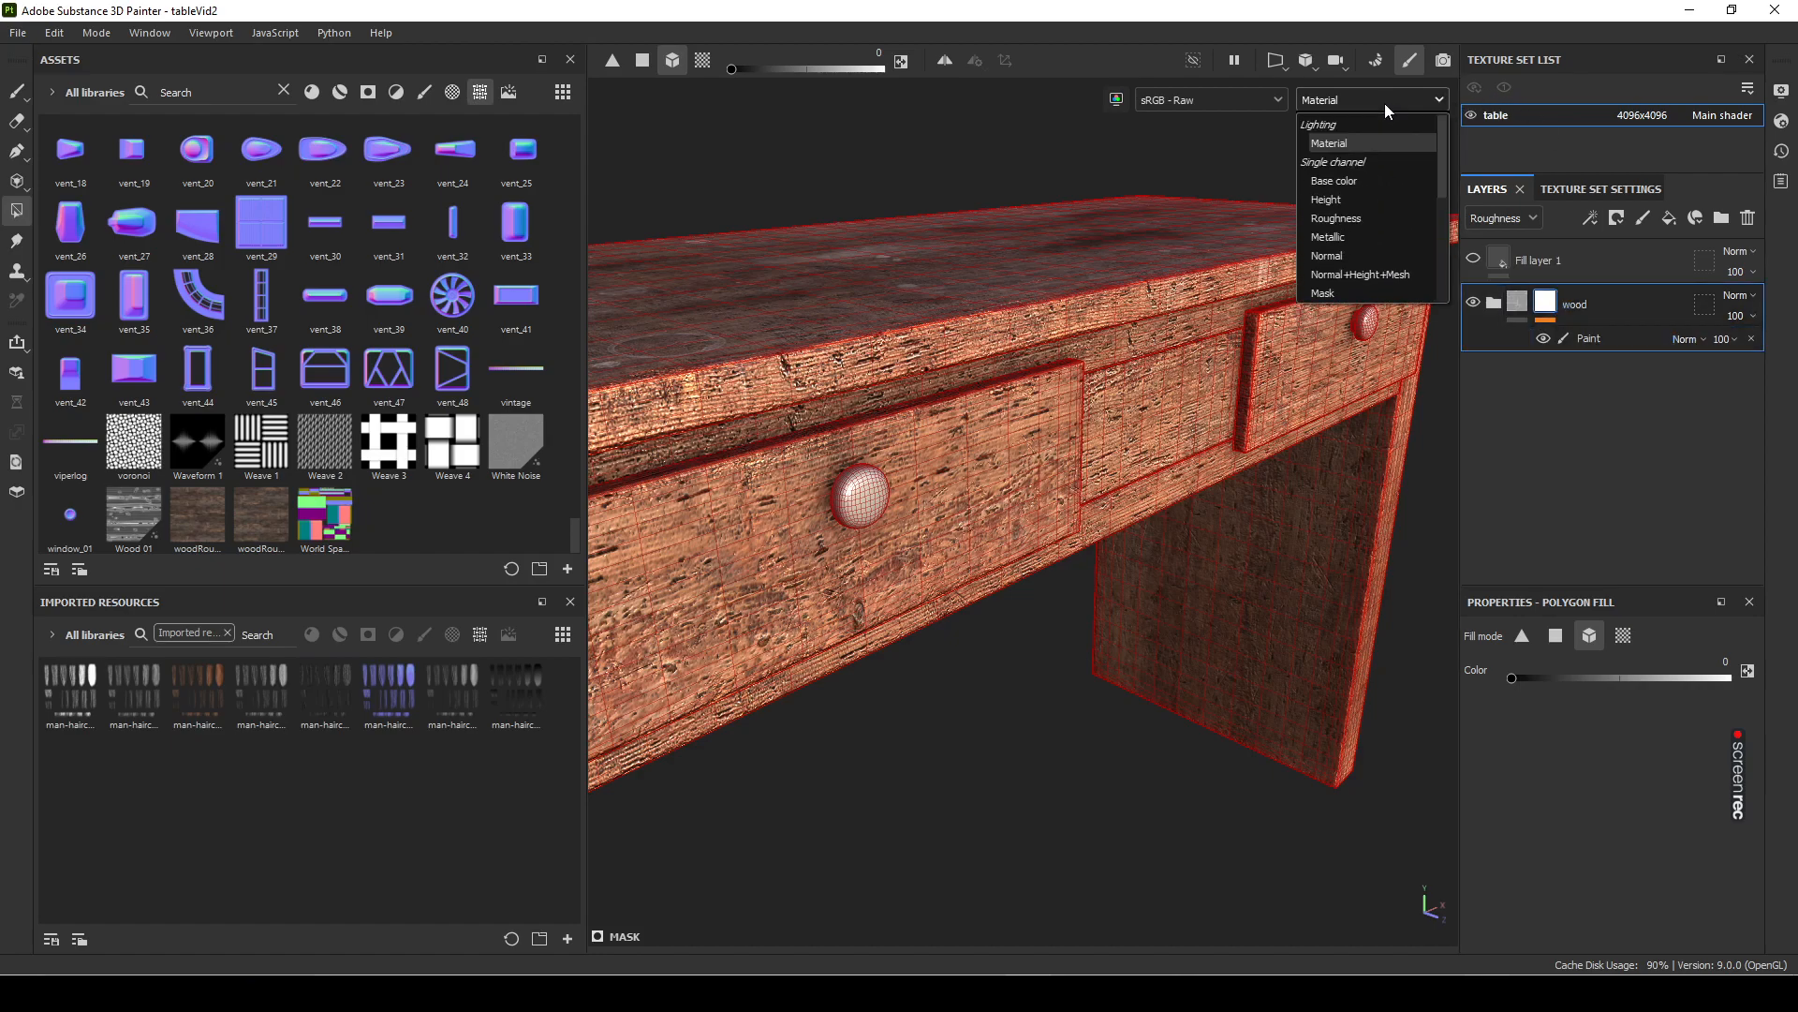
{"action": "left_click", "coordinate": [1377, 293]}
{"action": "left_click_drag", "start_coordinate": [1096, 592], "coordinate": [926, 496], "text": "alt"}
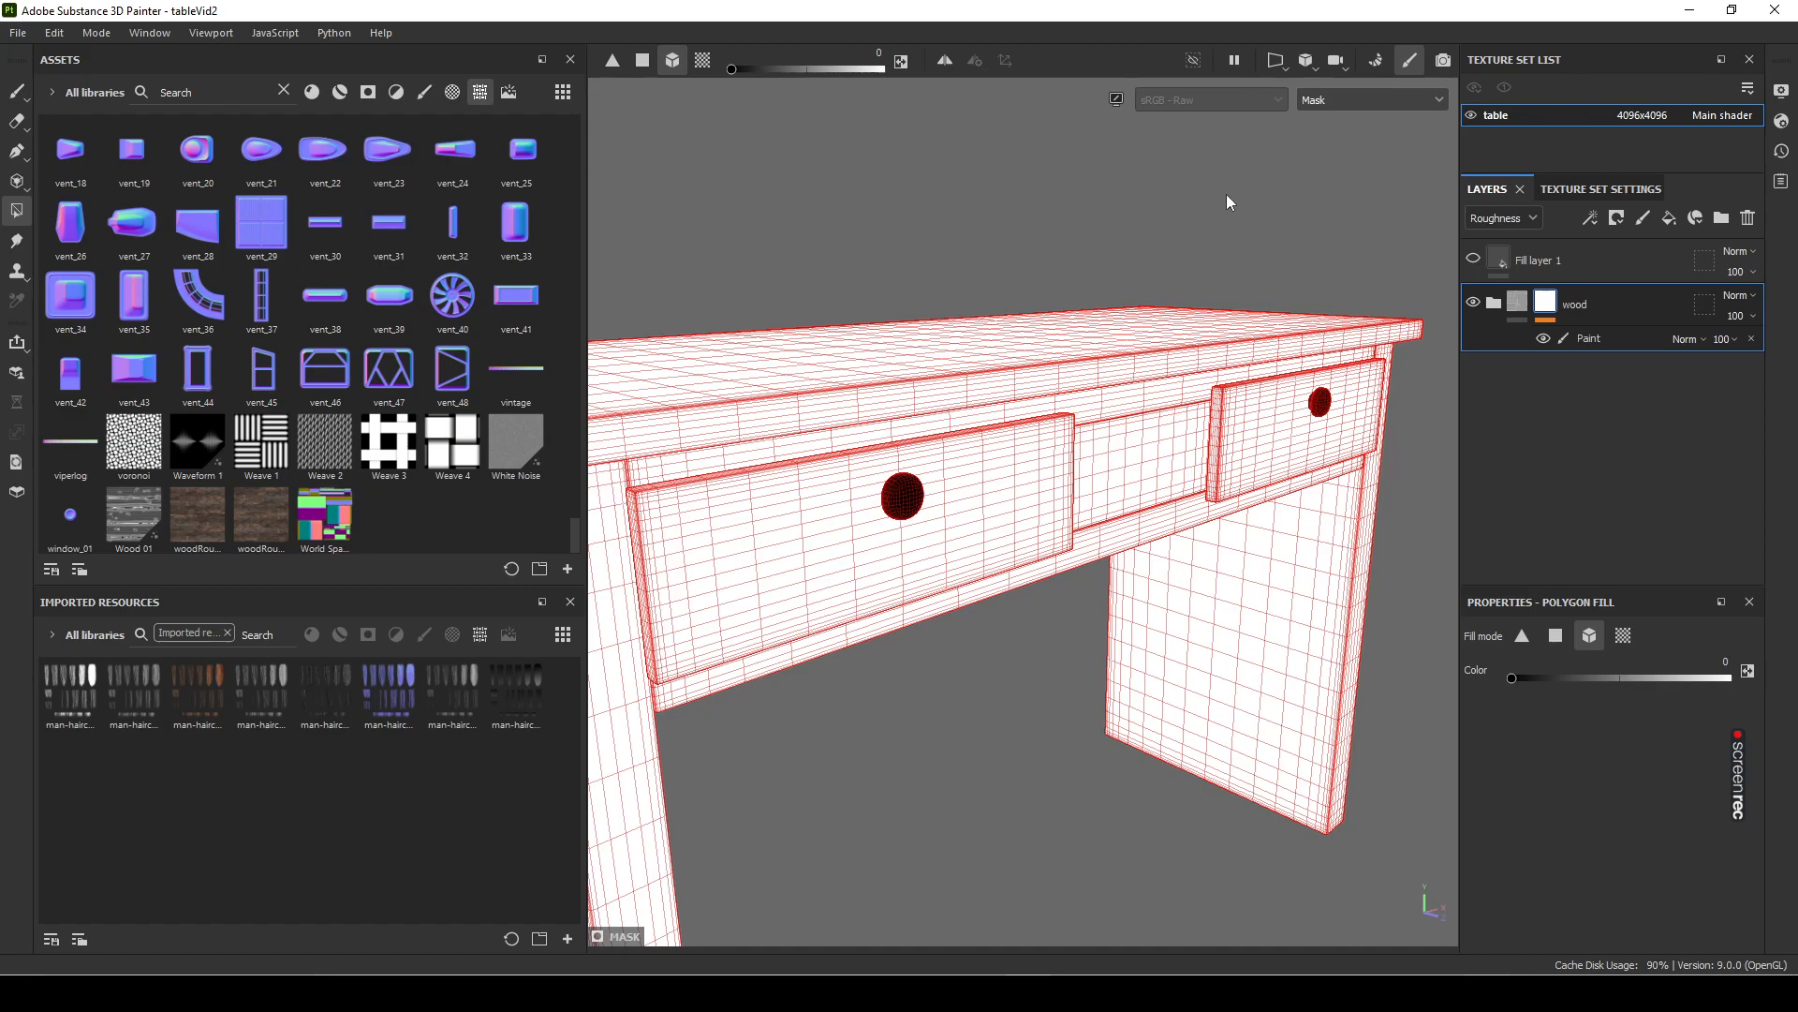
{"action": "left_click", "coordinate": [1335, 101]}
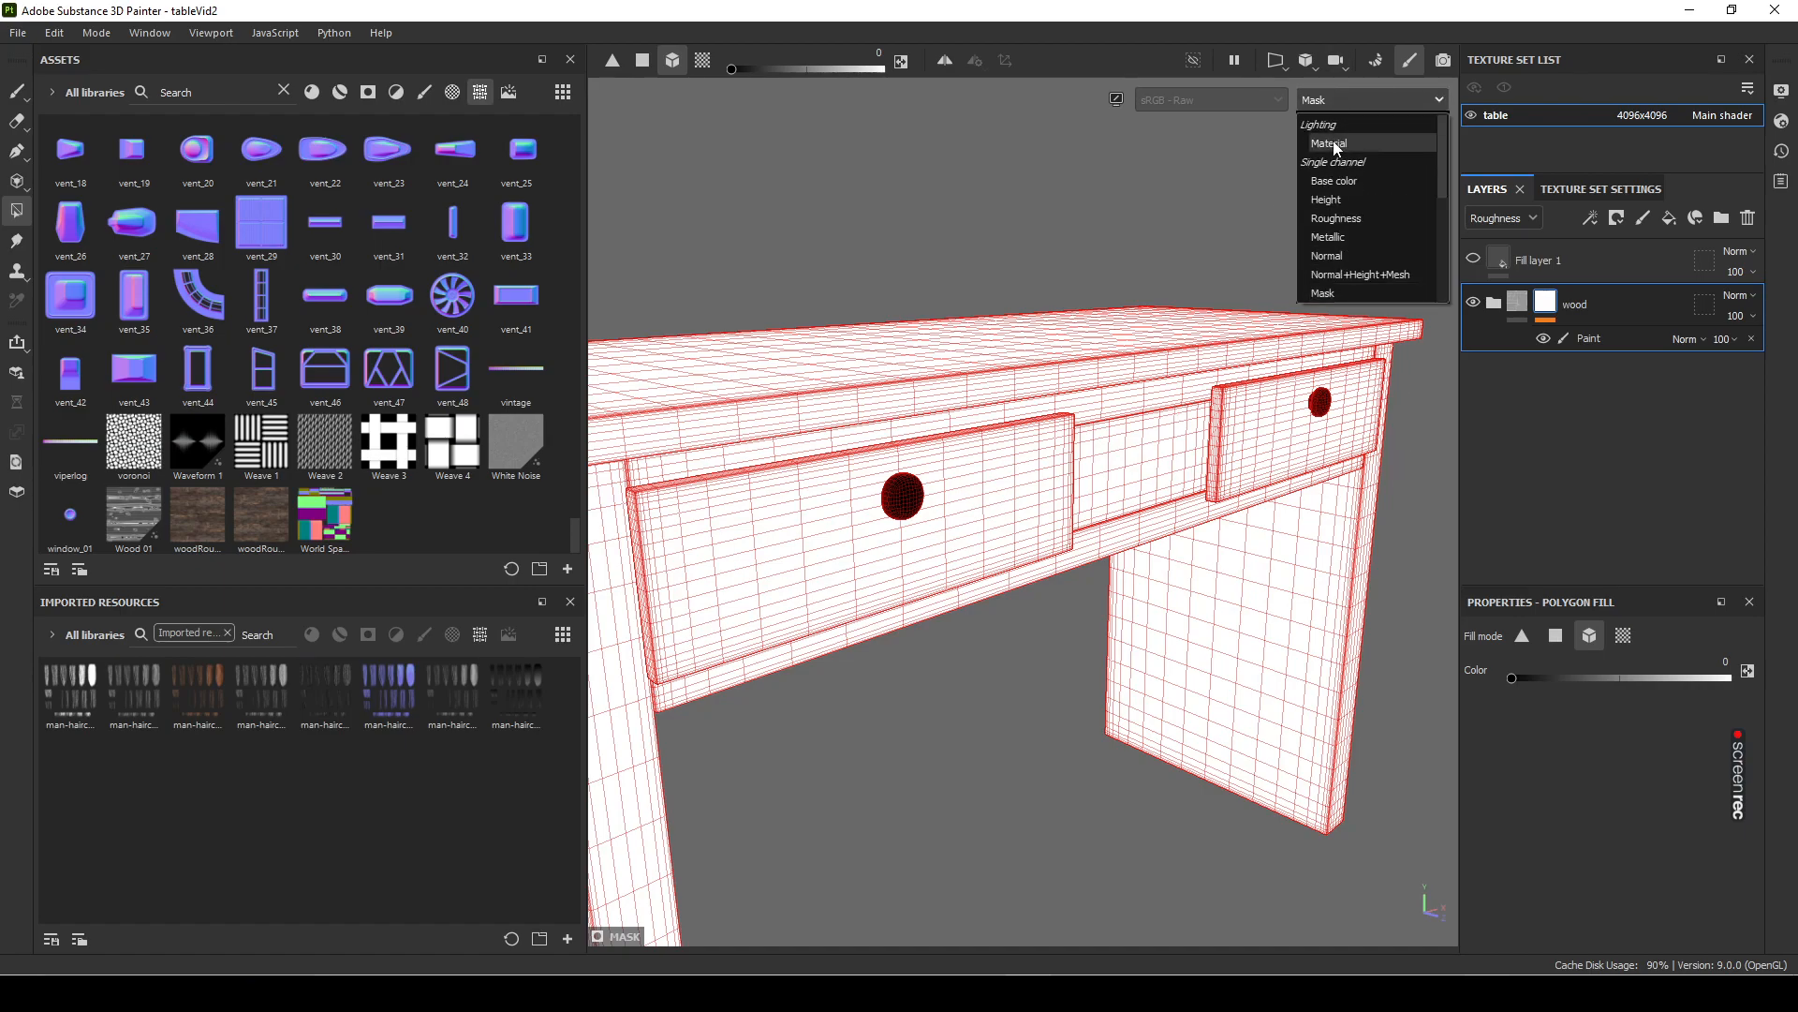
{"action": "left_click", "coordinate": [1336, 144]}
Step: Add a second fill layer above Fill layer 1 and hide it
{"action": "left_click", "coordinate": [1585, 262]}
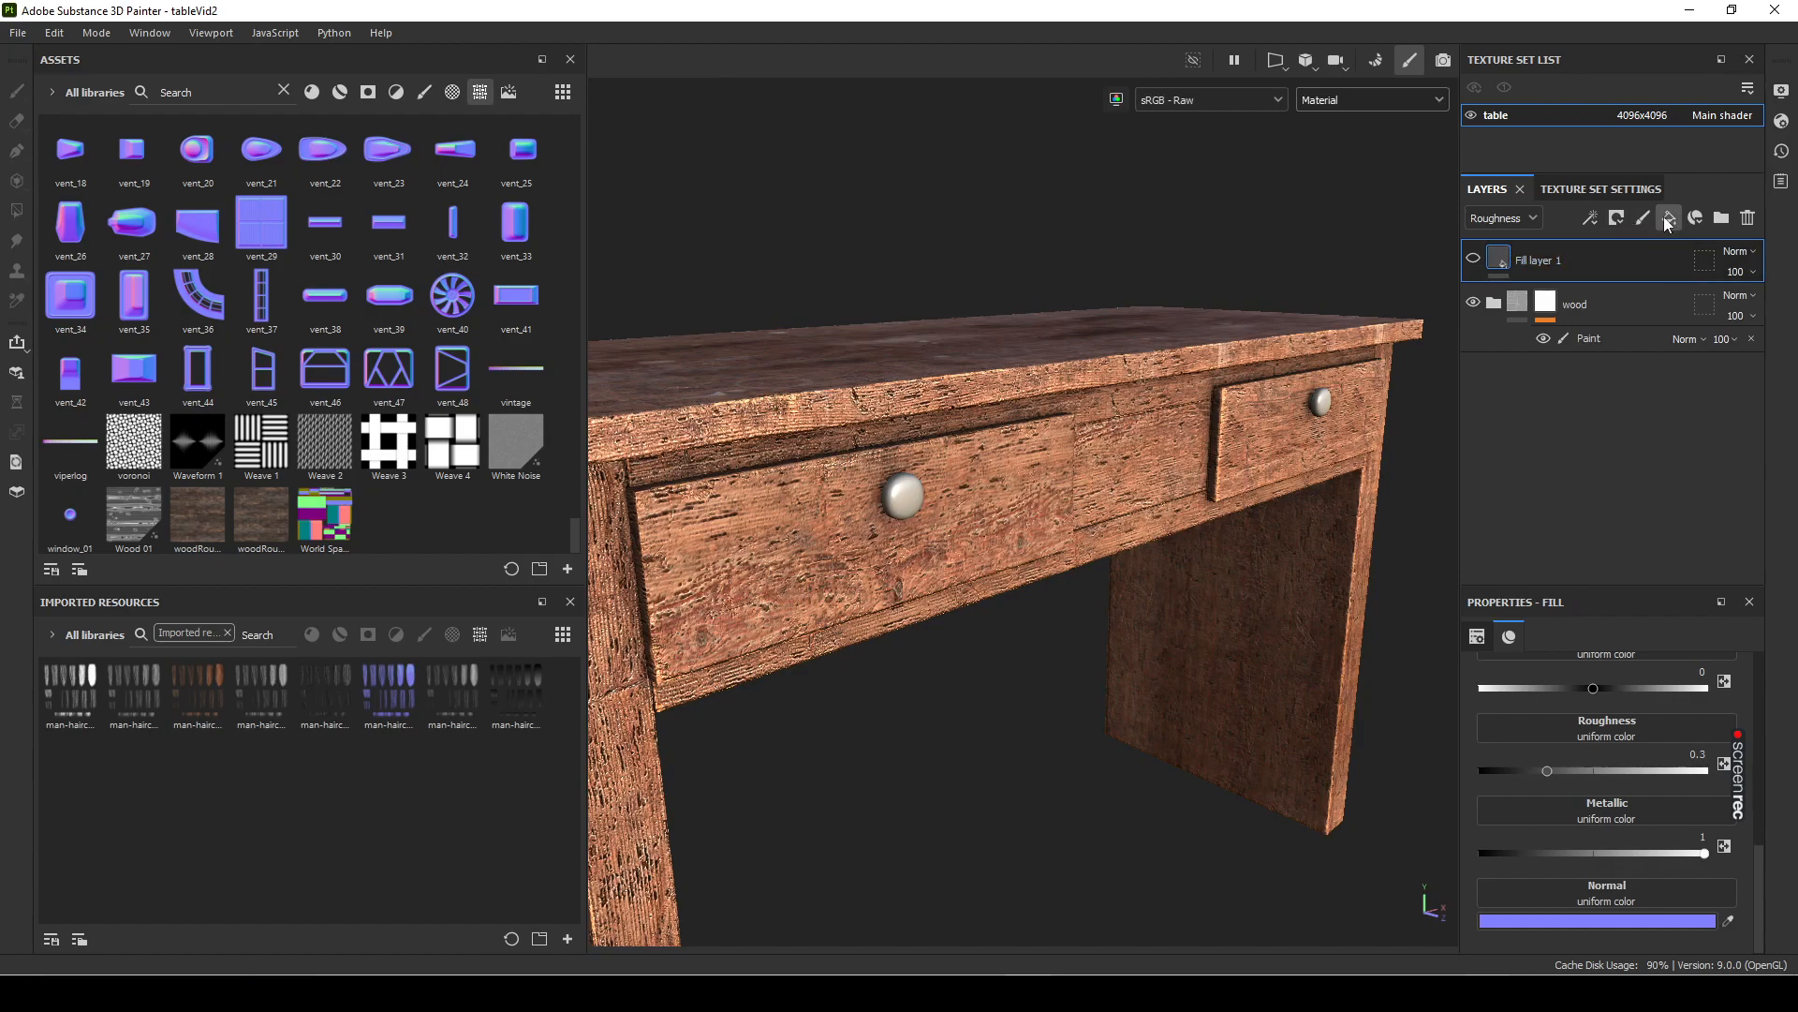
{"action": "left_click", "coordinate": [1669, 219]}
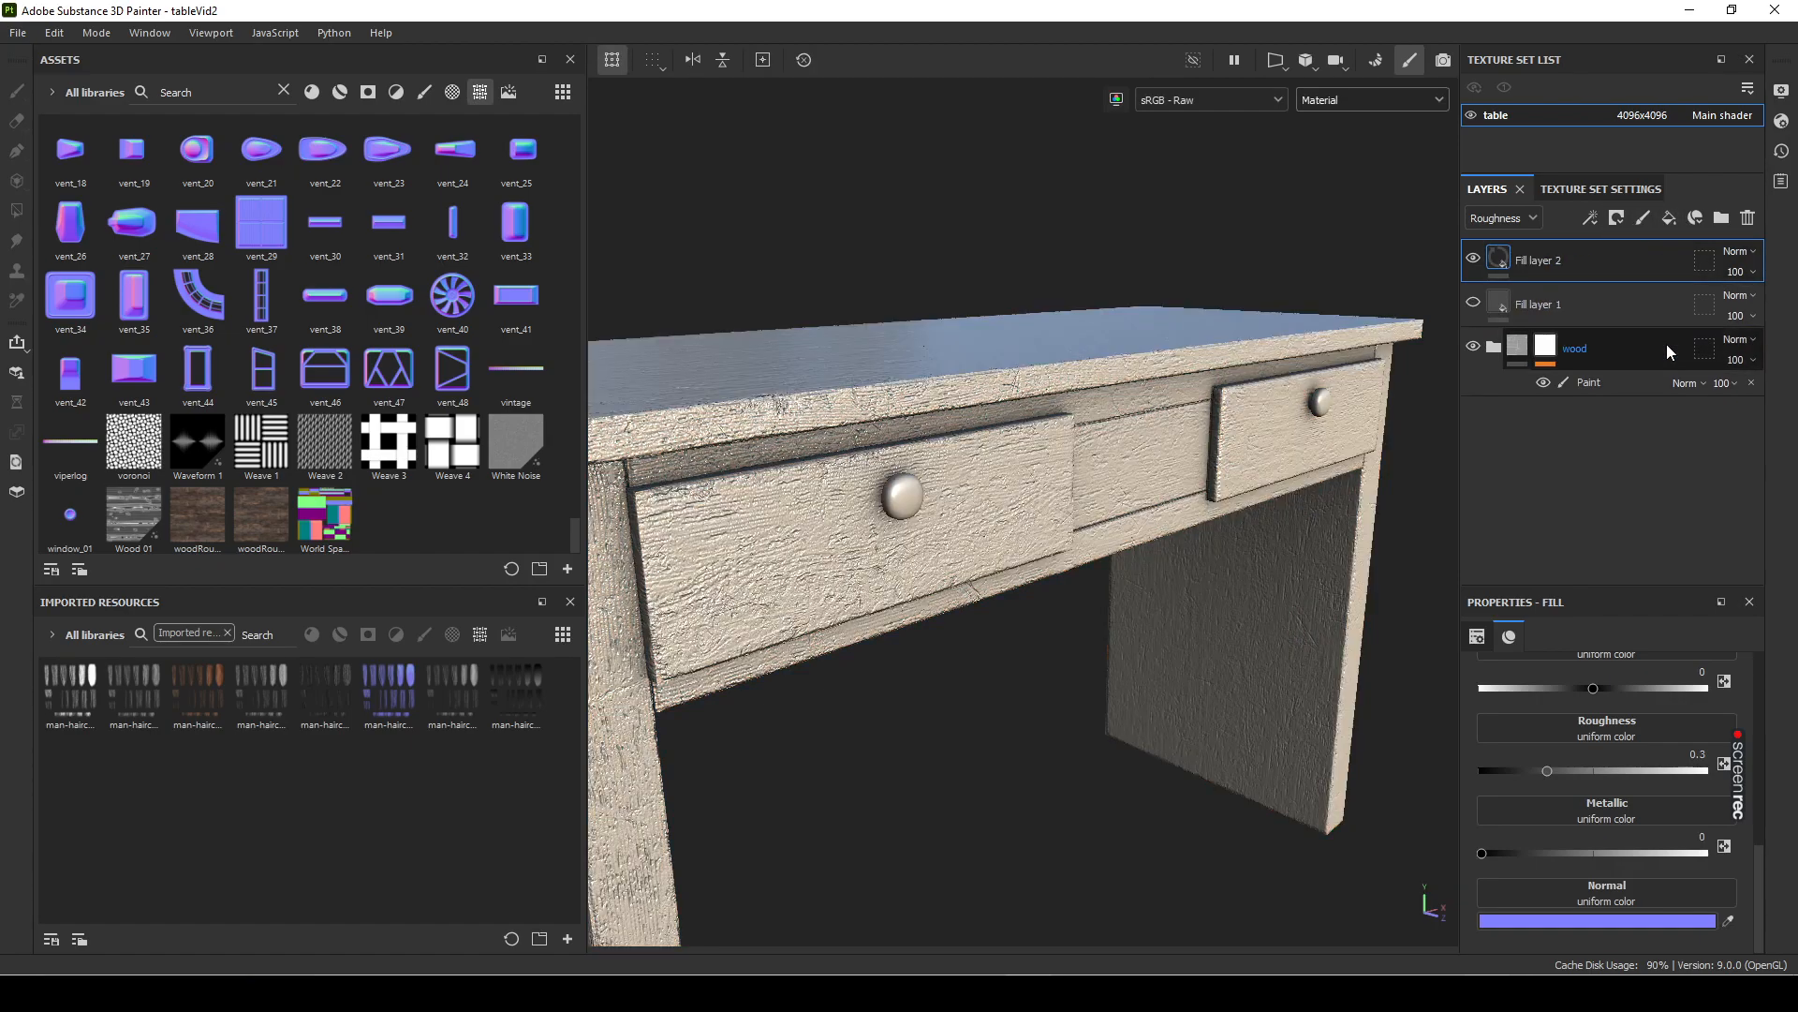
{"action": "left_click", "coordinate": [1474, 260]}
Step: Show Fill layer 1 and change its base color to dark red, hex 1A0101
{"action": "left_click", "coordinate": [1587, 306]}
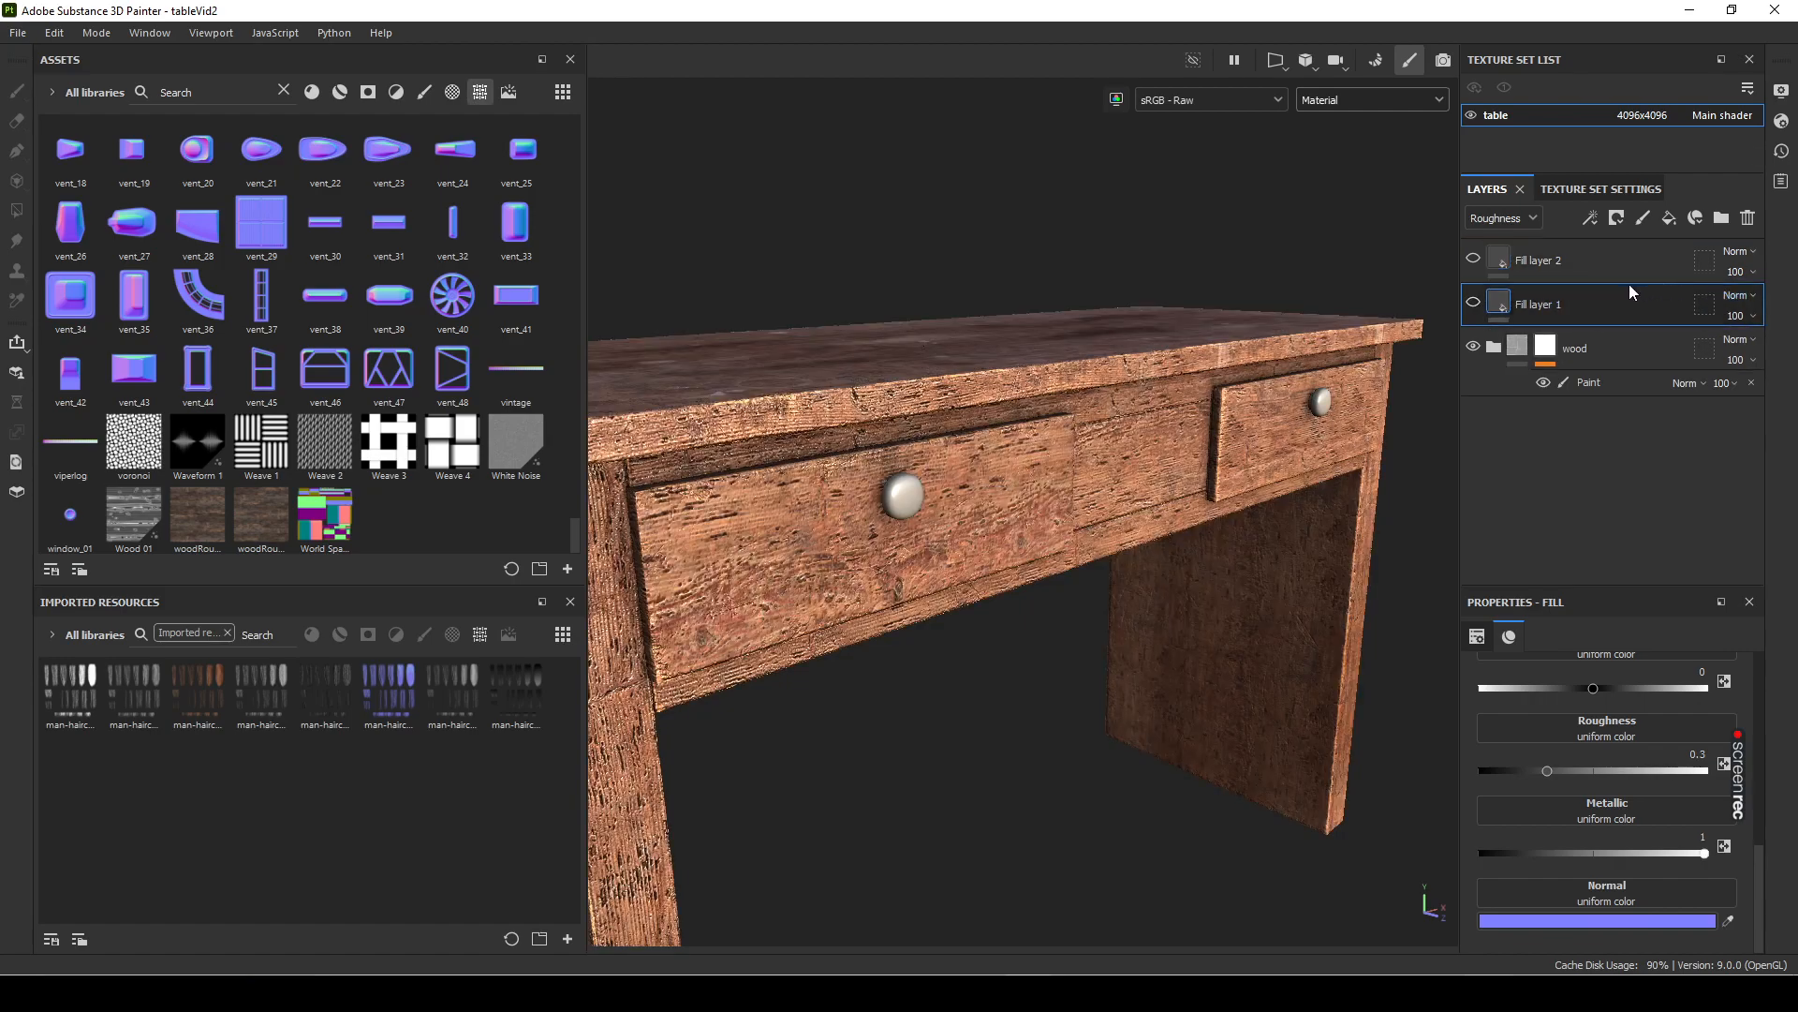
{"action": "left_click", "coordinate": [1473, 303]}
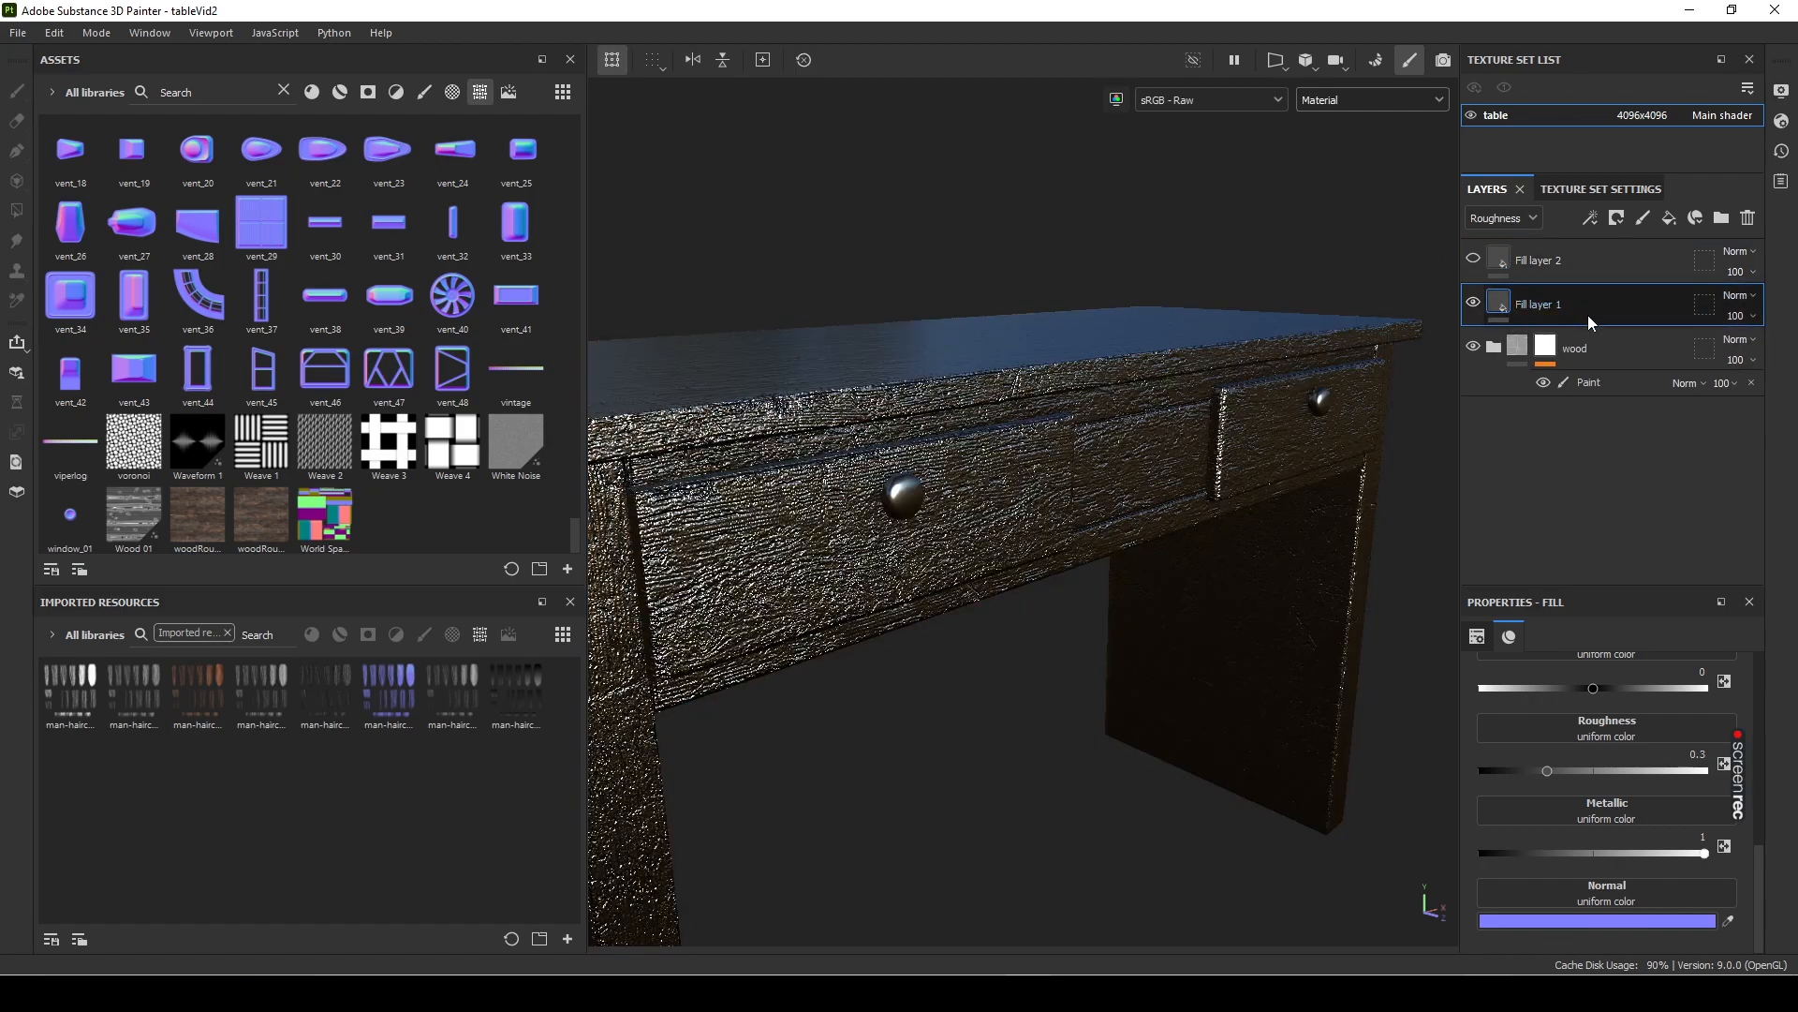
{"action": "scroll", "coordinate": [1630, 782], "scroll_direction": "up", "scroll_amount": 3}
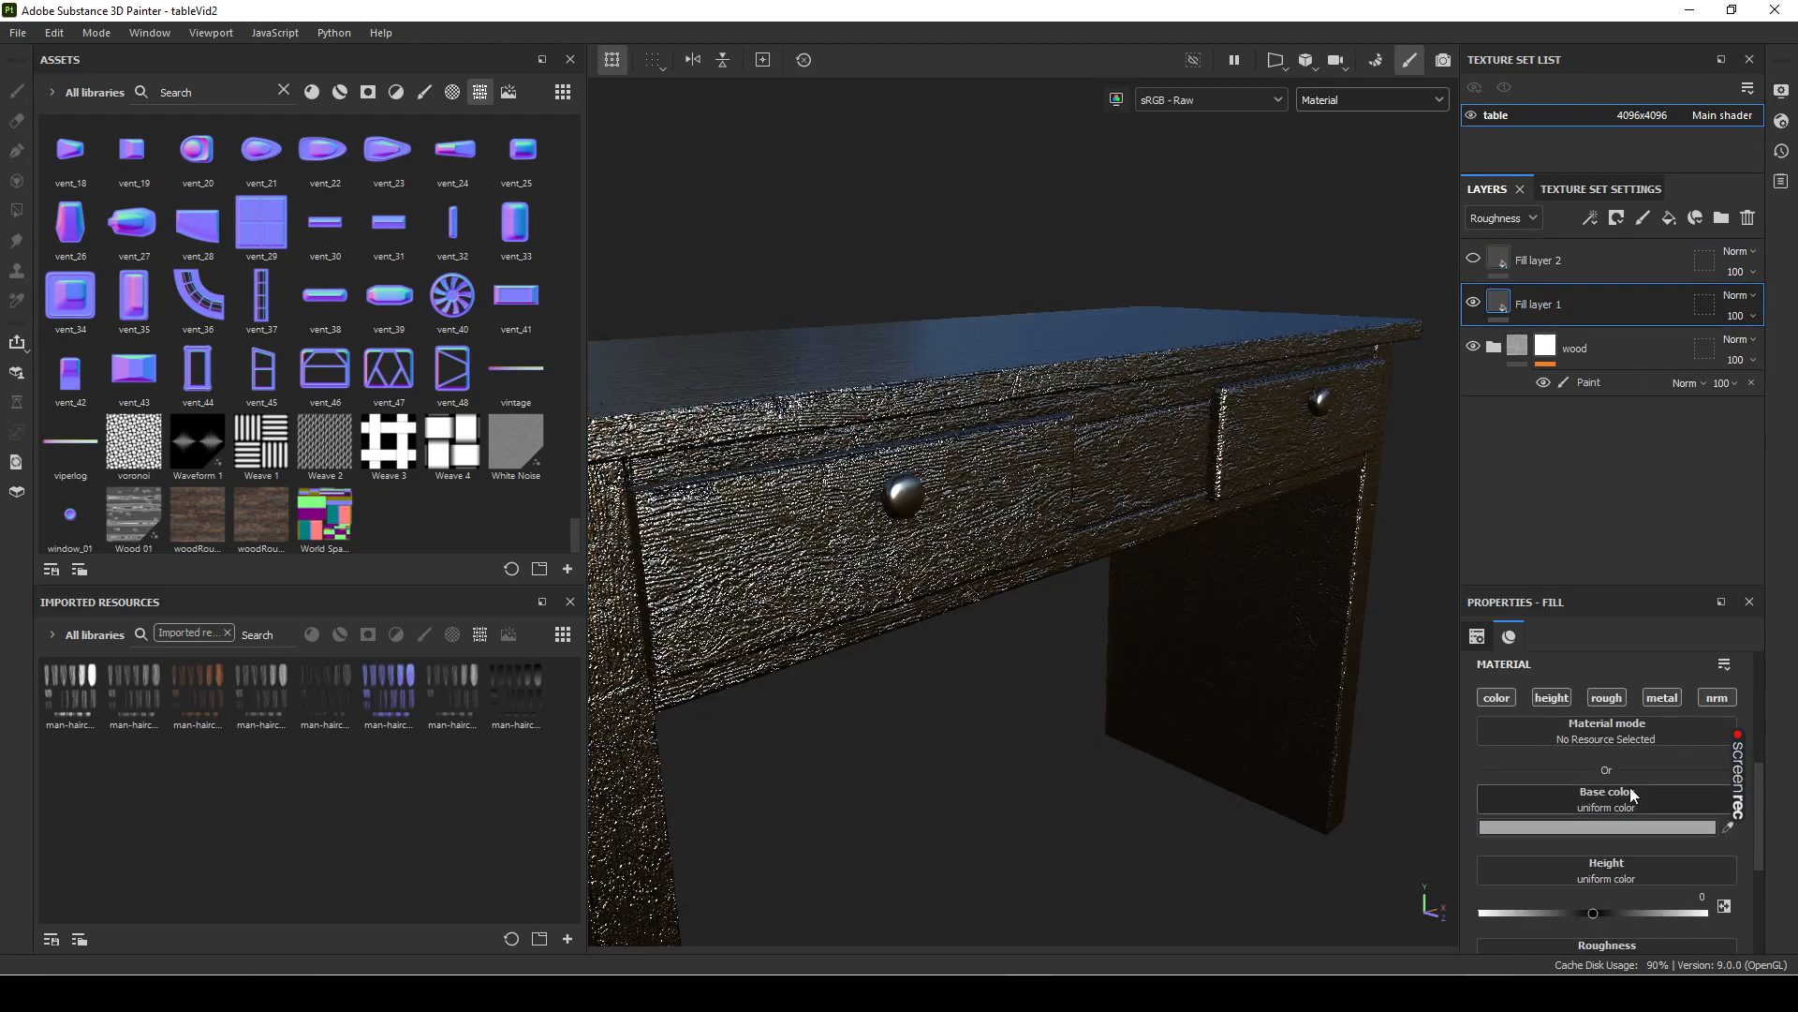
{"action": "left_click", "coordinate": [1606, 829]}
{"action": "left_click", "coordinate": [1538, 789]}
{"action": "left_click_drag", "start_coordinate": [1626, 858], "coordinate": [1609, 649]}
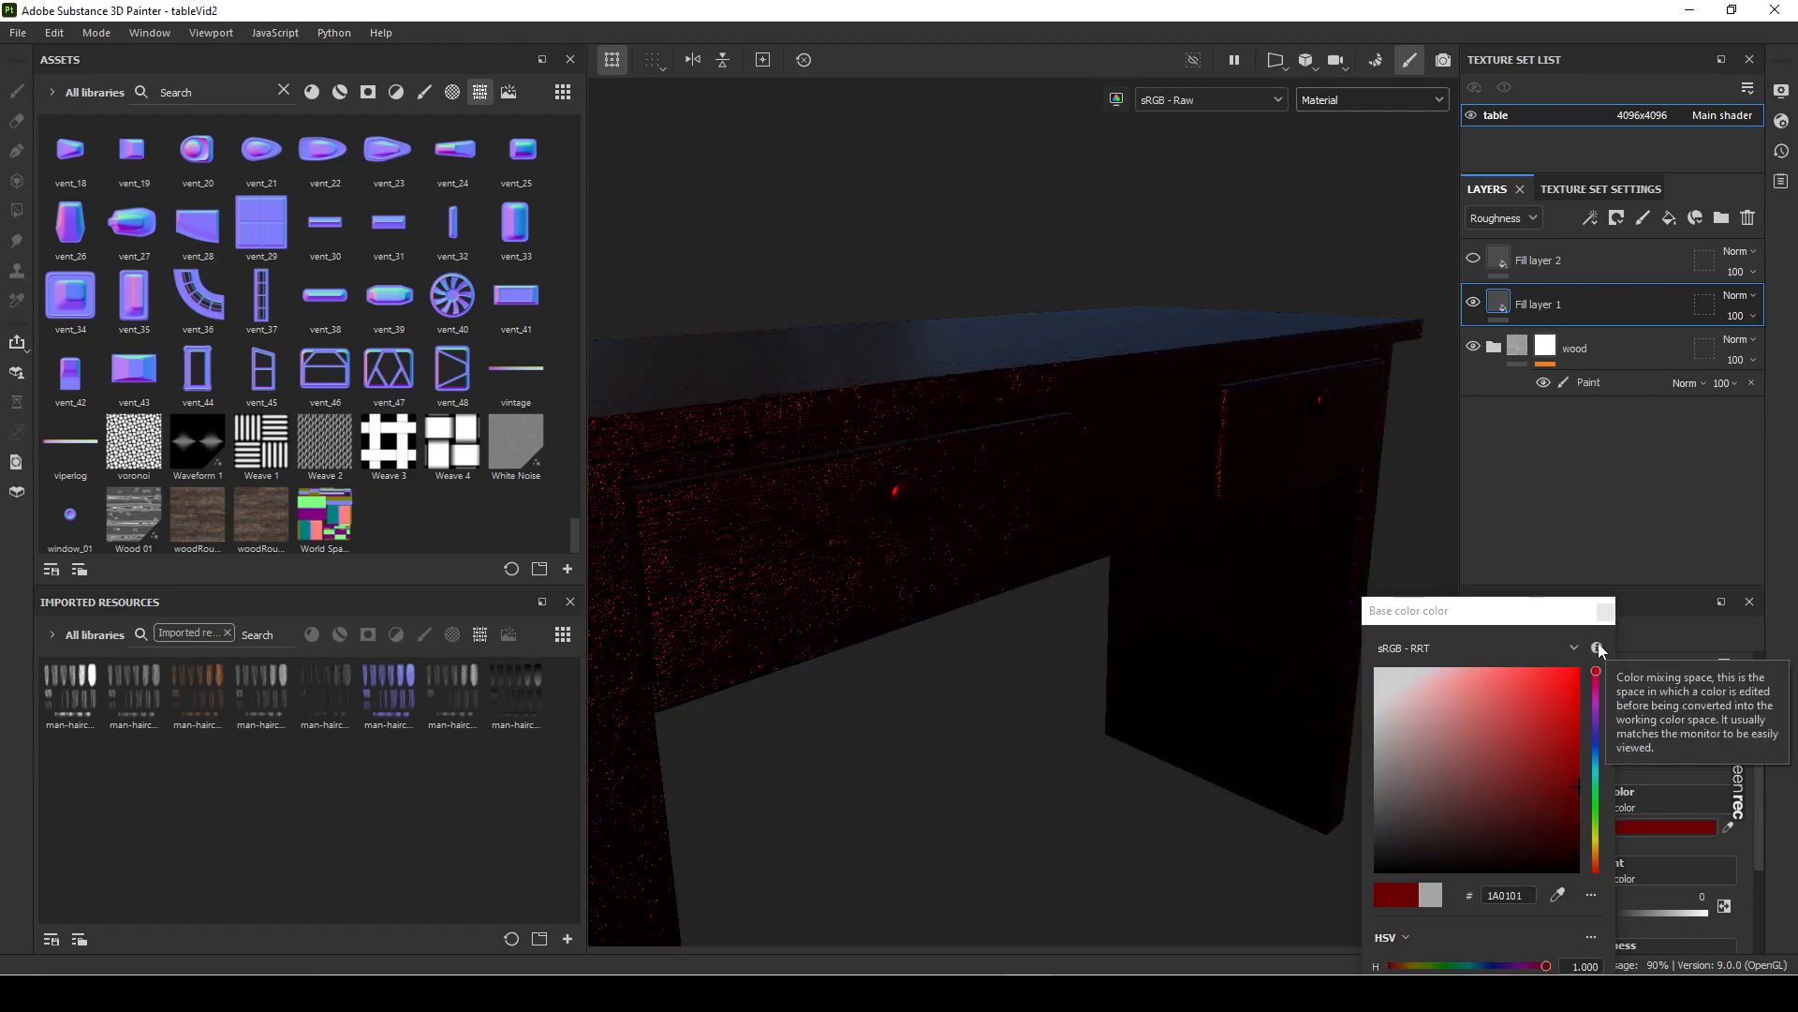
{"action": "left_click", "coordinate": [1605, 610]}
Step: Set Fill layer 1's roughness to 0.6571 and its metallic value to 0
{"action": "scroll", "coordinate": [1673, 847], "scroll_direction": "down", "scroll_amount": 3}
{"action": "left_click_drag", "start_coordinate": [1560, 821], "coordinate": [1632, 824]}
{"action": "scroll", "coordinate": [1604, 786], "scroll_direction": "up", "scroll_amount": 4}
{"action": "scroll", "coordinate": [1684, 828], "scroll_direction": "down", "scroll_amount": 5}
{"action": "left_click_drag", "start_coordinate": [1463, 864], "coordinate": [1469, 863]}
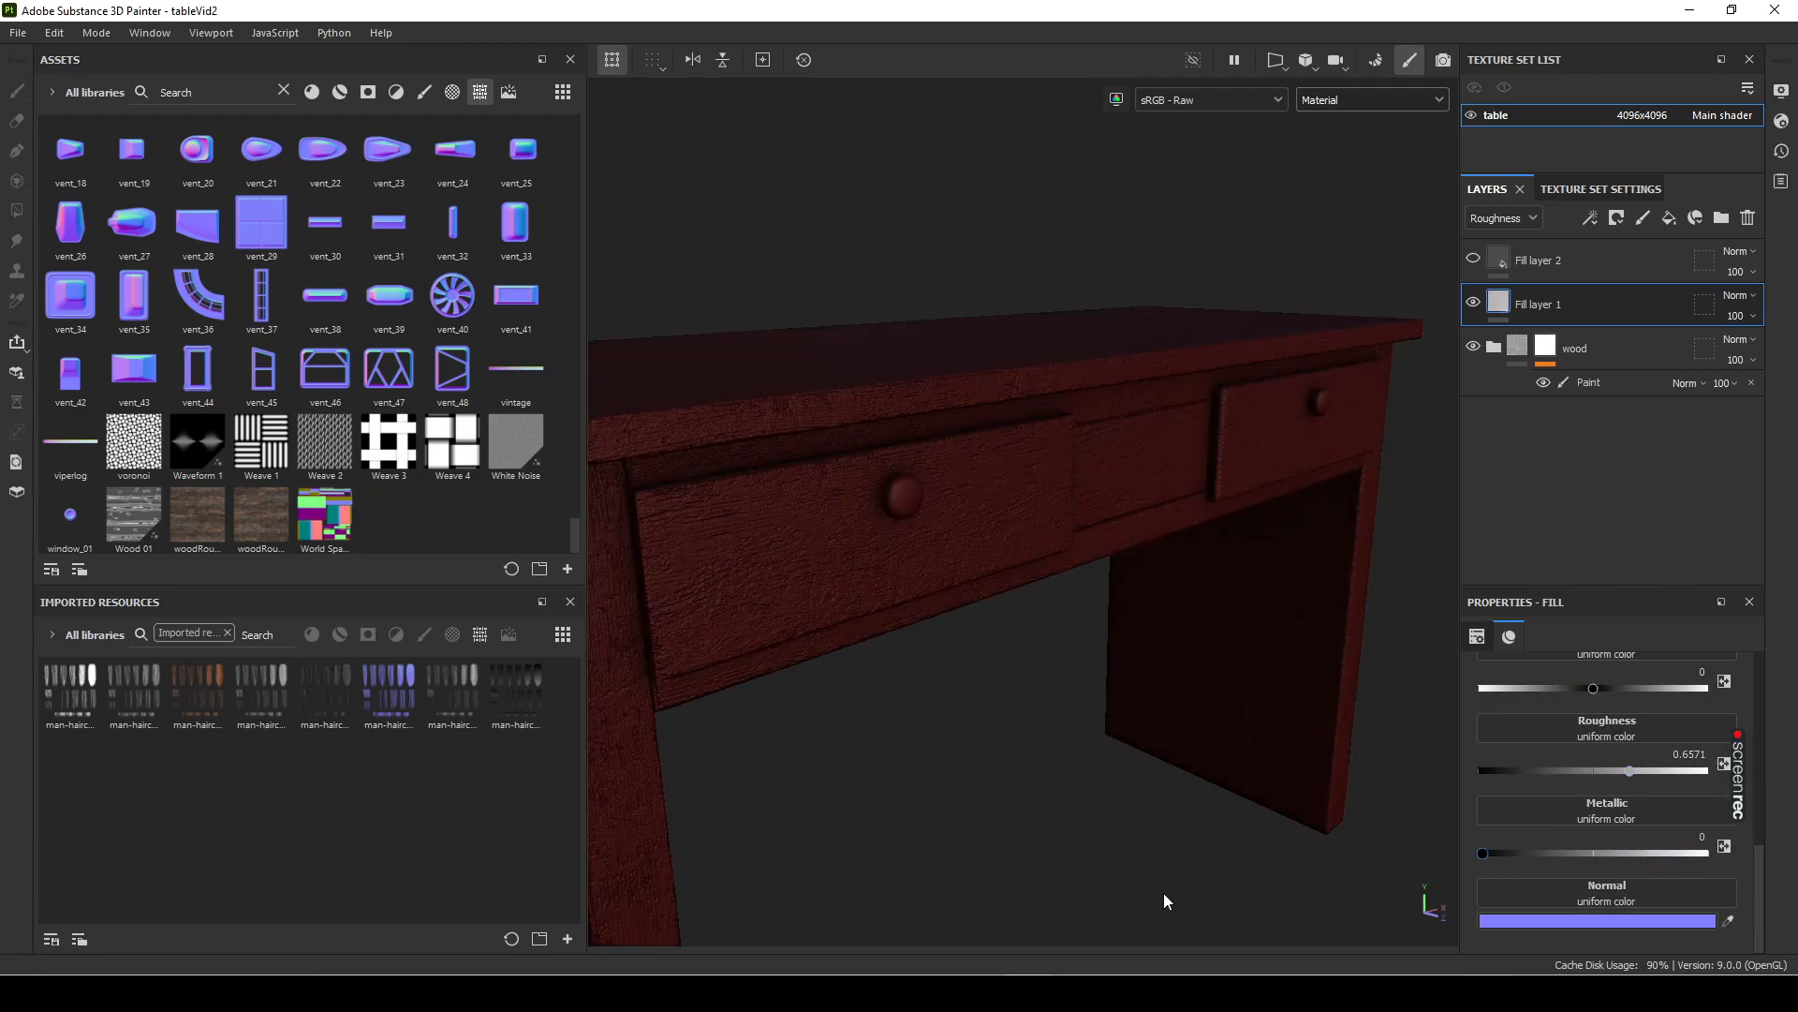
Step: Delete the hidden Fill layer 2 from the layer stack
{"action": "right_click_drag", "start_coordinate": [1063, 663], "coordinate": [1057, 710], "text": "alt"}
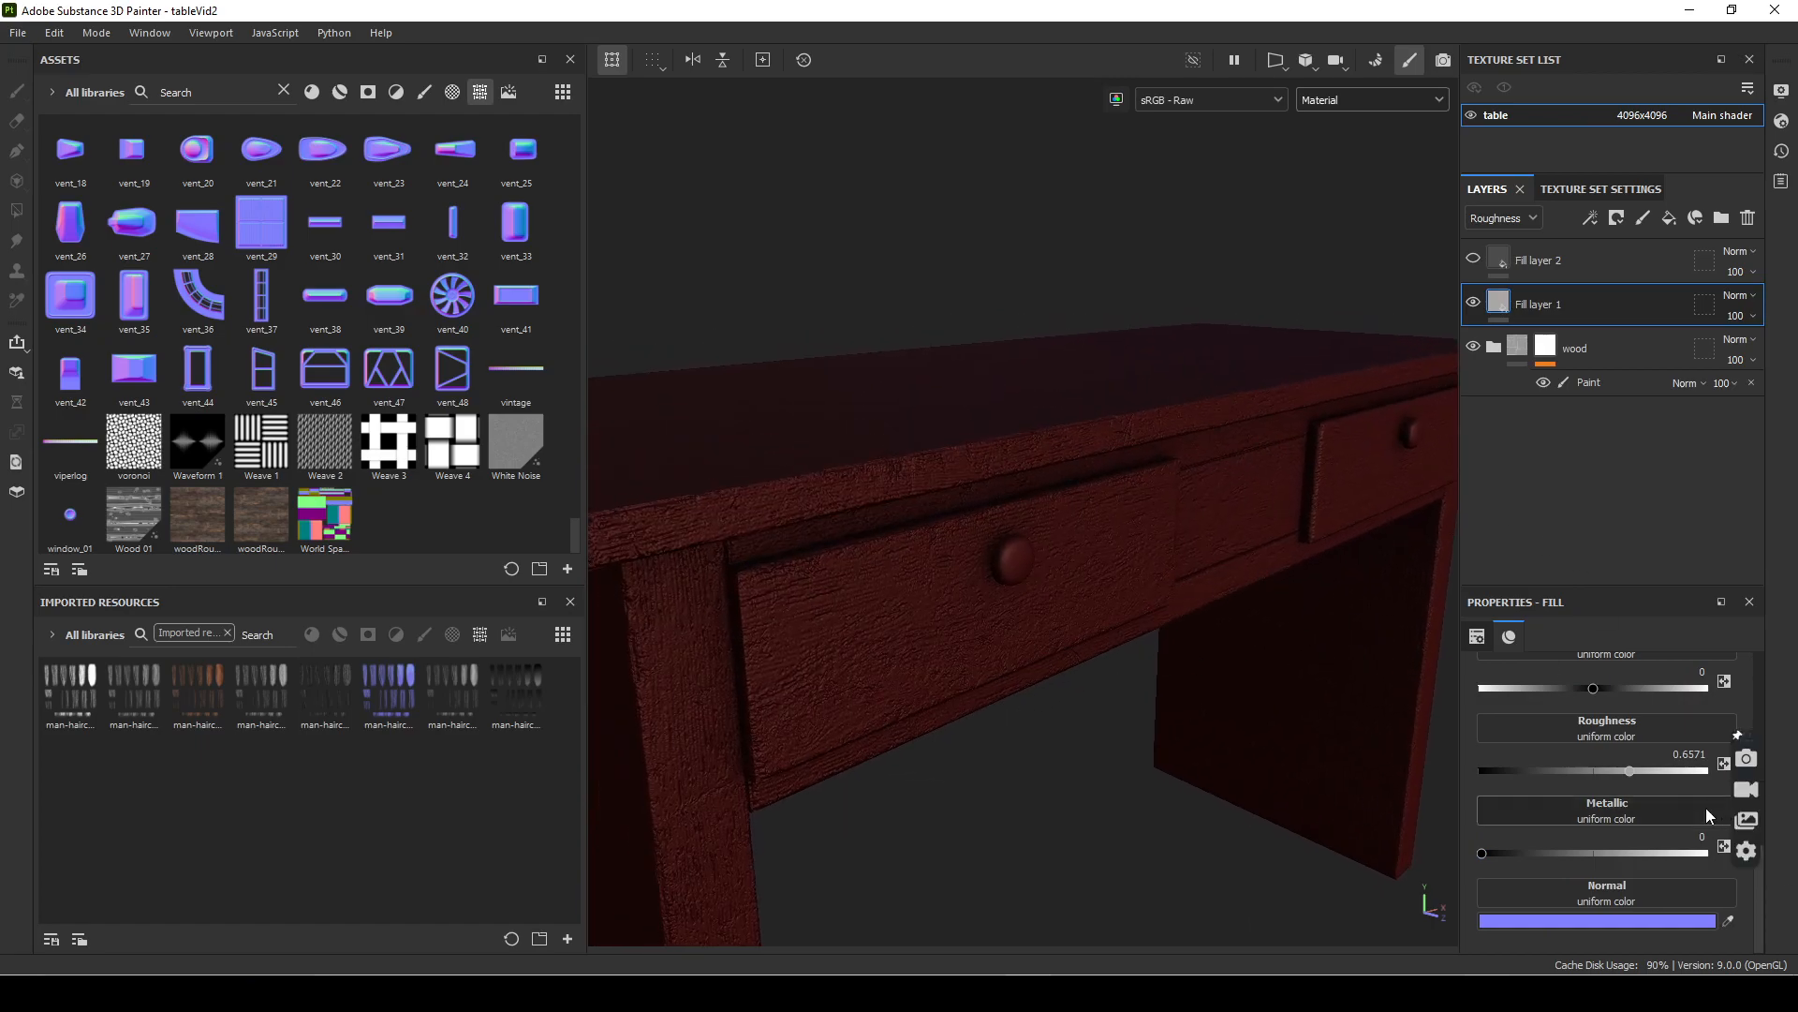
{"action": "scroll", "coordinate": [1705, 824], "scroll_direction": "up", "scroll_amount": 5}
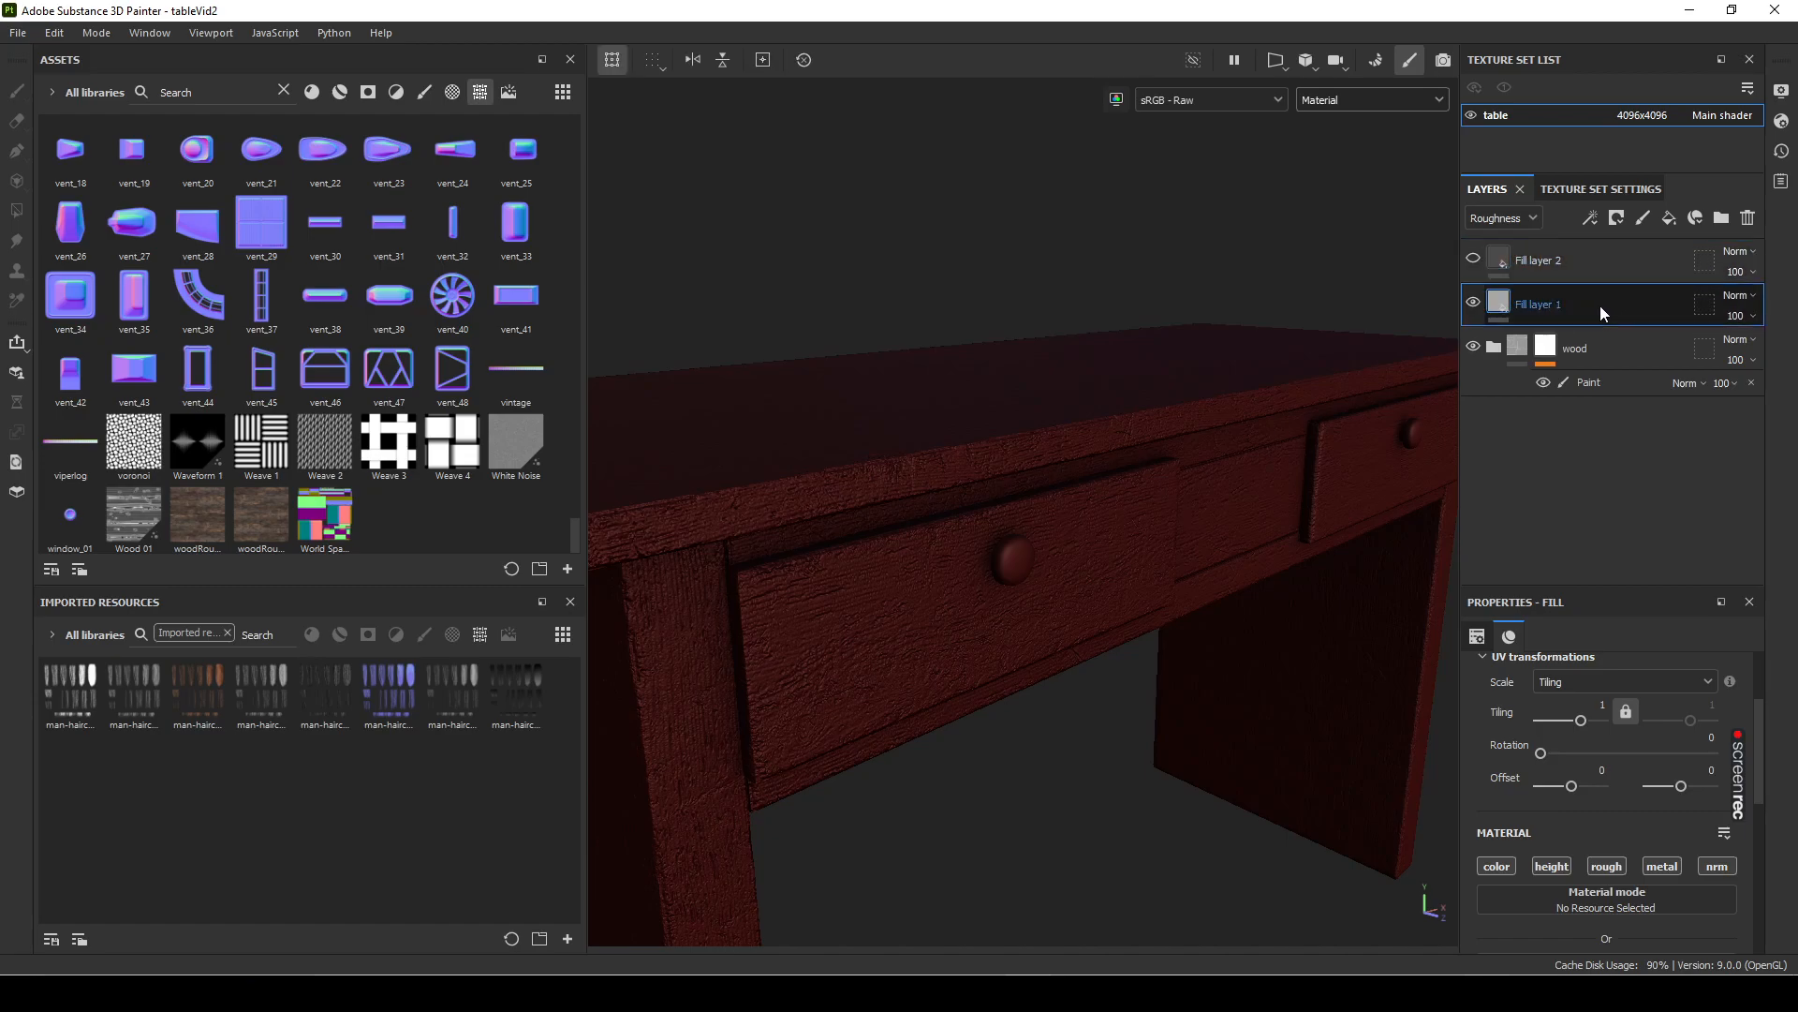
{"action": "left_click_drag", "start_coordinate": [1575, 306], "coordinate": [1649, 333]}
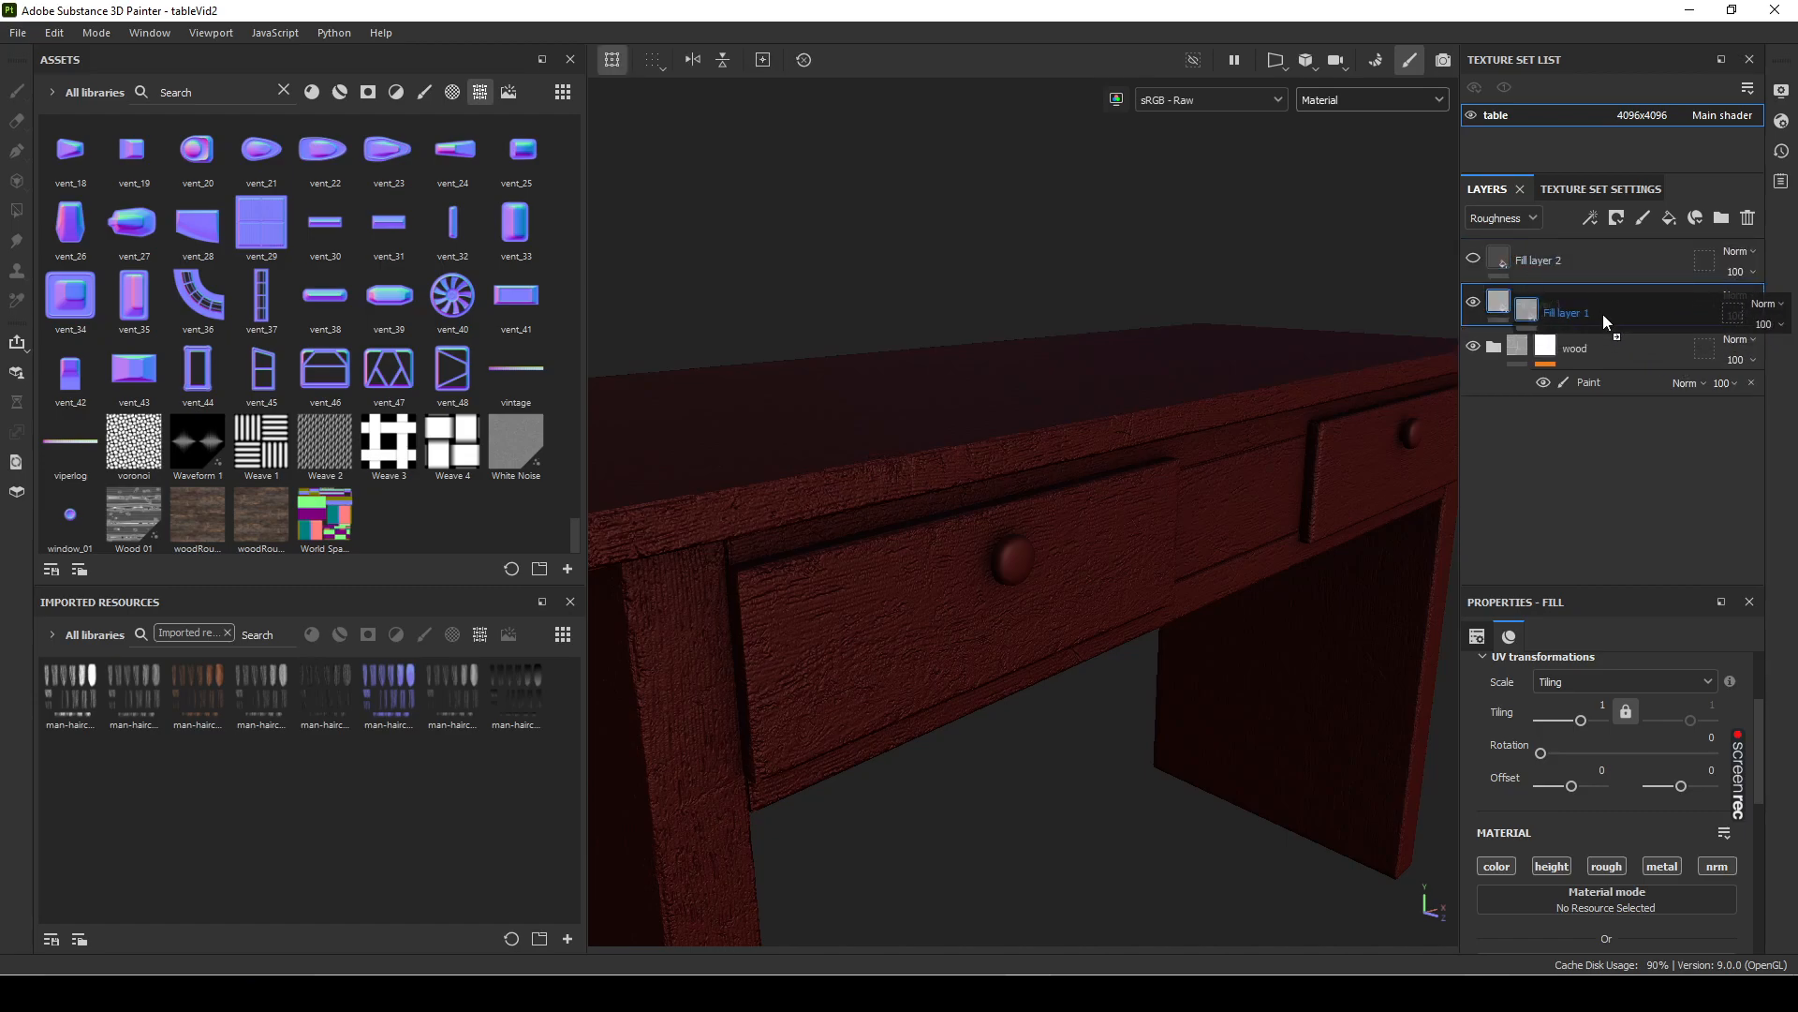
{"action": "left_click", "coordinate": [1697, 271]}
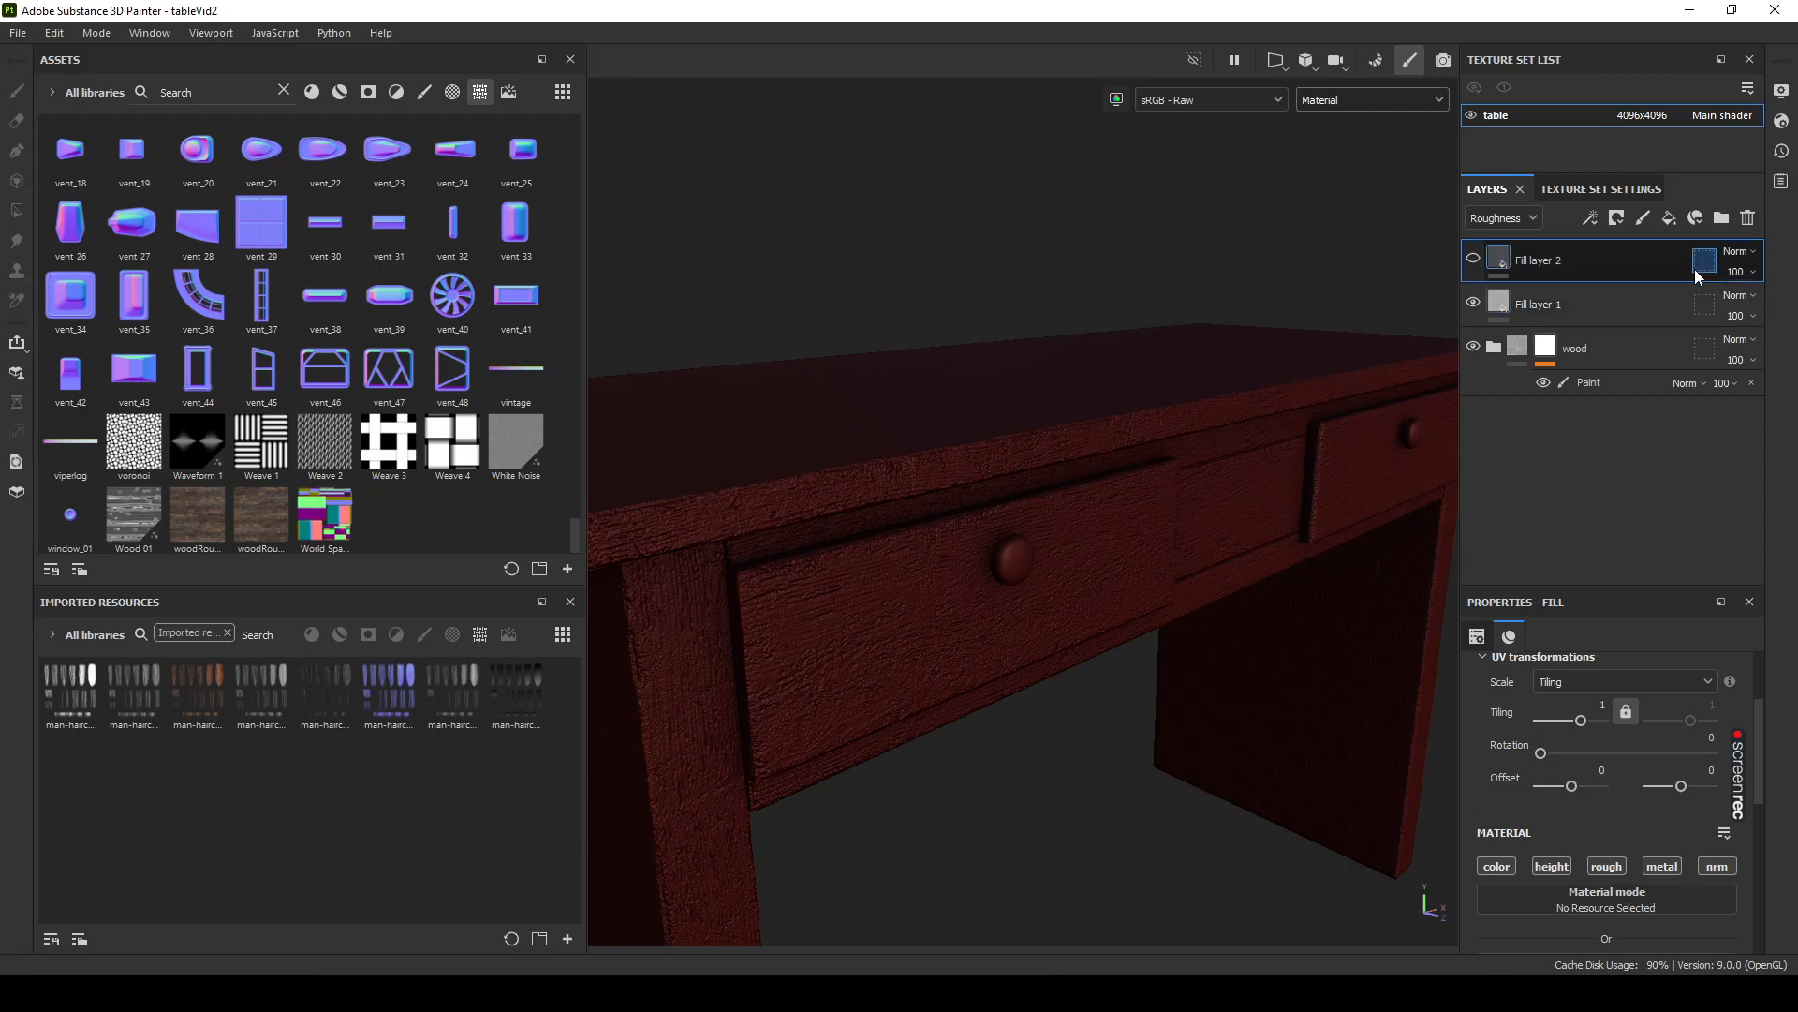
{"action": "left_click", "coordinate": [1748, 217]}
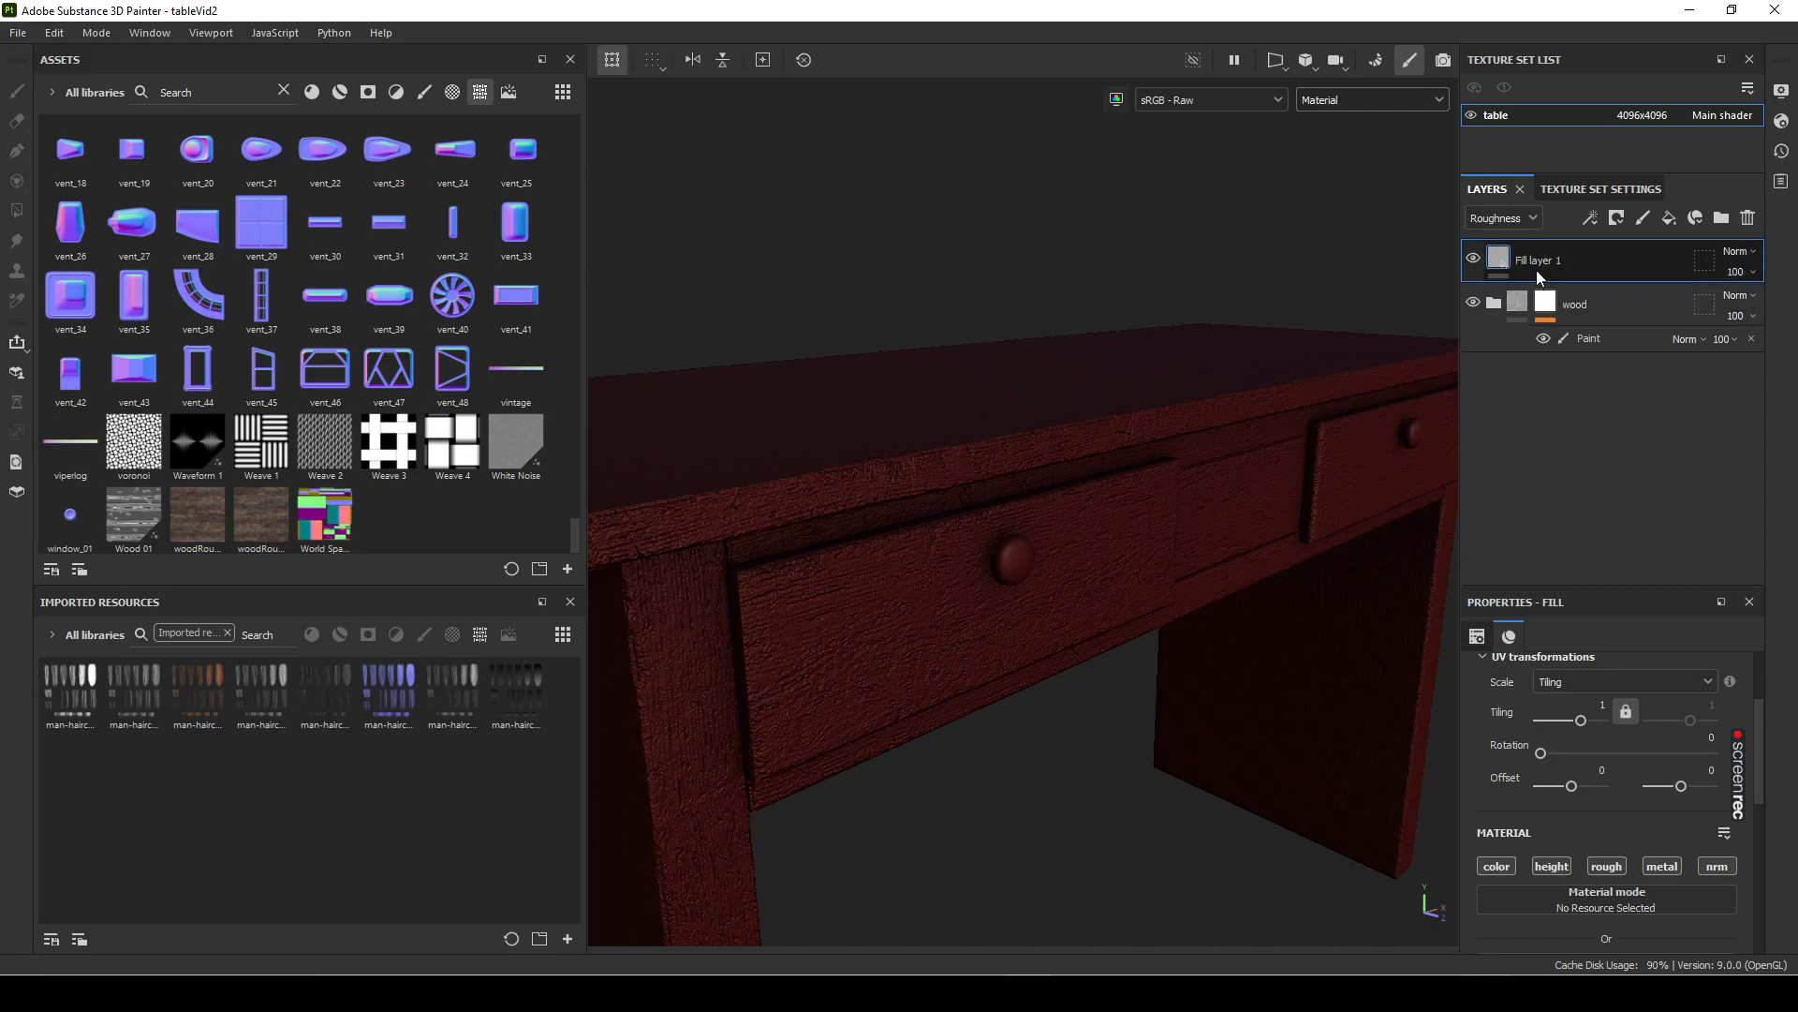
Step: Create a new layer folder above Fill layer 1 and name it metal
{"action": "left_click", "coordinate": [1721, 218]}
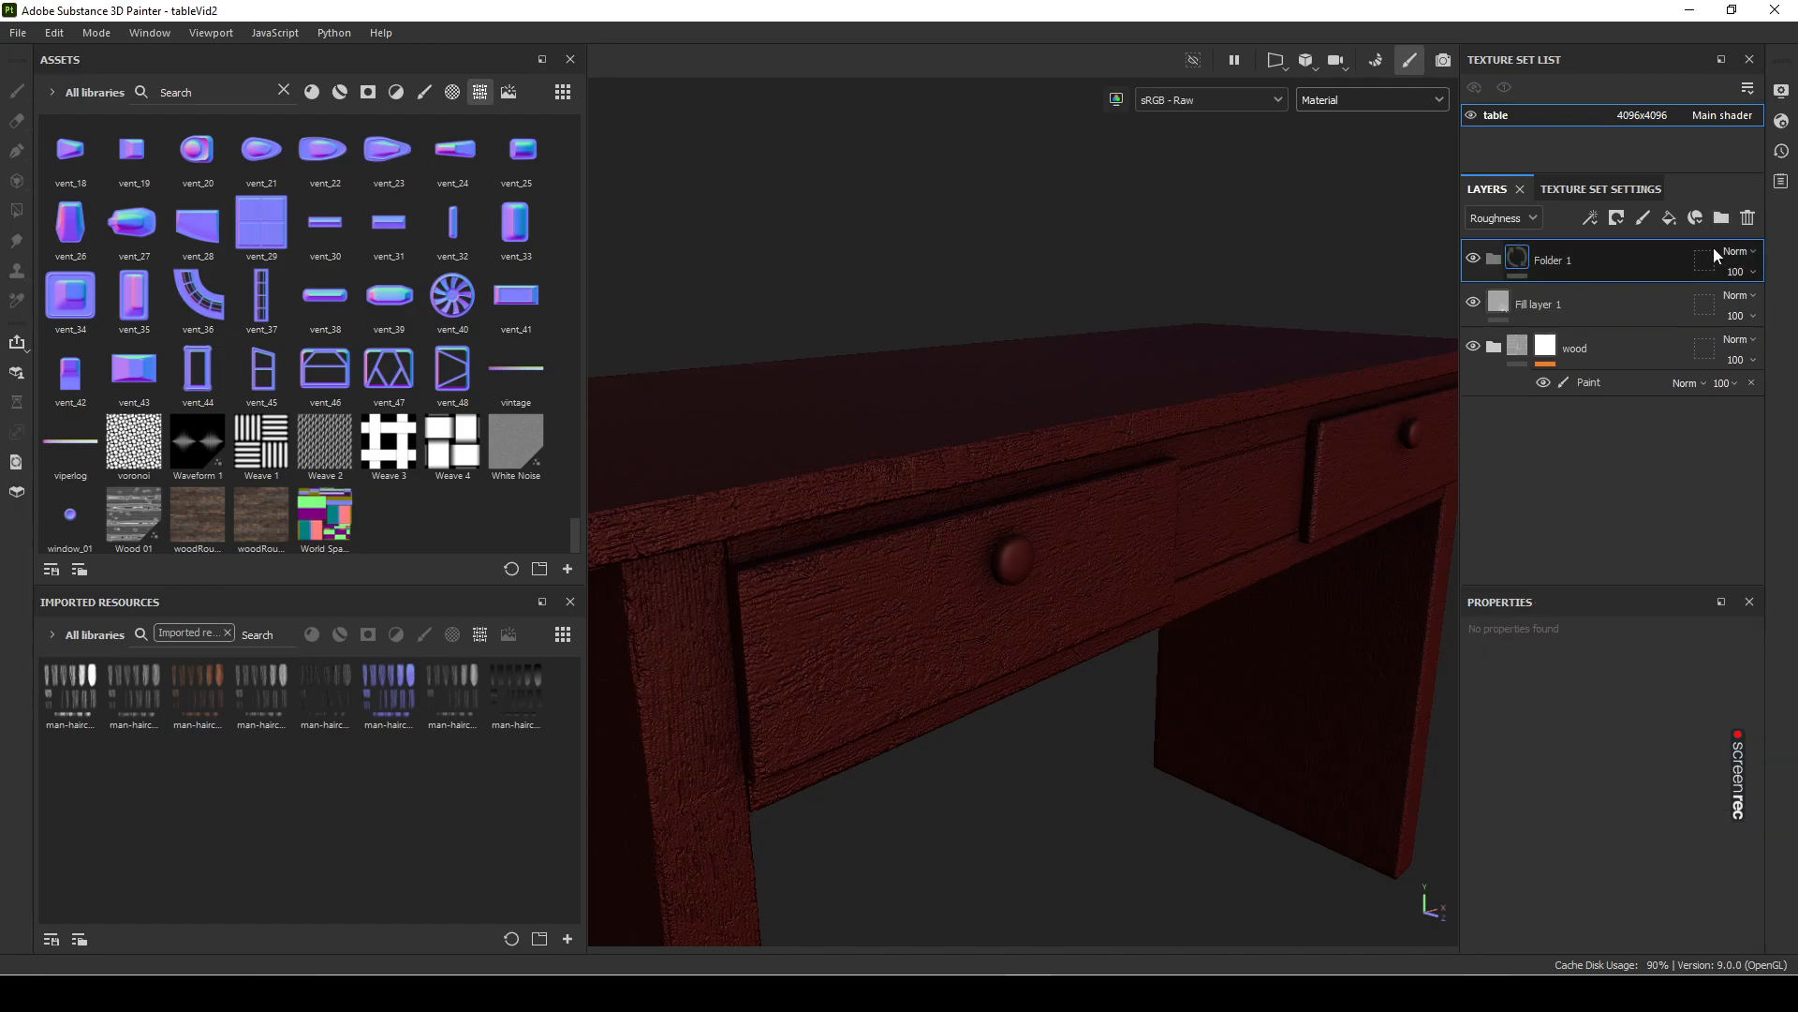
{"action": "double_click", "coordinate": [1558, 261]}
{"action": "type", "text": "metal"}
{"action": "key", "text": "Return"}
Step: Move Fill layer 1 into the metal folder and collapse the folder
{"action": "left_click_drag", "start_coordinate": [1619, 309], "coordinate": [1628, 253]}
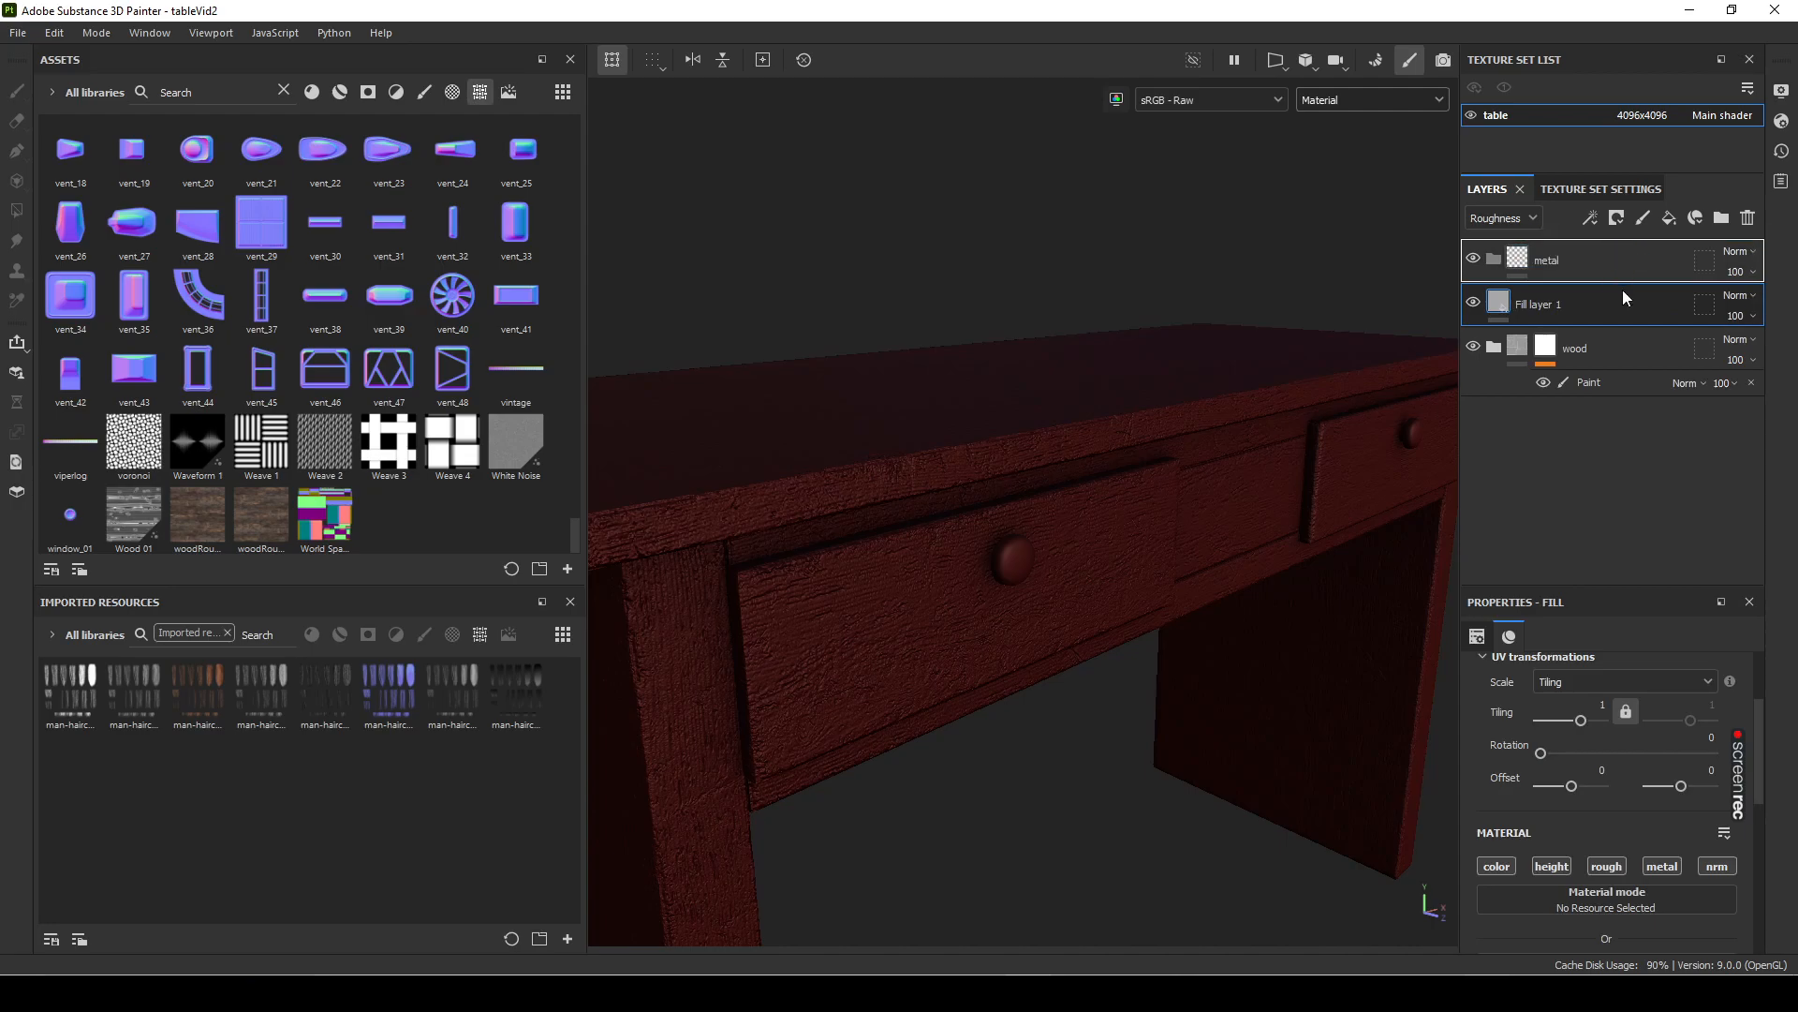
{"action": "mouse_move", "coordinate": [1018, 646]}
{"action": "left_mouse_down", "text": "alt"}
{"action": "mouse_move", "coordinate": [907, 682]}
{"action": "mouse_move", "coordinate": [993, 669]}
{"action": "left_mouse_up", "text": "alt"}
{"action": "right_click_drag", "start_coordinate": [940, 652], "coordinate": [1203, 633], "text": "alt"}
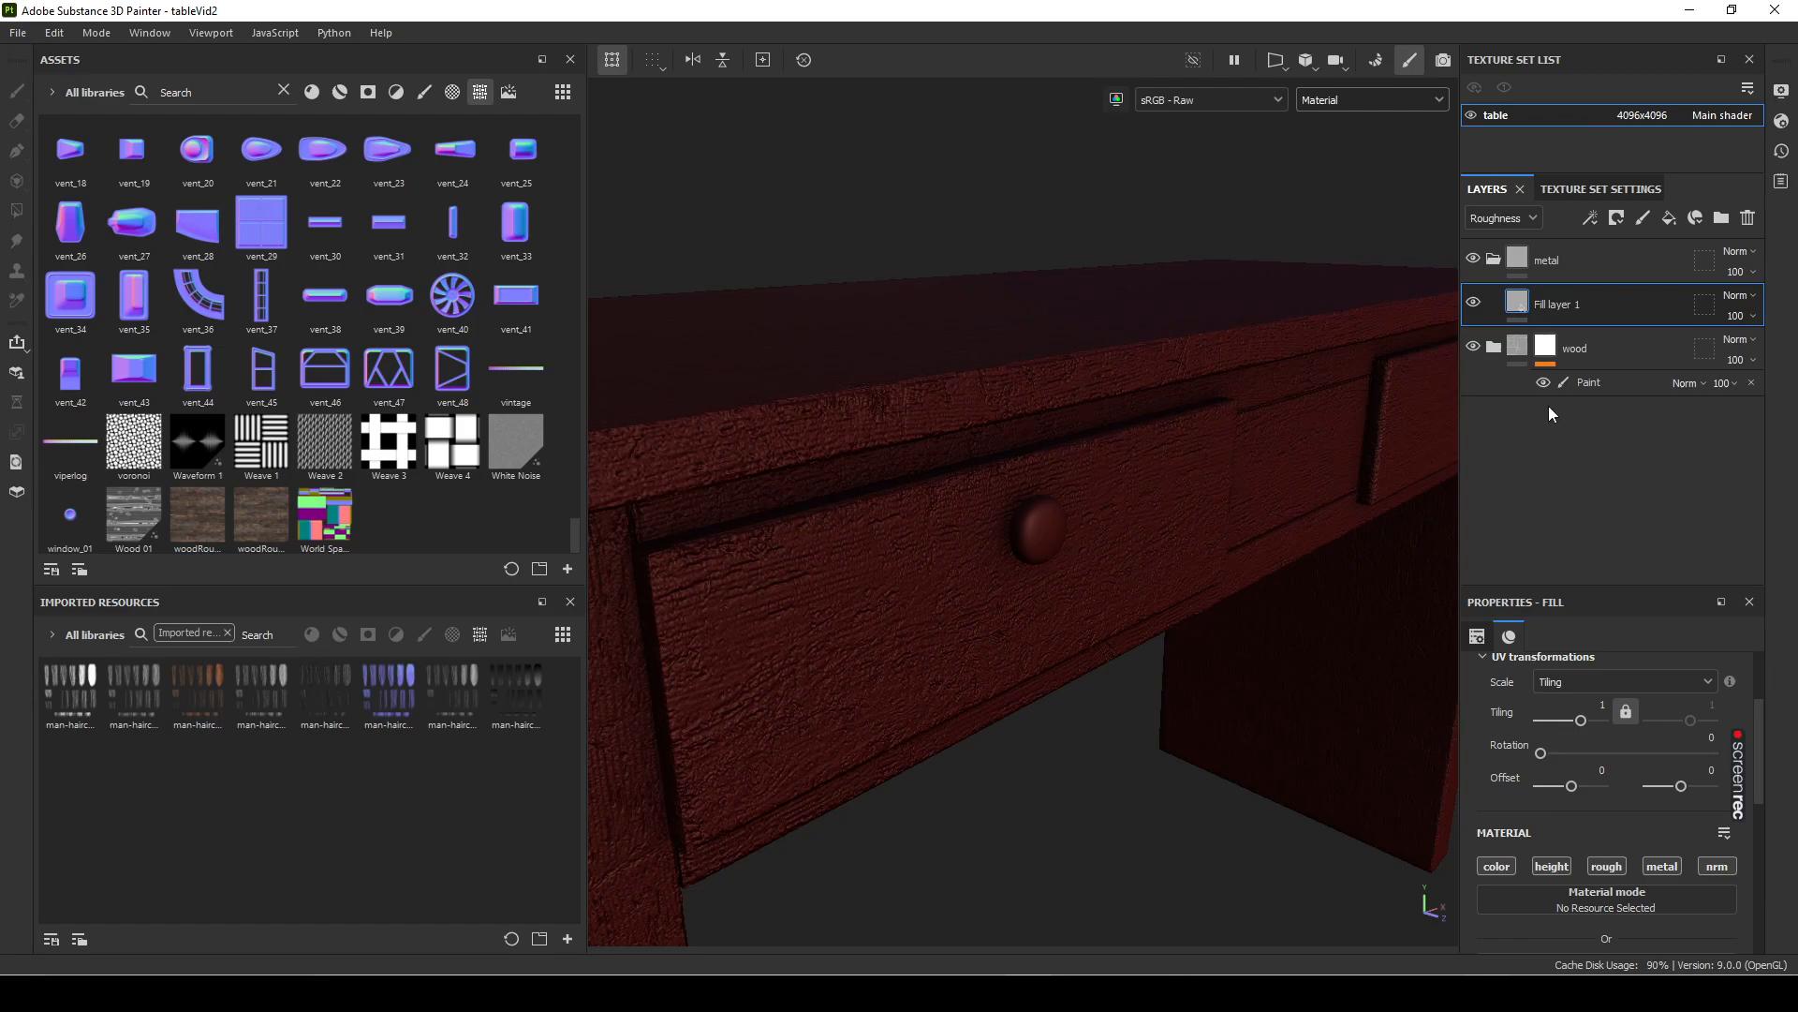
{"action": "left_click", "coordinate": [1494, 260]}
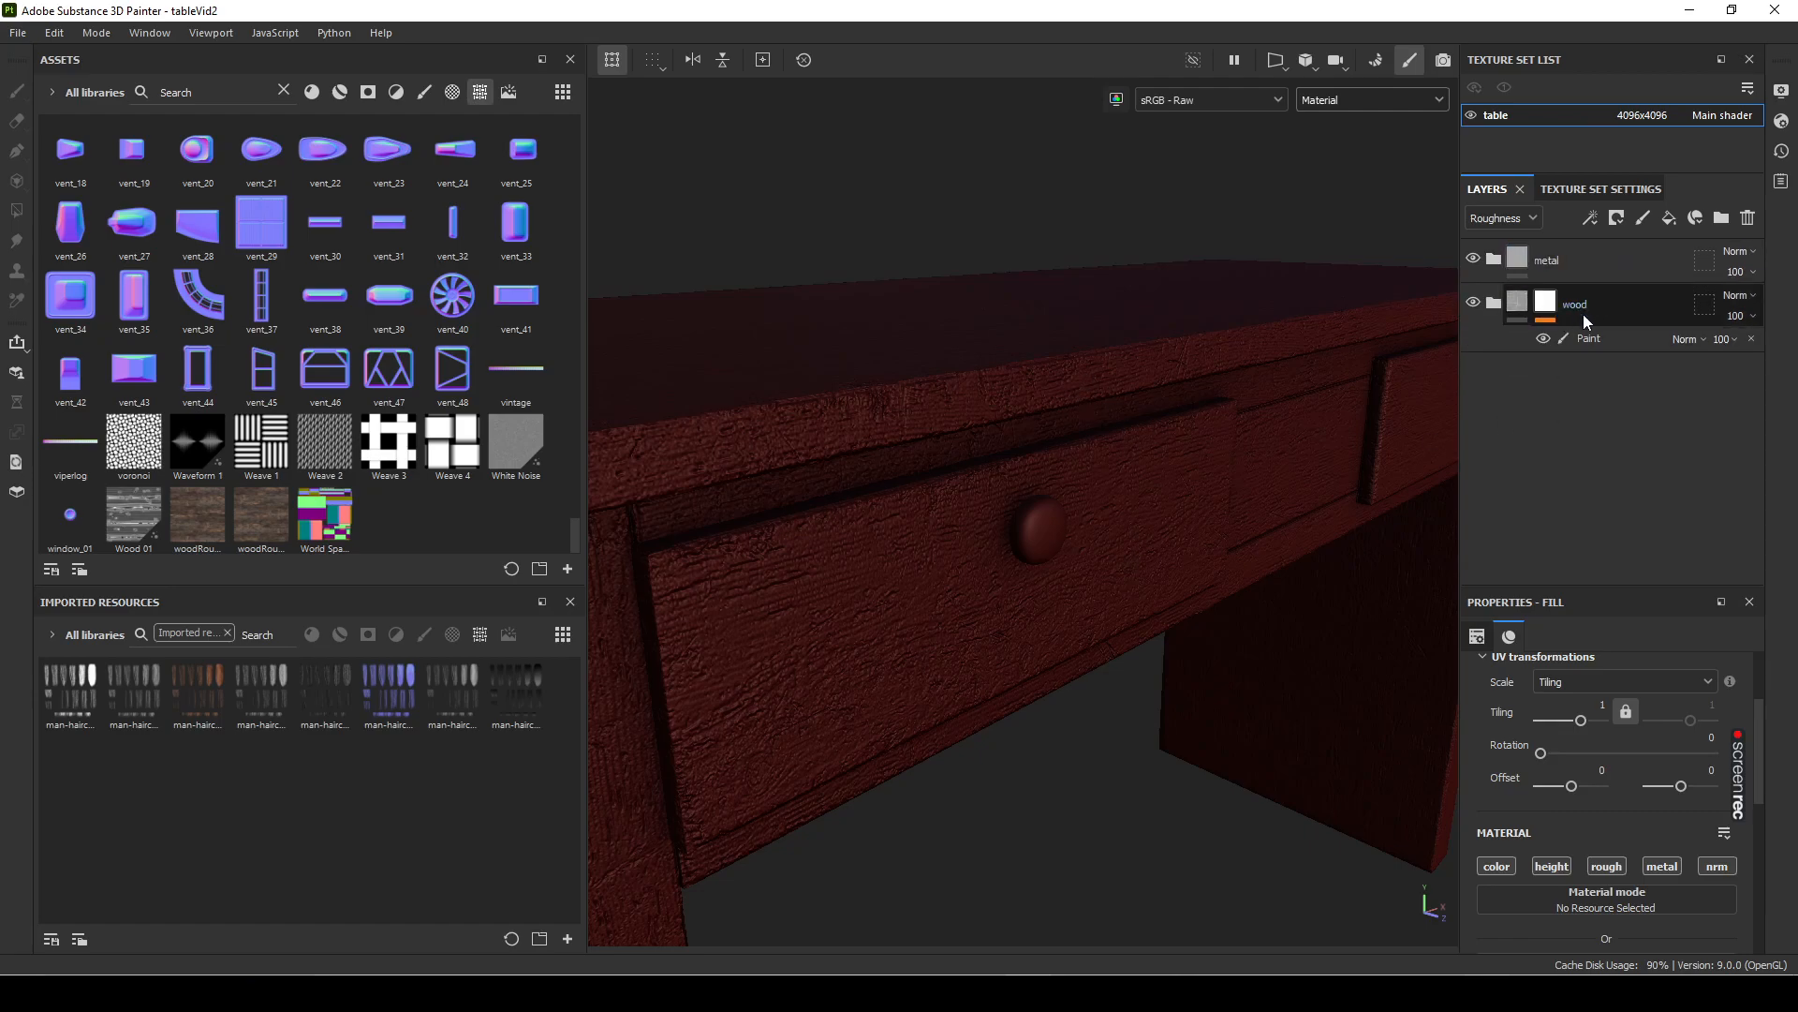
Step: Add a black mask to the metal folder and add a paint effect to that mask
{"action": "left_click", "coordinate": [1515, 259]}
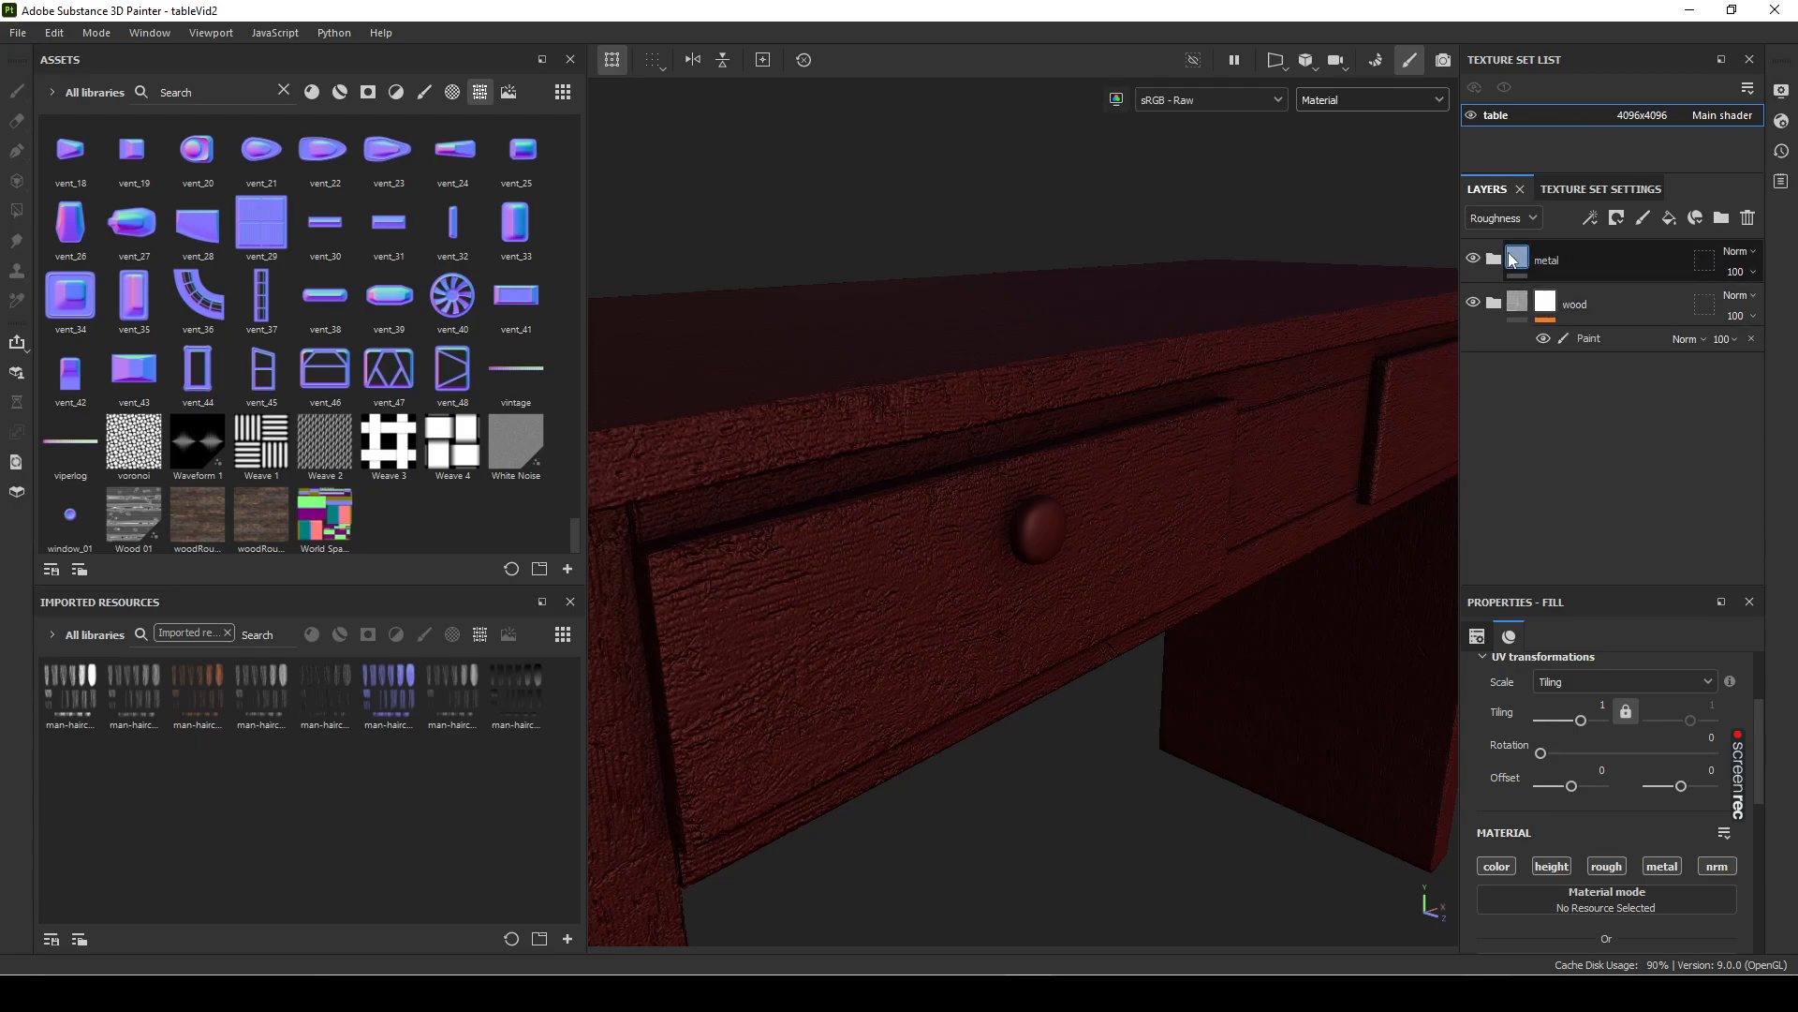
{"action": "left_click", "coordinate": [1494, 260]}
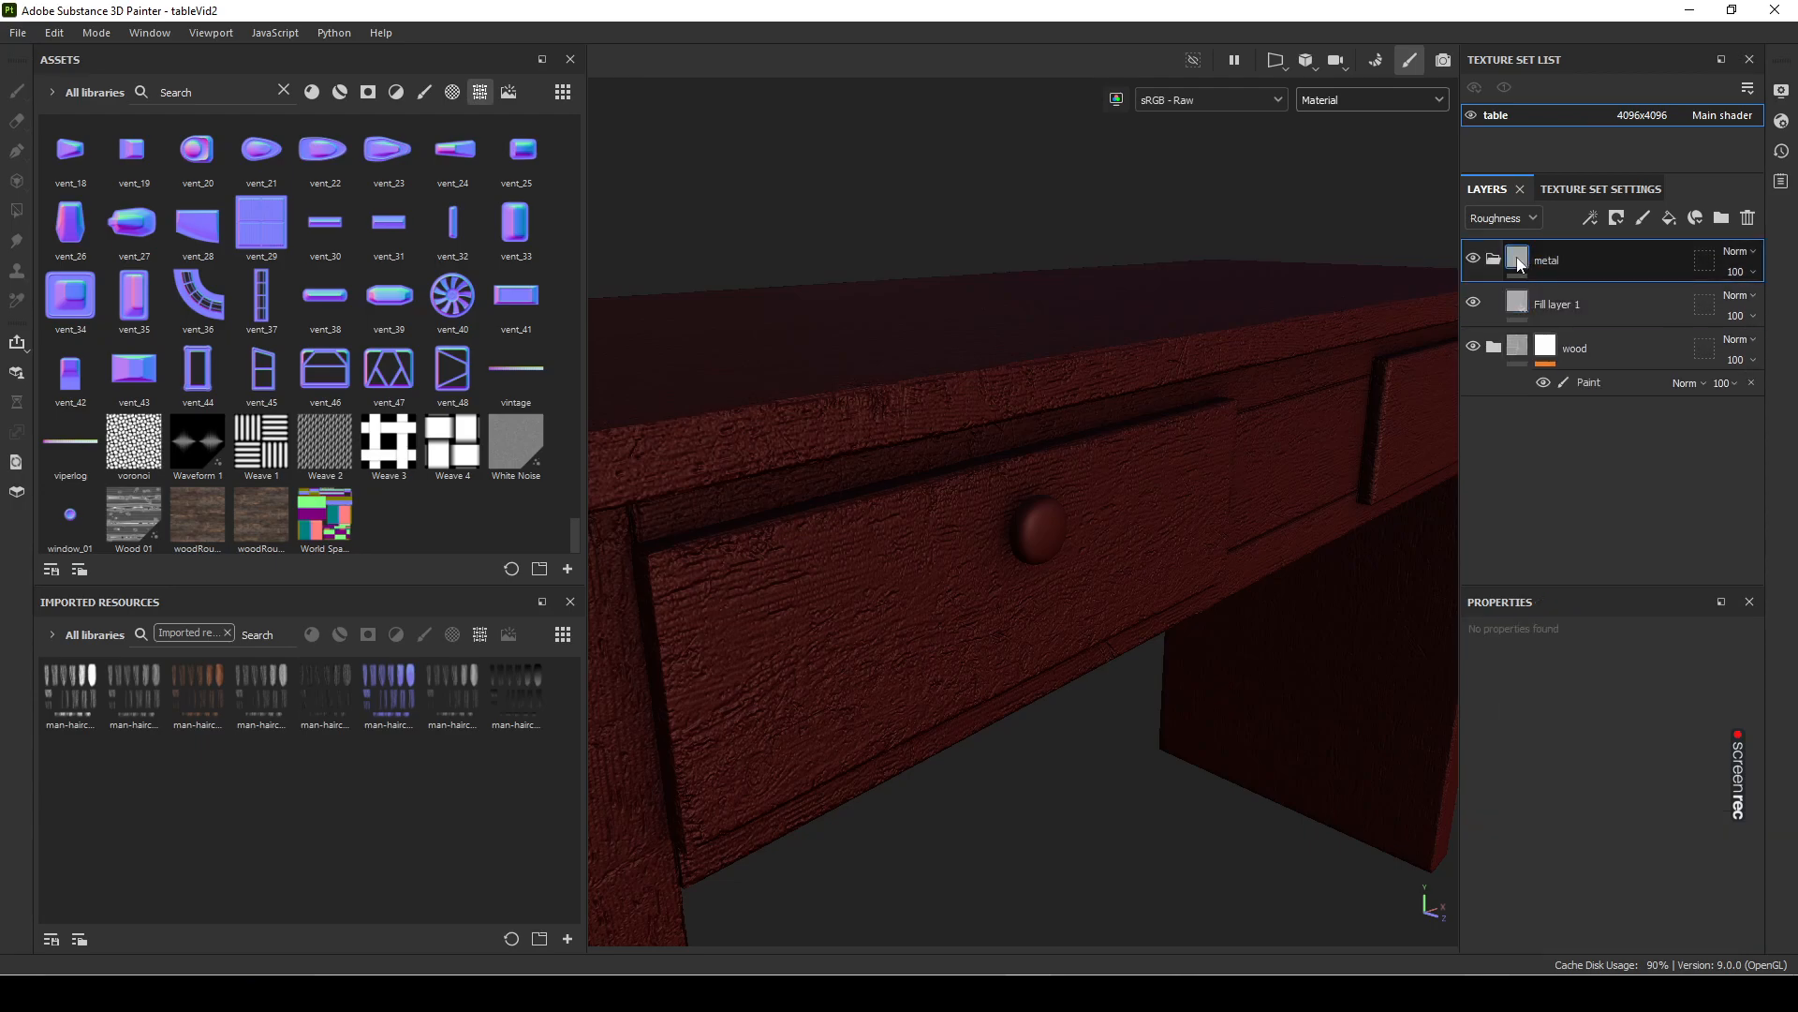
{"action": "right_click", "coordinate": [1519, 264]}
{"action": "left_click", "coordinate": [1626, 295]}
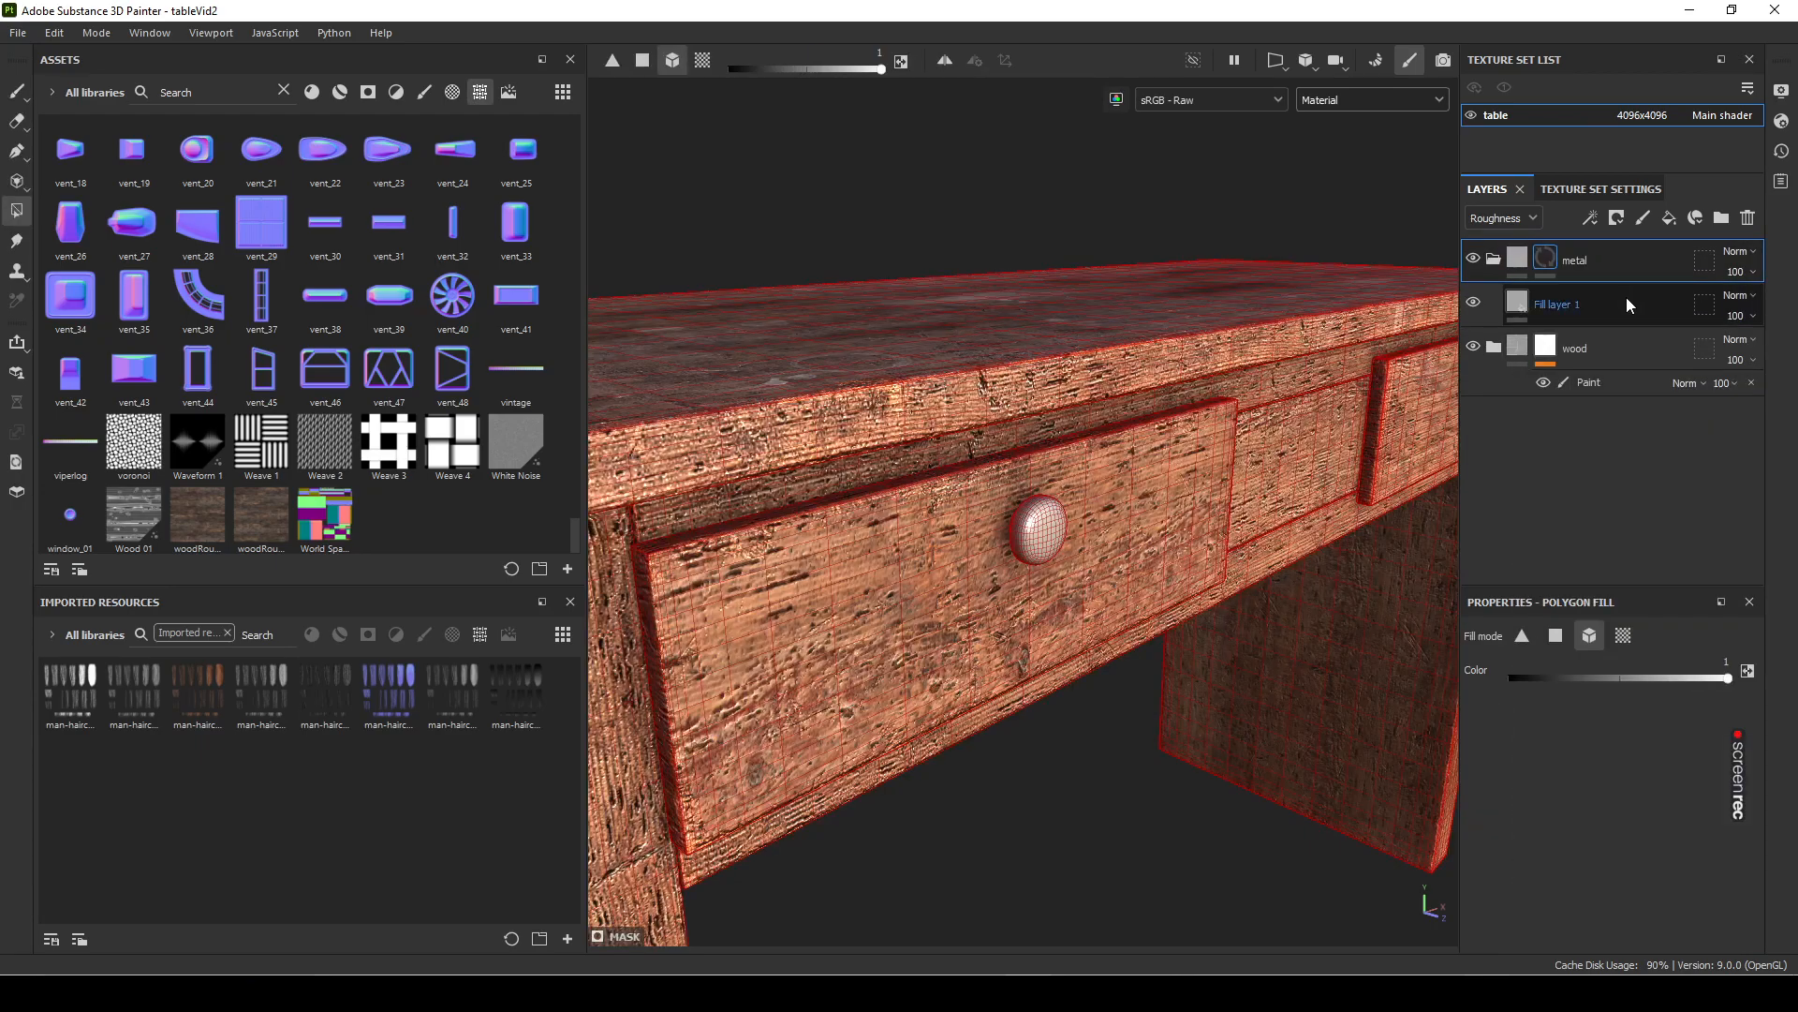
{"action": "right_click", "coordinate": [1553, 261]}
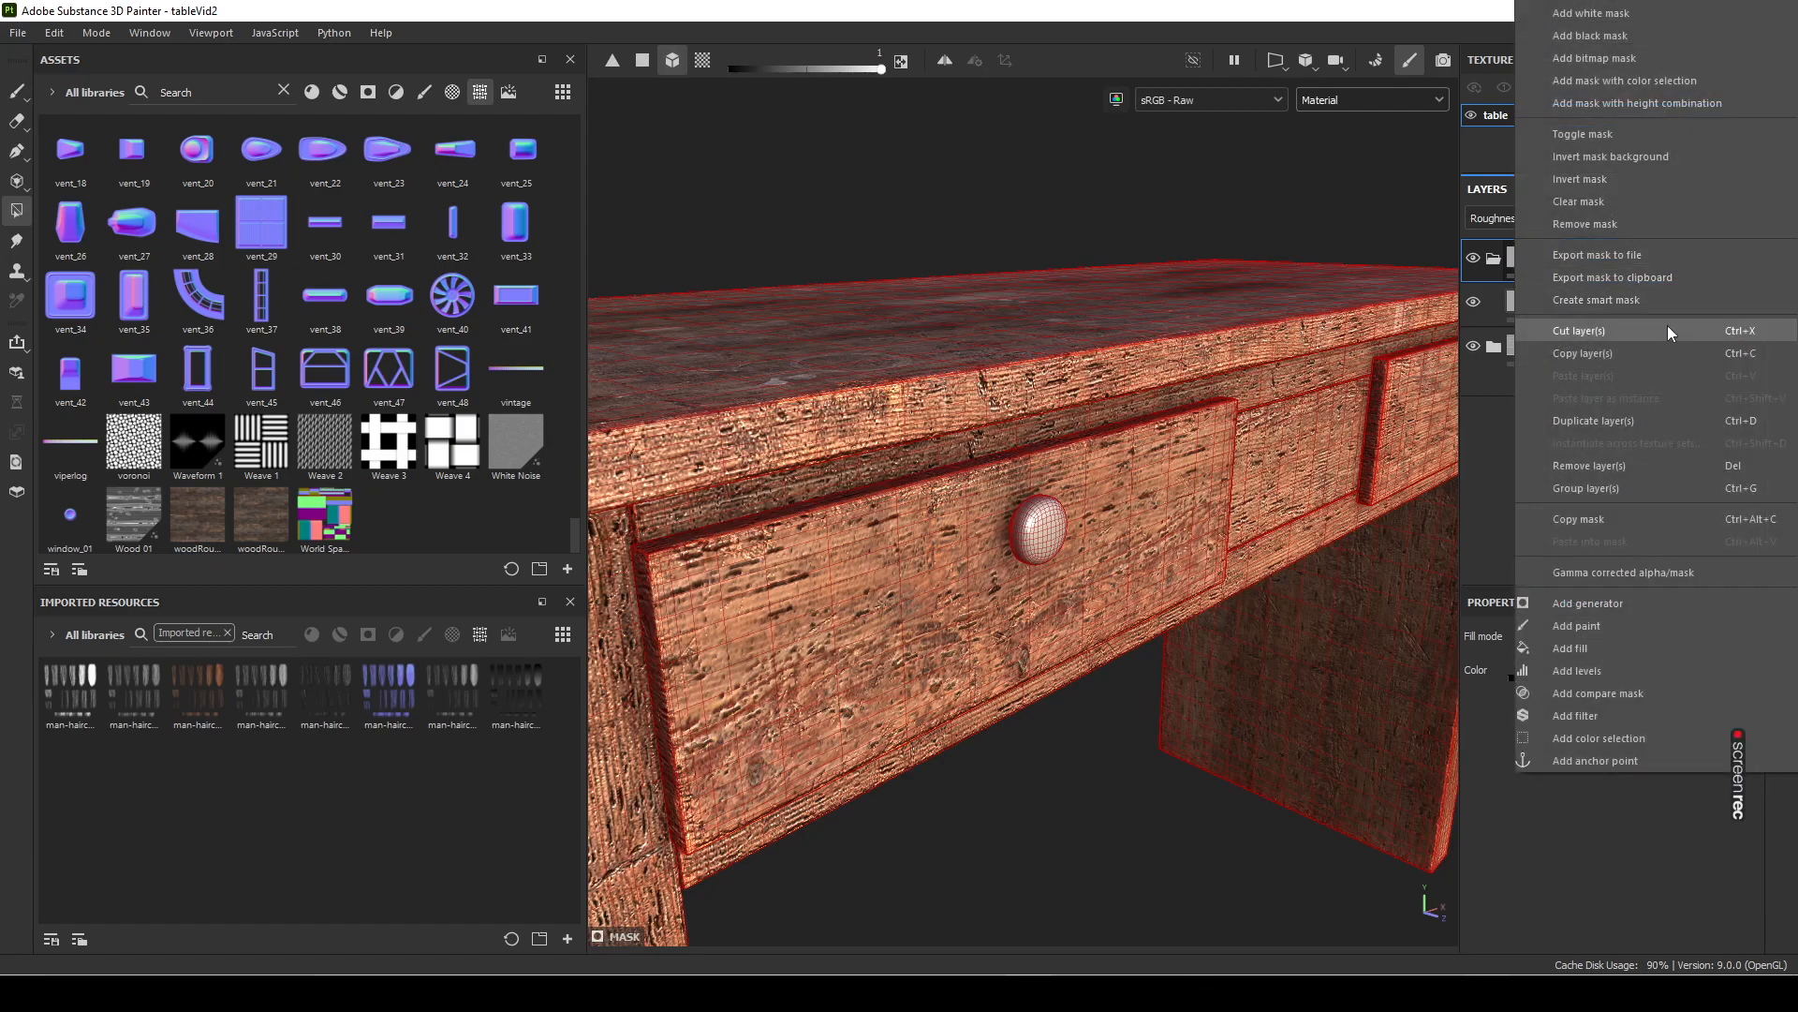
{"action": "left_click", "coordinate": [1632, 616]}
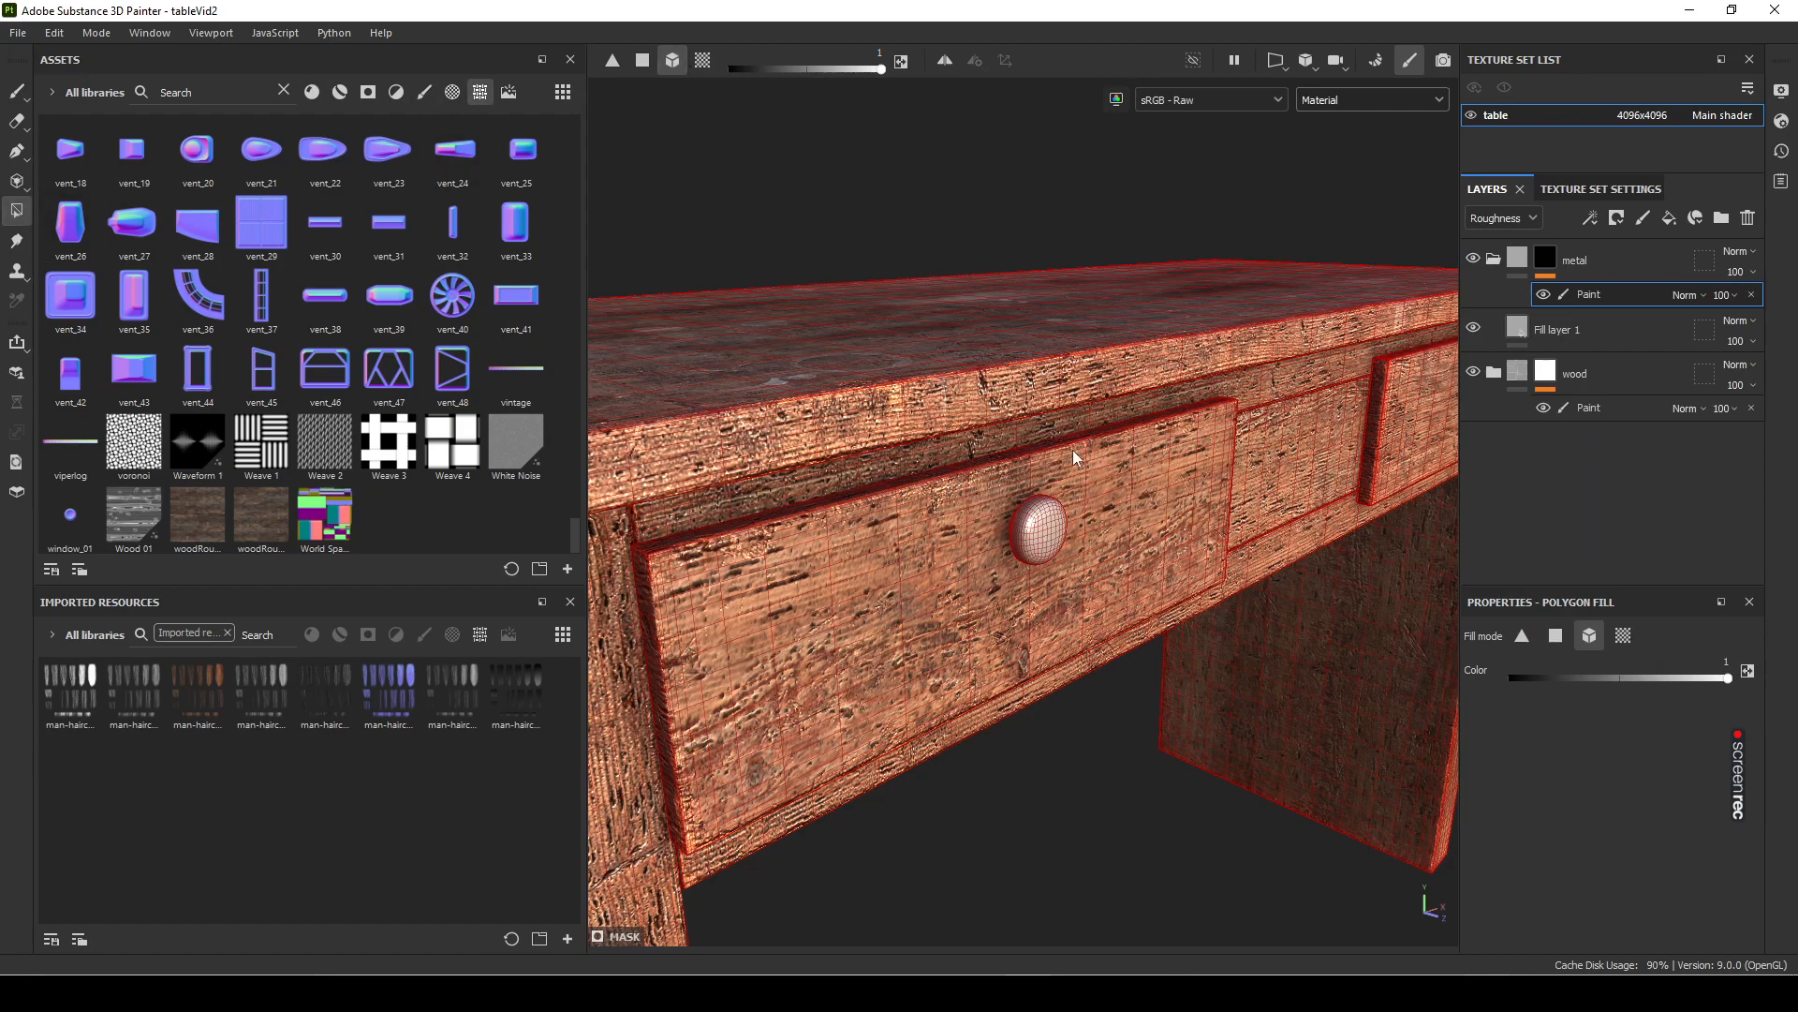
Step: Reveal the metal folder on both drawer knobs by polygon-filling each knob white in the mask
{"action": "left_click", "coordinate": [1036, 520]}
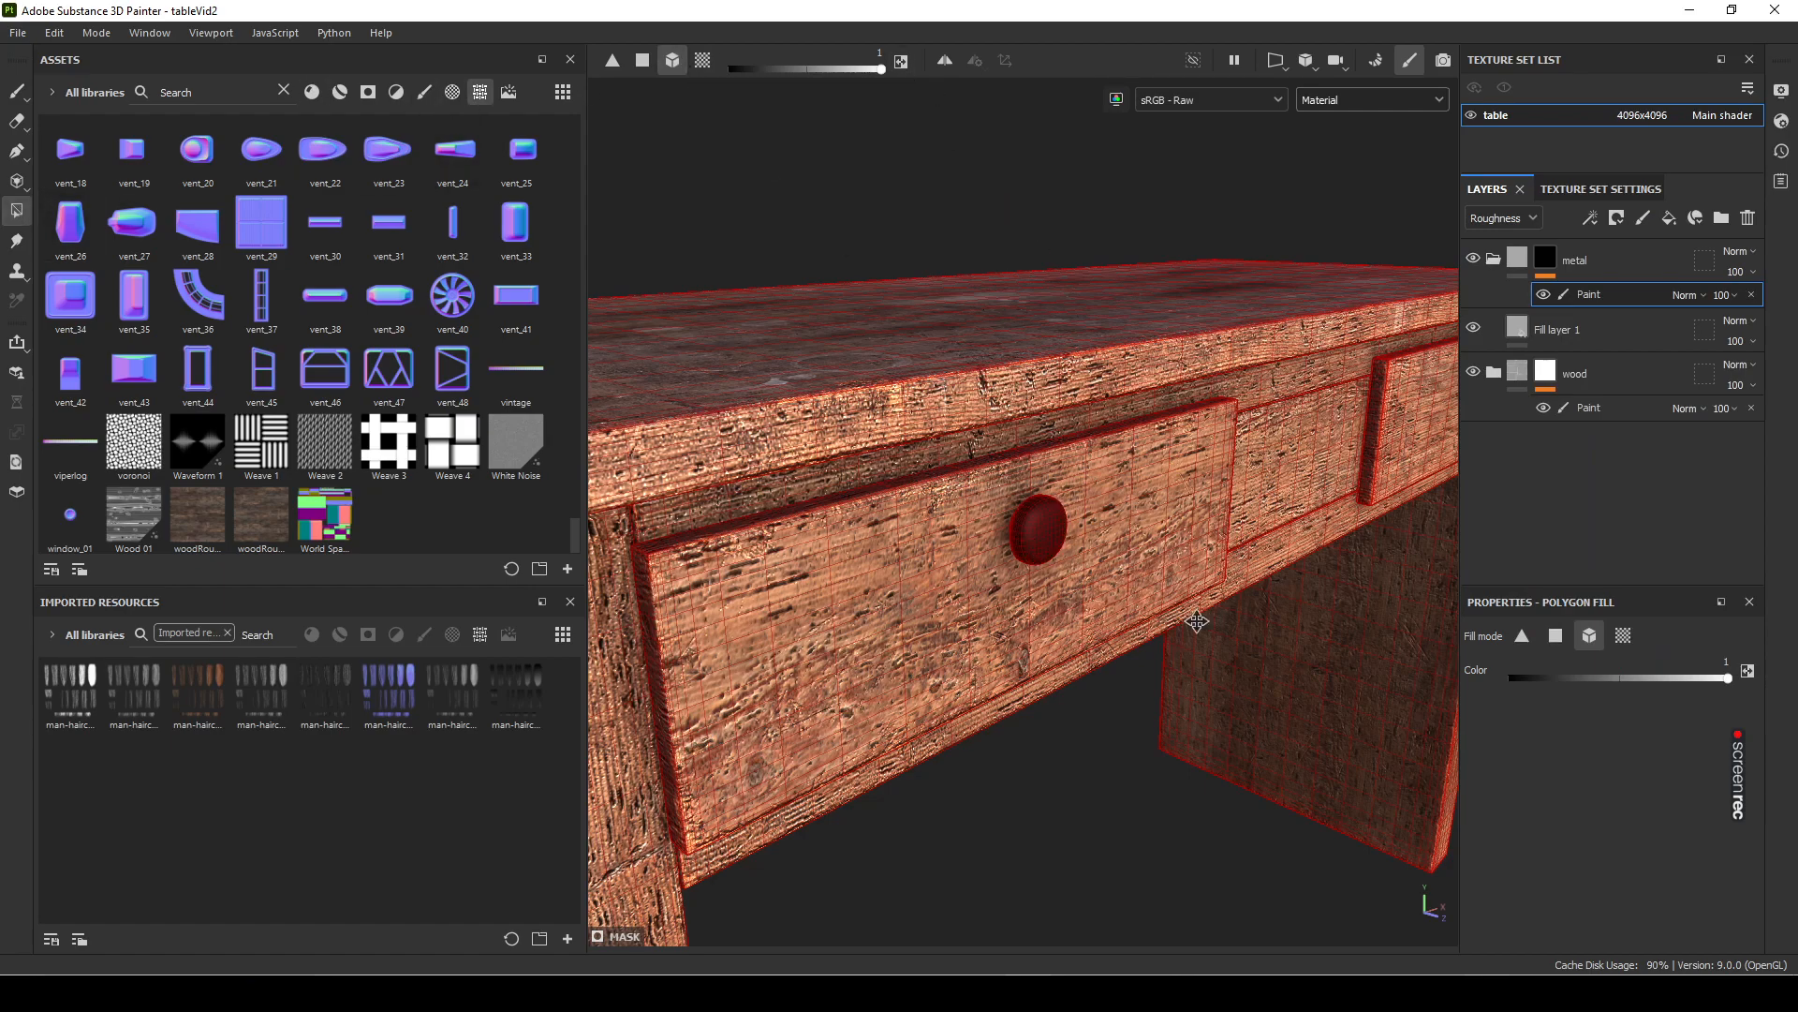
{"action": "middle_click_drag", "start_coordinate": [1196, 621], "coordinate": [1065, 656], "text": "alt"}
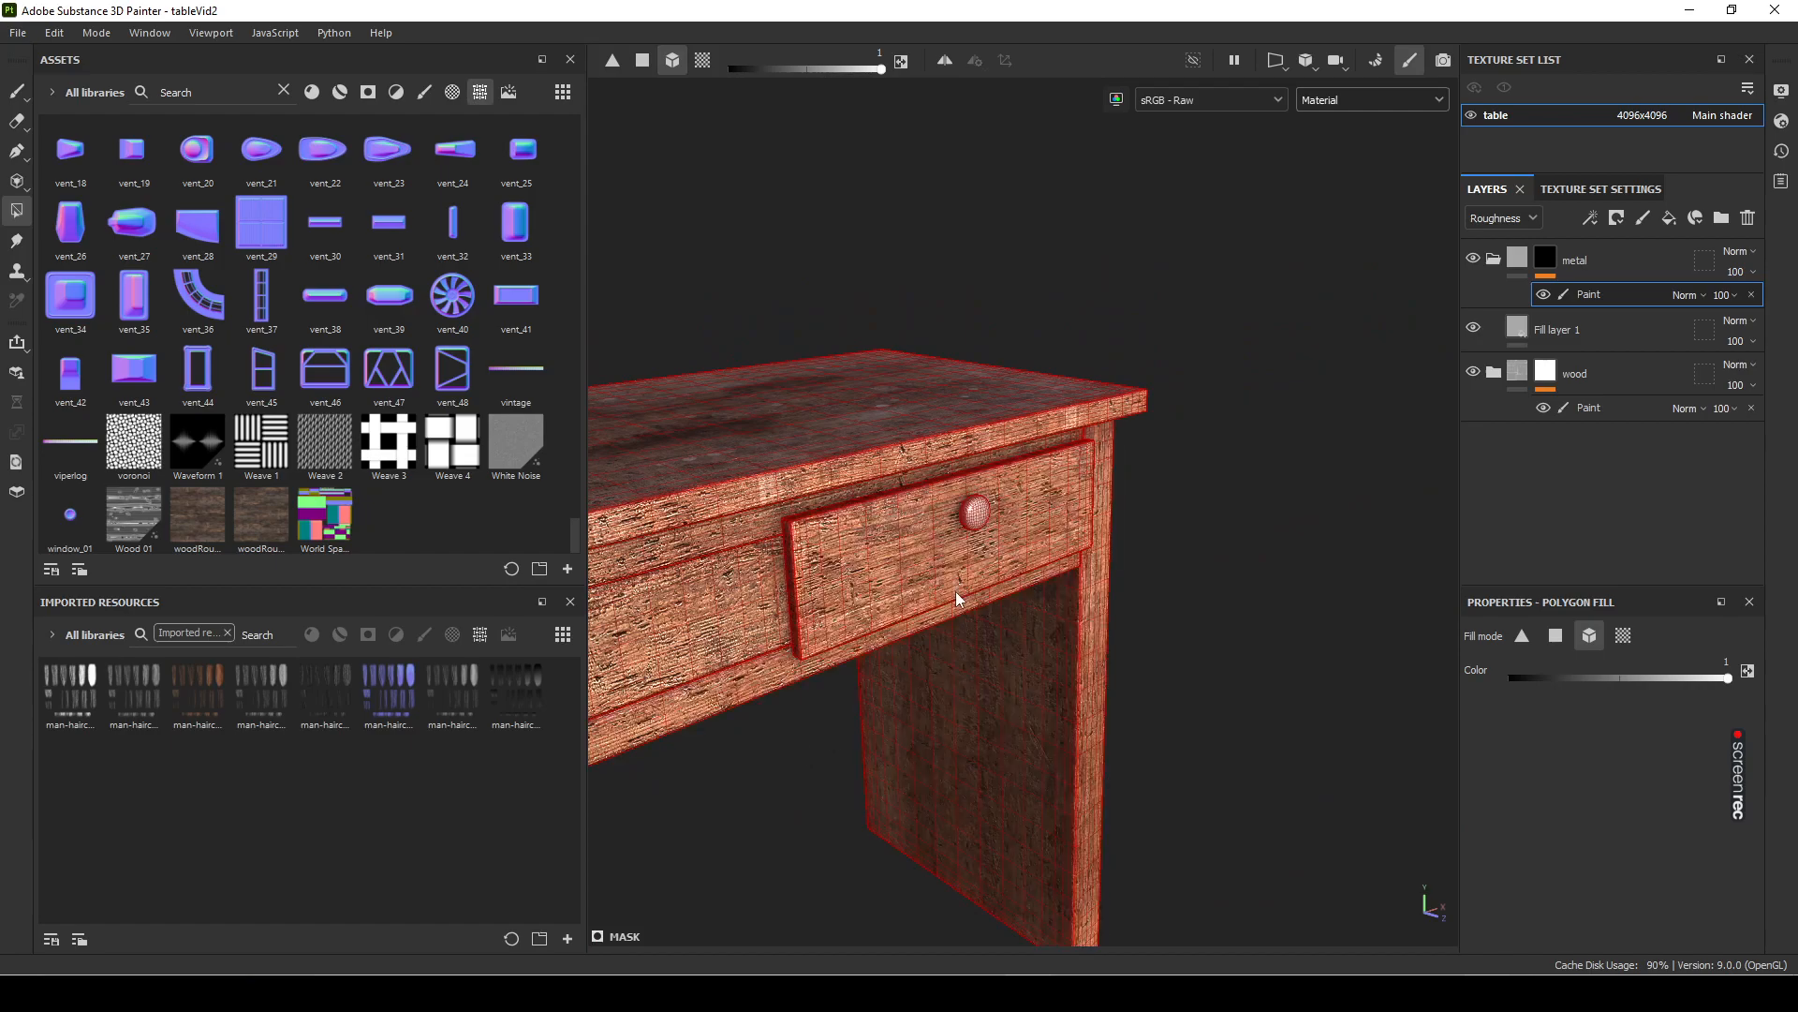
{"action": "left_click", "coordinate": [972, 517]}
{"action": "middle_click_drag", "start_coordinate": [847, 806], "coordinate": [1053, 717], "text": "alt"}
{"action": "scroll", "coordinate": [1172, 652], "scroll_direction": "up", "scroll_amount": 3}
{"action": "left_click", "coordinate": [1518, 259]}
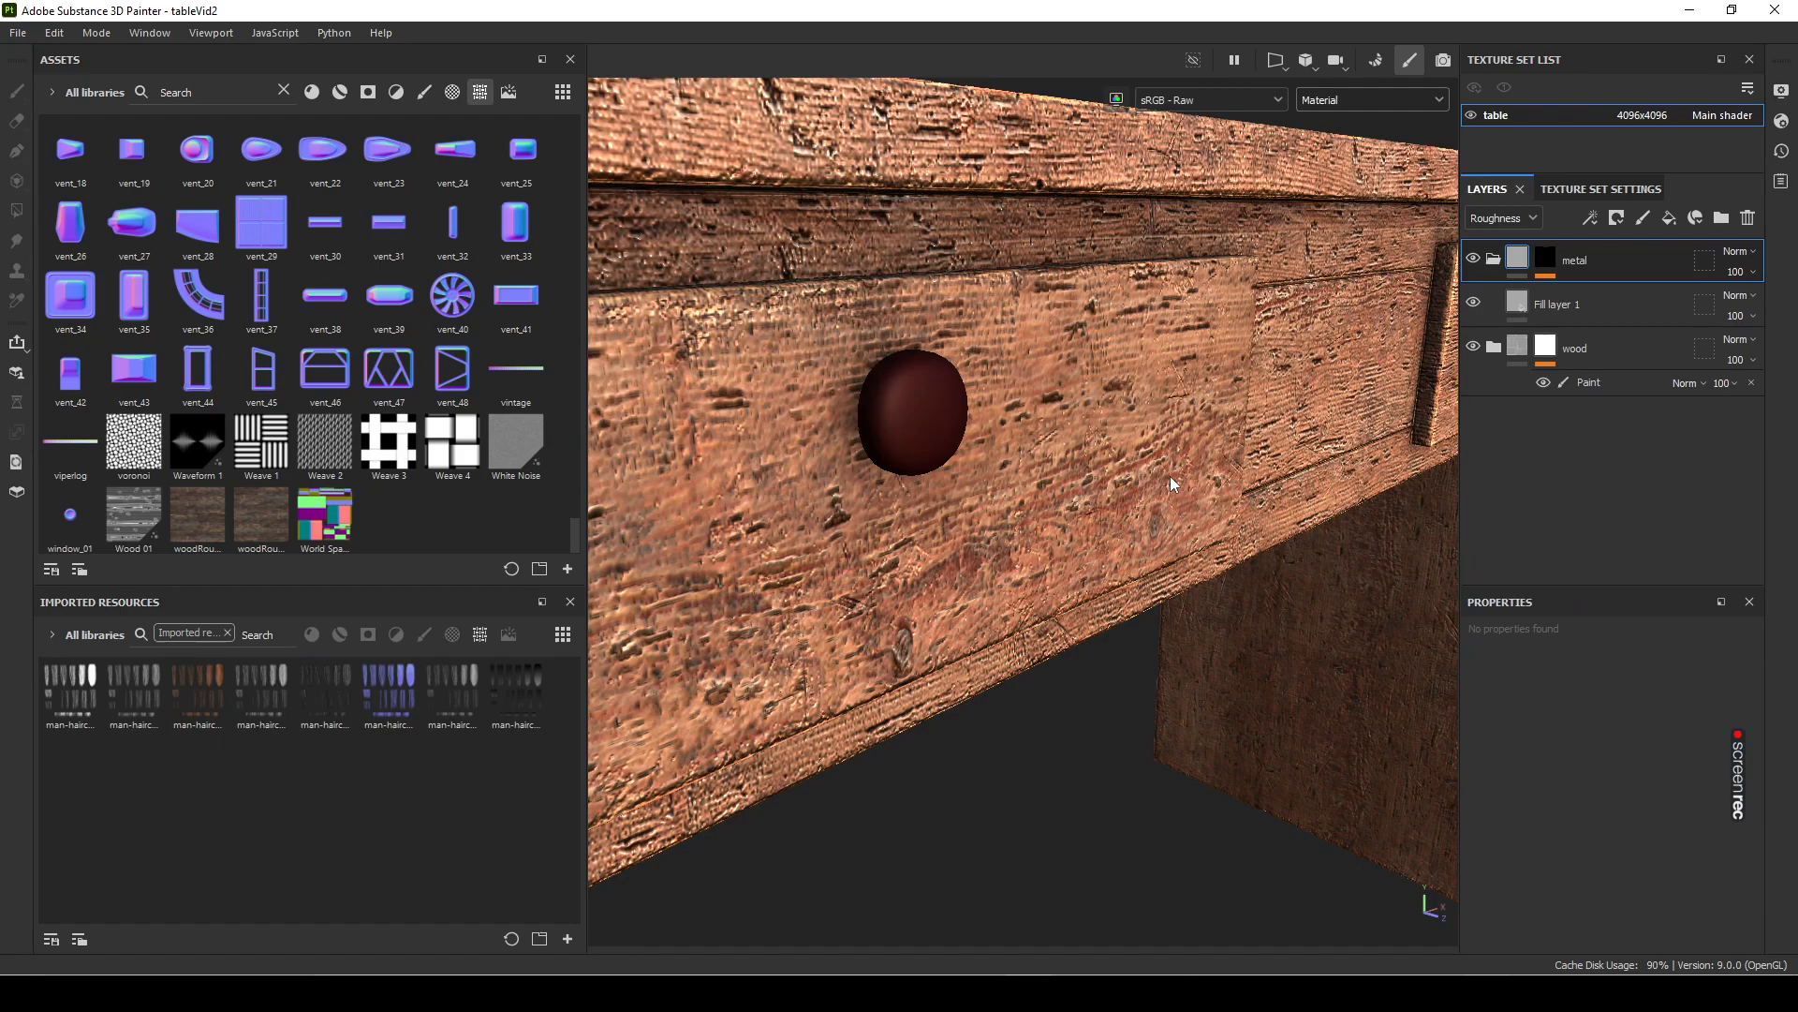
Step: Examine the masked drawer knobs from several angles and select Fill layer 1 inside the metal folder
{"action": "scroll", "coordinate": [1260, 585], "scroll_direction": "down", "scroll_amount": 3}
{"action": "left_click_drag", "start_coordinate": [1260, 587], "coordinate": [1182, 629], "text": "alt"}
{"action": "left_click", "coordinate": [1494, 259]}
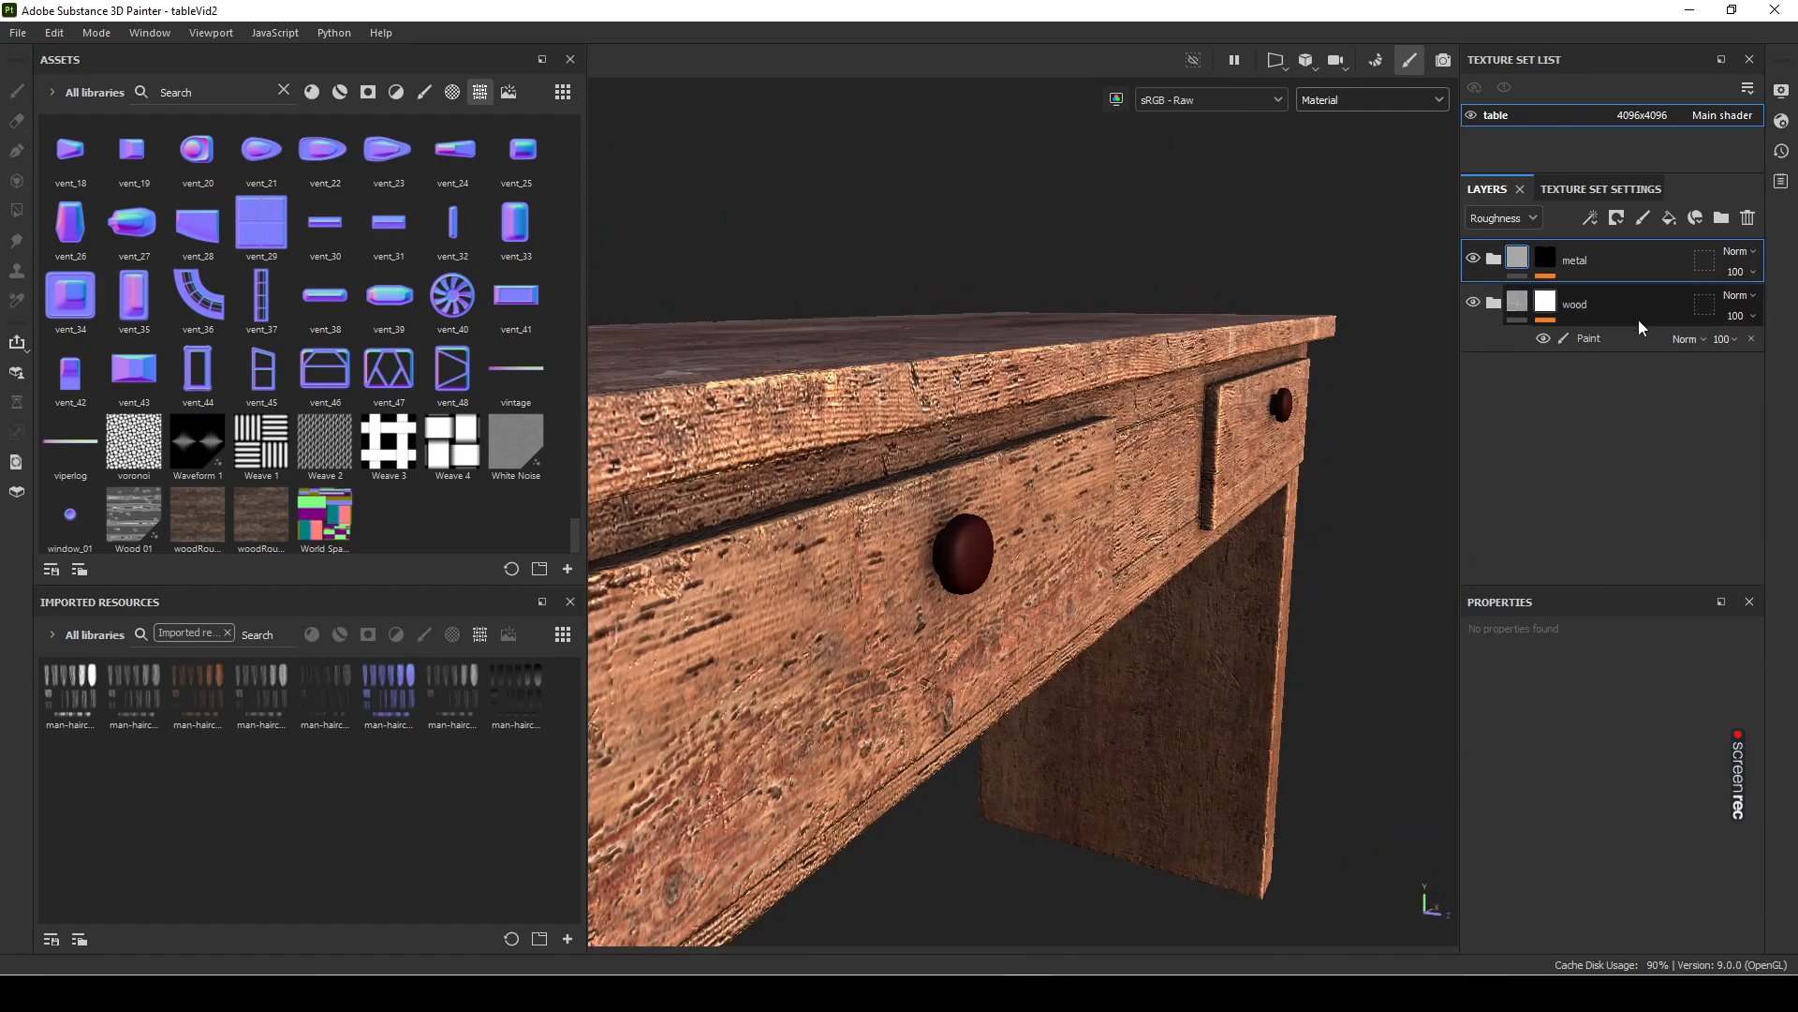
{"action": "left_click", "coordinate": [1510, 301]}
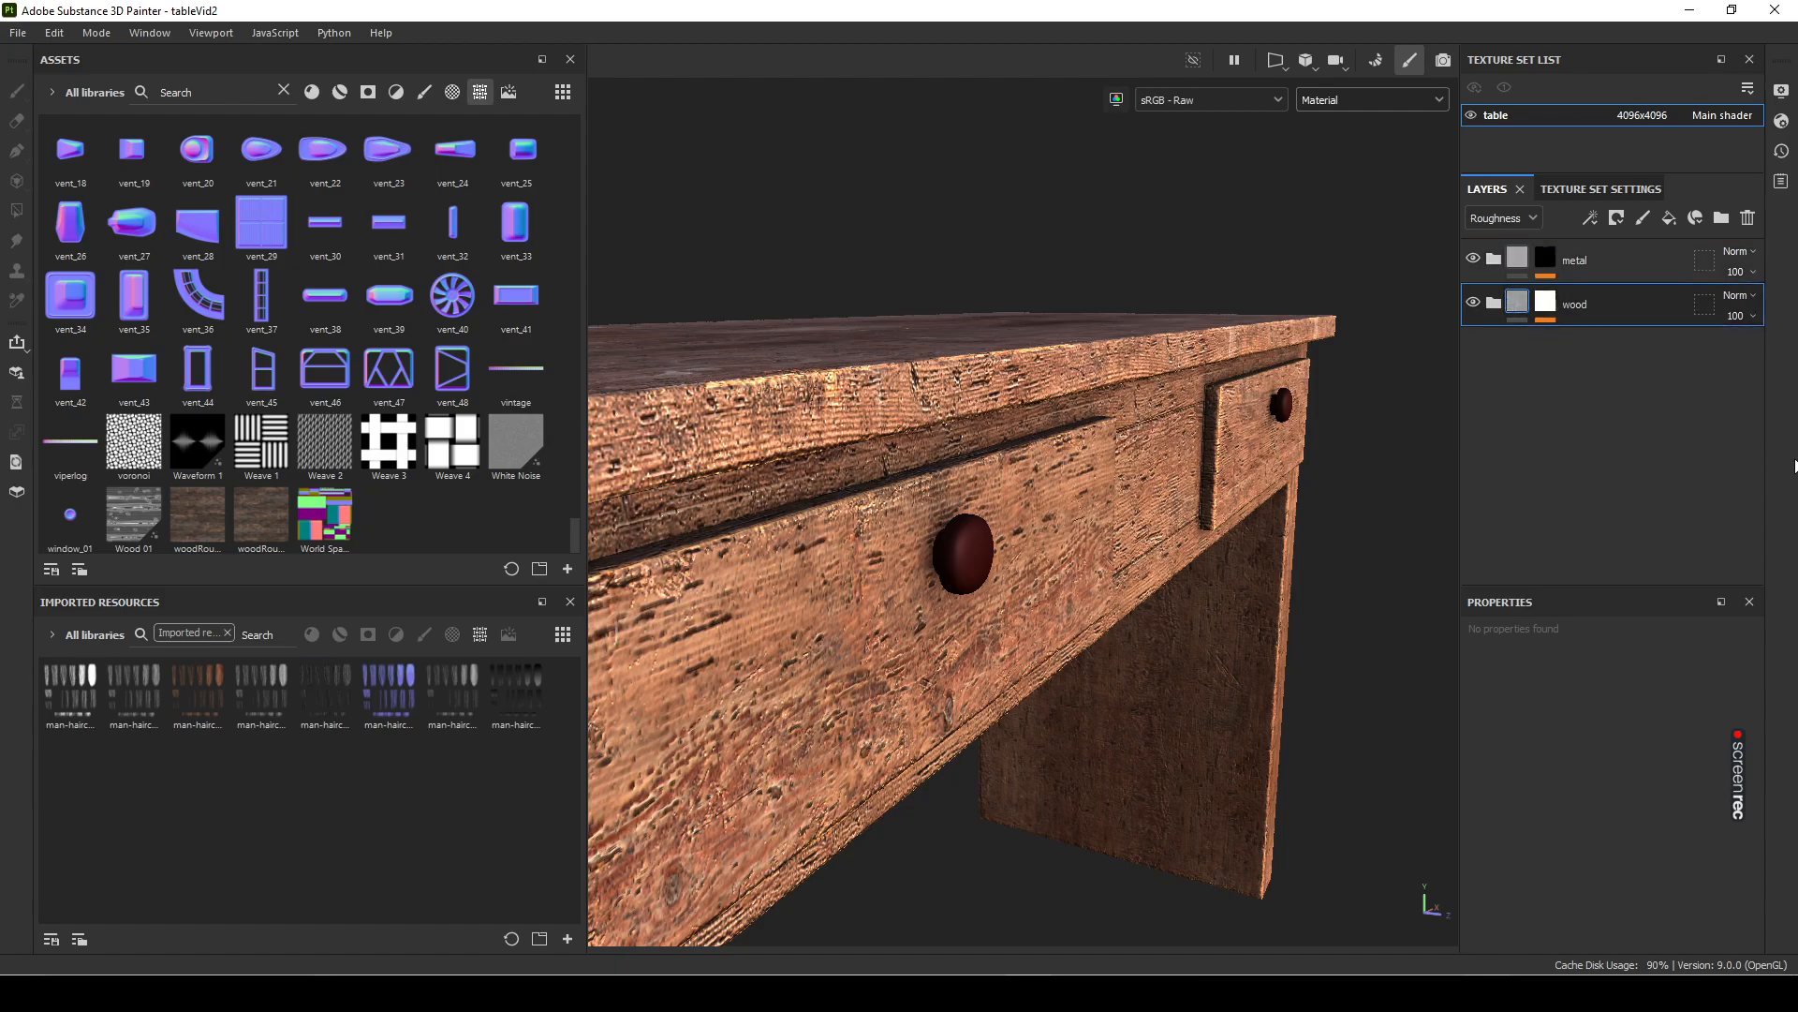
{"action": "left_click", "coordinate": [1518, 264]}
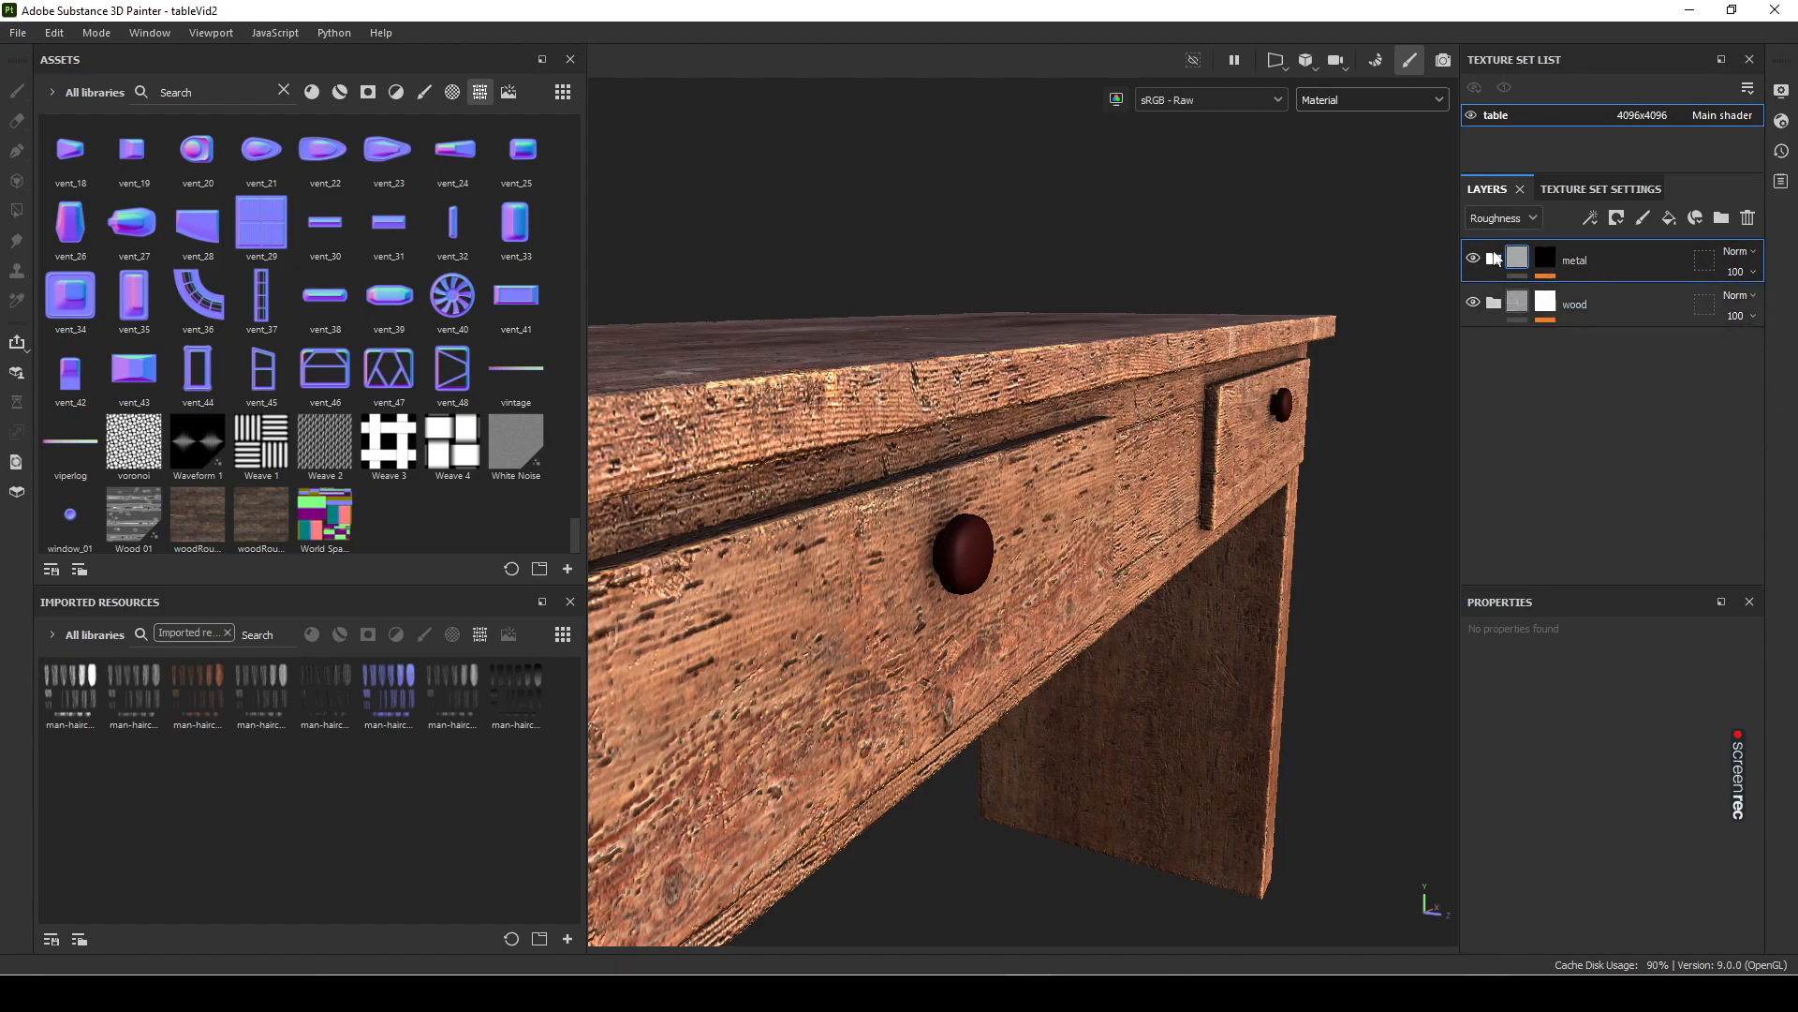
{"action": "left_click", "coordinate": [1494, 259]}
{"action": "double_click", "coordinate": [1573, 304]}
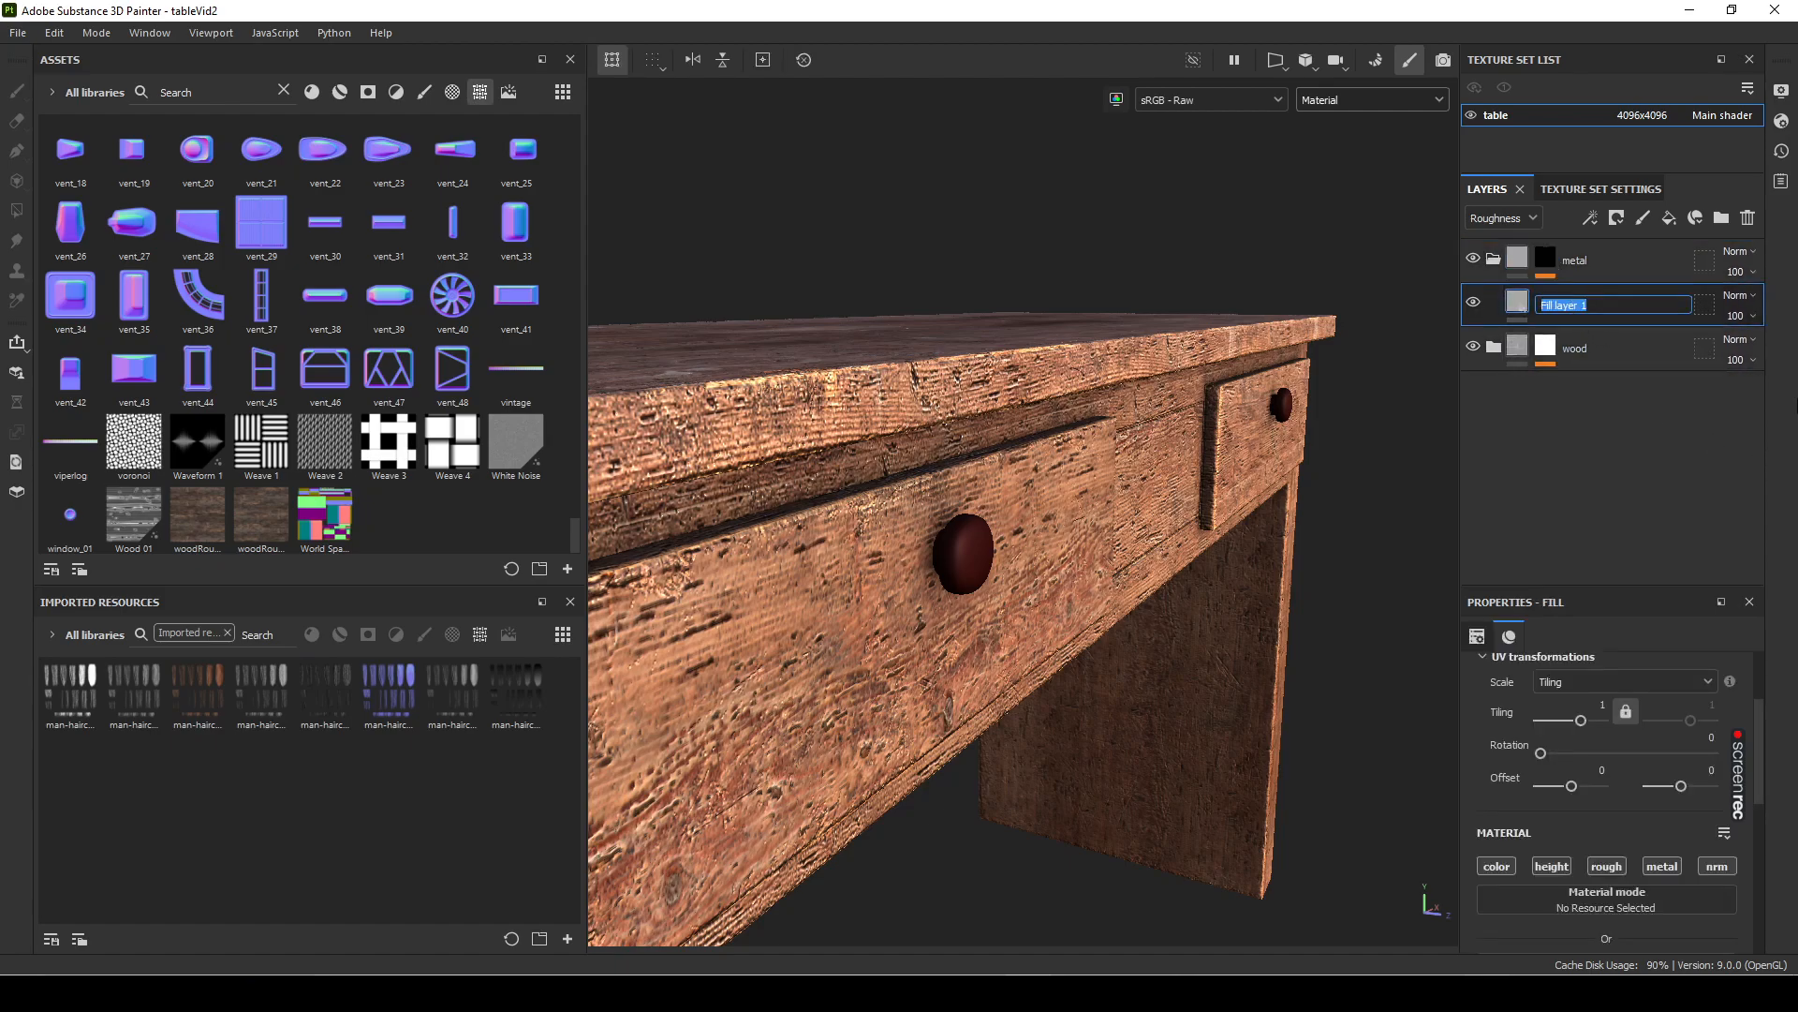
{"action": "left_click_drag", "start_coordinate": [1171, 766], "coordinate": [1143, 762], "text": "alt"}
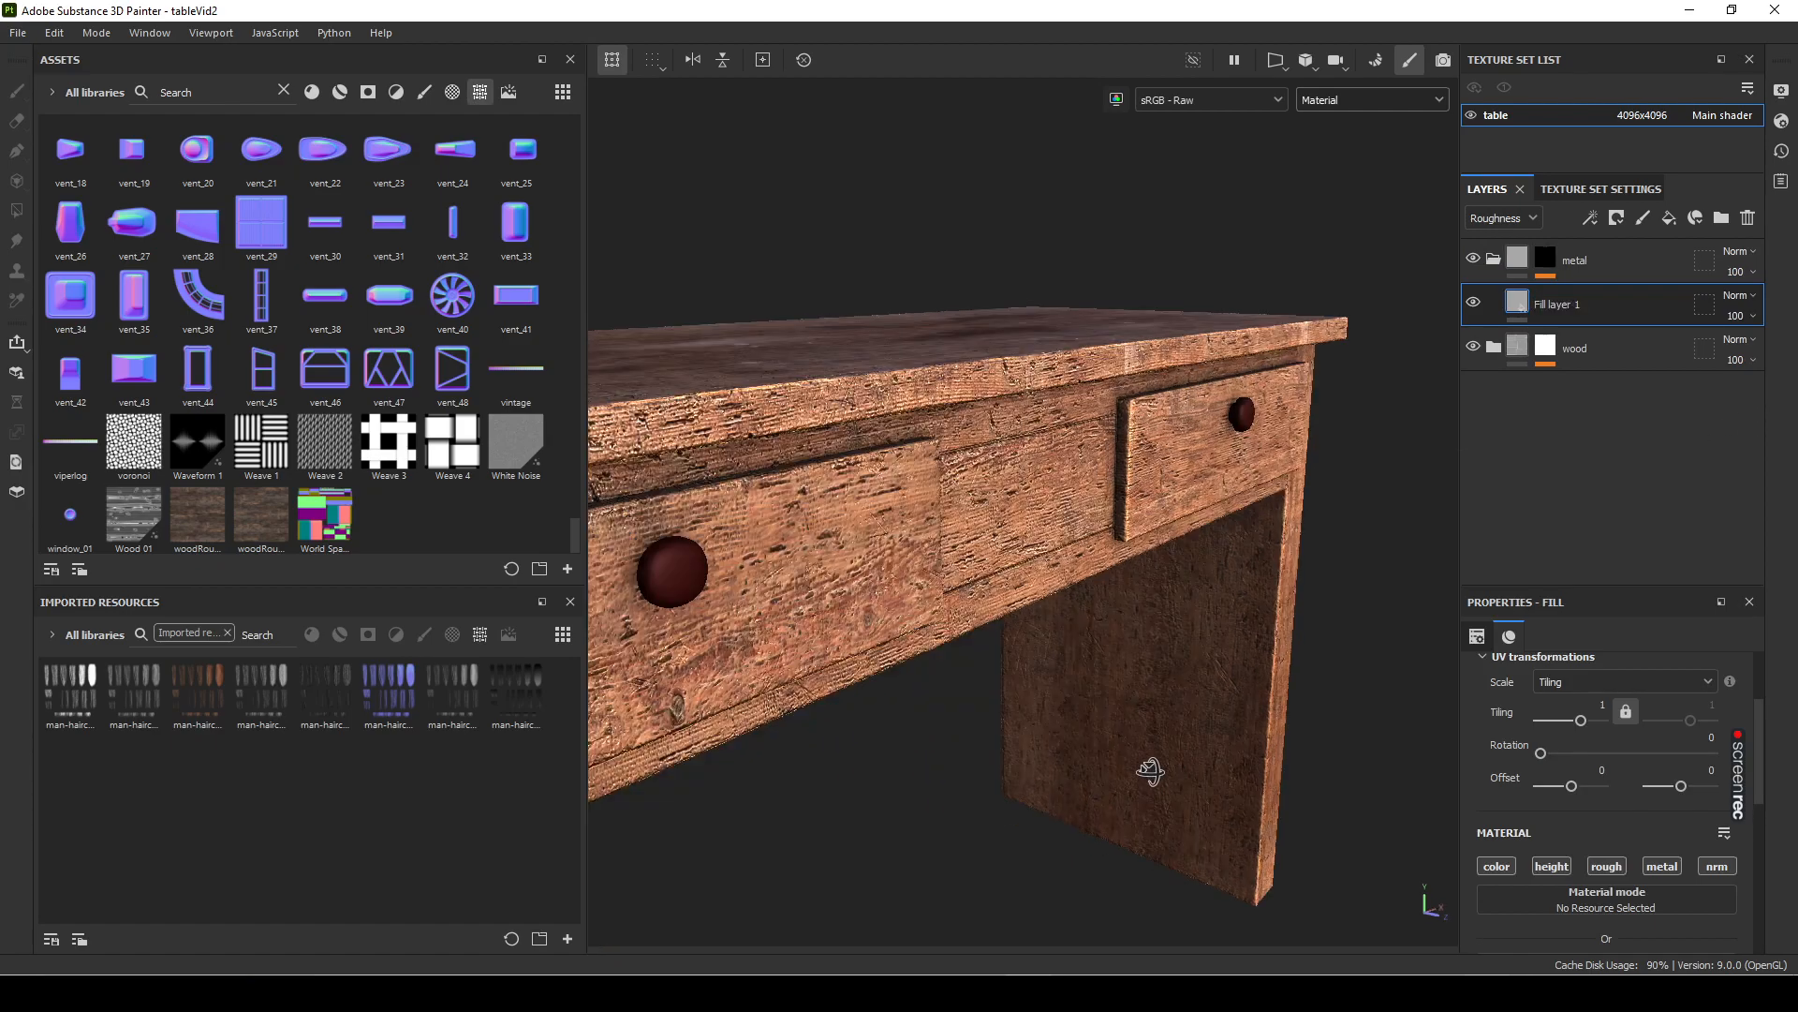
{"action": "left_click_drag", "start_coordinate": [985, 800], "coordinate": [1072, 783], "text": "alt"}
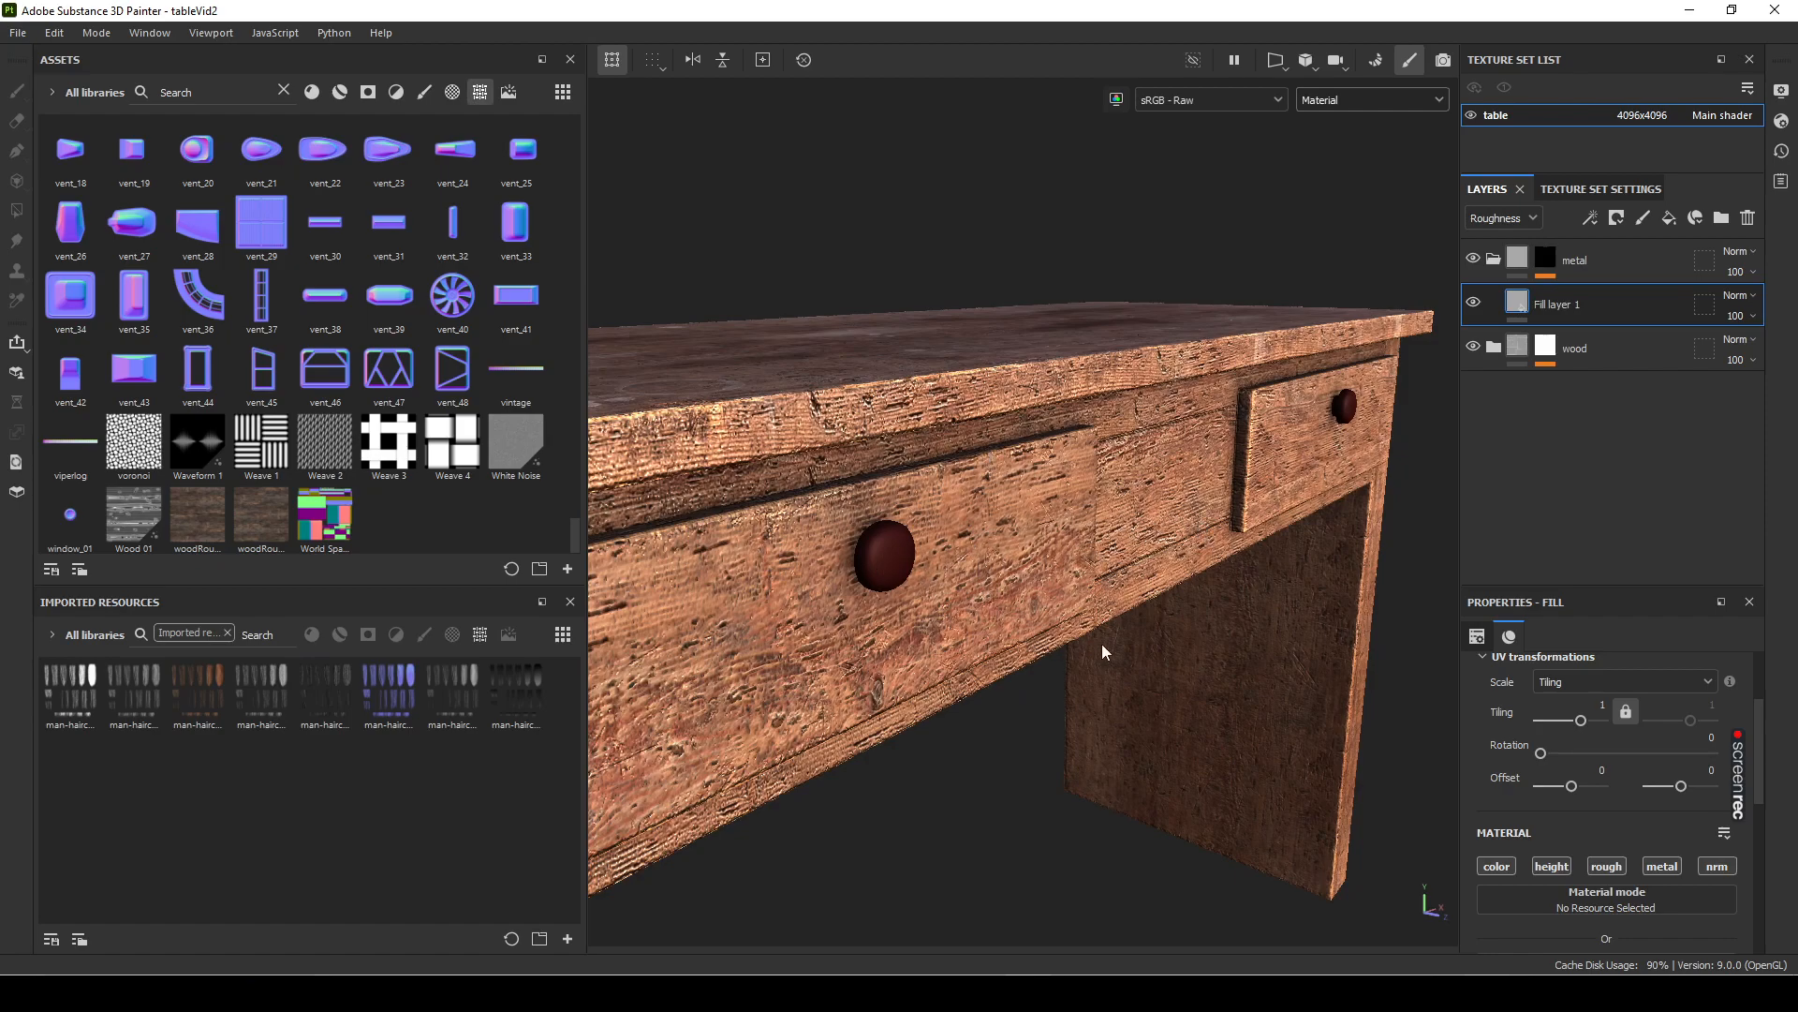
Step: Switch to the Photos app and examine the color and surface wear of the iron handles in IMG_0212.jpeg
{"action": "key", "text": "alt+Tab"}
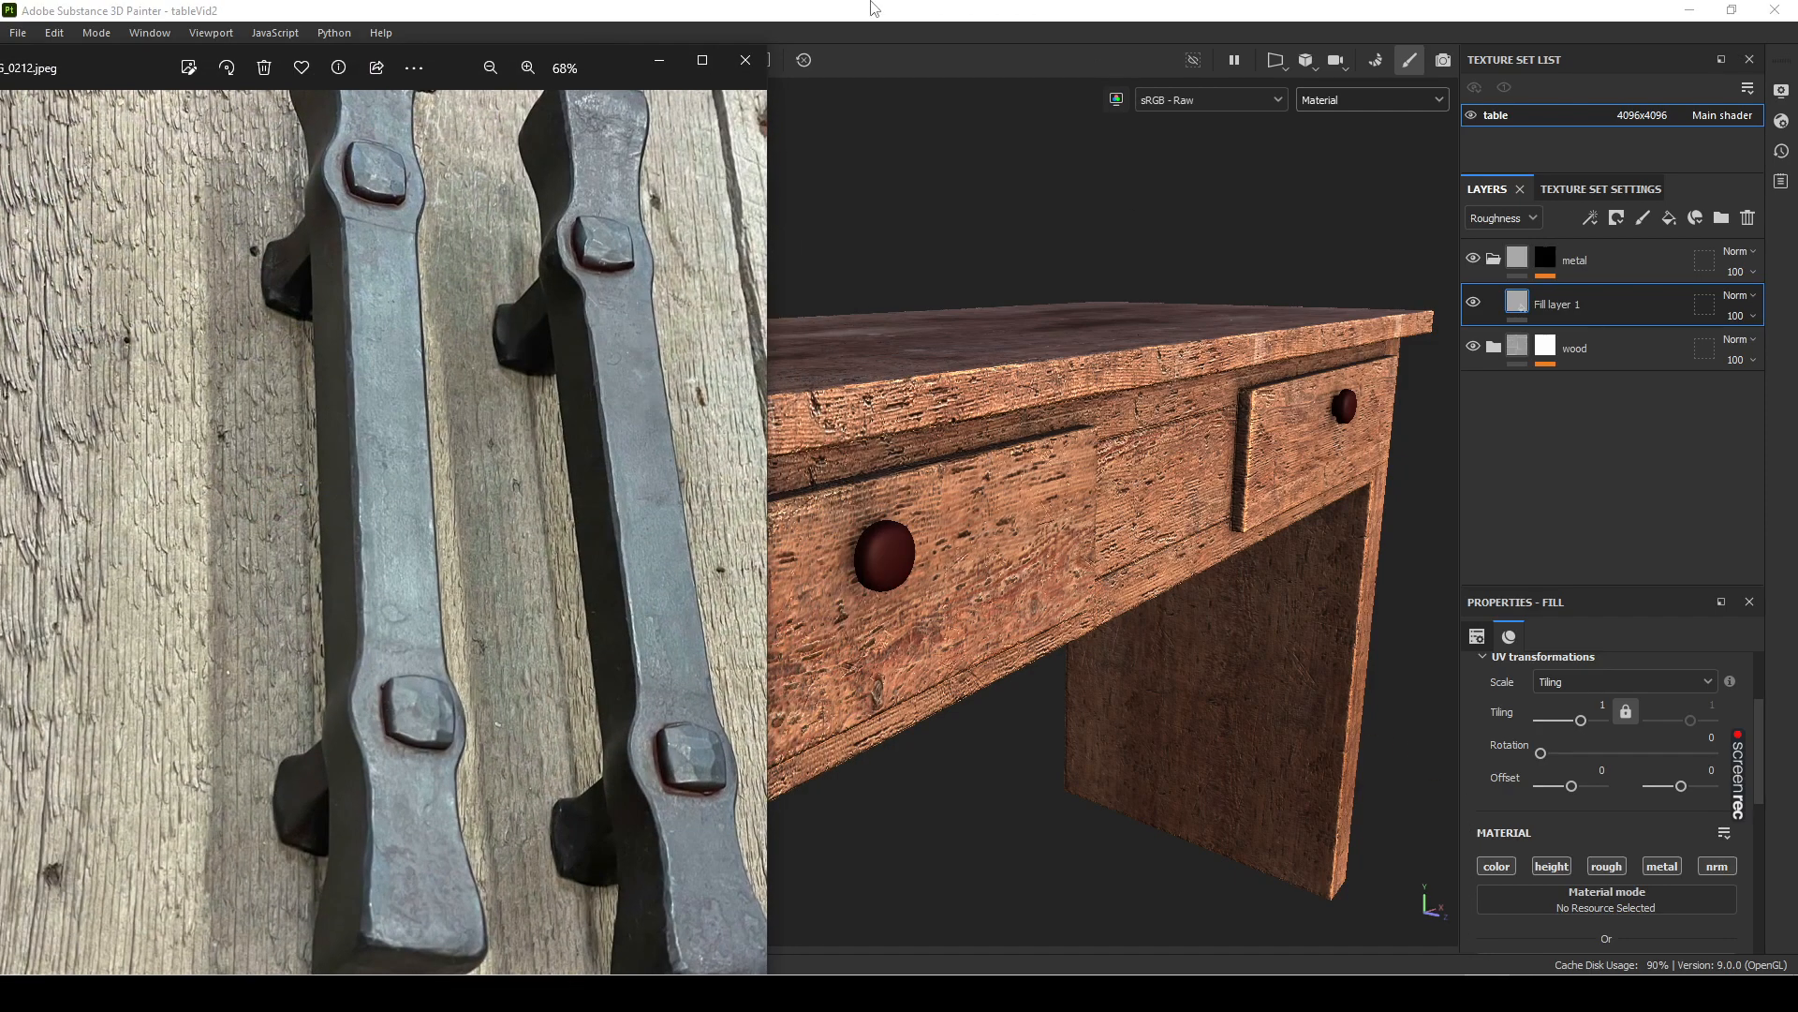
{"action": "left_click_drag", "start_coordinate": [614, 55], "coordinate": [828, 54]}
{"action": "scroll", "coordinate": [547, 617], "scroll_direction": "up", "scroll_amount": 2}
{"action": "left_click_drag", "start_coordinate": [793, 517], "coordinate": [450, 572]}
{"action": "scroll", "coordinate": [669, 598], "scroll_direction": "up", "scroll_amount": 3}
{"action": "scroll", "coordinate": [755, 542], "scroll_direction": "down", "scroll_amount": 1}
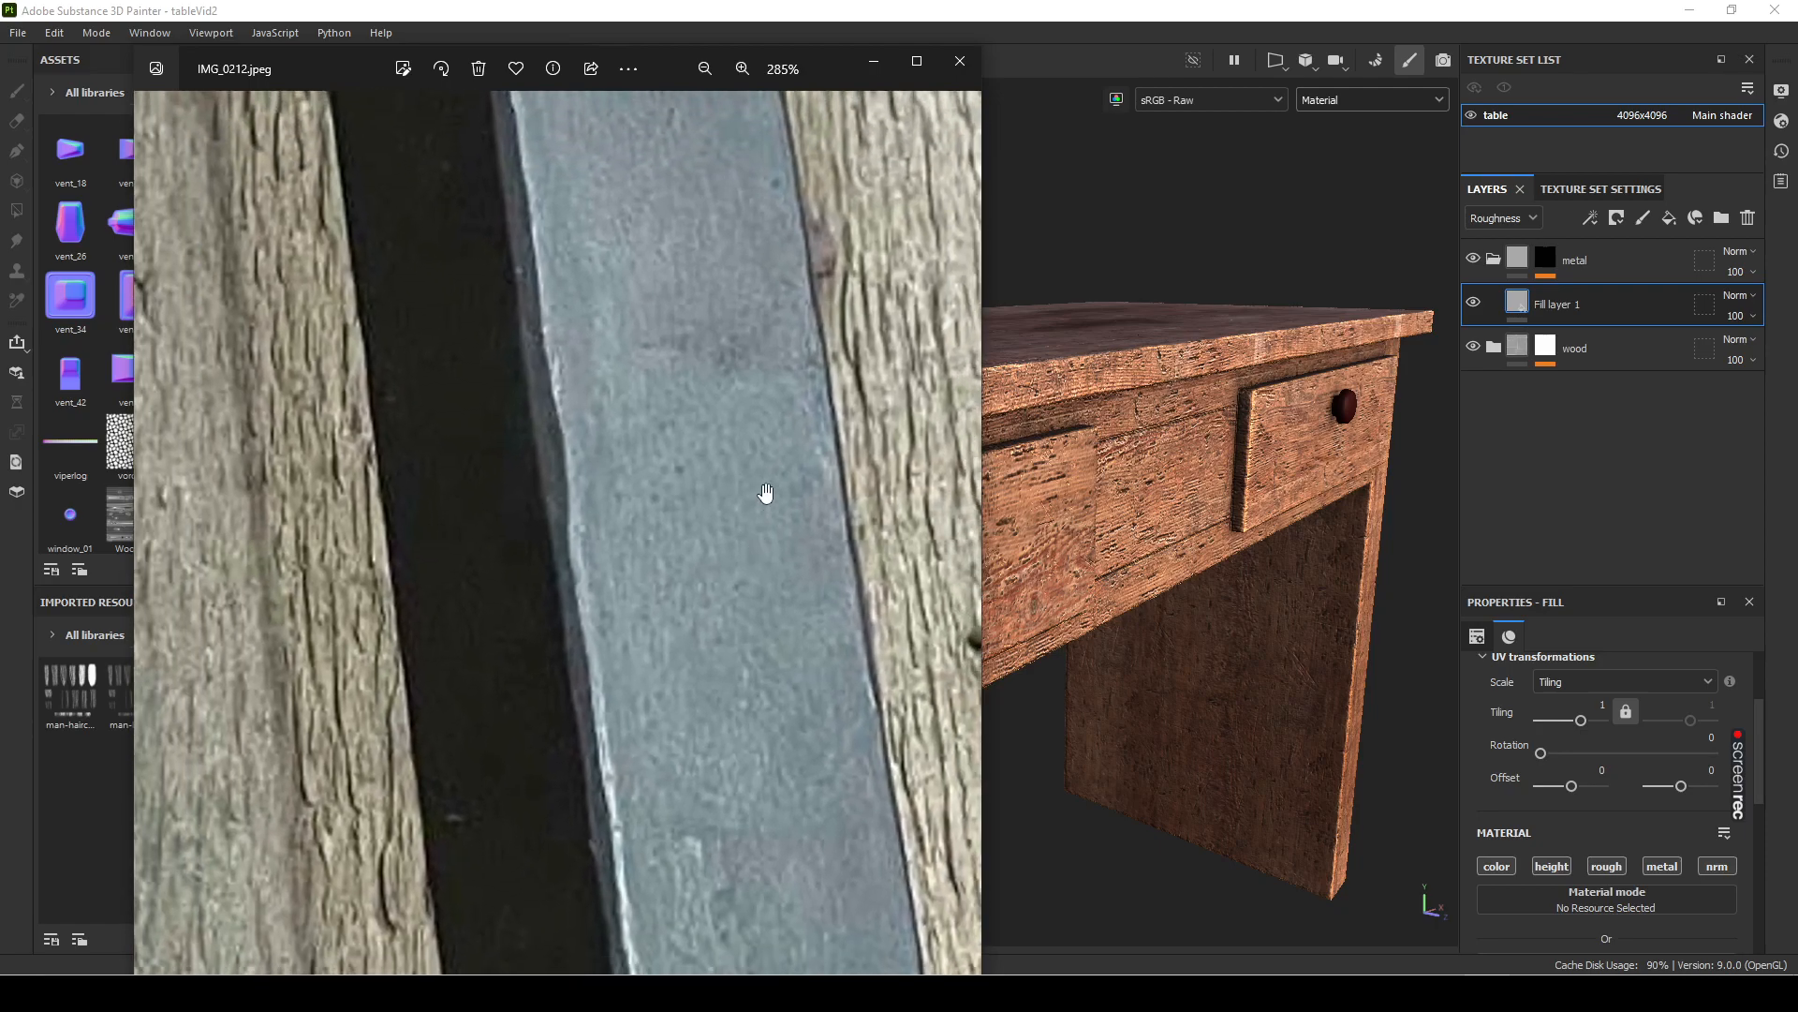
{"action": "scroll", "coordinate": [743, 610], "scroll_direction": "down", "scroll_amount": 2}
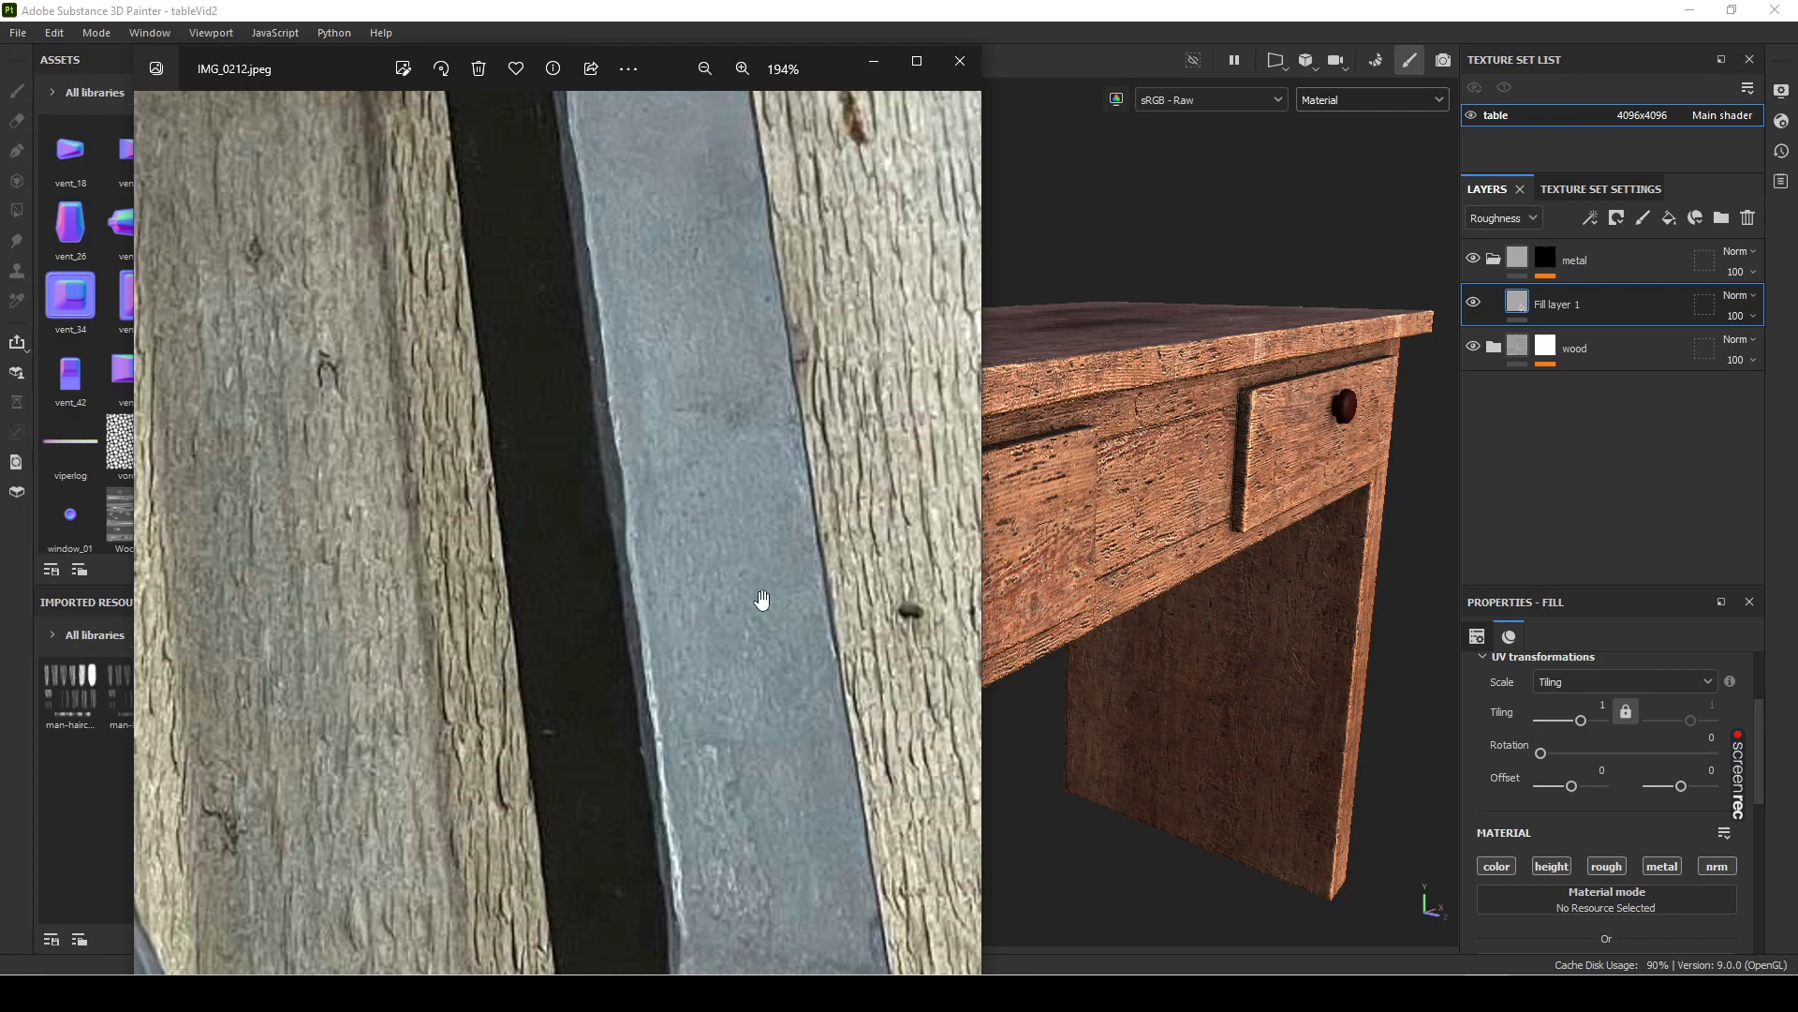
{"action": "scroll", "coordinate": [557, 513], "scroll_direction": "down", "scroll_amount": 3}
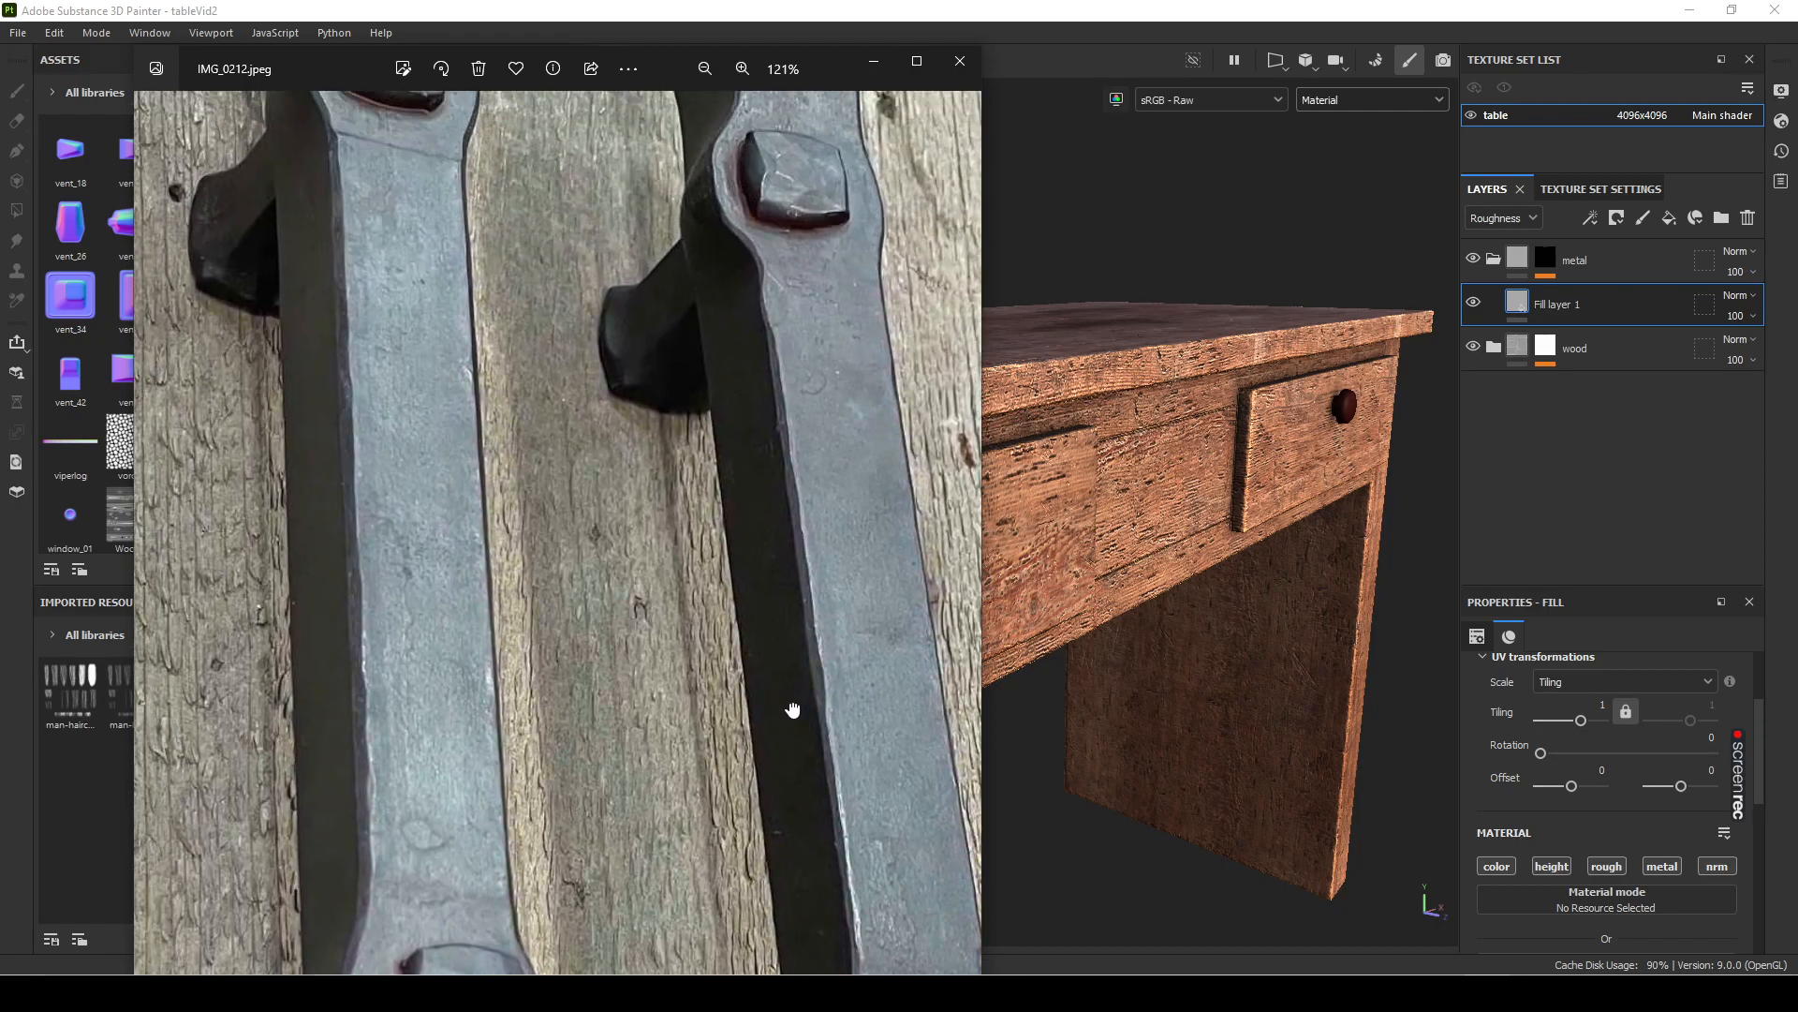
{"action": "left_click_drag", "start_coordinate": [792, 710], "coordinate": [803, 935]}
{"action": "left_click_drag", "start_coordinate": [509, 510], "coordinate": [418, 337]}
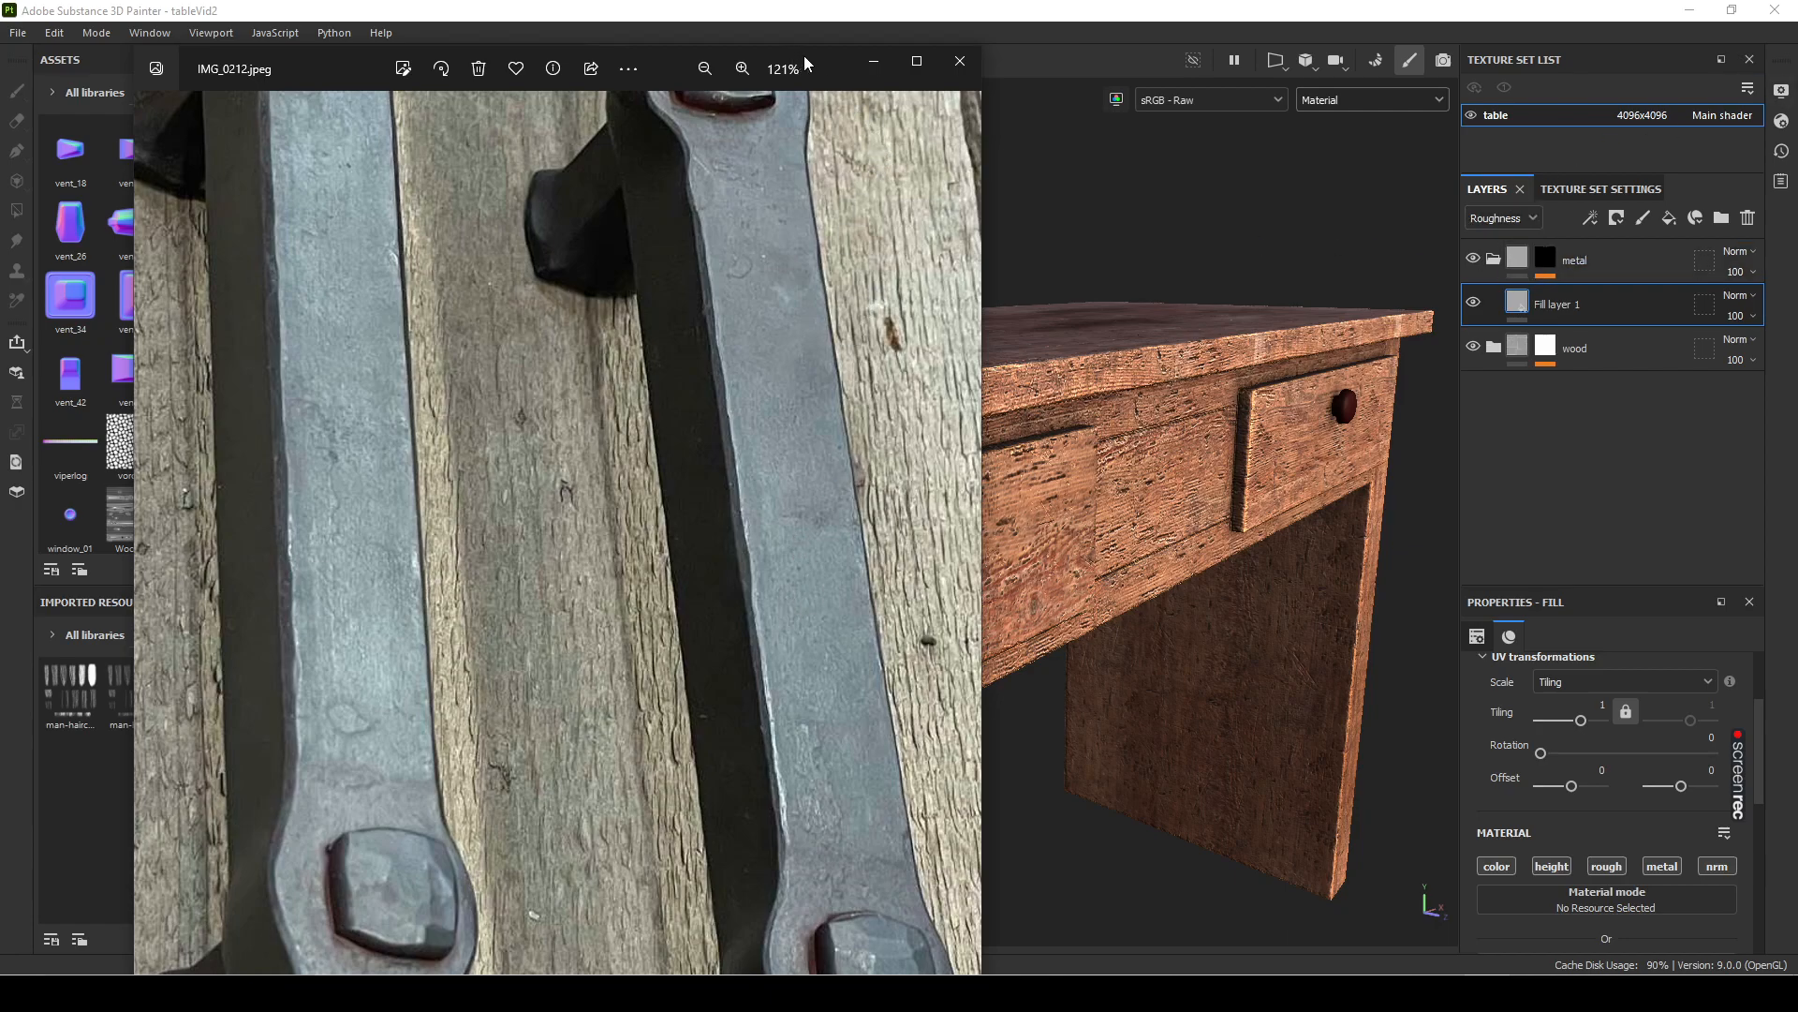
Step: Arrange Substance 3D Painter beside the IMG_0212.jpeg photo and sample Fill layer 1's base color from the photographed metal handle
{"action": "mouse_move", "coordinate": [1214, 9]}
{"action": "left_mouse_down"}
{"action": "mouse_move", "coordinate": [1236, 38]}
{"action": "mouse_move", "coordinate": [1791, 68]}
{"action": "left_mouse_up"}
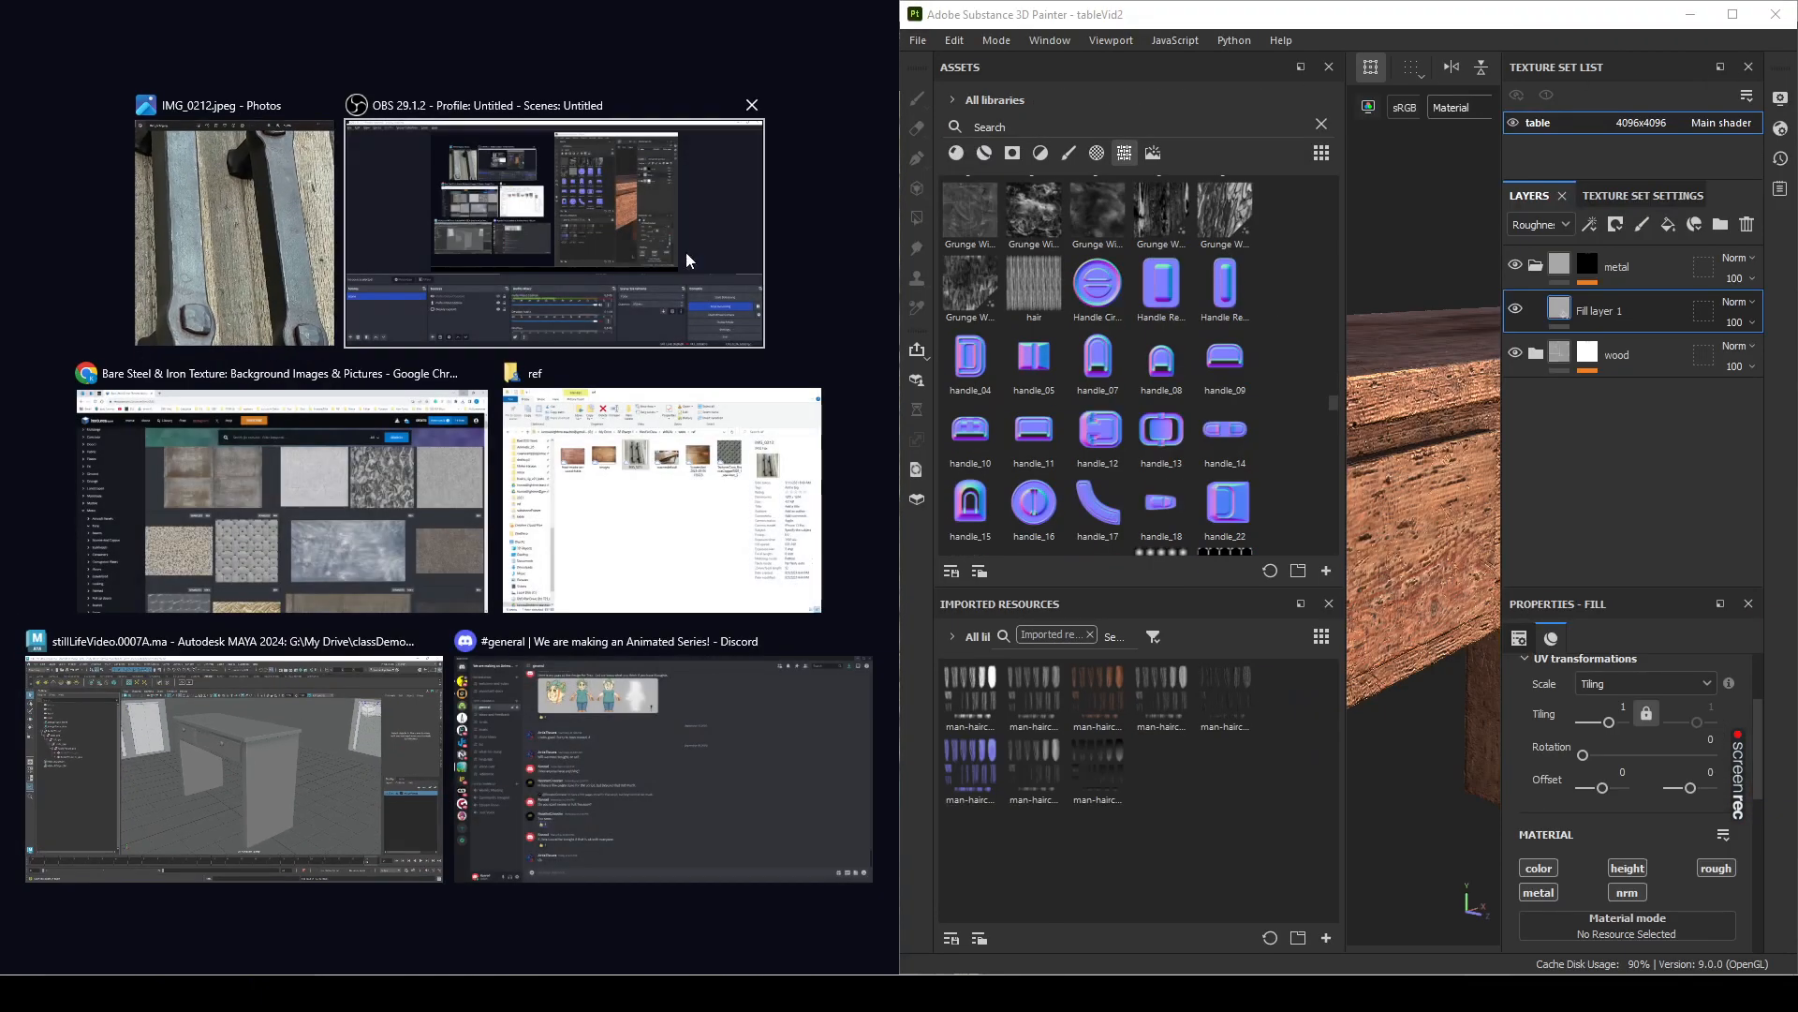
{"action": "left_click", "coordinate": [239, 225]}
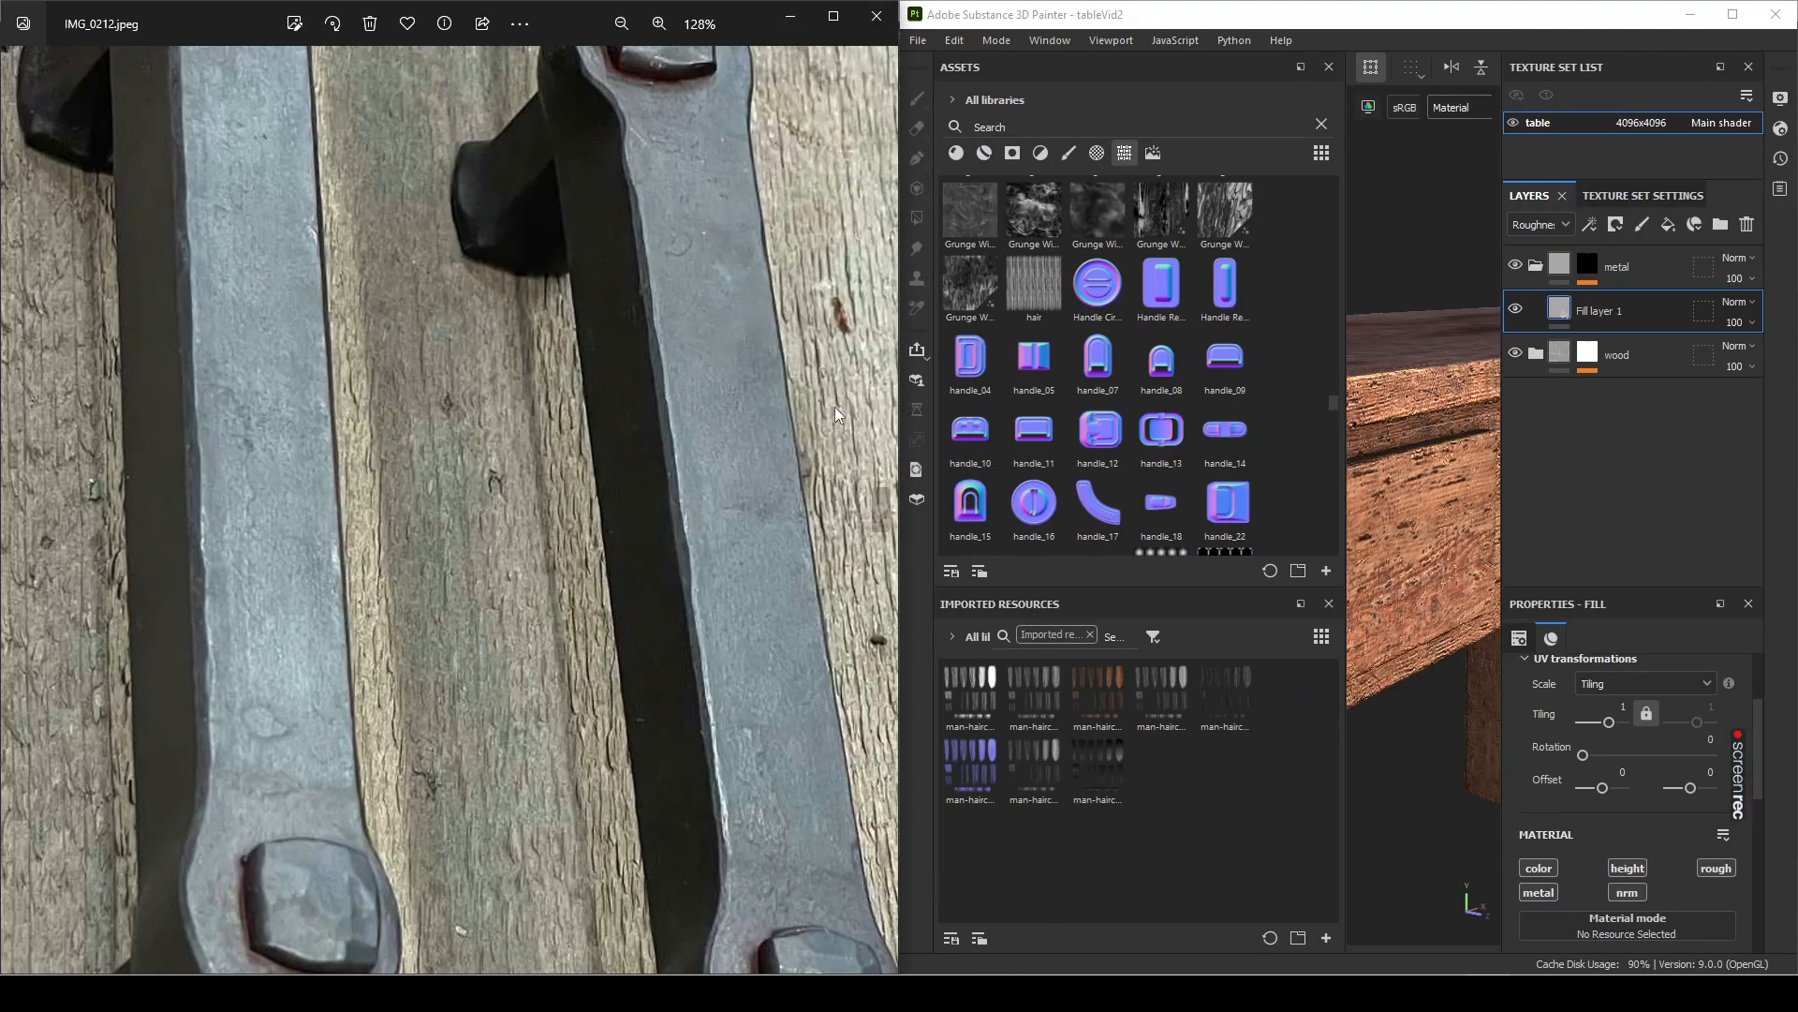
{"action": "left_click", "coordinate": [1566, 311]}
{"action": "scroll", "coordinate": [1716, 860], "scroll_direction": "down", "scroll_amount": 5}
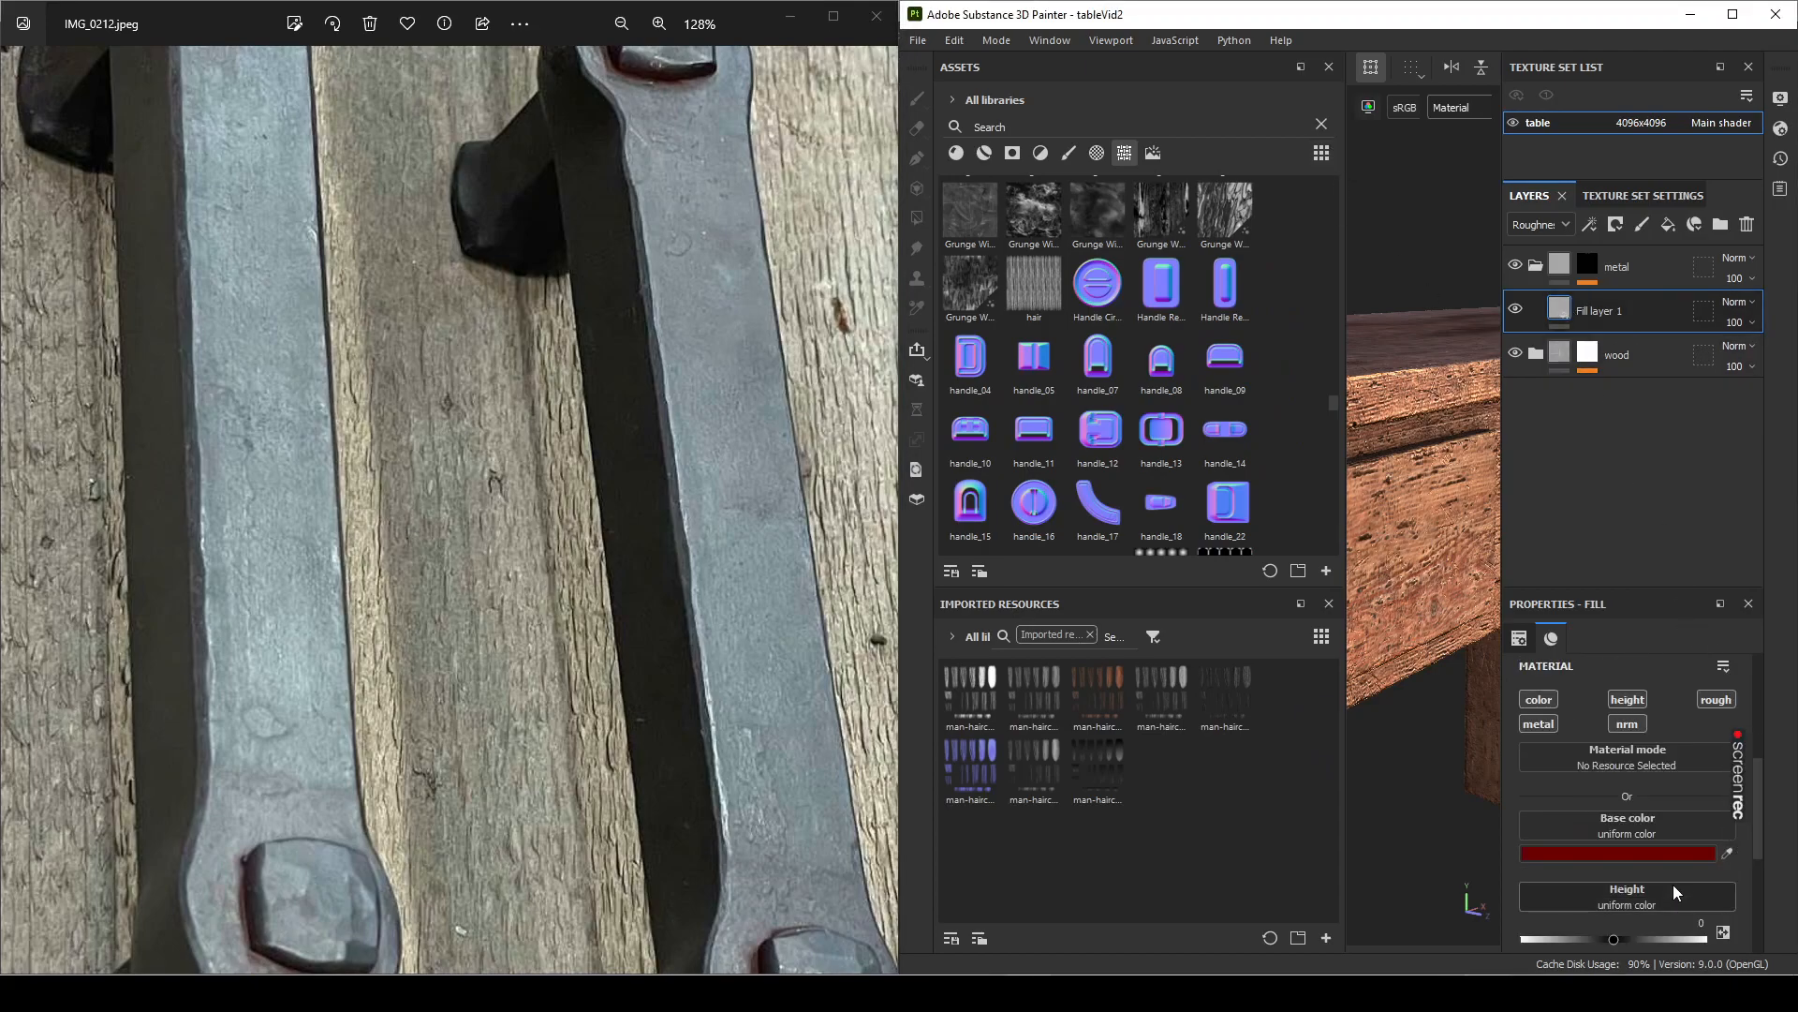
{"action": "left_click", "coordinate": [1727, 741]}
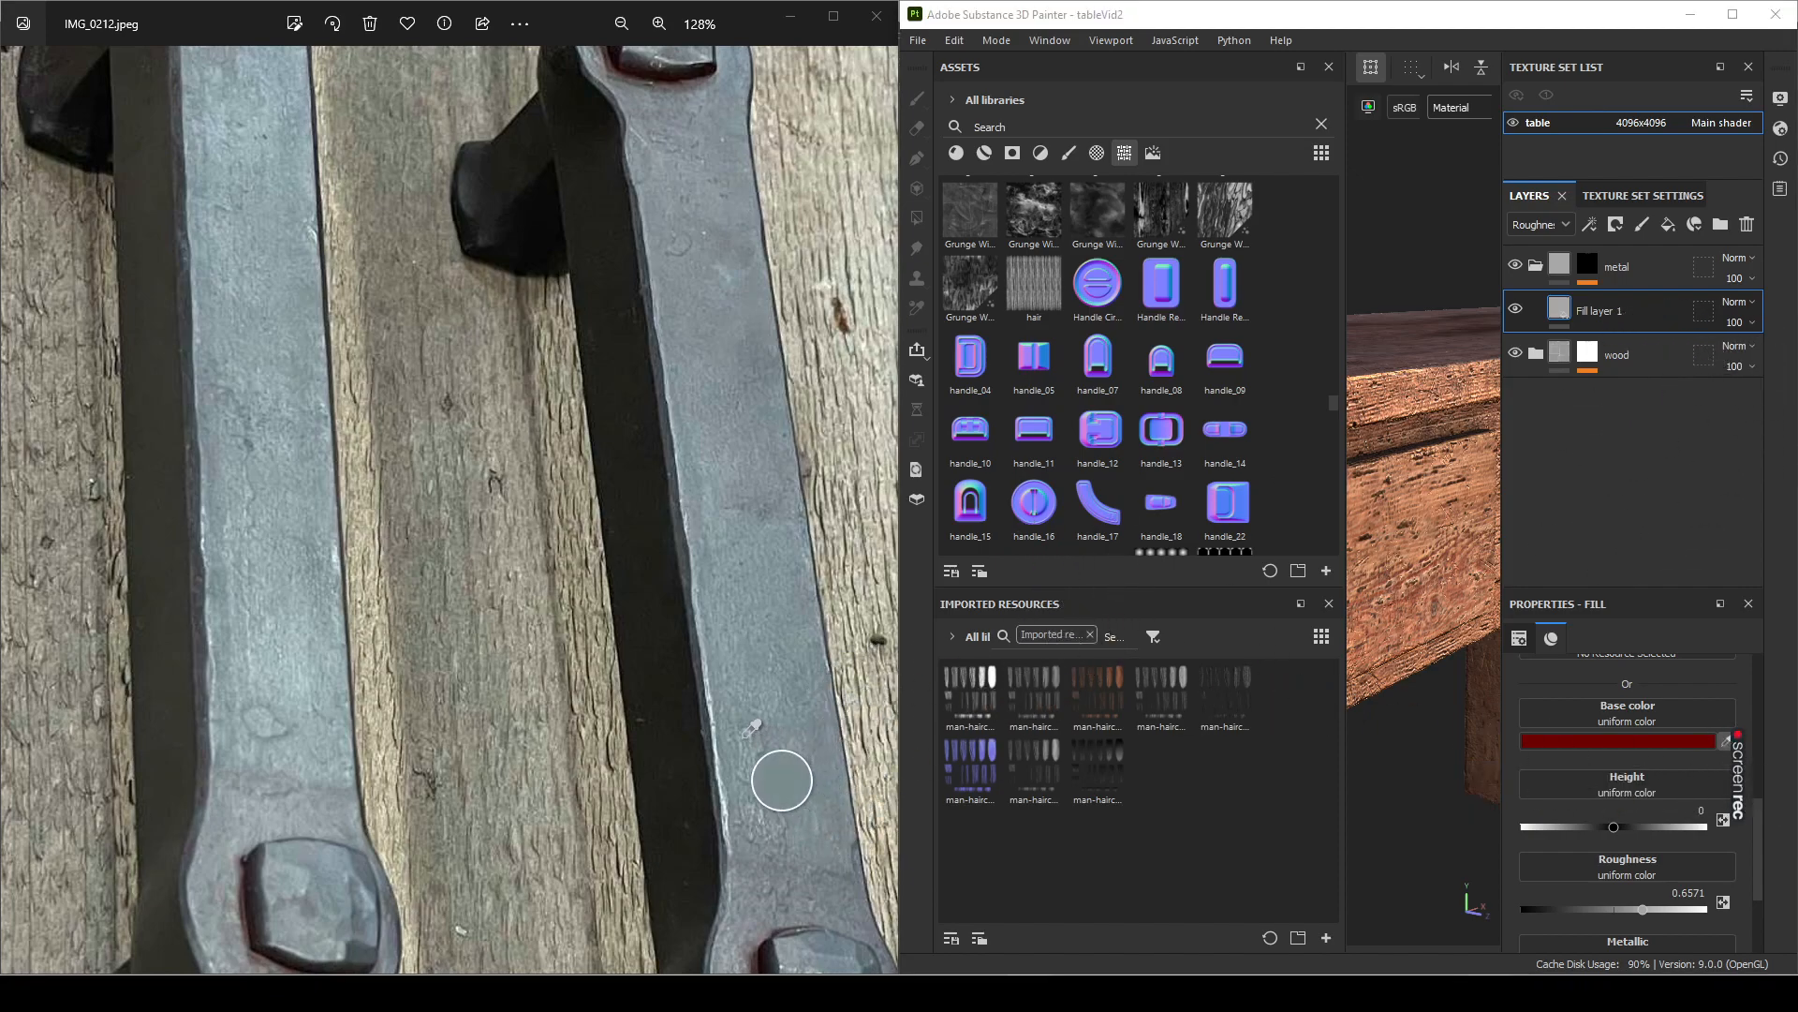
{"action": "left_click", "coordinate": [376, 873]}
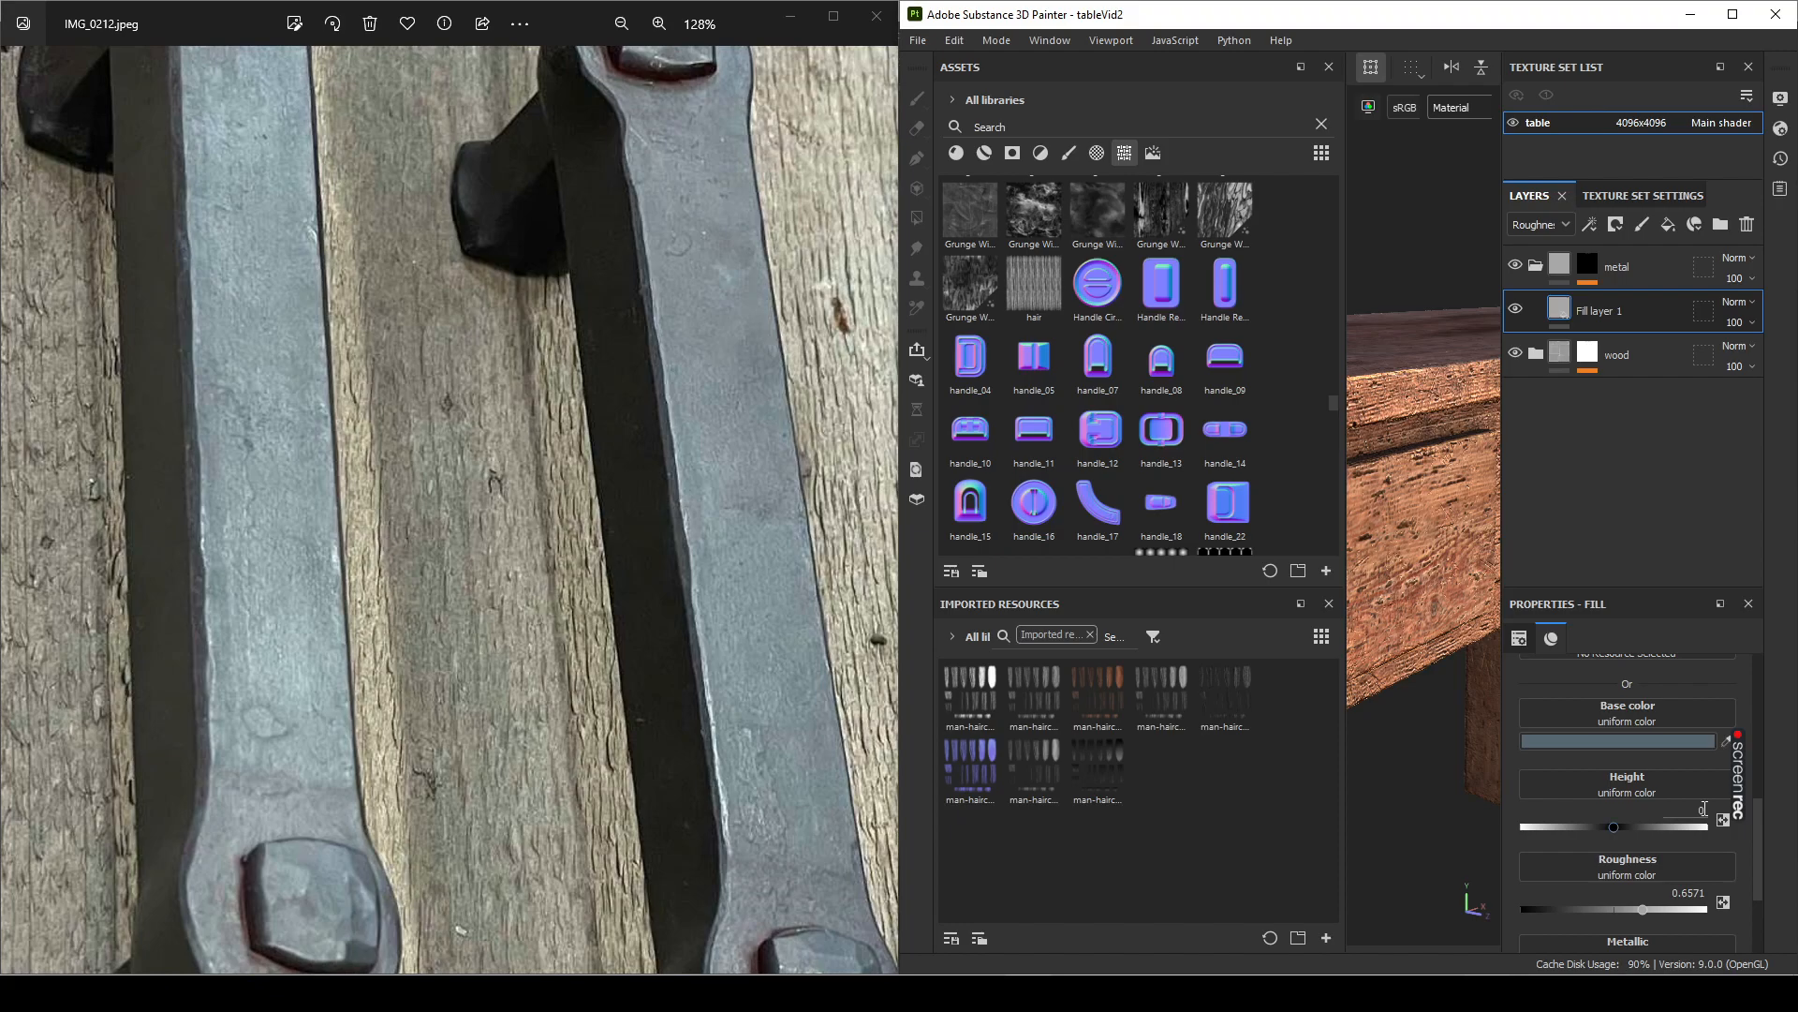
Step: Maximize Substance 3D Painter again and set Fill layer 1's metallic value to 1 while viewing the drawer knob up close
{"action": "scroll", "coordinate": [1703, 834], "scroll_direction": "down", "scroll_amount": 1}
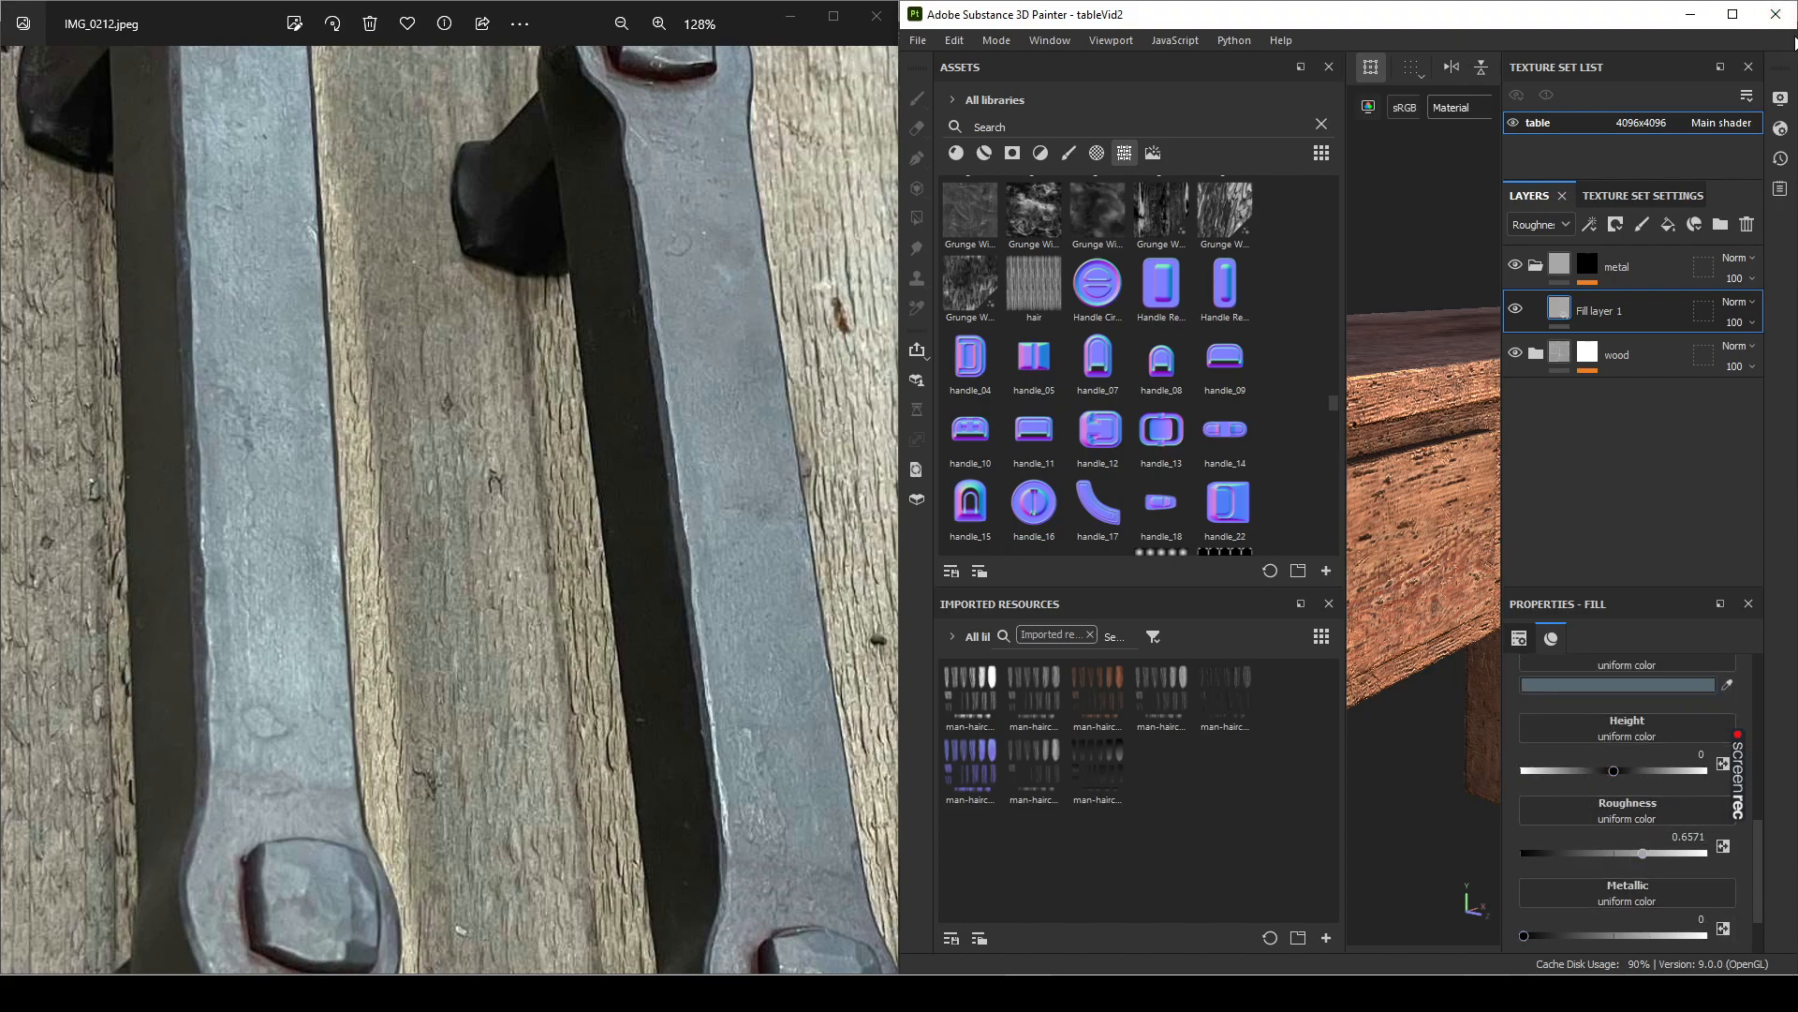
{"action": "left_click", "coordinate": [1732, 14]}
{"action": "right_click_drag", "start_coordinate": [939, 603], "coordinate": [1192, 674], "text": "alt"}
{"action": "mouse_move", "coordinate": [1123, 661]}
{"action": "middle_mouse_down", "text": "alt"}
{"action": "mouse_move", "coordinate": [1216, 703]}
{"action": "mouse_move", "coordinate": [927, 563]}
{"action": "mouse_move", "coordinate": [1003, 613]}
{"action": "mouse_move", "coordinate": [869, 522]}
{"action": "middle_mouse_up", "text": "alt"}
{"action": "scroll", "coordinate": [1653, 792], "scroll_direction": "up", "scroll_amount": 1}
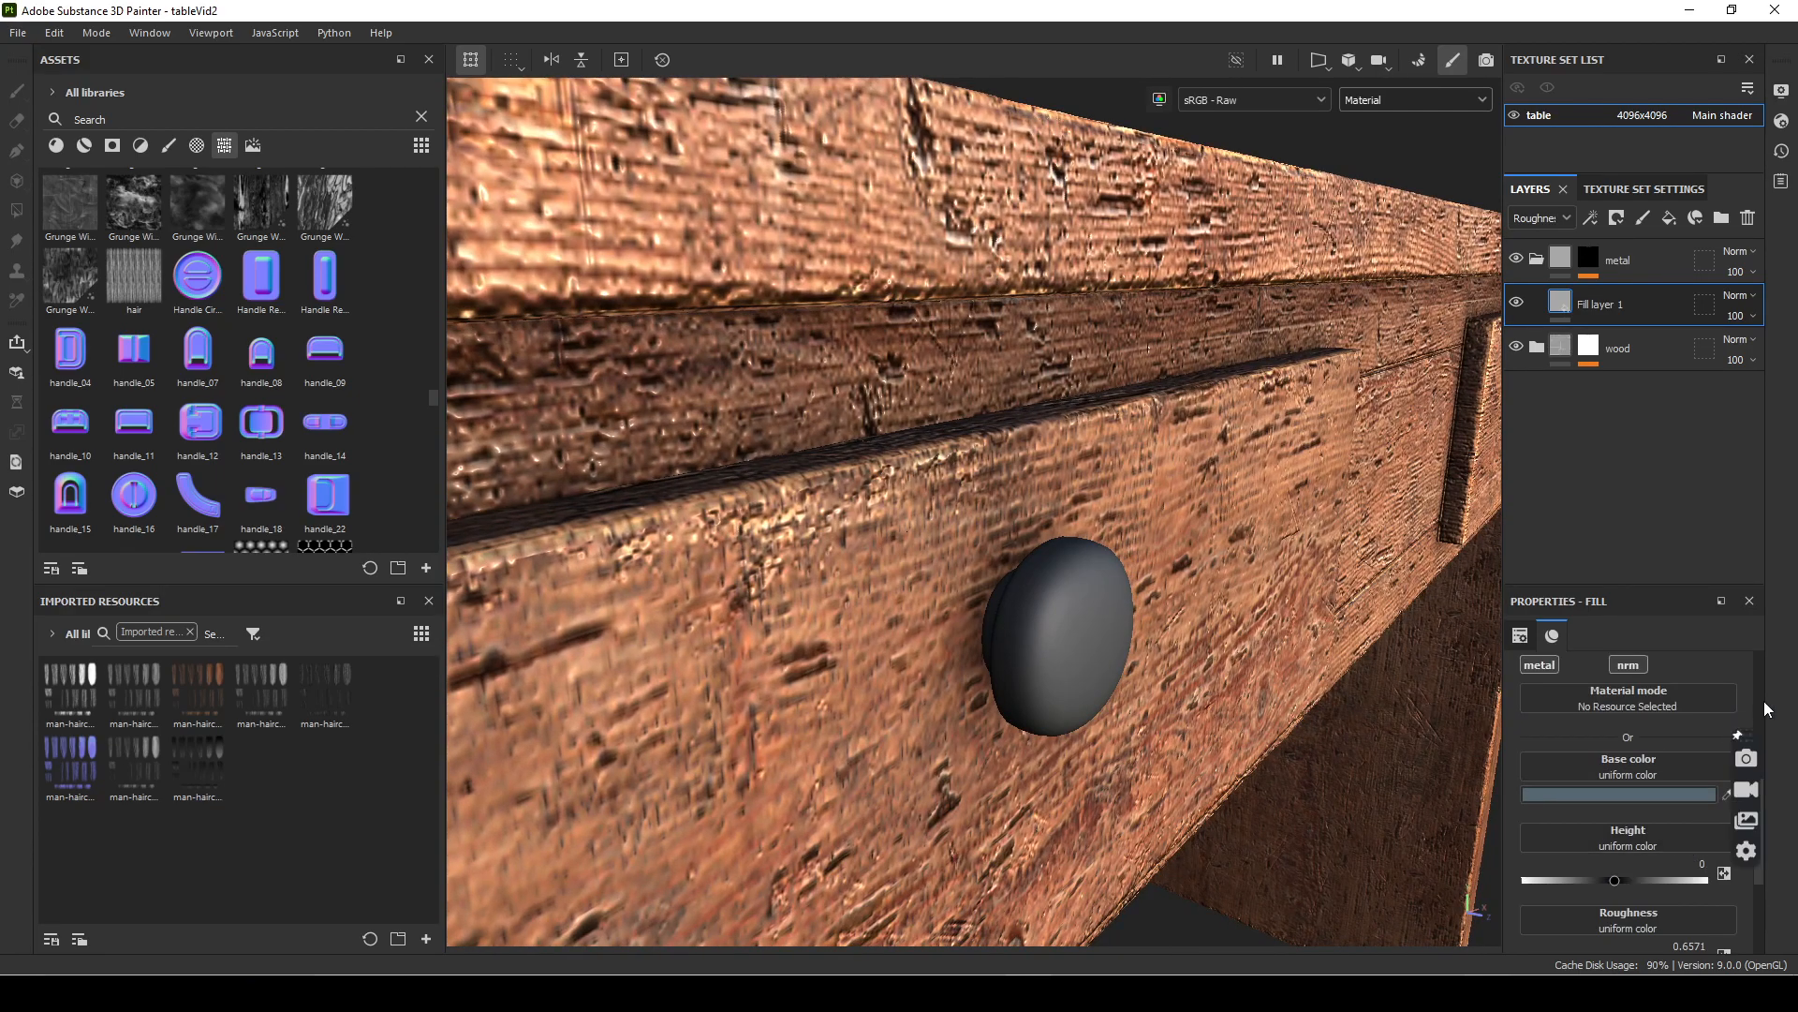
{"action": "scroll", "coordinate": [1678, 779], "scroll_direction": "down", "scroll_amount": 3}
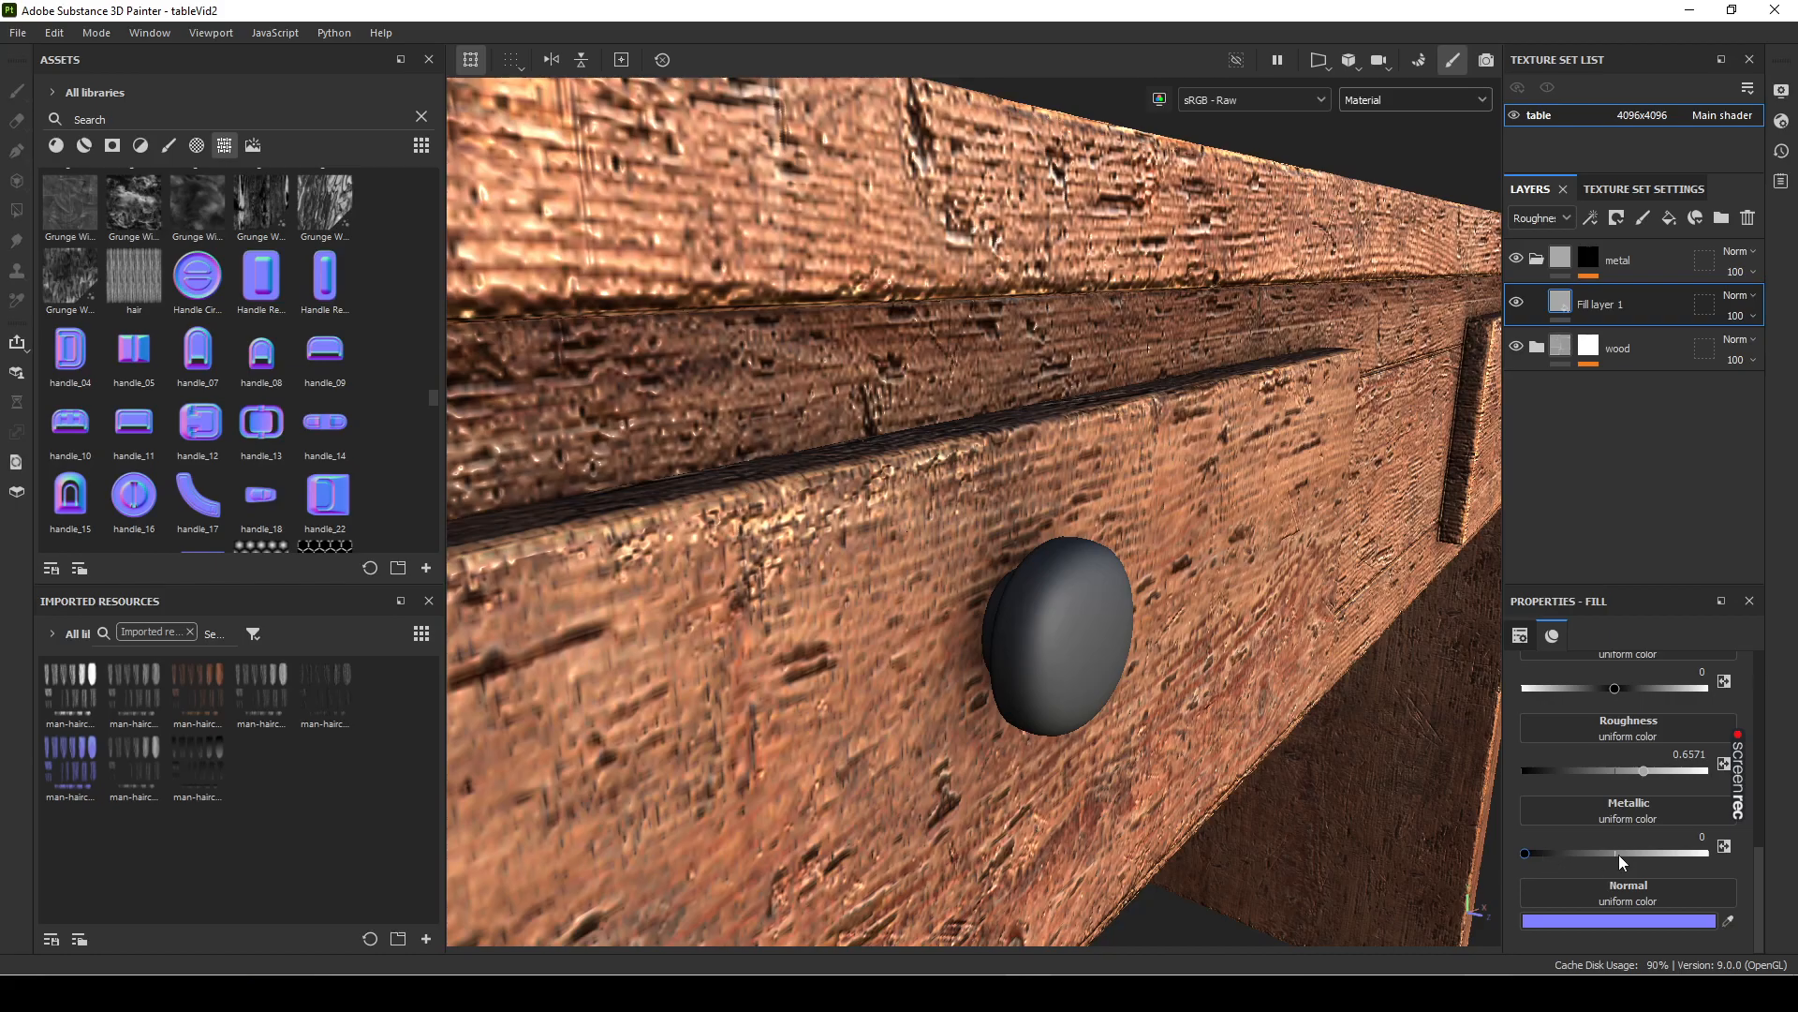
{"action": "left_click_drag", "start_coordinate": [1532, 853], "coordinate": [1797, 920]}
{"action": "left_click_drag", "start_coordinate": [1169, 826], "coordinate": [1151, 811], "text": "alt"}
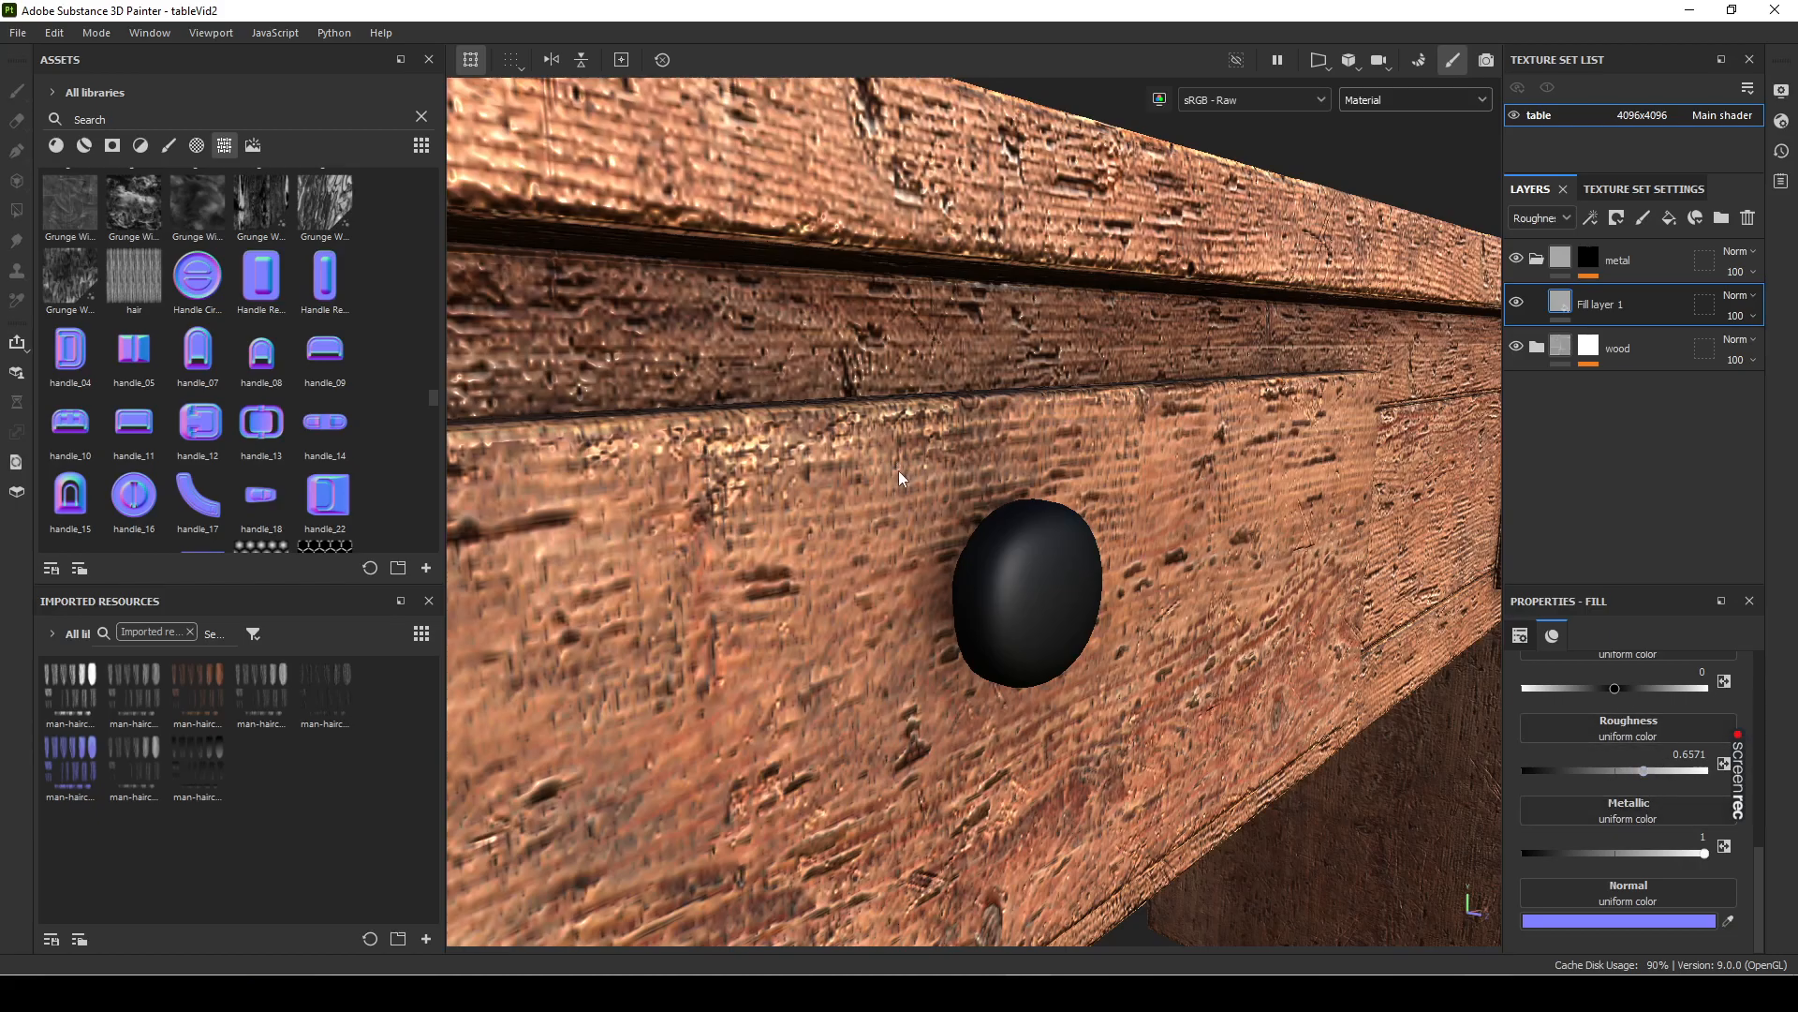
Step: Set Fill layer 1's roughness to 0.5377 and compare the knob with the handle photo
{"action": "left_click", "coordinate": [1641, 771]}
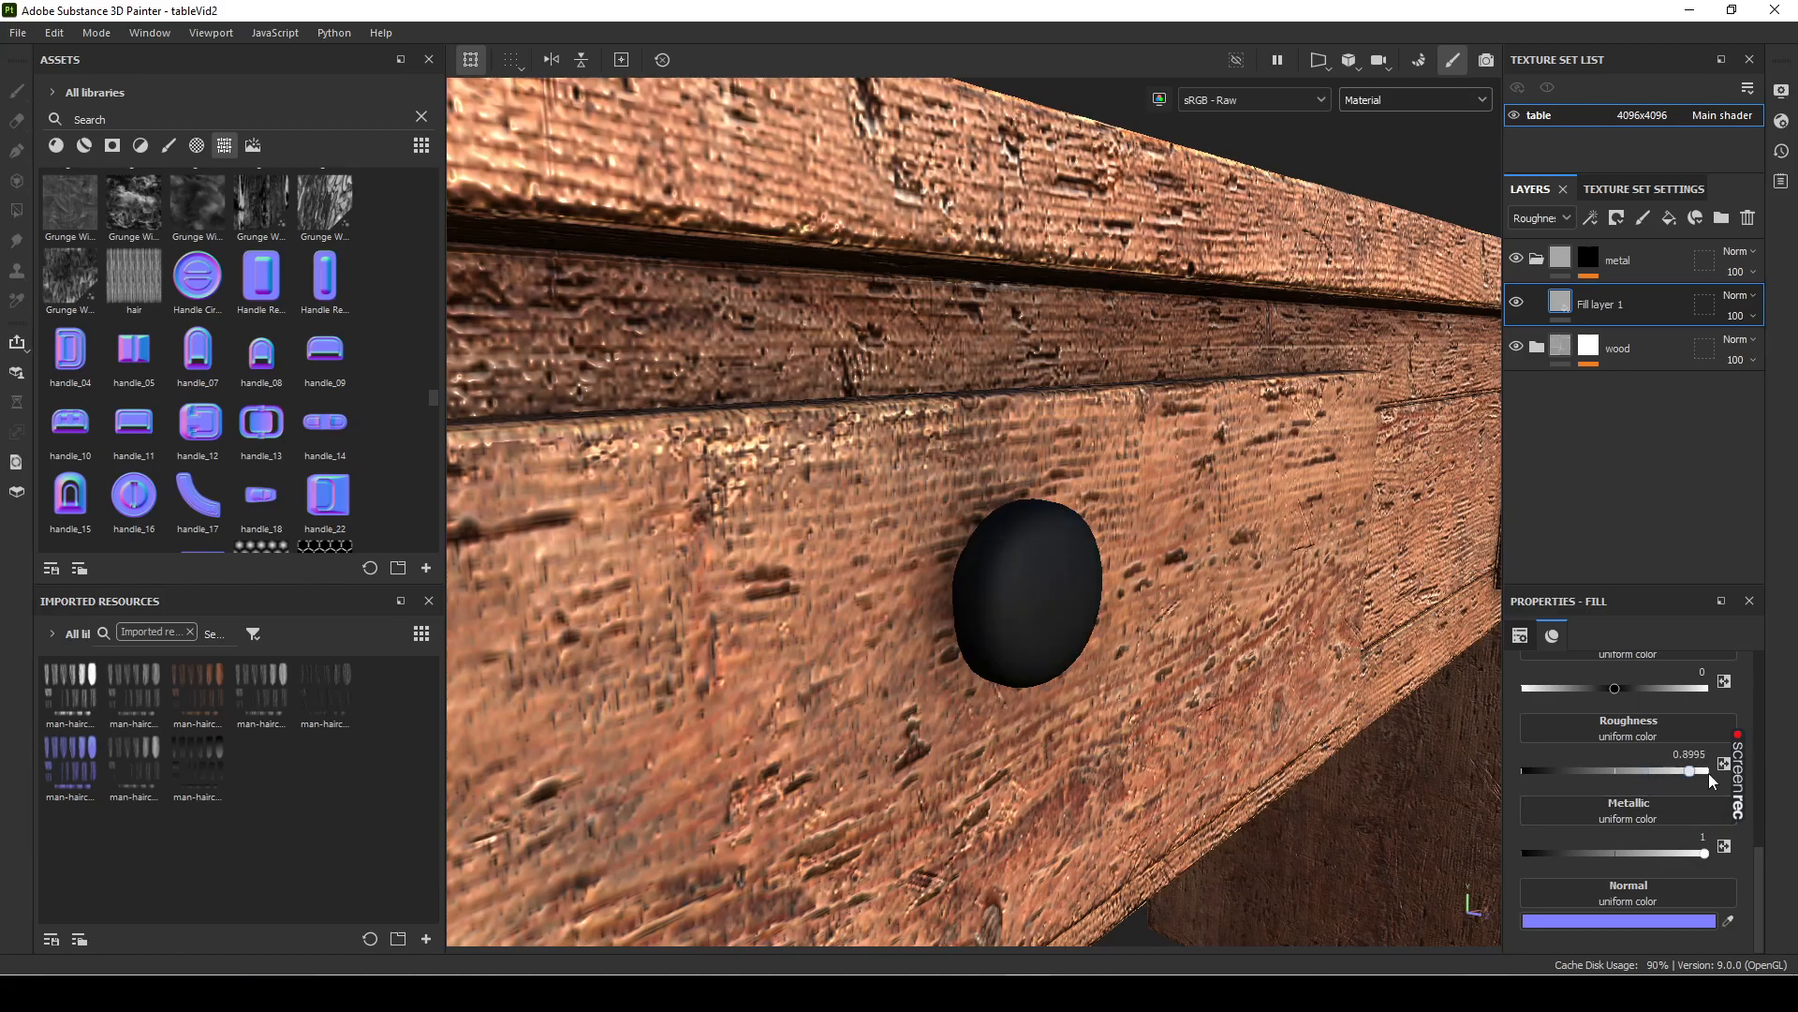
{"action": "mouse_move", "coordinate": [1642, 790]}
{"action": "left_mouse_down"}
{"action": "mouse_move", "coordinate": [1685, 783]}
{"action": "mouse_move", "coordinate": [1599, 787]}
{"action": "mouse_move", "coordinate": [1630, 785]}
{"action": "left_mouse_up"}
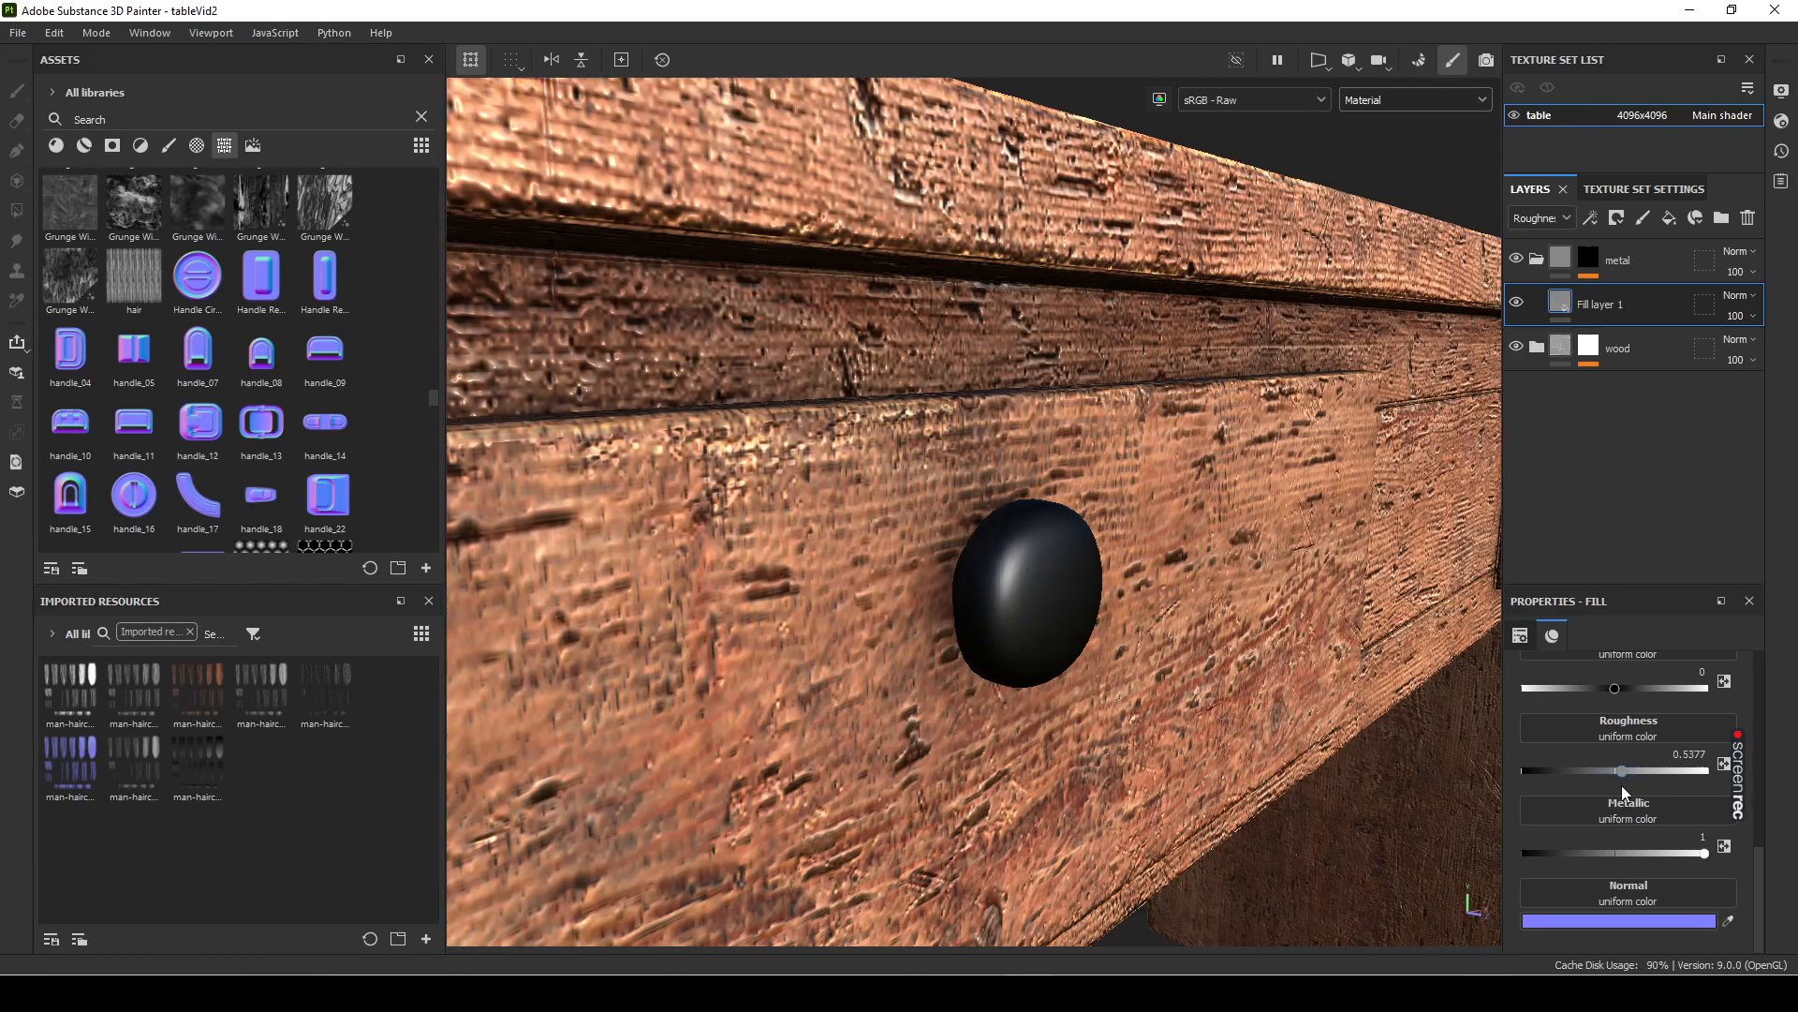
{"action": "key", "text": "alt+Tab"}
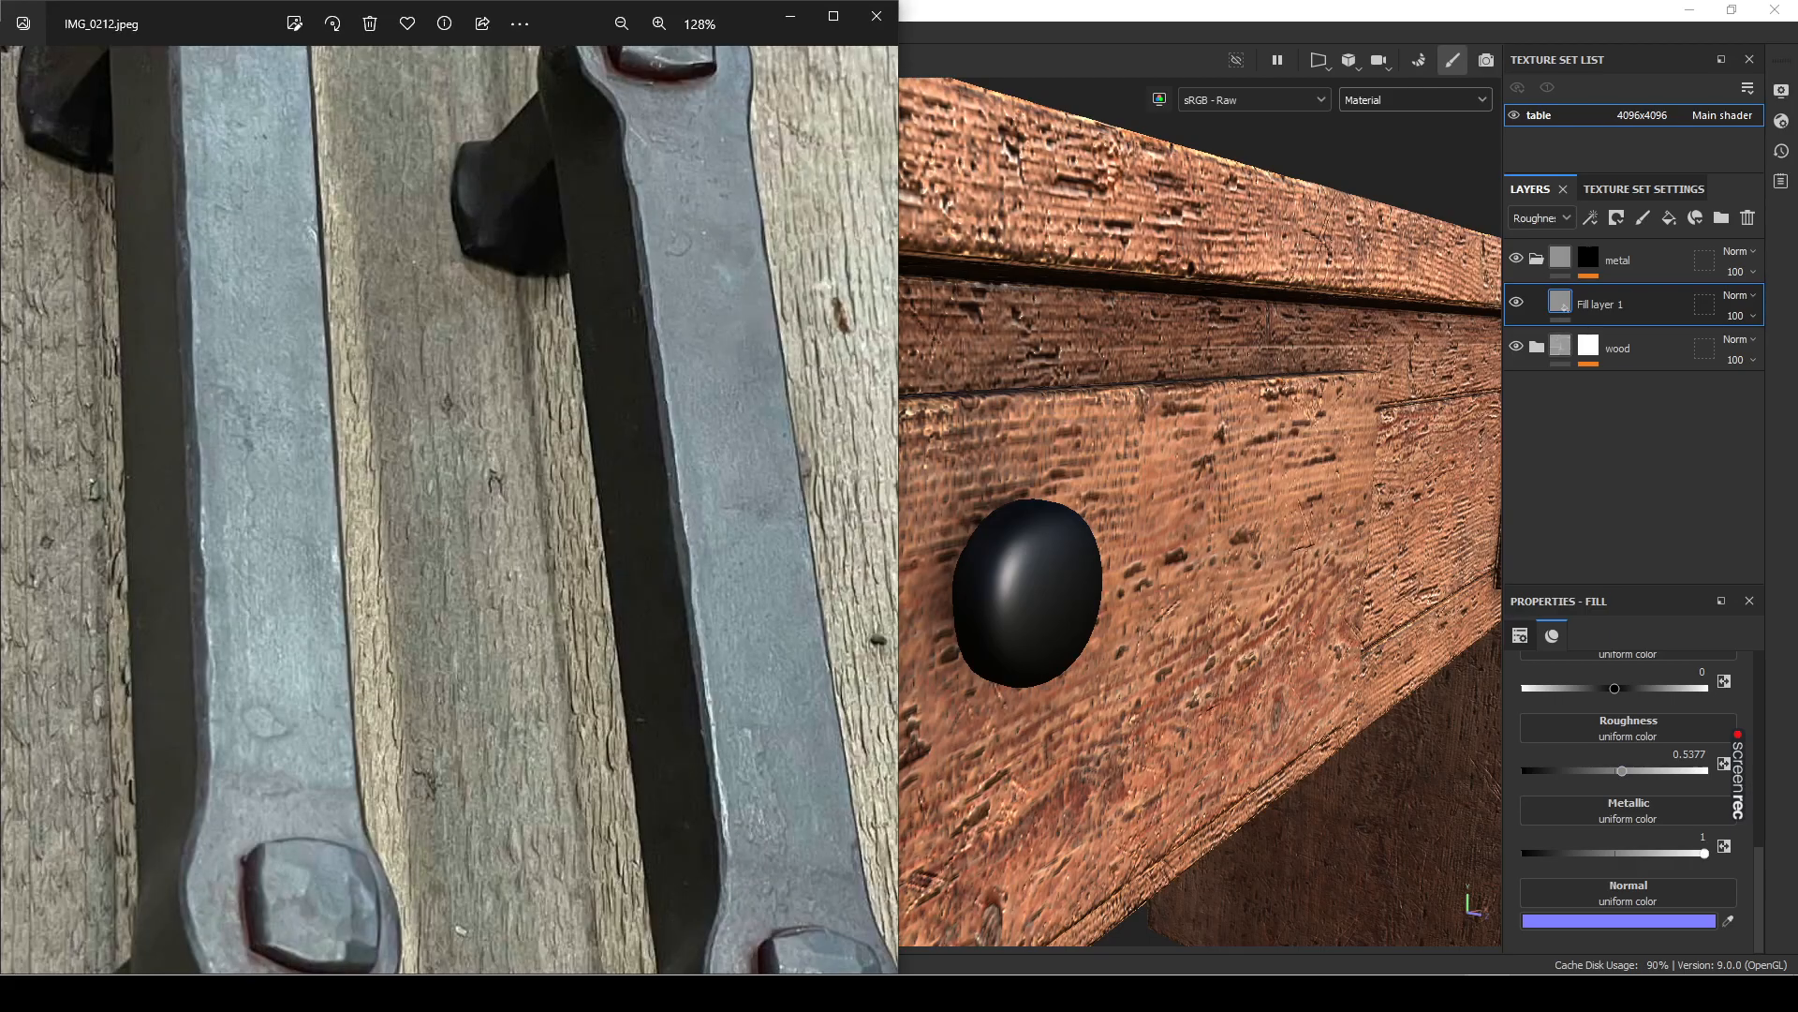
{"action": "key", "text": "alt+Tab"}
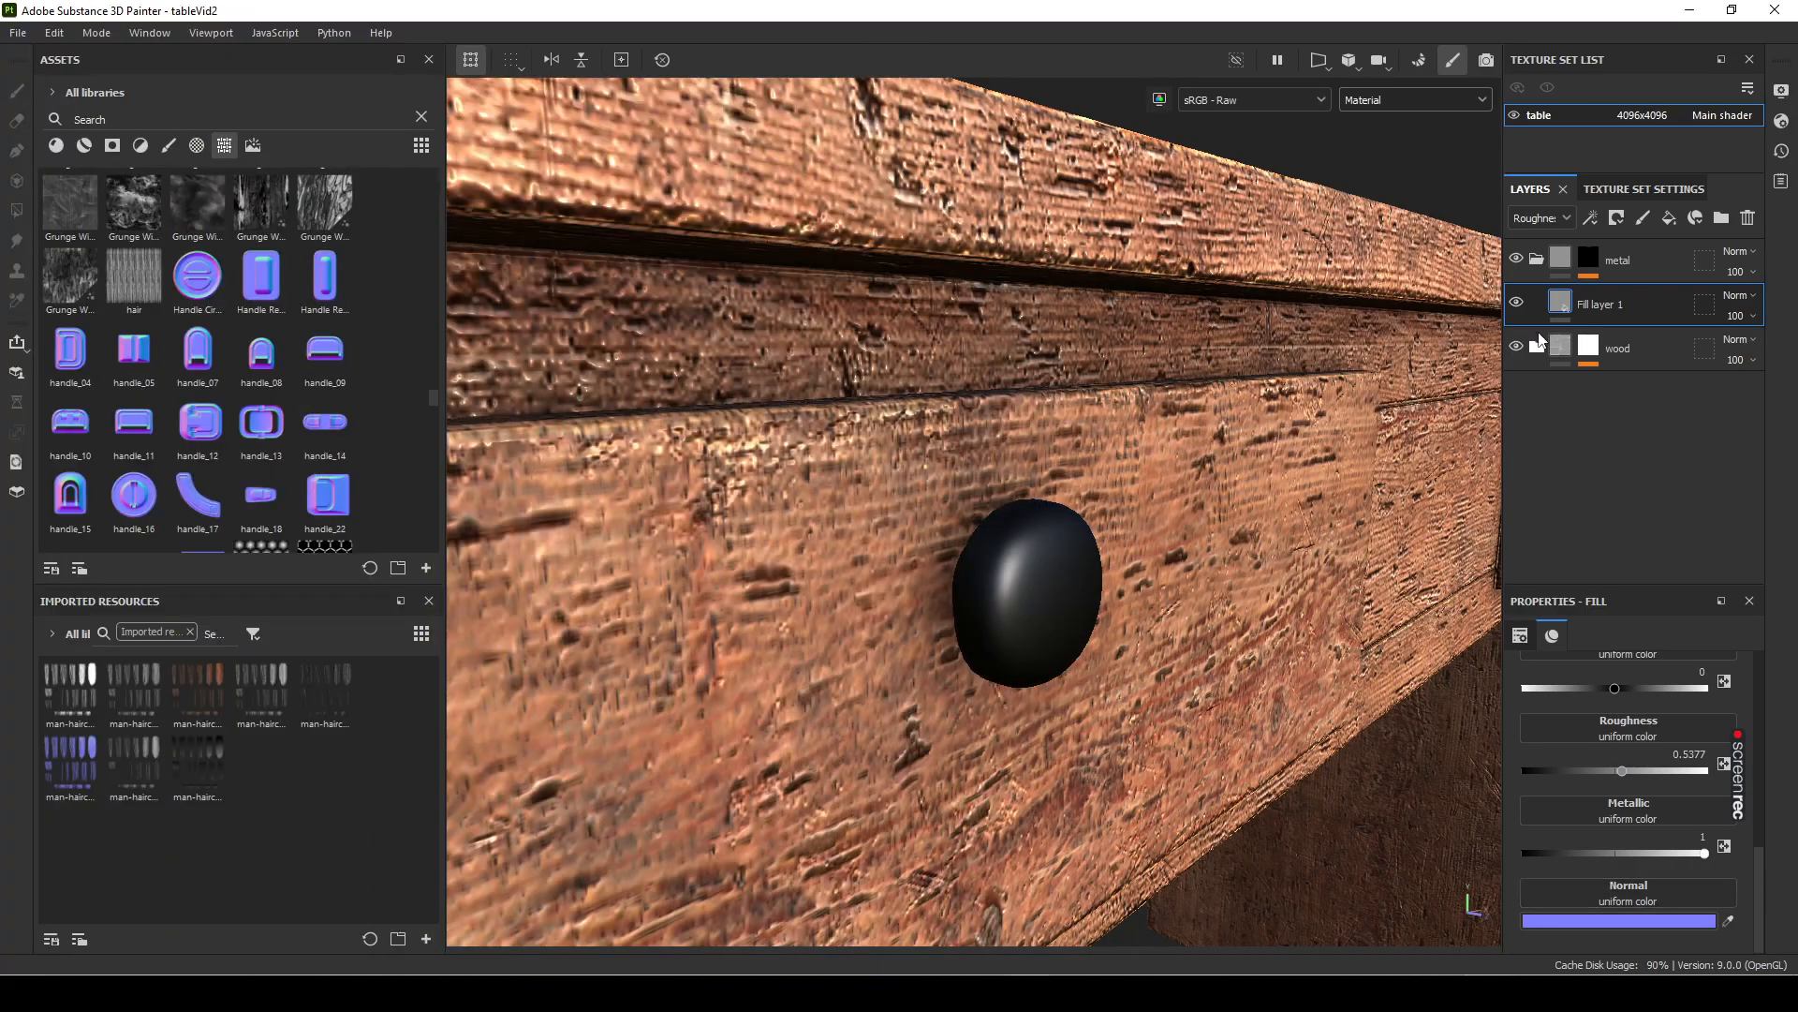
Step: Rename Fill layer 1 in the metal folder to base
{"action": "double_click", "coordinate": [1608, 310]}
{"action": "type", "text": "base"}
{"action": "key", "text": "Return"}
Step: Switch to the Photos app and examine the worn edges and surface variation of the iron handle in IMG_0212.jpeg up close
{"action": "key", "text": "alt+Tab"}
{"action": "scroll", "coordinate": [615, 534], "scroll_direction": "up", "scroll_amount": 4}
{"action": "left_click_drag", "start_coordinate": [607, 545], "coordinate": [385, 521]}
{"action": "scroll", "coordinate": [514, 594], "scroll_direction": "up", "scroll_amount": 1}
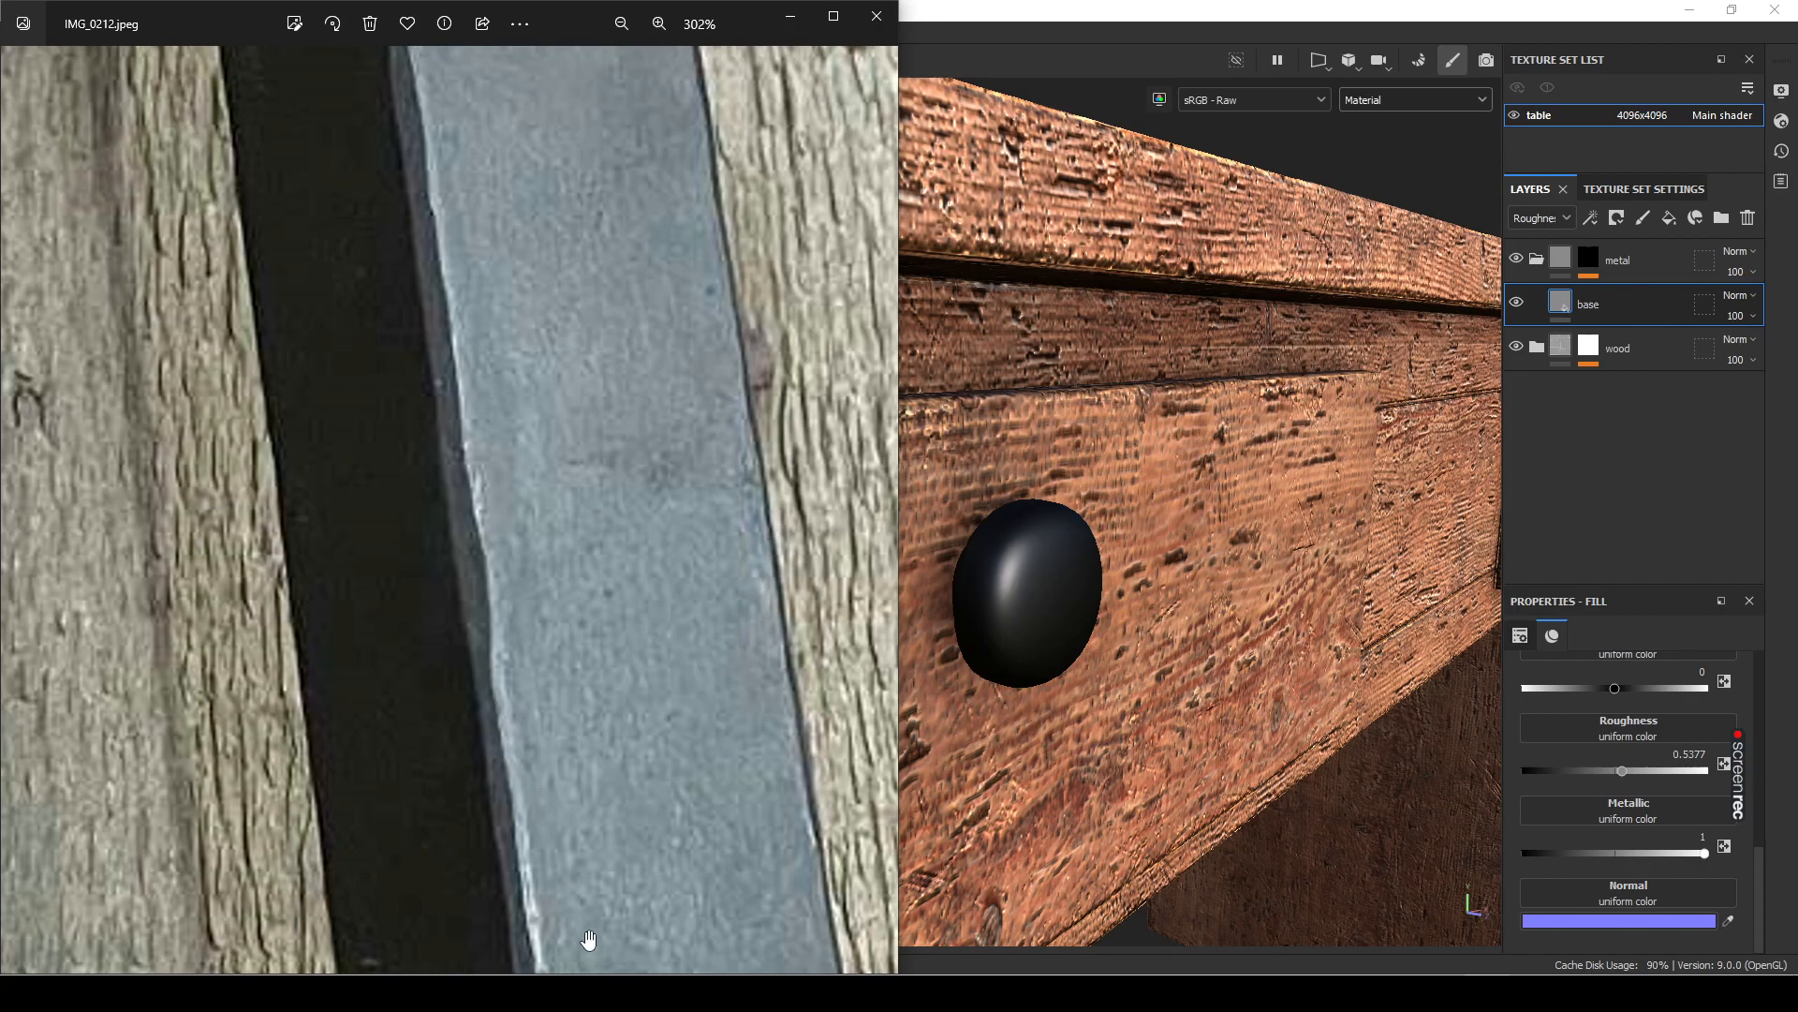
{"action": "left_click_drag", "start_coordinate": [589, 940], "coordinate": [583, 870]}
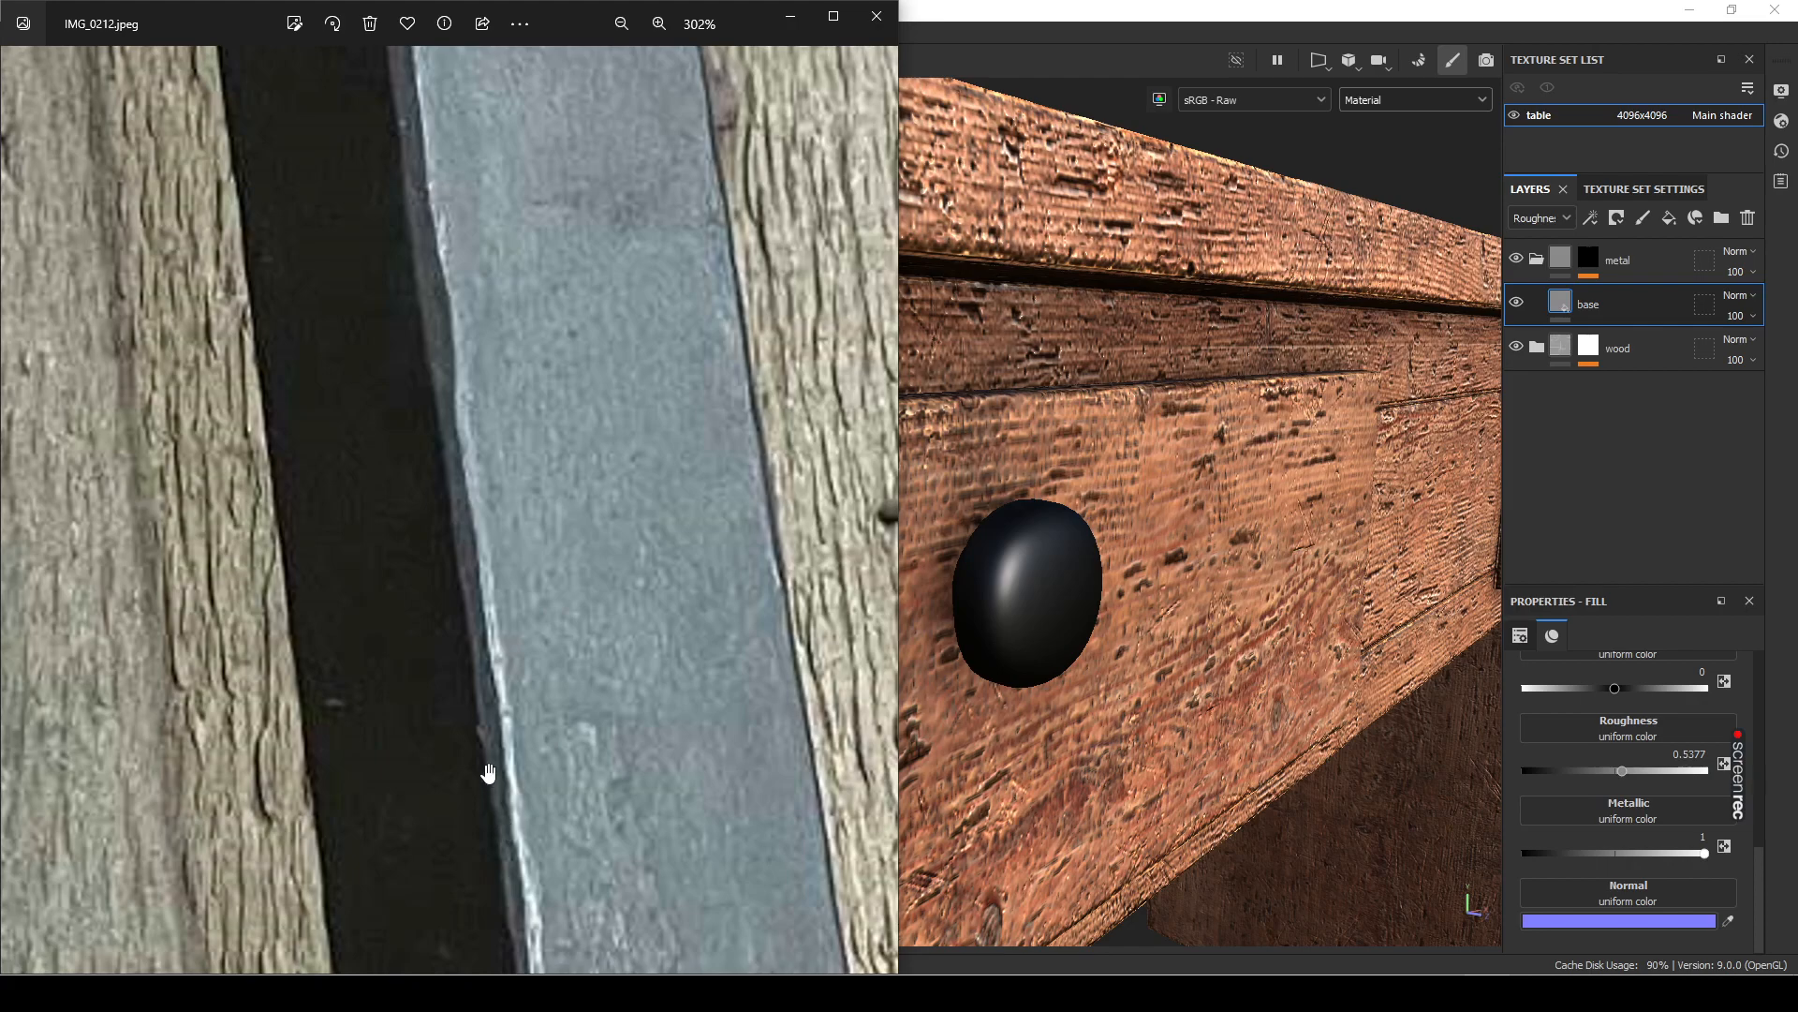
{"action": "mouse_move", "coordinate": [518, 778]}
{"action": "left_mouse_down"}
{"action": "mouse_move", "coordinate": [471, 402]}
{"action": "mouse_move", "coordinate": [448, 532]}
{"action": "left_mouse_up"}
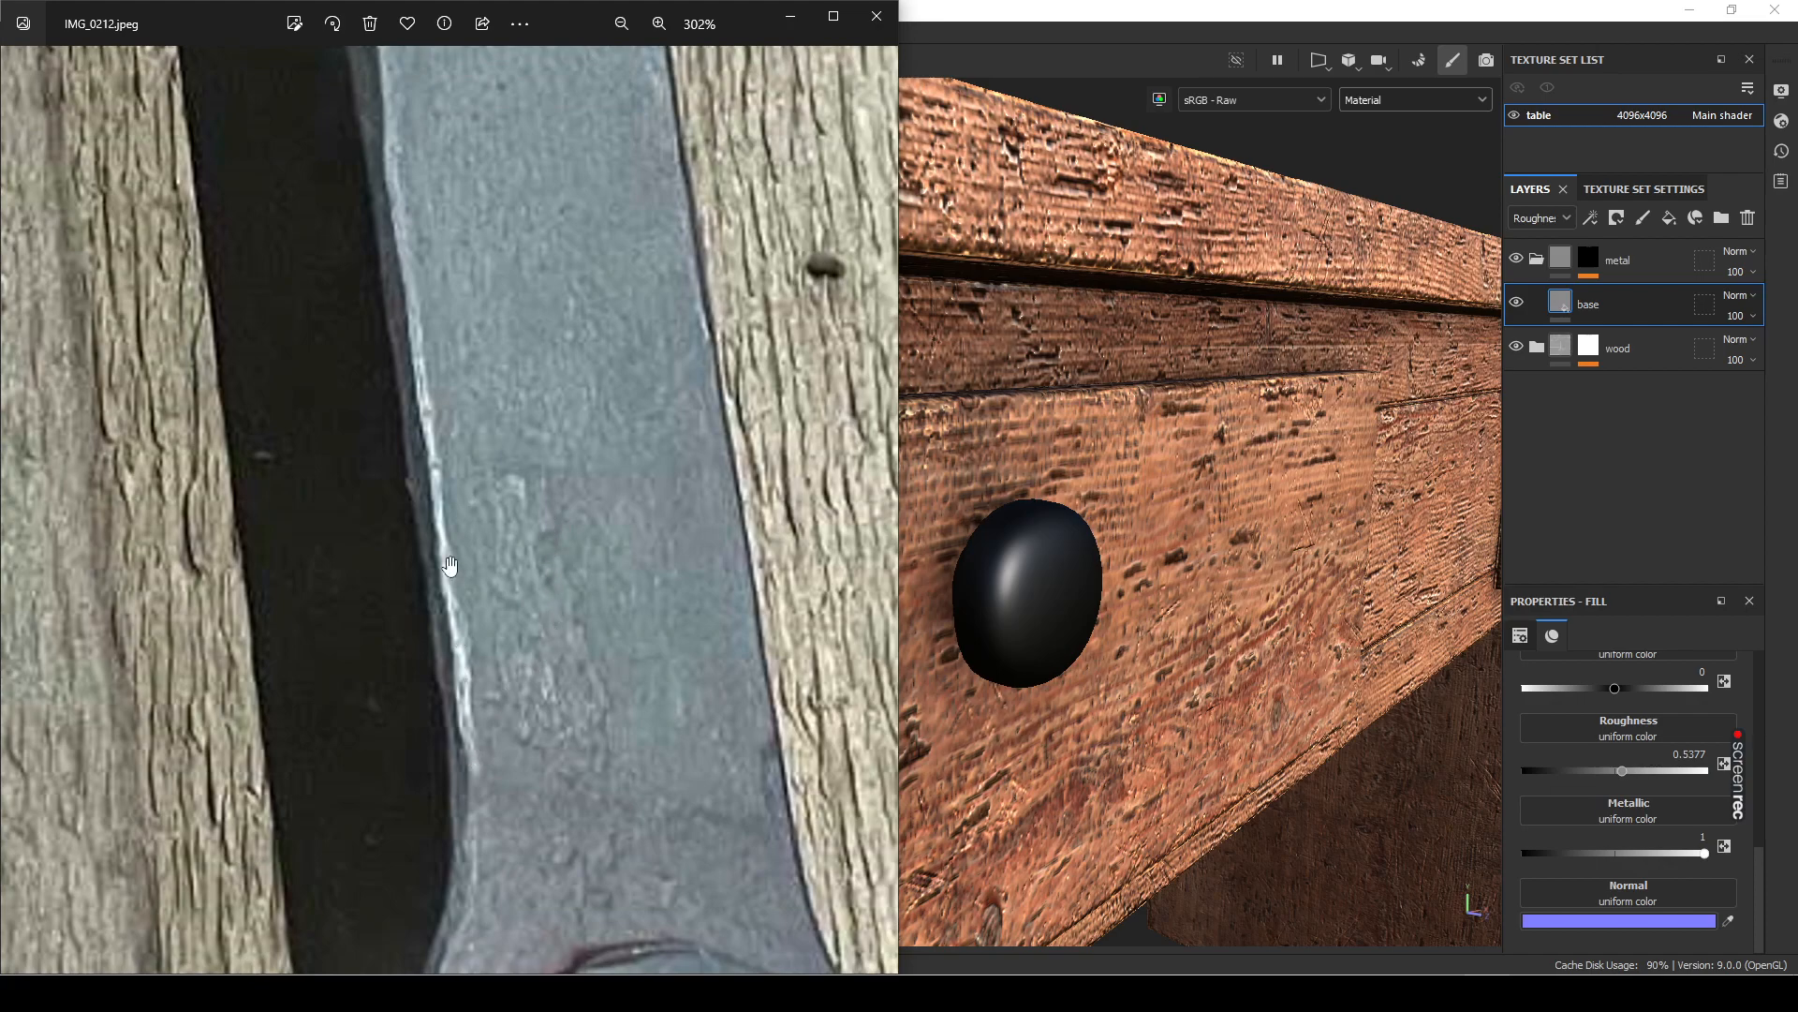
Step: Examine the flat surface, edges and bolted end of the iron handle in the photo, finishing with a wider view before returning to Substance 3D Painter
{"action": "left_click_drag", "start_coordinate": [469, 257], "coordinate": [535, 973]}
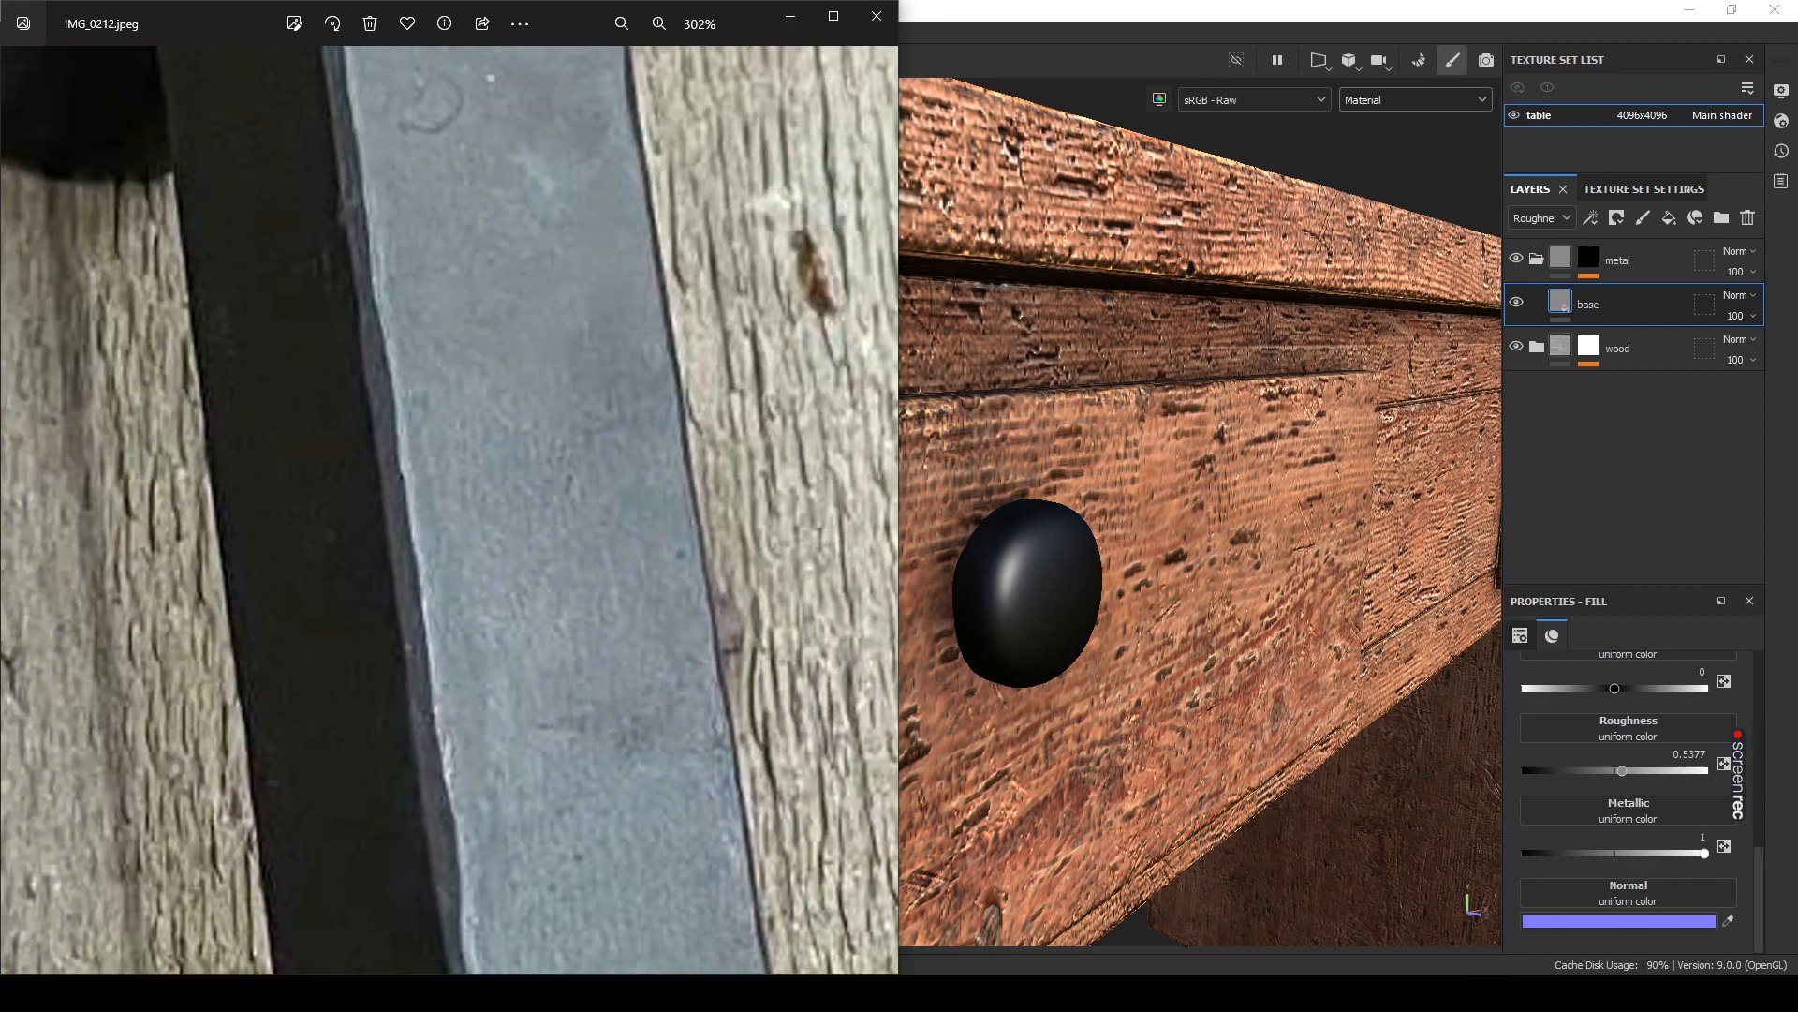
{"action": "left_click_drag", "start_coordinate": [602, 526], "coordinate": [661, 969]}
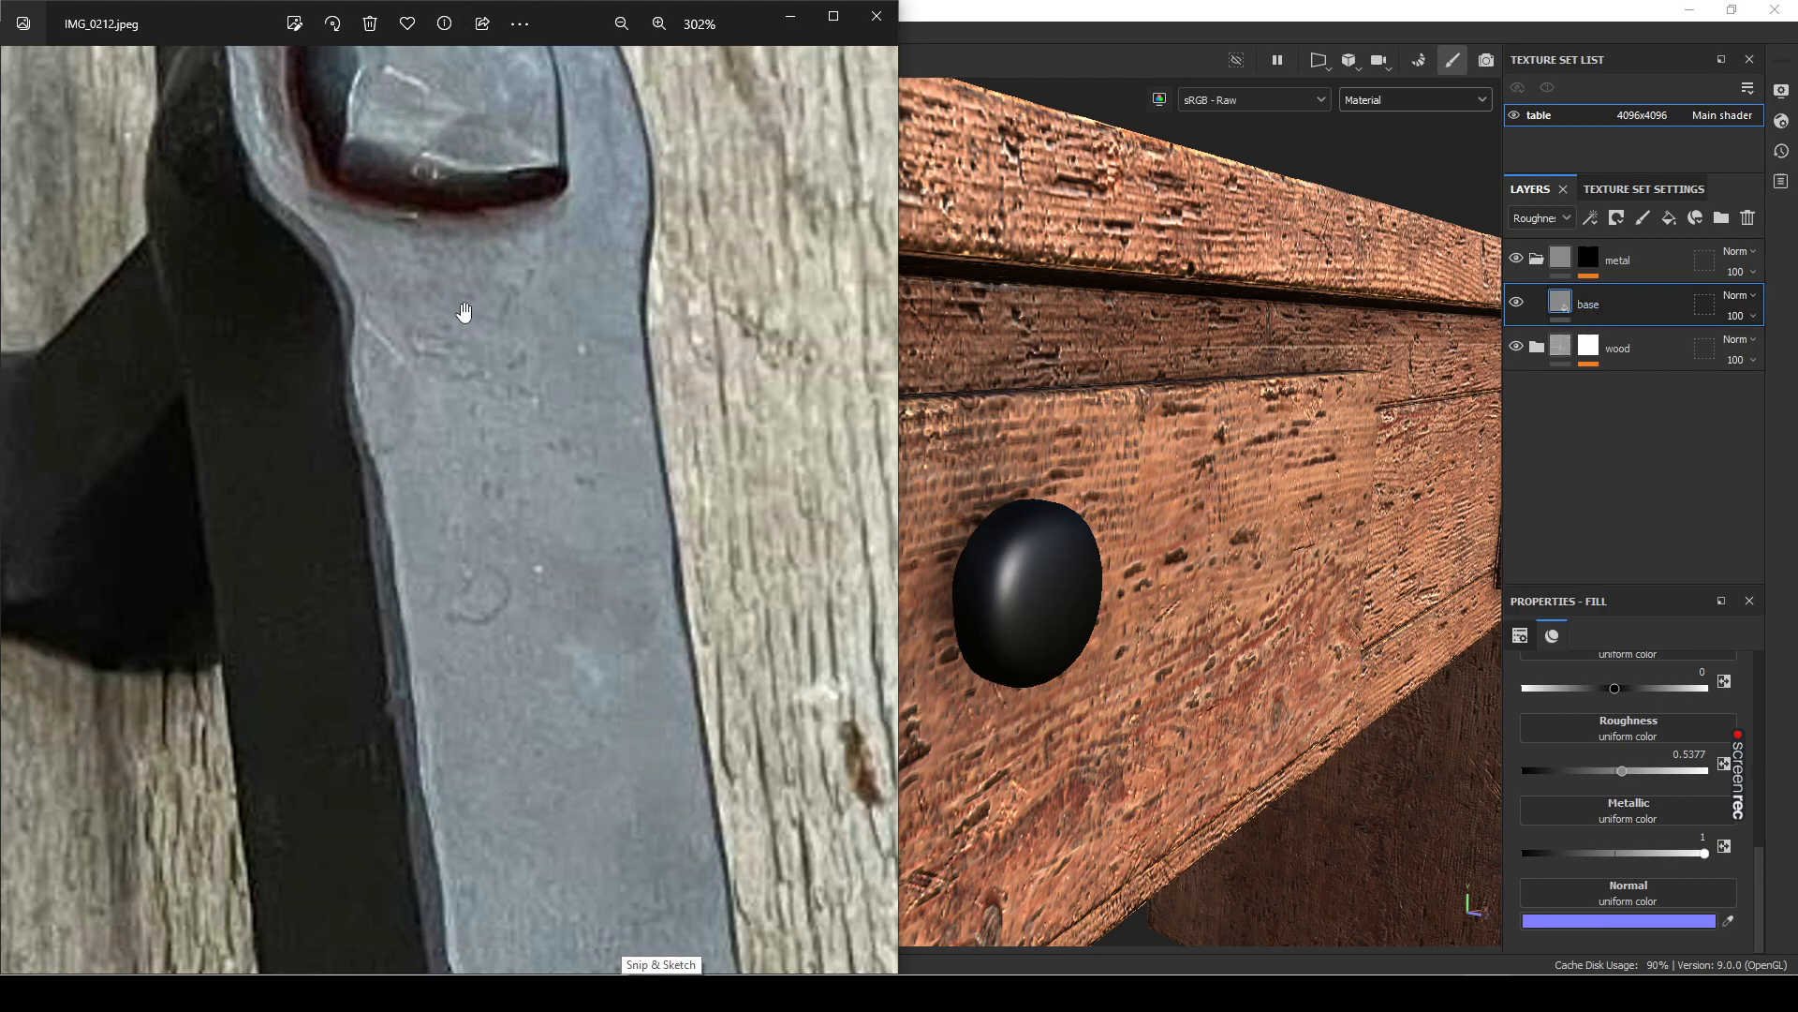
{"action": "scroll", "coordinate": [463, 307], "scroll_direction": "down", "scroll_amount": 5}
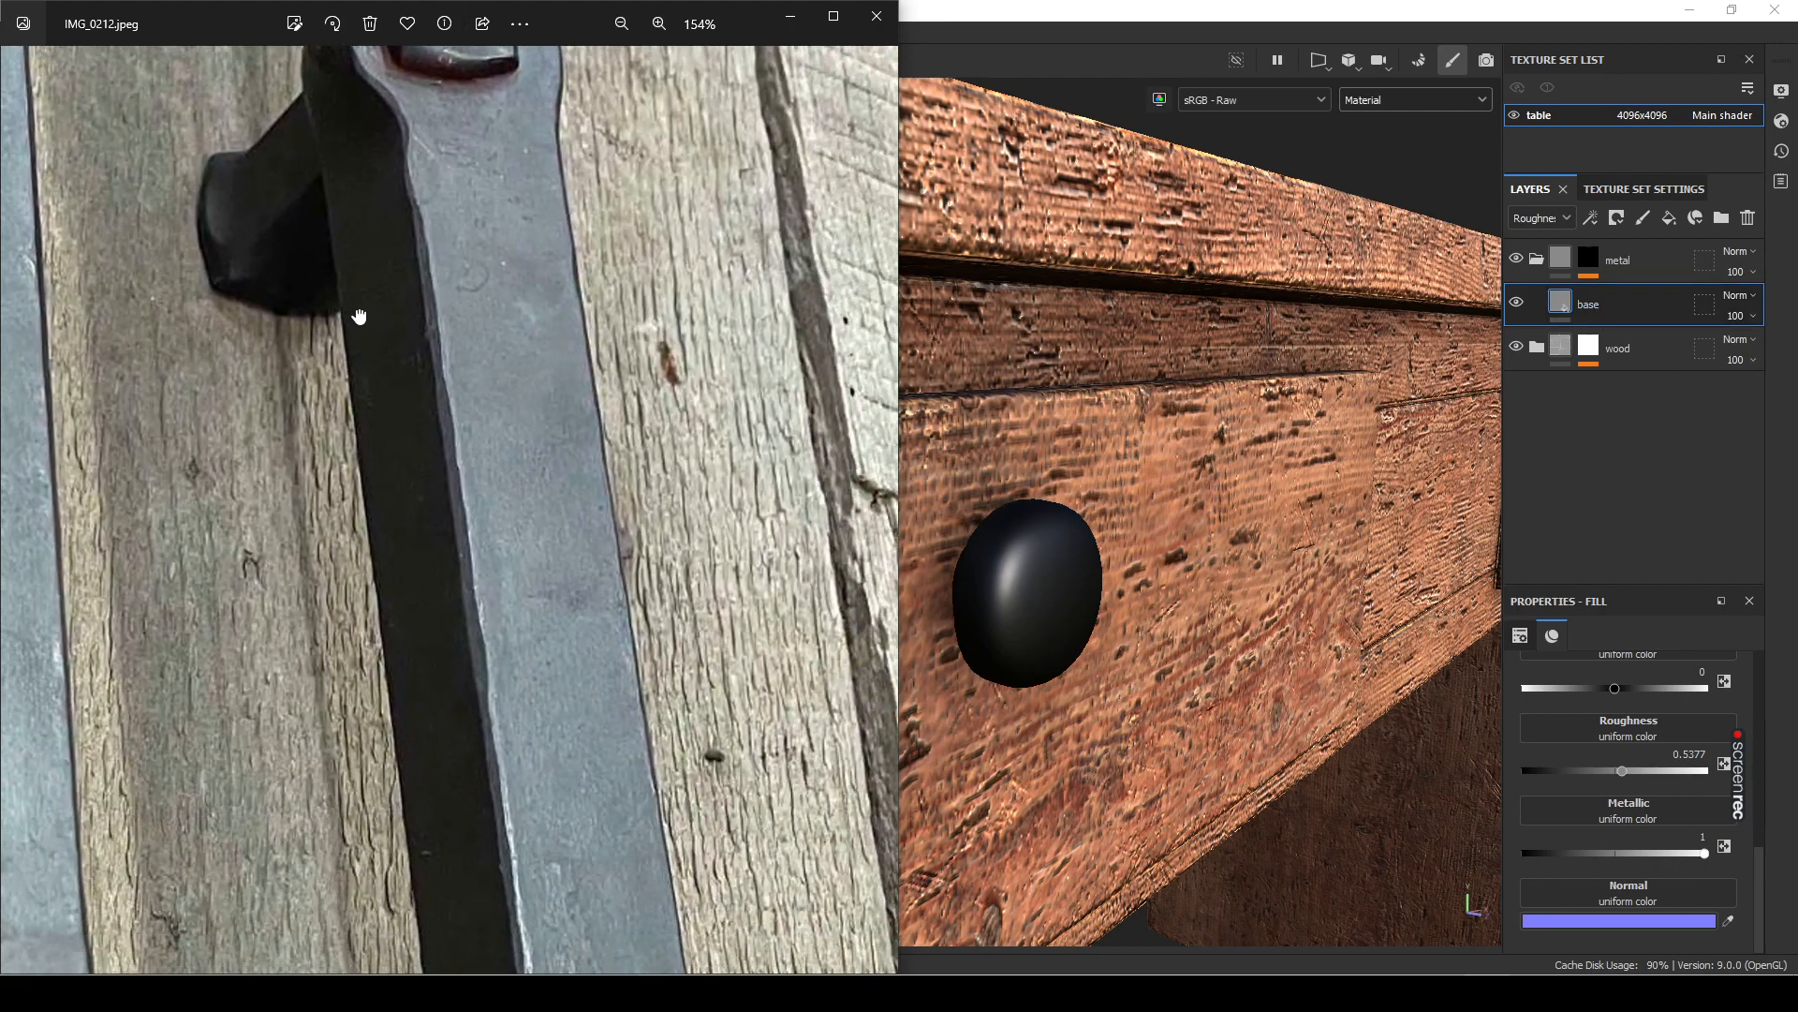
{"action": "left_click_drag", "start_coordinate": [360, 323], "coordinate": [364, 281]}
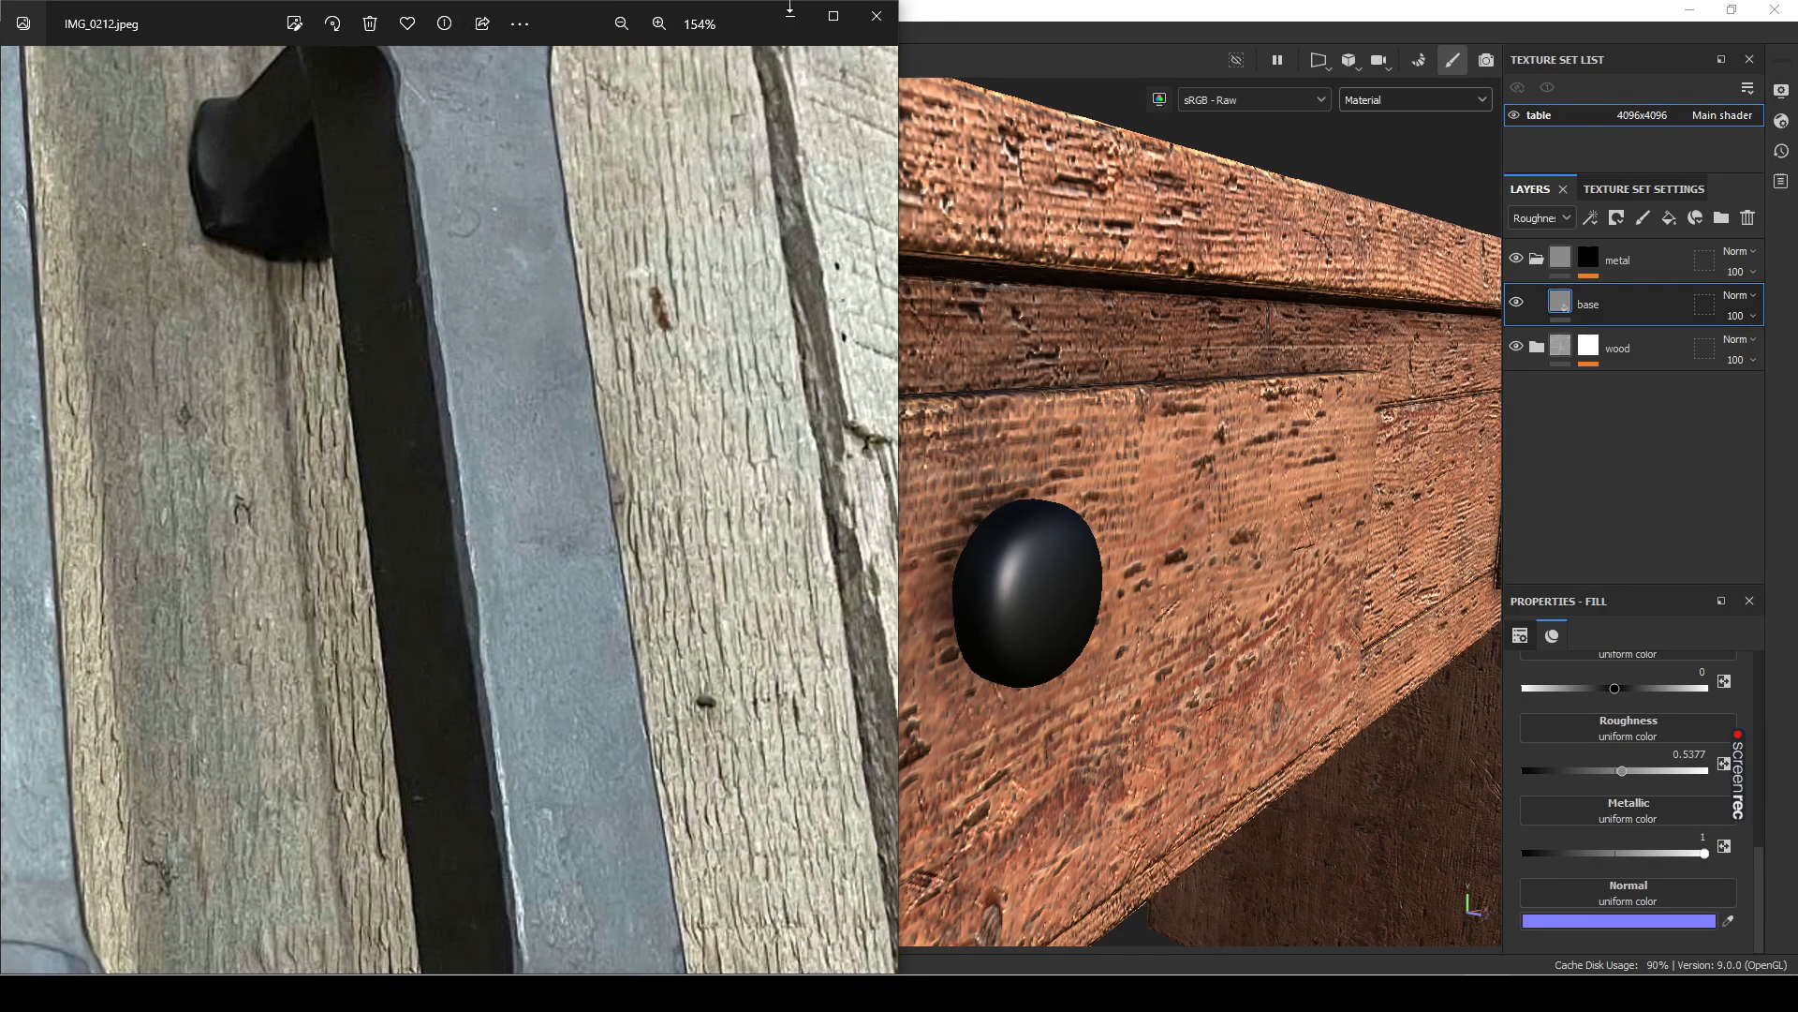
{"action": "left_click", "coordinate": [792, 17]}
Step: Duplicate the base layer in the metal folder and brighten the copy's base color to a lighter blue-grey
{"action": "right_click", "coordinate": [1593, 307]}
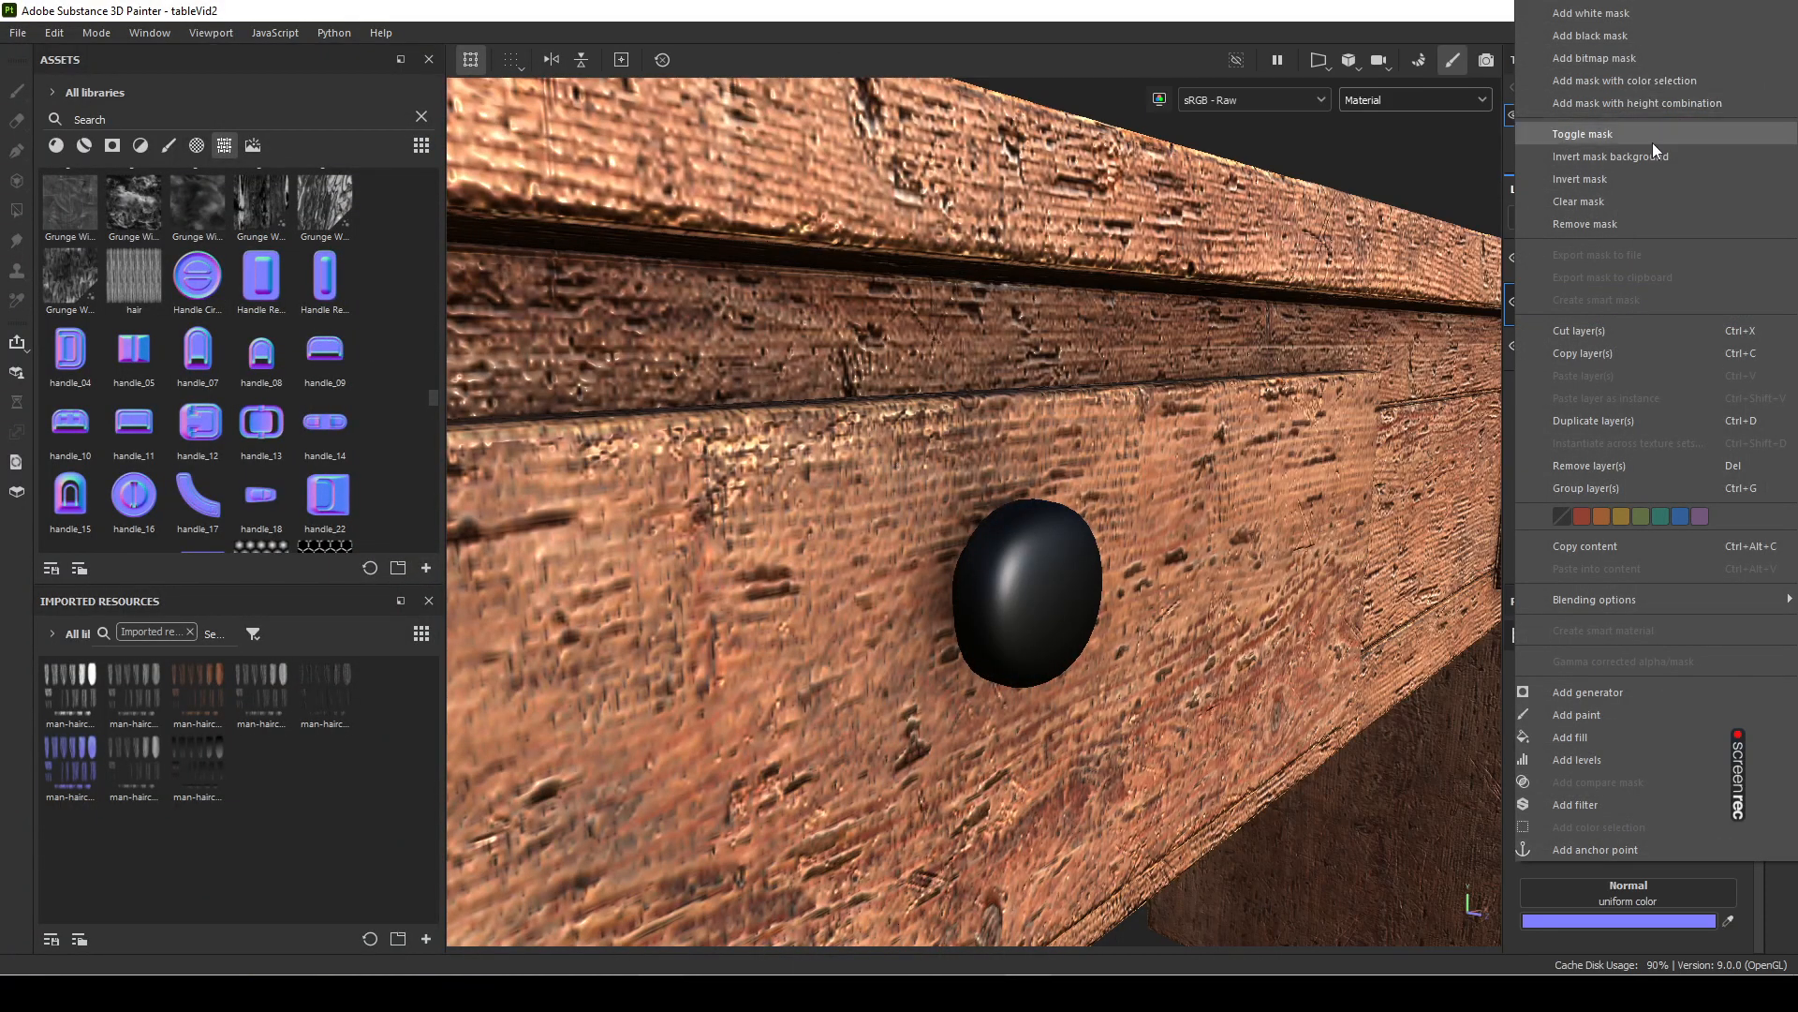
{"action": "left_click", "coordinate": [1615, 418]}
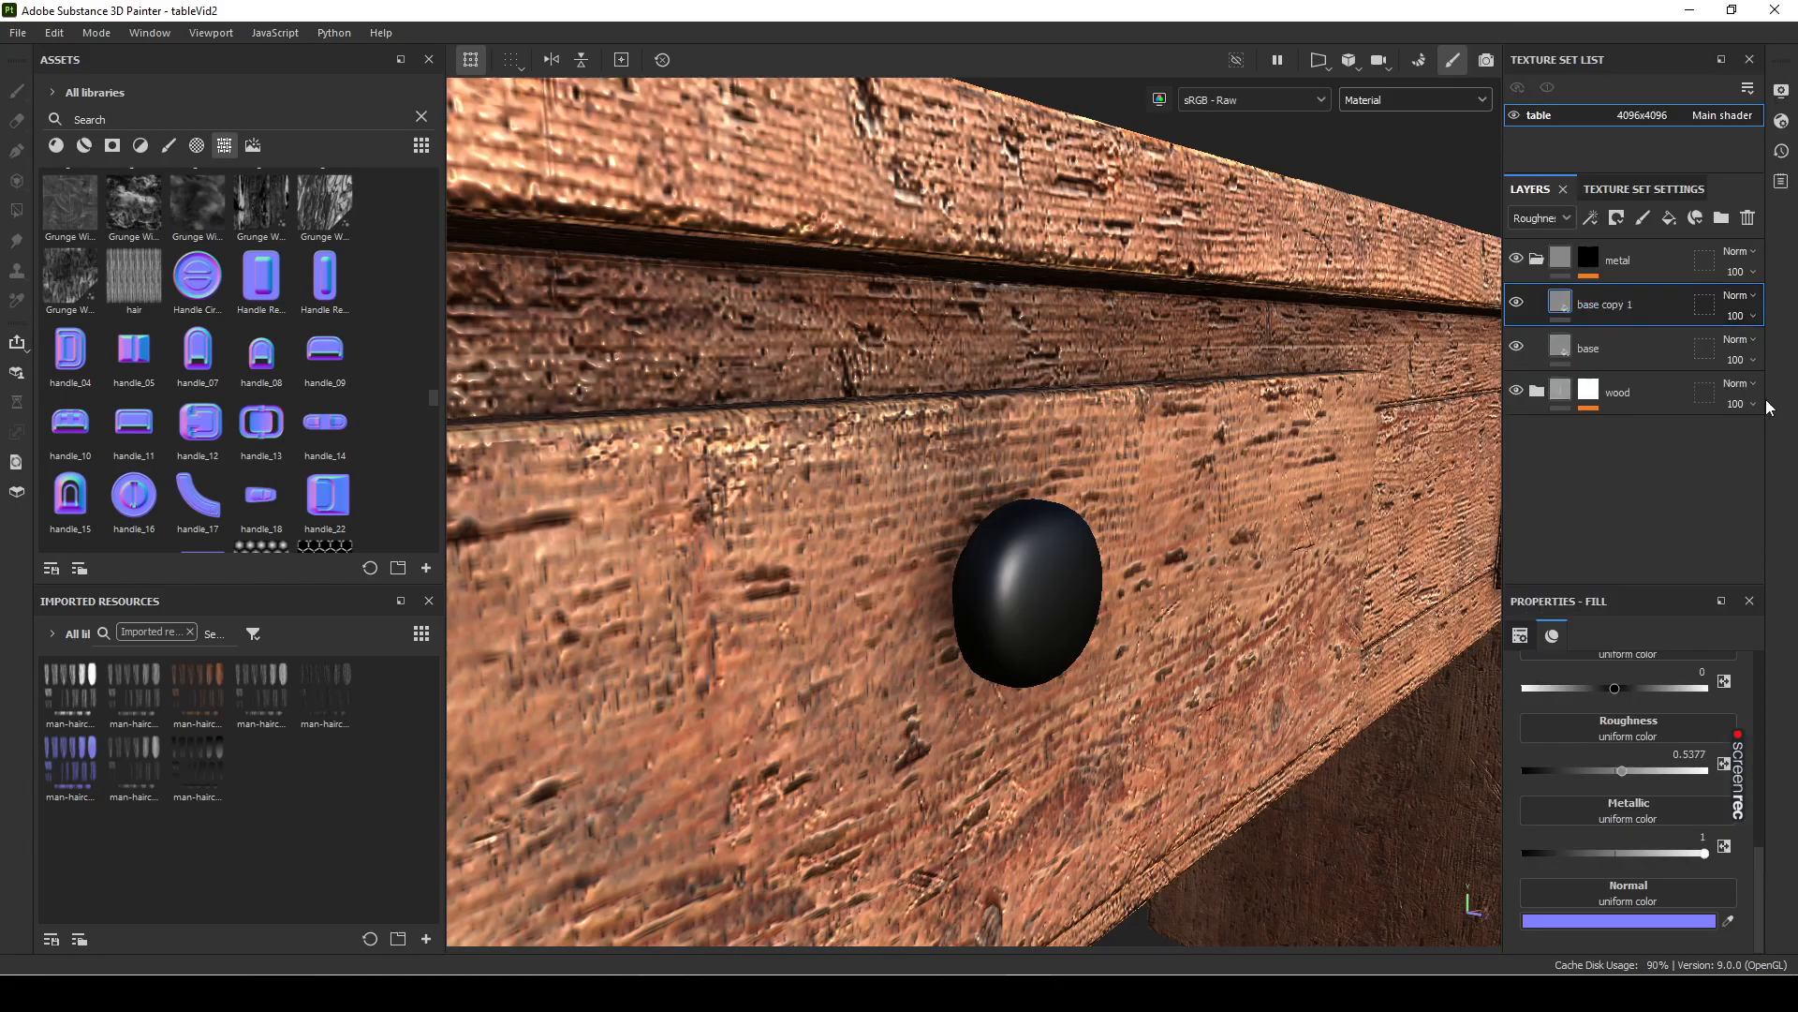
{"action": "scroll", "coordinate": [1637, 777], "scroll_direction": "up", "scroll_amount": 3}
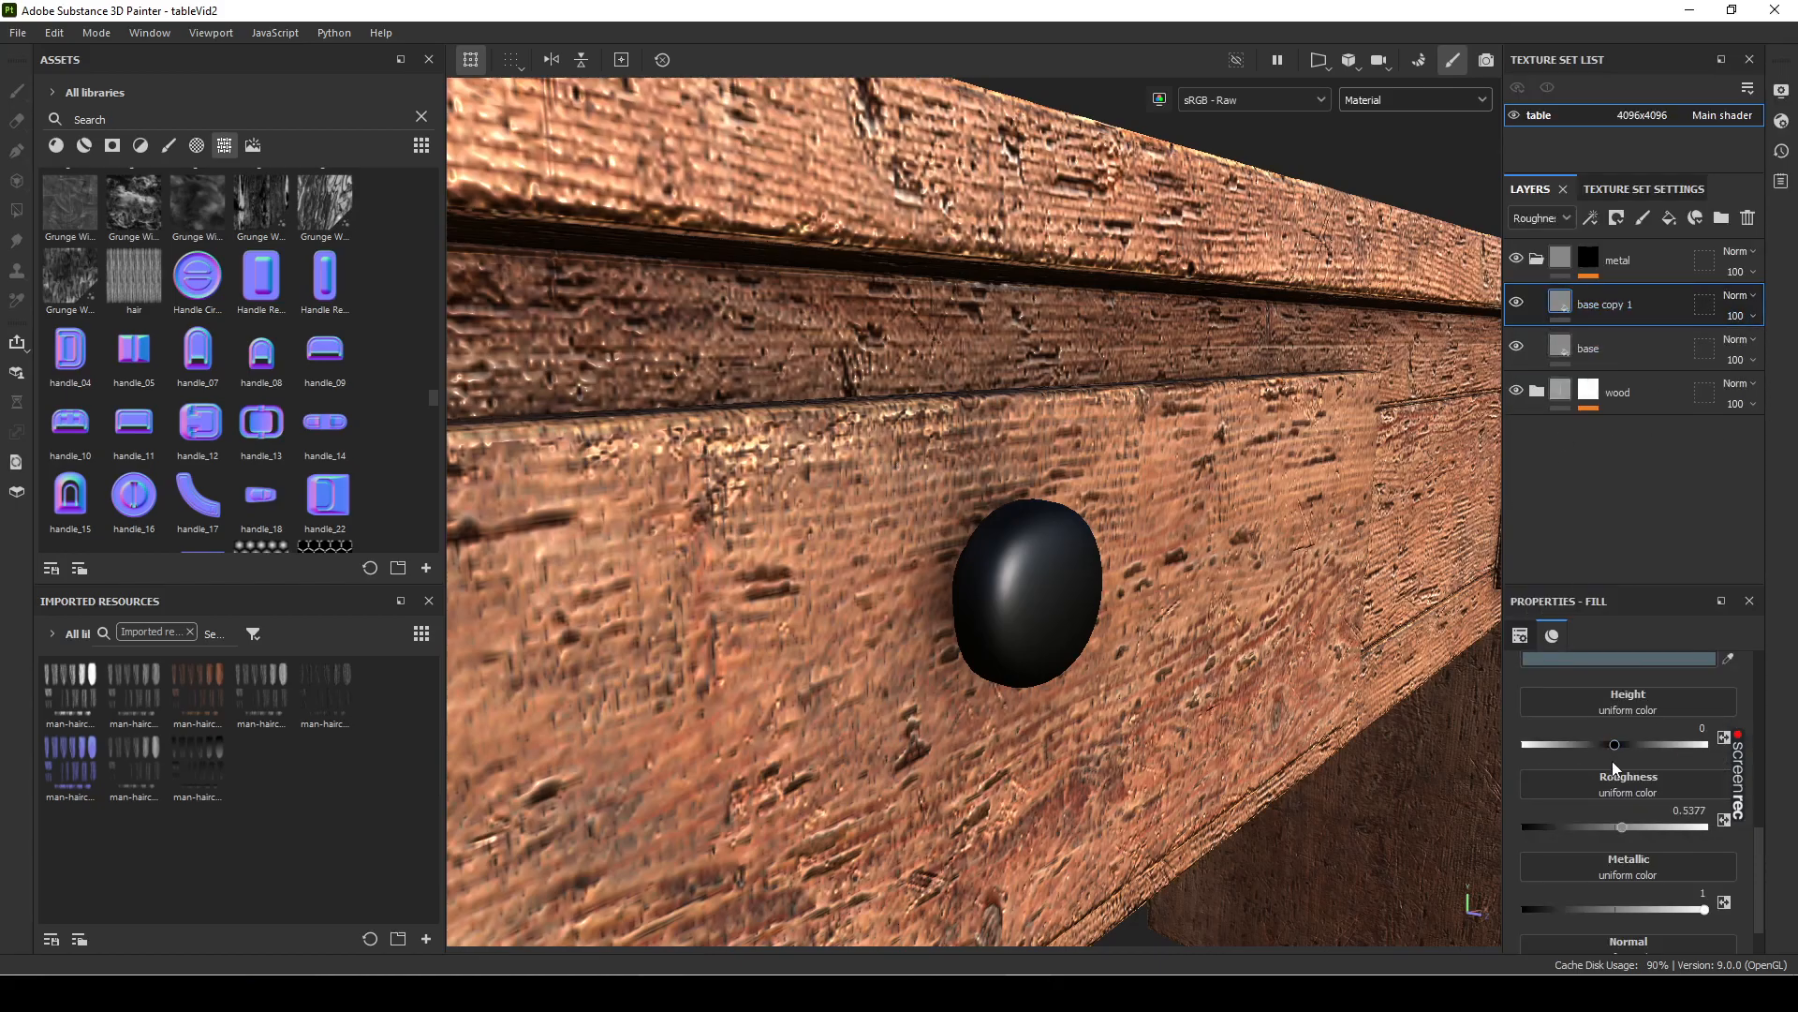
{"action": "left_click", "coordinate": [1650, 768]}
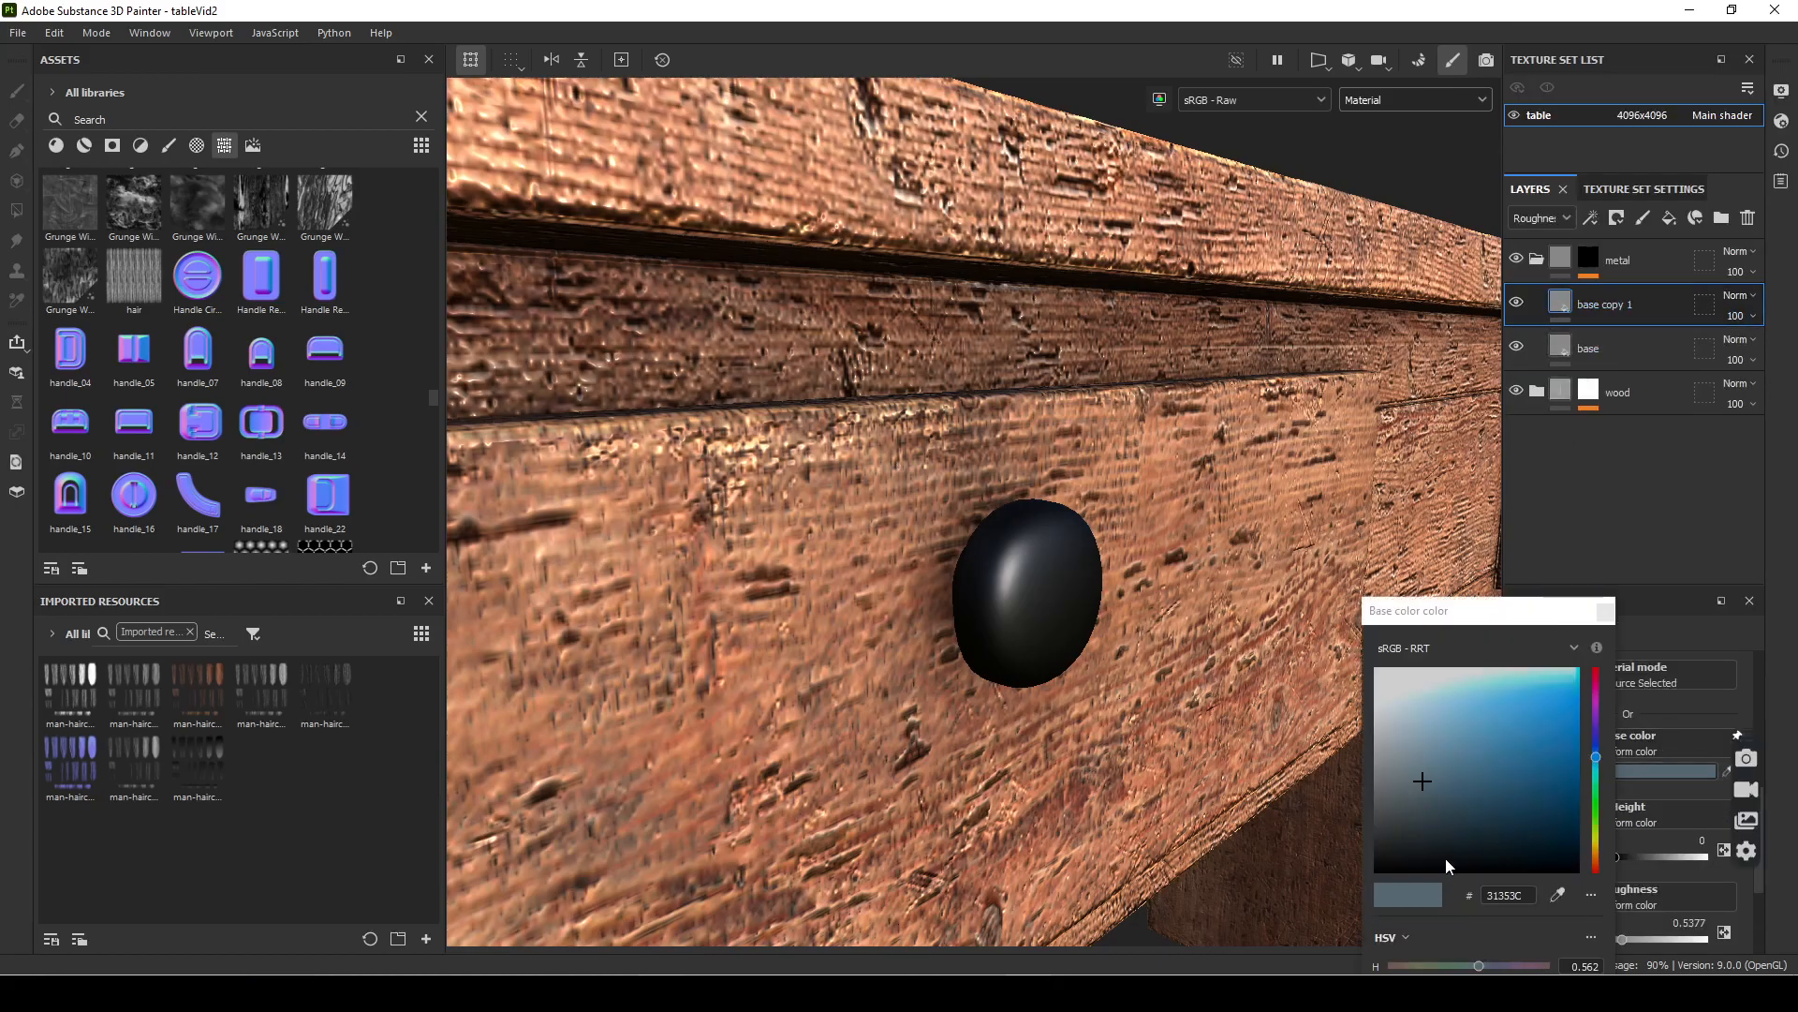
{"action": "left_click_drag", "start_coordinate": [1505, 623], "coordinate": [1460, 236]}
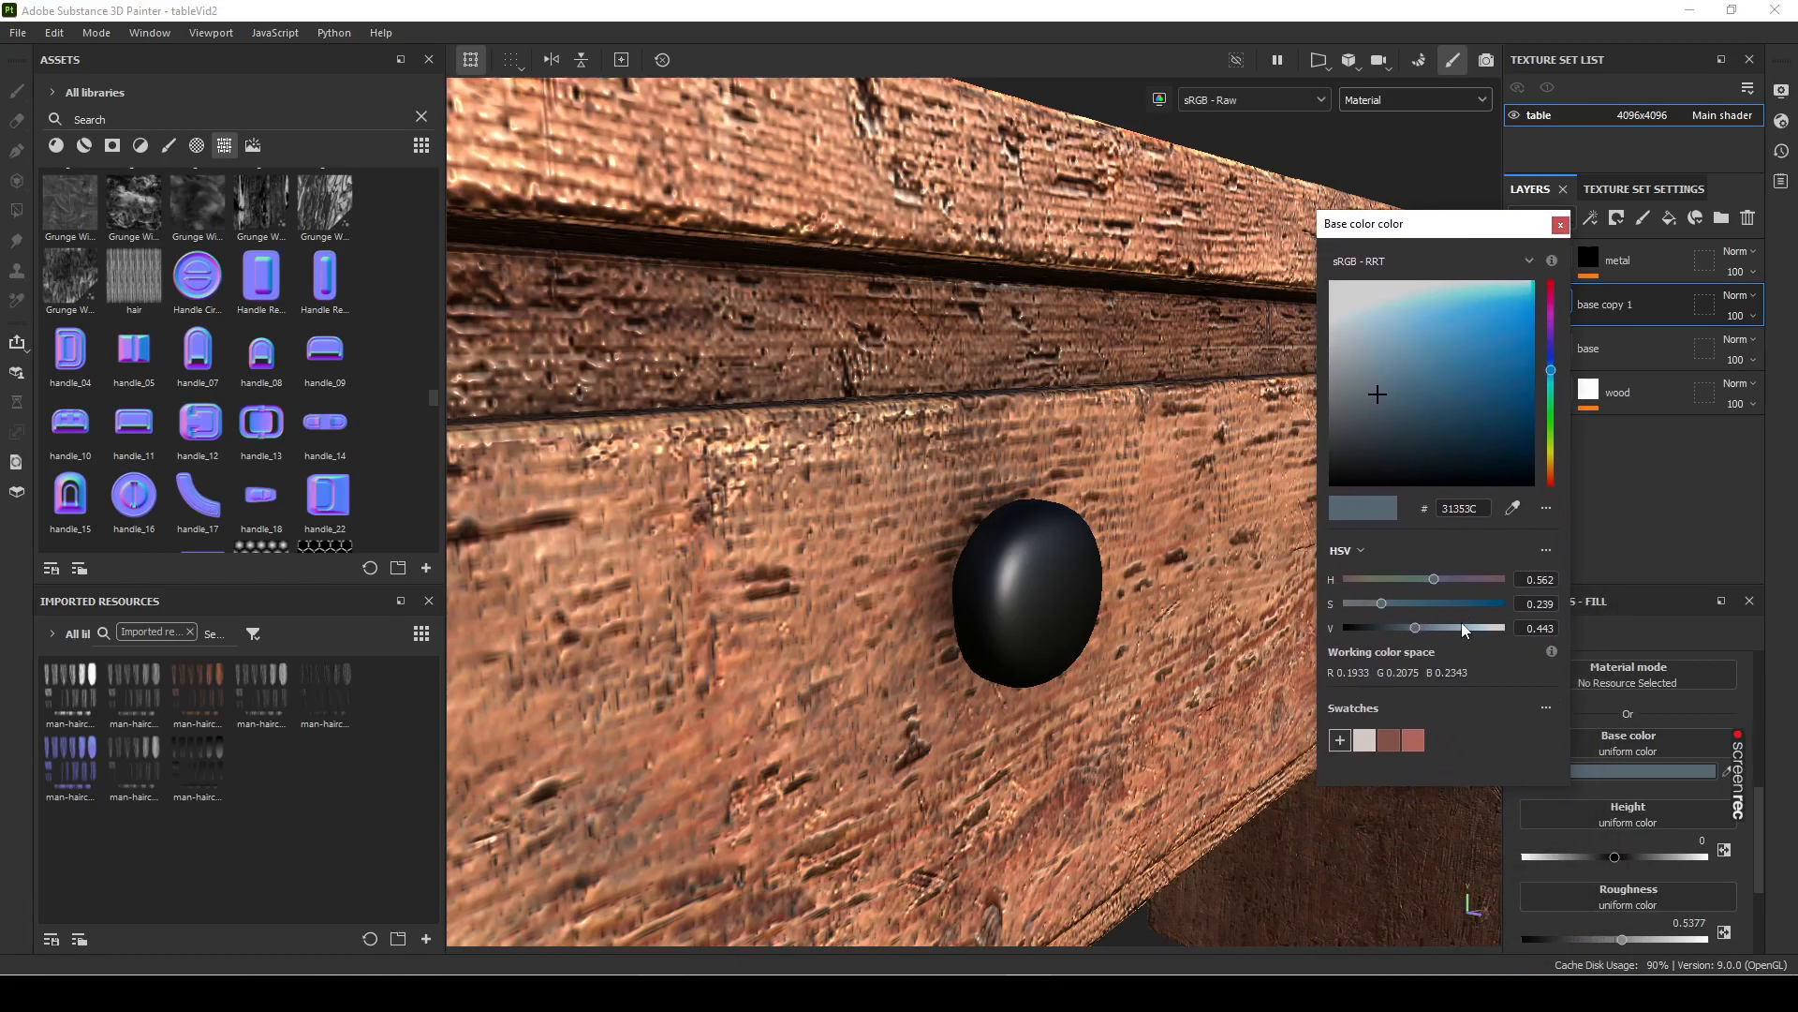
{"action": "left_click_drag", "start_coordinate": [1425, 625], "coordinate": [1466, 626]}
{"action": "left_click", "coordinate": [1560, 224]}
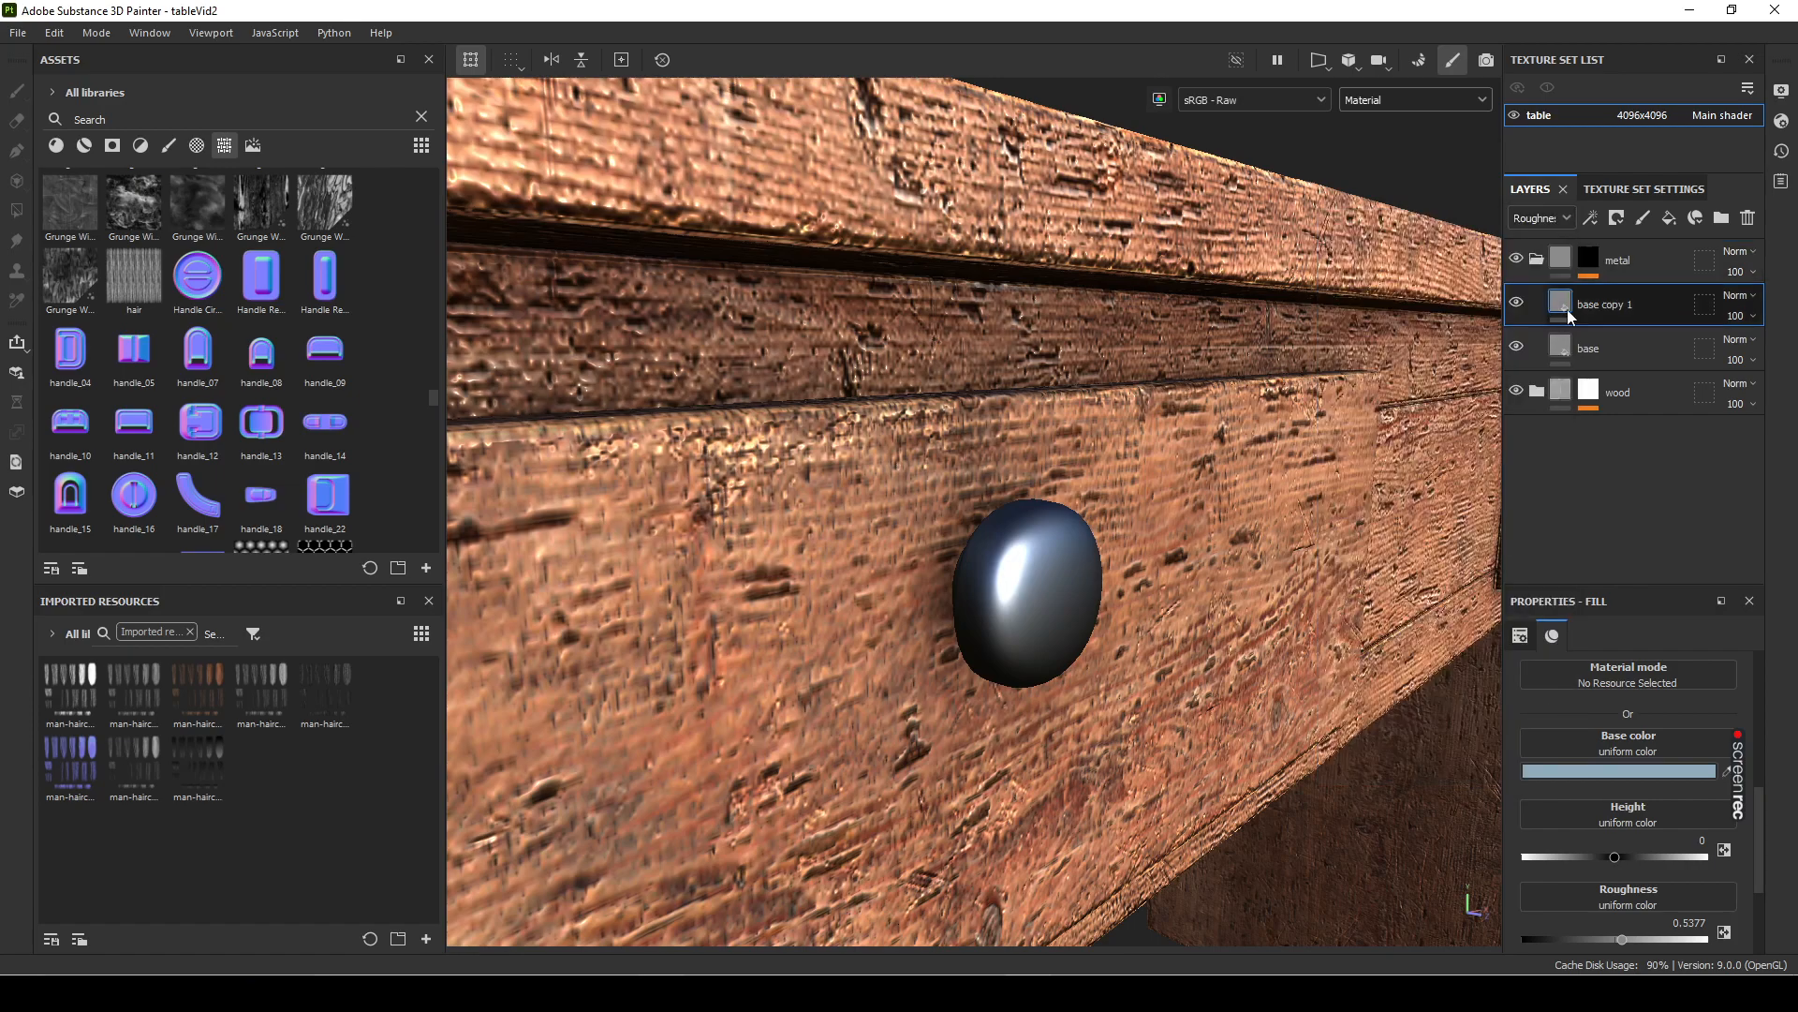
Step: Set the base layer copy's height to 0.01 and its roughness to 0.4221, checking the reflection on the drawer knob
{"action": "scroll", "coordinate": [1667, 808], "scroll_direction": "down", "scroll_amount": 2}
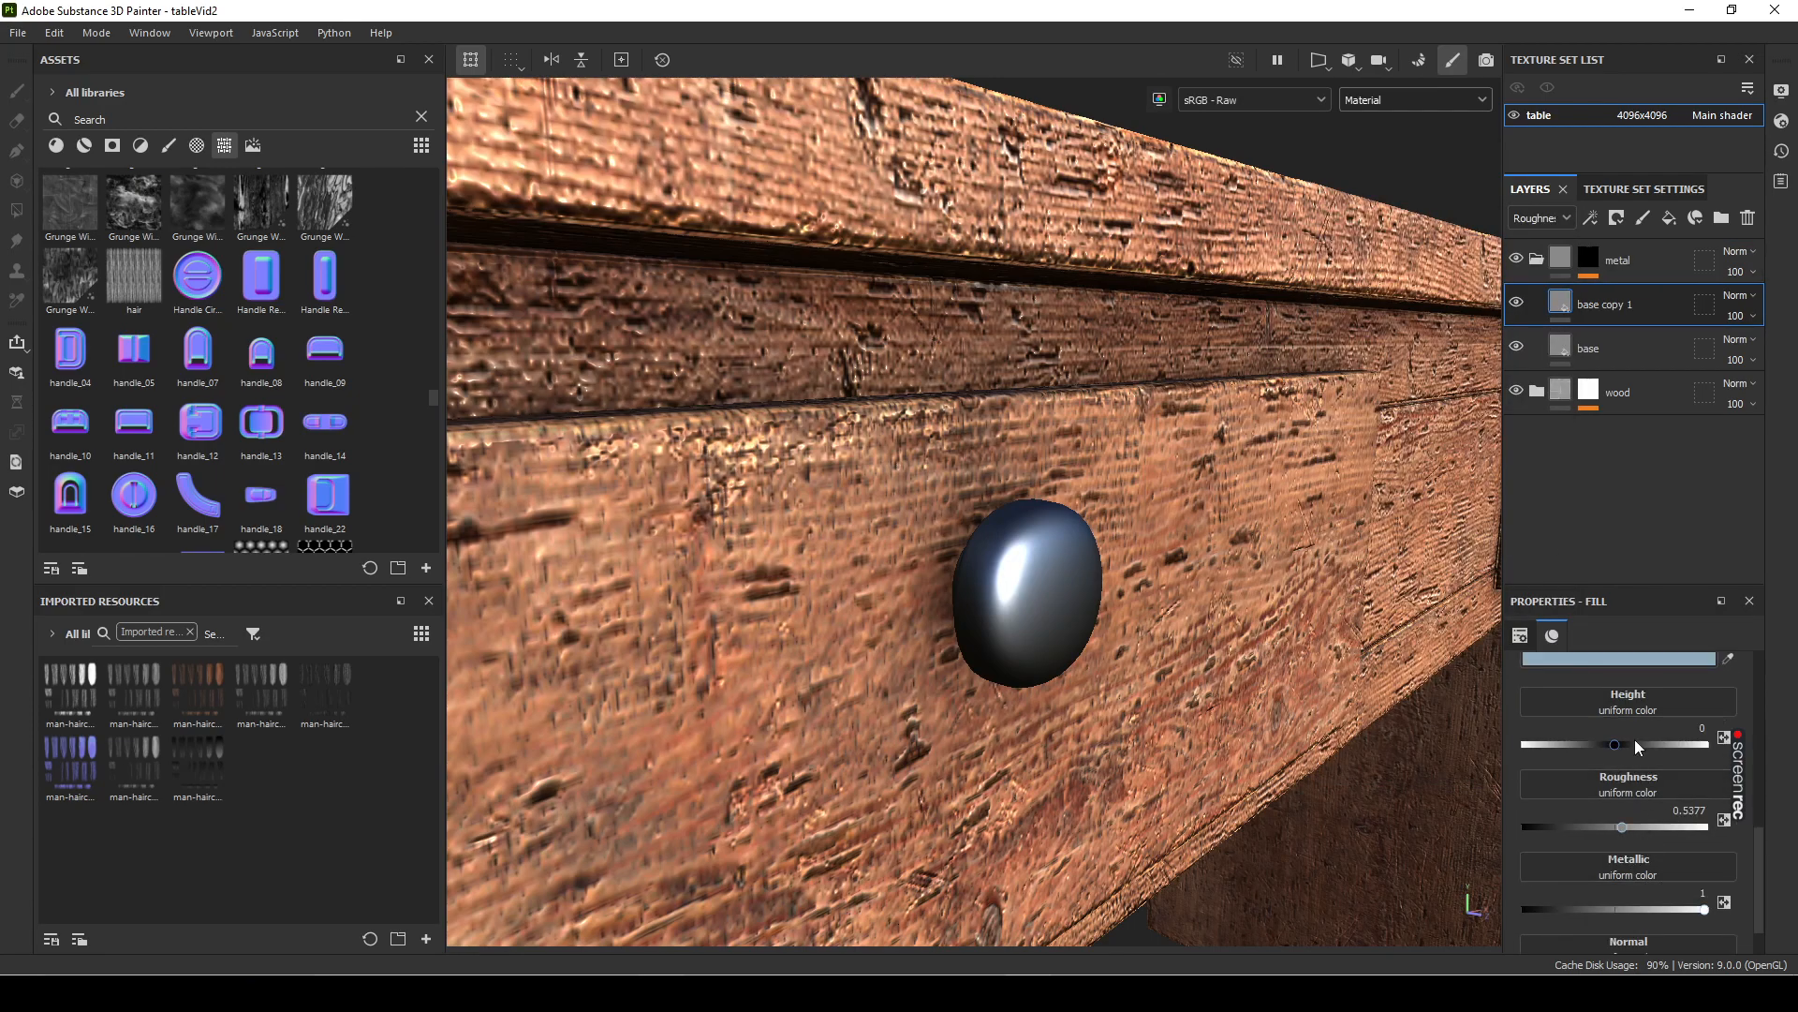
{"action": "mouse_move", "coordinate": [1758, 758]}
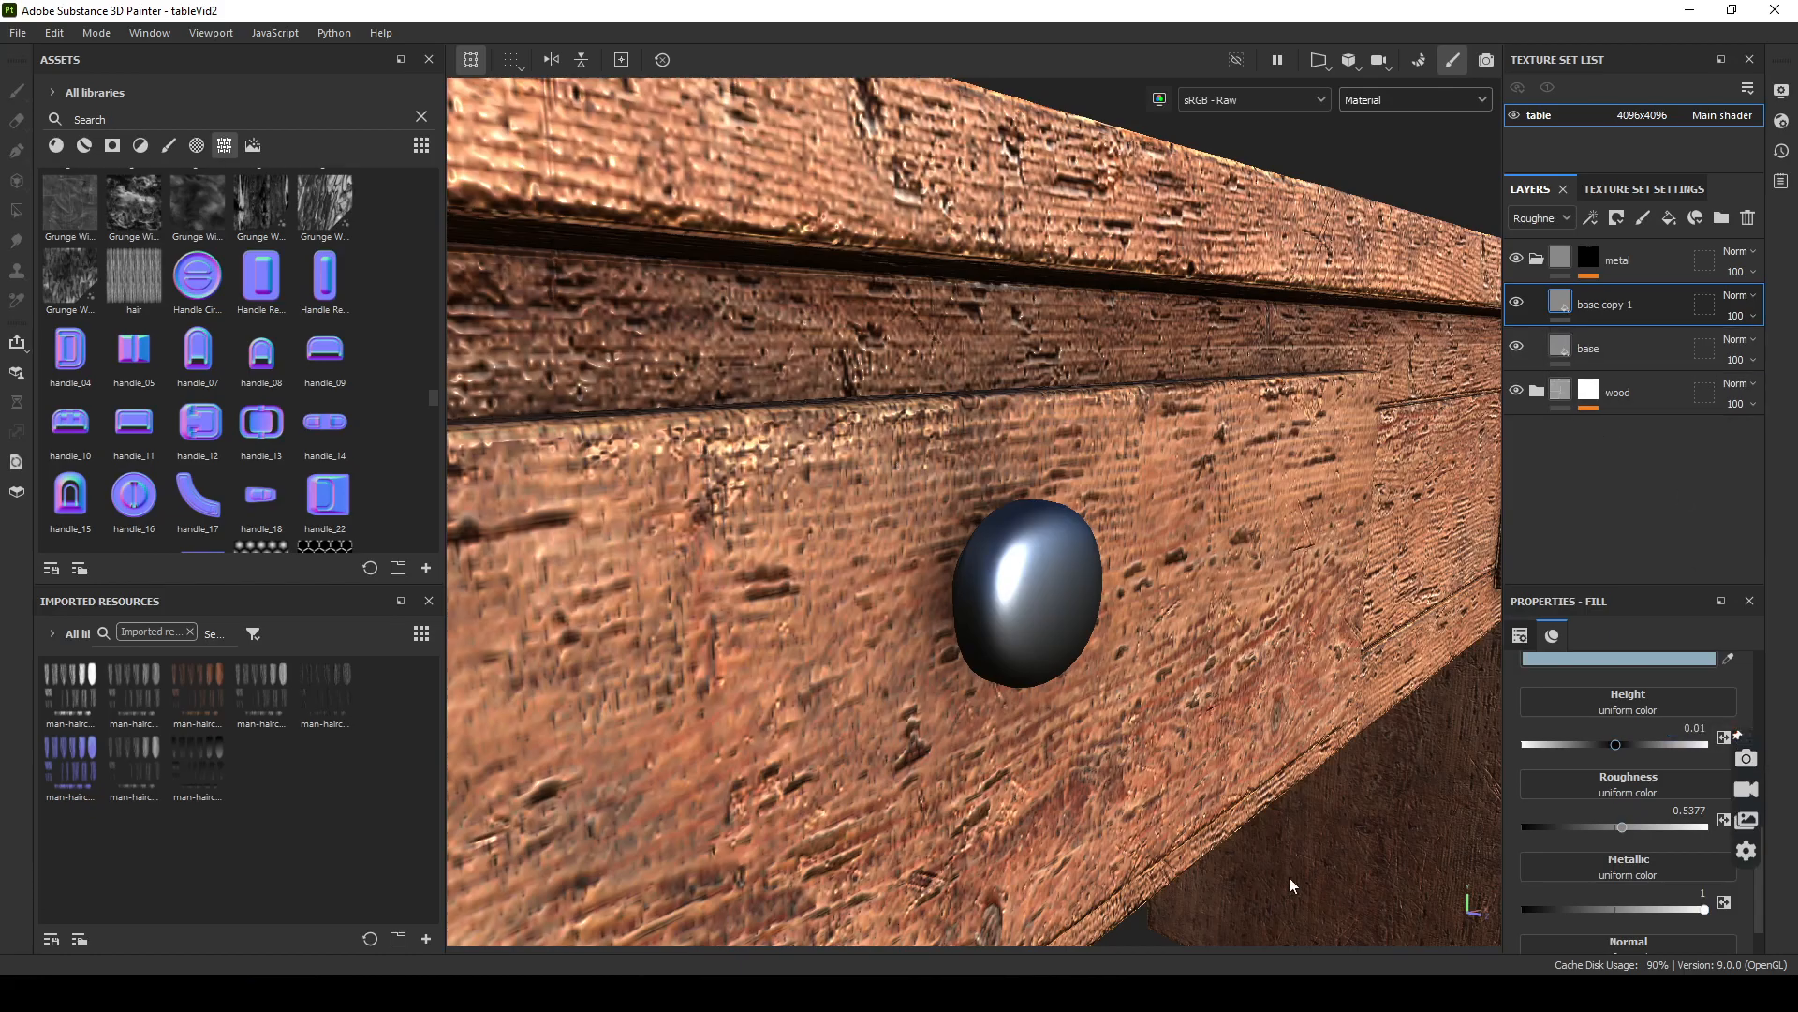
{"action": "left_click", "coordinate": [1625, 822]}
{"action": "left_click_drag", "start_coordinate": [1618, 824], "coordinate": [1600, 828]}
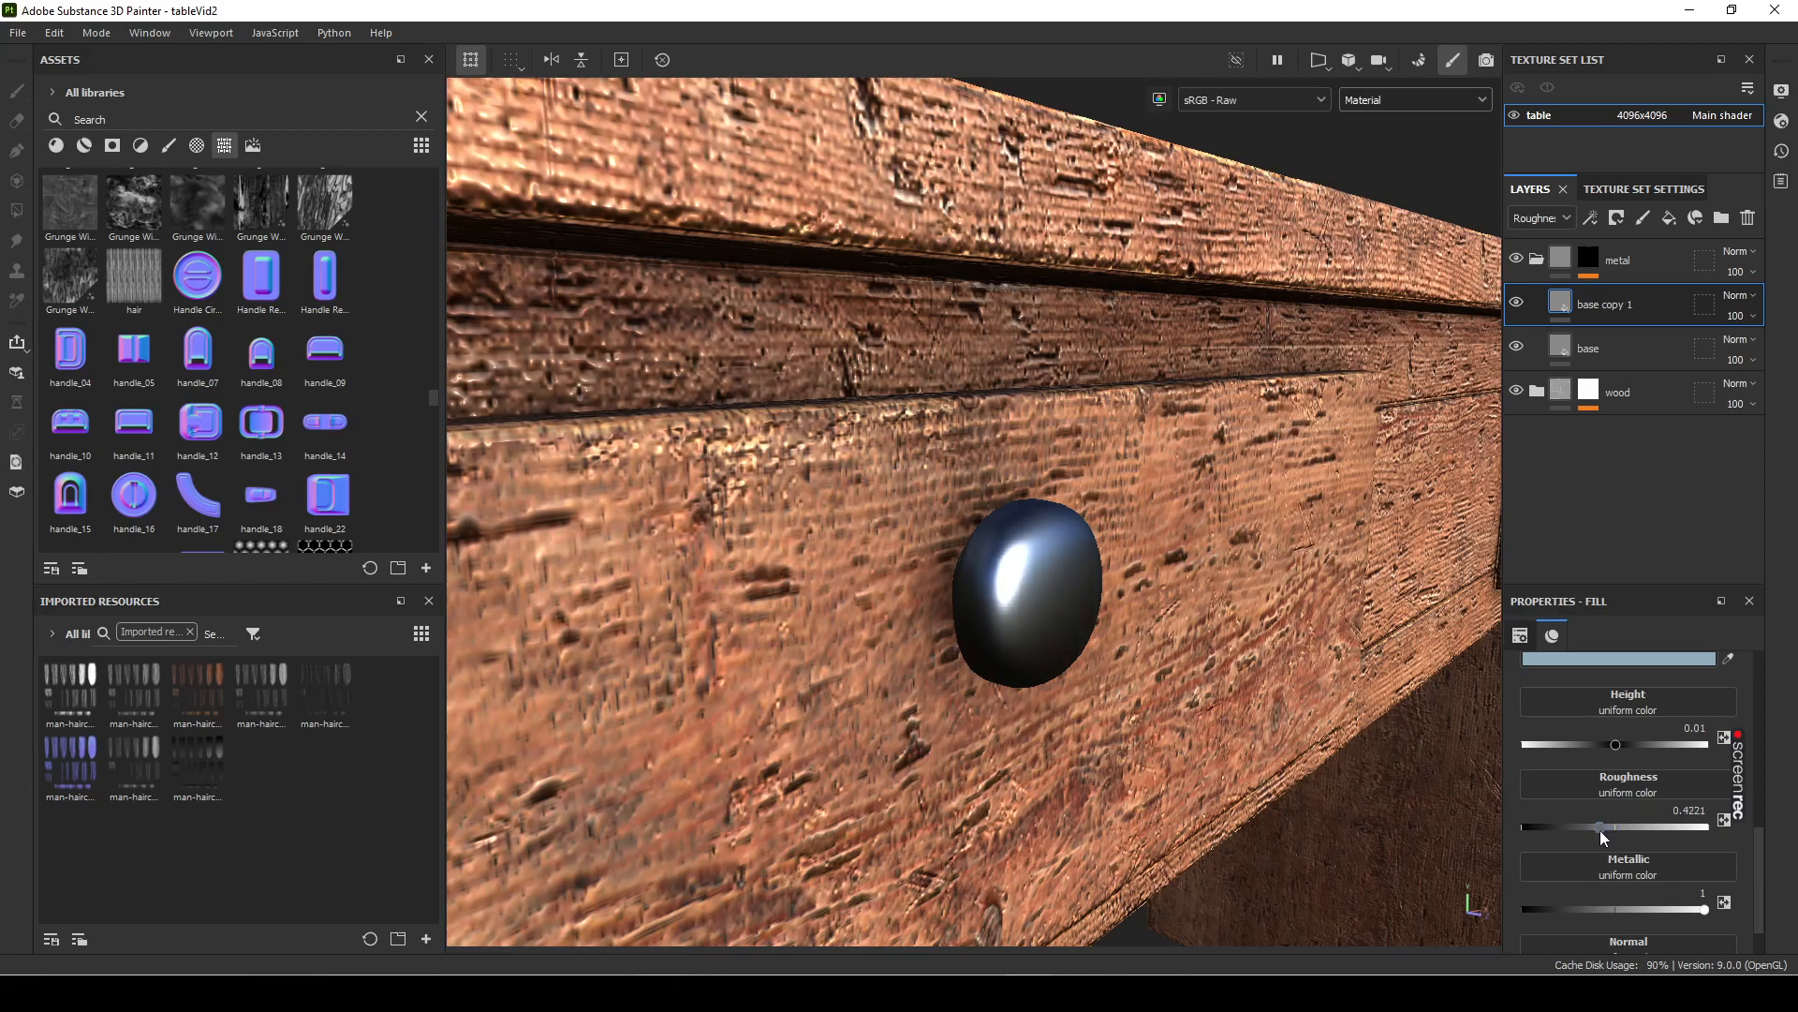
{"action": "mouse_move", "coordinate": [1750, 821]}
{"action": "scroll", "coordinate": [1696, 843], "scroll_direction": "up", "scroll_amount": 2}
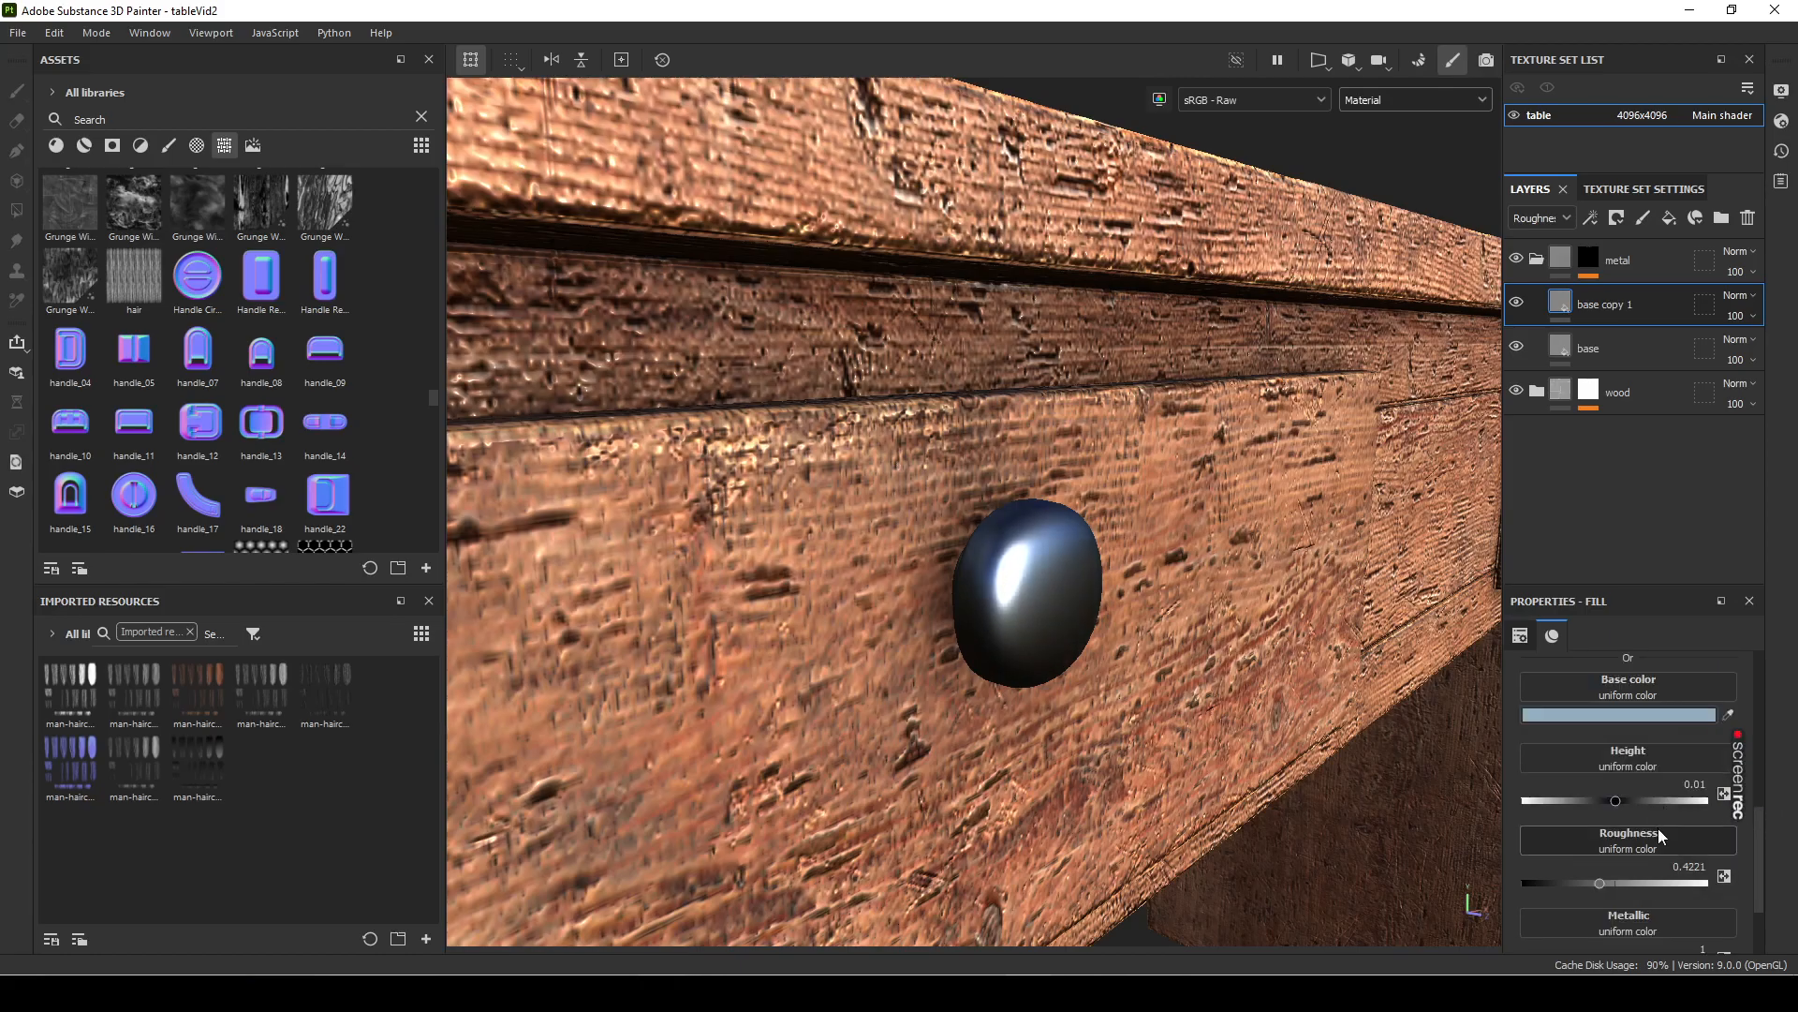
{"action": "left_click_drag", "start_coordinate": [1209, 542], "coordinate": [1158, 533], "text": "alt"}
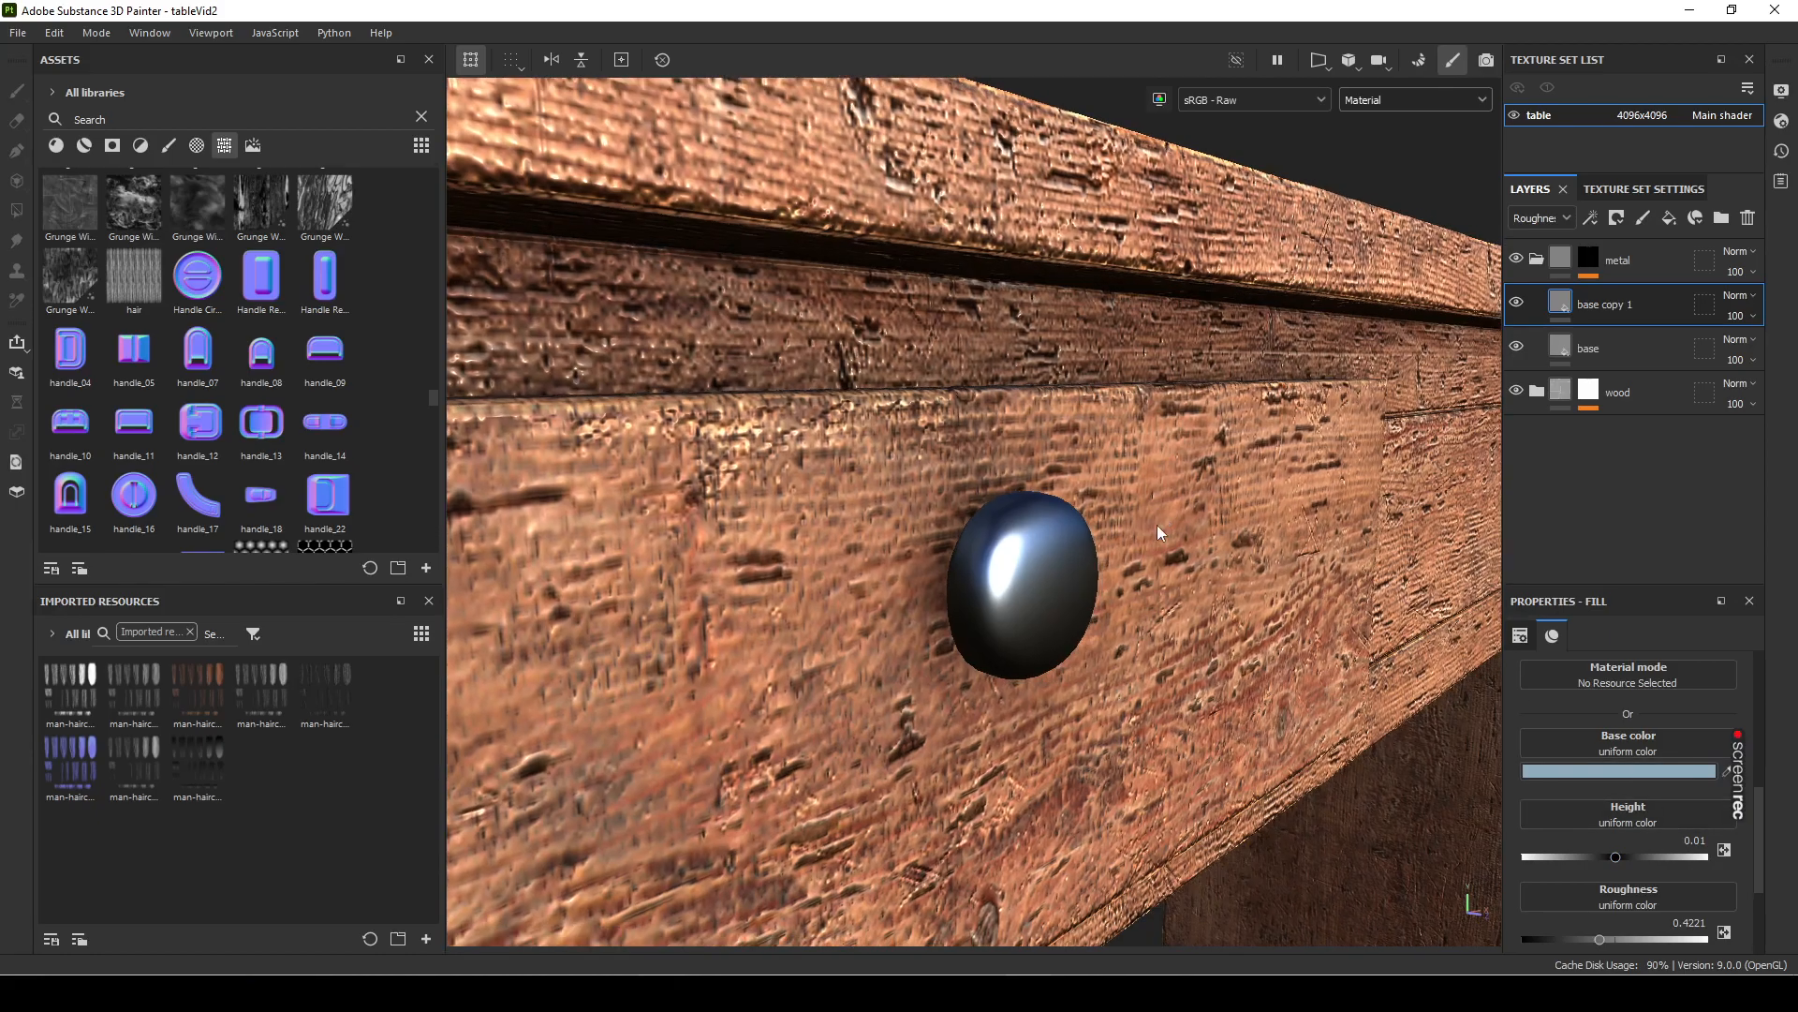
Step: Rename the base layer copy as feature and add a black mask to it
{"action": "double_click", "coordinate": [1604, 305]}
{"action": "type", "text": "feature"}
{"action": "key", "text": "Return"}
{"action": "right_click", "coordinate": [1560, 300]}
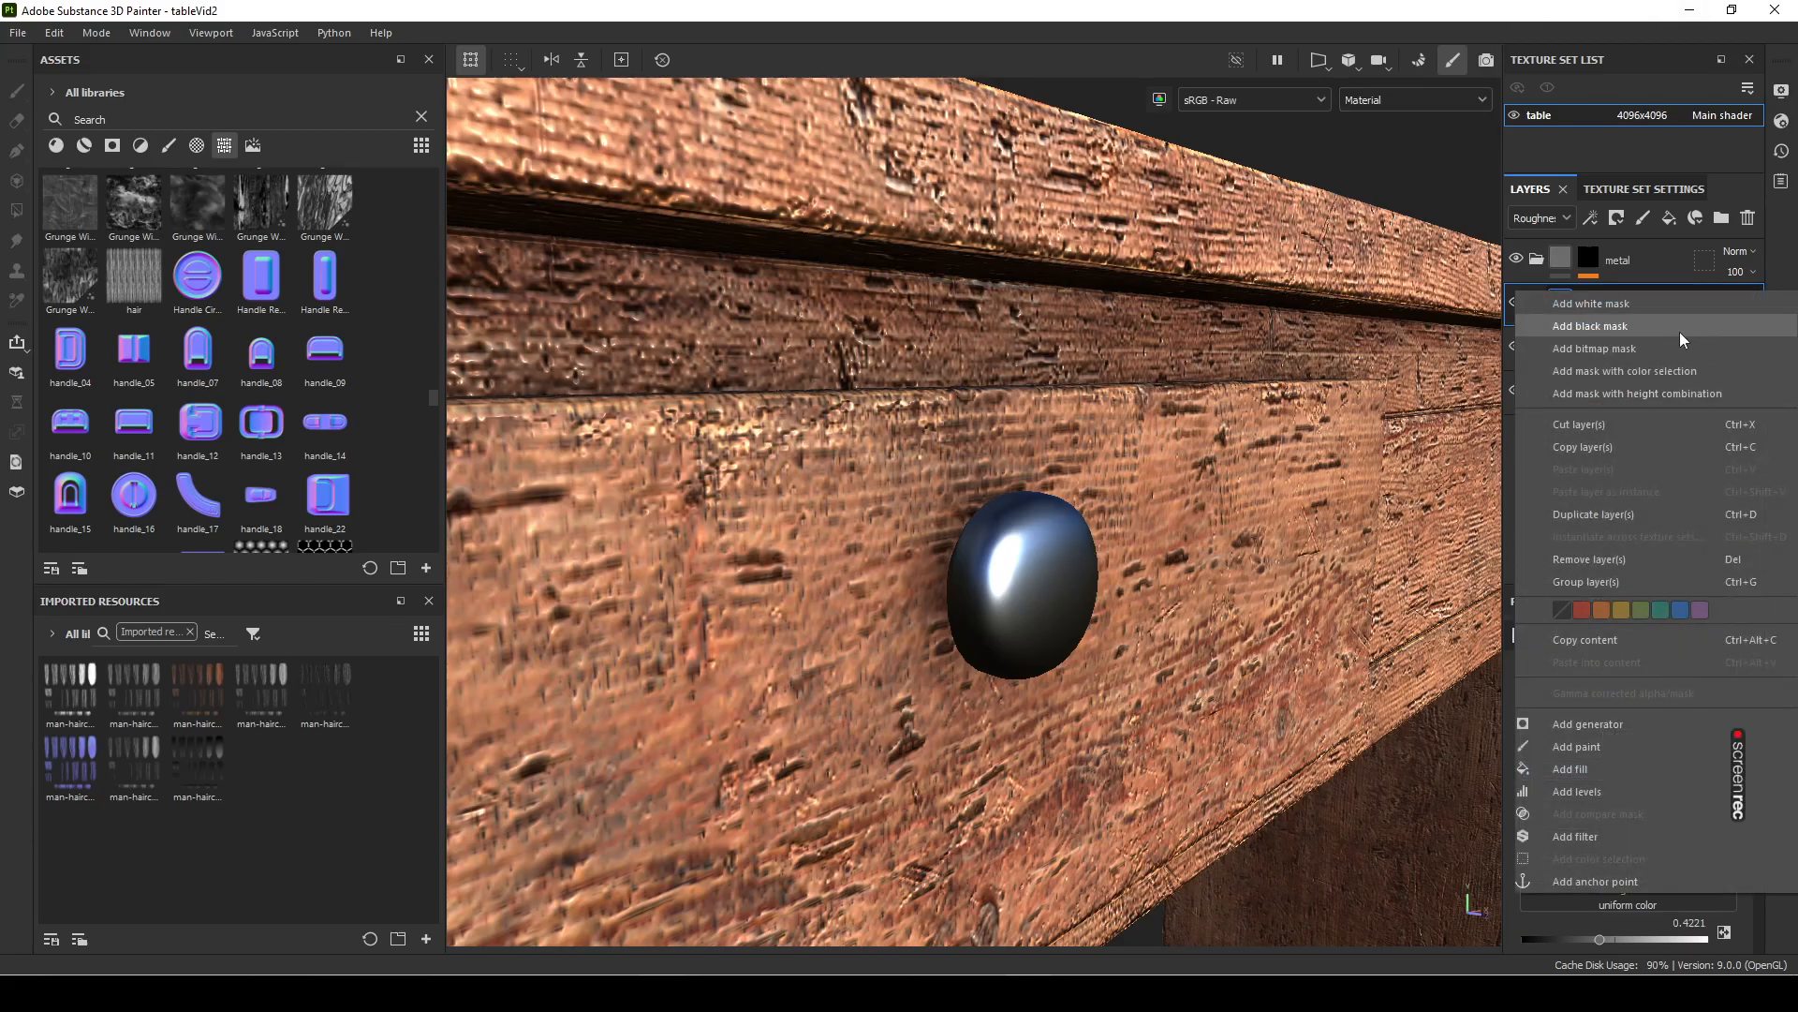
{"action": "left_click", "coordinate": [1633, 323]}
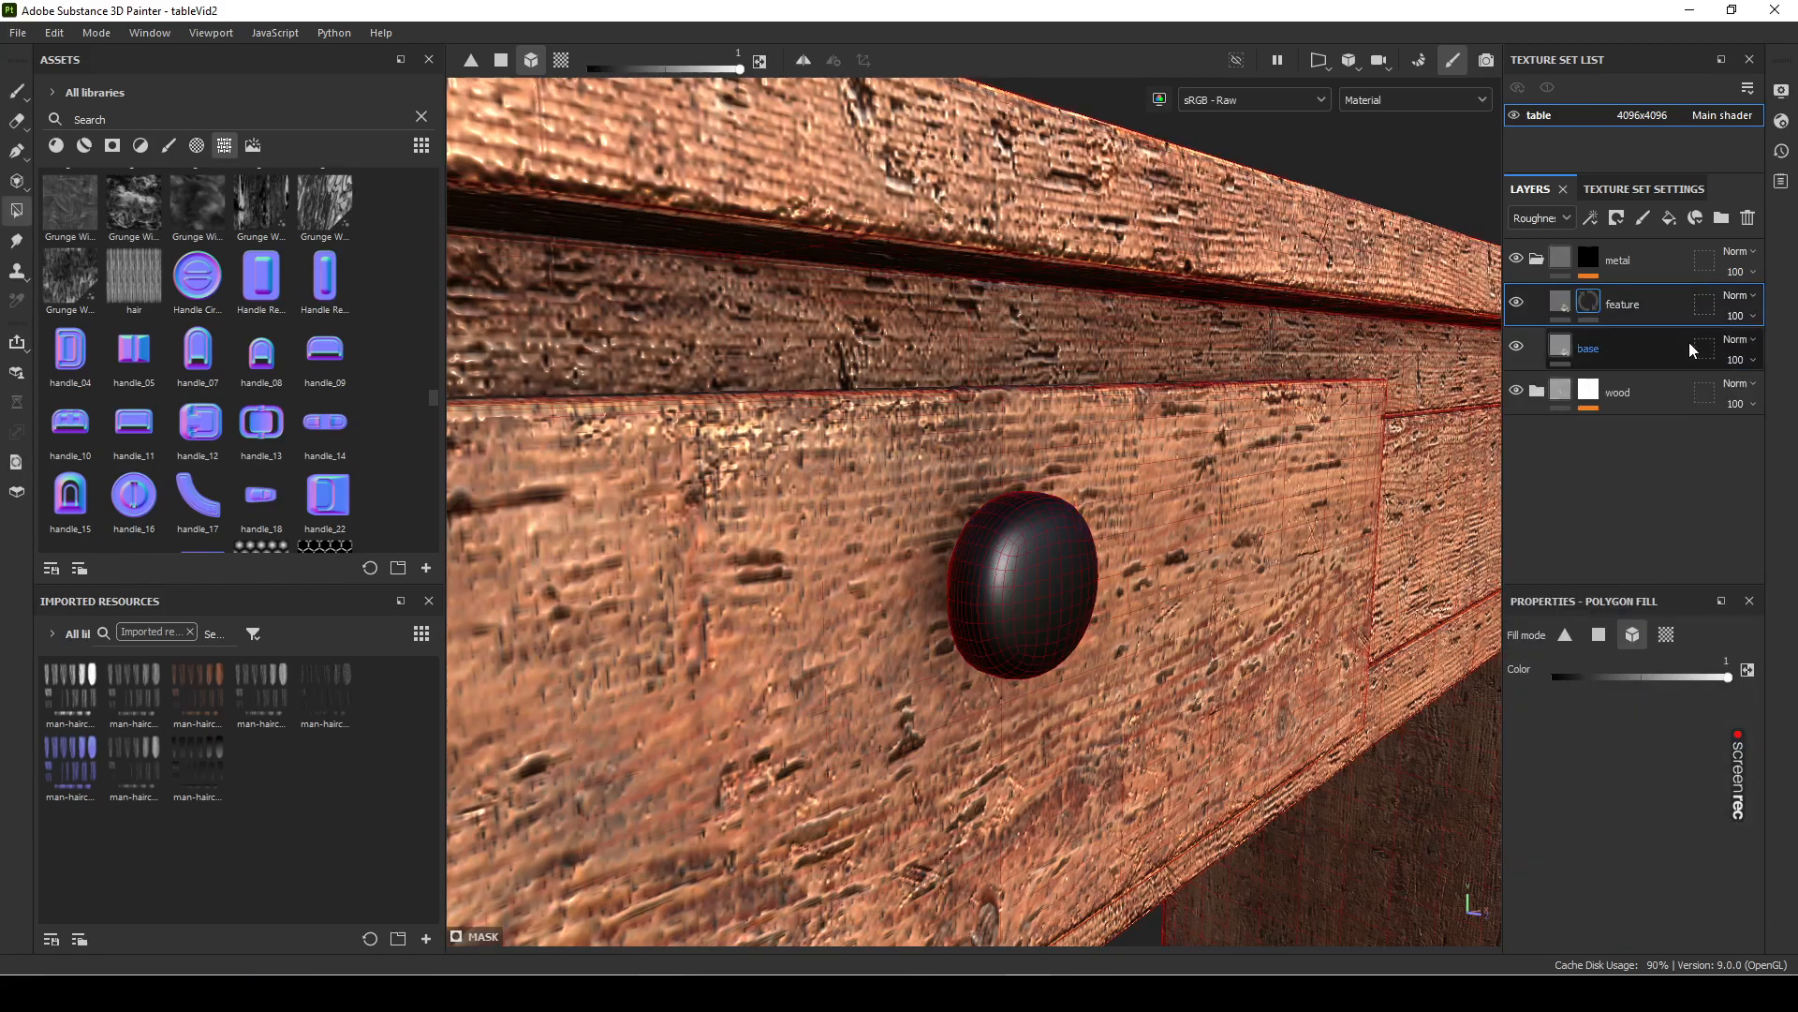
Step: Add a fill effect to the feature layer's mask and give the asset library more height to browse the grunge textures
{"action": "right_click", "coordinate": [1590, 305]}
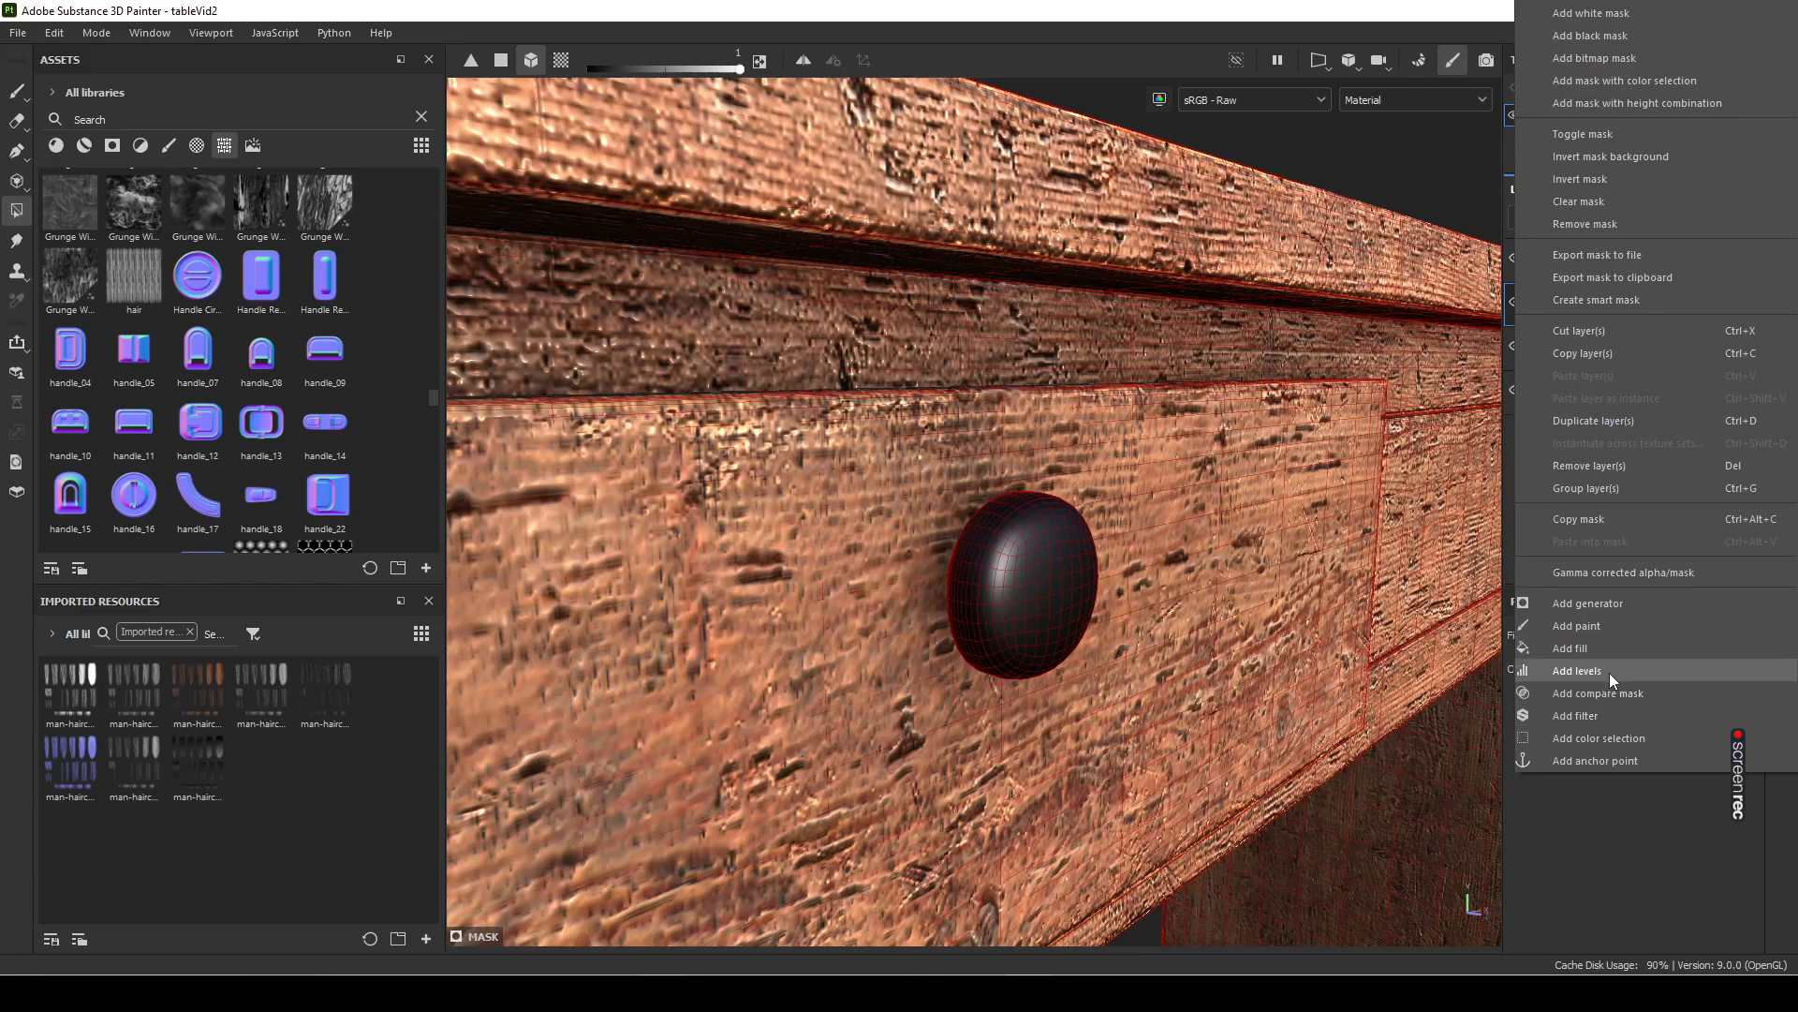
{"action": "left_click", "coordinate": [1607, 648]}
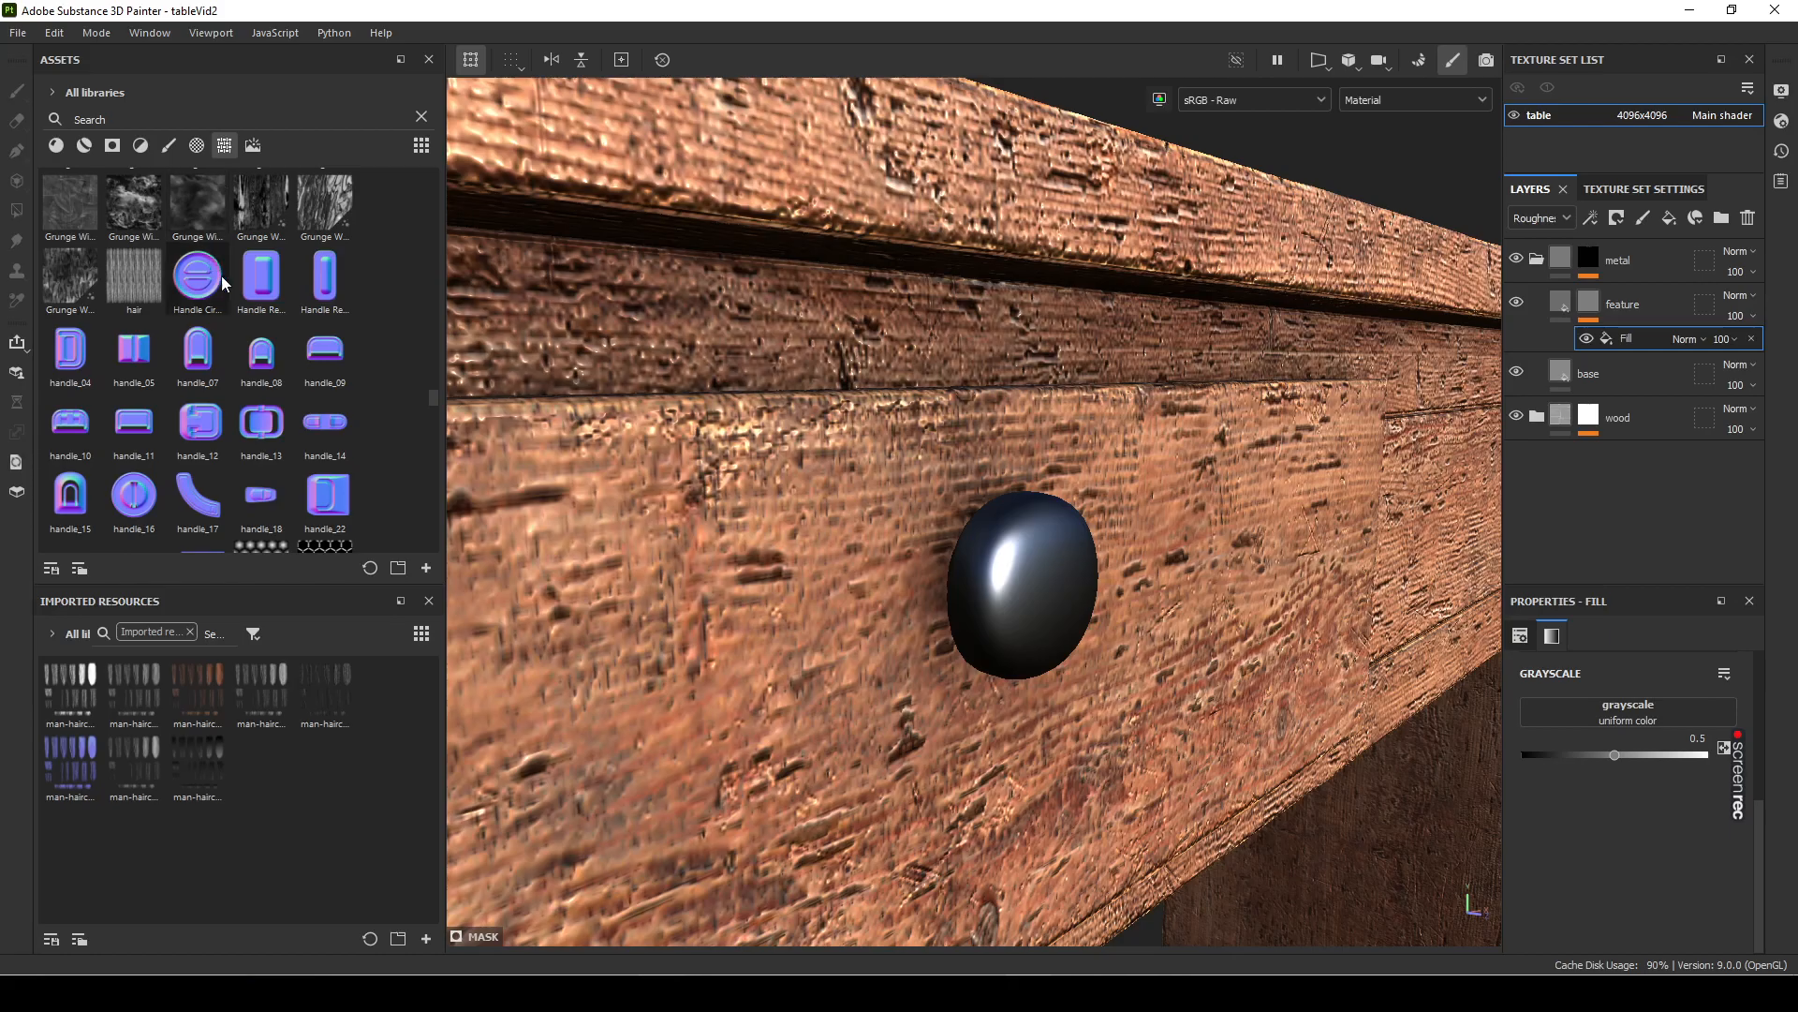
{"action": "scroll", "coordinate": [281, 440], "scroll_direction": "up", "scroll_amount": 5}
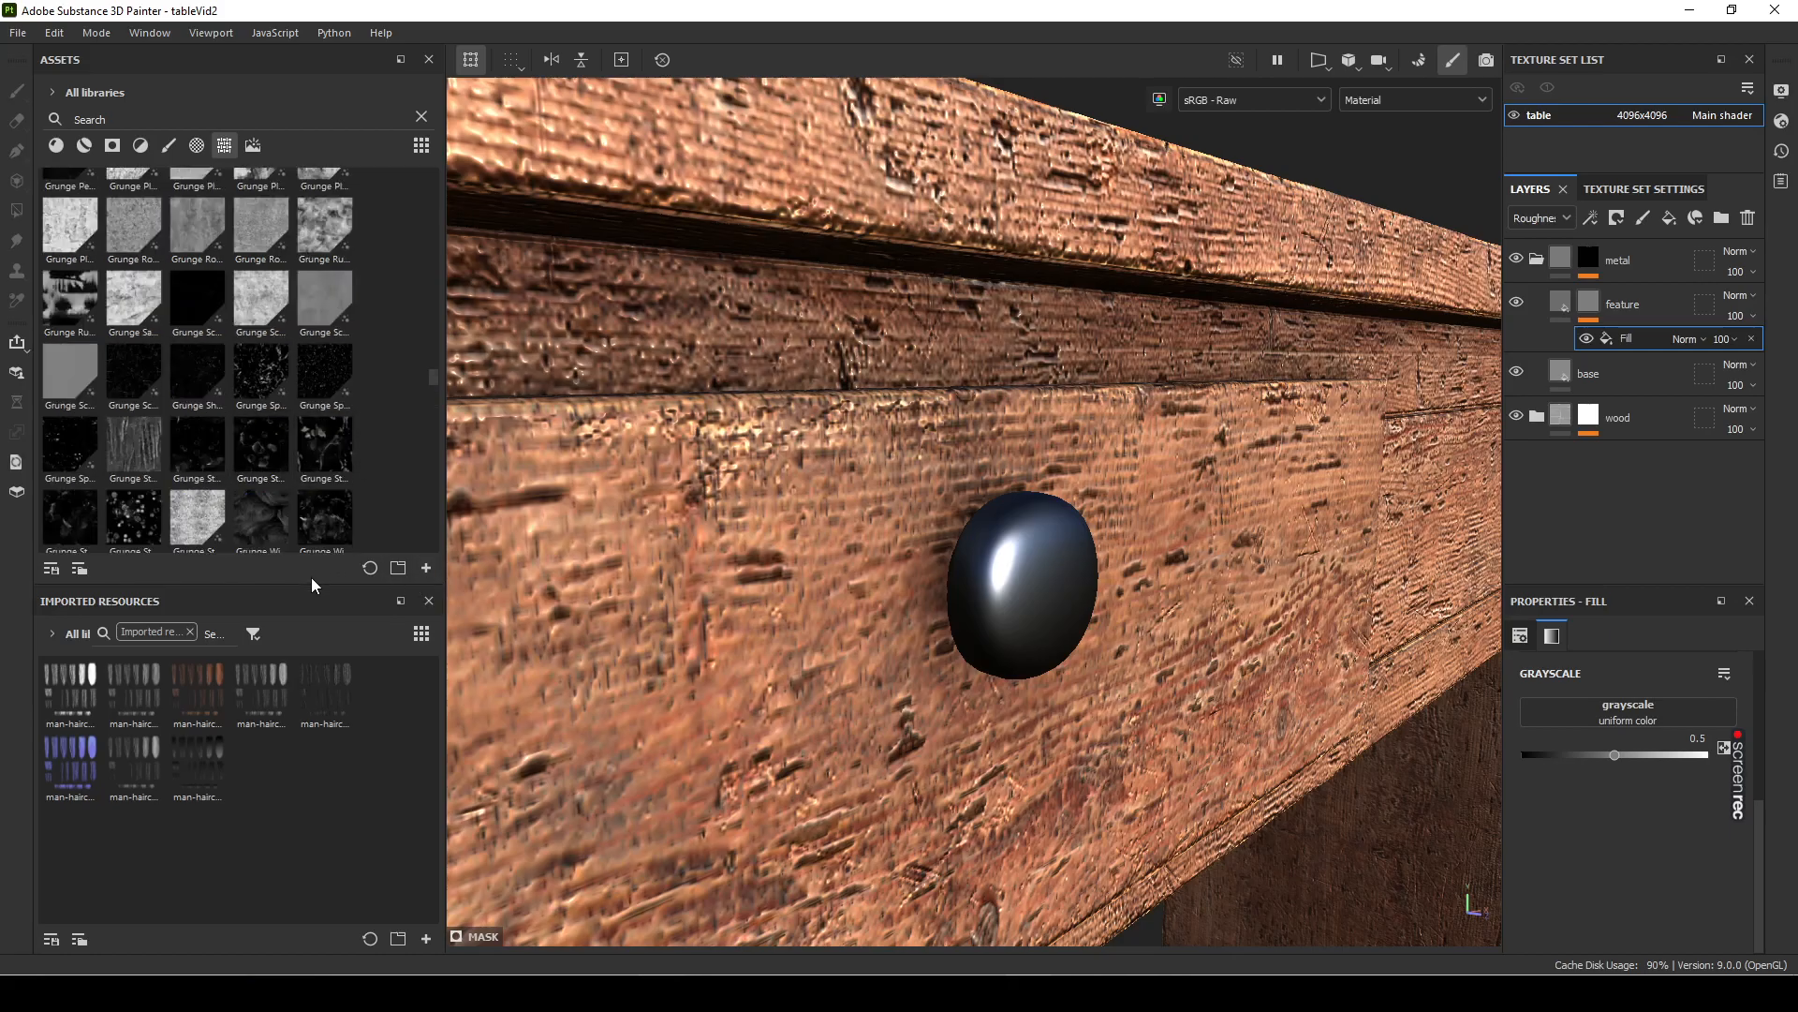
{"action": "left_click_drag", "start_coordinate": [314, 588], "coordinate": [370, 883]}
{"action": "scroll", "coordinate": [342, 459], "scroll_direction": "up", "scroll_amount": 3}
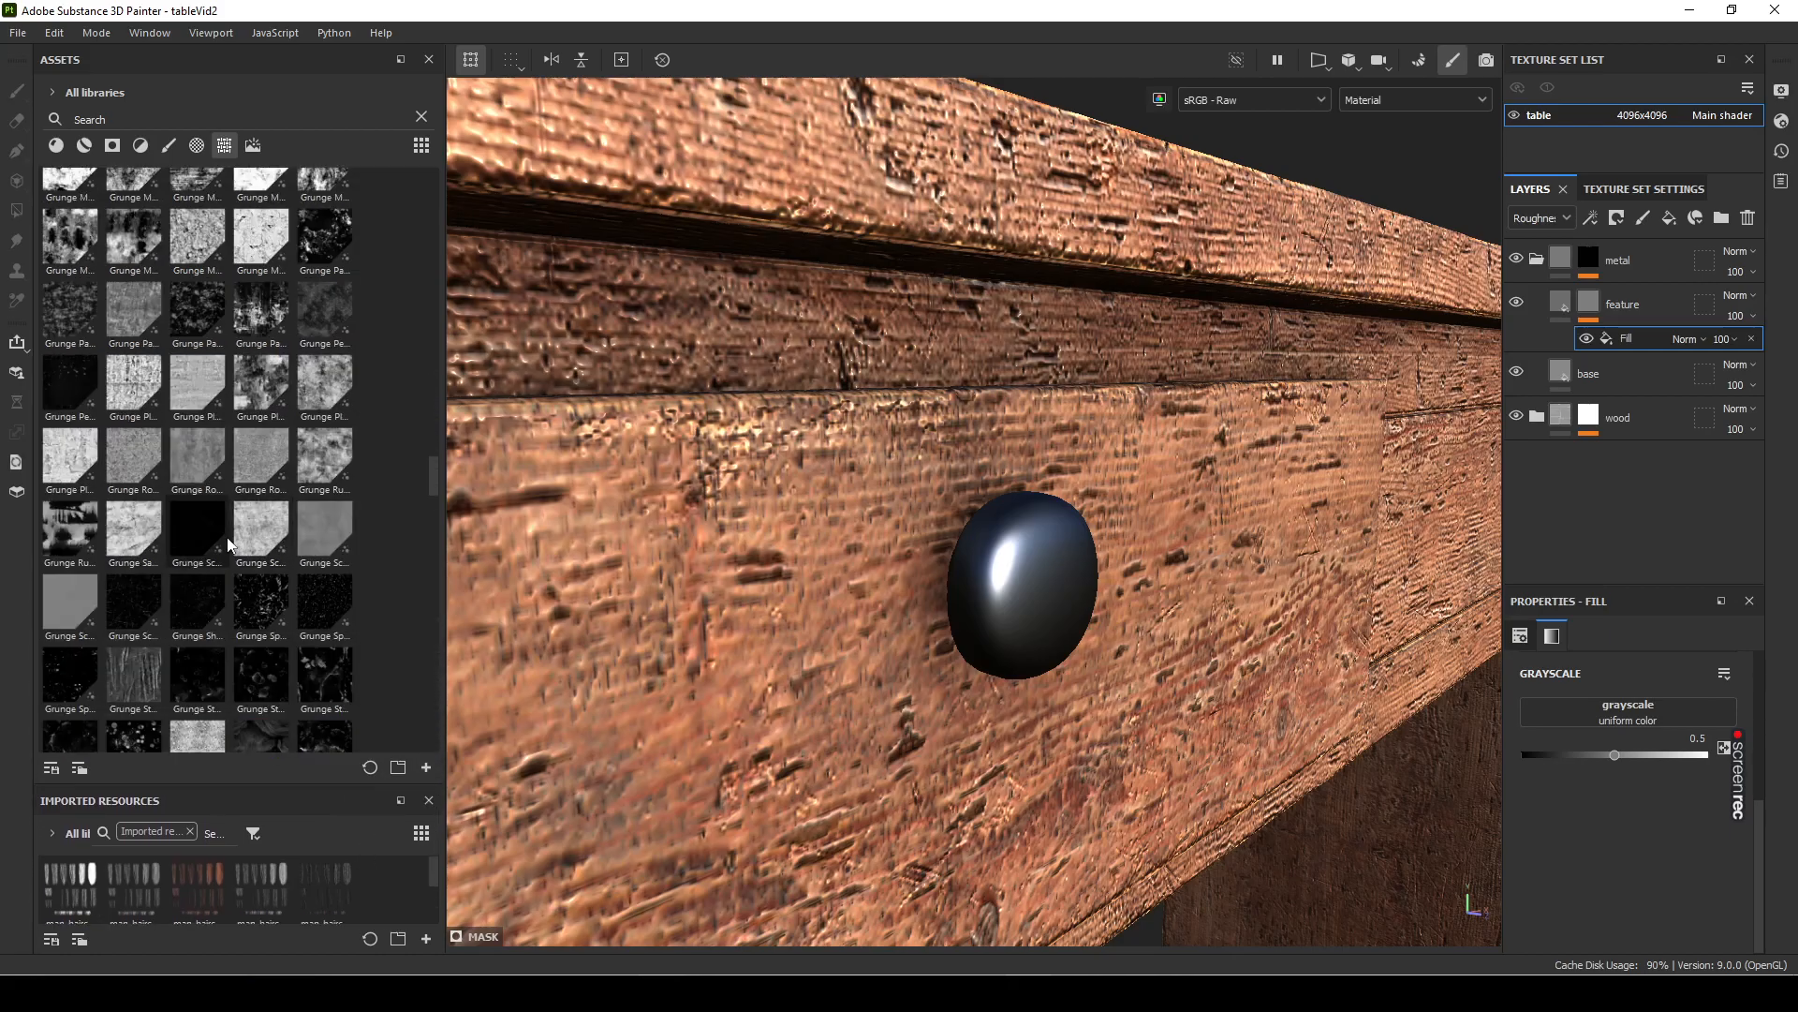
{"action": "scroll", "coordinate": [342, 459], "scroll_direction": "up", "scroll_amount": 3}
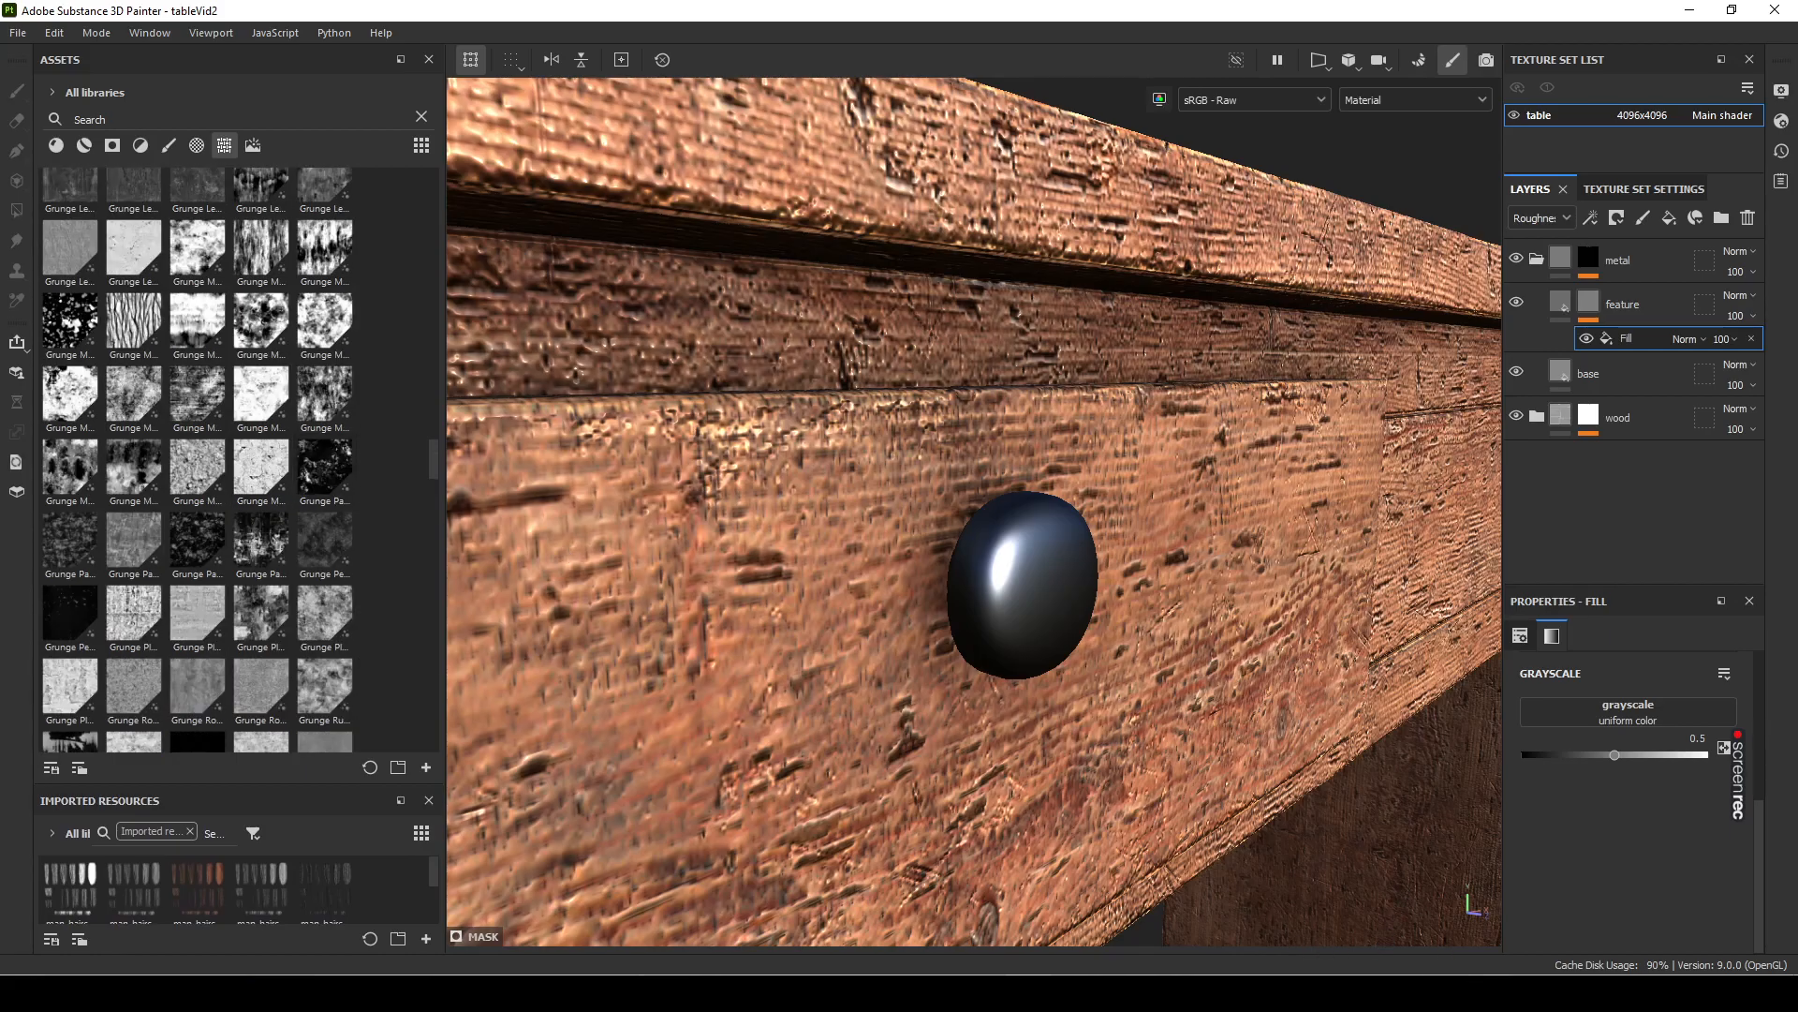
Step: Bring up the handle photo and inspect its surface pattern at 226% zoom, returning to Substance 3D Painter when done
{"action": "left_click", "coordinate": [1487, 993]}
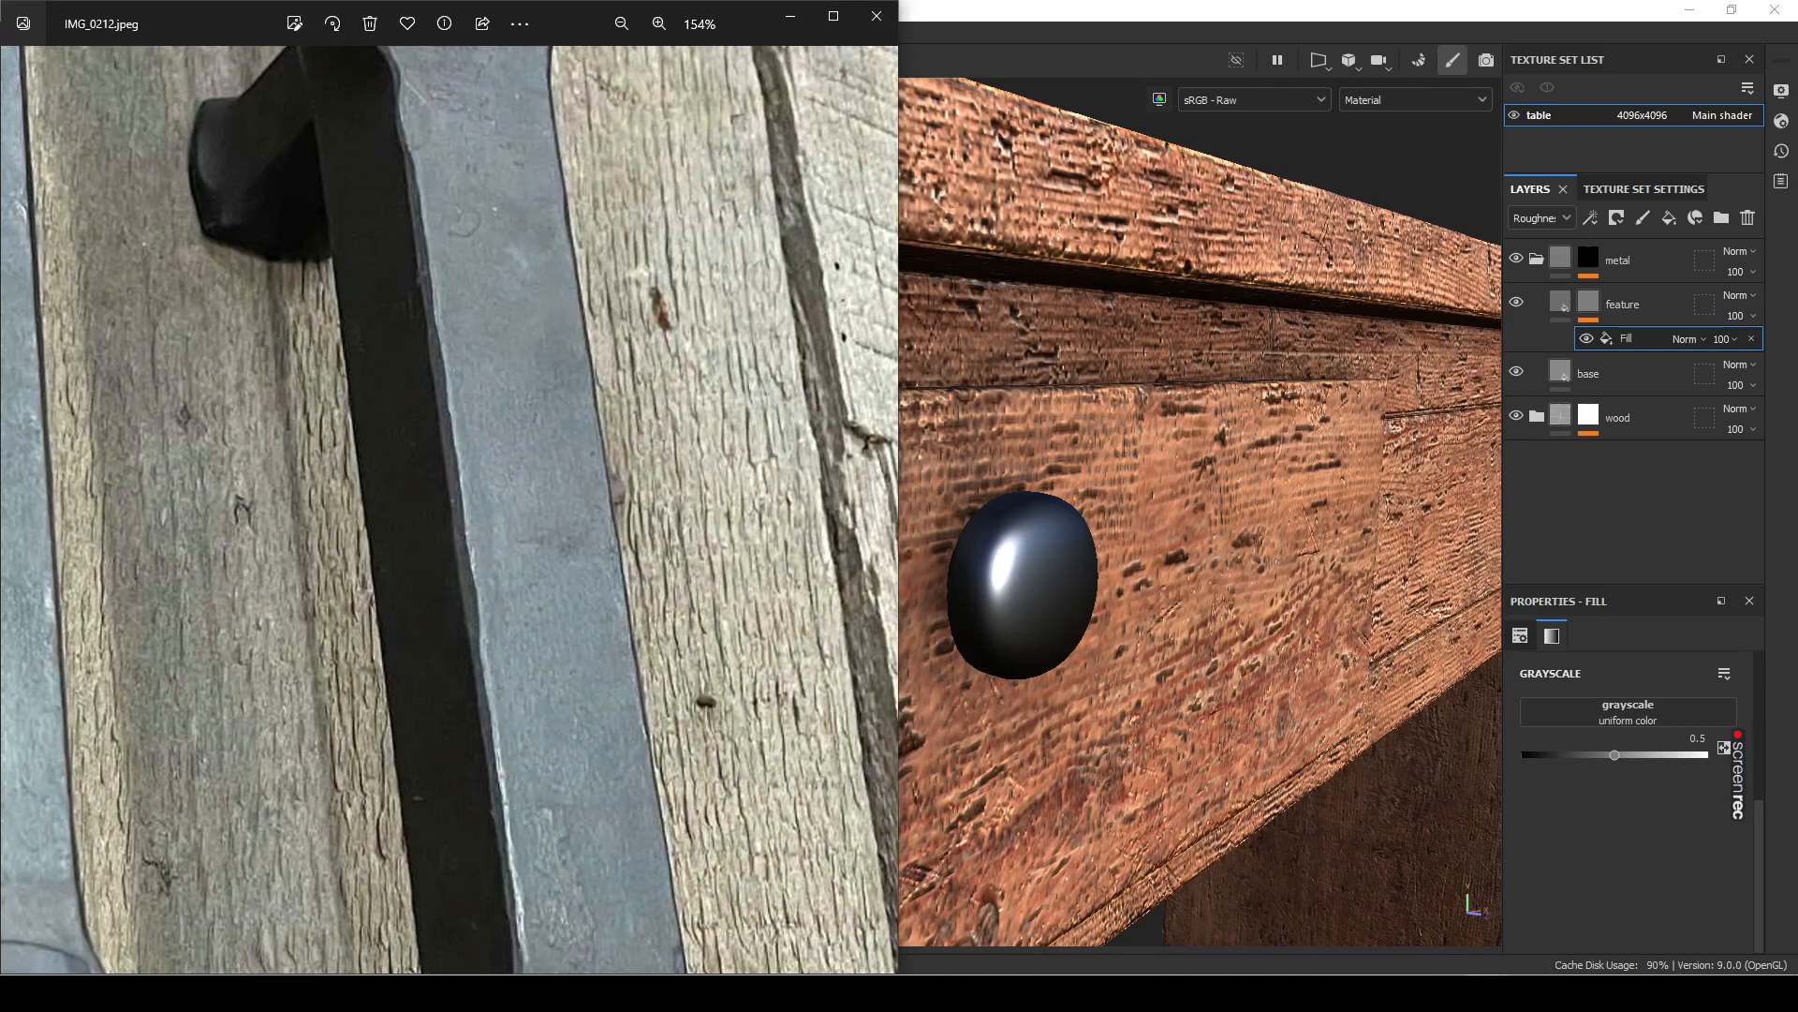
{"action": "scroll", "coordinate": [578, 525], "scroll_direction": "up", "scroll_amount": 1}
{"action": "scroll", "coordinate": [599, 633], "scroll_direction": "up", "scroll_amount": 1}
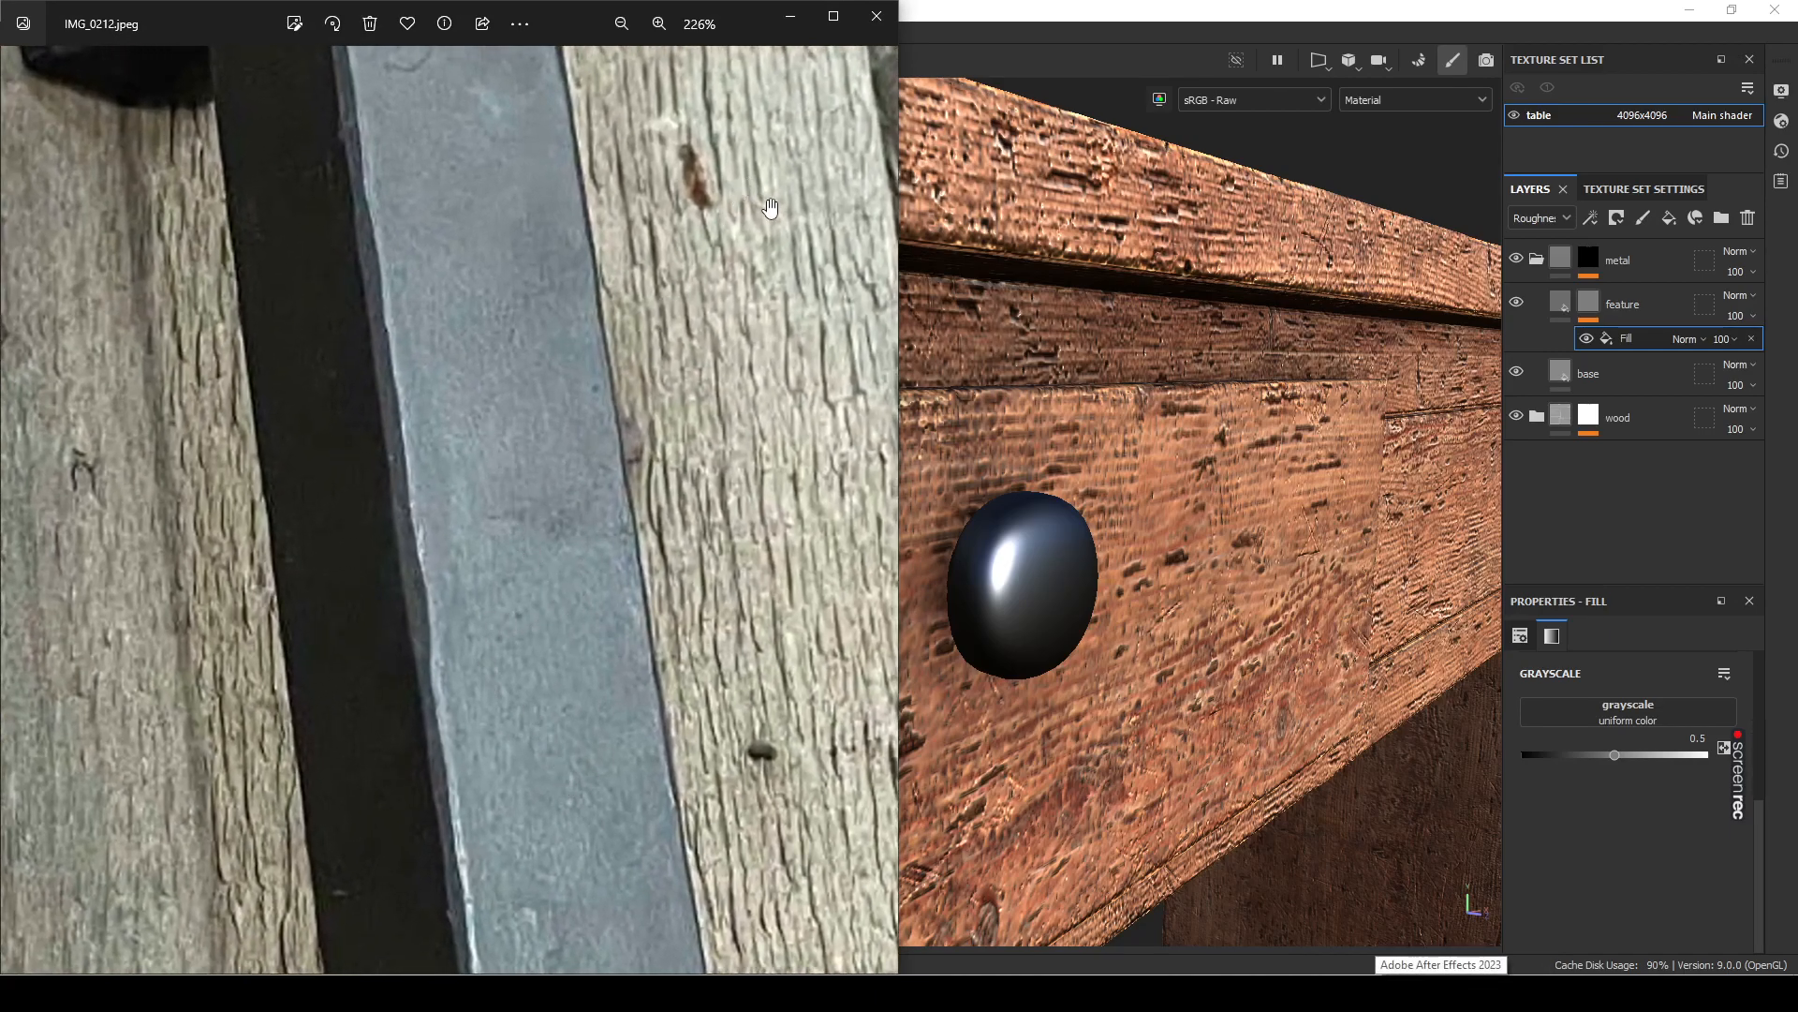
{"action": "left_click", "coordinate": [792, 20]}
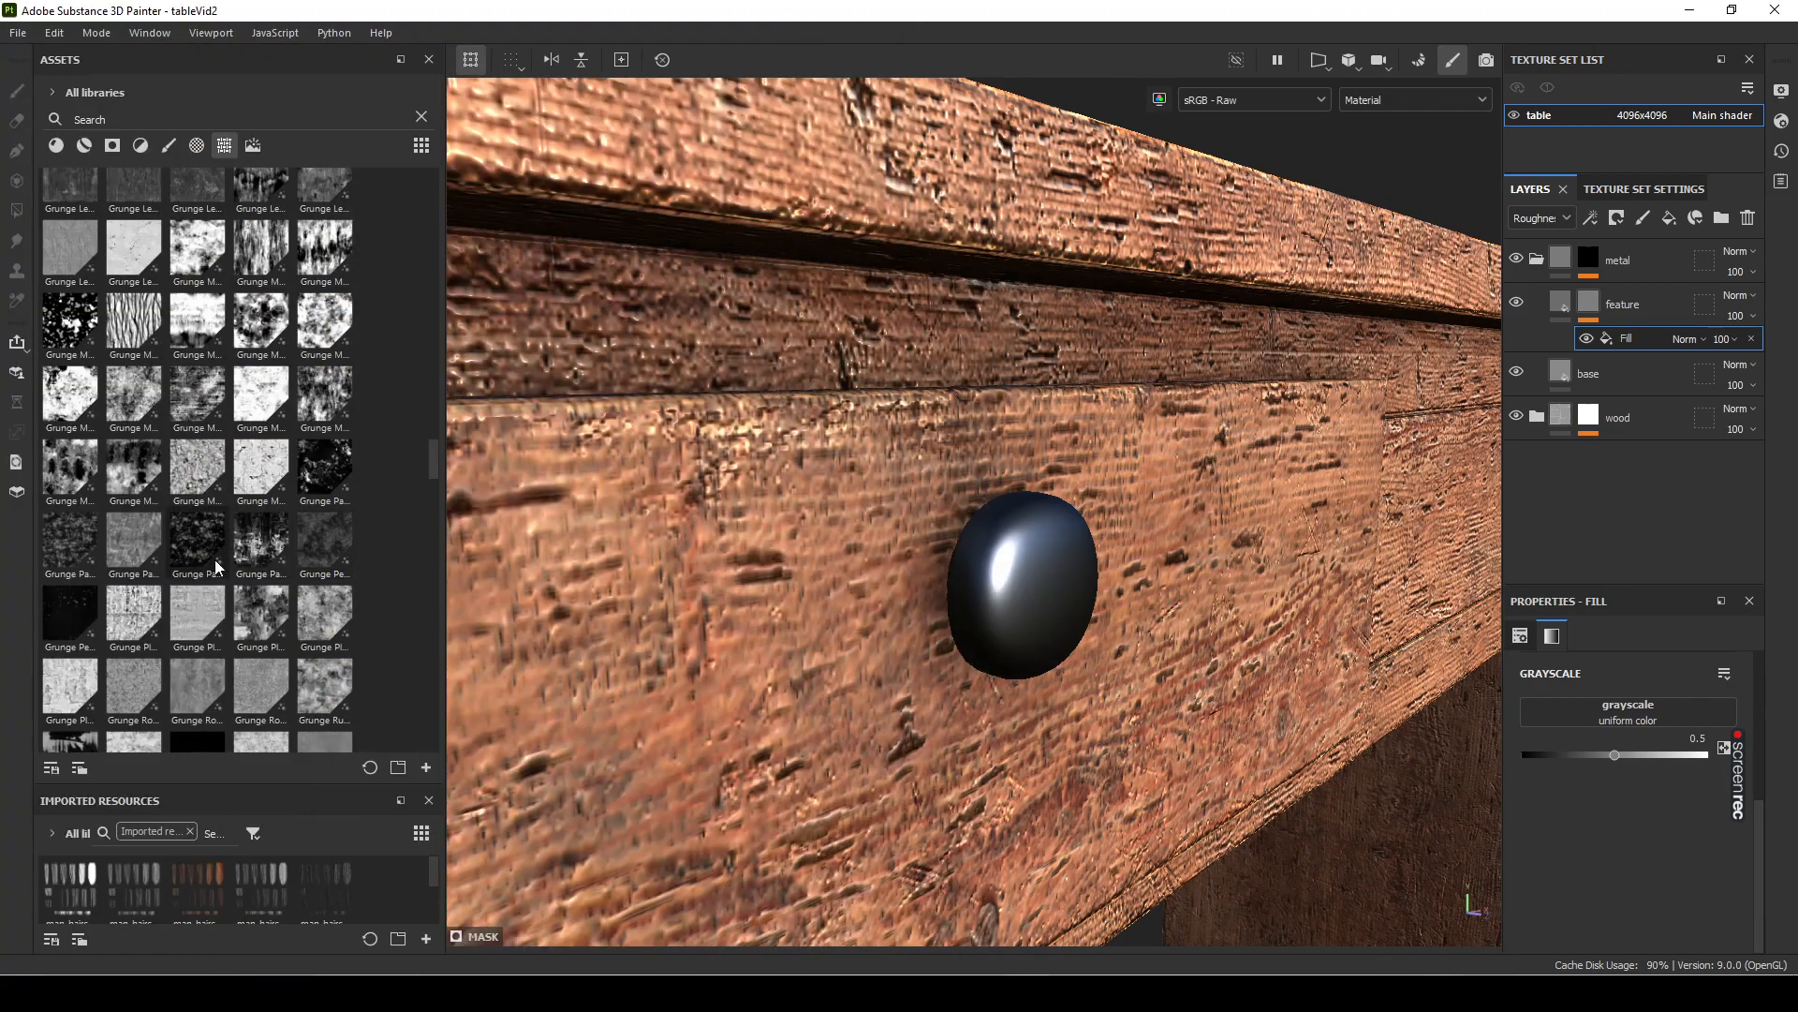
Step: Switch the asset thumbnails to large size and preview the 3D Perlin Noise Fractal texture for the feature mask
{"action": "mouse_move", "coordinate": [216, 565]}
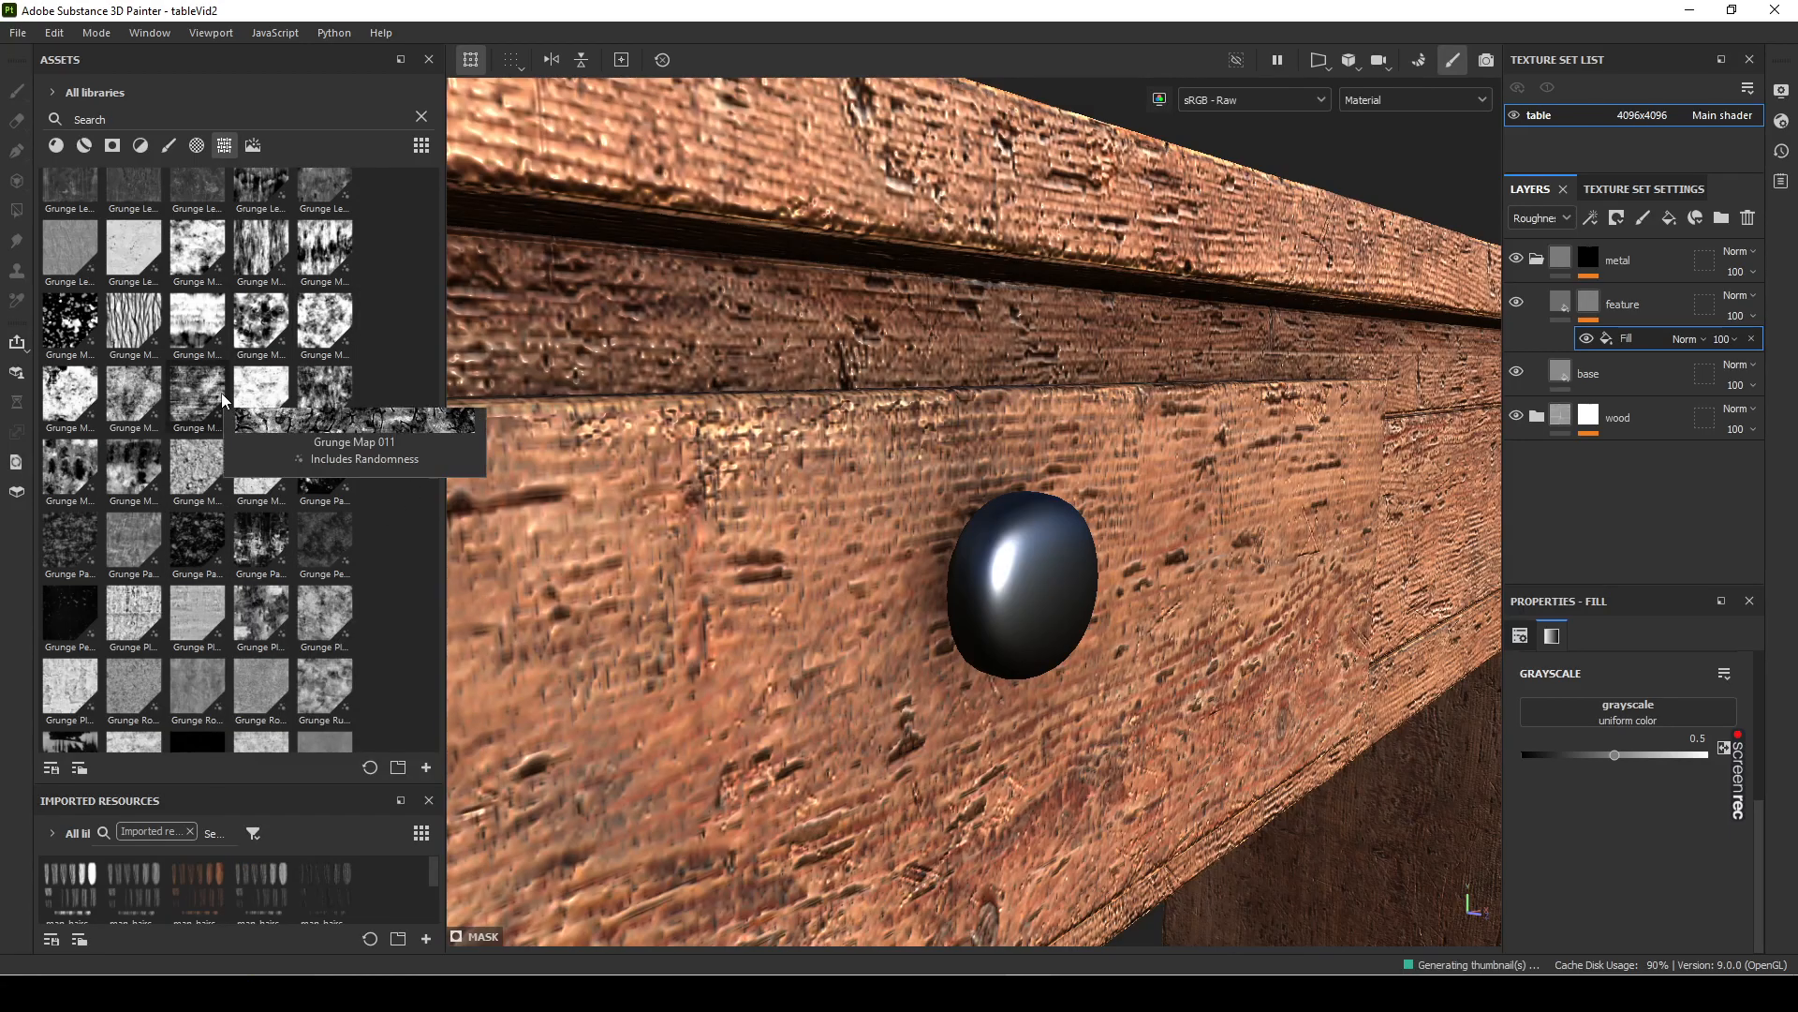
{"action": "left_click", "coordinate": [422, 145]}
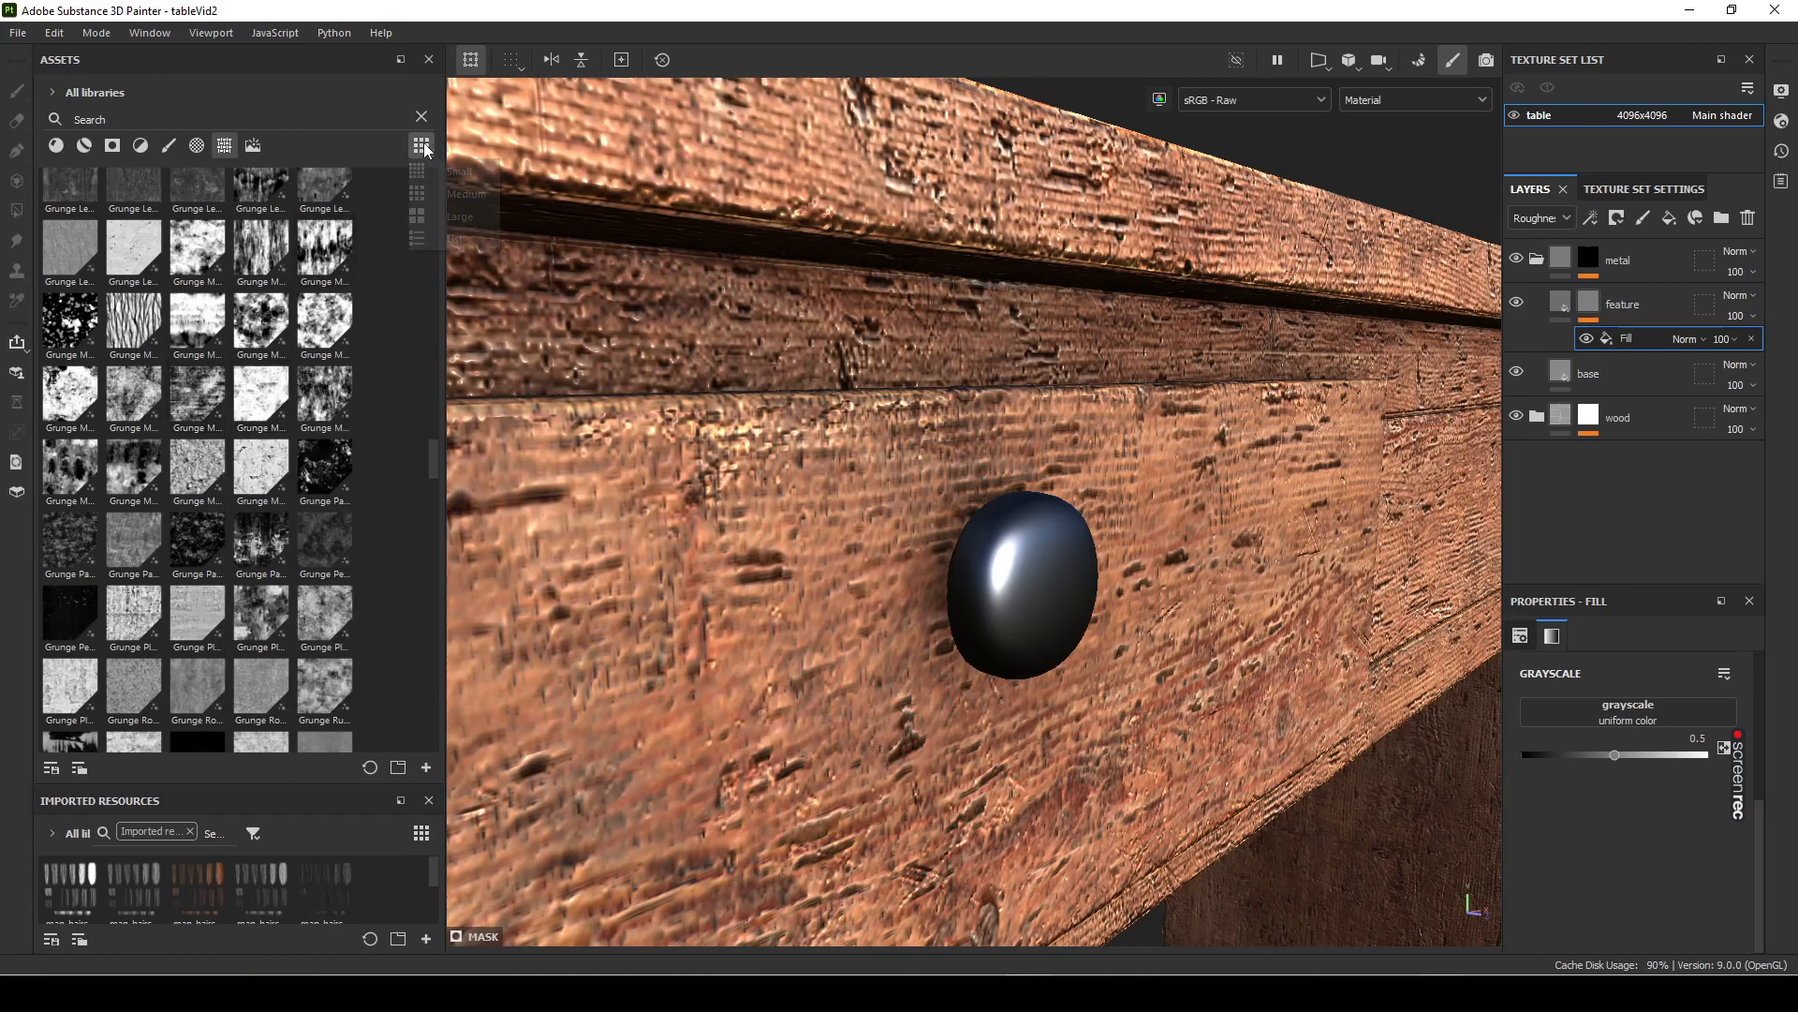
{"action": "left_click", "coordinate": [474, 222]}
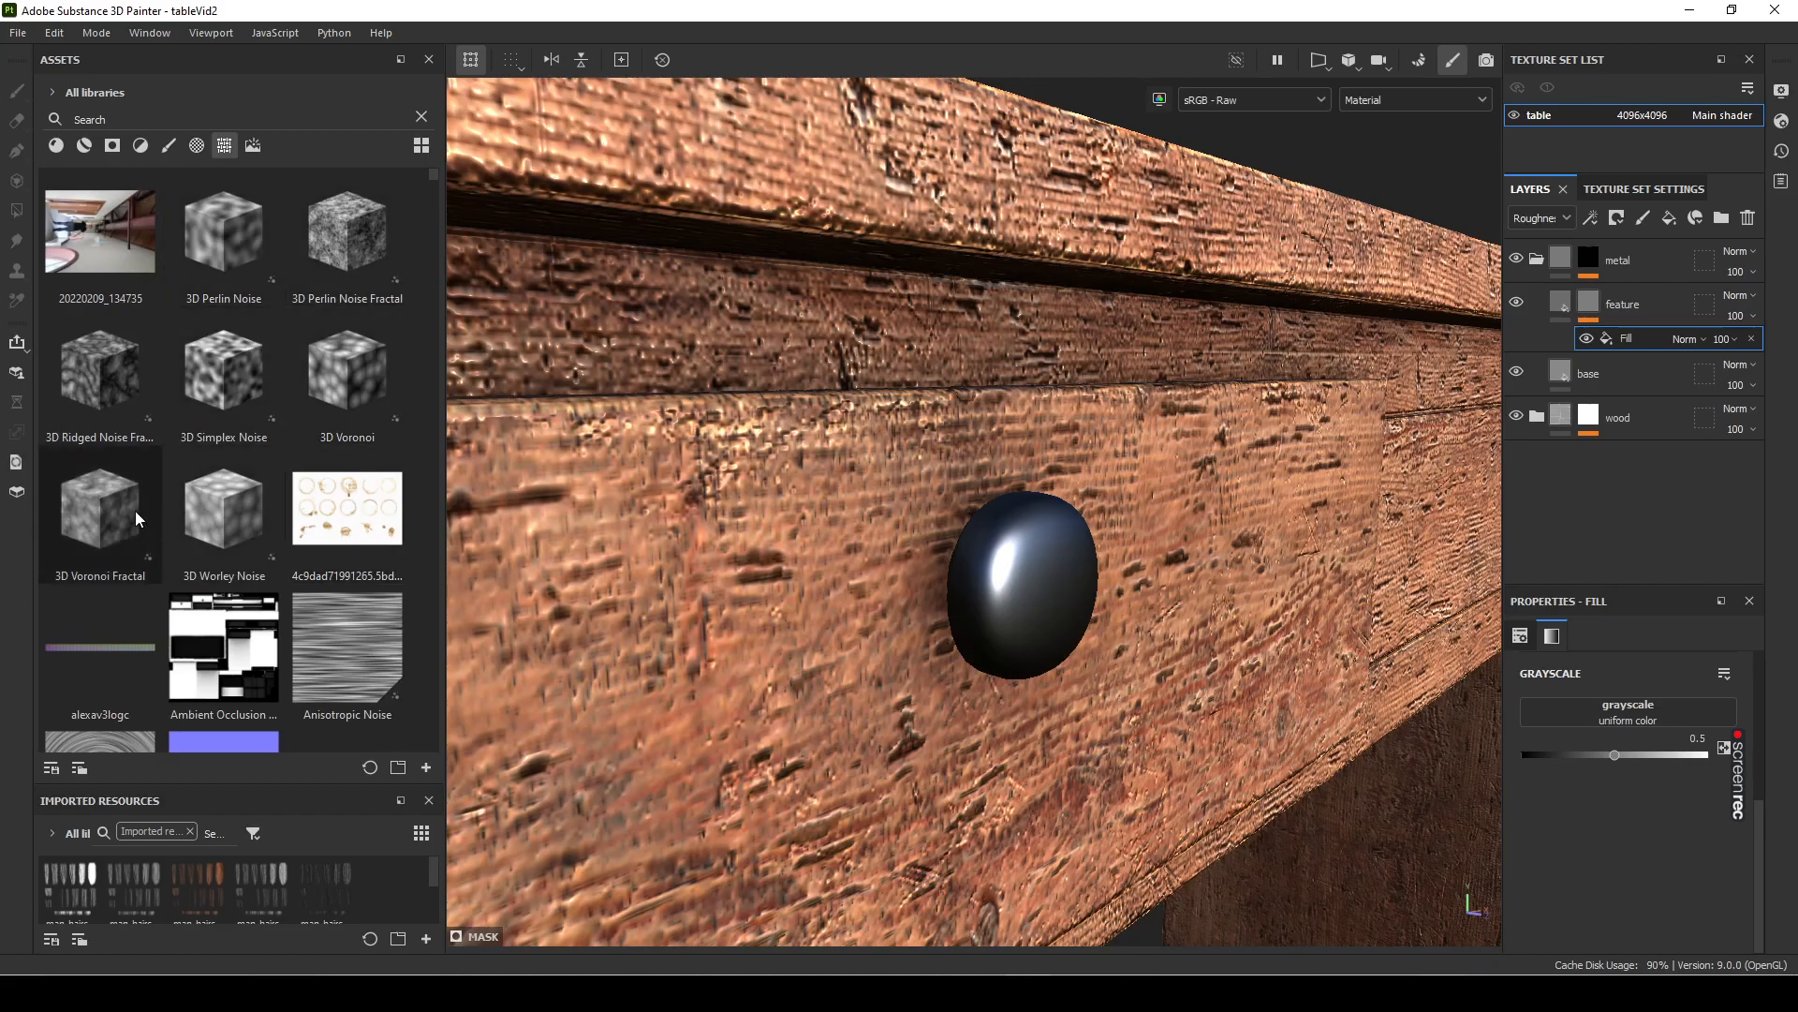
{"action": "mouse_move", "coordinate": [369, 259]}
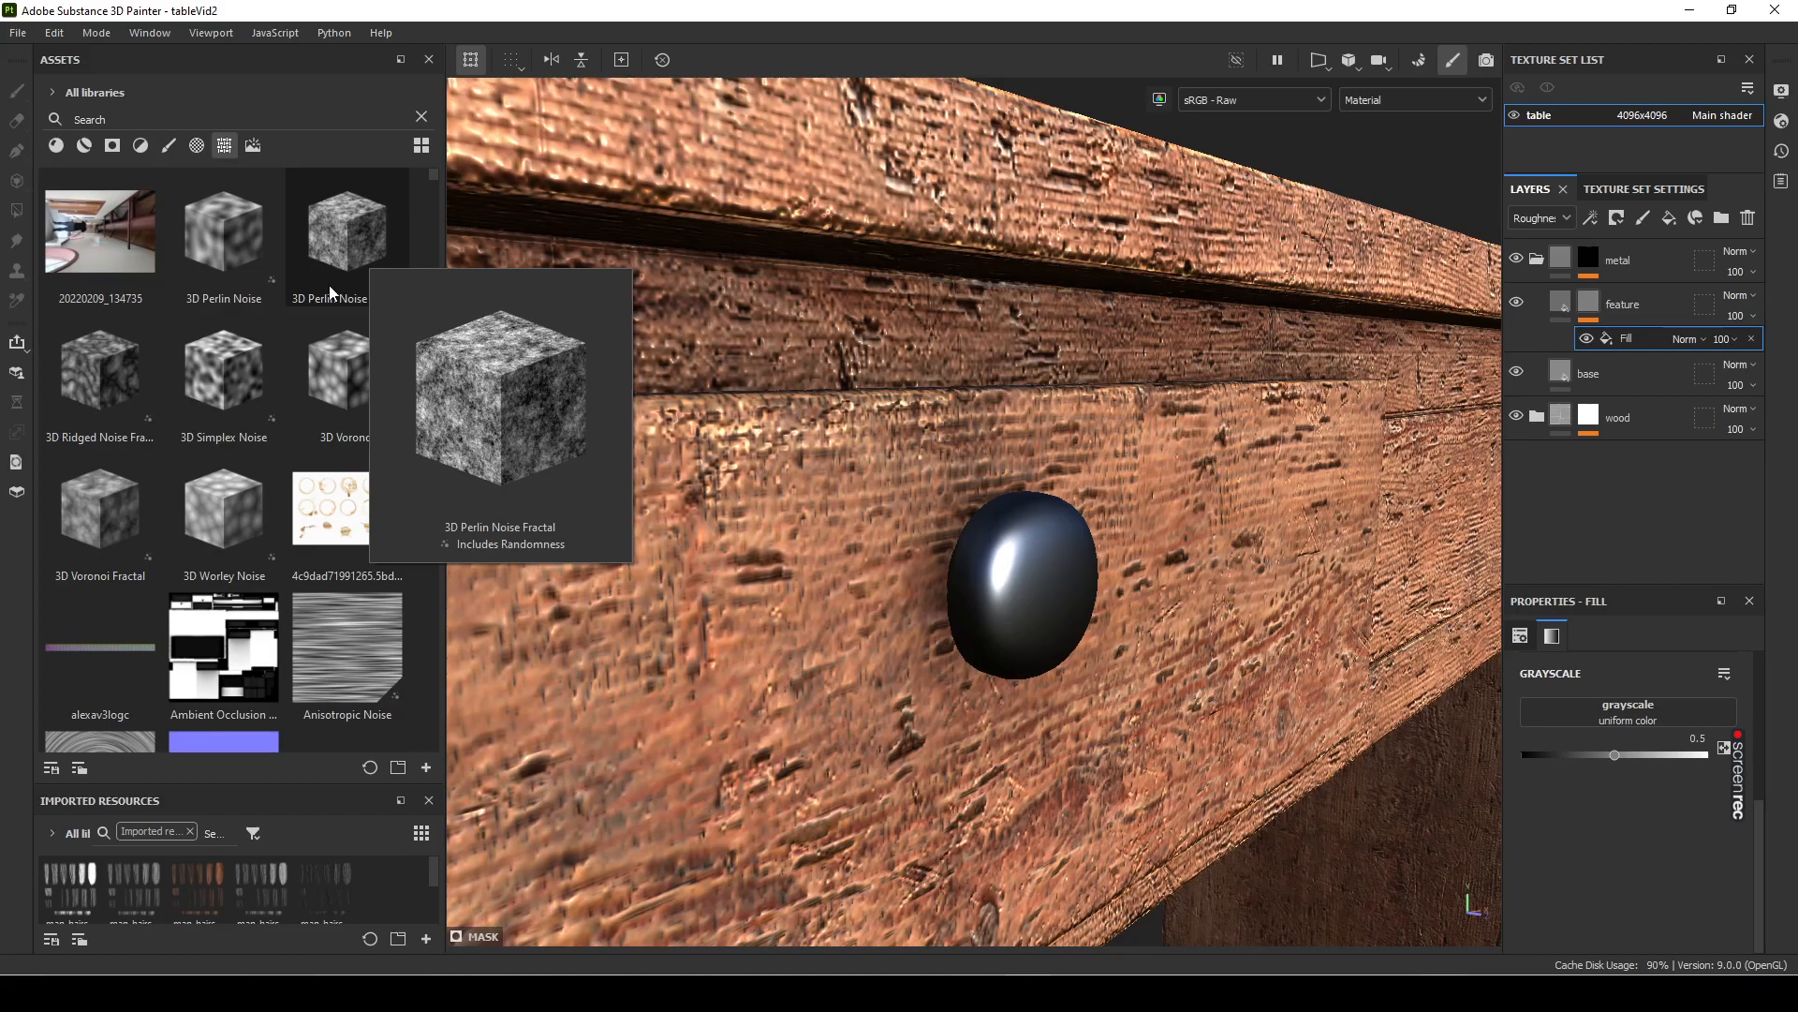
{"action": "scroll", "coordinate": [331, 309], "scroll_direction": "down", "scroll_amount": 5}
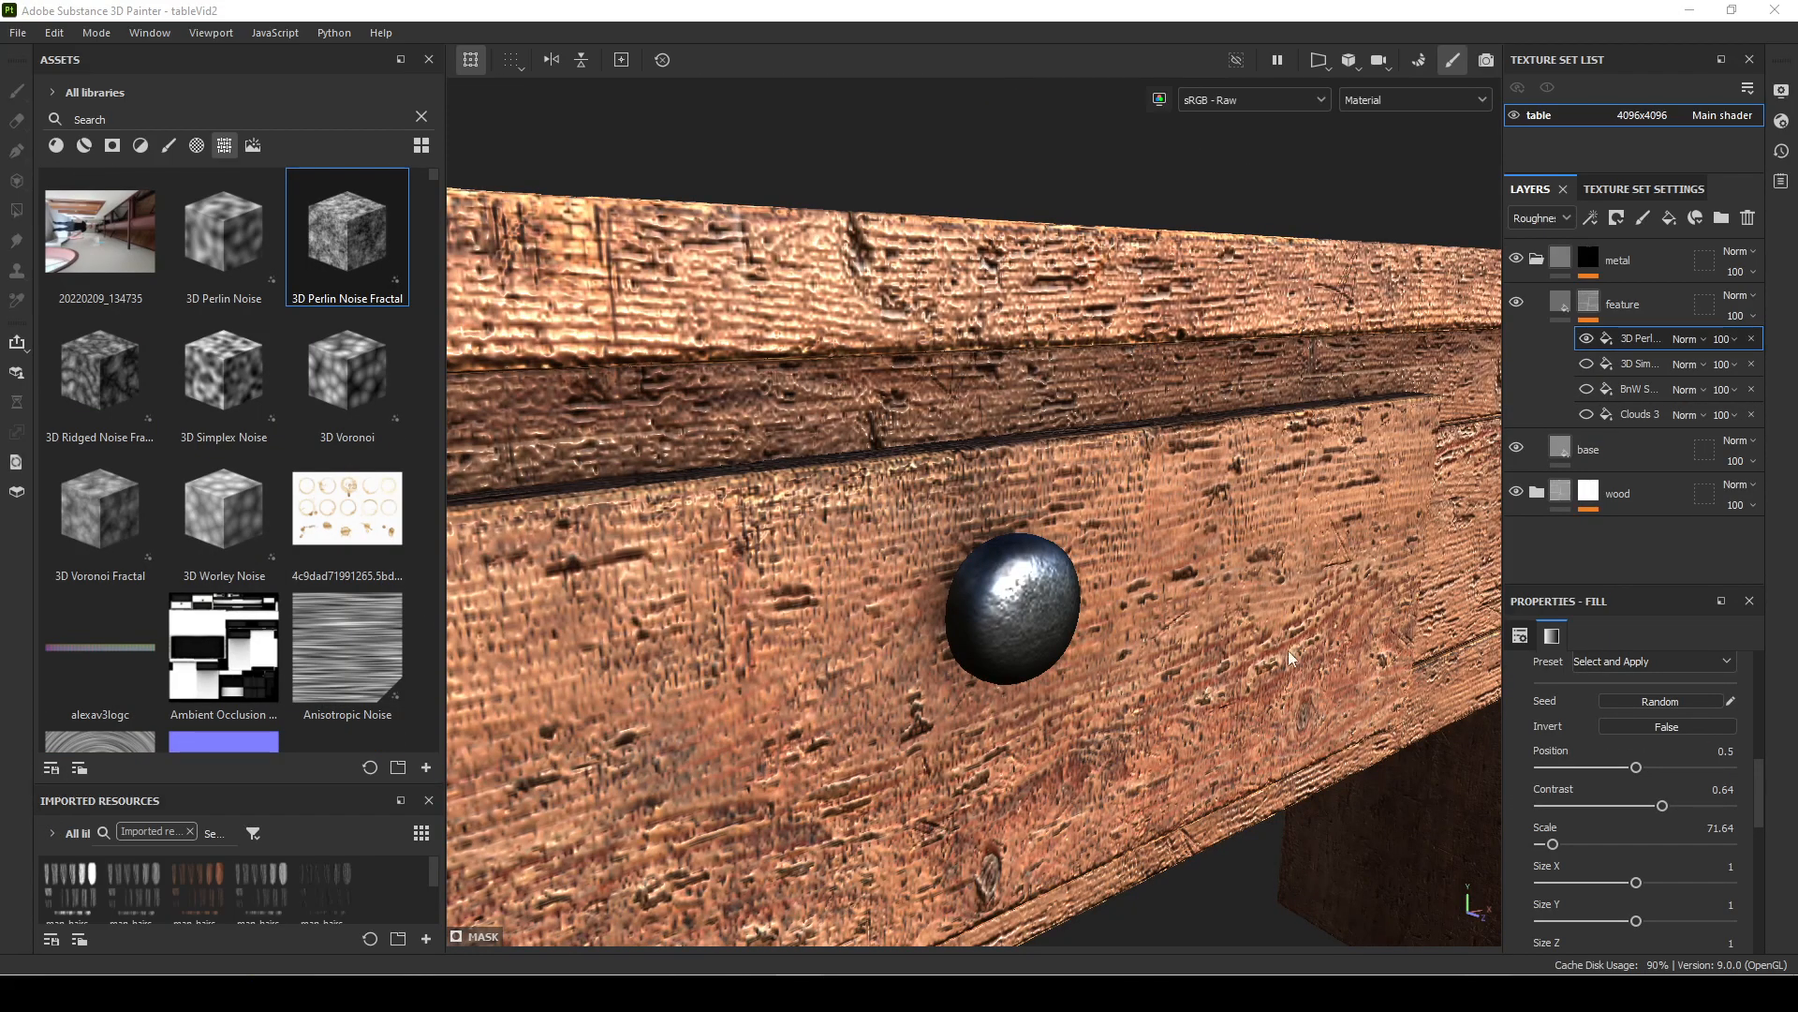
Step: Compare the knob's 3D Perlin Noise Fractal masking with the iron handle in the reference photo
{"action": "left_click", "coordinate": [1588, 339]}
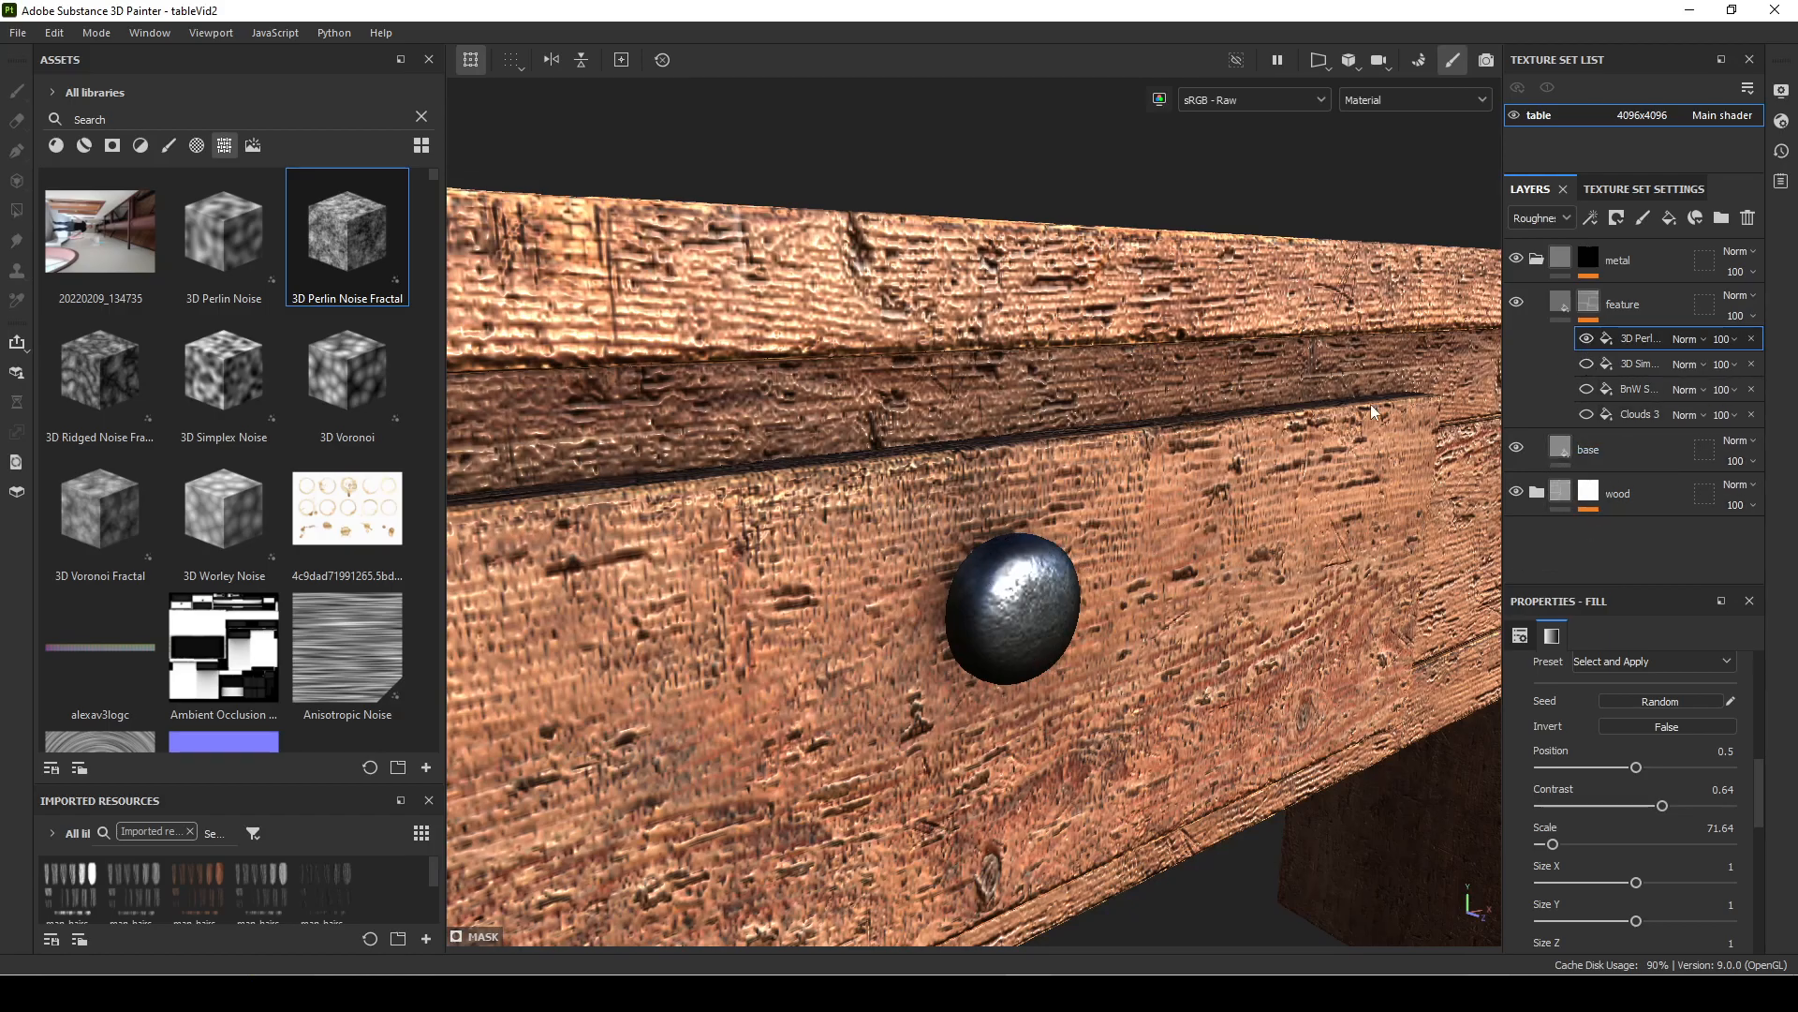
{"action": "left_click", "coordinate": [1506, 988]}
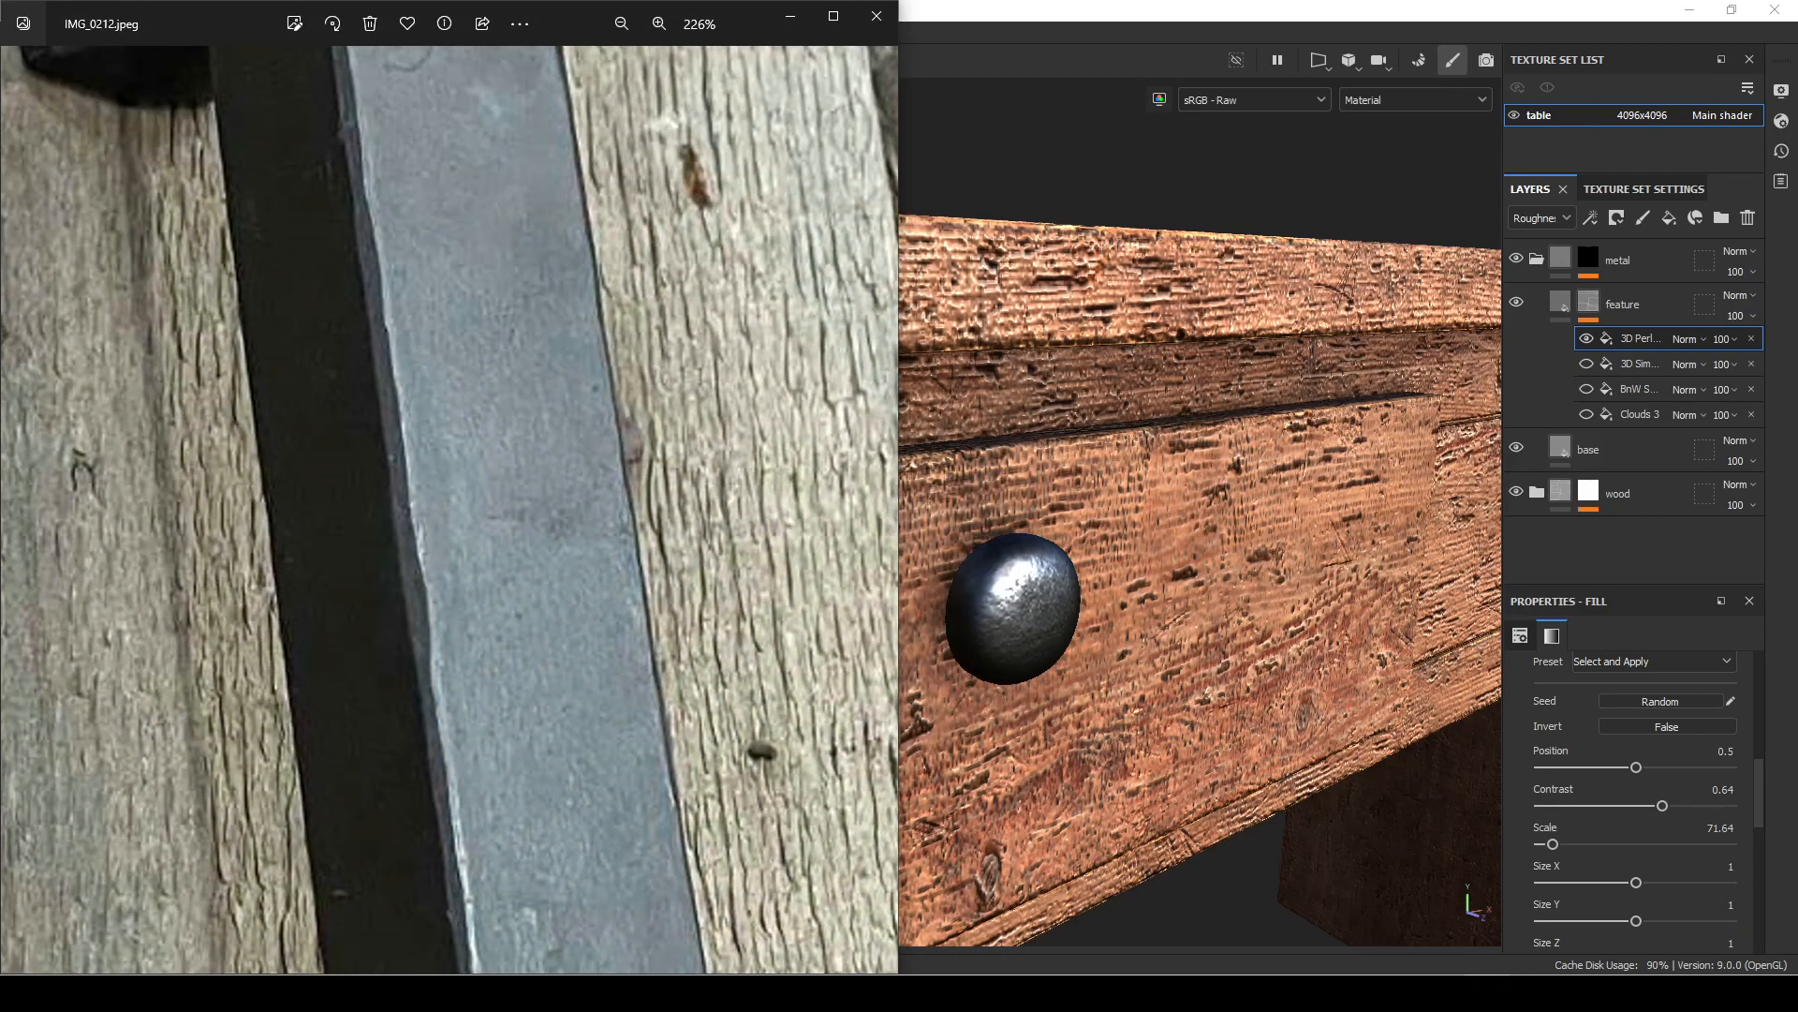
{"action": "left_click", "coordinate": [1505, 988]}
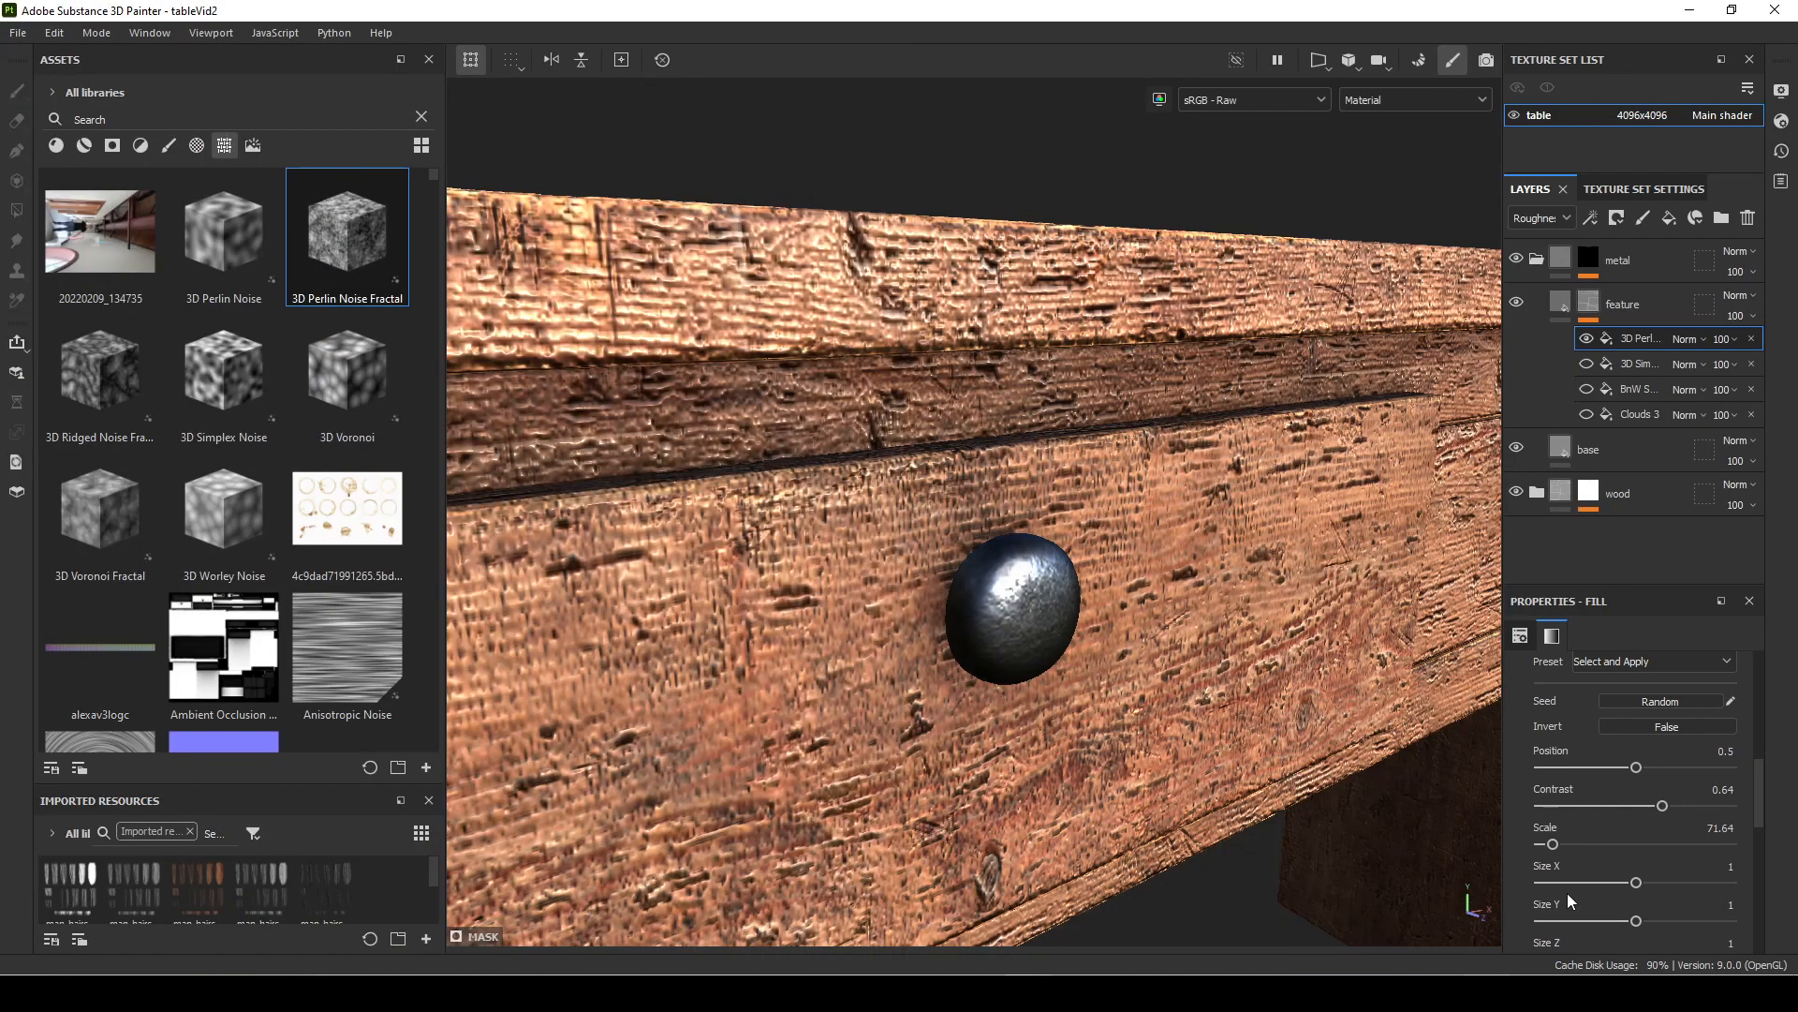
Step: Hide the 3D Perlin fill in the feature mask, preview the Clouds 3 fill alone, and show only the BnW fill instead
{"action": "left_click", "coordinate": [1587, 340]}
{"action": "left_click", "coordinate": [1586, 414]}
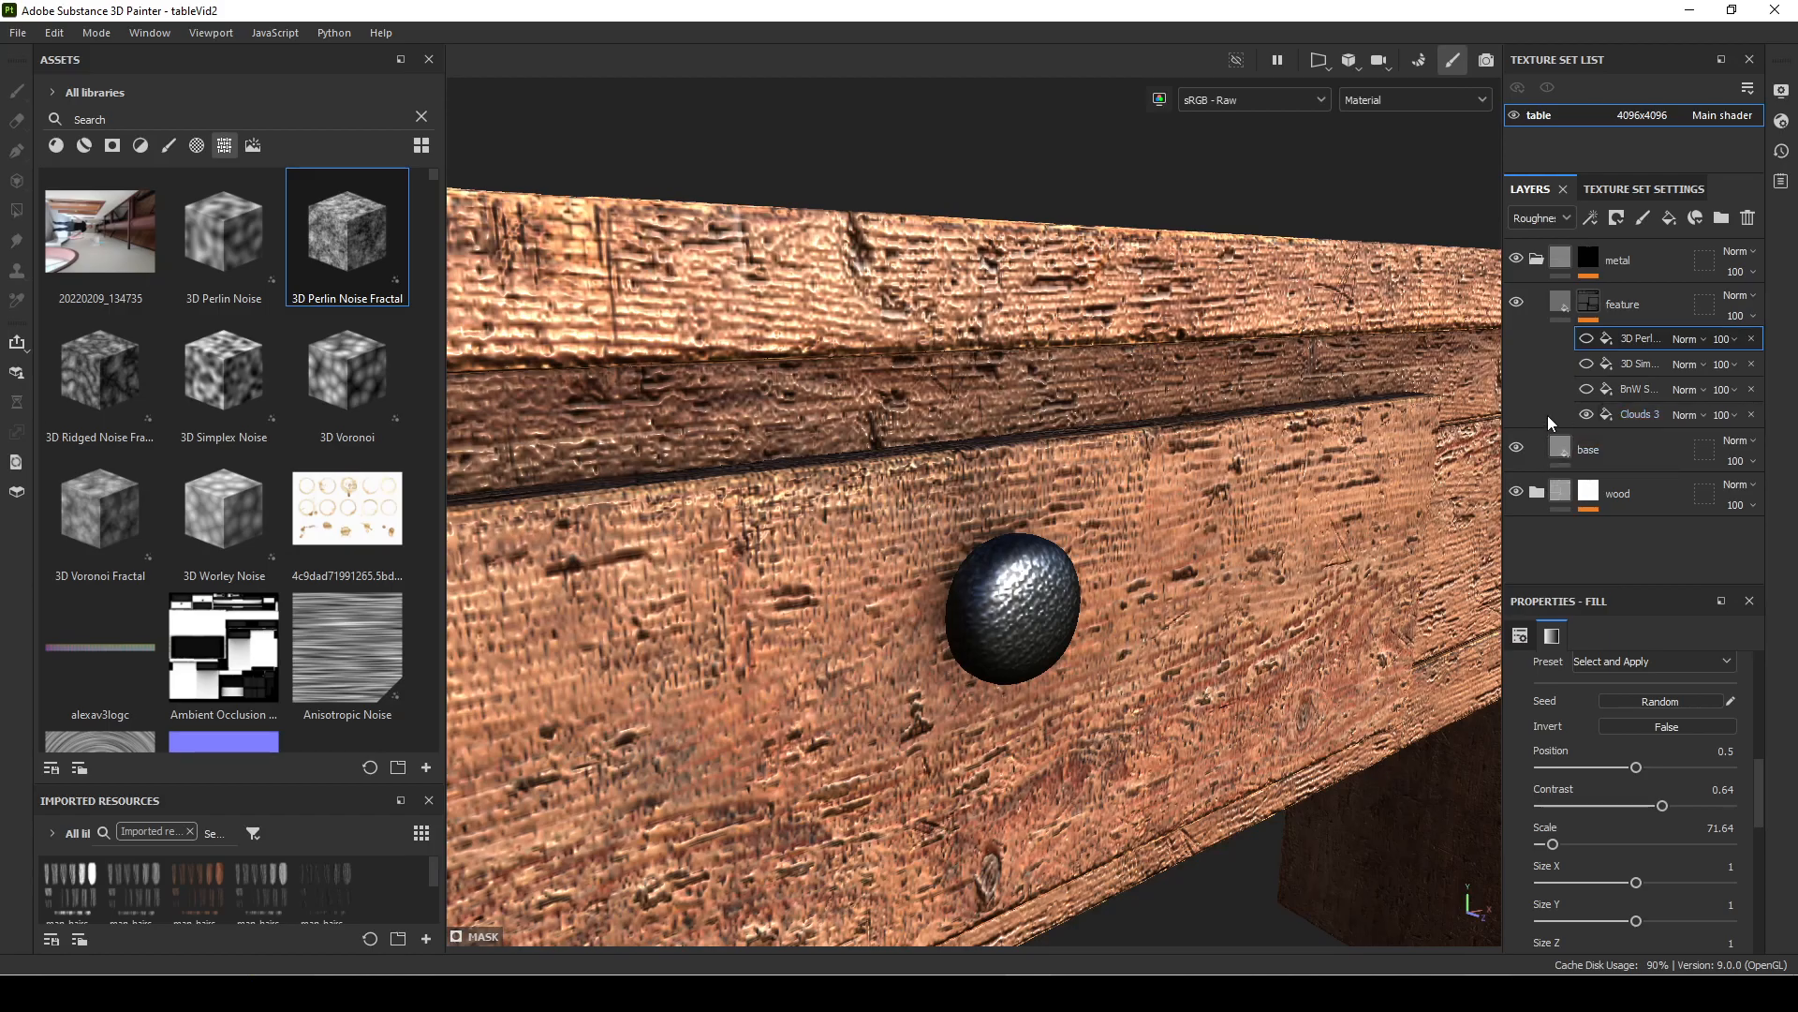
{"action": "left_click", "coordinate": [1589, 415]}
{"action": "left_click", "coordinate": [1587, 389]}
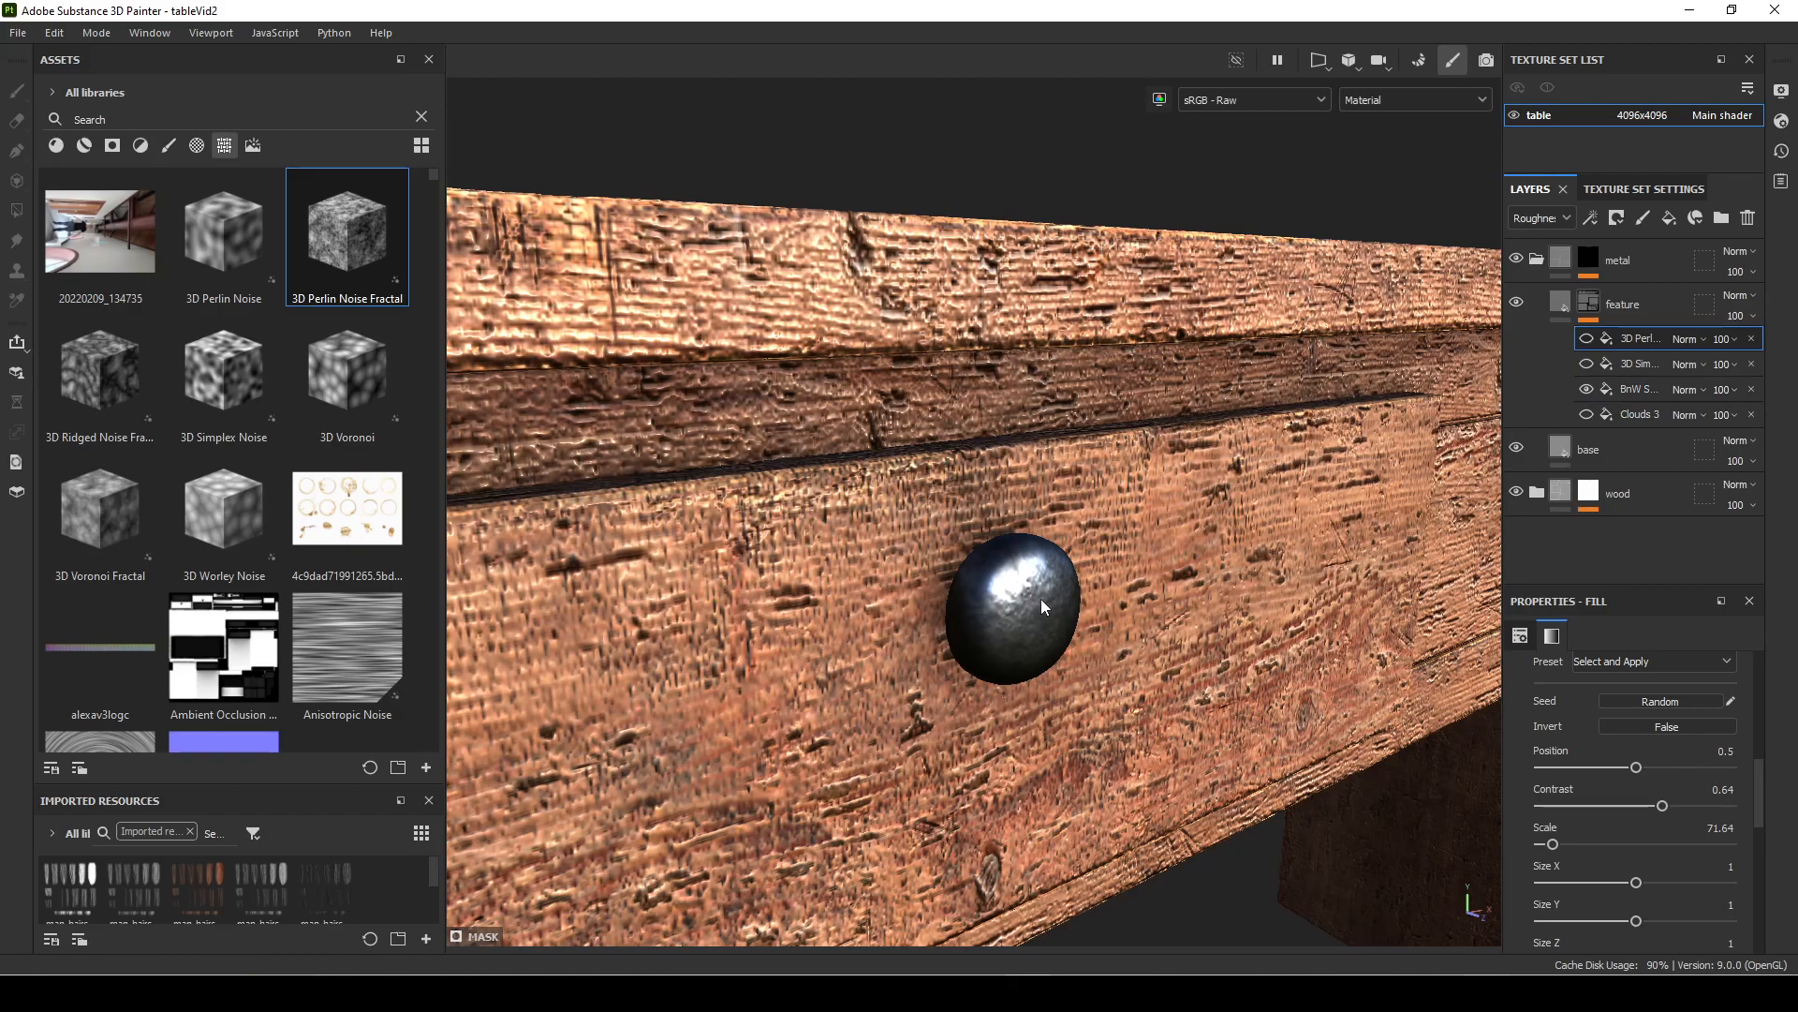
Step: Compare the 3D Simplex, 3D Perlin and BnW Spots fills alone in the feature mask, leaving only BnW Spots shown
{"action": "left_click", "coordinate": [1586, 365]}
{"action": "left_click", "coordinate": [1585, 364]}
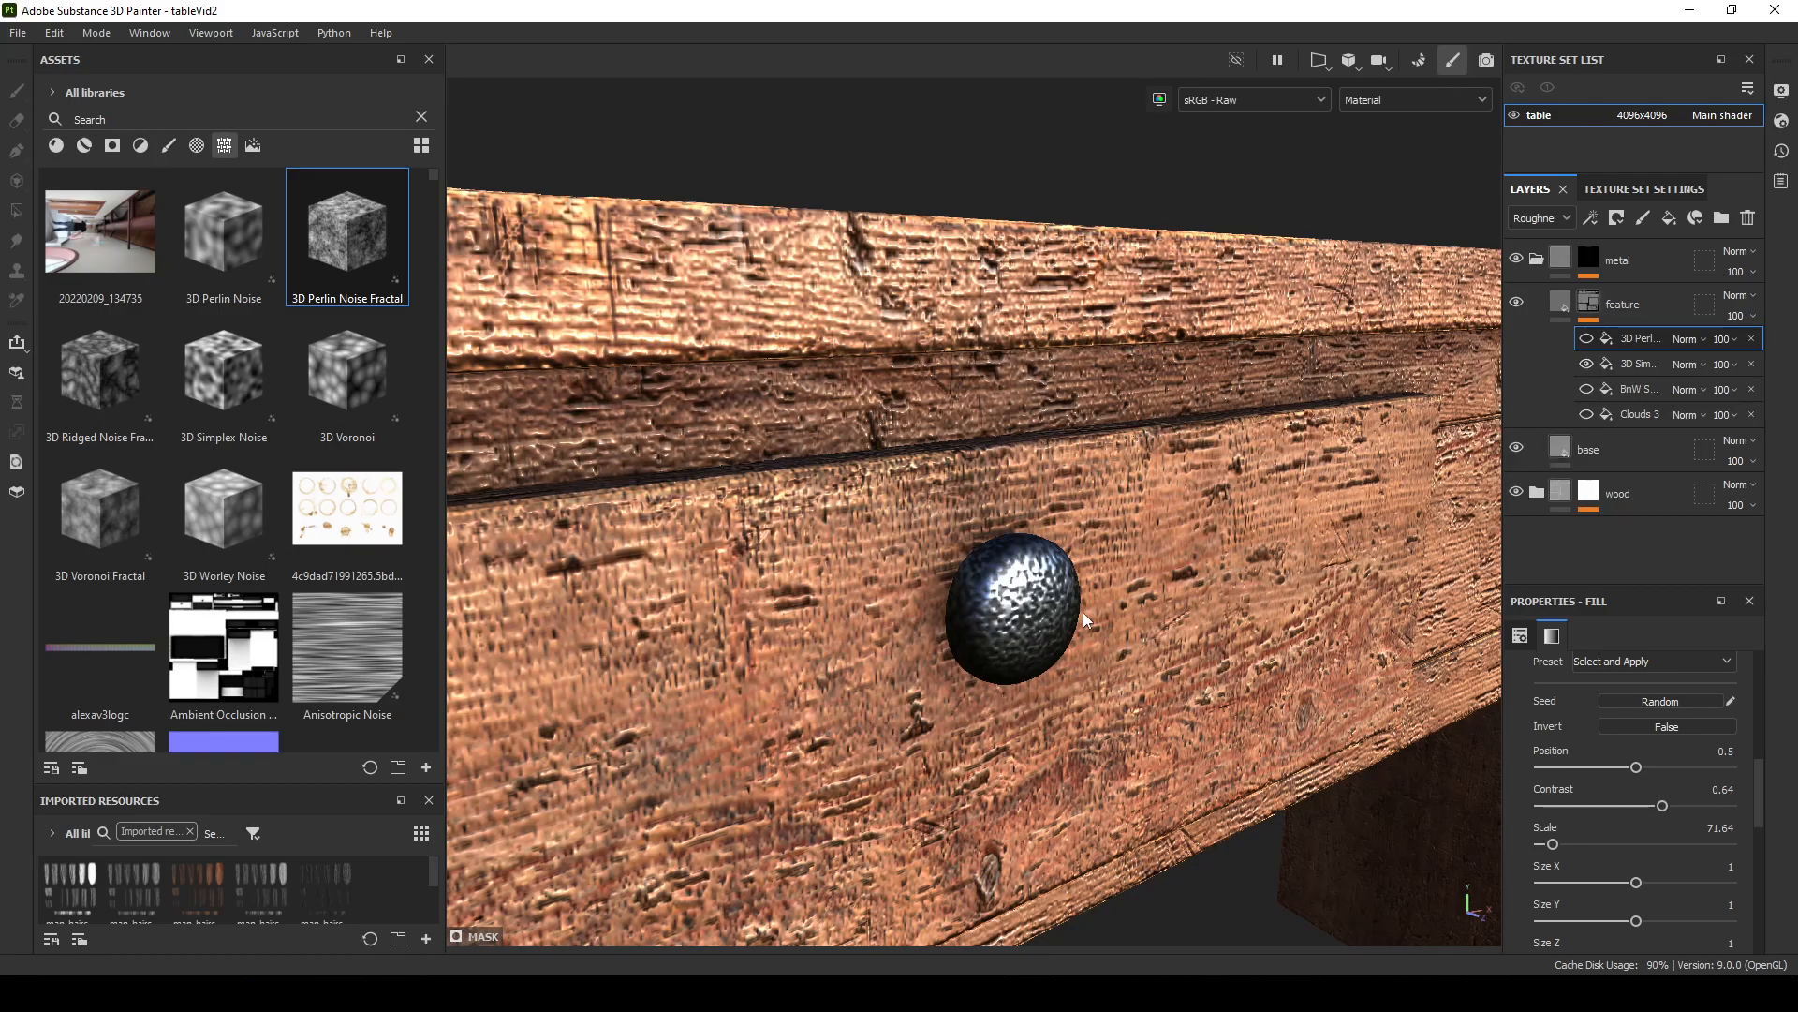
{"action": "left_click", "coordinate": [1586, 364]}
{"action": "left_click", "coordinate": [1585, 339]}
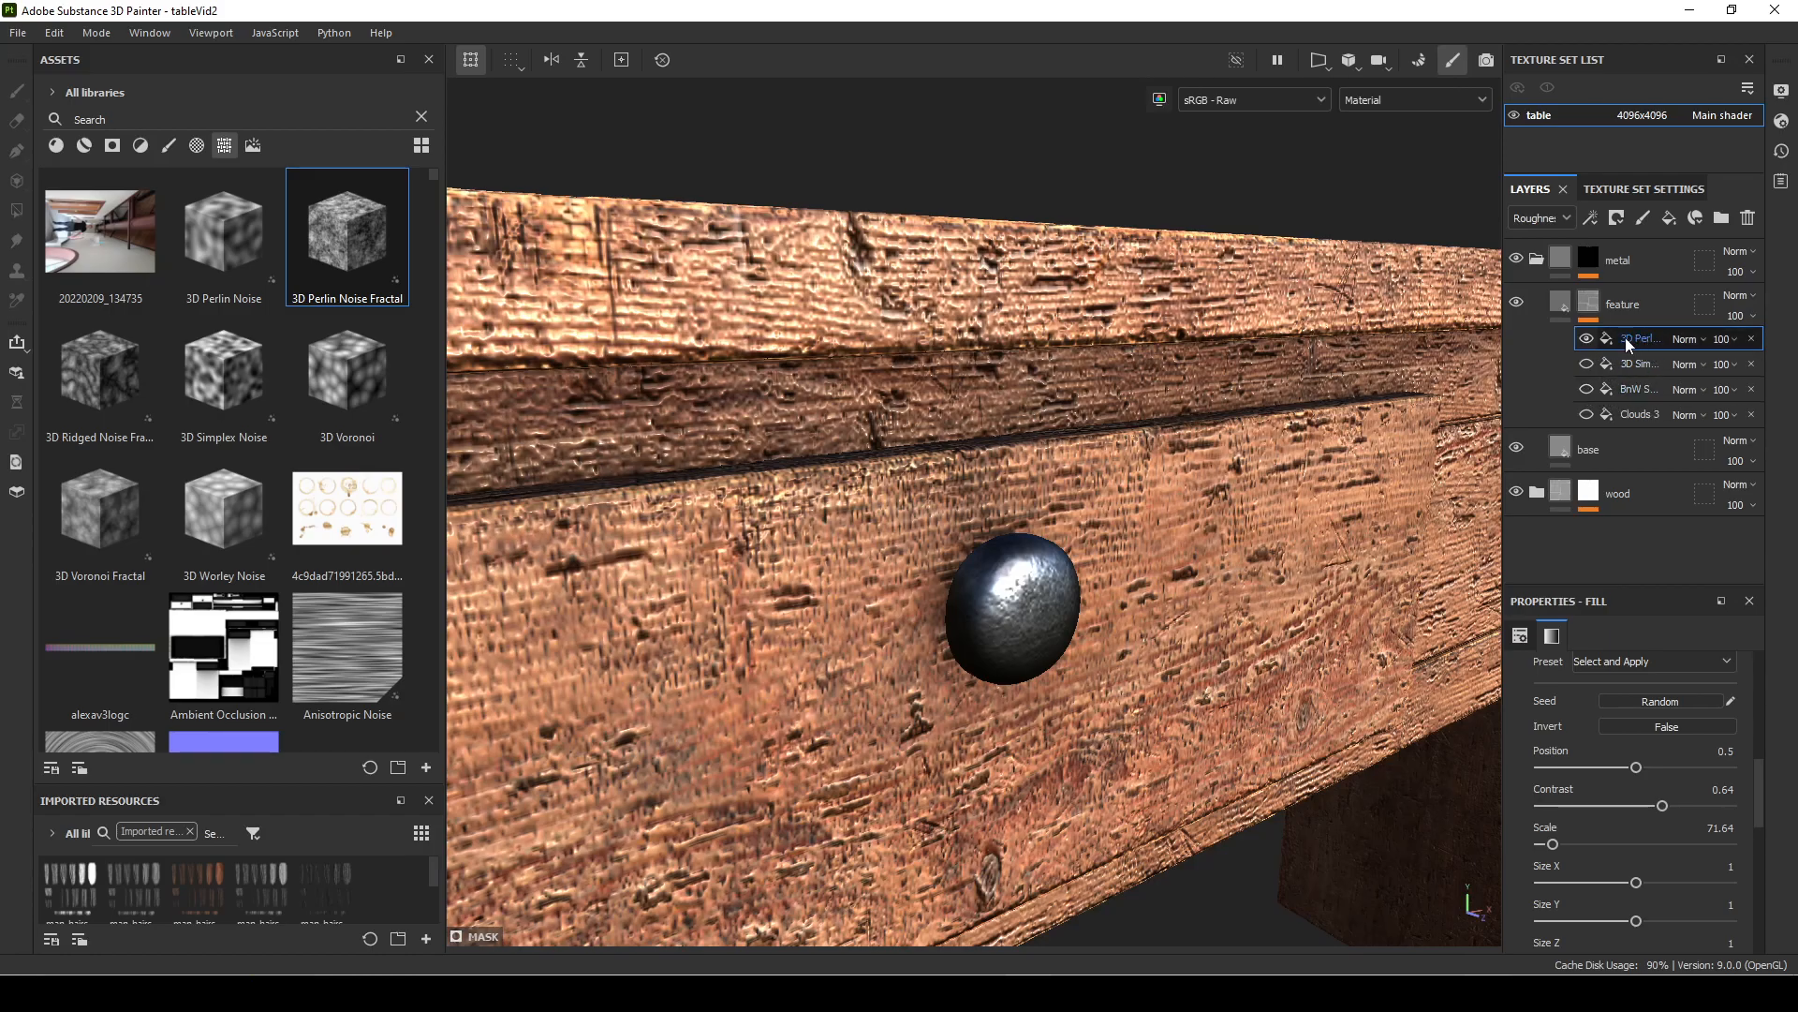
{"action": "left_click", "coordinate": [1587, 338]}
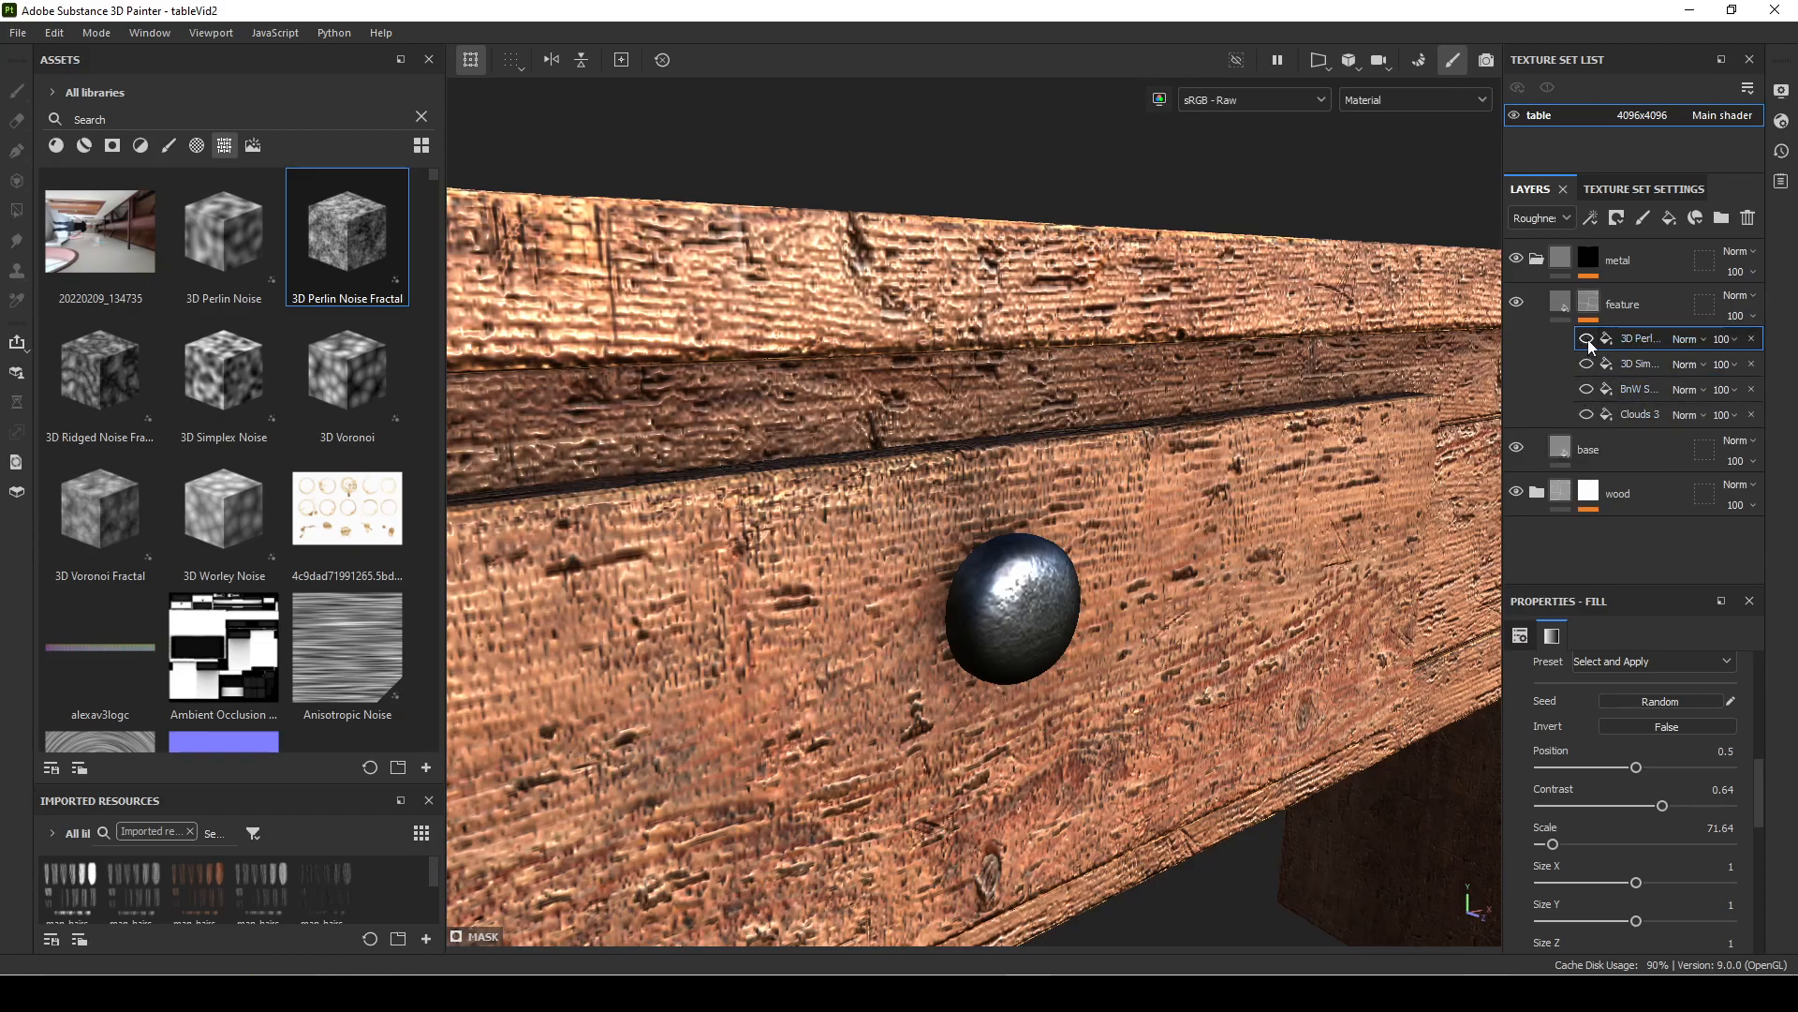
{"action": "left_click", "coordinate": [1586, 390]}
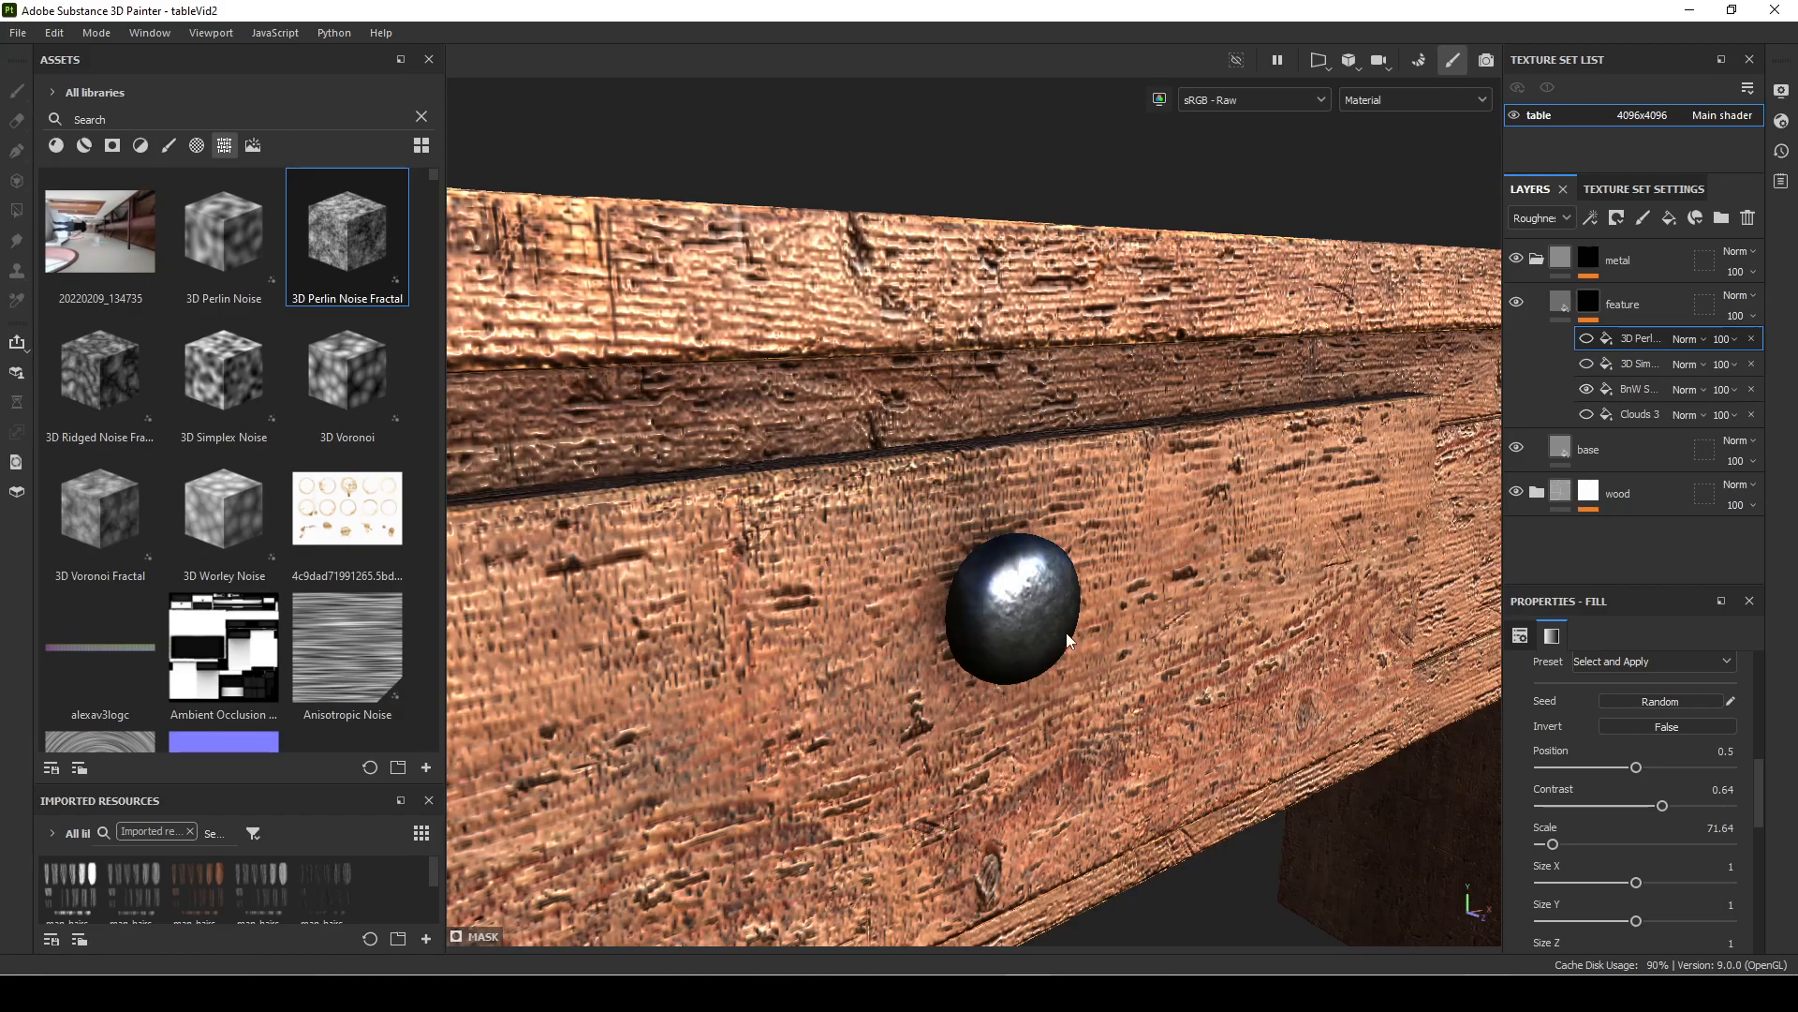
Step: Show the 3D Perlin fill in the feature mask and try Signed addition (AddSub) and Linear dodge (Add) blending on it
{"action": "left_click", "coordinate": [1703, 340]}
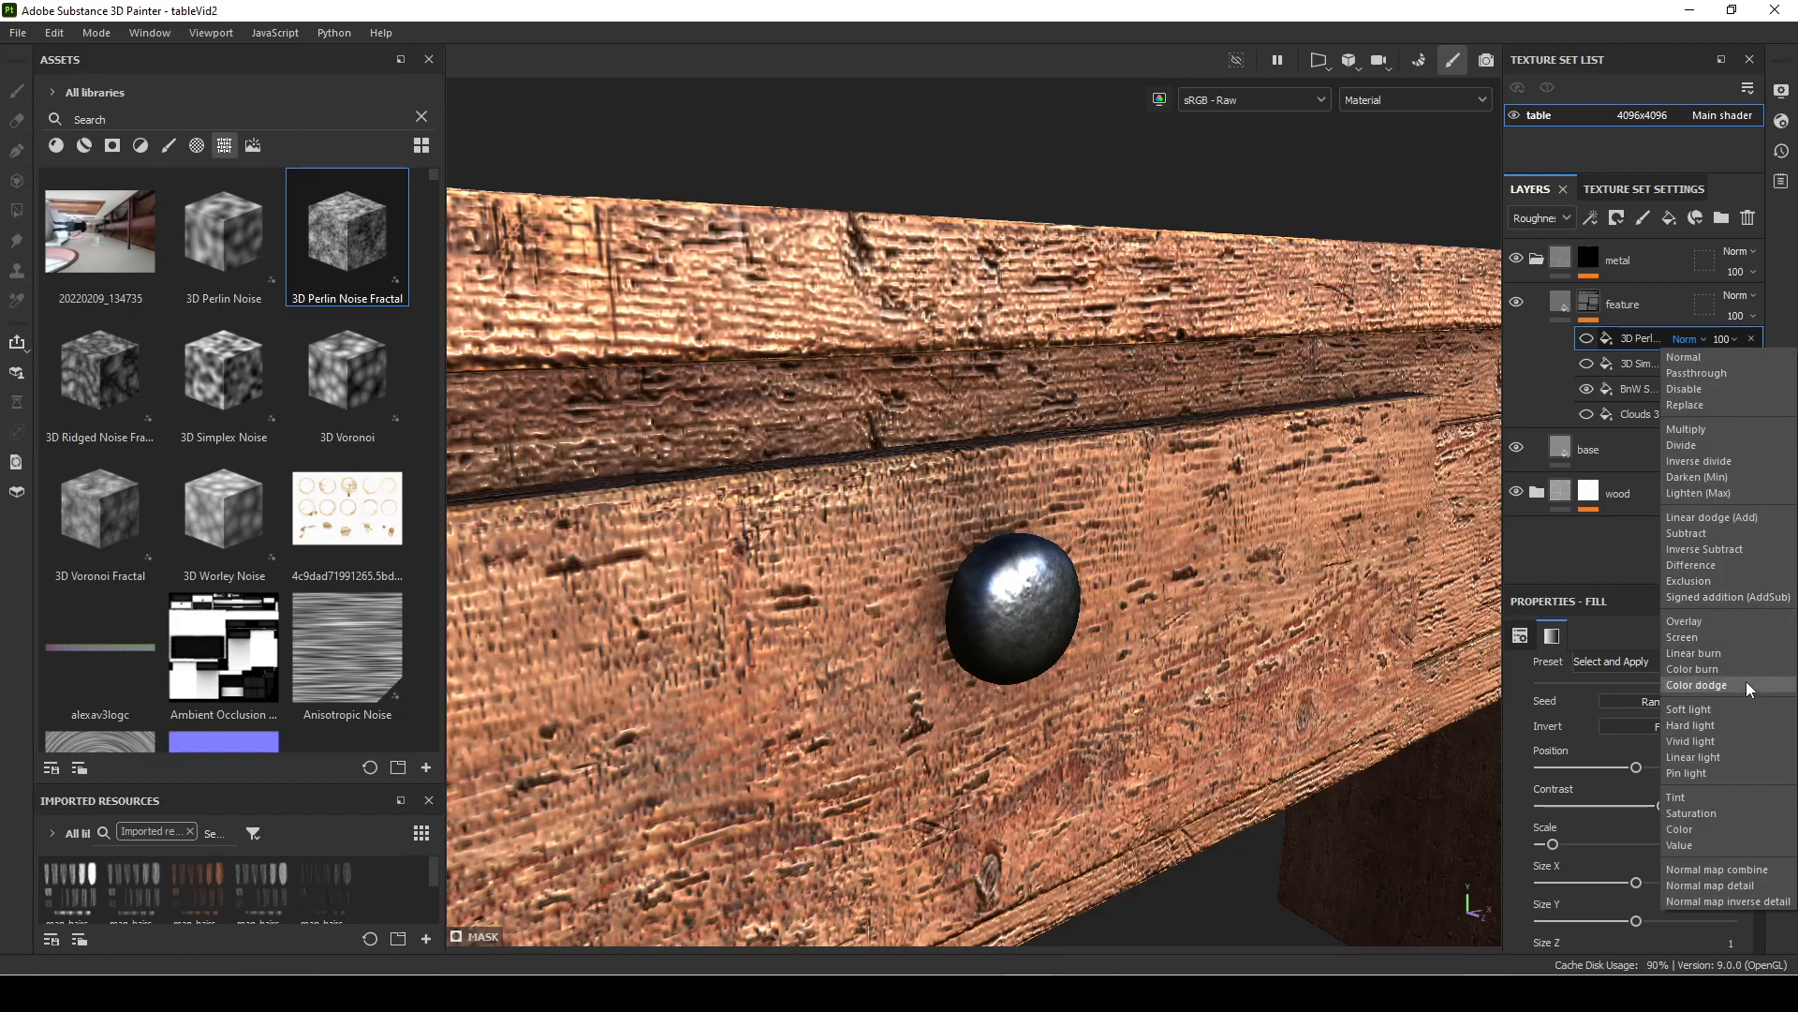
{"action": "left_click", "coordinate": [1728, 597]}
{"action": "left_click", "coordinate": [1586, 339]}
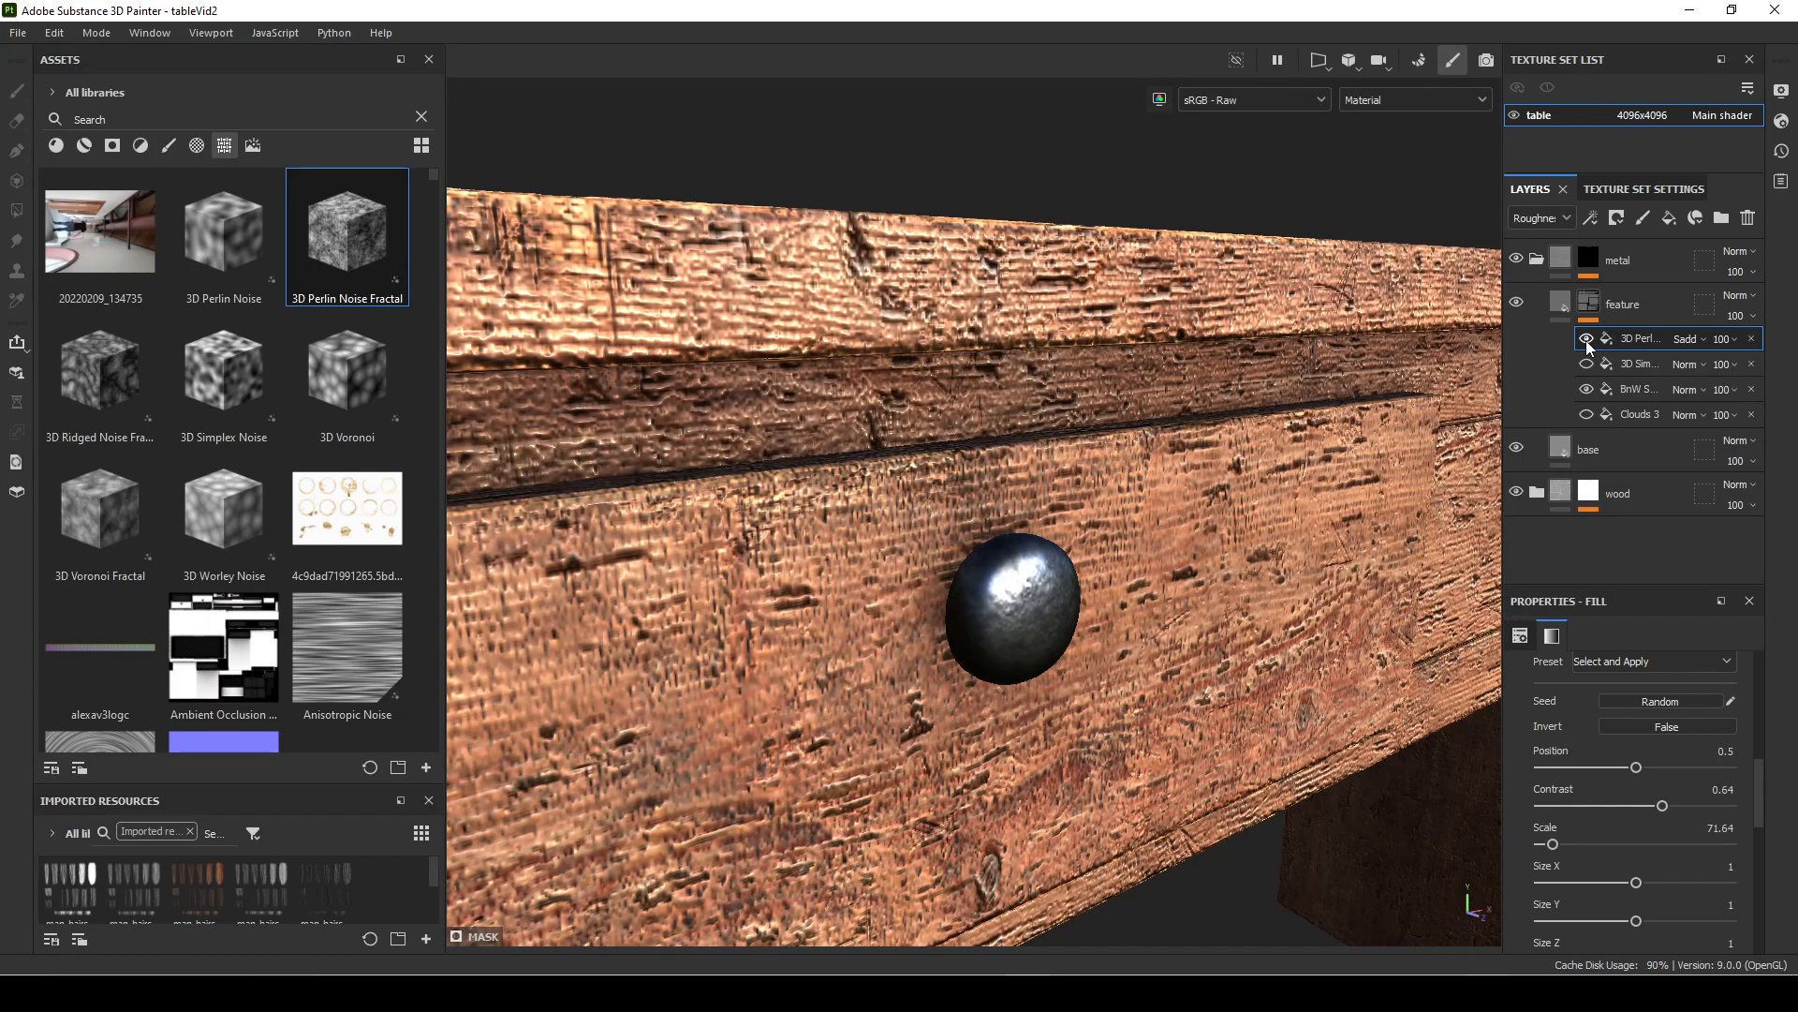
{"action": "left_click", "coordinate": [1697, 343]}
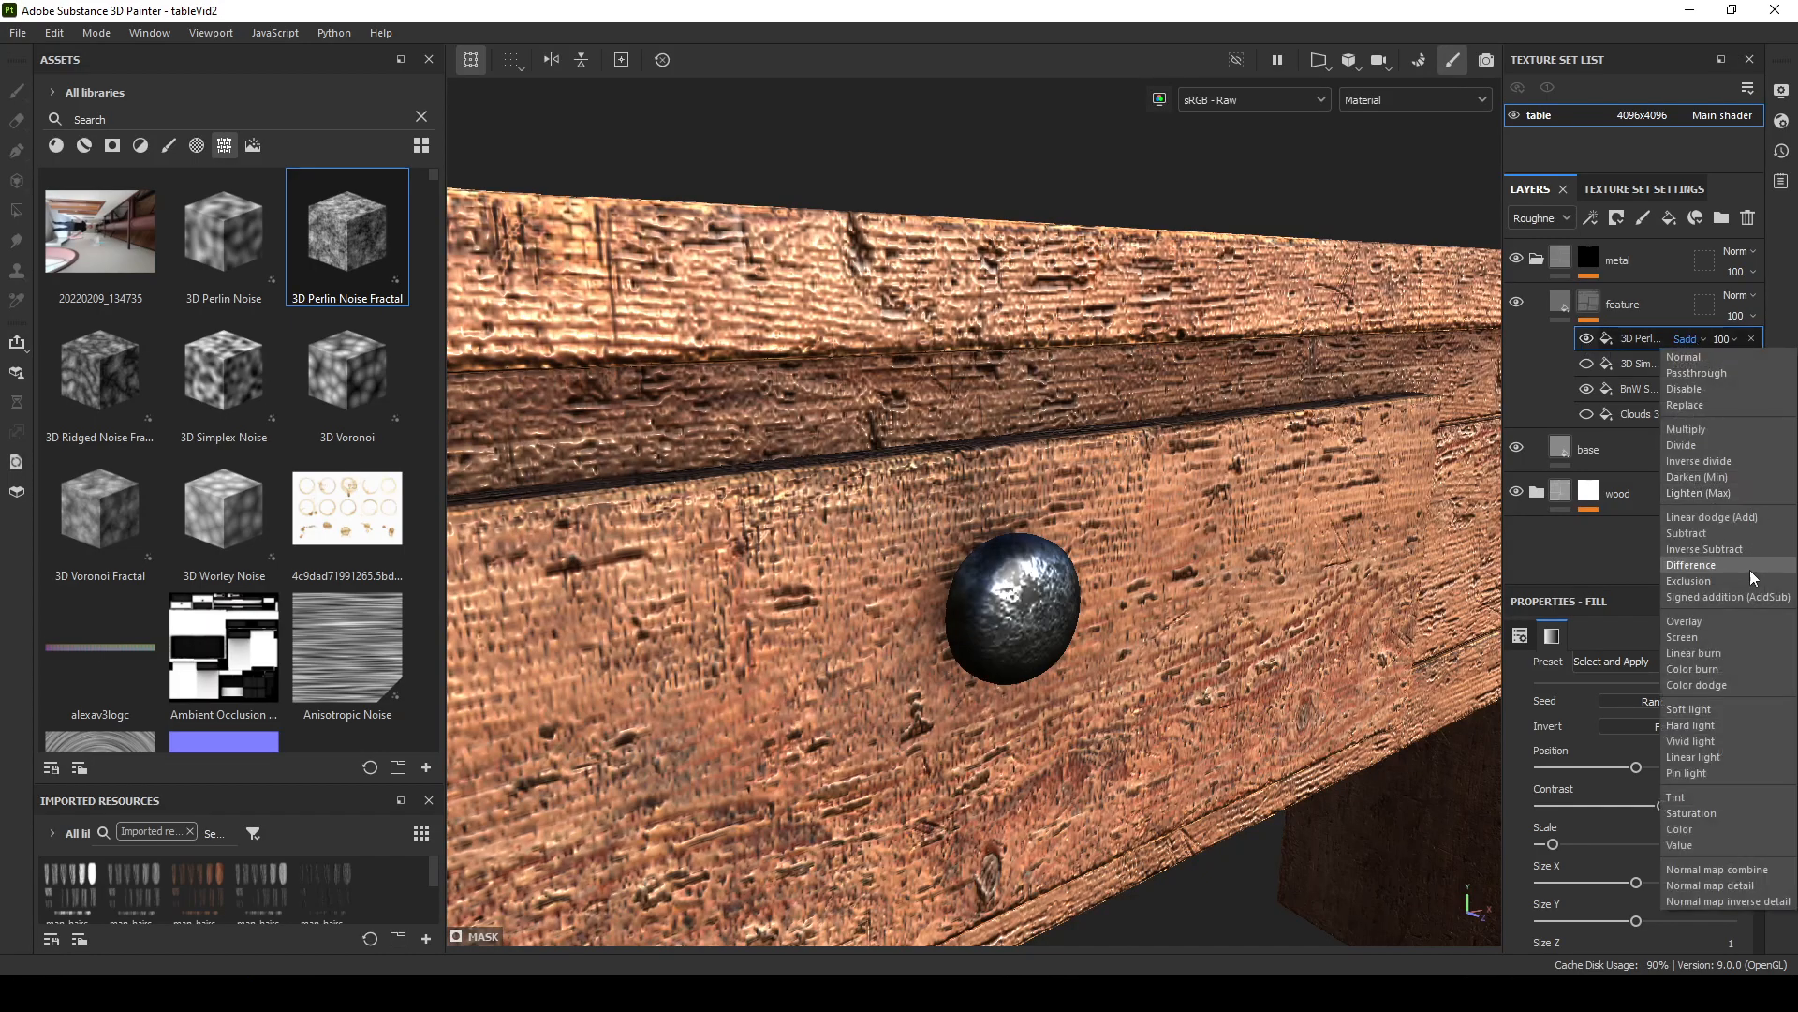
{"action": "left_click", "coordinate": [1727, 518]}
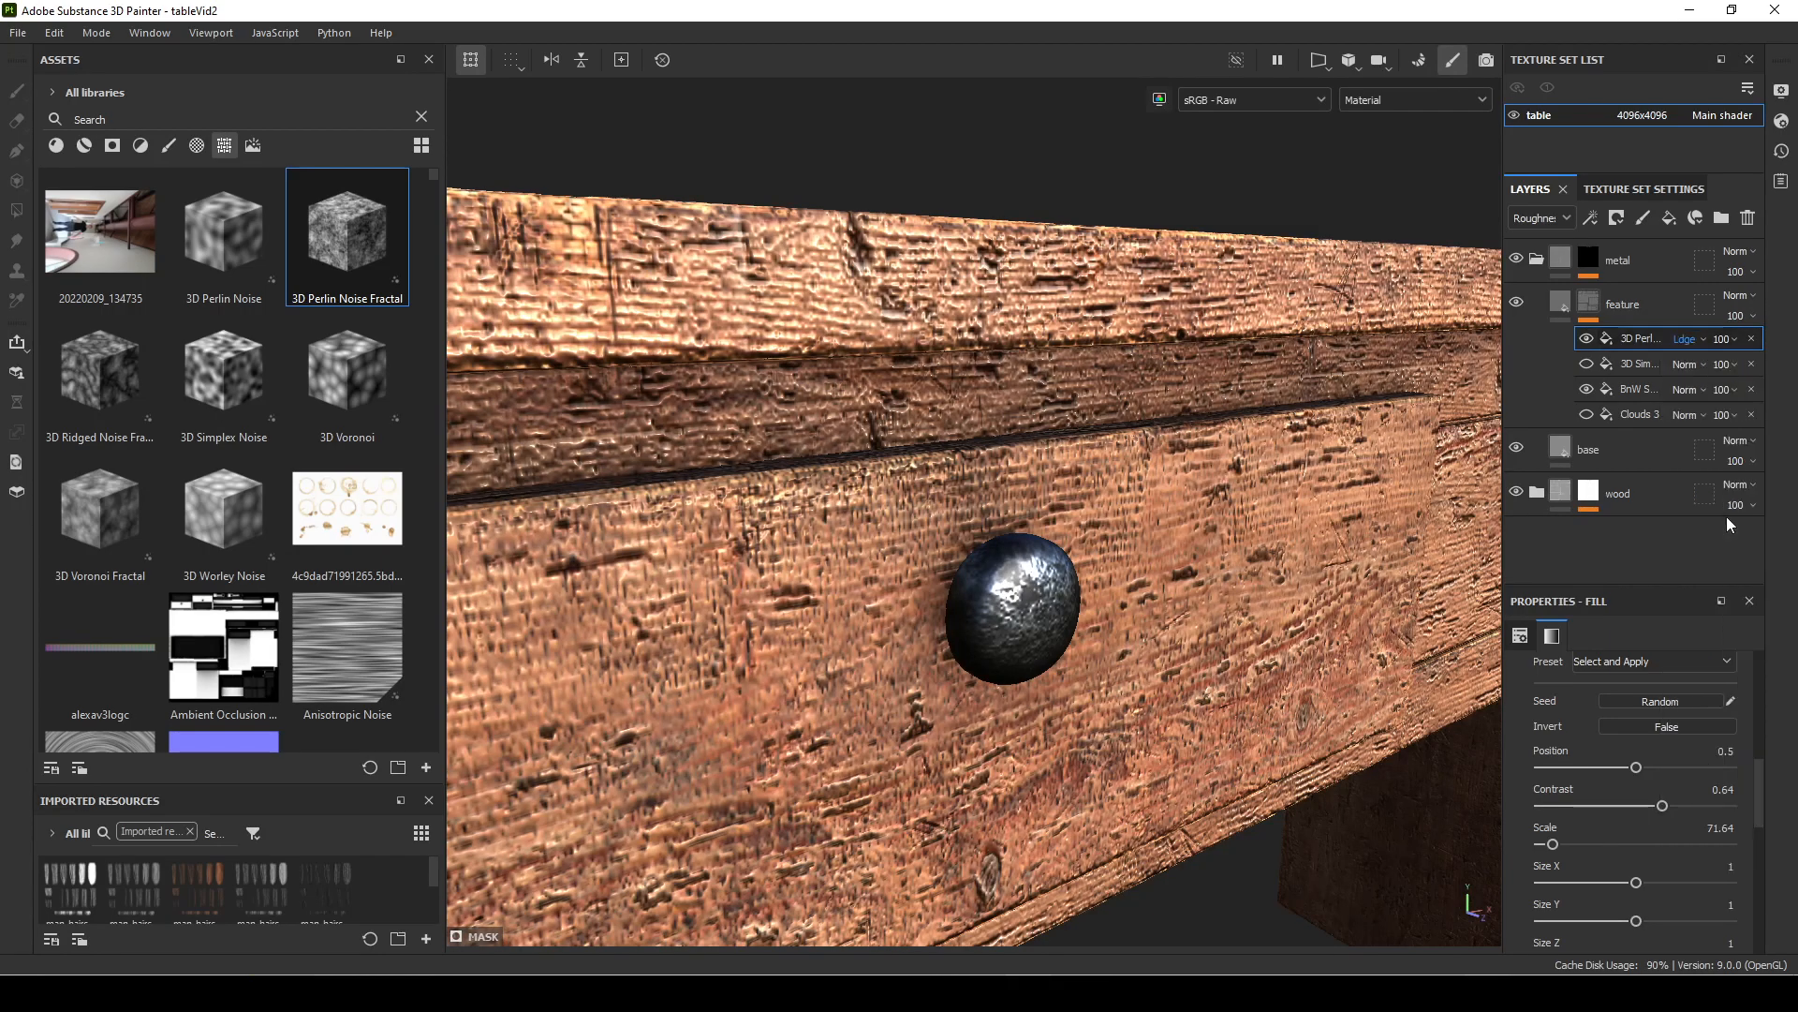
Step: Set the 3D Perlin fill's blending mode to Overlay and check the knob under slightly rotated lighting
{"action": "left_click", "coordinate": [1695, 339]}
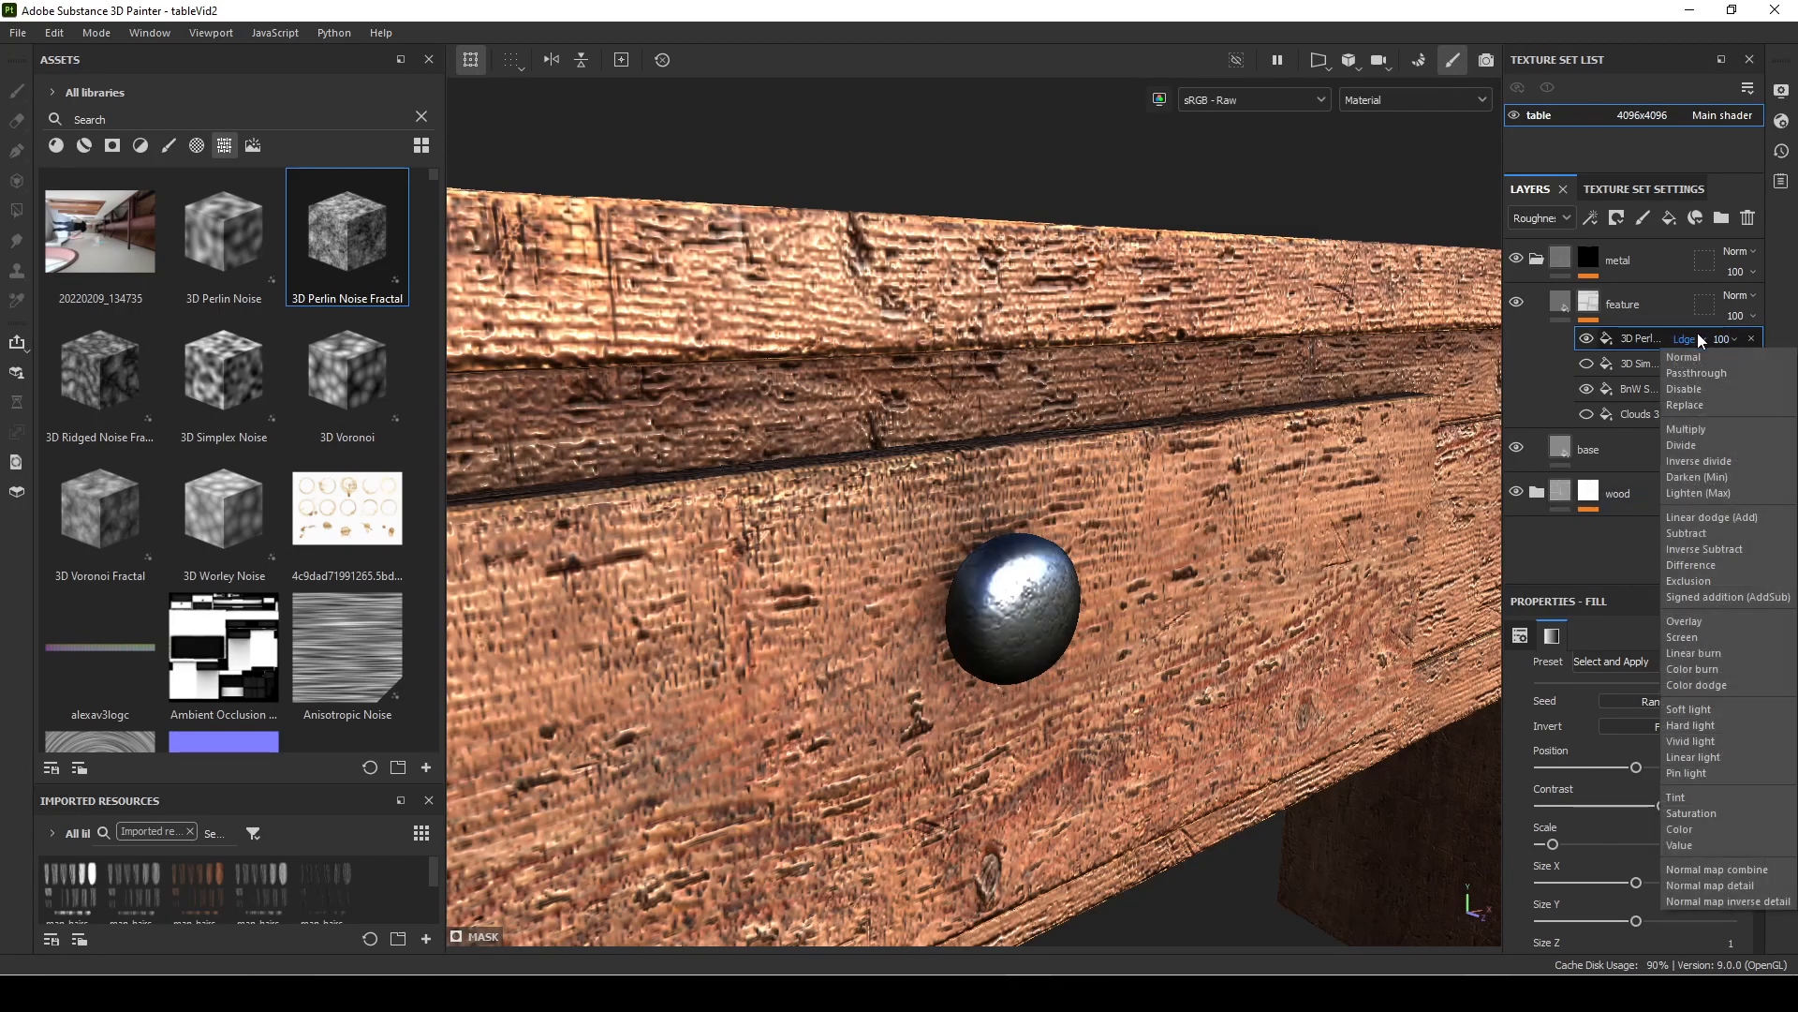
{"action": "left_click", "coordinate": [1706, 623]}
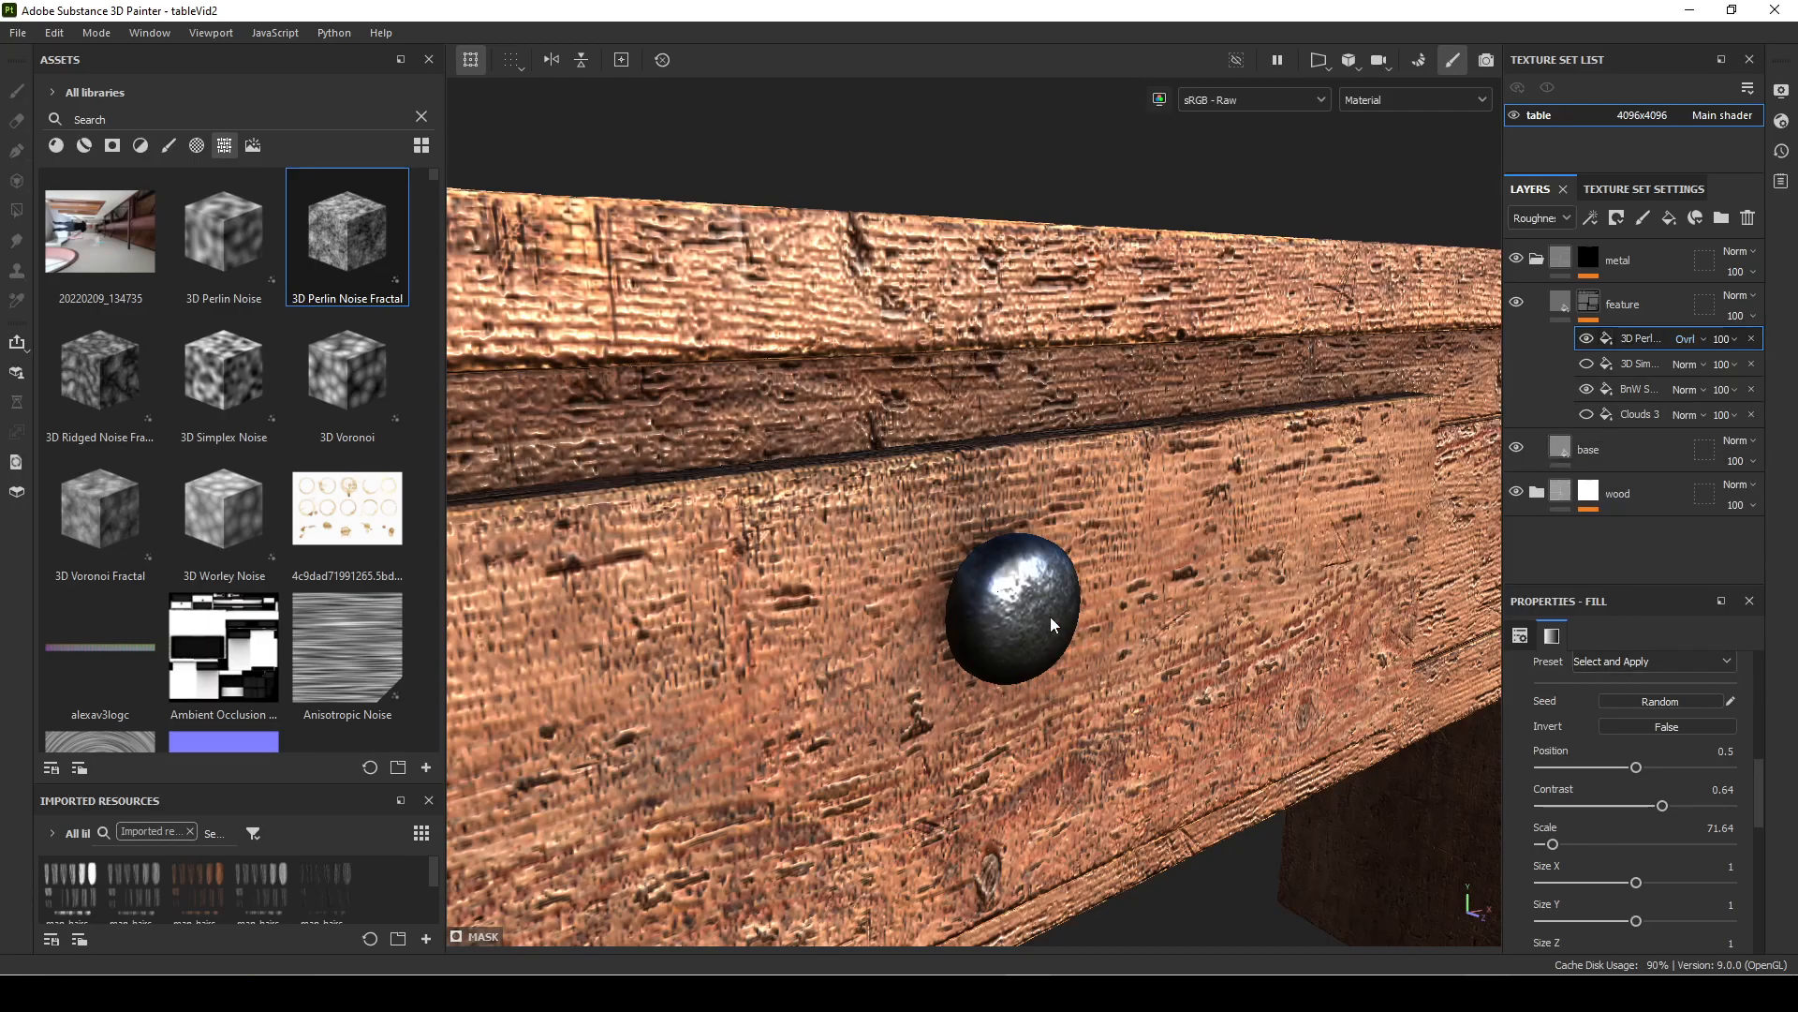
{"action": "mouse_move", "coordinate": [1184, 665]}
{"action": "right_mouse_down", "text": "shift"}
{"action": "mouse_move", "coordinate": [1210, 661]}
{"action": "mouse_move", "coordinate": [1176, 668]}
{"action": "mouse_move", "coordinate": [1197, 674]}
{"action": "right_mouse_up", "text": "shift"}
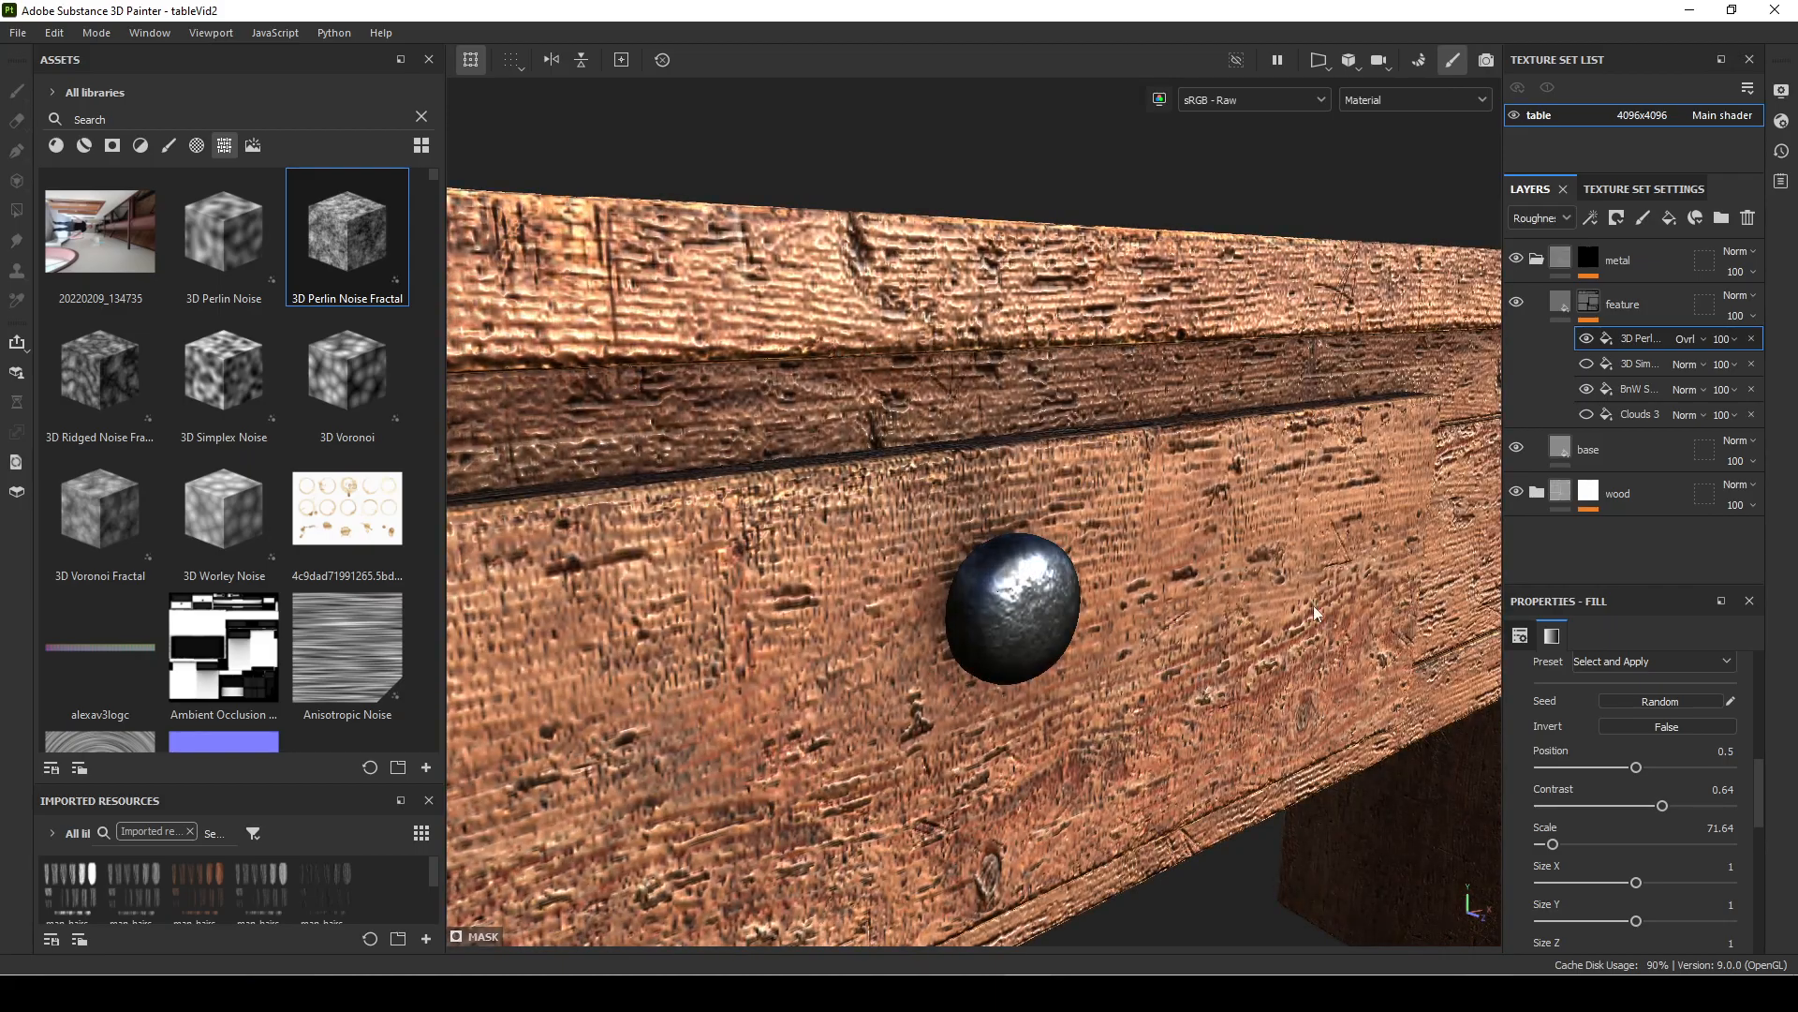
Step: Delete the hidden 3D Simplex and Clouds 3 fills from the feature layer's mask
{"action": "scroll", "coordinate": [1265, 576], "scroll_direction": "down", "scroll_amount": 2}
{"action": "left_click", "coordinate": [1686, 361]}
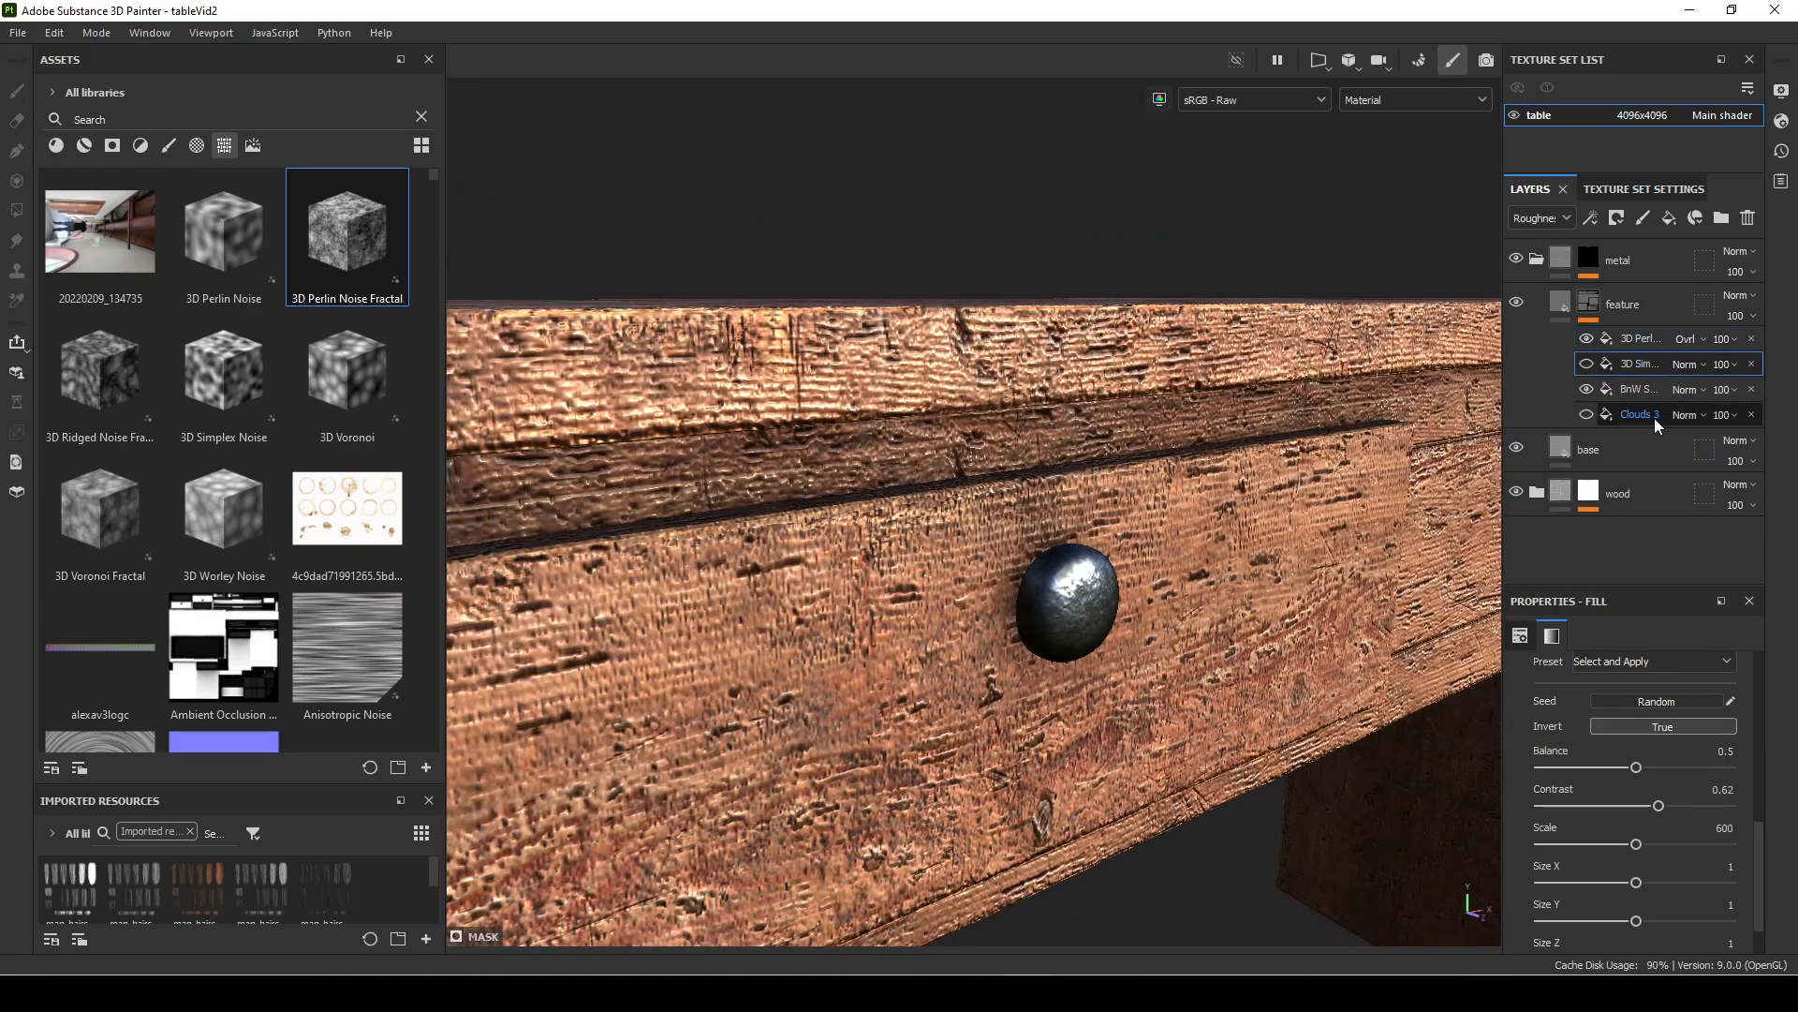
{"action": "left_click", "coordinate": [1654, 416], "text": "ctrl"}
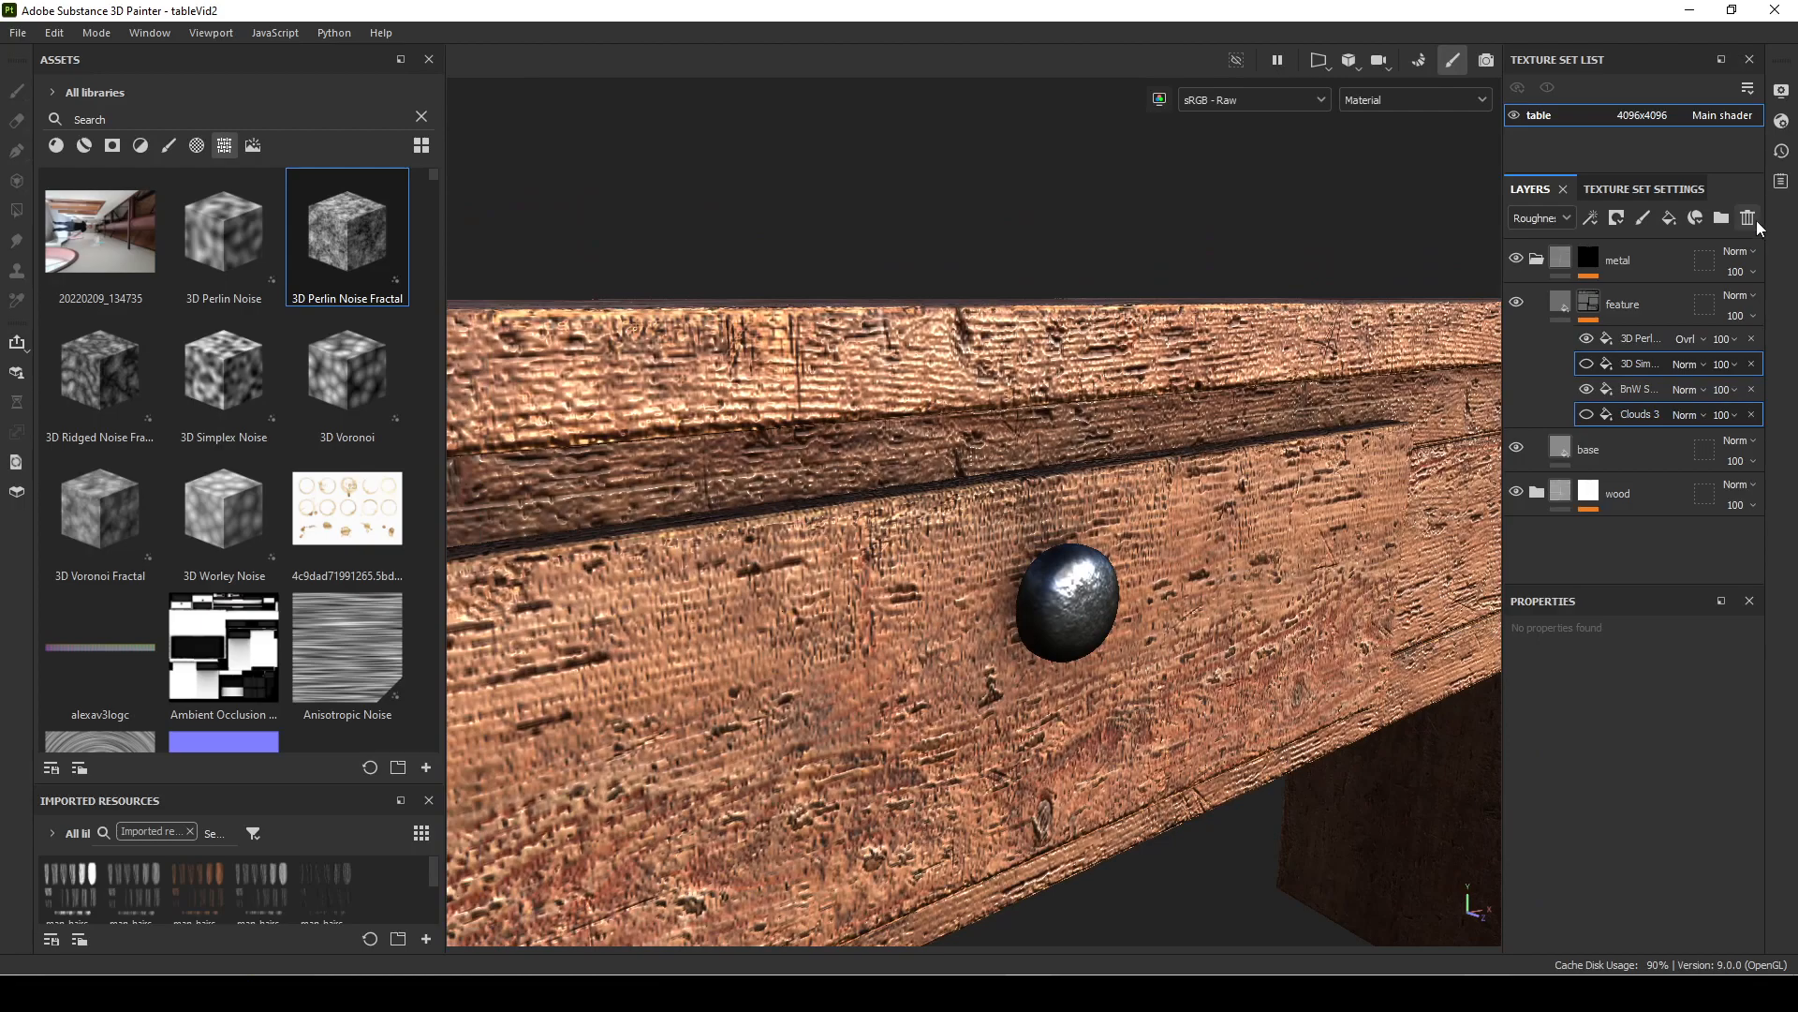
{"action": "left_click", "coordinate": [1750, 370]}
{"action": "left_click", "coordinate": [1751, 389]}
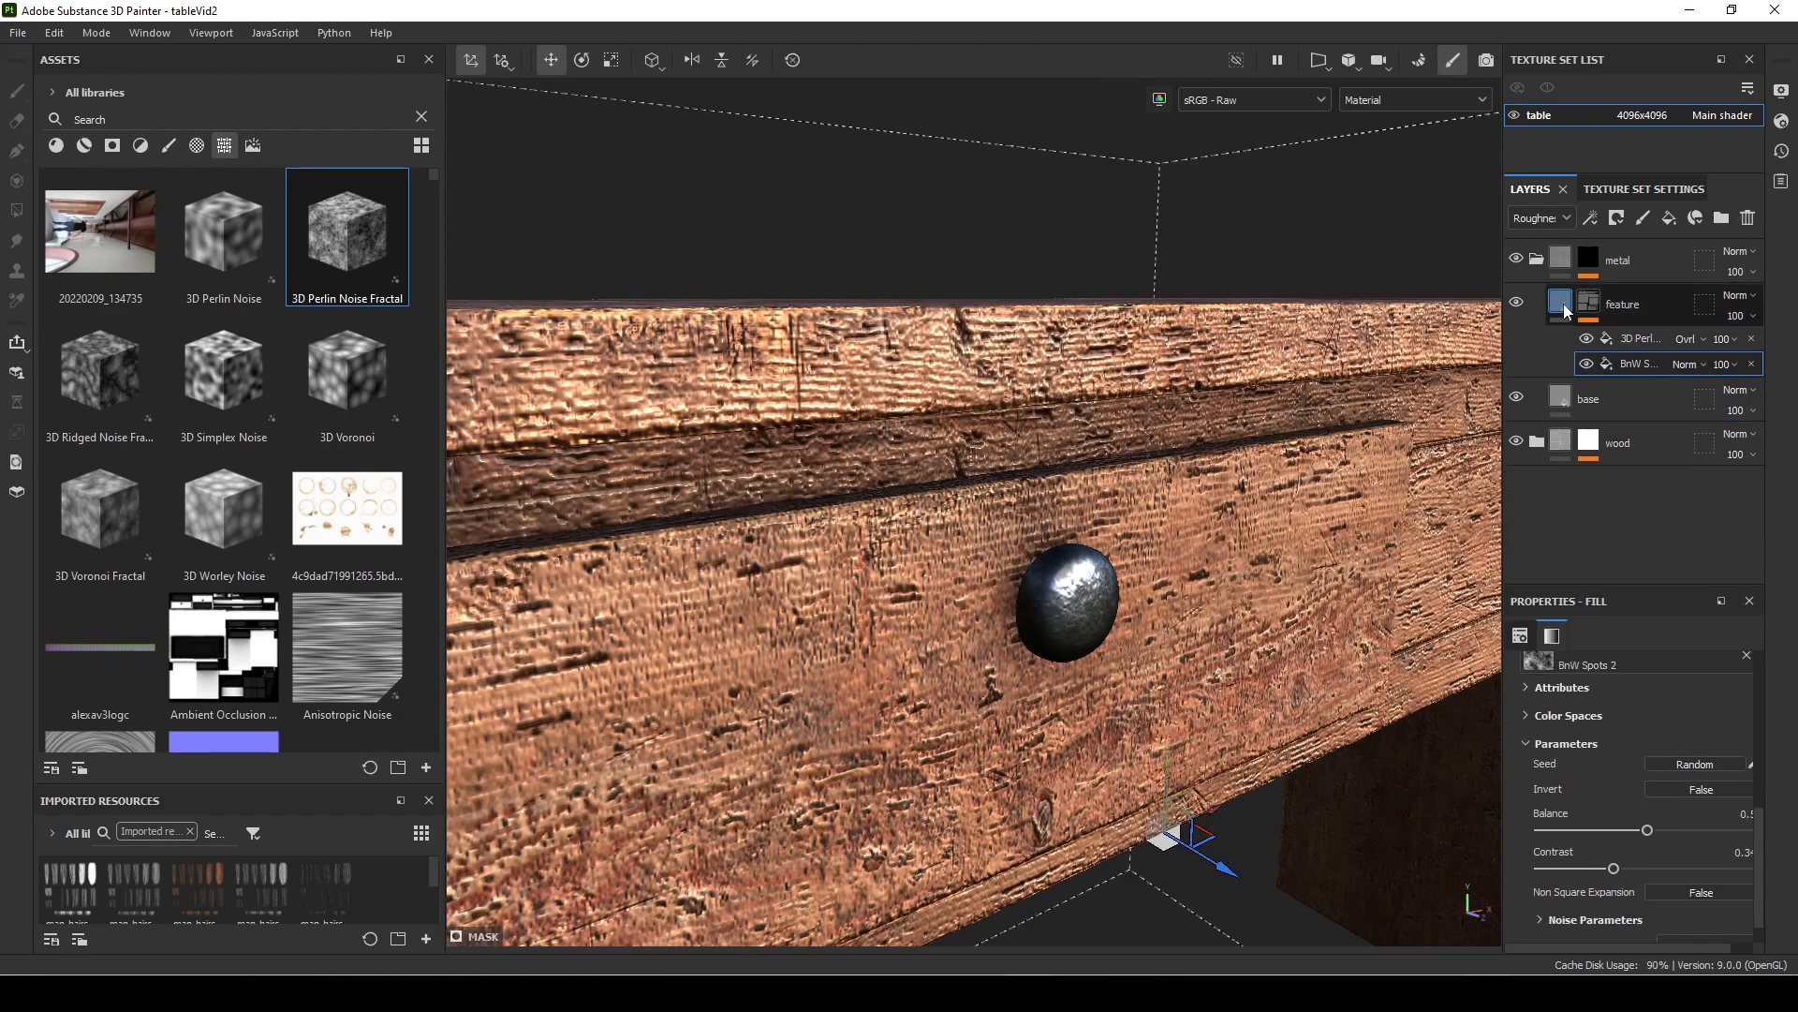
Step: Compare the knob with the iron handle photo zoomed out to 128%, returning to Substance 3D Painter when done
{"action": "left_click", "coordinate": [1561, 305]}
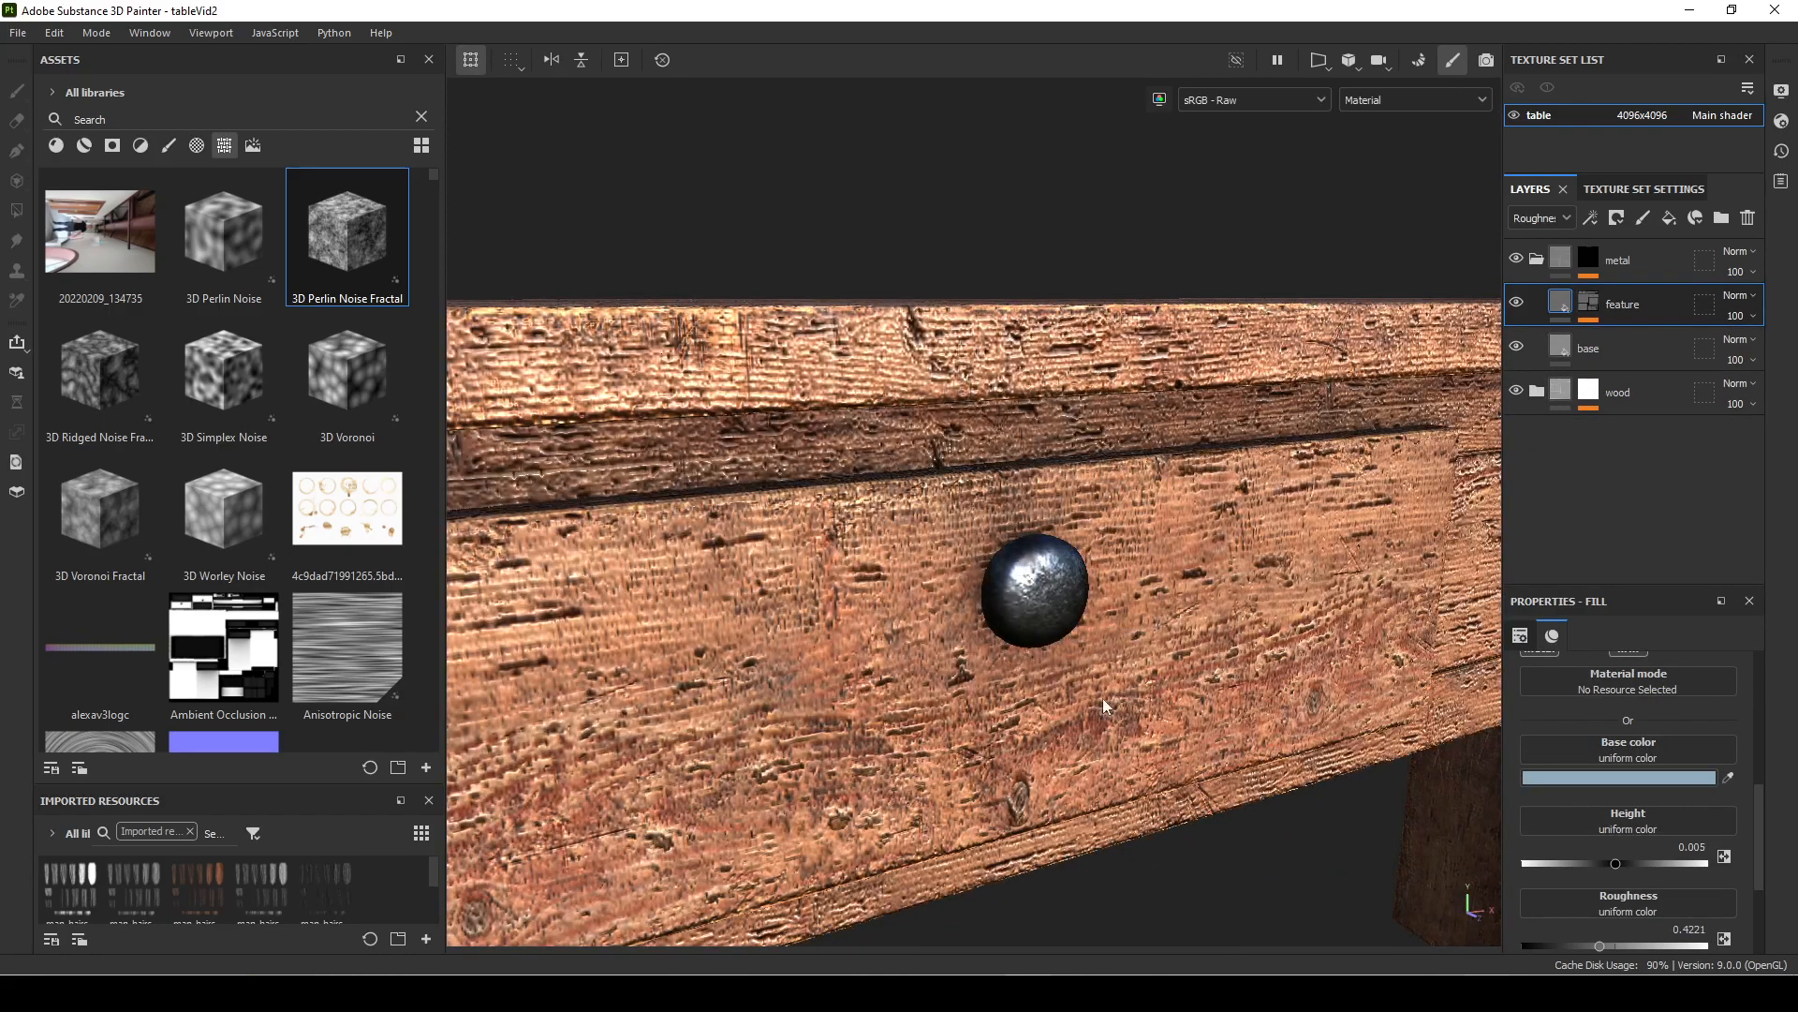
{"action": "right_click_drag", "start_coordinate": [1103, 706], "coordinate": [1250, 668], "text": "alt"}
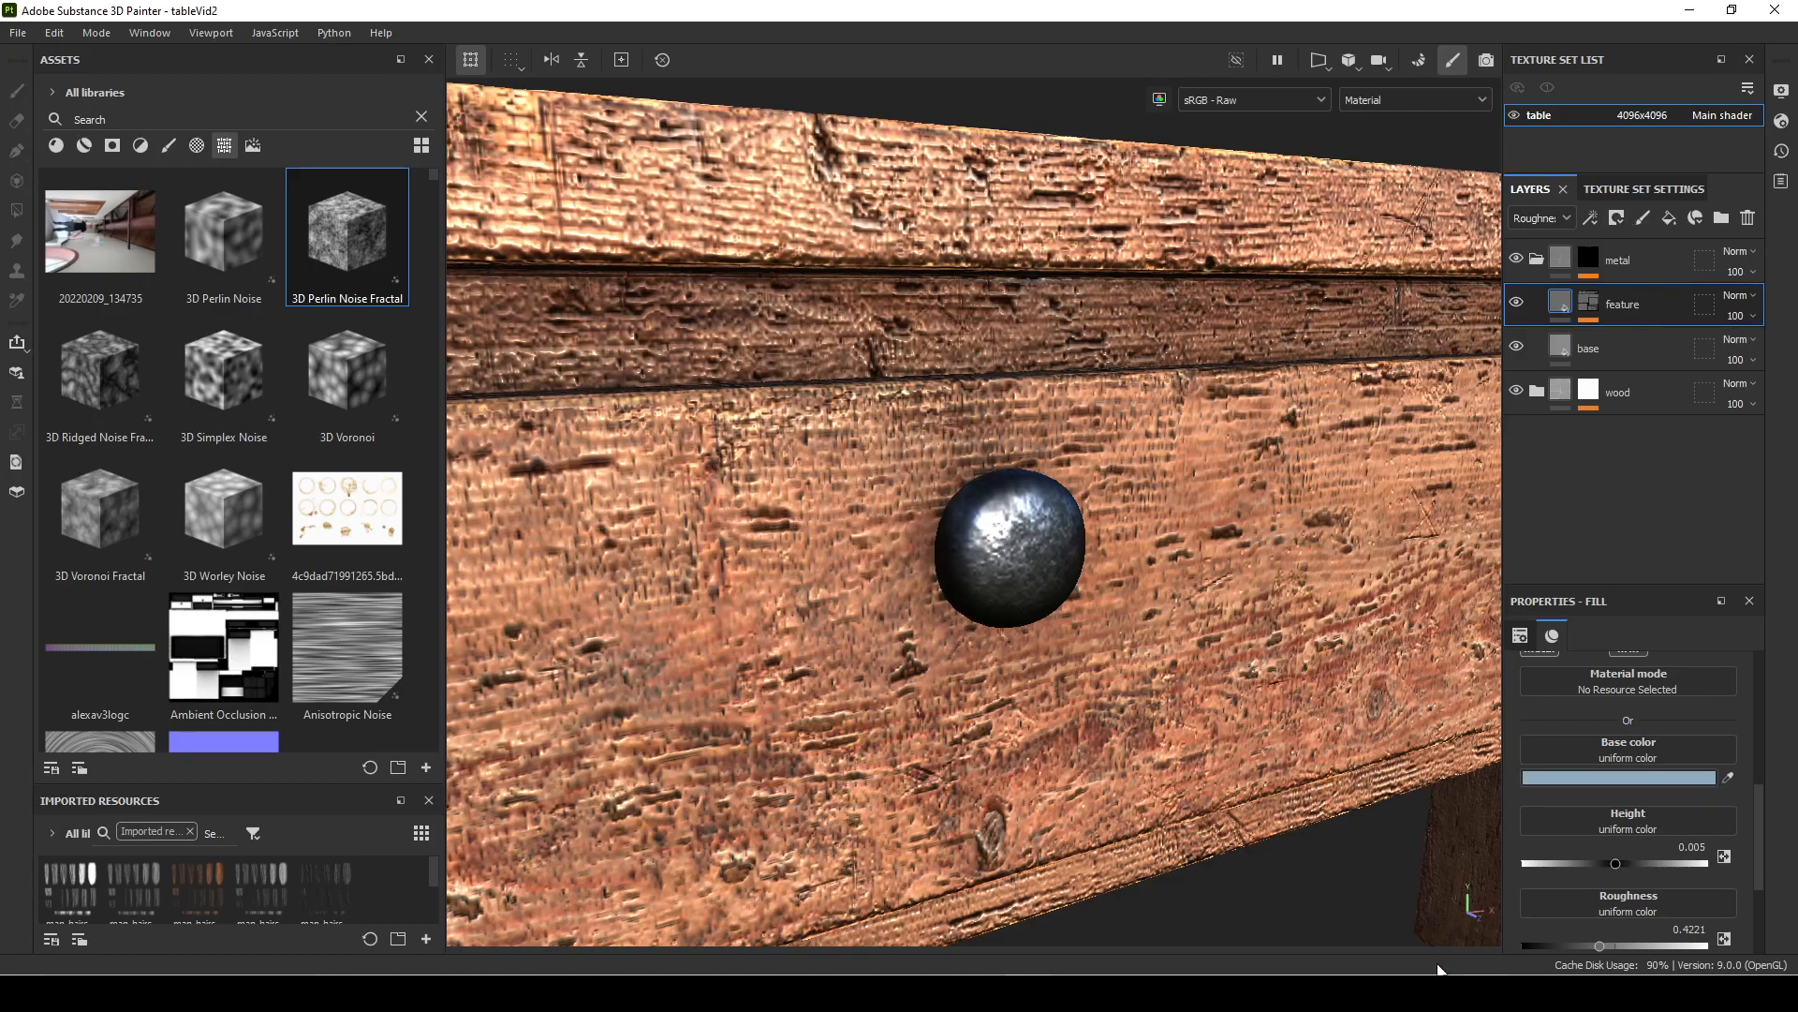
{"action": "key", "text": "alt+Tab"}
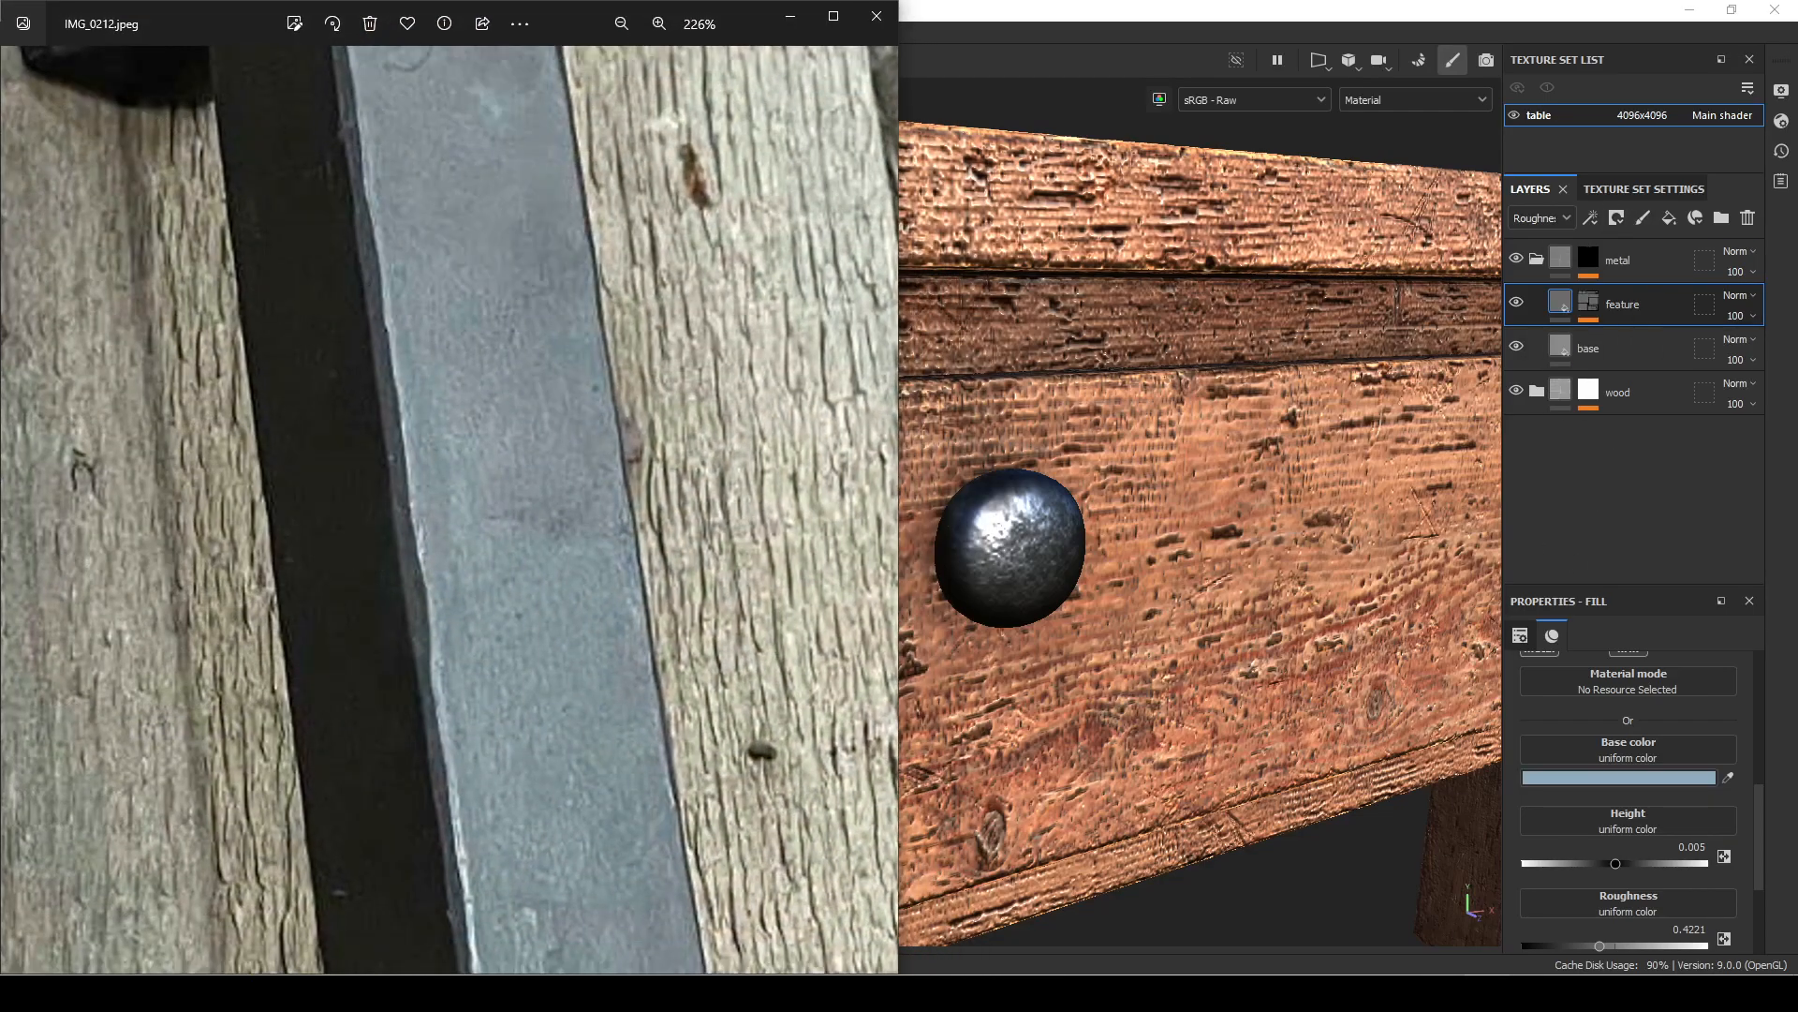
{"action": "scroll", "coordinate": [510, 601], "scroll_direction": "down", "scroll_amount": 5}
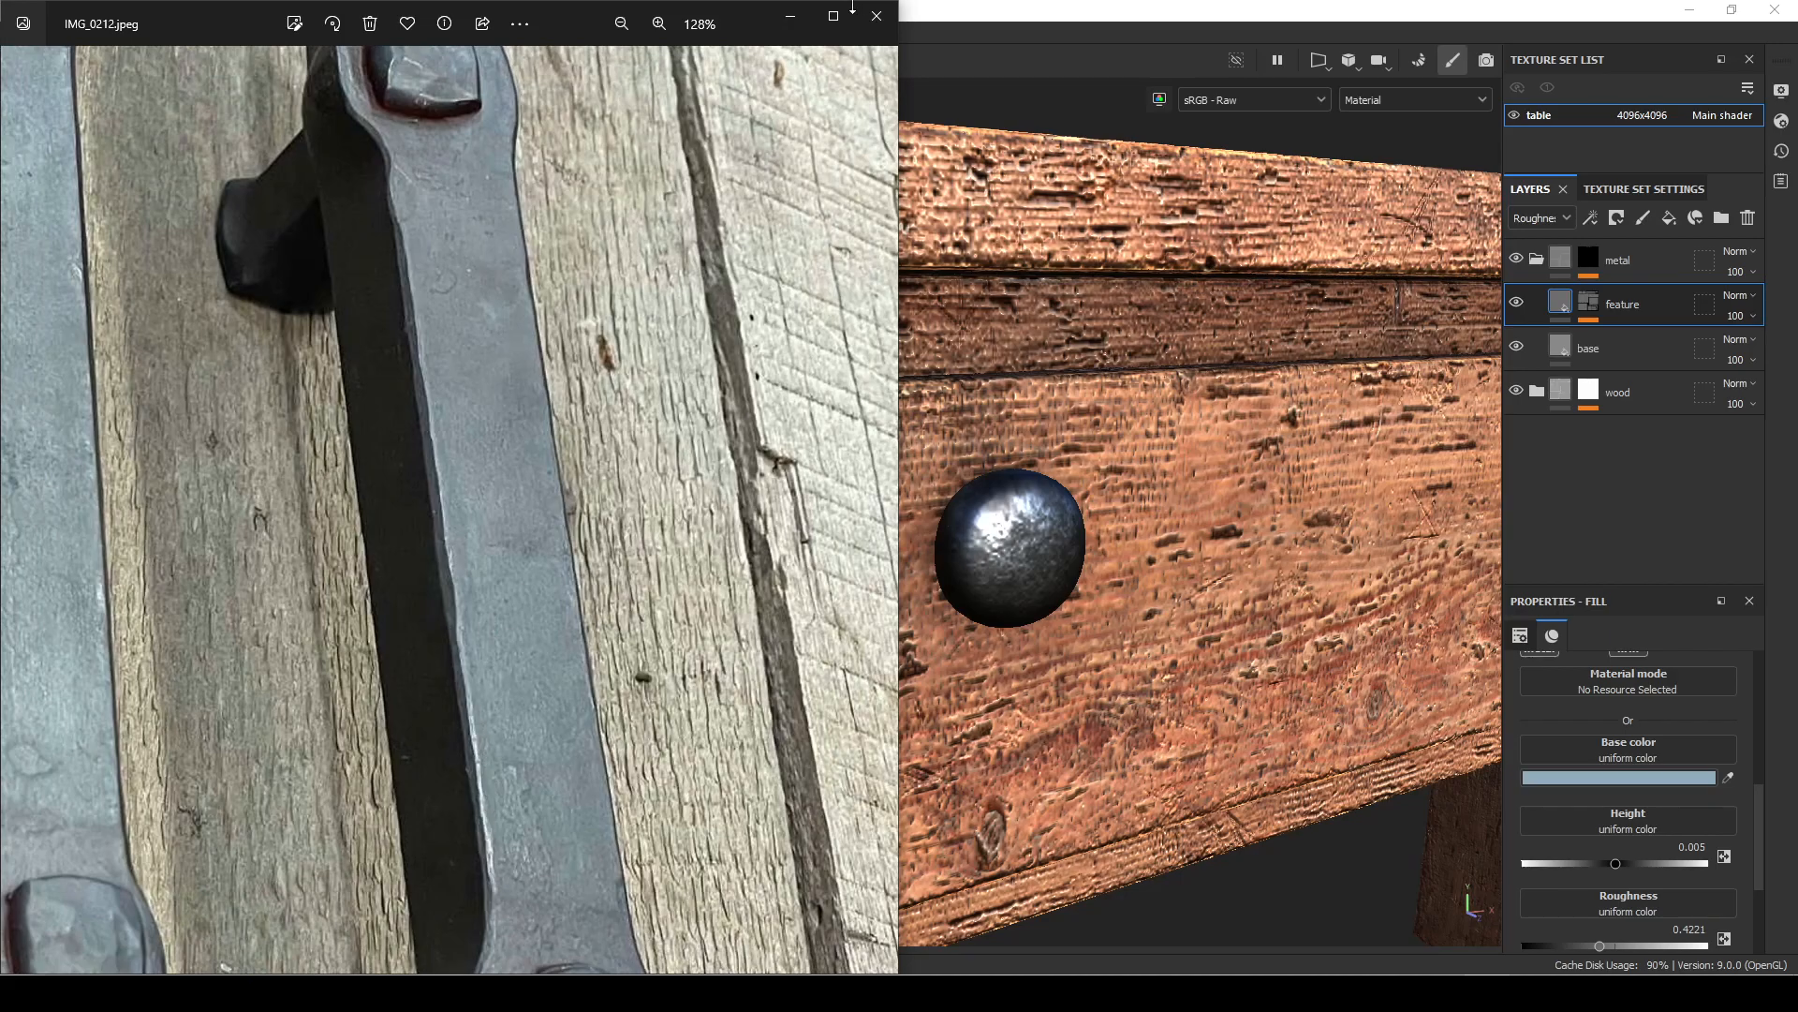
{"action": "left_click", "coordinate": [789, 16]}
Step: Duplicate the feature layer in the metal folder
{"action": "right_click", "coordinate": [1649, 306]}
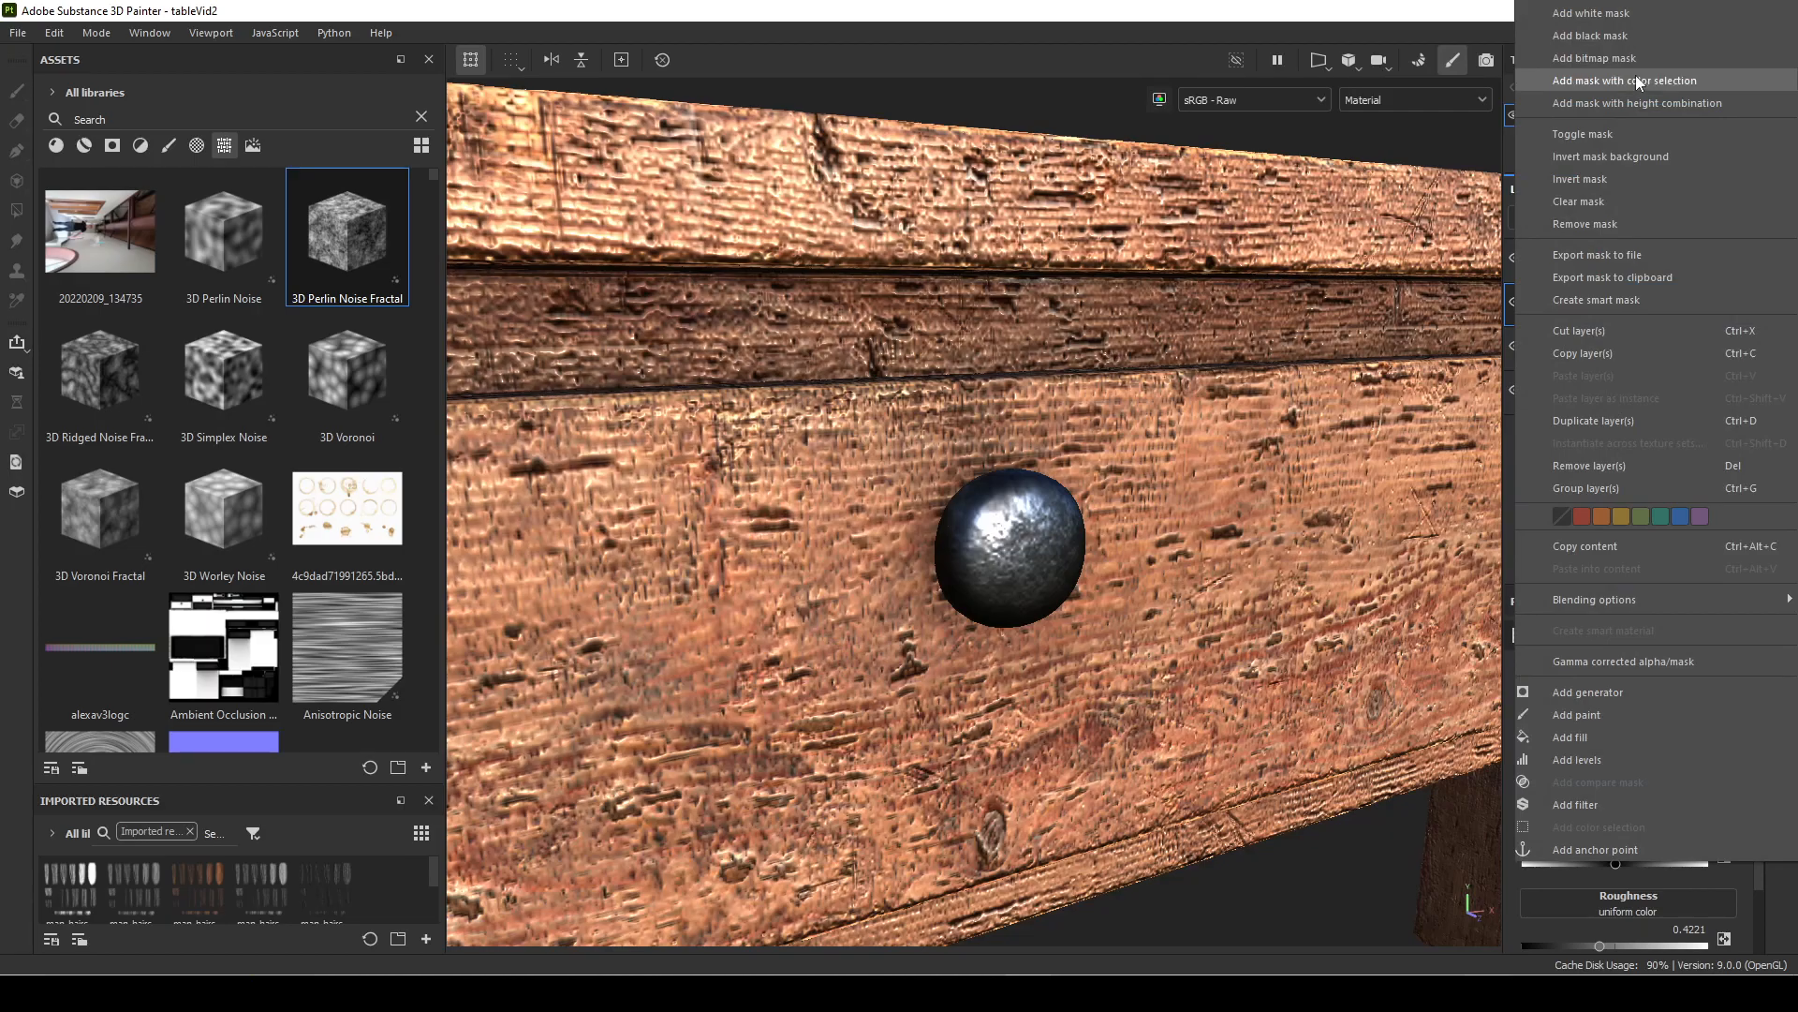
{"action": "left_click", "coordinate": [1479, 379]}
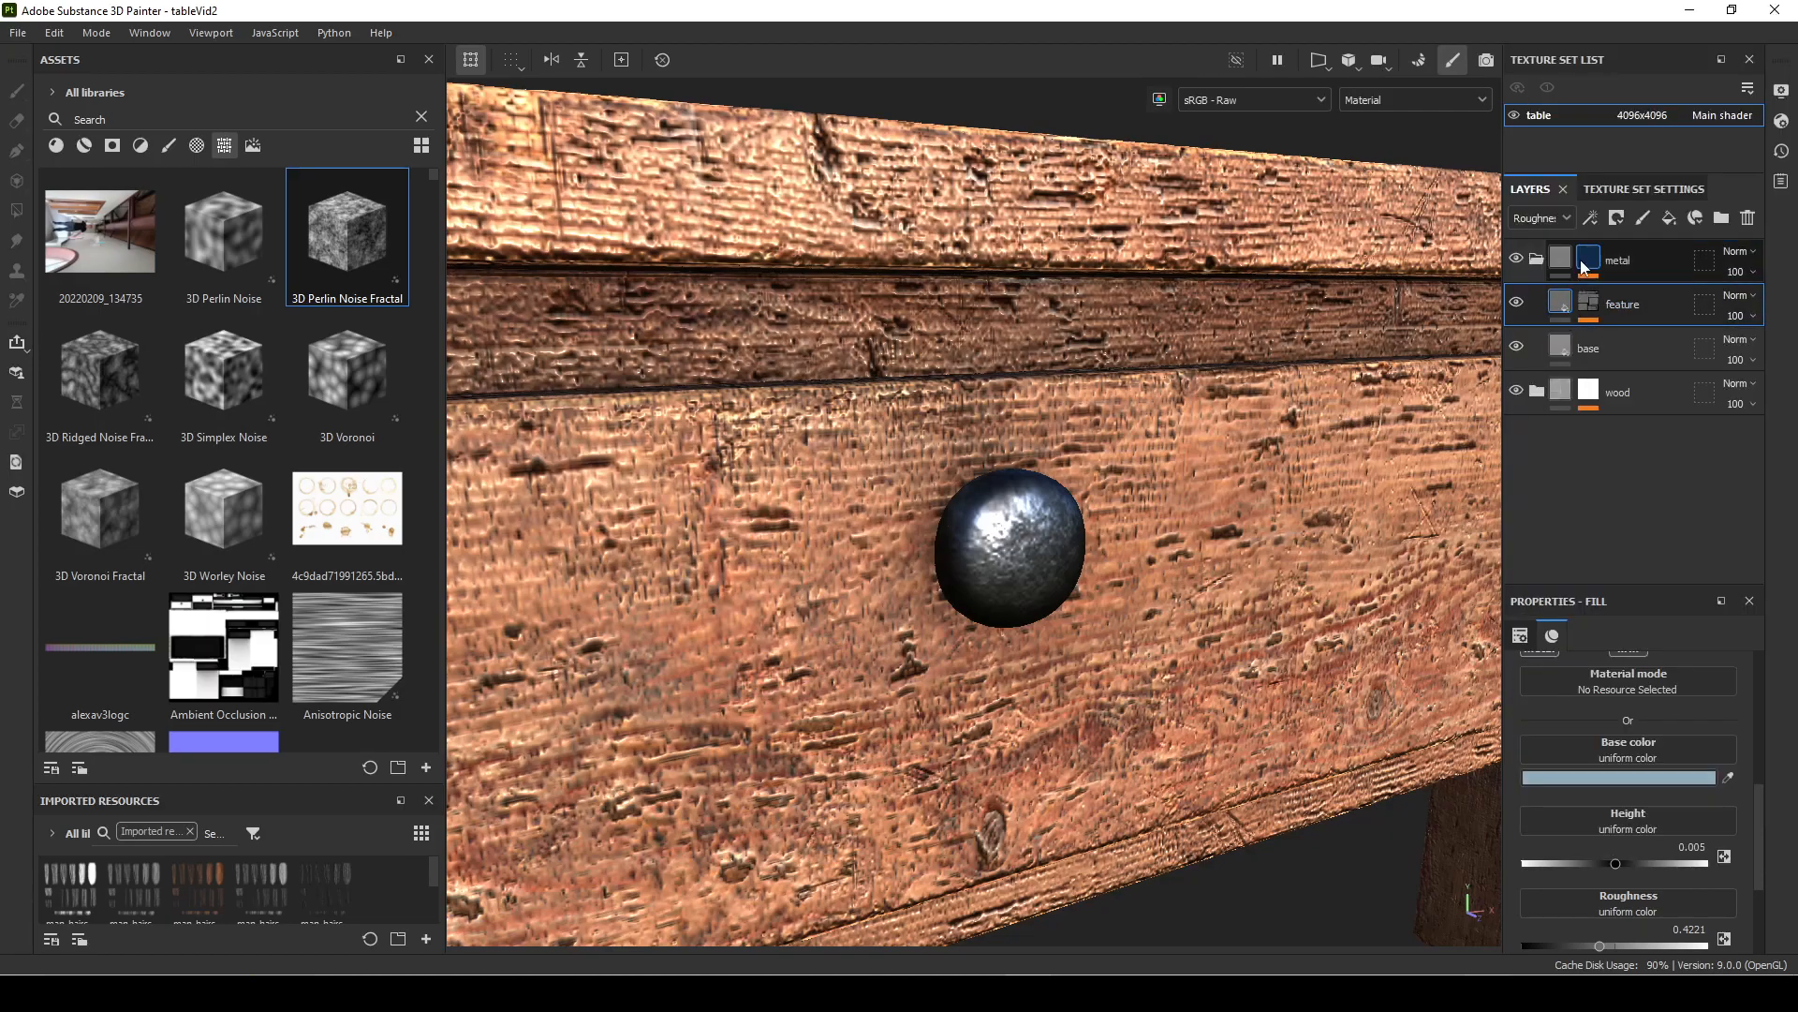
{"action": "right_click", "coordinate": [1571, 316]}
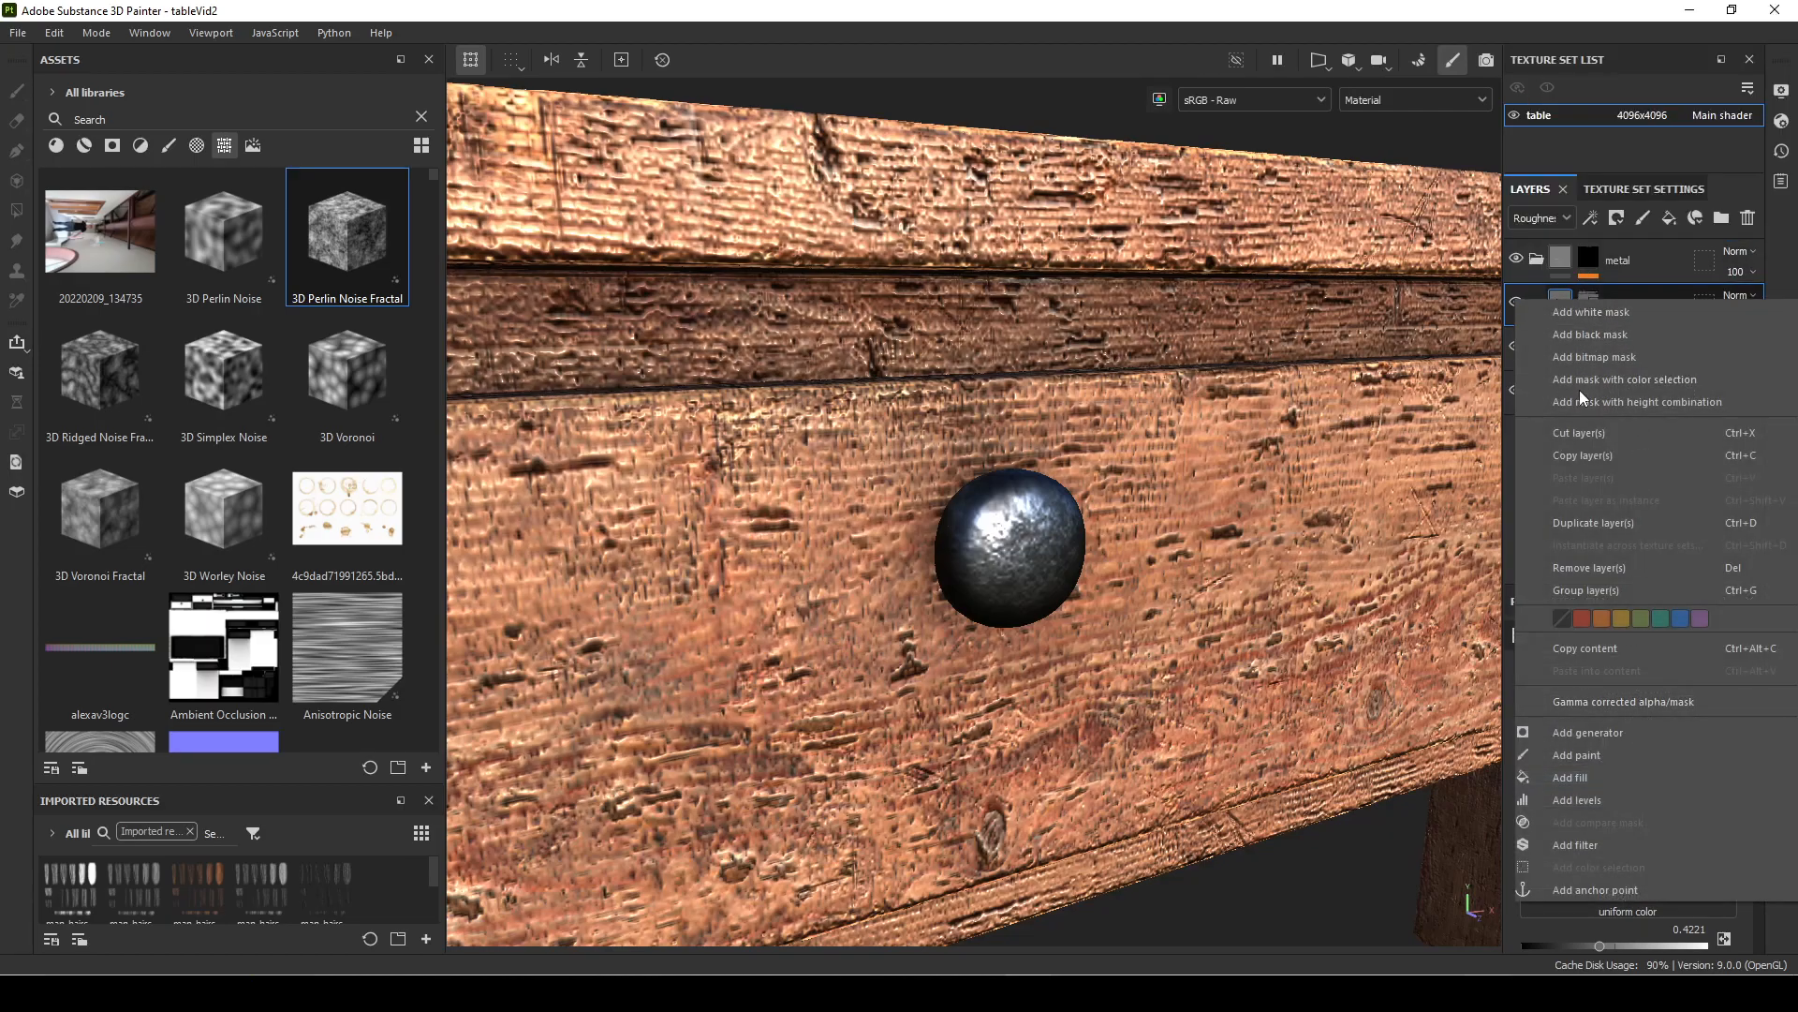
{"action": "left_click", "coordinate": [1606, 525]}
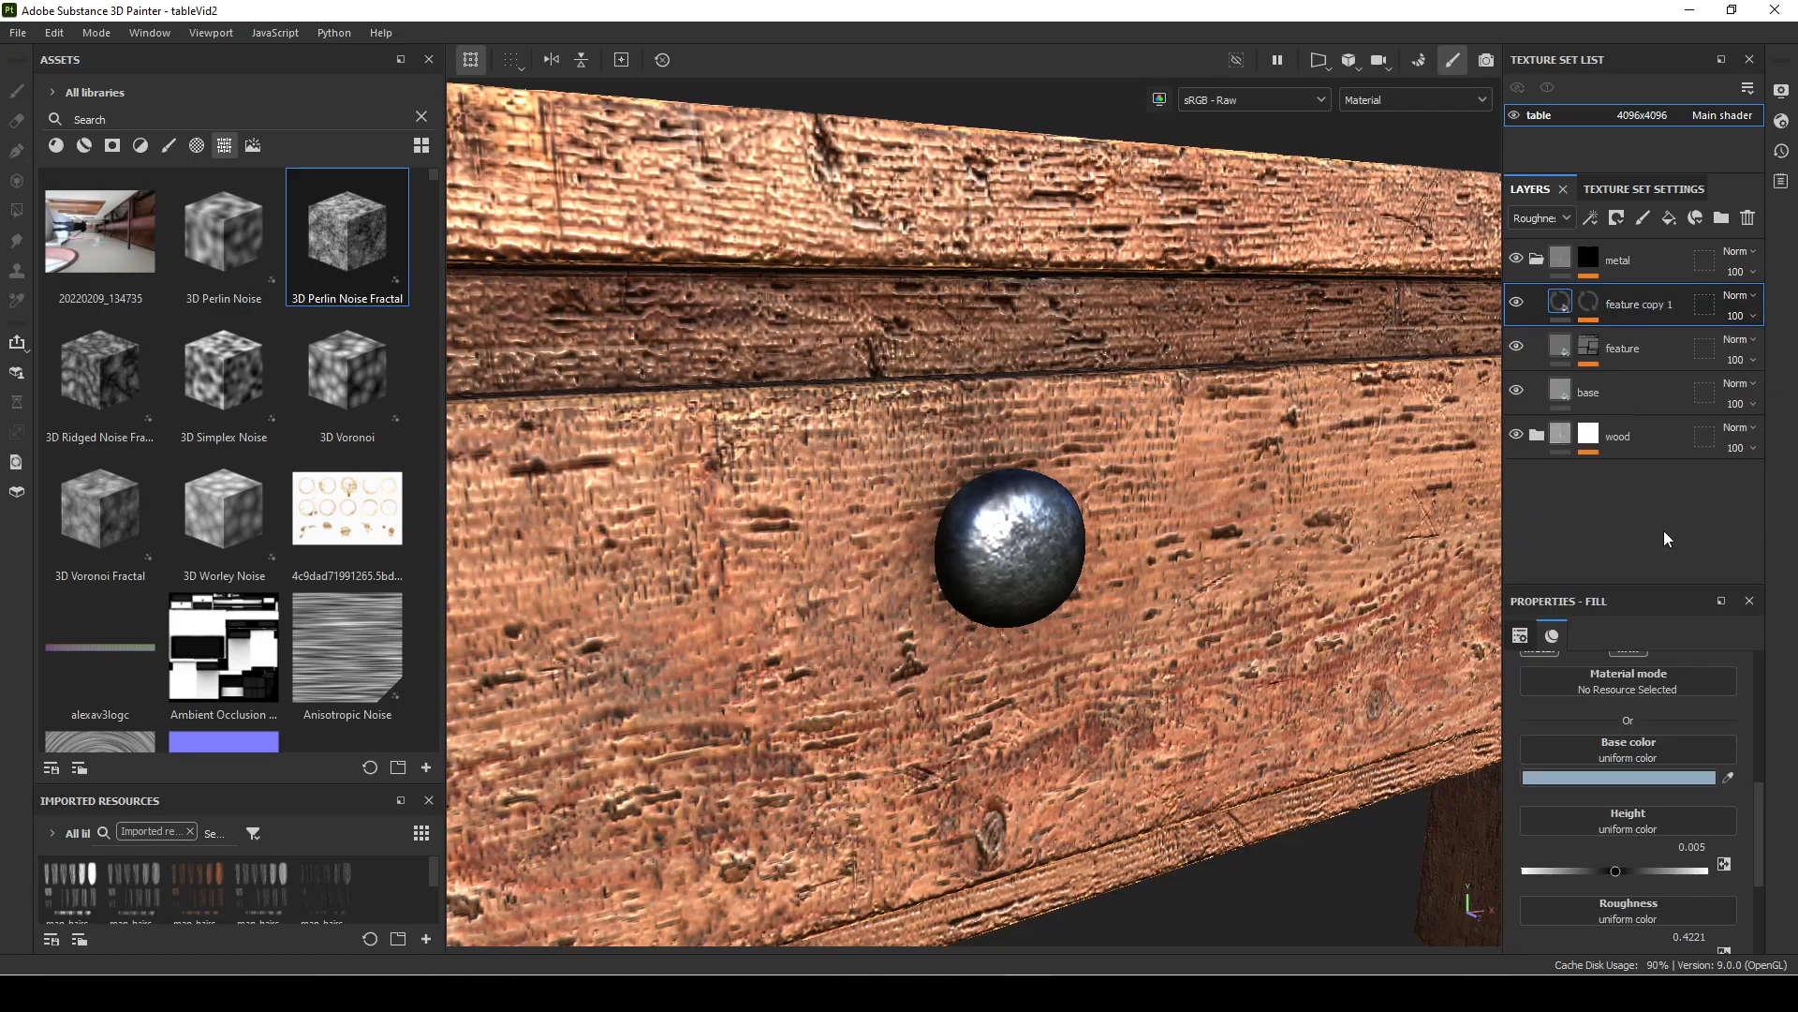
Step: Replace the mask on the duplicated feature layer with a plain black mask
{"action": "left_click", "coordinate": [1589, 301]}
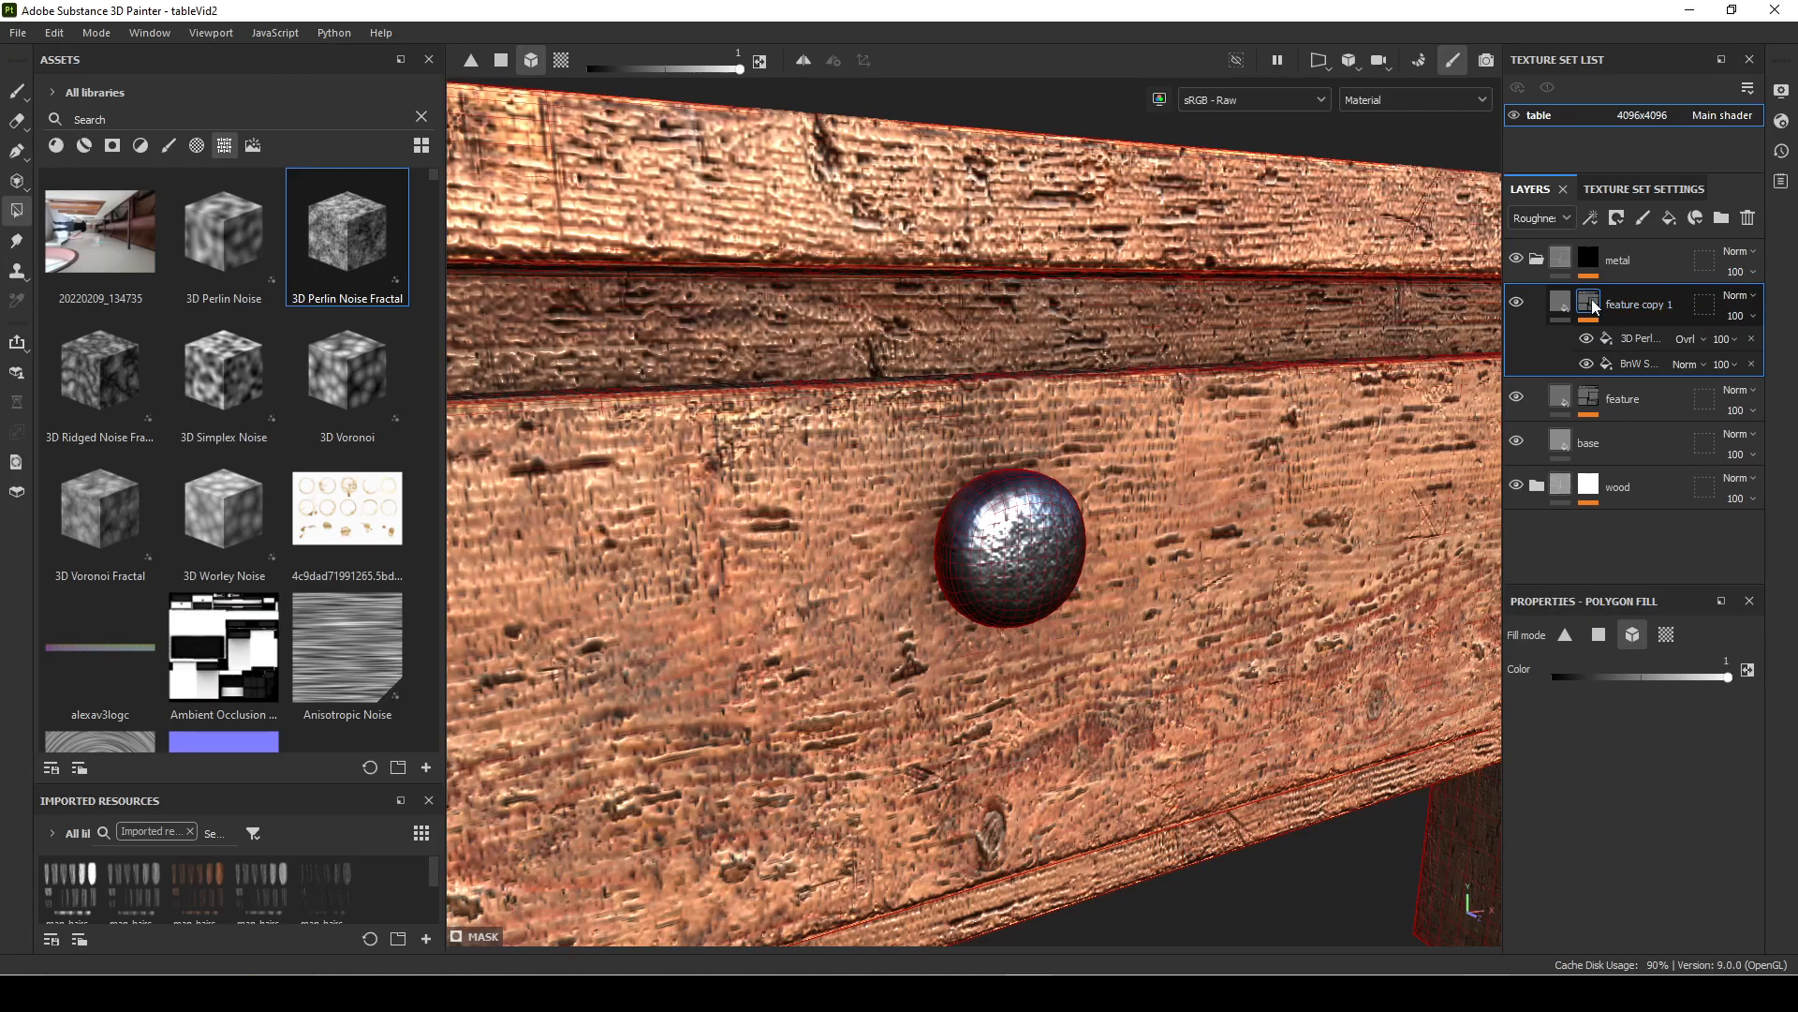
{"action": "right_click", "coordinate": [1592, 304]}
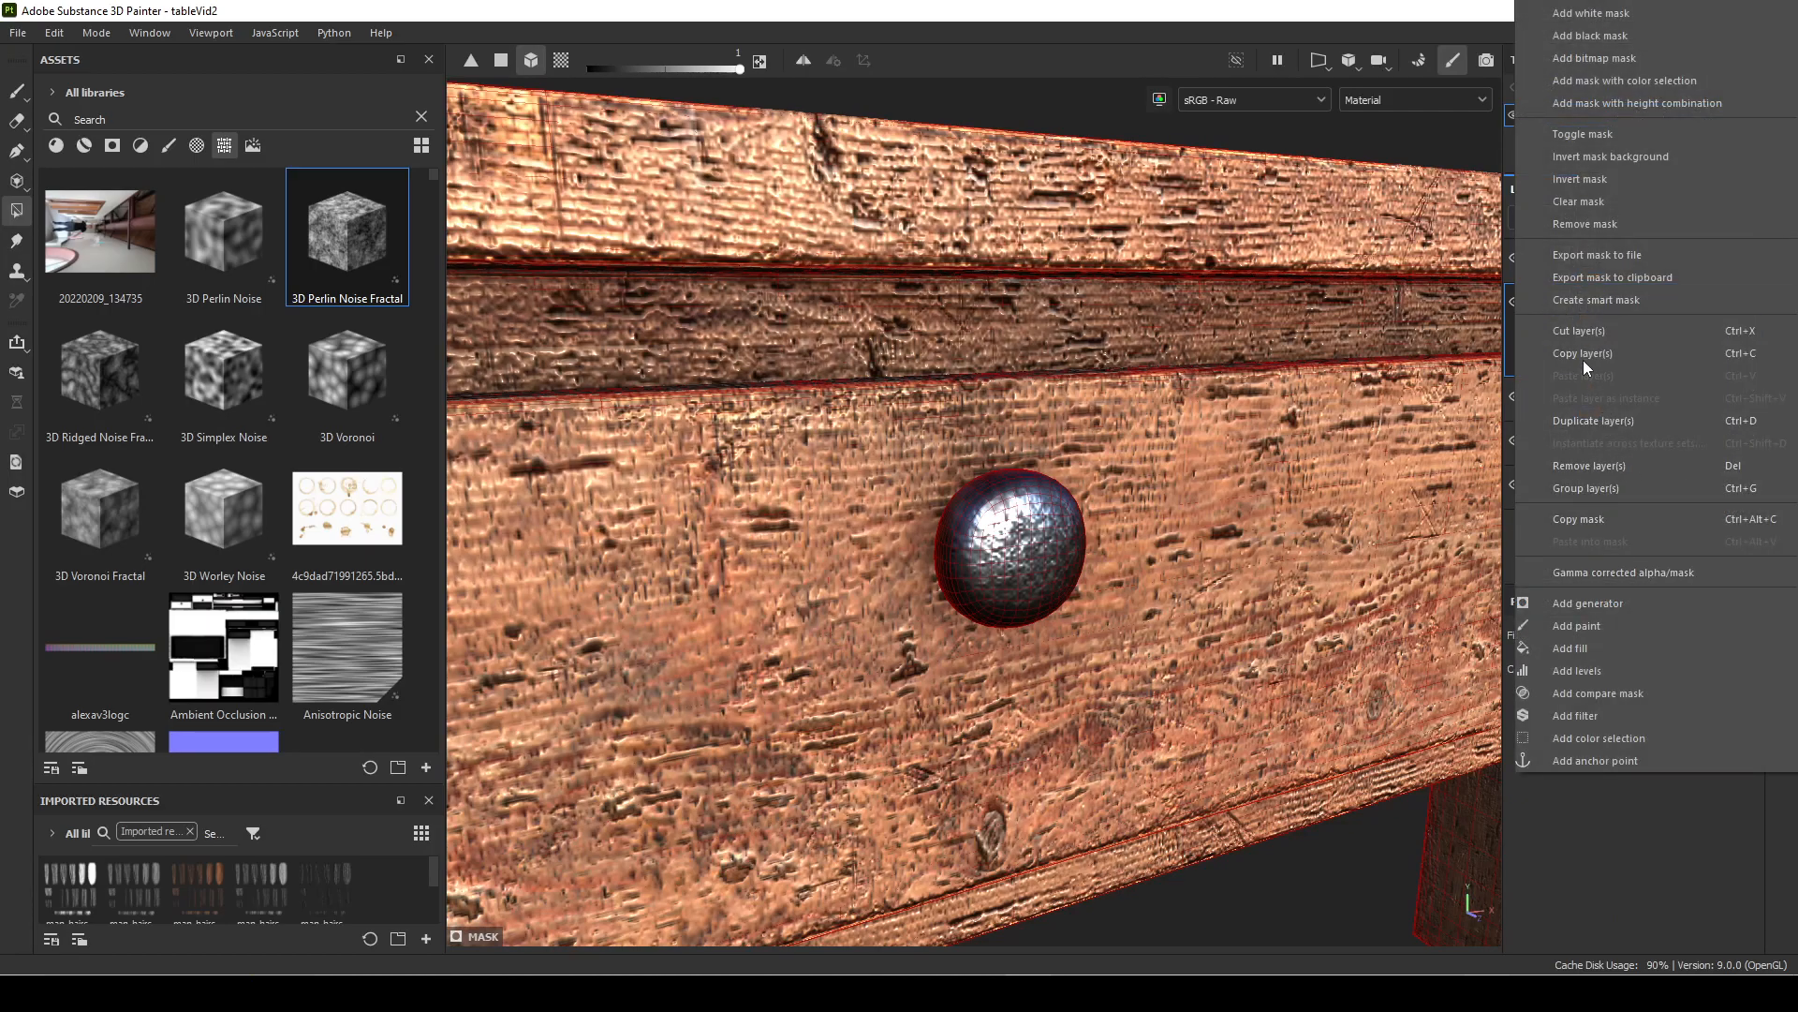
{"action": "left_click", "coordinate": [1589, 226]}
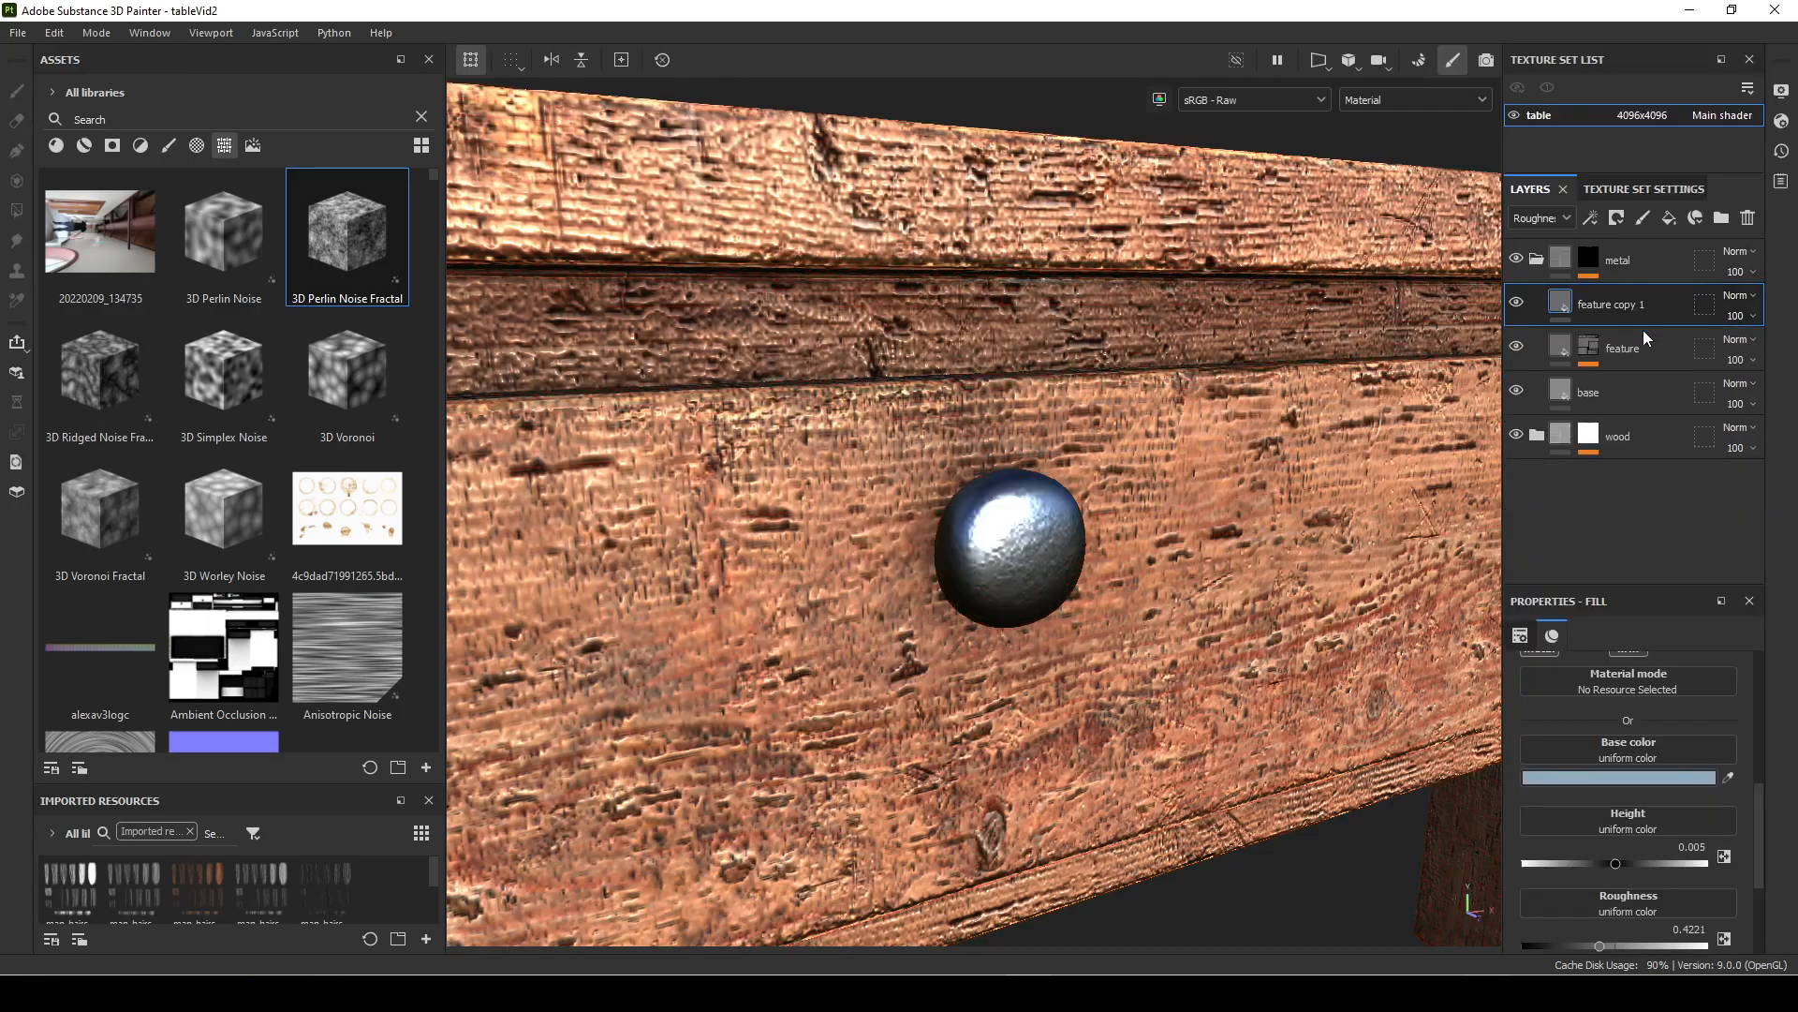
{"action": "right_click", "coordinate": [1560, 318]}
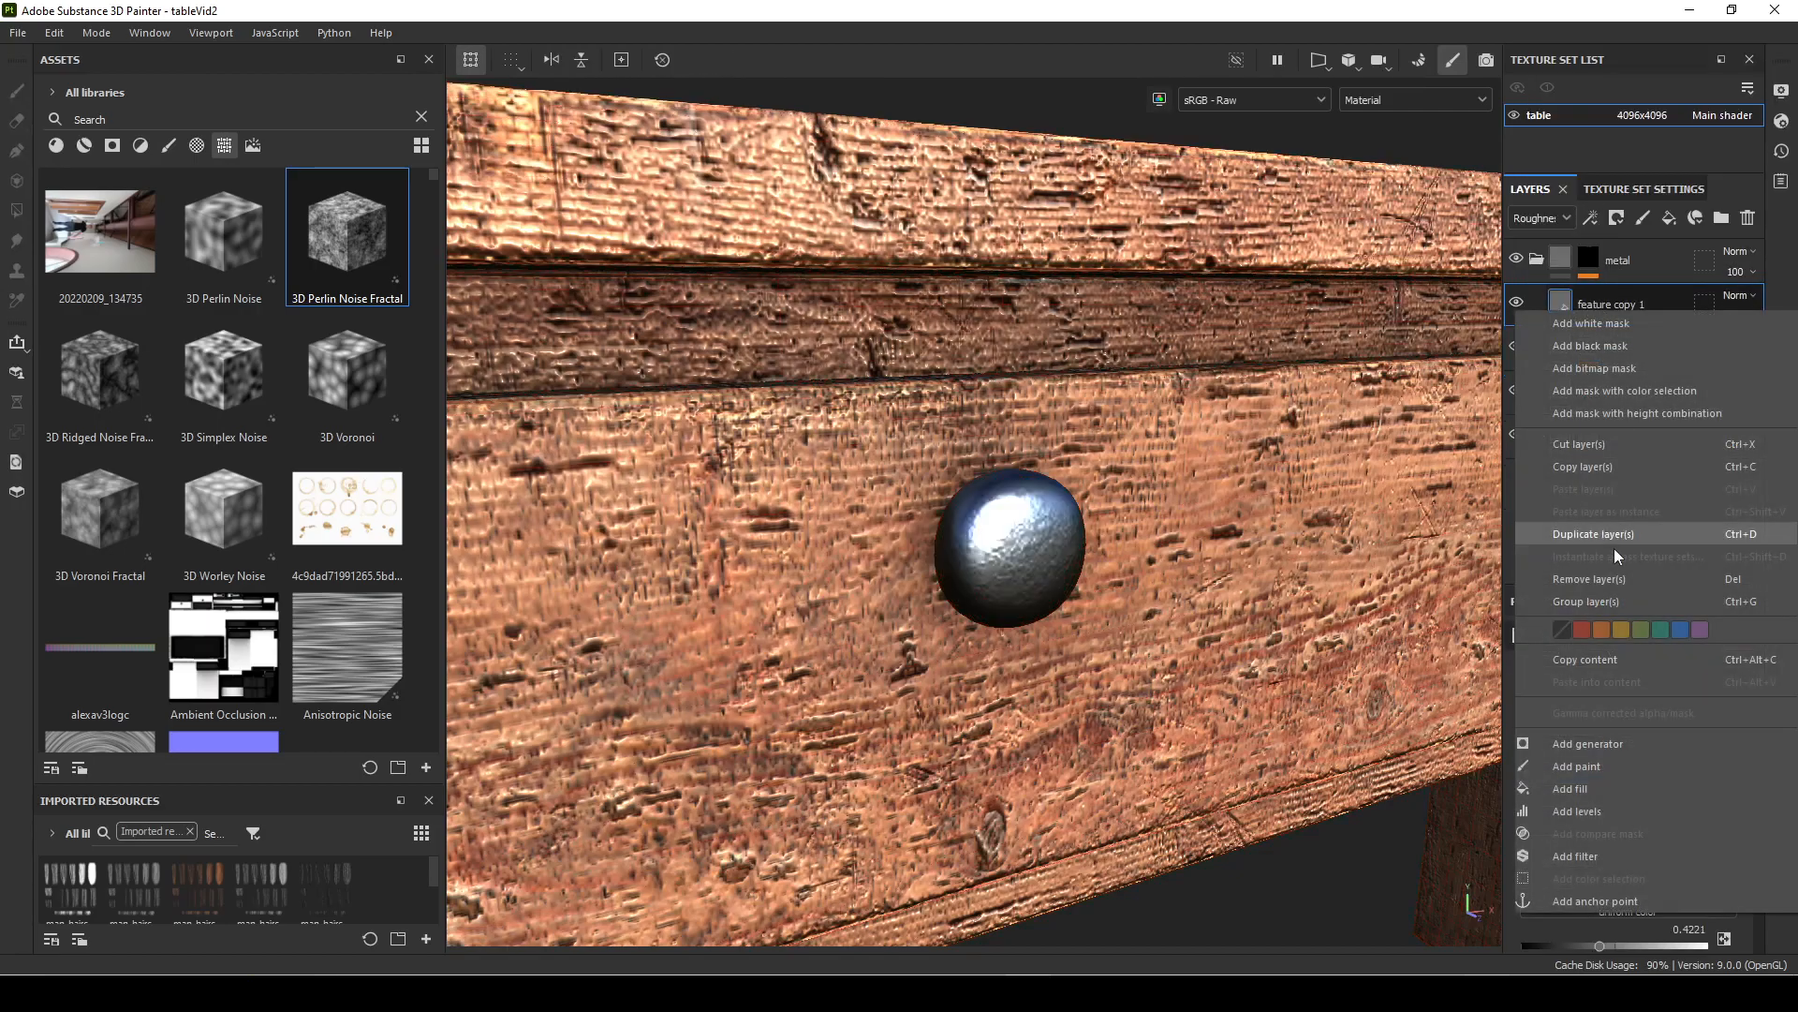
{"action": "left_click", "coordinate": [1620, 347]}
Step: Add a Metal Edge Wear generator to the black mask of the feature copy 1 layer
{"action": "right_click", "coordinate": [1593, 300]}
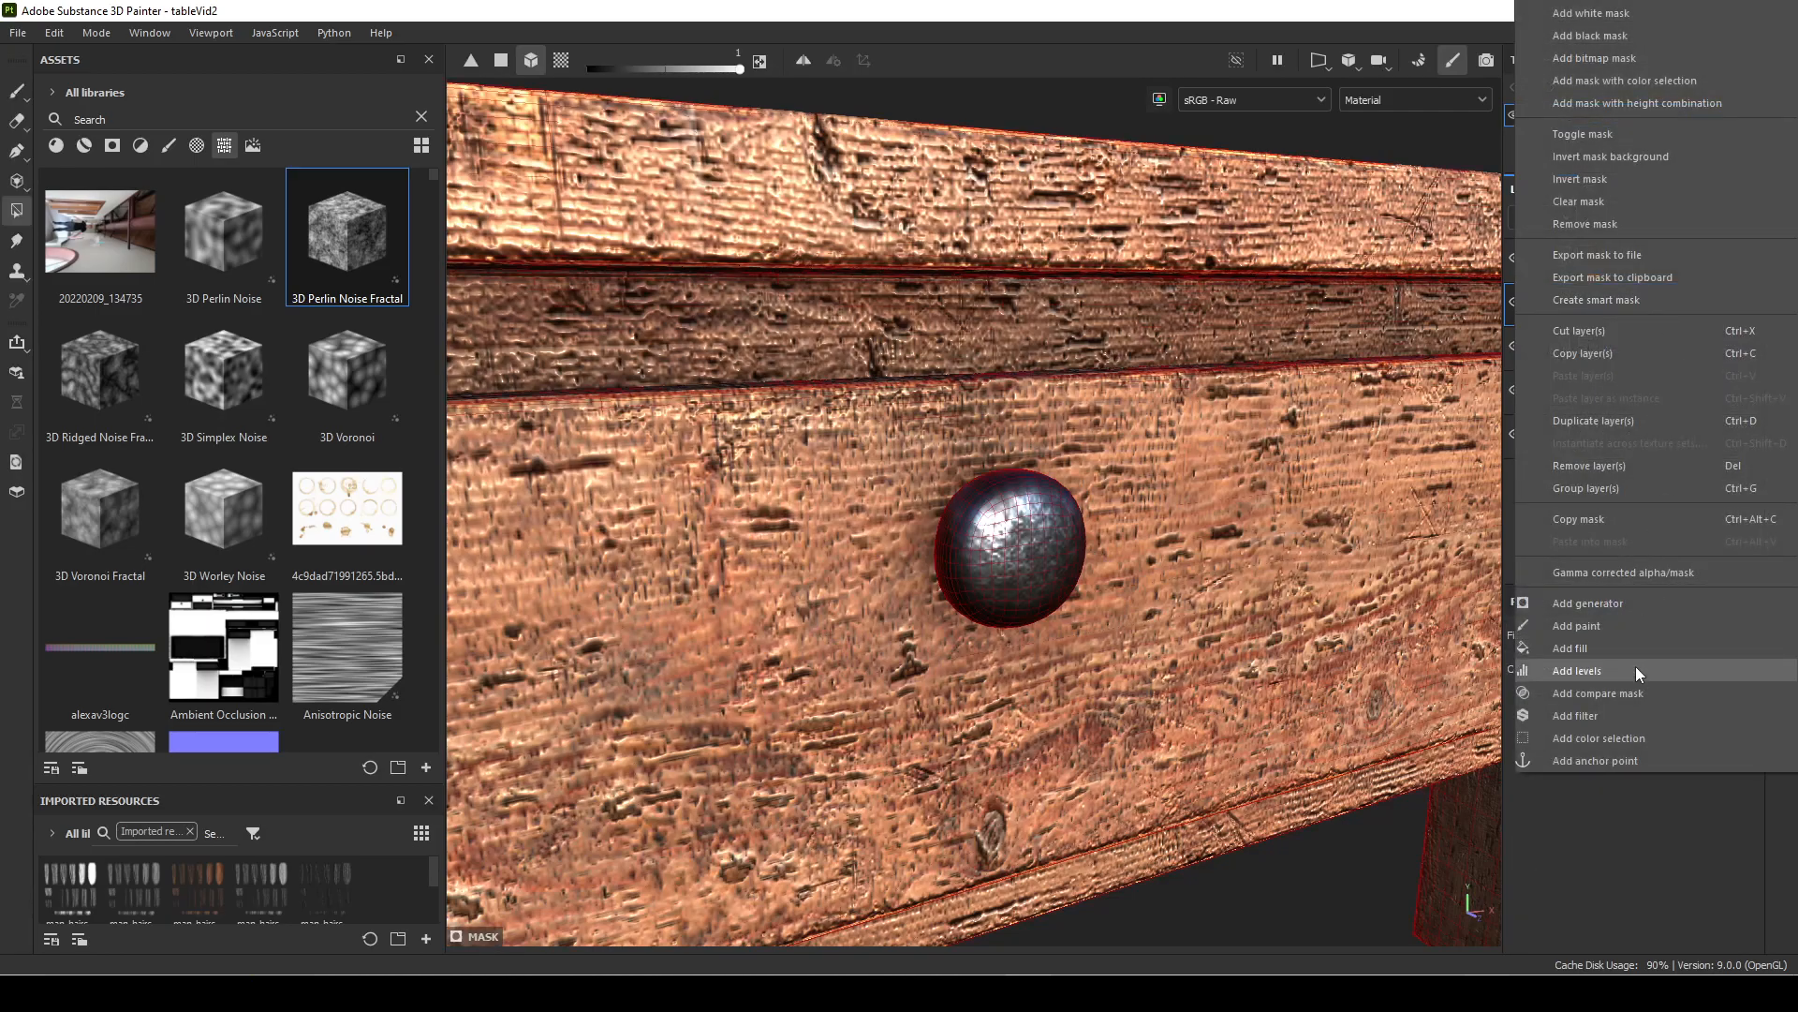
{"action": "left_click", "coordinate": [1610, 606]}
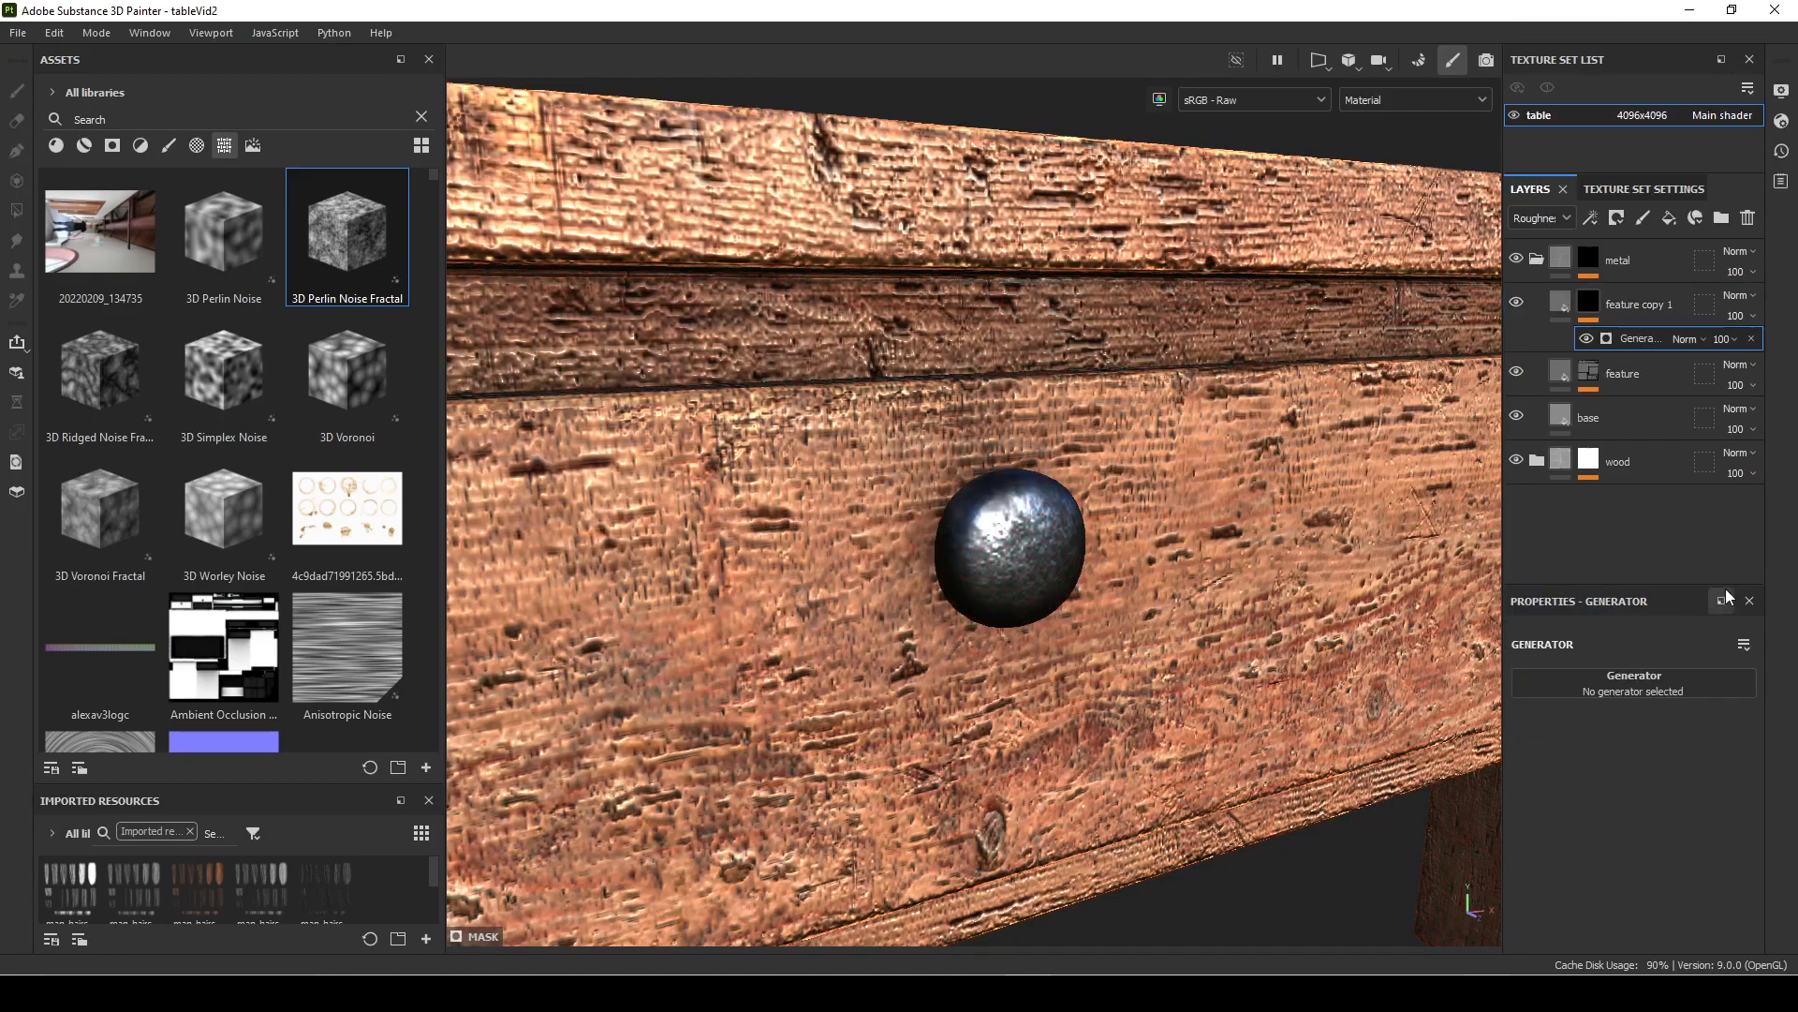
{"action": "left_click", "coordinate": [1647, 691]}
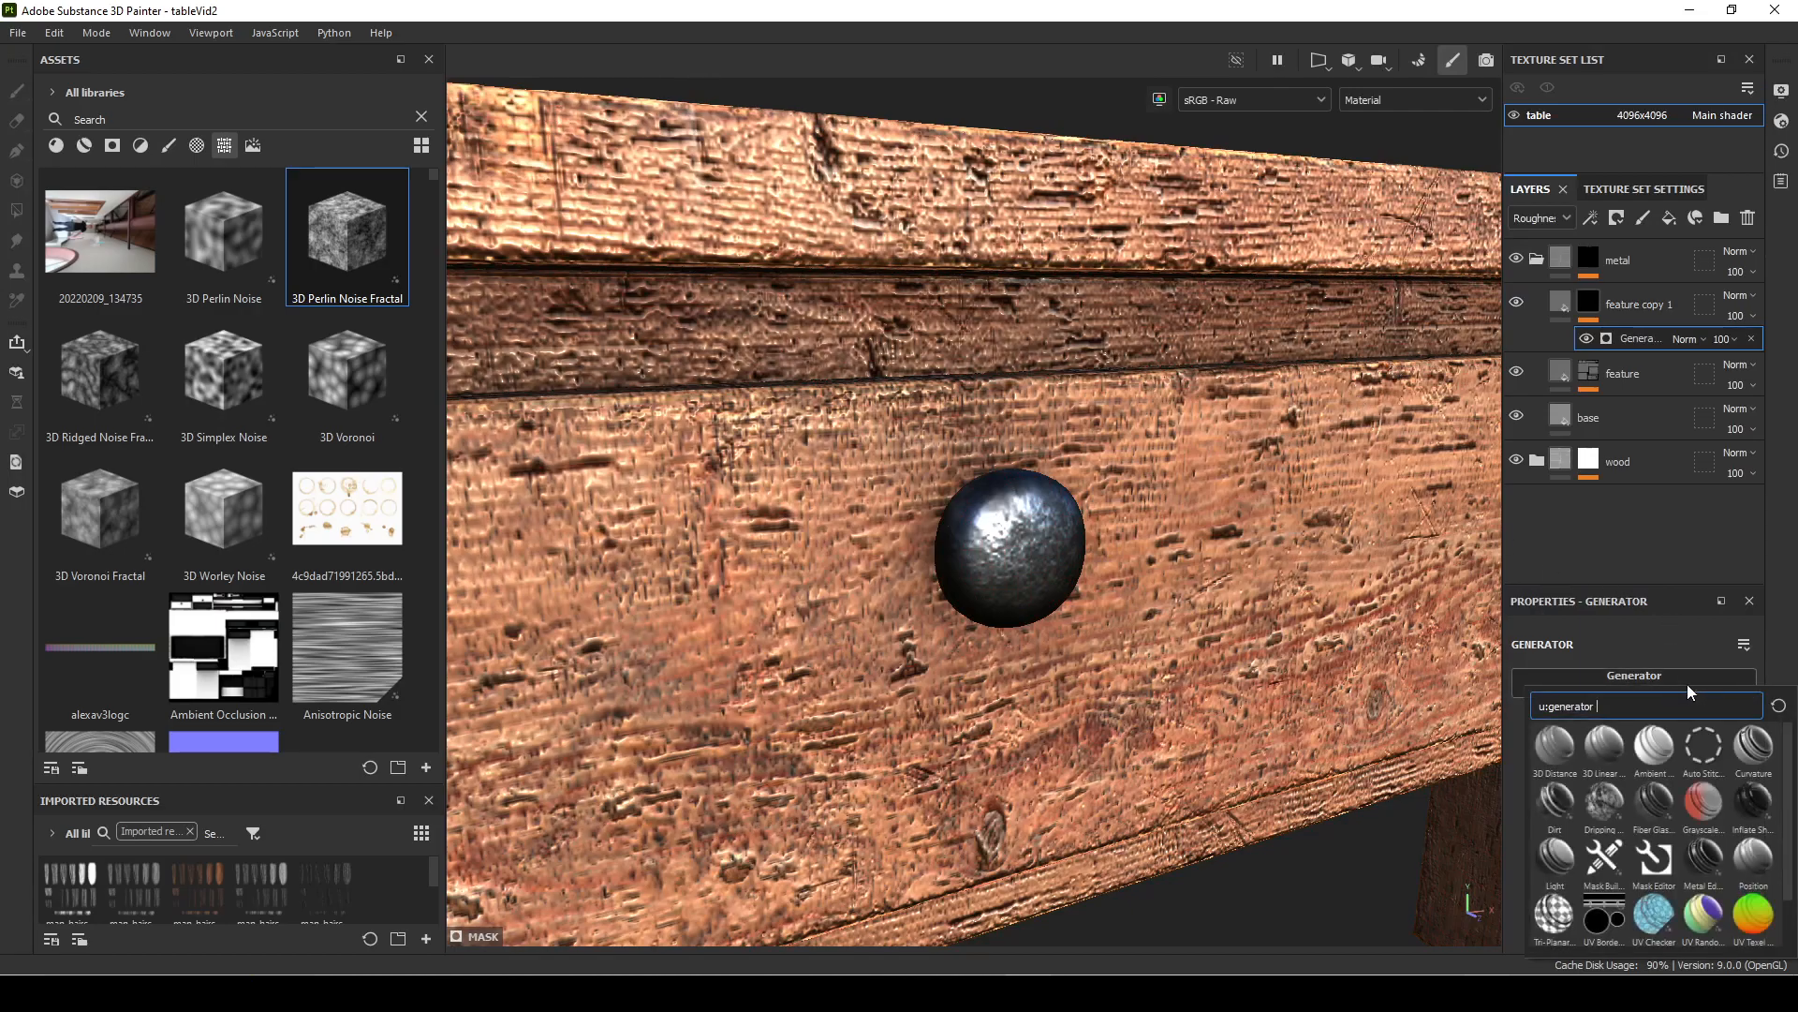
{"action": "left_click", "coordinate": [1704, 854]}
Step: Set the Metal Edge Wear generator's Wear Level to 0.14 and Wear Contrast to 0.18, and inspect the knob's edges
{"action": "left_click_drag", "start_coordinate": [1109, 621], "coordinate": [1182, 686], "text": "alt"}
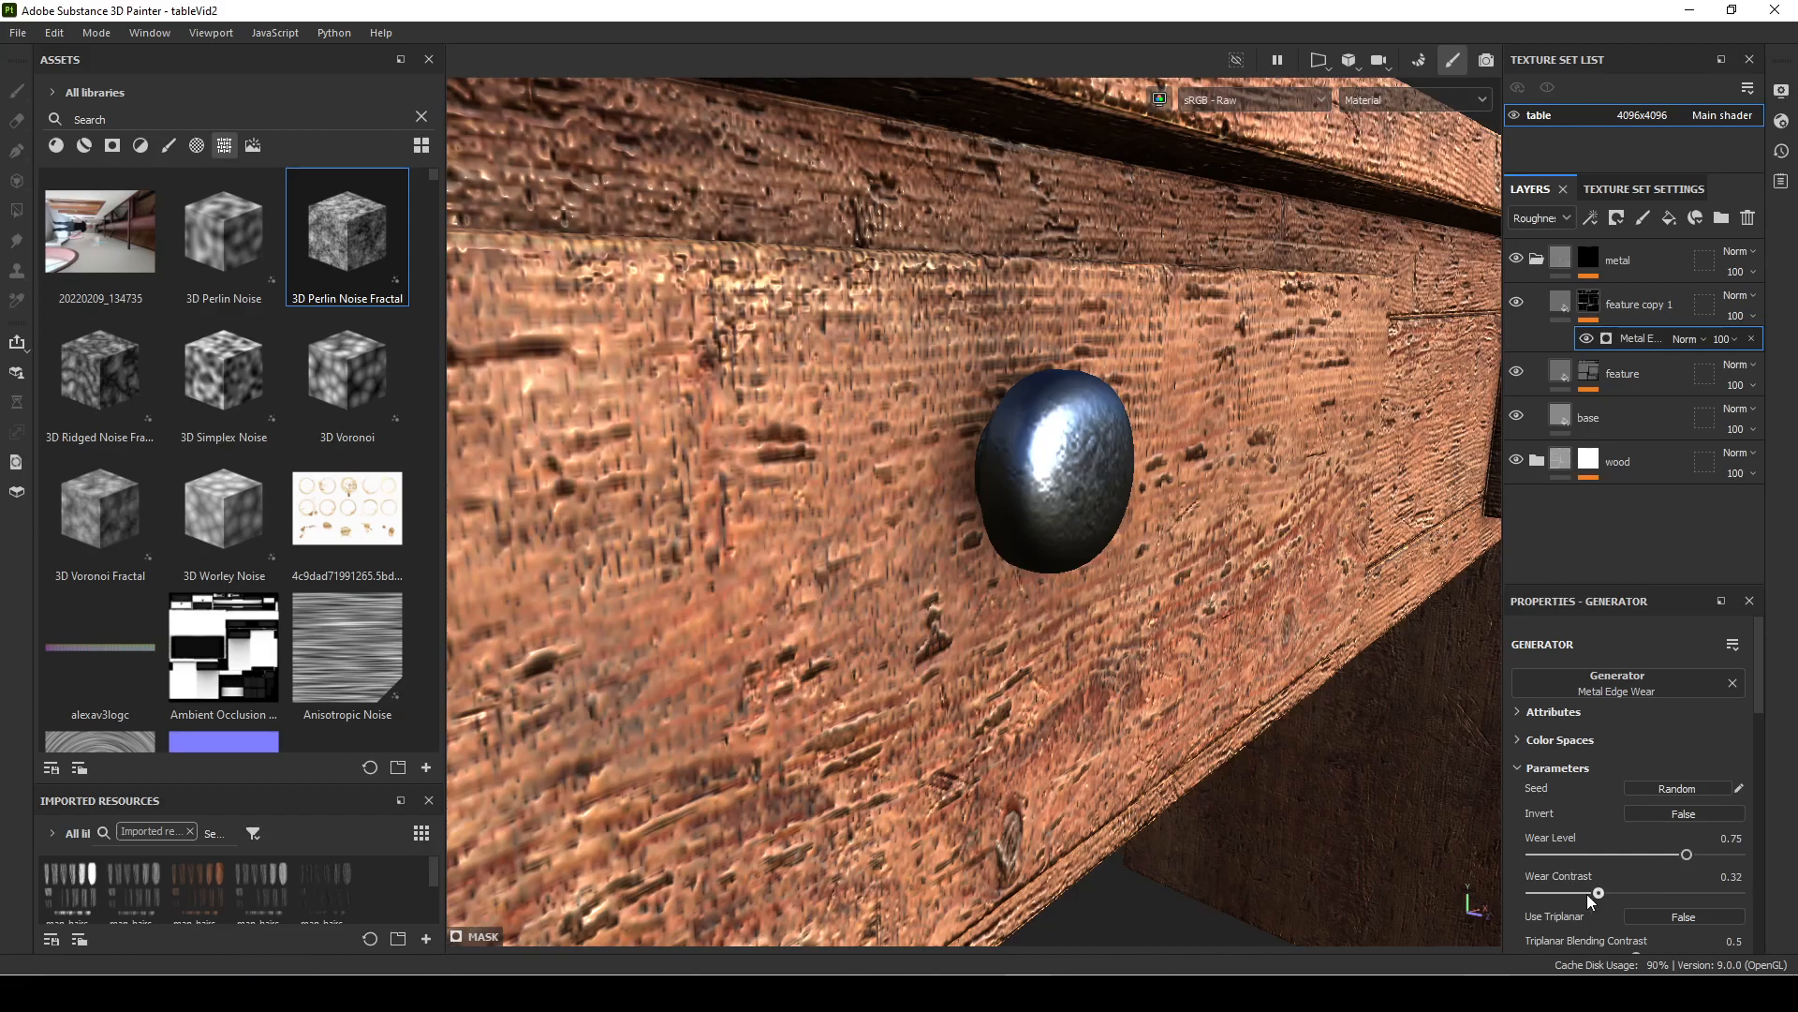
{"action": "left_click_drag", "start_coordinate": [1663, 858], "coordinate": [1562, 866]}
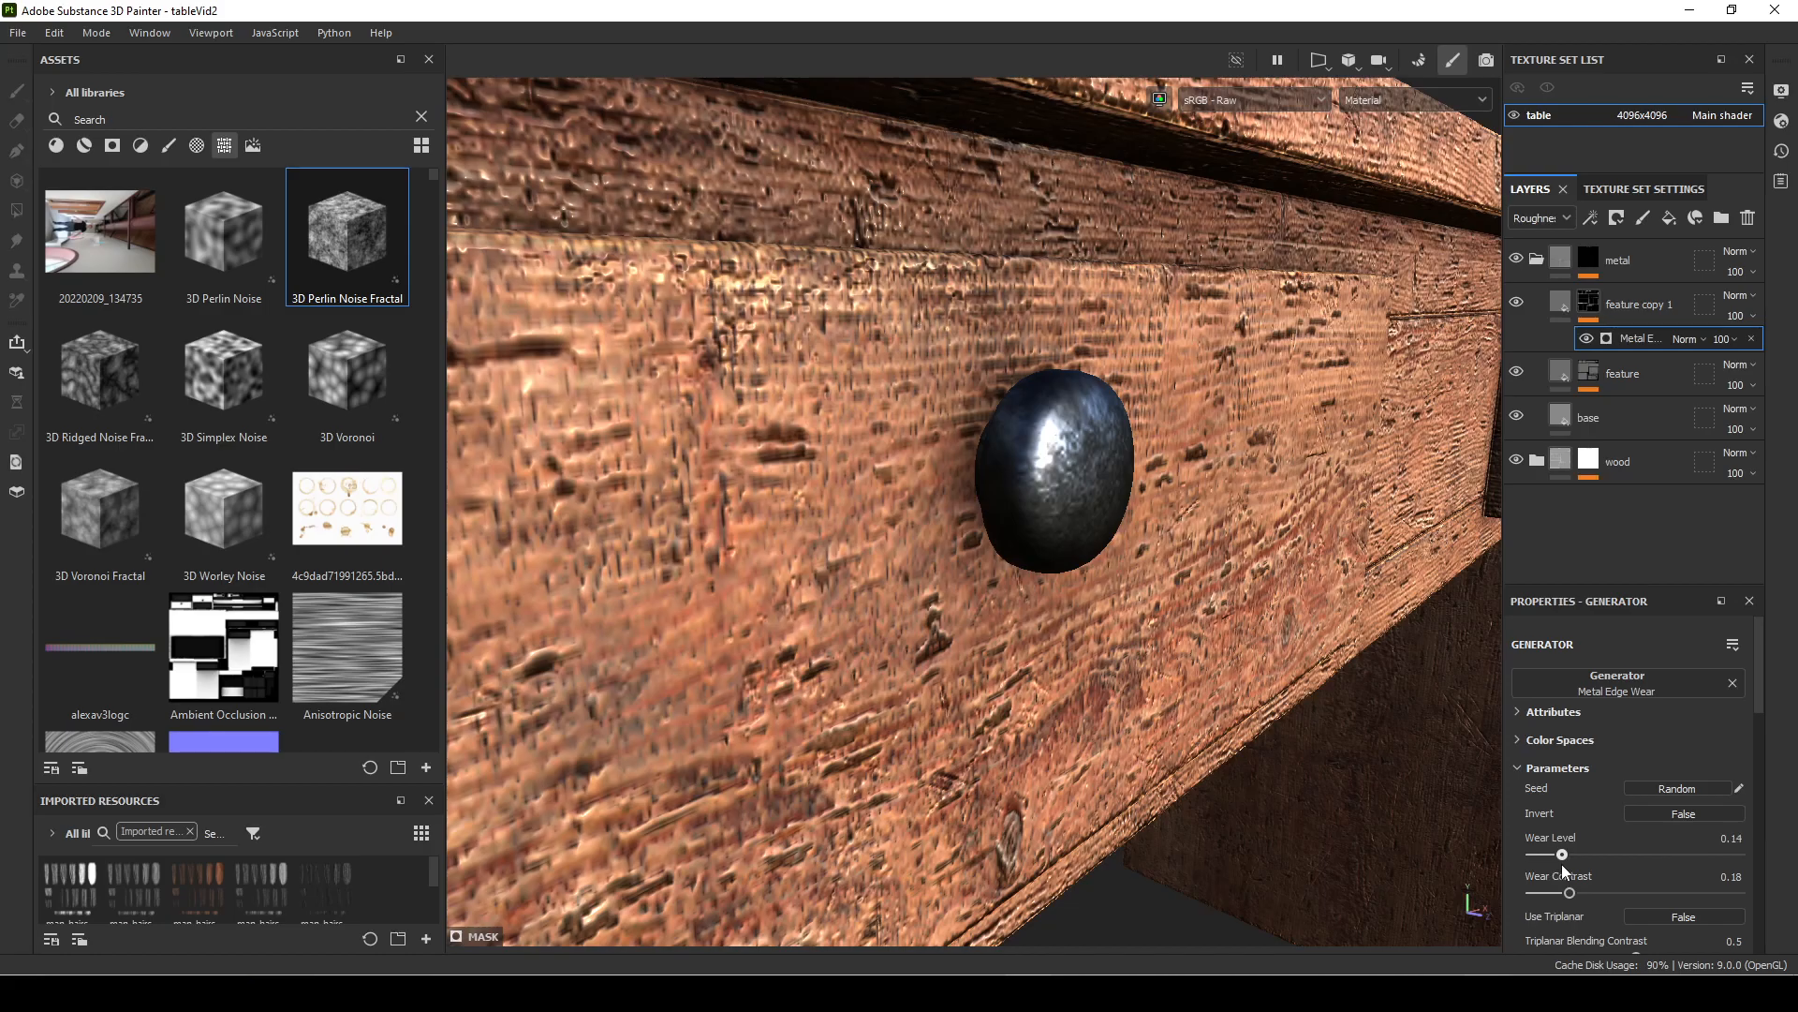
{"action": "left_click_drag", "start_coordinate": [1103, 544], "coordinate": [1246, 534], "text": "alt"}
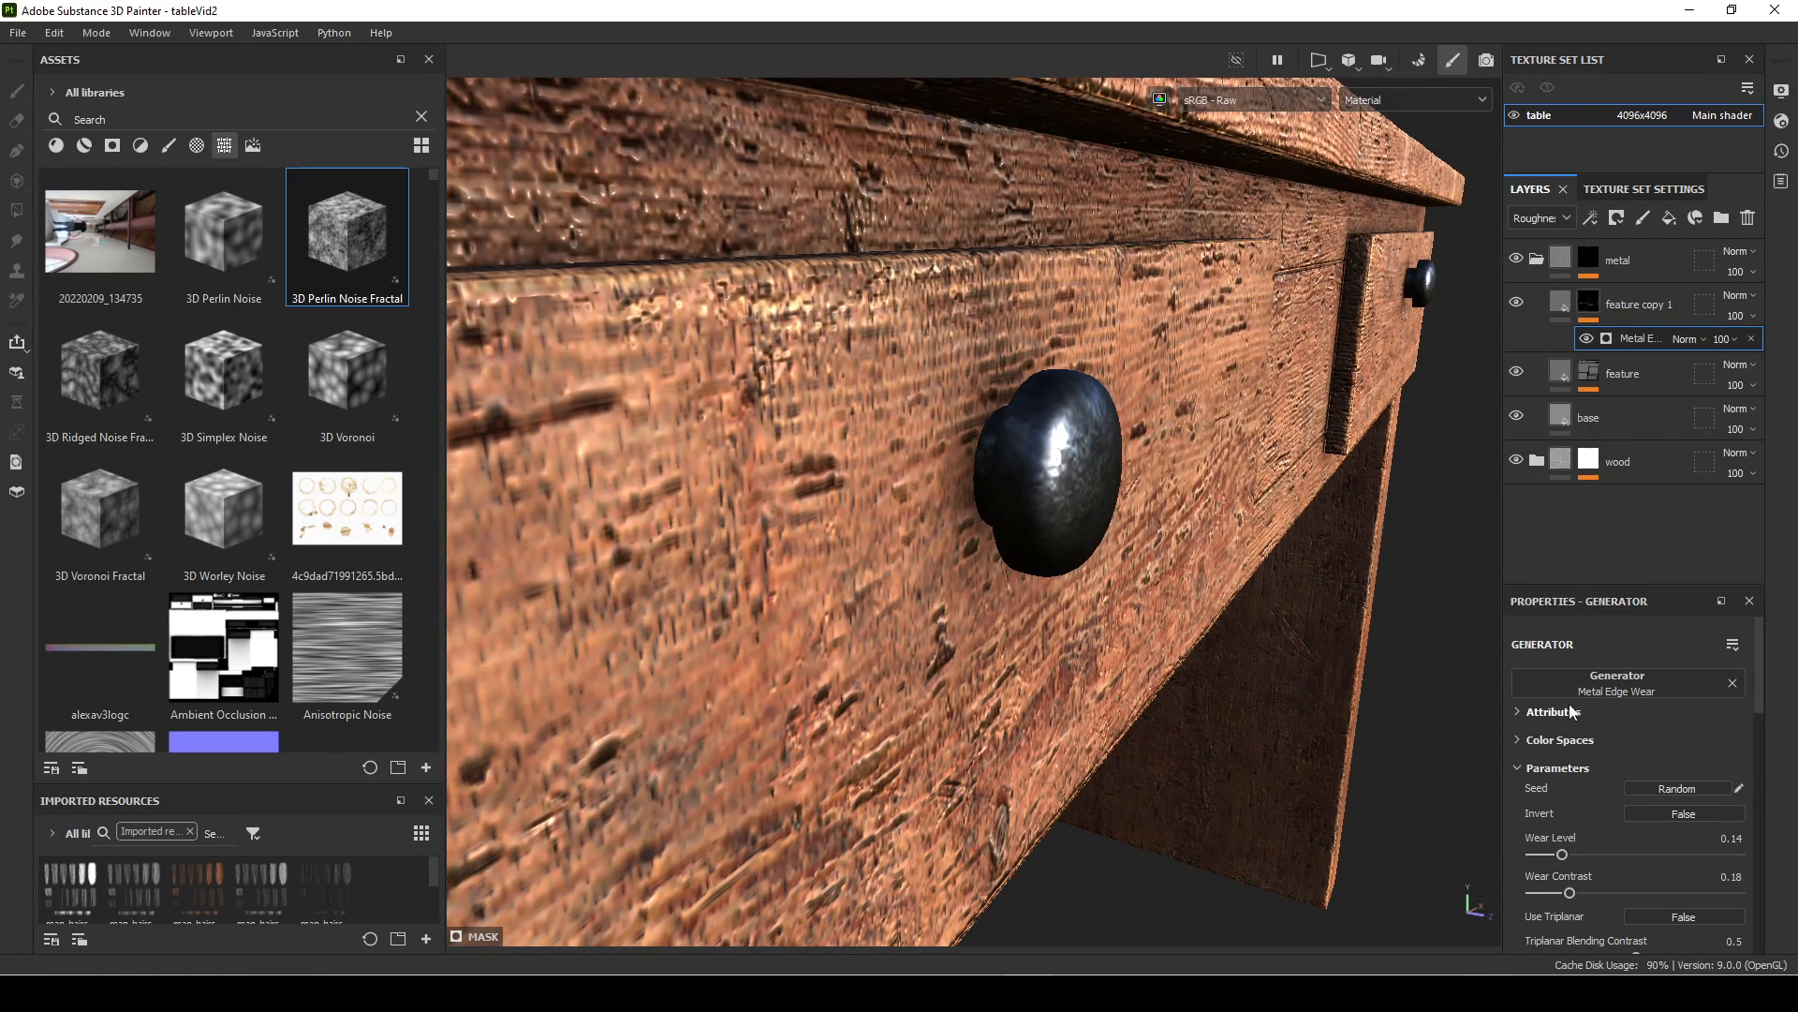
Step: Set the Height of the feature copy 1 fill to 0.7085 and keep that fill selected for editing
{"action": "left_click", "coordinate": [1561, 301]}
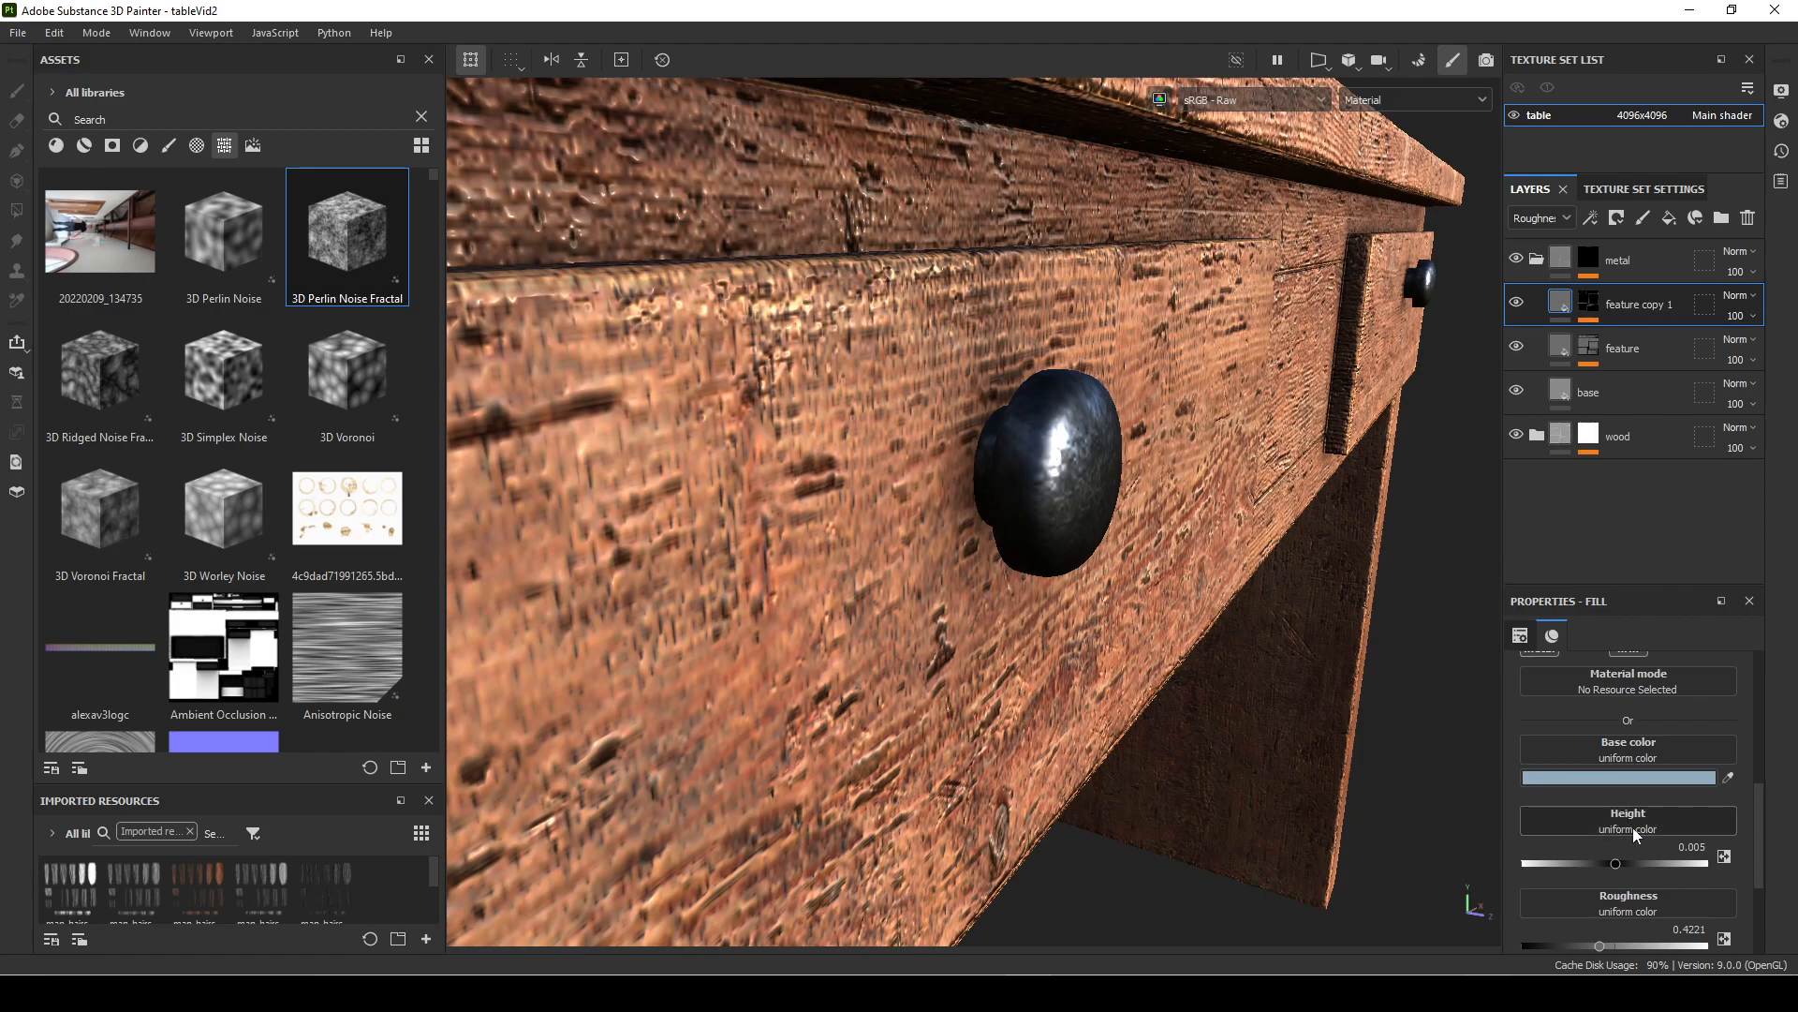
{"action": "left_click_drag", "start_coordinate": [1688, 863], "coordinate": [1693, 863]}
{"action": "left_click_drag", "start_coordinate": [1365, 691], "coordinate": [1304, 727], "text": "alt"}
{"action": "scroll", "coordinate": [1264, 471], "scroll_direction": "up", "scroll_amount": 5}
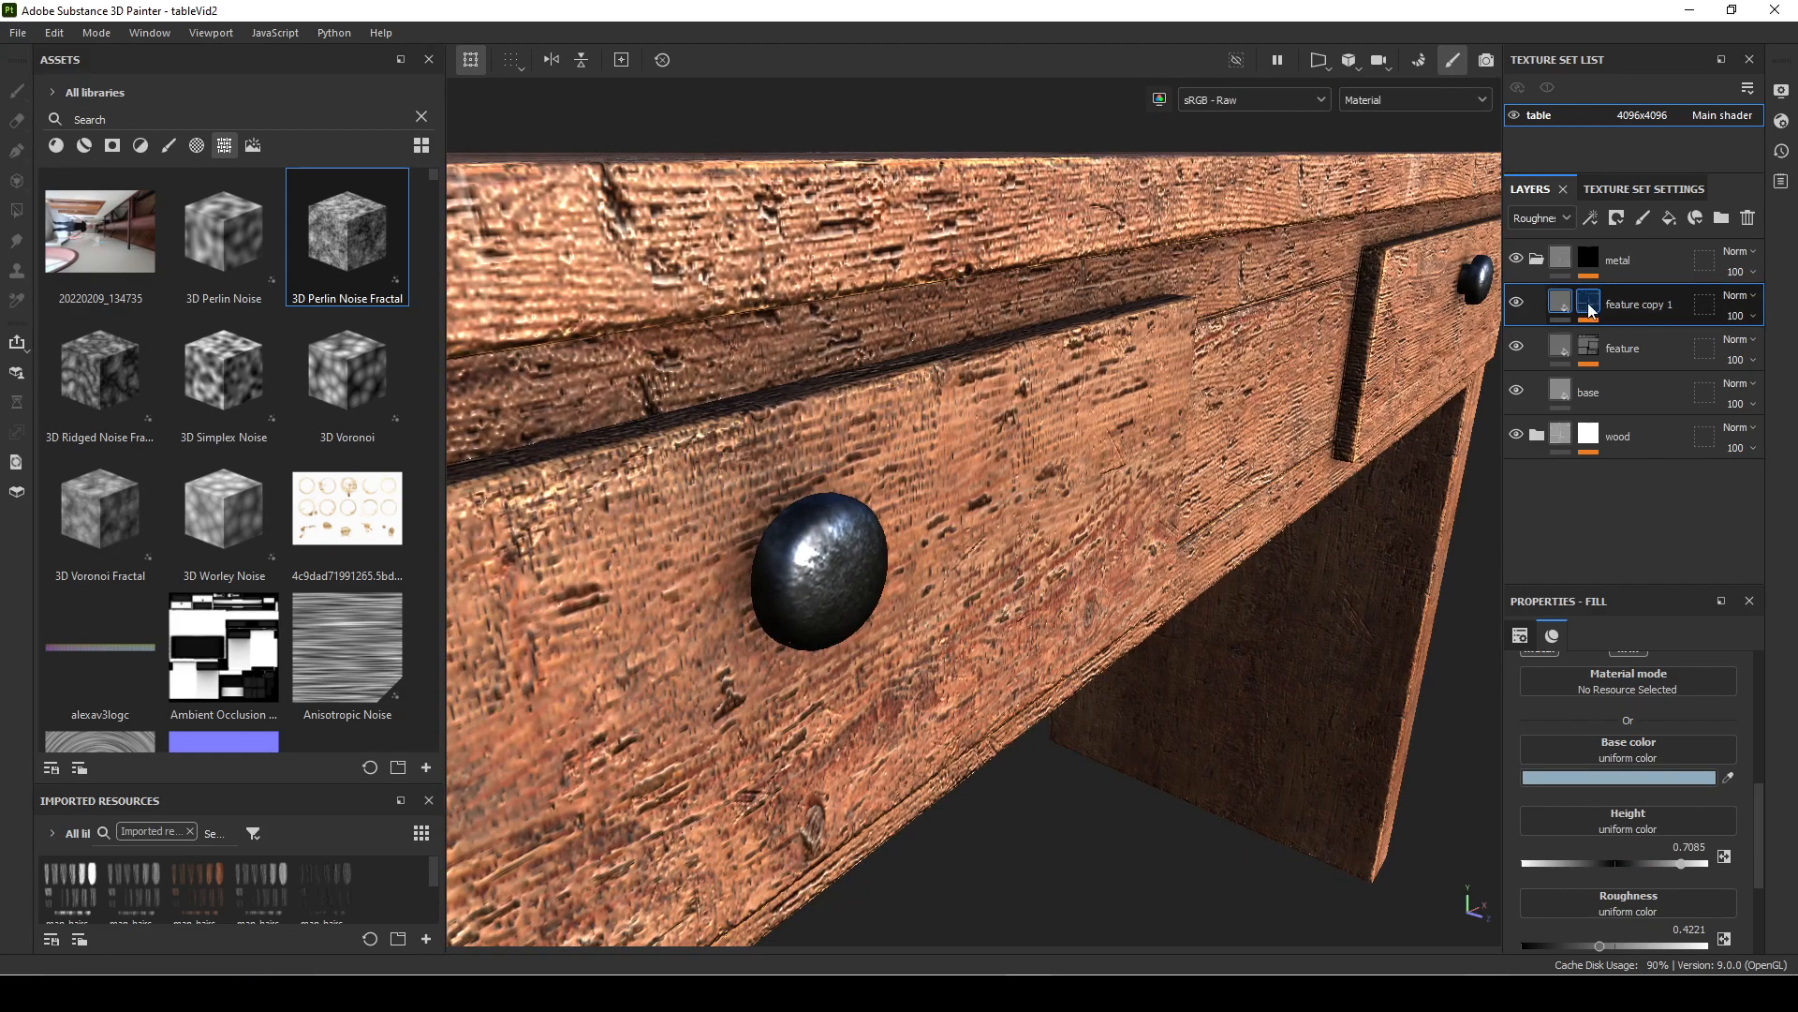
{"action": "left_click", "coordinate": [1589, 310]}
{"action": "left_click", "coordinate": [1560, 307]}
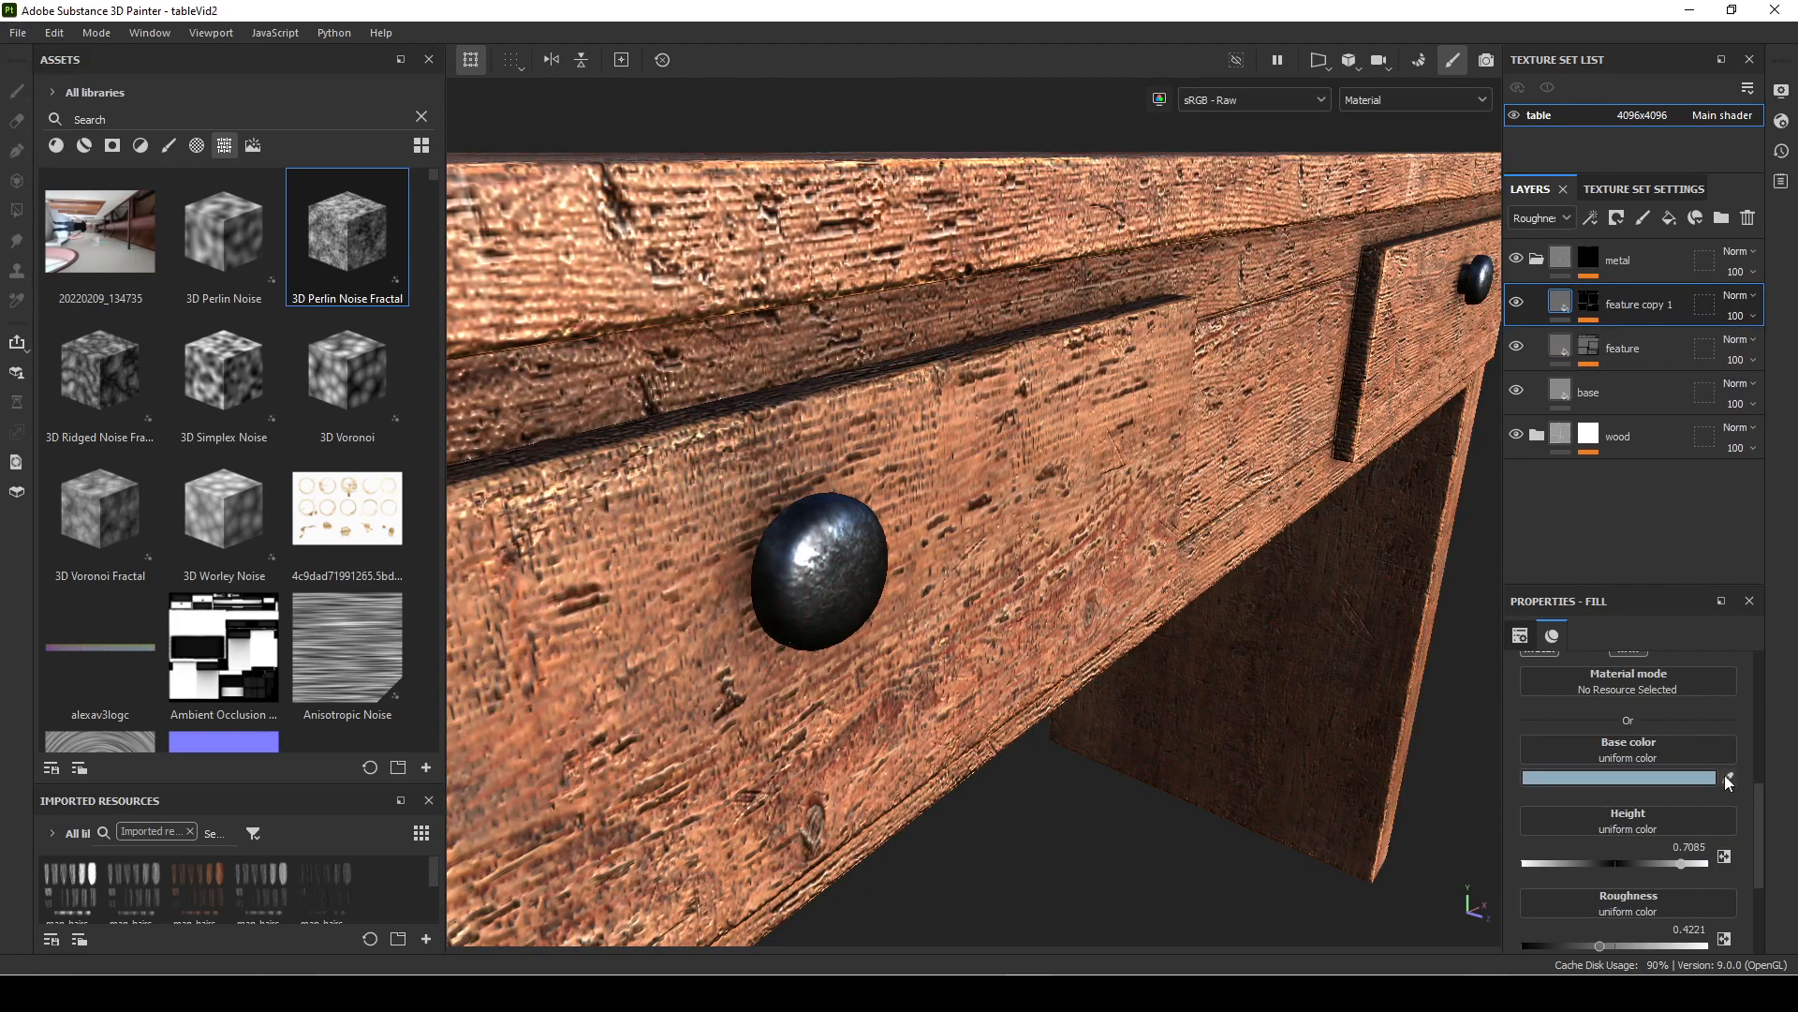
Step: Set the feature copy 1 fill's Height to 0.2864 and shift its base color hue to 1.000
{"action": "scroll", "coordinate": [1697, 874], "scroll_direction": "down", "scroll_amount": 2}
{"action": "scroll", "coordinate": [1704, 772], "scroll_direction": "up", "scroll_amount": 1}
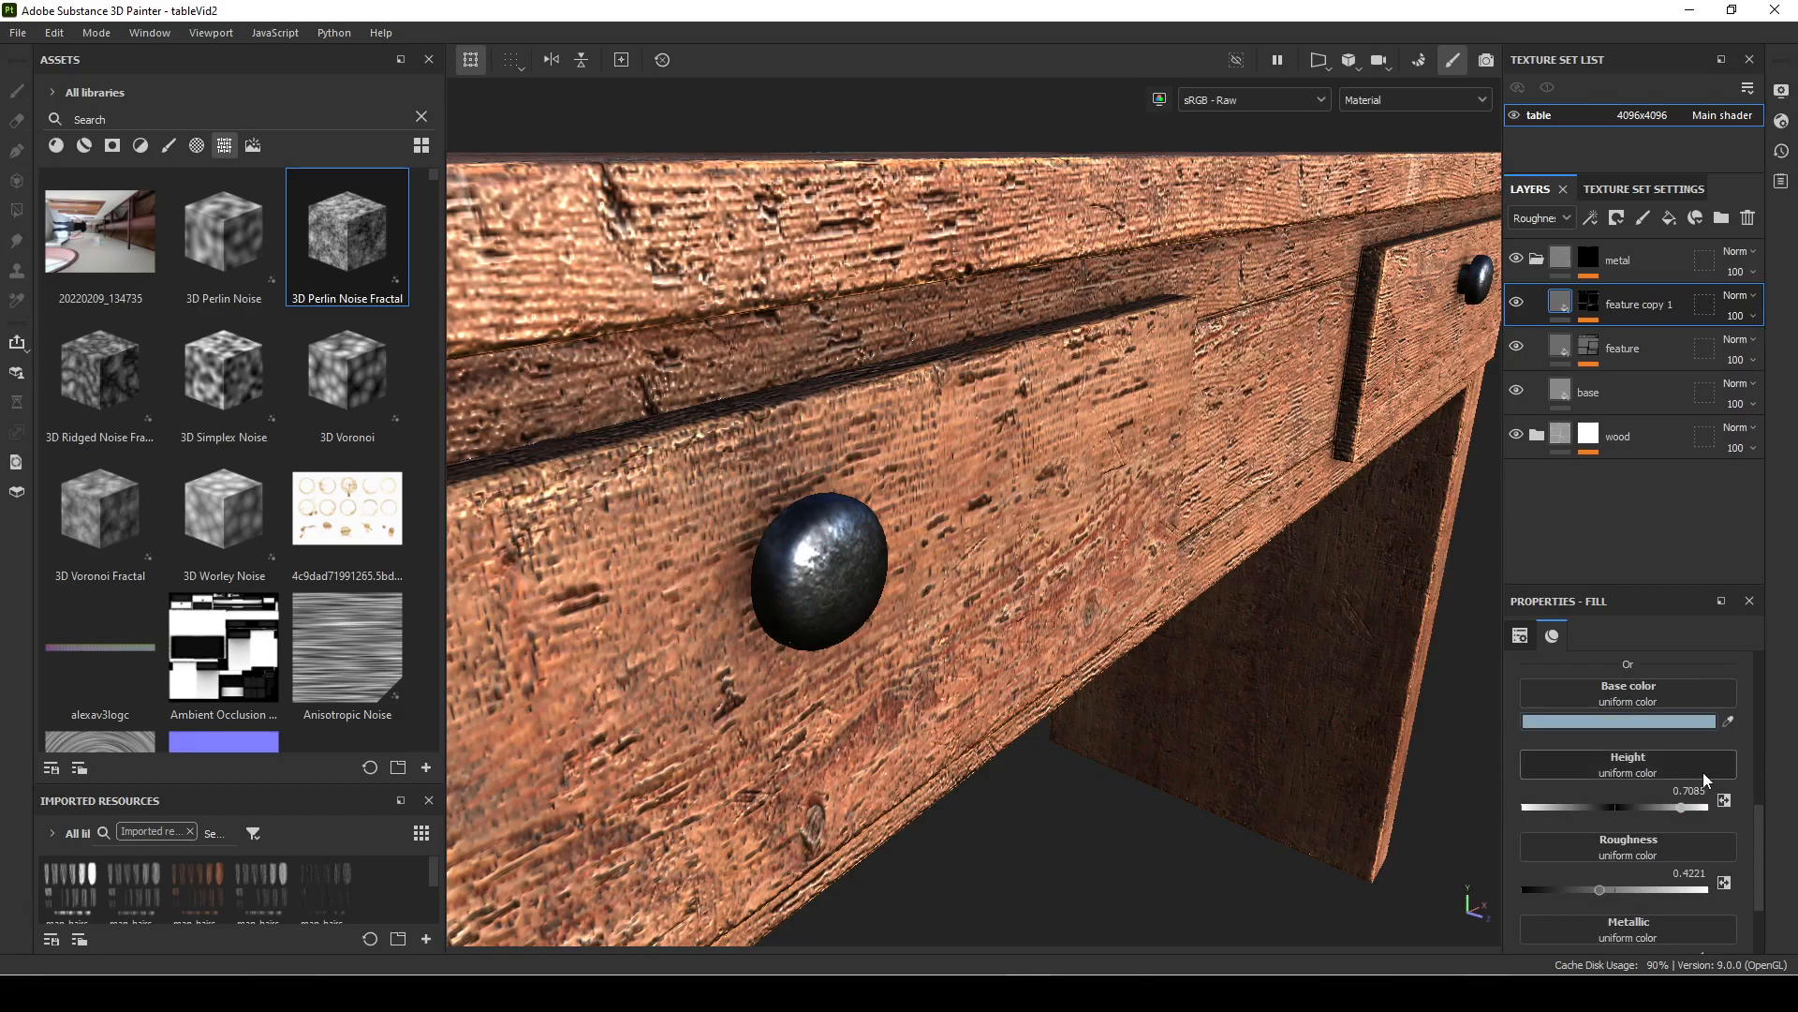
{"action": "left_click", "coordinate": [1627, 723]}
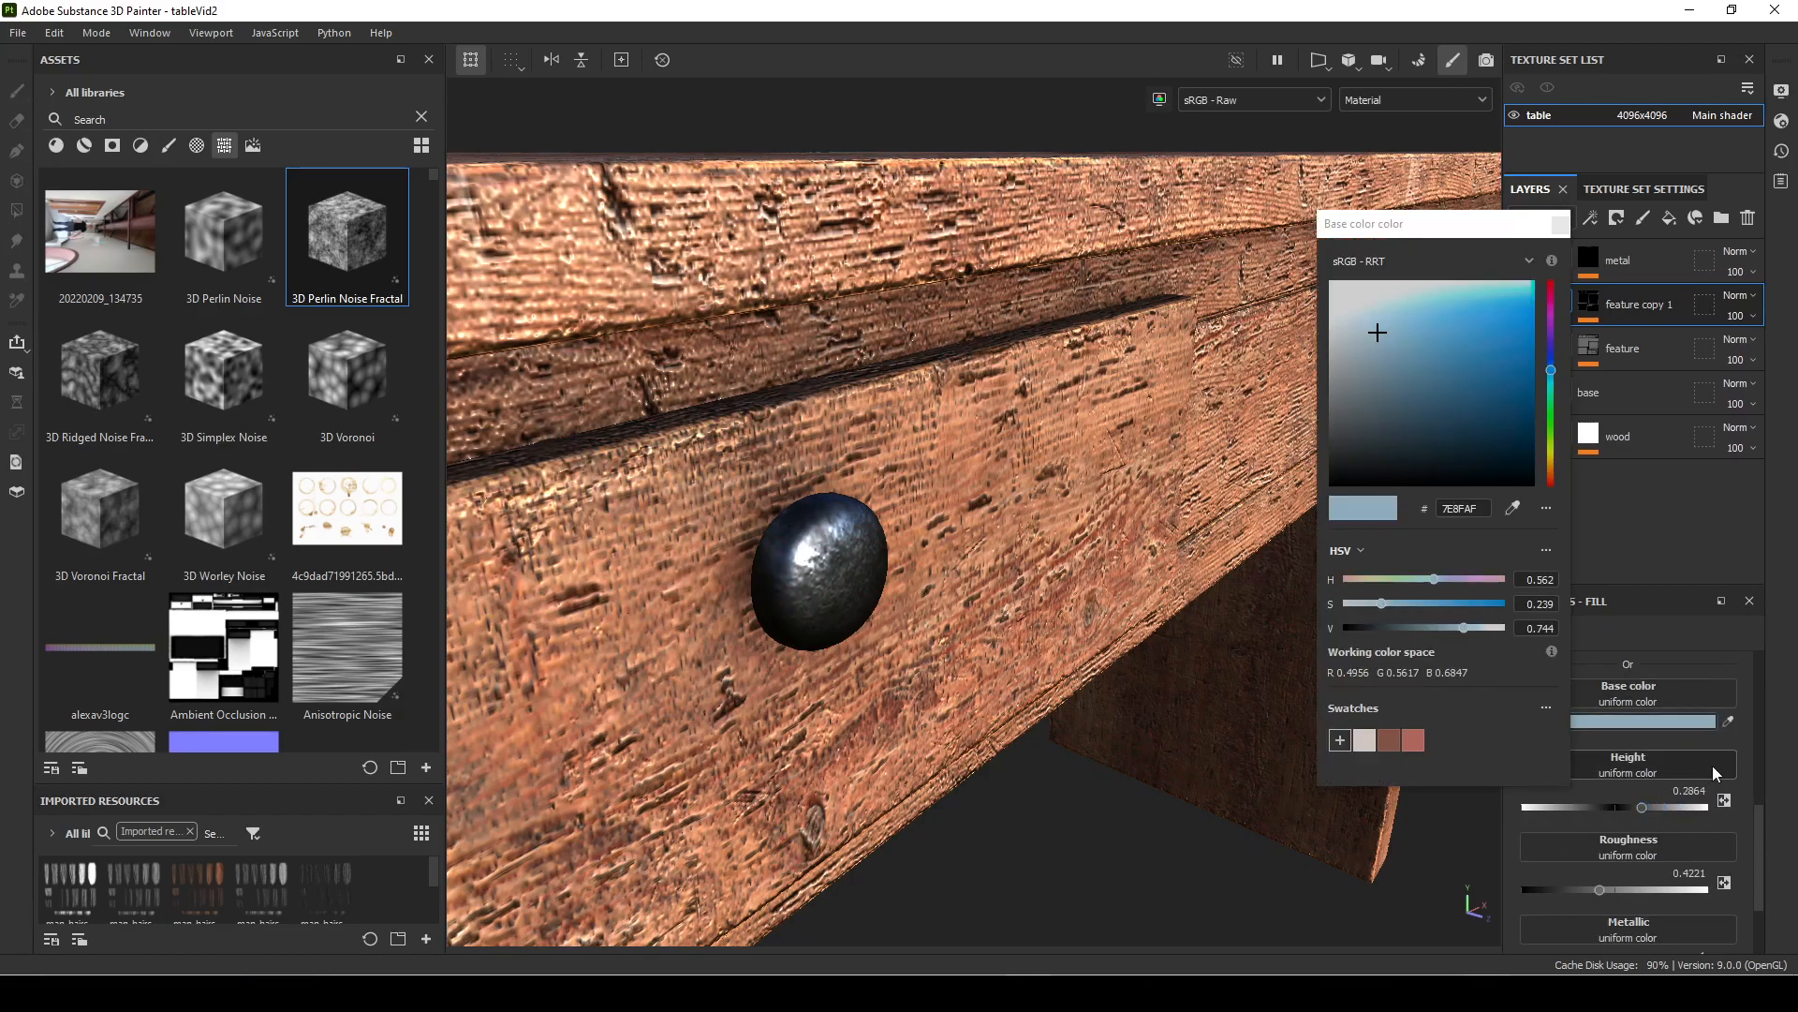
{"action": "left_click", "coordinate": [1549, 265]}
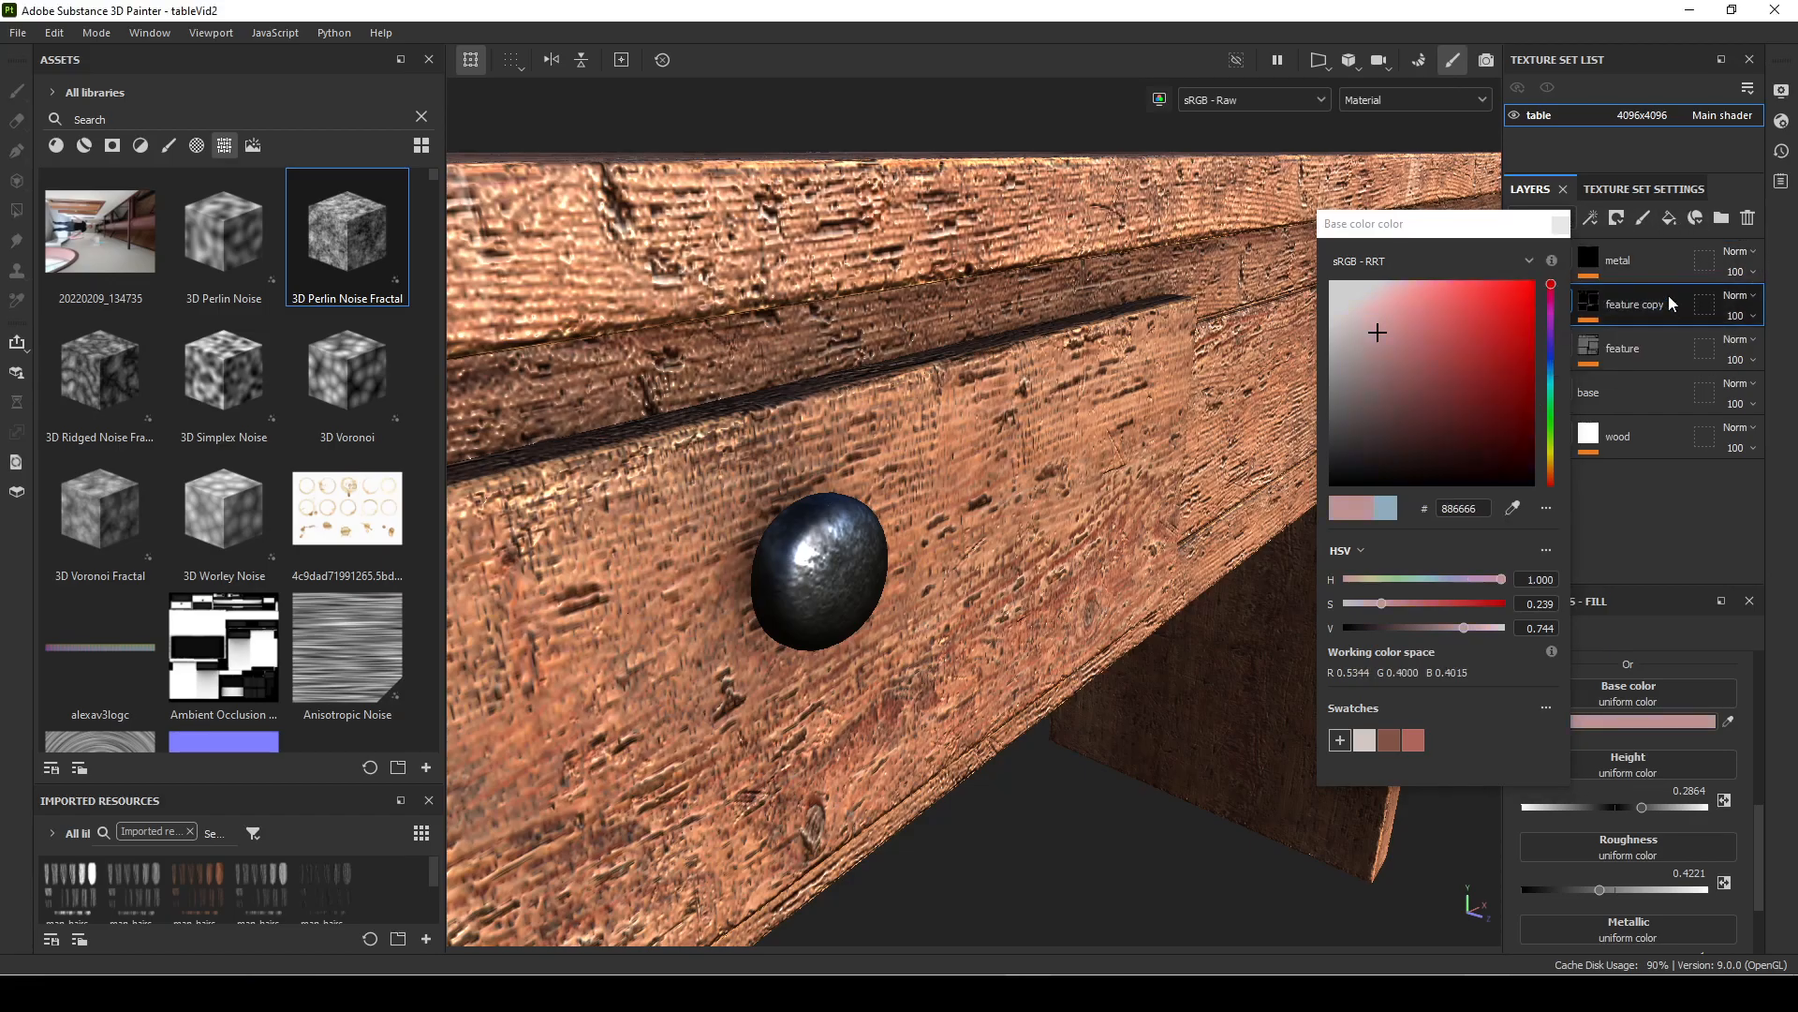
{"action": "left_click", "coordinate": [1560, 224]}
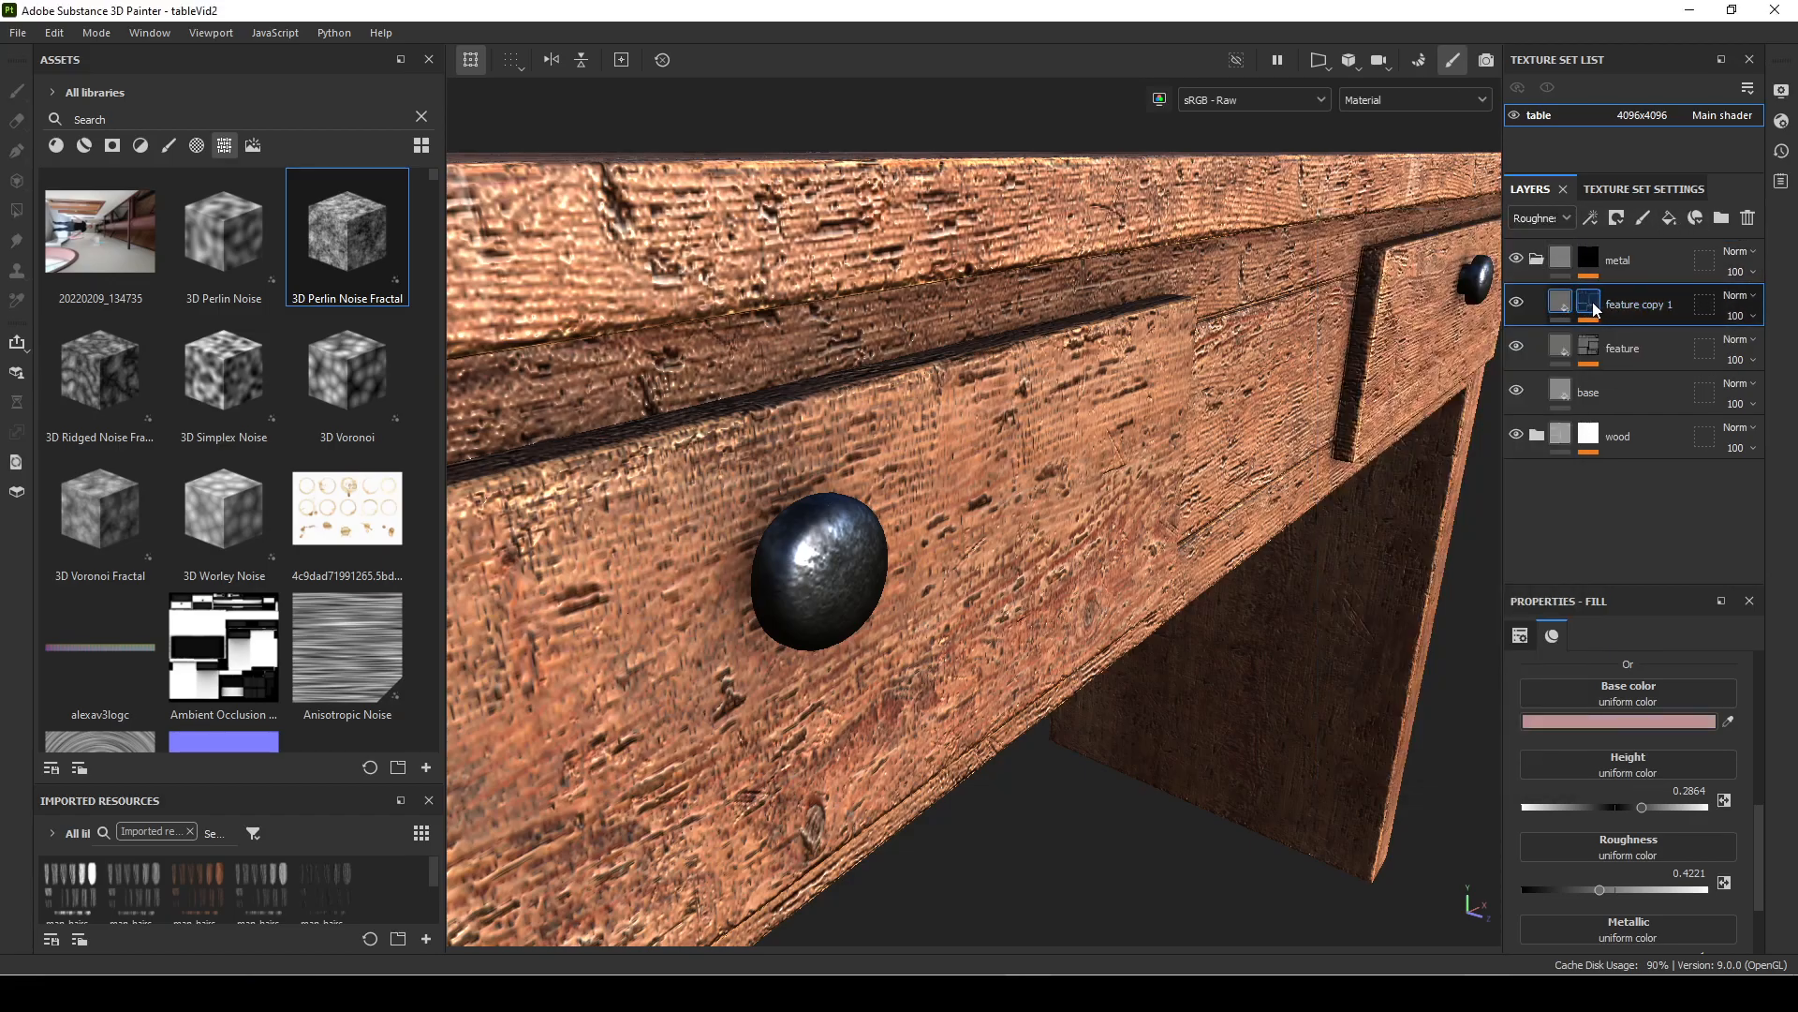
Step: Set the Wear Level of the Metal Edge Wear generator on the feature copy 1 mask to 0.29
{"action": "left_click", "coordinate": [1593, 304]}
{"action": "left_click", "coordinate": [1638, 338]}
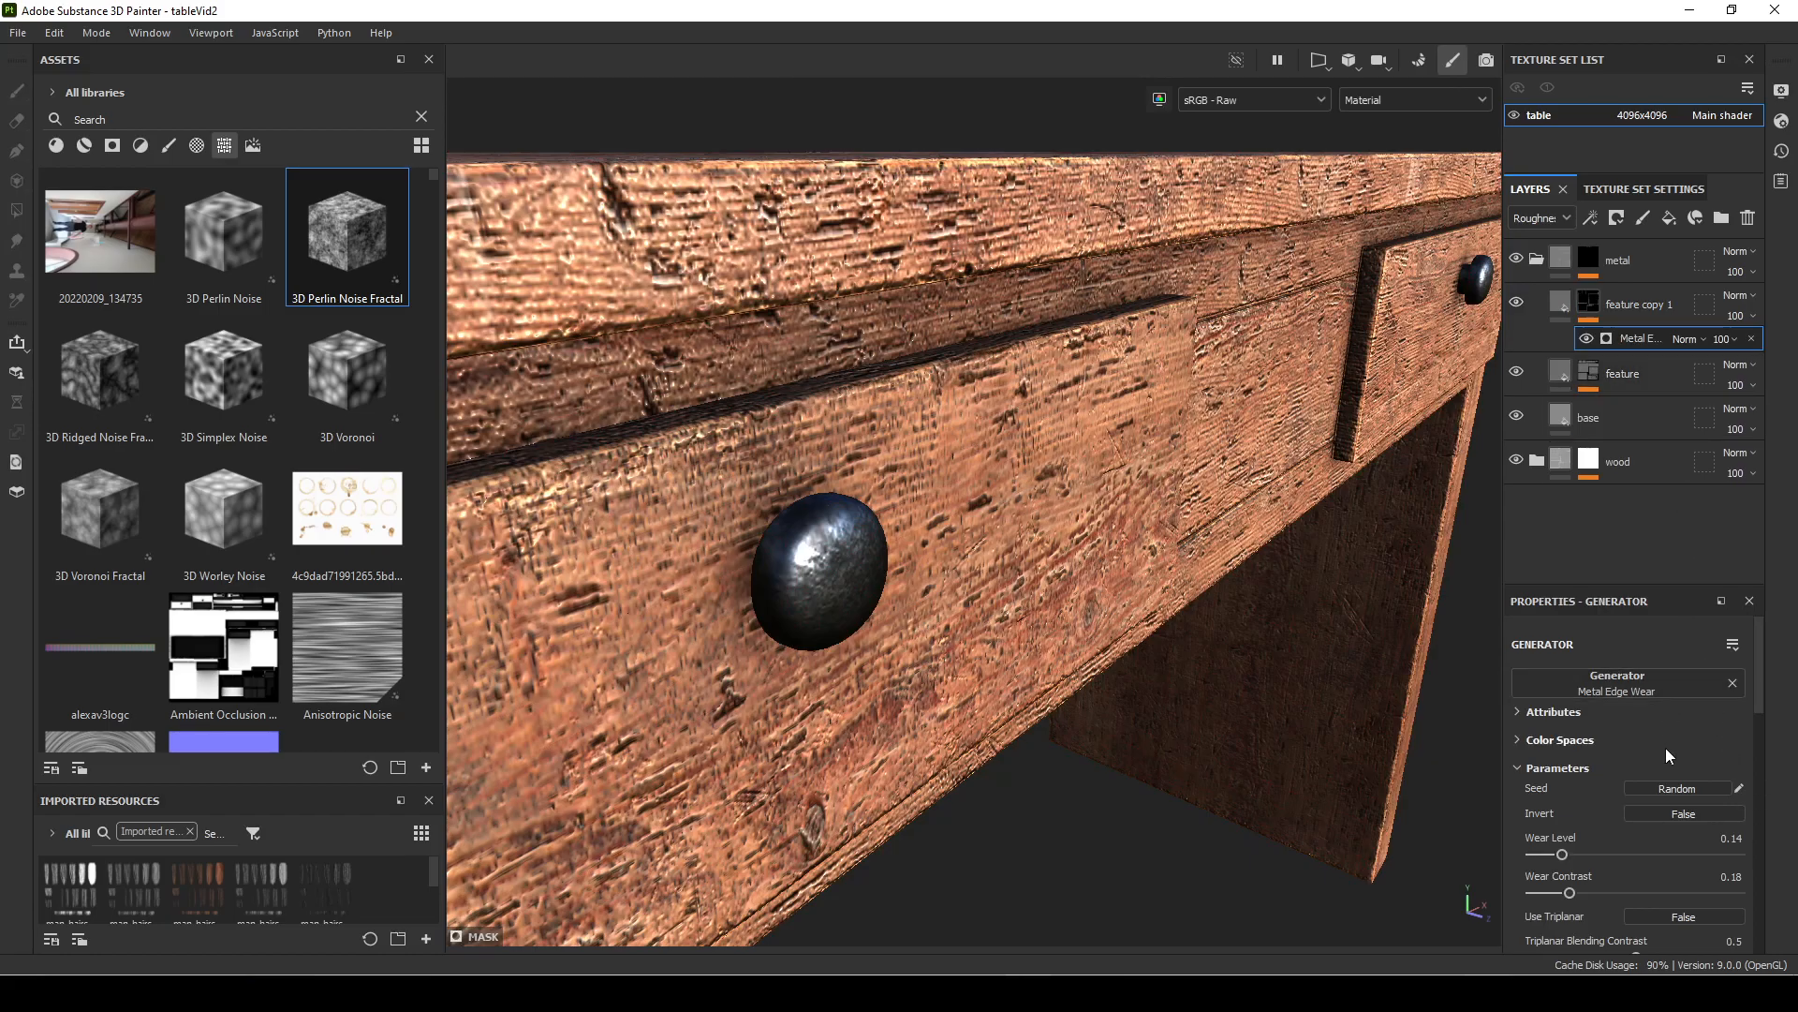
{"action": "scroll", "coordinate": [1637, 862], "scroll_direction": "down", "scroll_amount": 1}
{"action": "mouse_move", "coordinate": [1565, 801]}
{"action": "left_mouse_down"}
{"action": "mouse_move", "coordinate": [1669, 811]}
{"action": "mouse_move", "coordinate": [1598, 802]}
{"action": "left_mouse_up"}
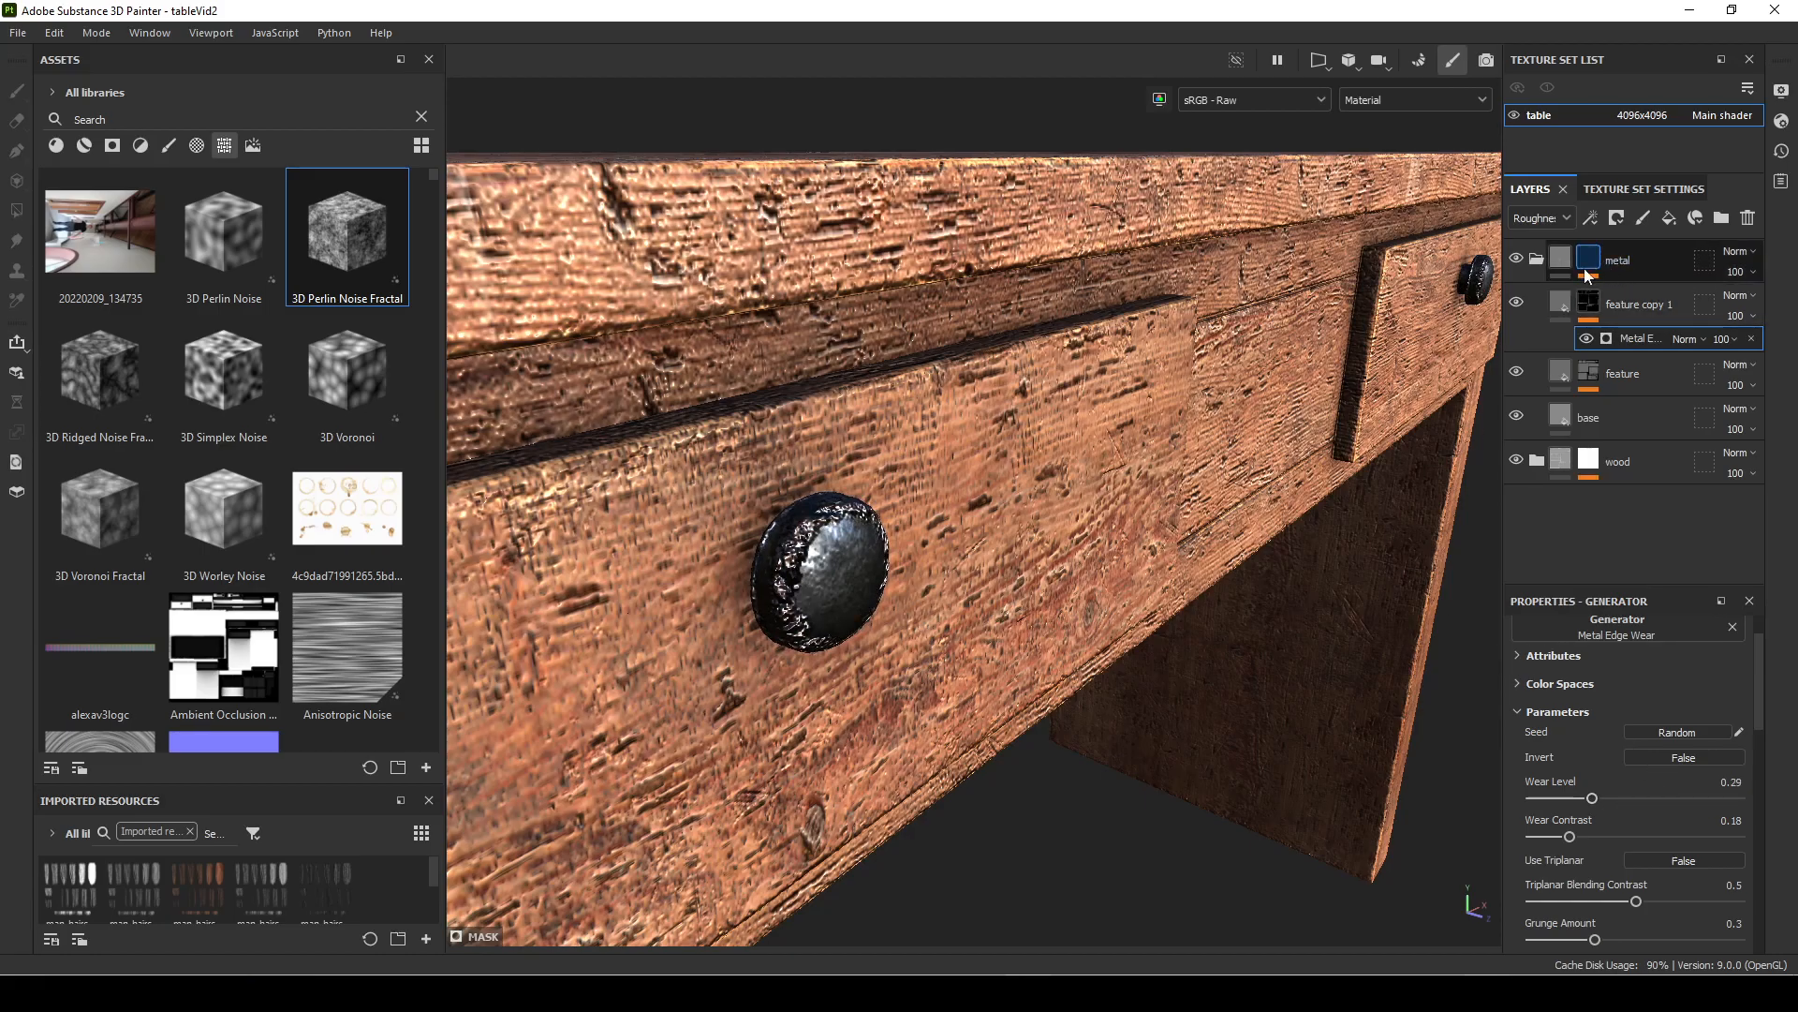
Step: Set the Height of the feature copy 1 fill to 0.05 and check the knob from another angle
{"action": "left_click", "coordinate": [1565, 312]}
{"action": "left_click", "coordinate": [1690, 791]}
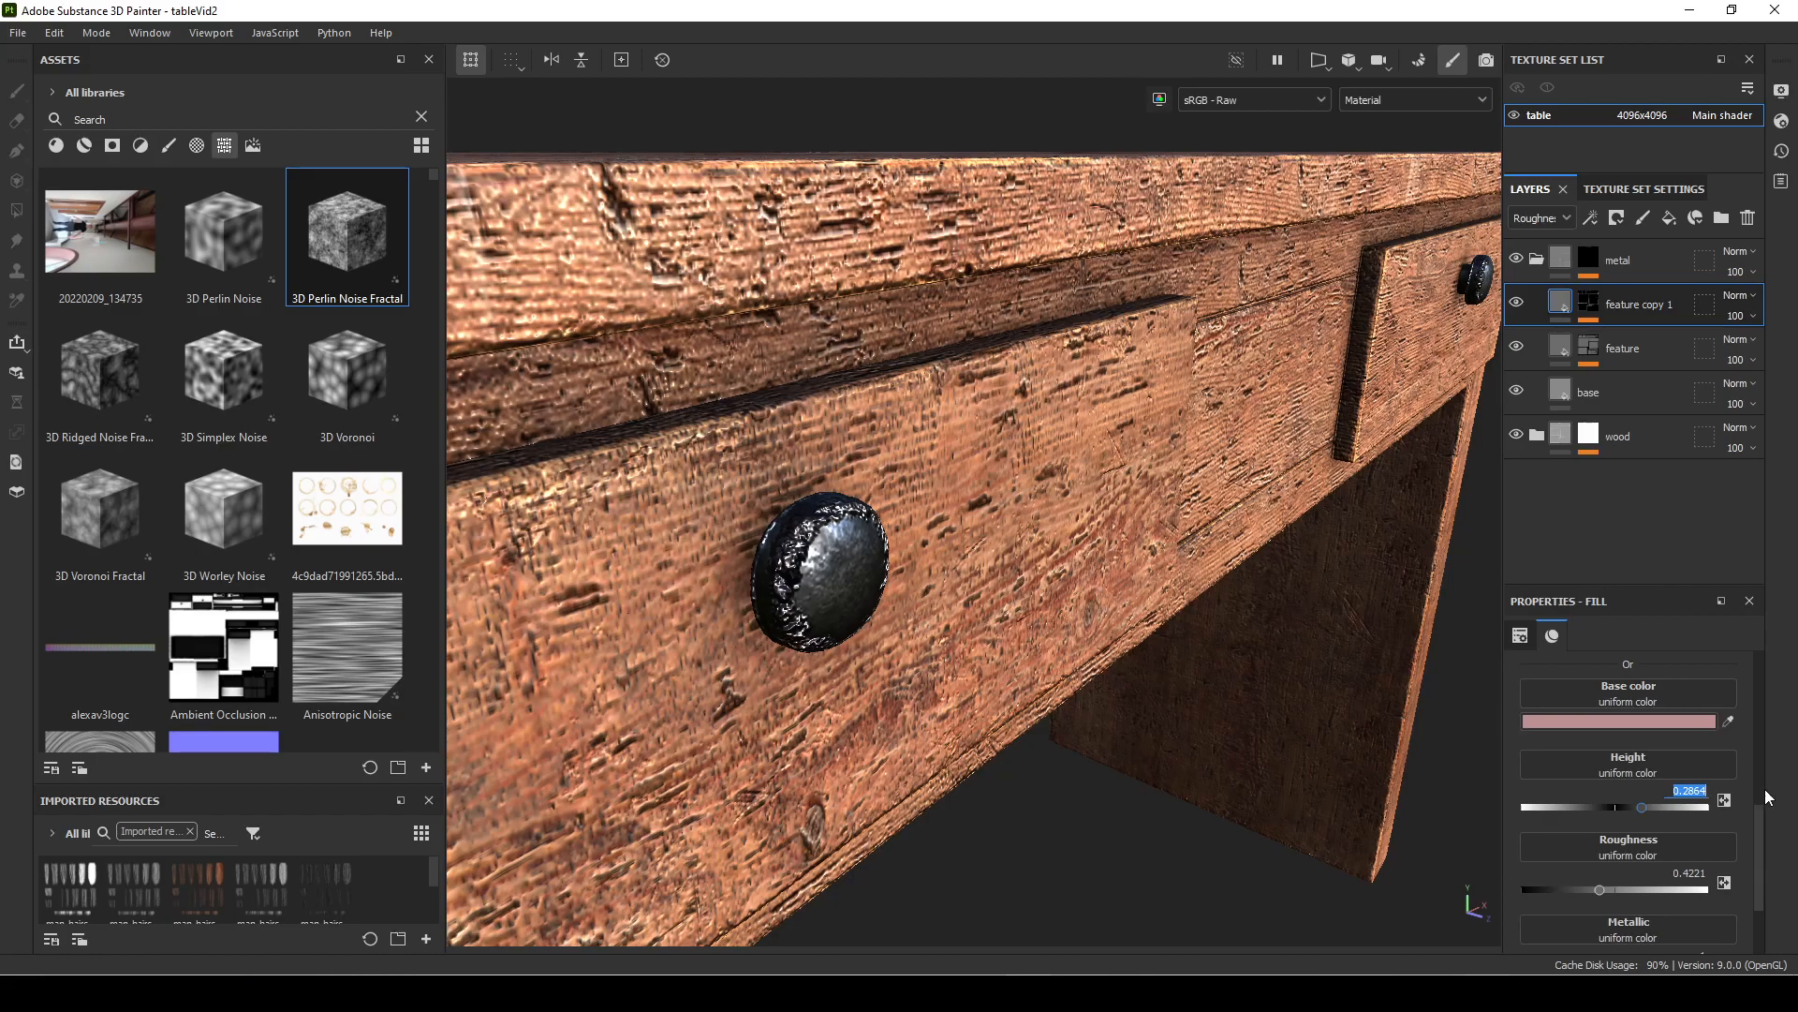
{"action": "type", "text": ".05"}
{"action": "key", "text": "Return"}
{"action": "left_click_drag", "start_coordinate": [1112, 822], "coordinate": [1042, 577], "text": "alt"}
{"action": "left_click", "coordinate": [1584, 299]}
{"action": "left_click", "coordinate": [1570, 298]}
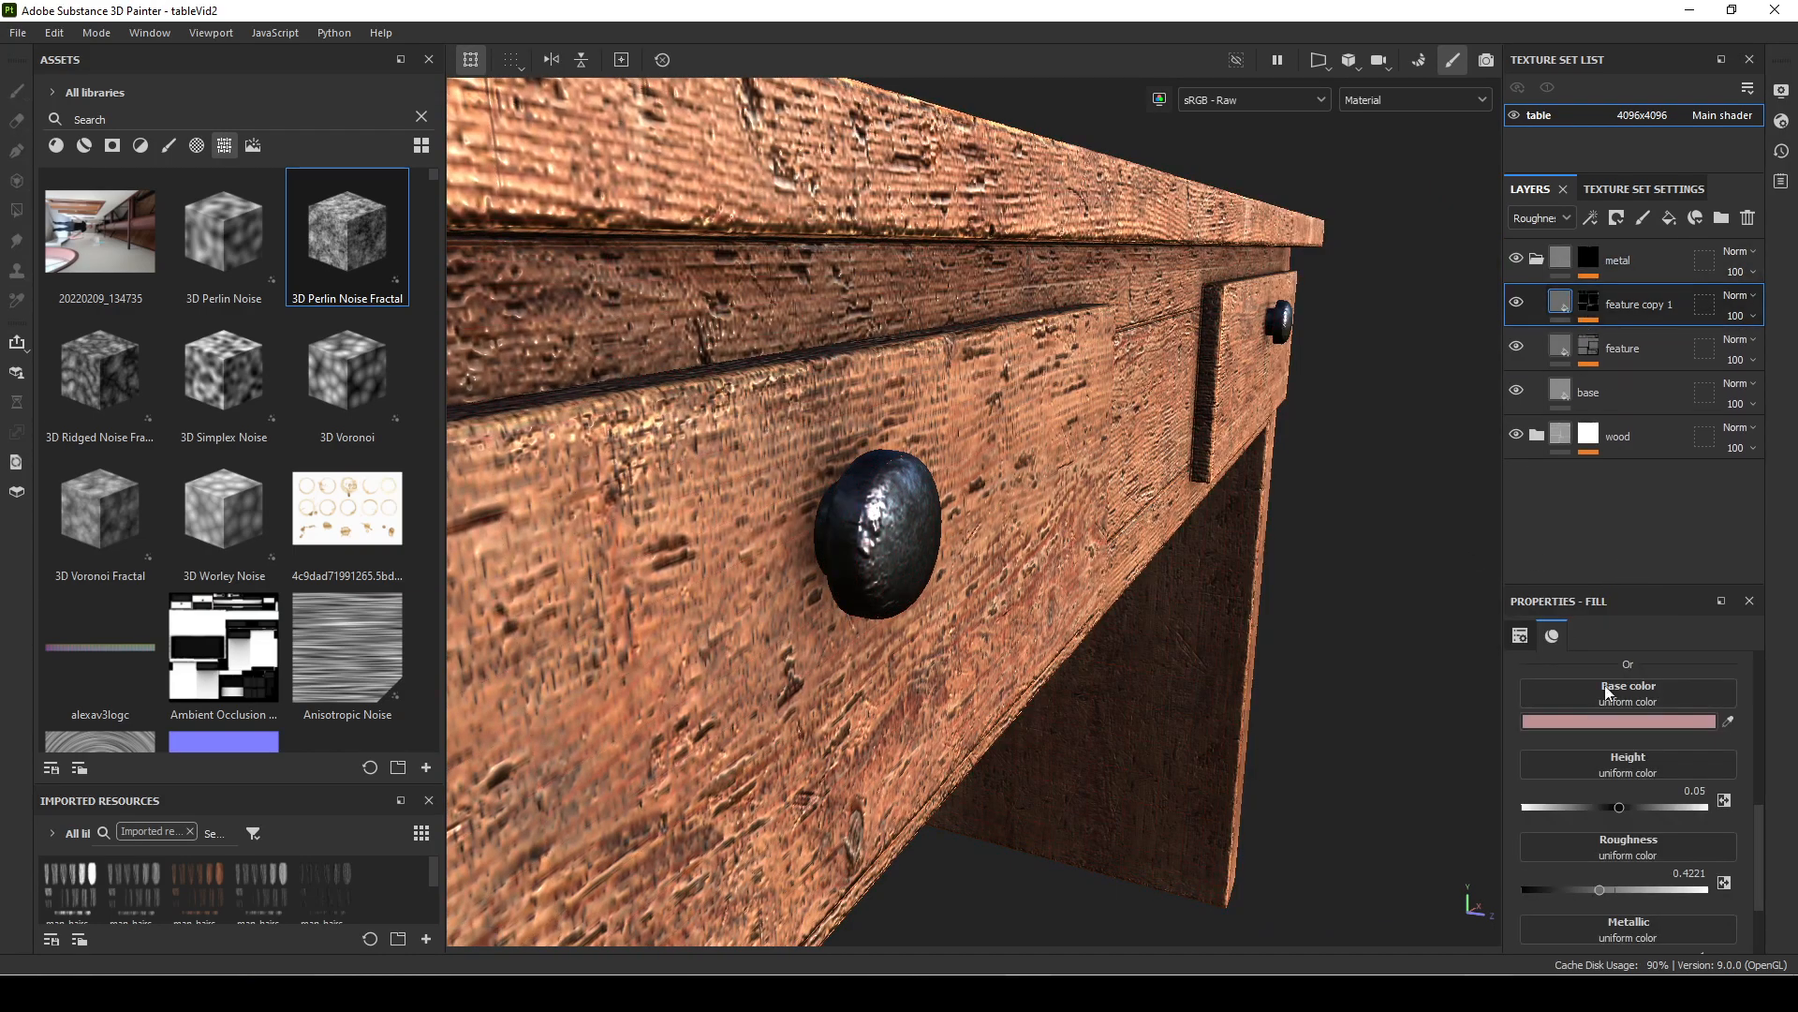
Step: Set the feature copy 1 fill's base color to bright red, FF0101
{"action": "left_click", "coordinate": [1643, 723]}
{"action": "left_click_drag", "start_coordinate": [1517, 354], "coordinate": [1622, 177]}
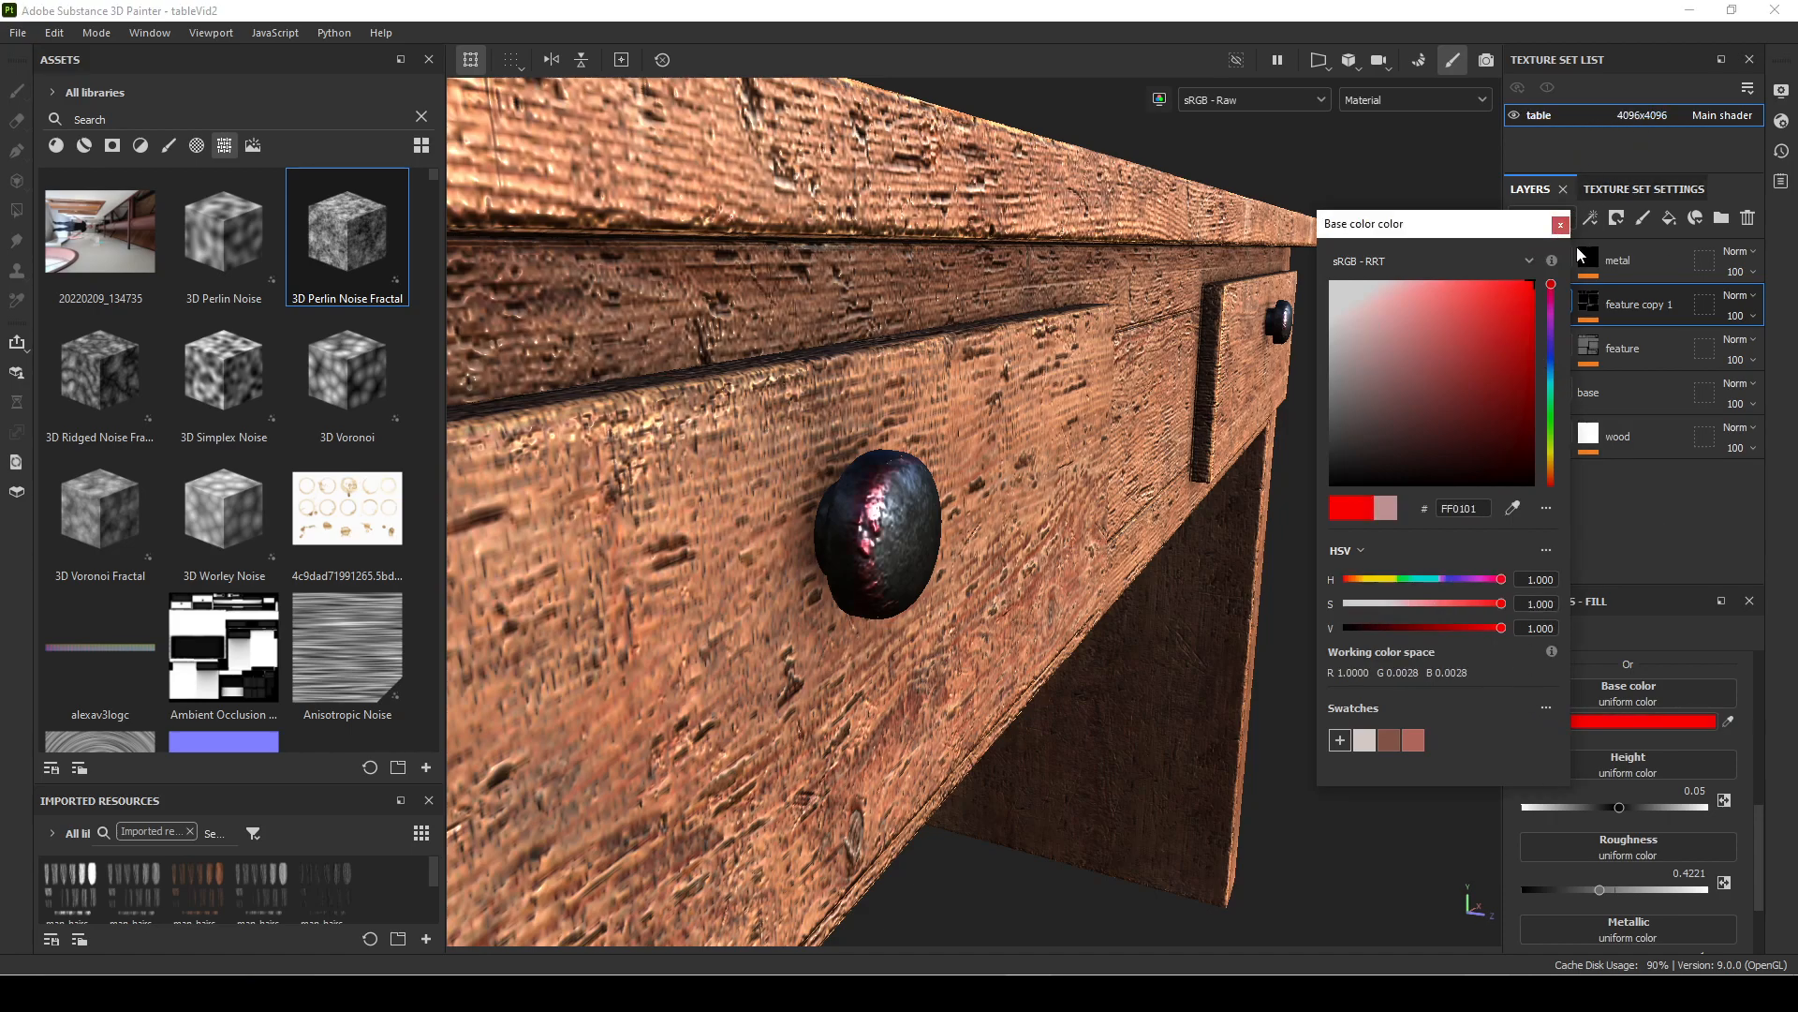
{"action": "left_click", "coordinate": [1600, 268]}
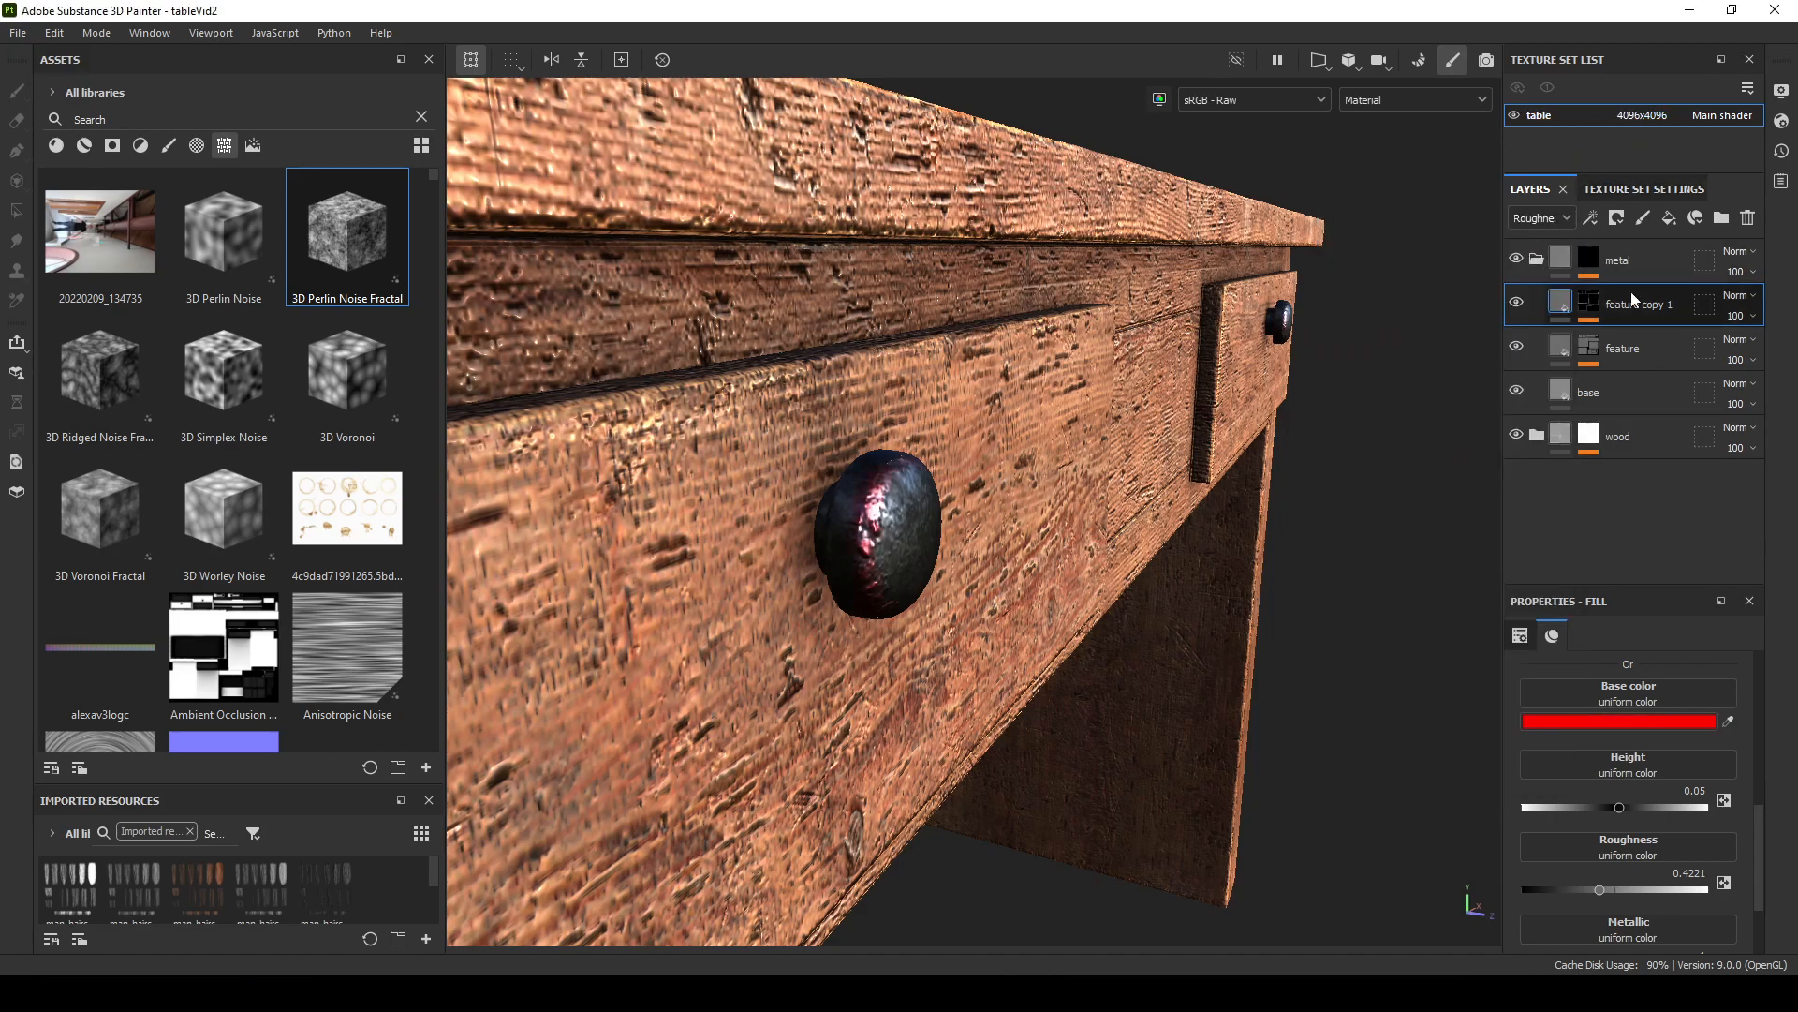
Step: Set the Metal Edge Wear generator's Wear Level to 0.26 and Wear Contrast to 0.08
{"action": "left_click", "coordinate": [1590, 315]}
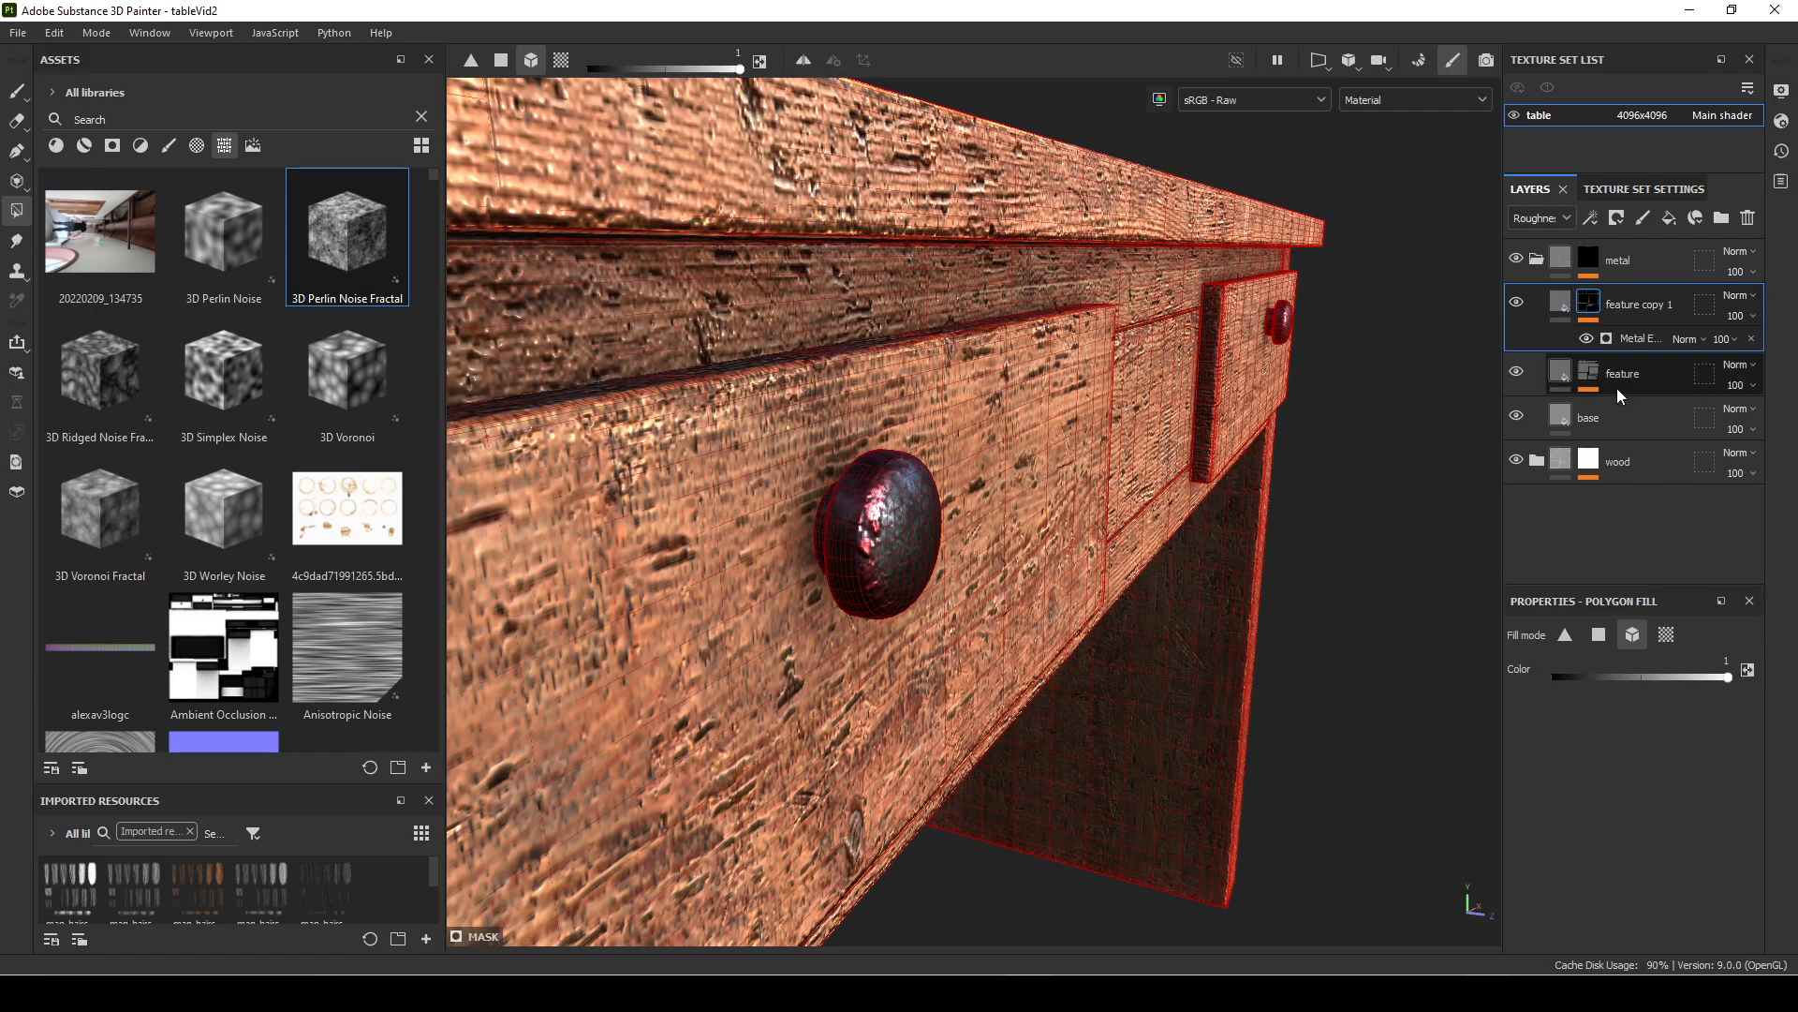
{"action": "left_click", "coordinate": [1645, 330]}
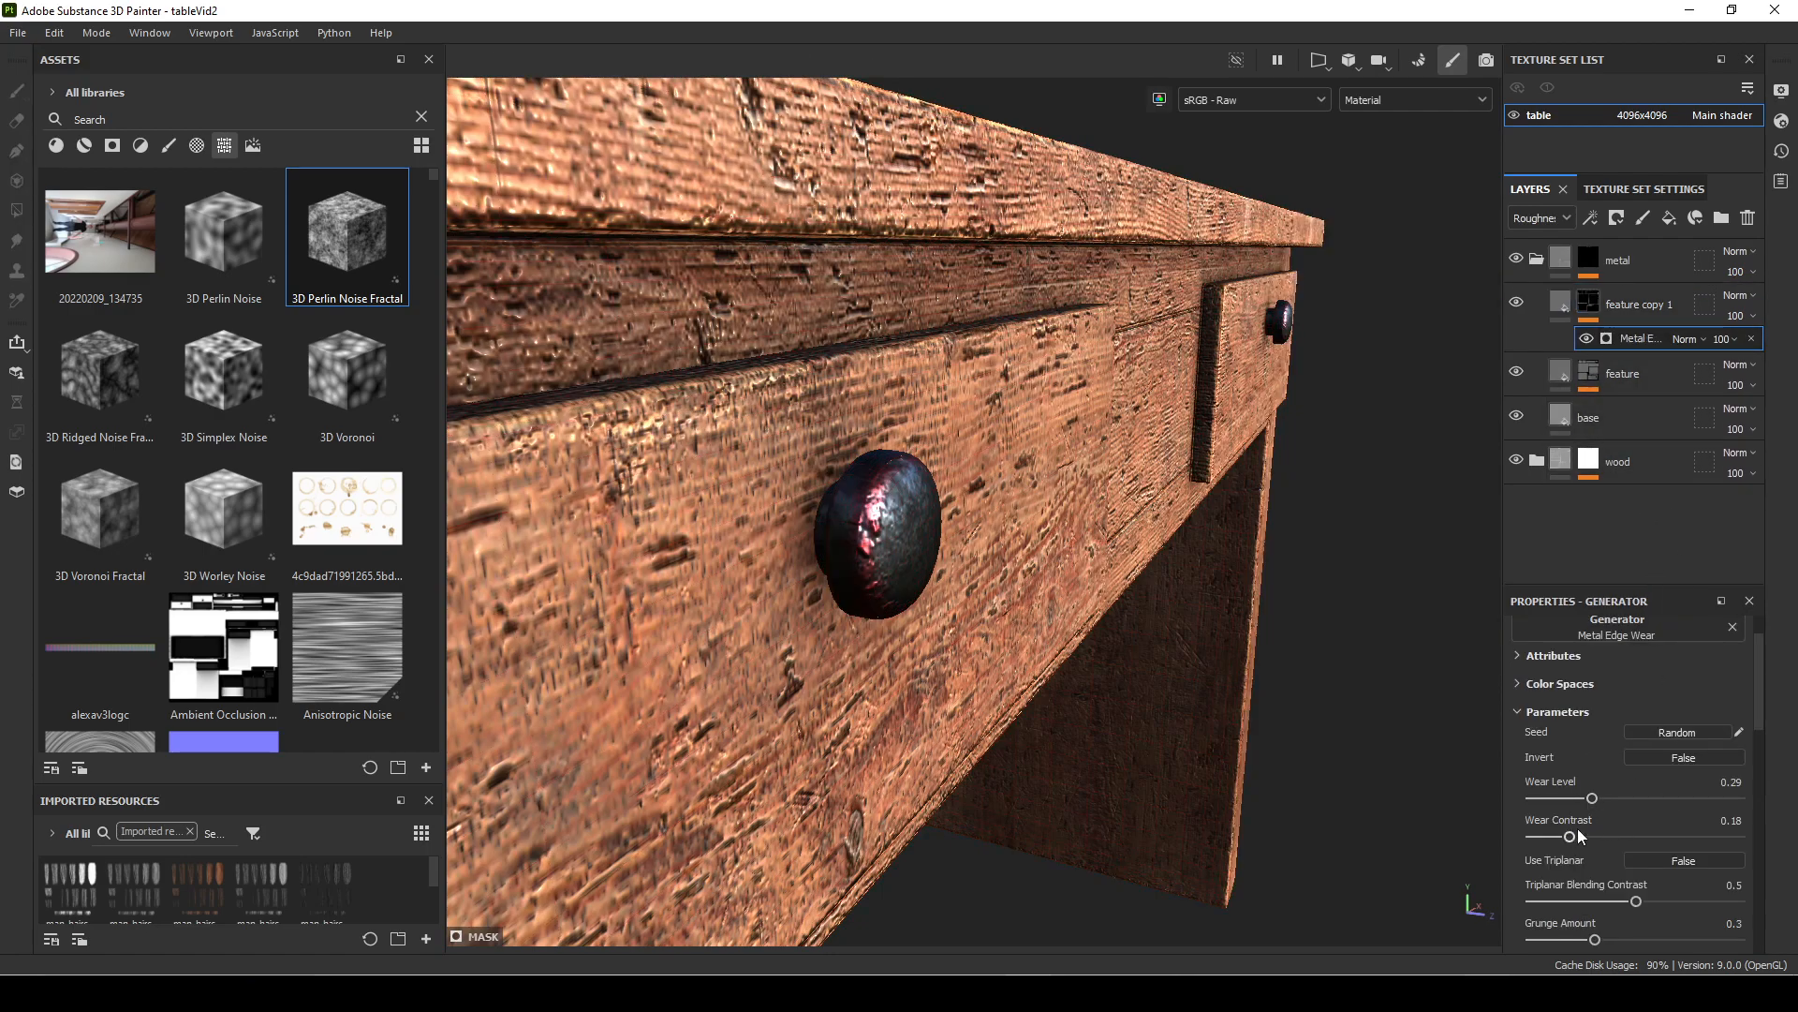
{"action": "mouse_move", "coordinate": [1602, 833]}
{"action": "left_mouse_down"}
{"action": "mouse_move", "coordinate": [1549, 828]}
{"action": "mouse_move", "coordinate": [1587, 806]}
{"action": "left_mouse_up"}
Step: Set the edge wear generator's Grunge Scale to 16, Grunge Amount to 0 and Ambient Occlusion Masking to 0.21
{"action": "scroll", "coordinate": [1630, 894], "scroll_direction": "down", "scroll_amount": 2}
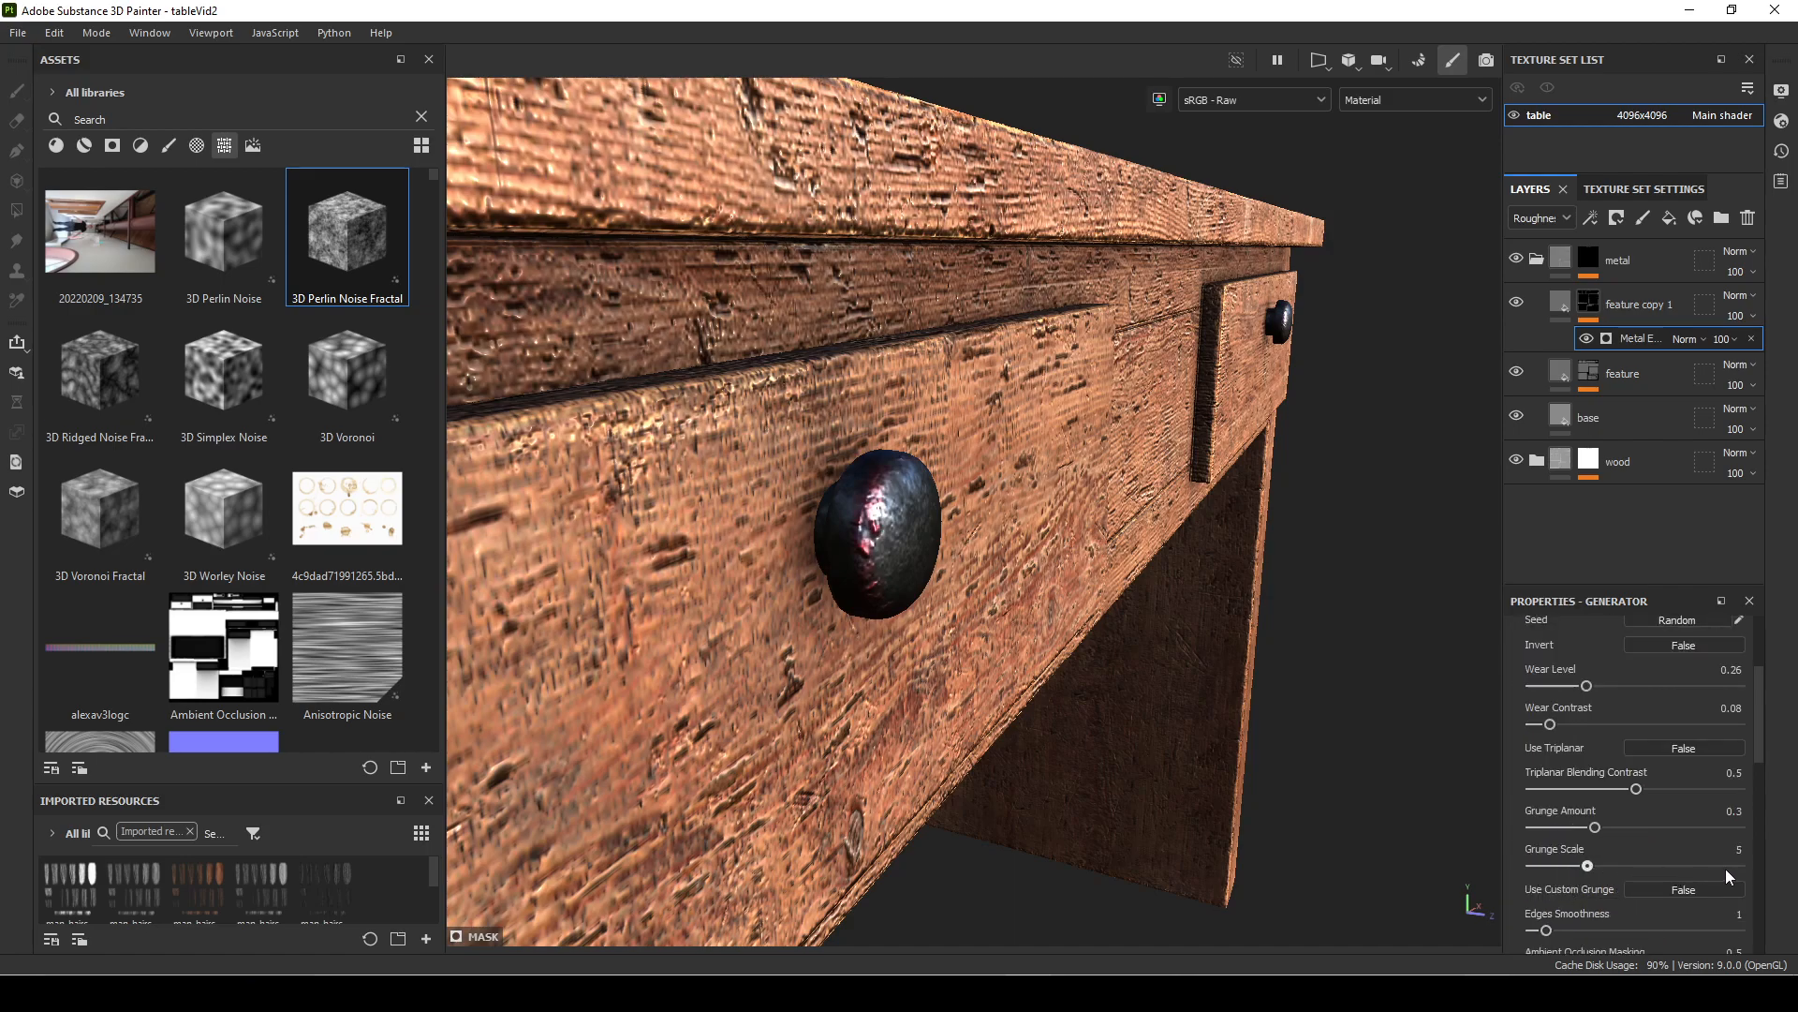
{"action": "left_click_drag", "start_coordinate": [1714, 866], "coordinate": [1797, 869]}
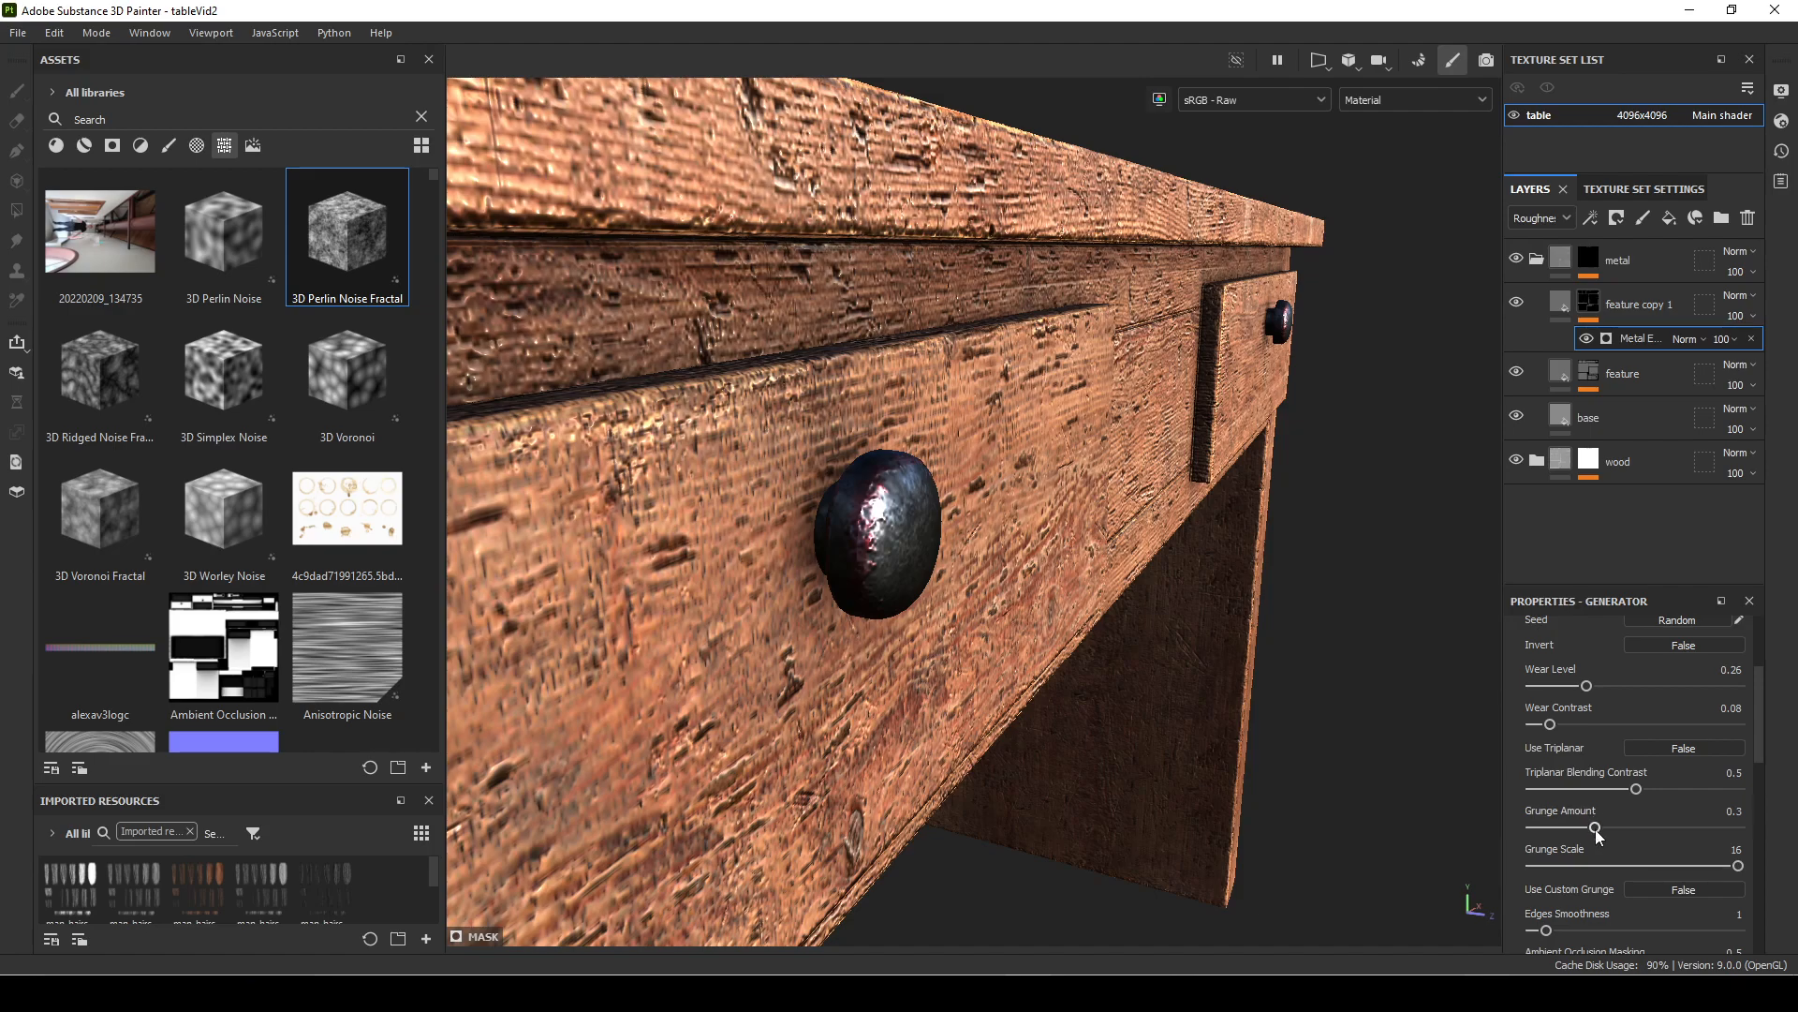
{"action": "mouse_move", "coordinate": [1655, 827]}
{"action": "left_mouse_down"}
{"action": "mouse_move", "coordinate": [1682, 830]}
{"action": "mouse_move", "coordinate": [1534, 828]}
{"action": "left_mouse_up"}
{"action": "scroll", "coordinate": [1574, 815], "scroll_direction": "down", "scroll_amount": 3}
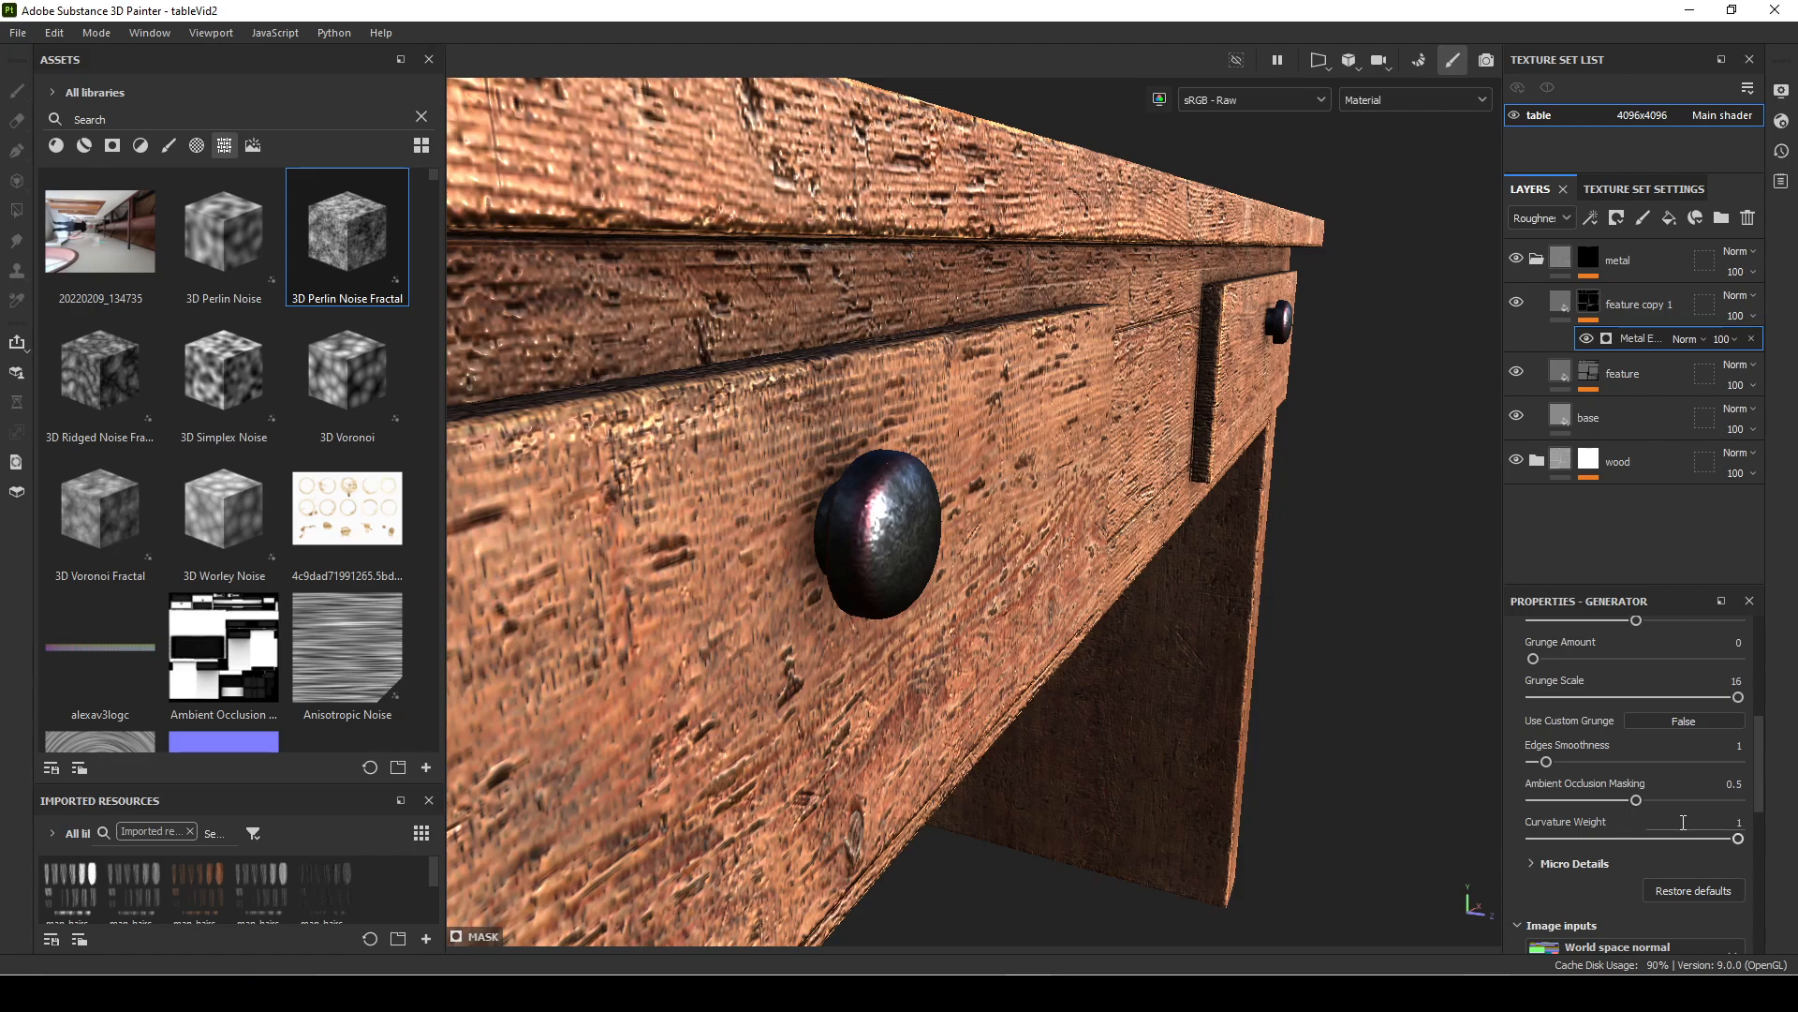
{"action": "left_click_drag", "start_coordinate": [1637, 801], "coordinate": [1553, 800]}
{"action": "scroll", "coordinate": [1606, 644], "scroll_direction": "up", "scroll_amount": 1}
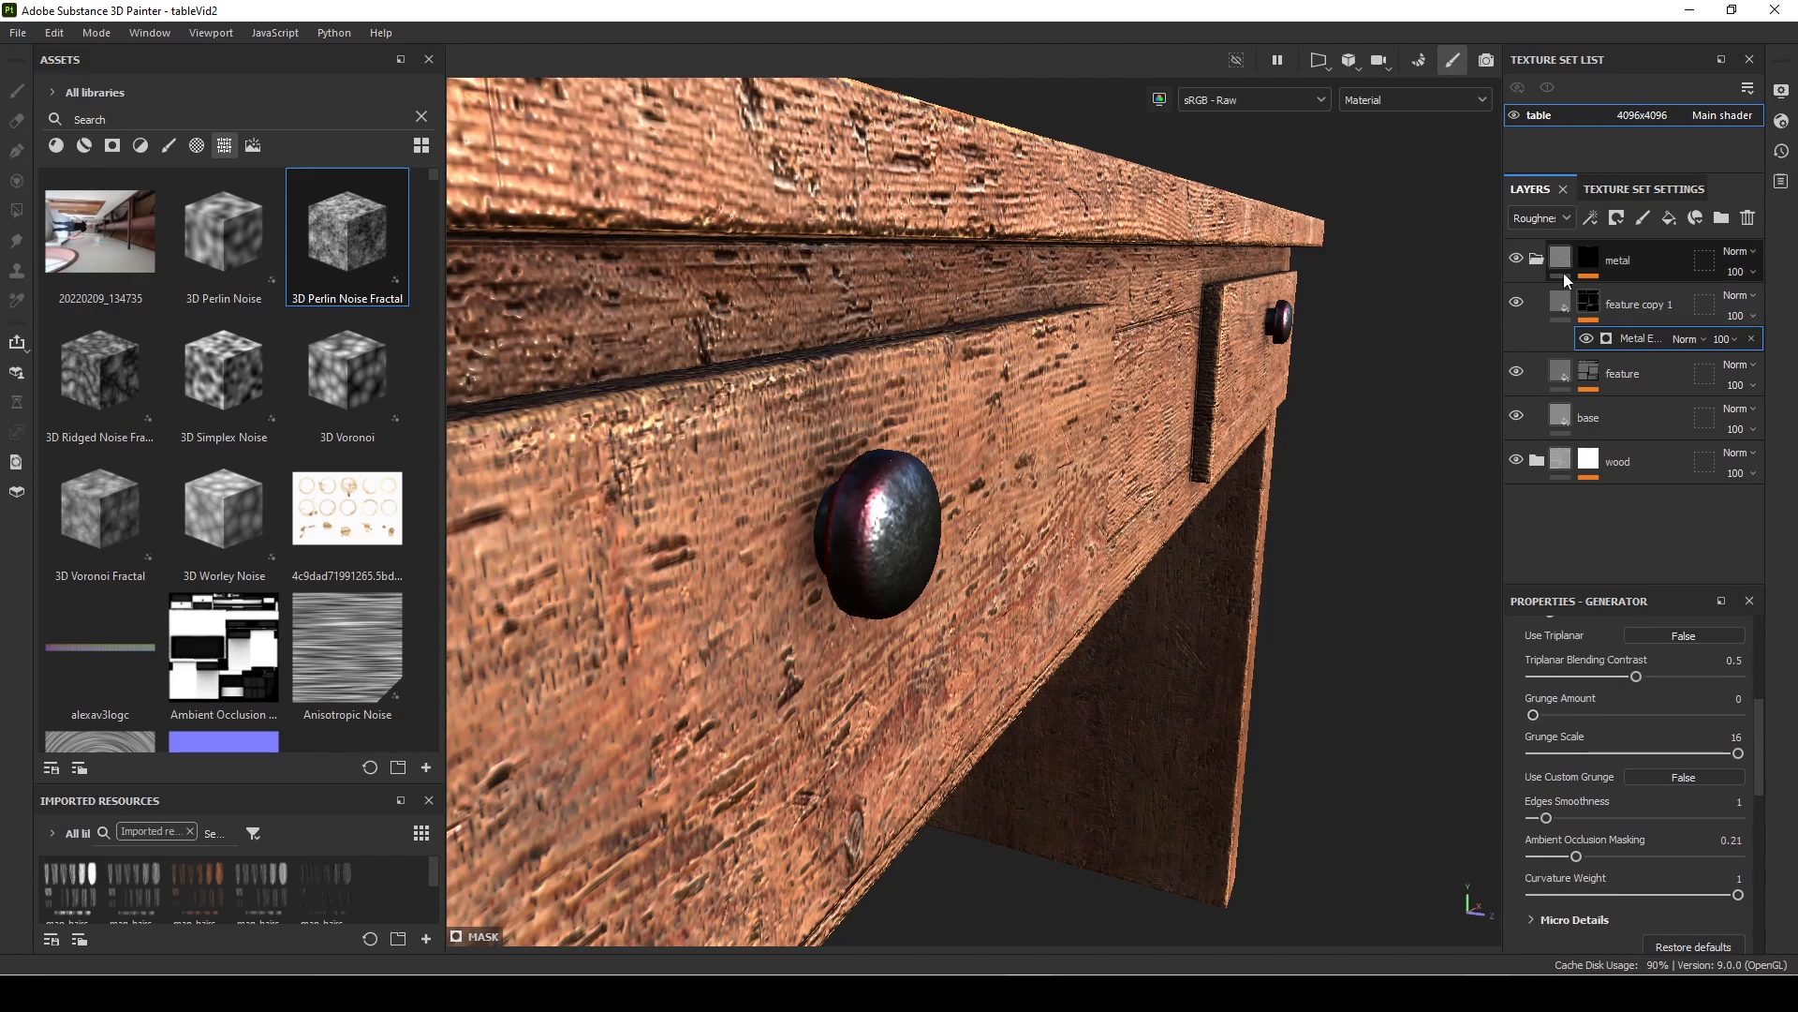
Step: Change the feature copy 1 fill's base color to white, FFFFFF
{"action": "left_click", "coordinate": [1560, 301]}
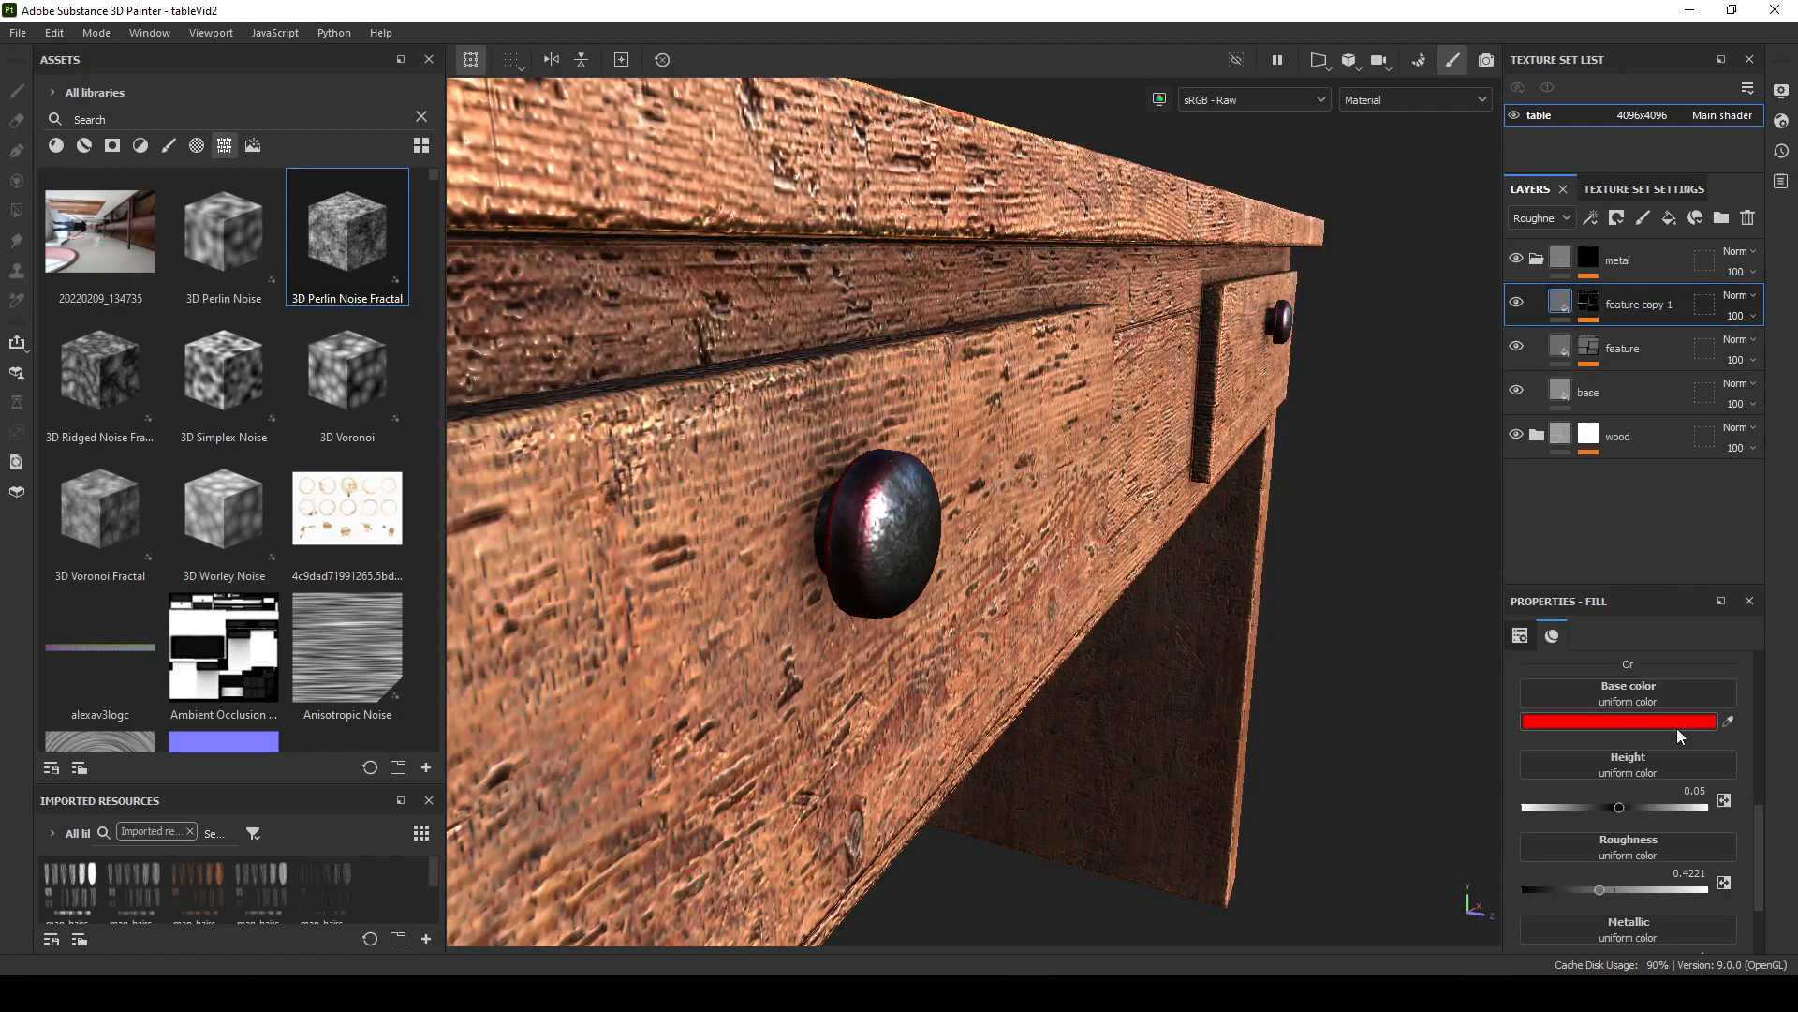
{"action": "left_click", "coordinate": [1621, 721]}
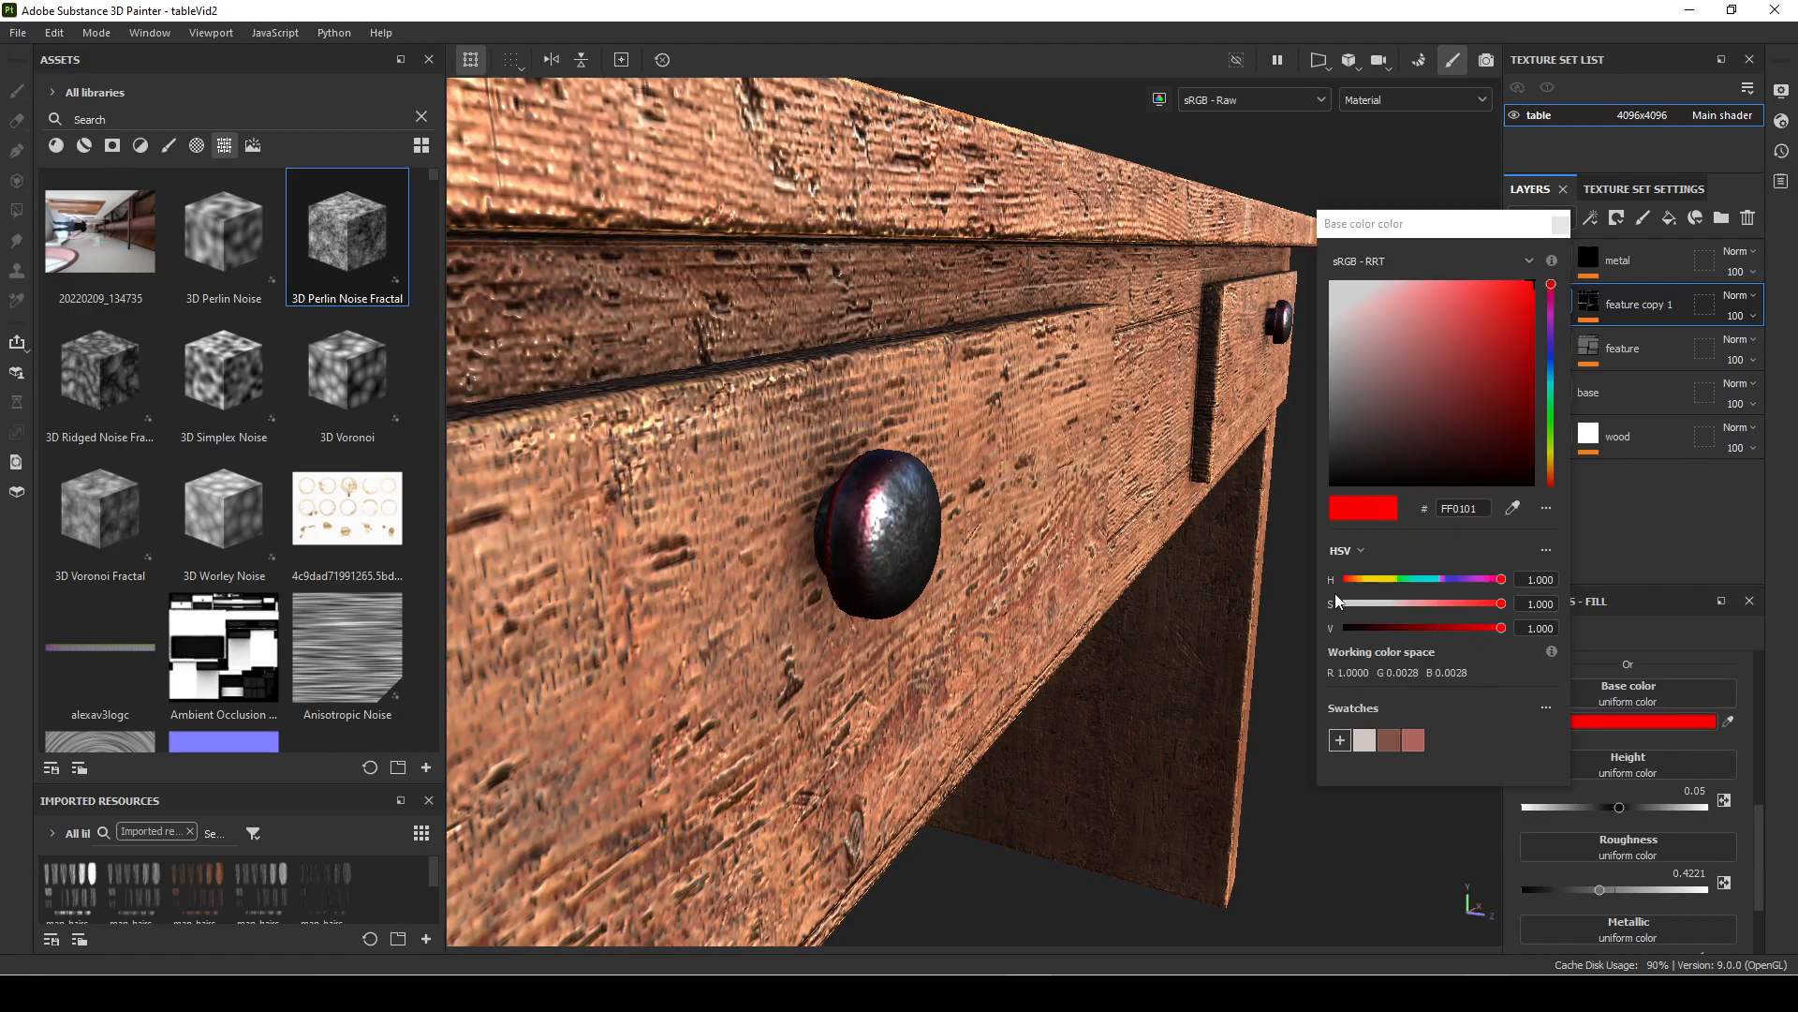
{"action": "left_click_drag", "start_coordinate": [1392, 609], "coordinate": [1263, 592]}
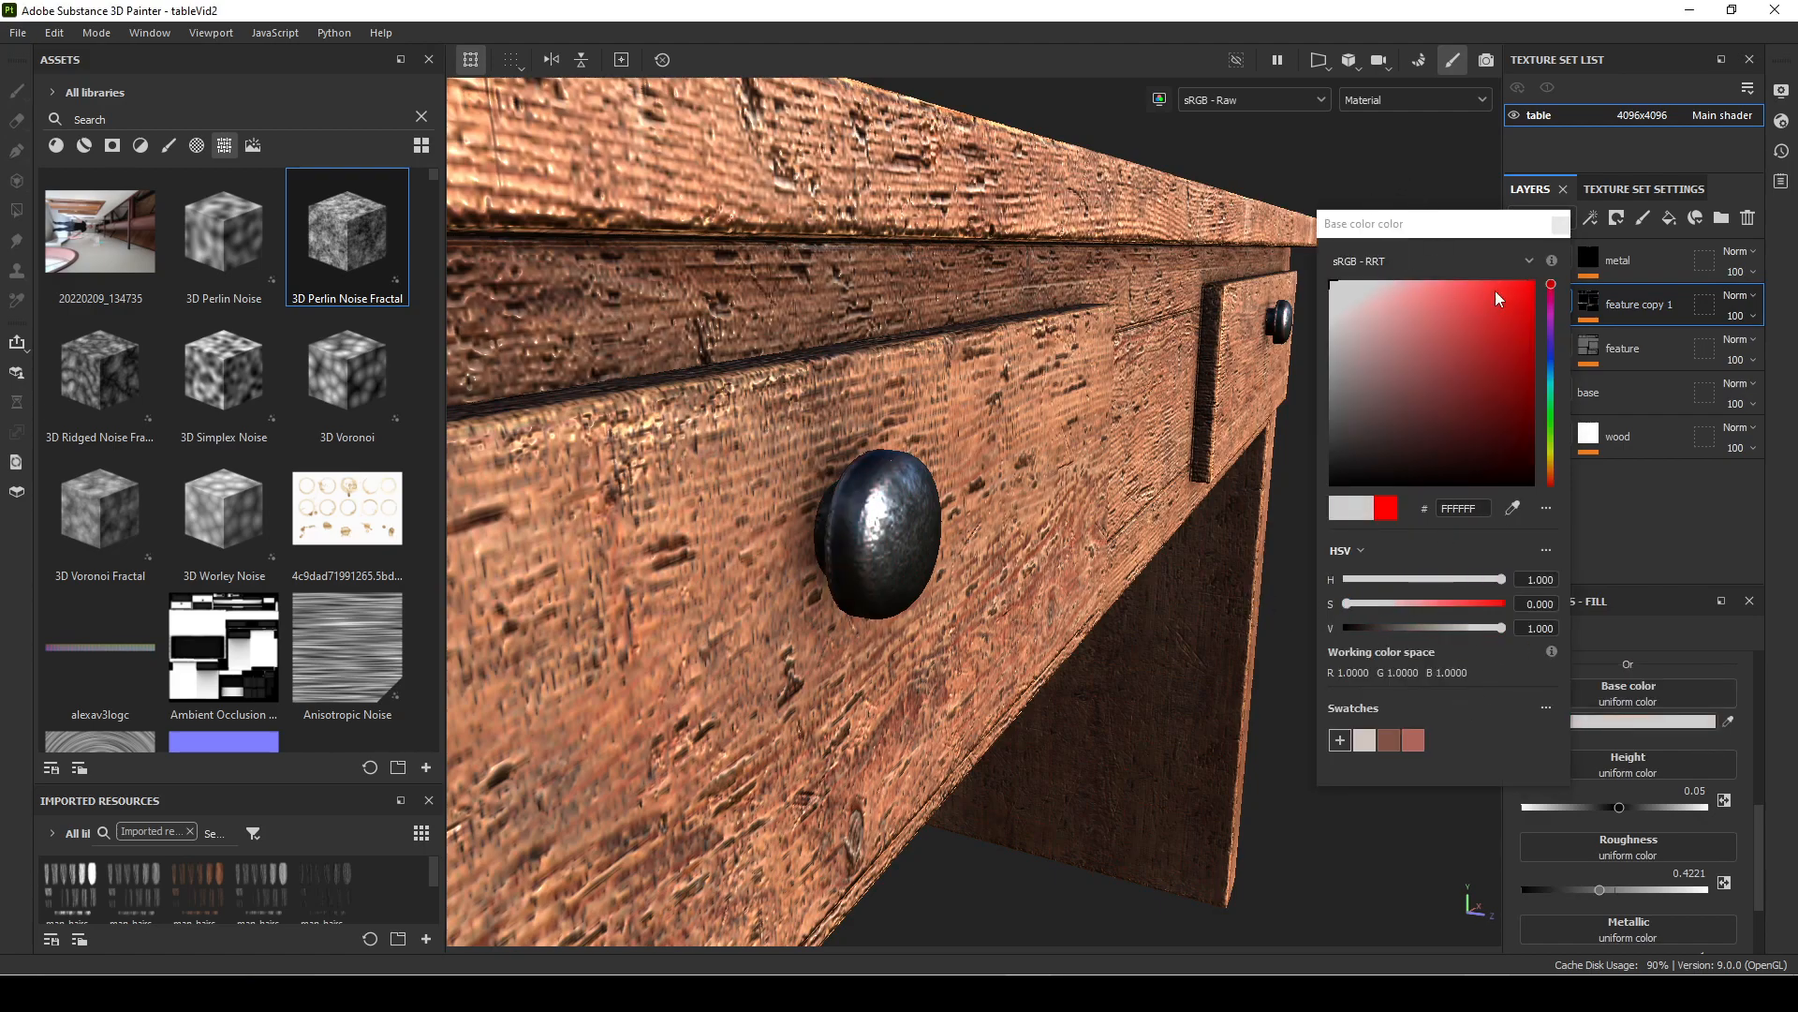
{"action": "left_click", "coordinate": [1560, 225]}
Step: Examine the knob's edge wear in the Base color channel view, then again in the full Material view
{"action": "left_click_drag", "start_coordinate": [1177, 612], "coordinate": [1108, 625], "text": "alt"}
{"action": "middle_click_drag", "start_coordinate": [1023, 632], "coordinate": [1219, 616], "text": "alt"}
{"action": "left_click_drag", "start_coordinate": [1109, 631], "coordinate": [1092, 602], "text": "alt"}
{"action": "right_click_drag", "start_coordinate": [1093, 602], "coordinate": [1169, 599], "text": "alt"}
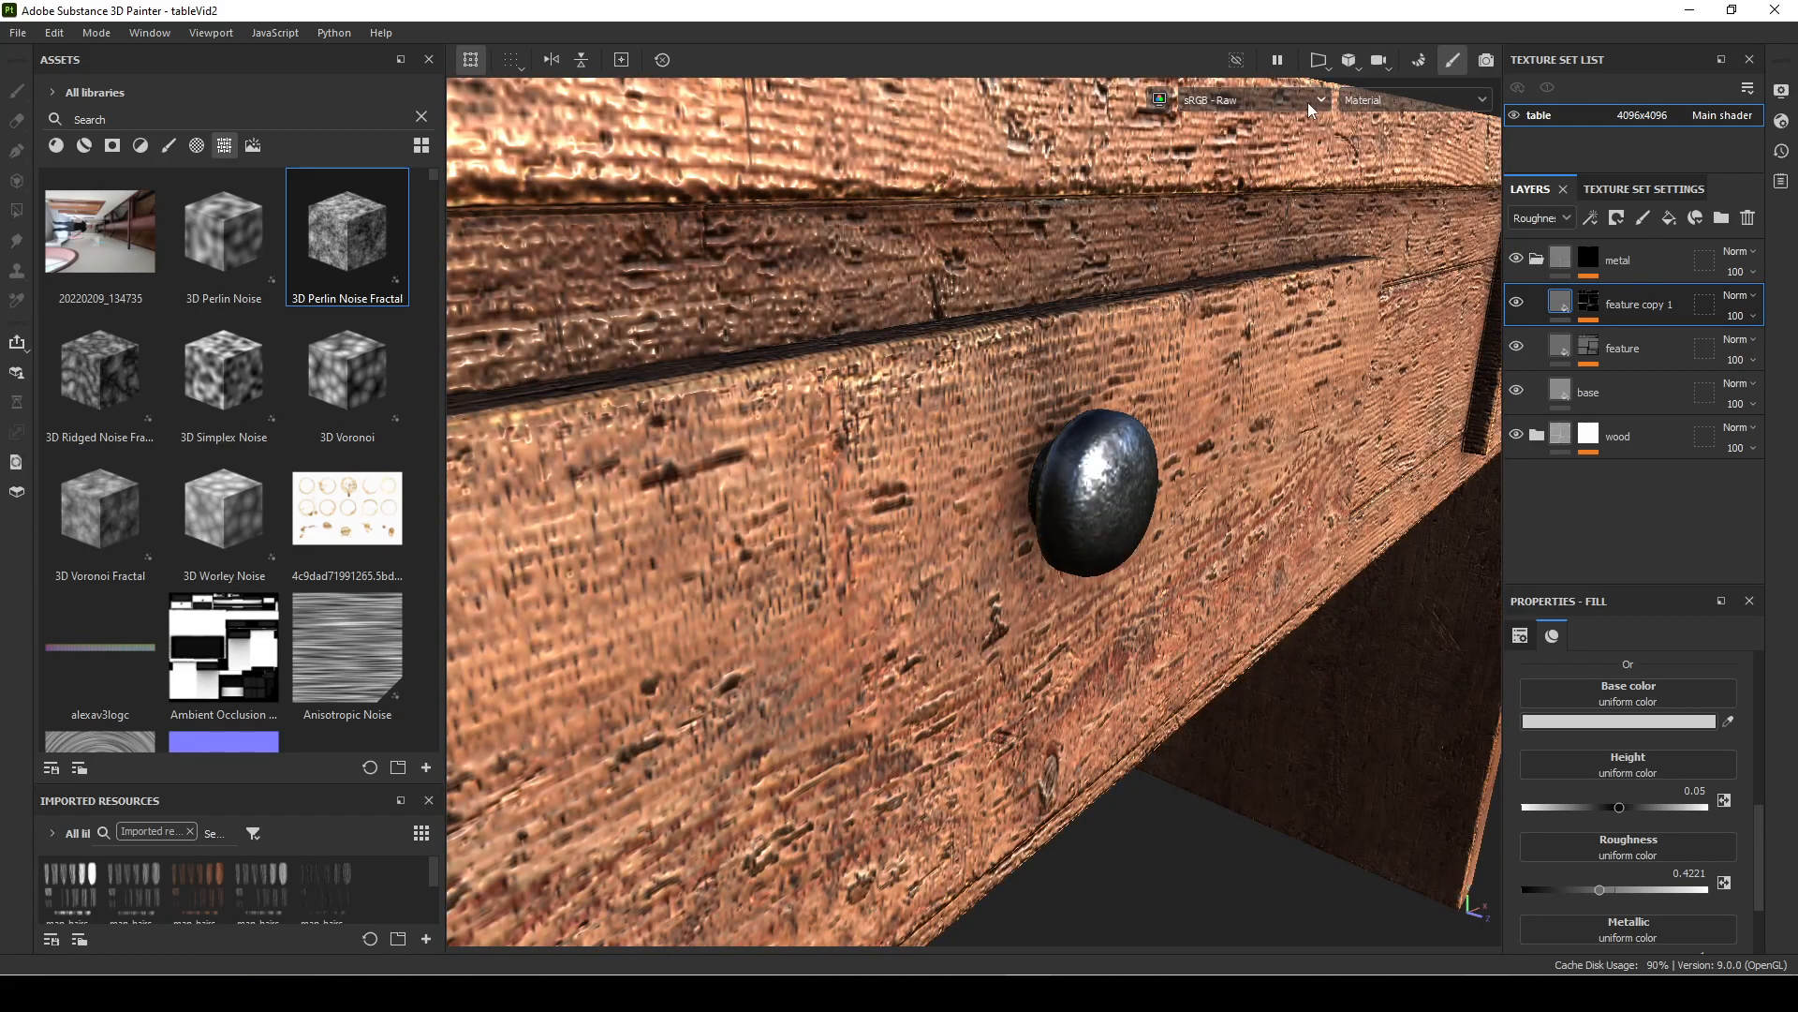
{"action": "left_click", "coordinate": [1377, 100]}
{"action": "left_click", "coordinate": [1389, 182]}
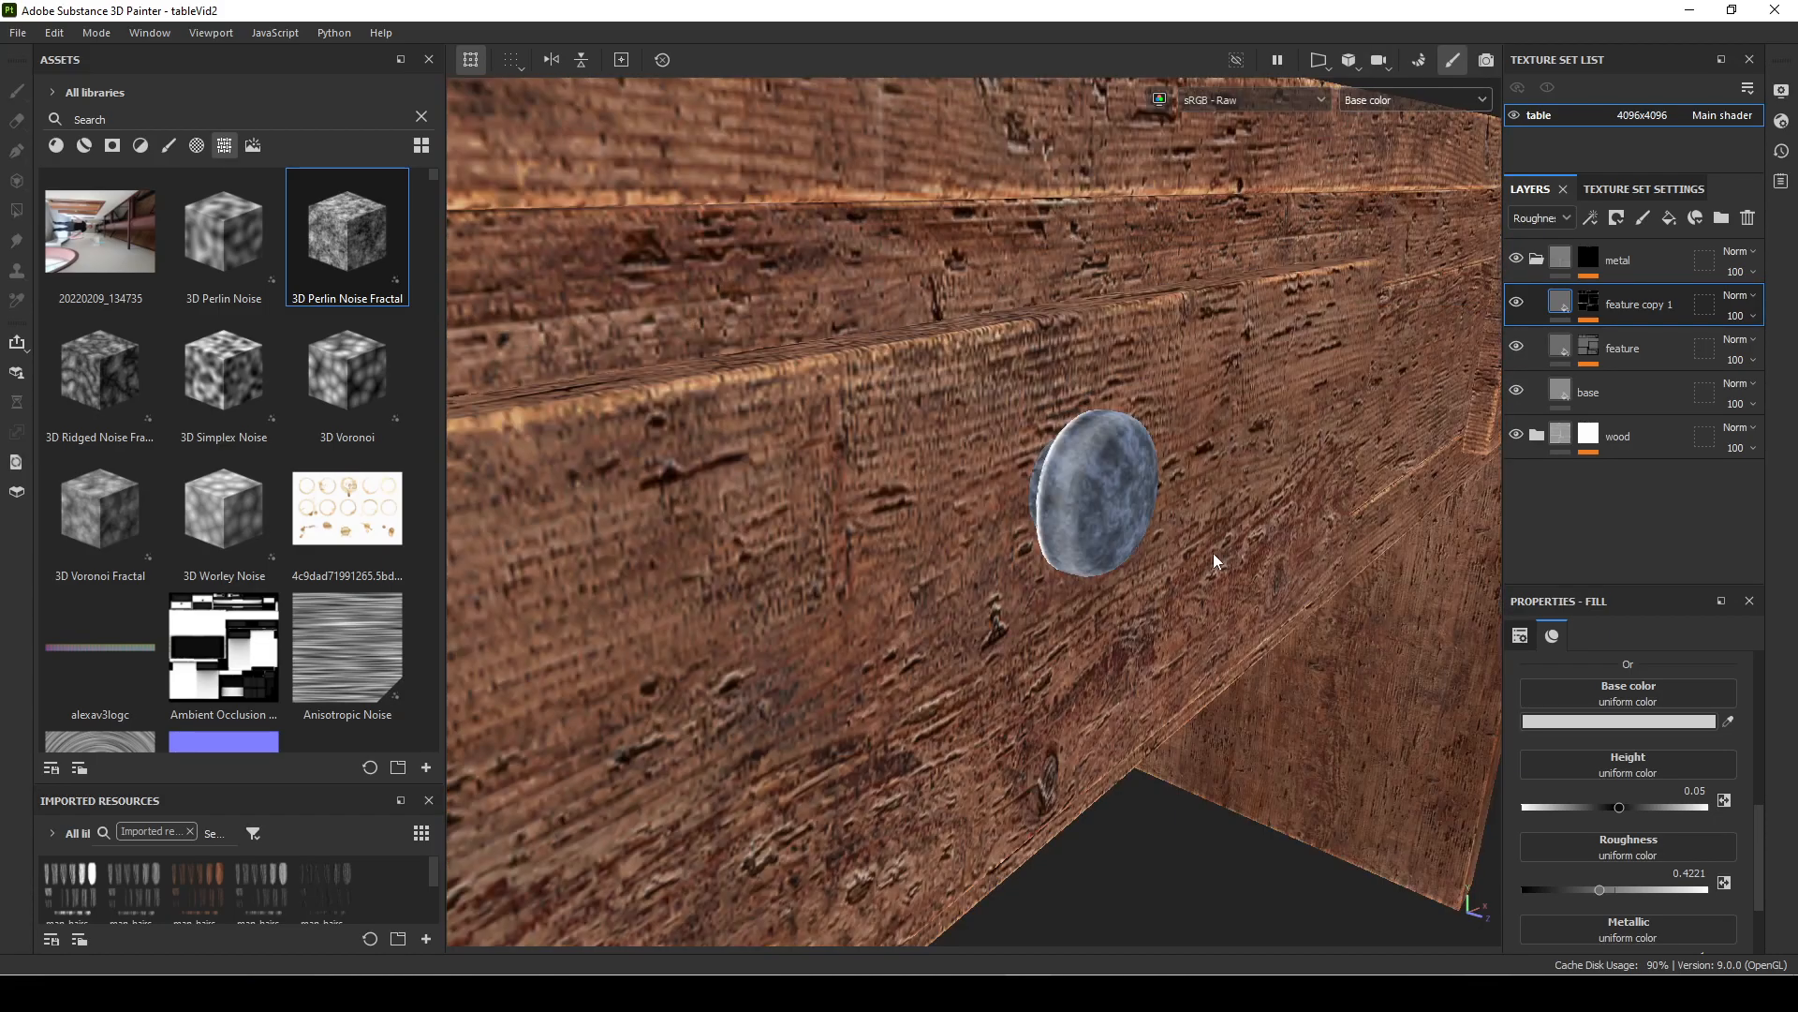
{"action": "left_click_drag", "start_coordinate": [1145, 542], "coordinate": [1049, 449], "text": "alt"}
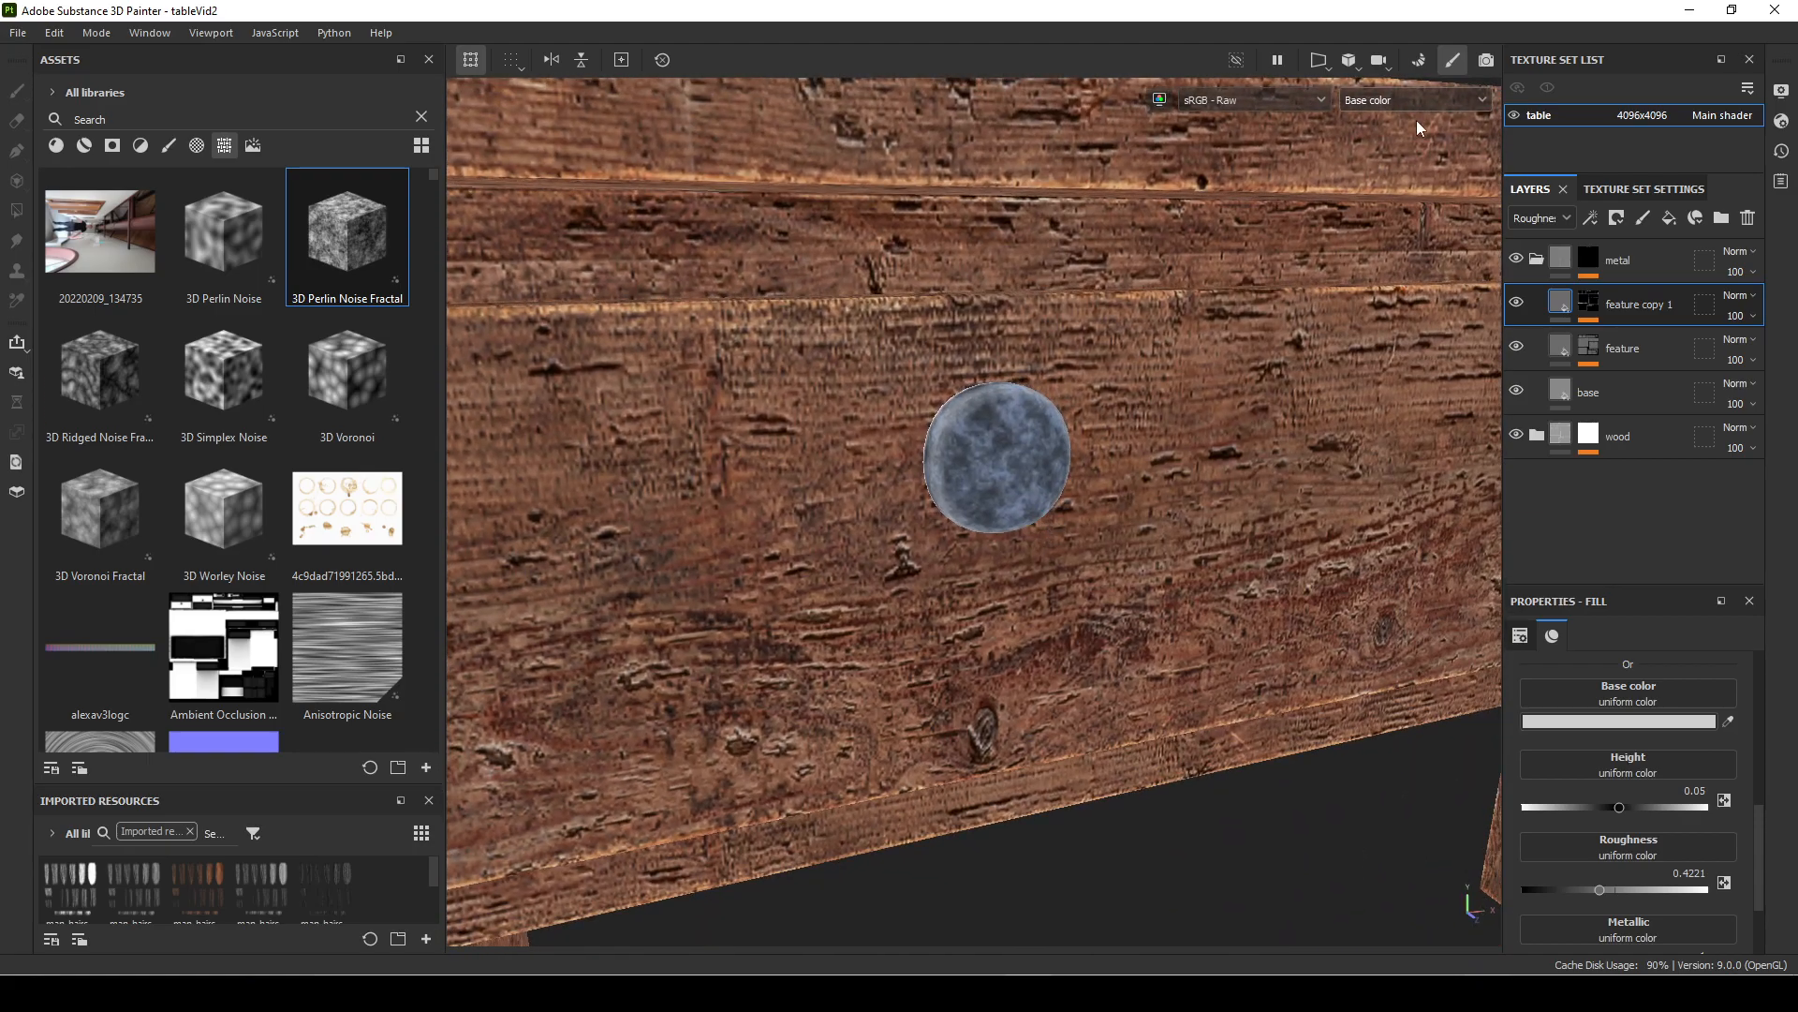
{"action": "left_click", "coordinate": [1392, 98]}
{"action": "left_click", "coordinate": [1388, 168]}
{"action": "left_click_drag", "start_coordinate": [1283, 555], "coordinate": [1227, 543], "text": "alt"}
{"action": "right_click_drag", "start_coordinate": [1227, 543], "coordinate": [1080, 543], "text": "shift"}
{"action": "left_click_drag", "start_coordinate": [1119, 551], "coordinate": [881, 478], "text": "alt"}
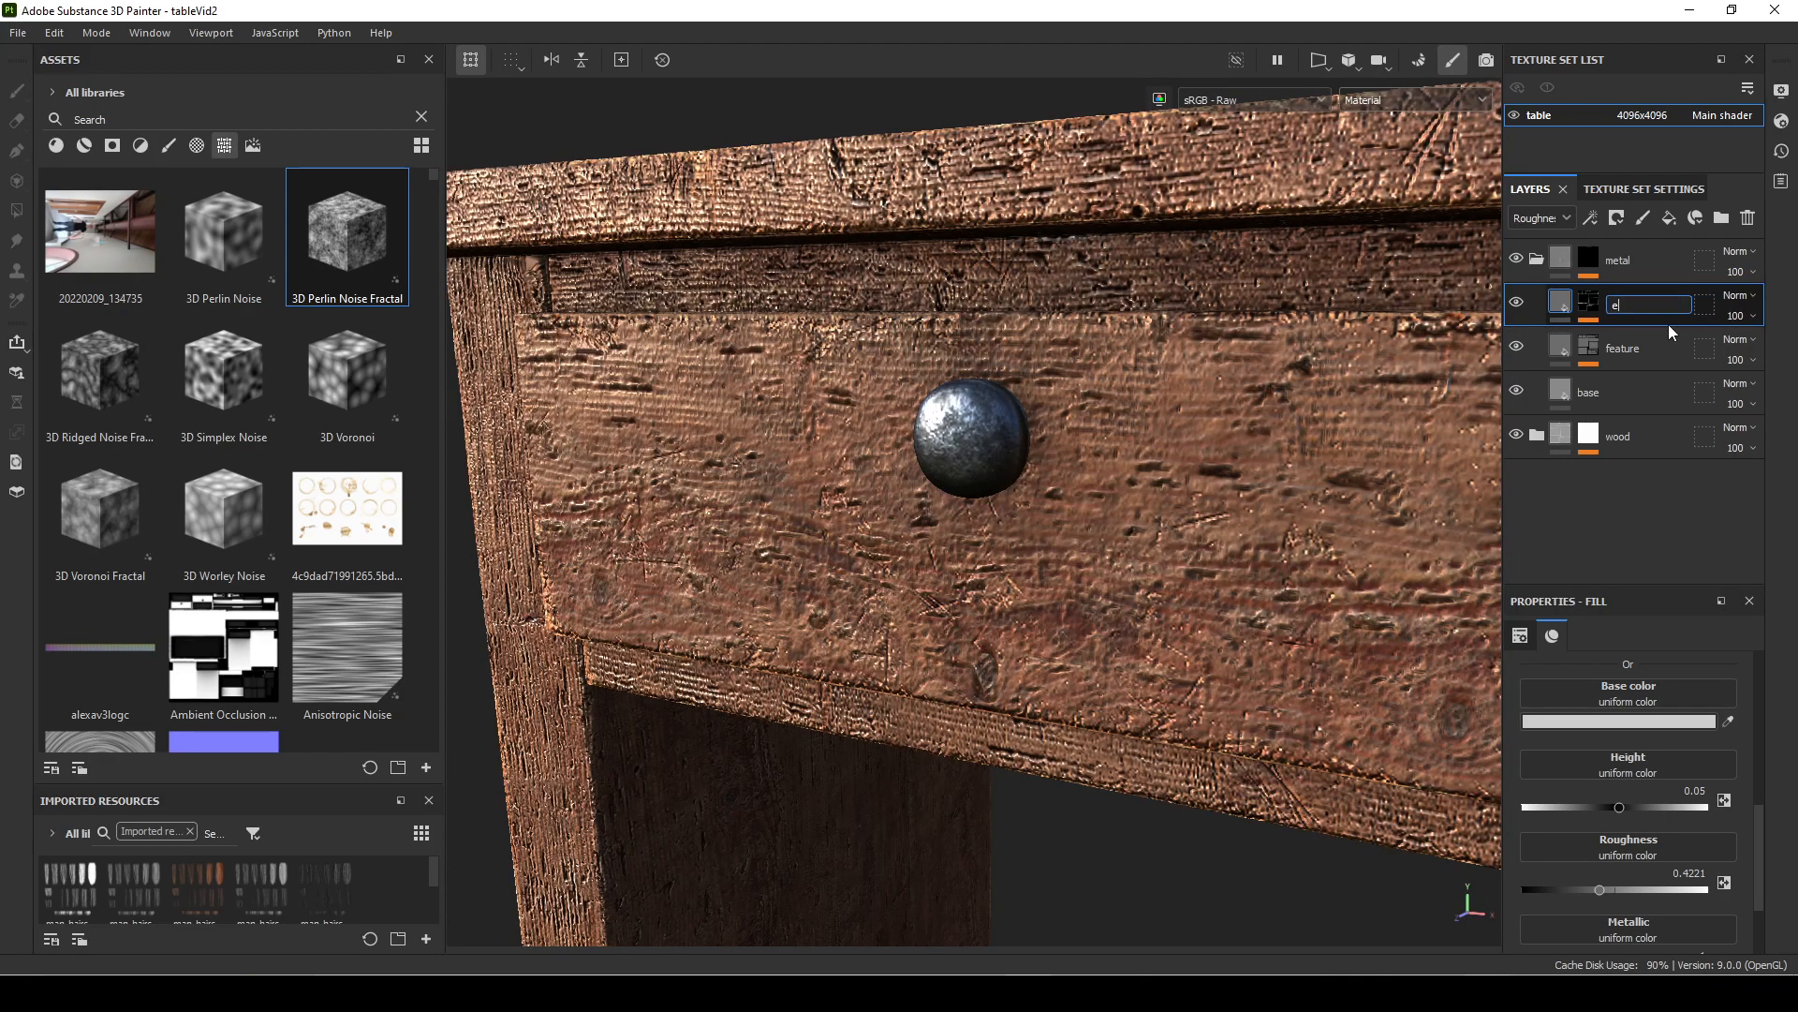
Step: Rename the feature copy 1 layer to edgewear and view the knob from the front
{"action": "type", "text": "r"}
{"action": "key", "text": "Return"}
{"action": "left_click_drag", "start_coordinate": [811, 549], "coordinate": [1035, 482], "text": "alt"}
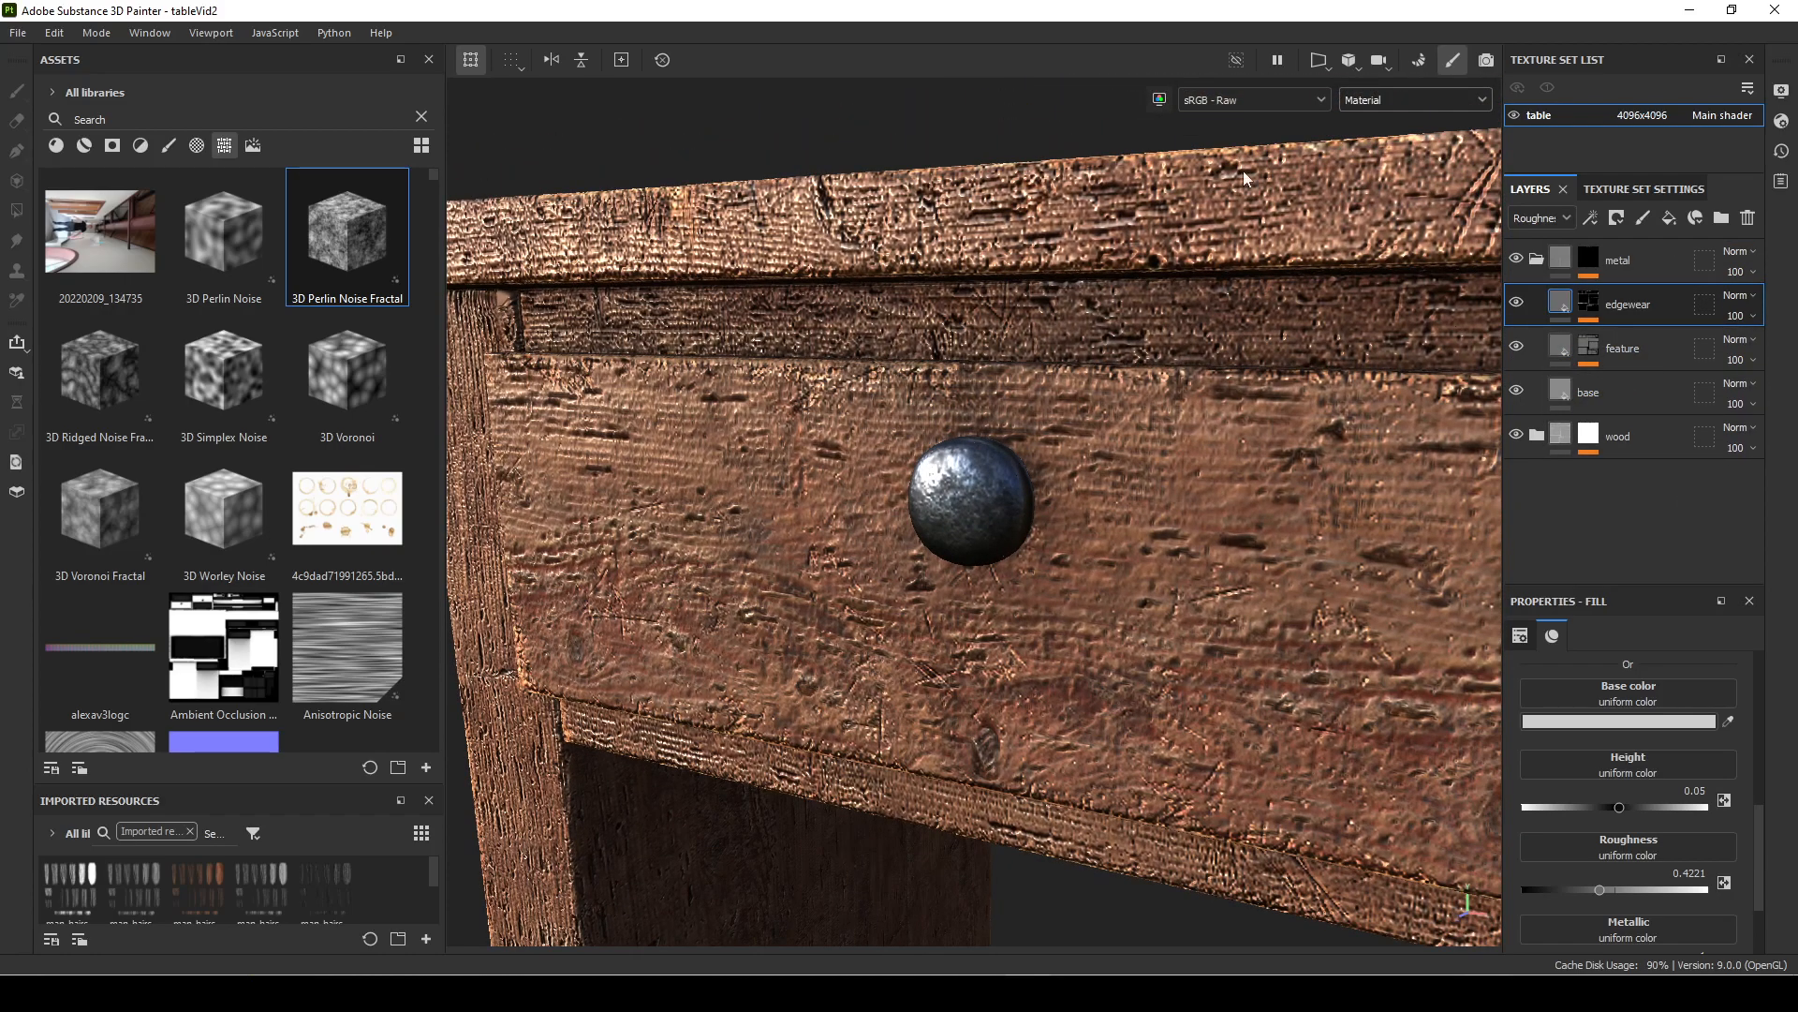
{"action": "left_click_drag", "start_coordinate": [1021, 518], "coordinate": [1131, 569], "text": "alt"}
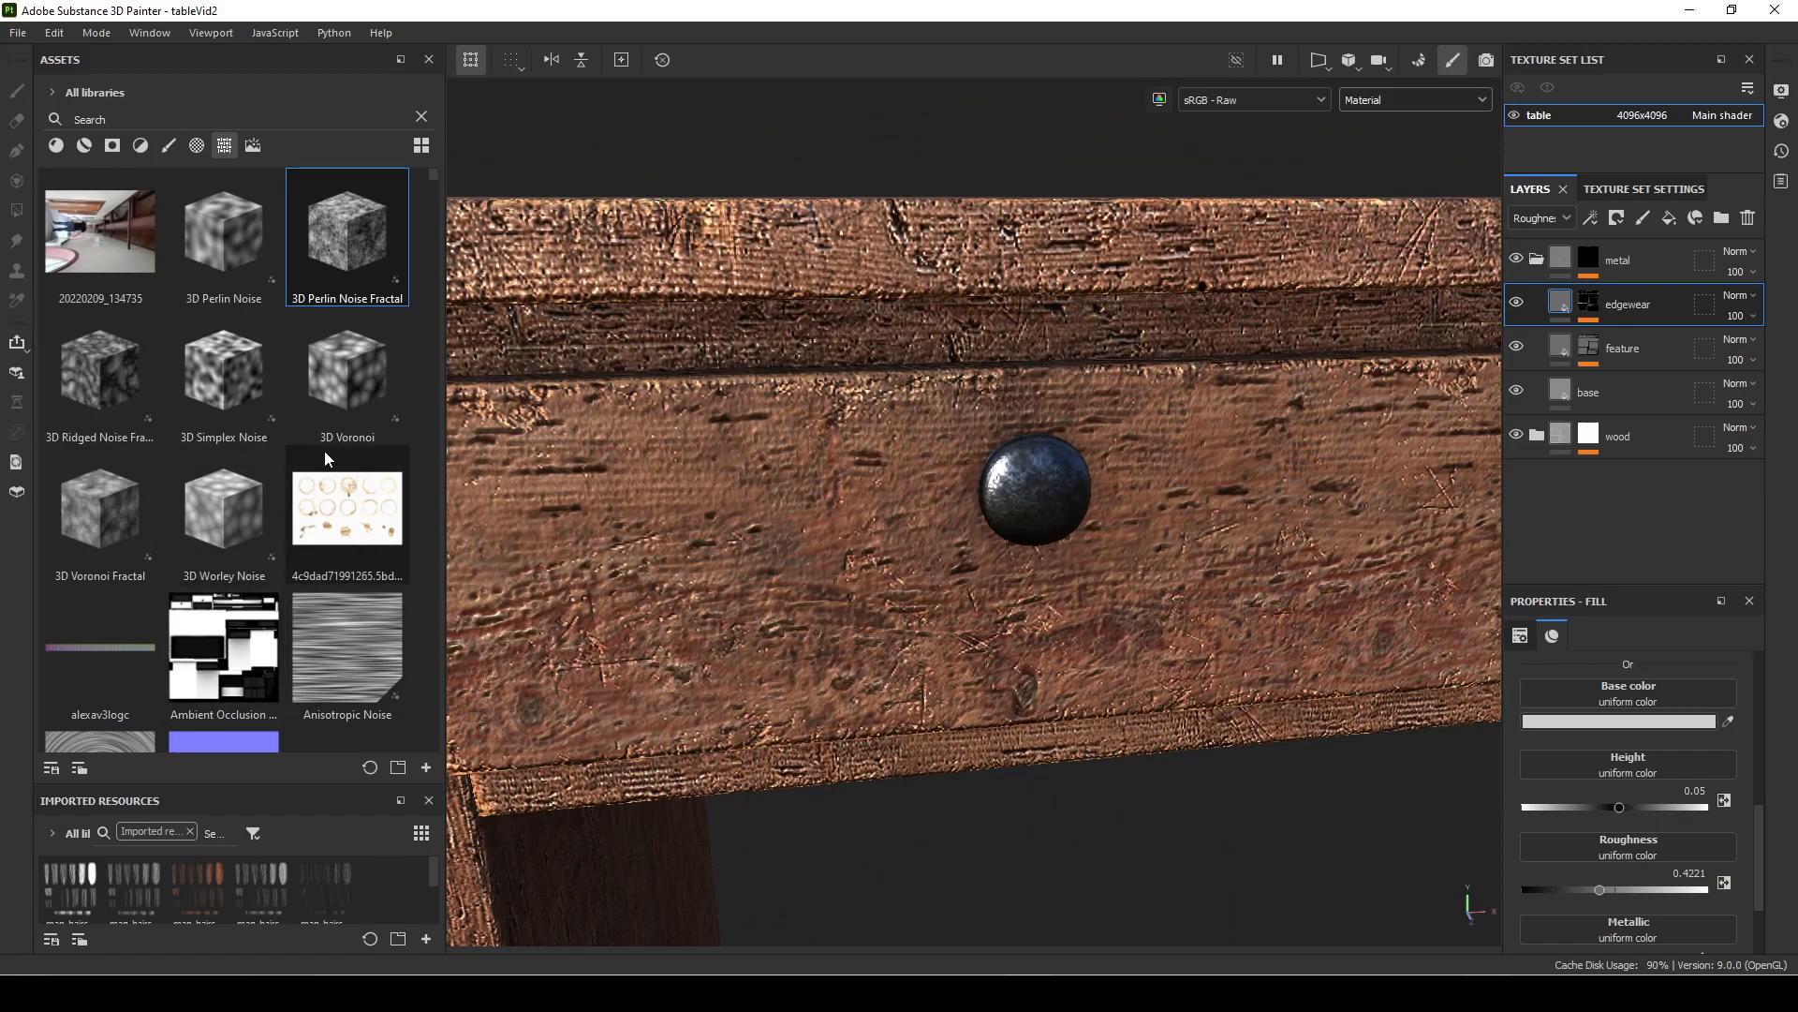
Step: Show the texture assets as medium thumbnails and find the Circle Button normal texture
{"action": "scroll", "coordinate": [329, 456], "scroll_direction": "down", "scroll_amount": 6}
{"action": "scroll", "coordinate": [336, 453], "scroll_direction": "up", "scroll_amount": 3}
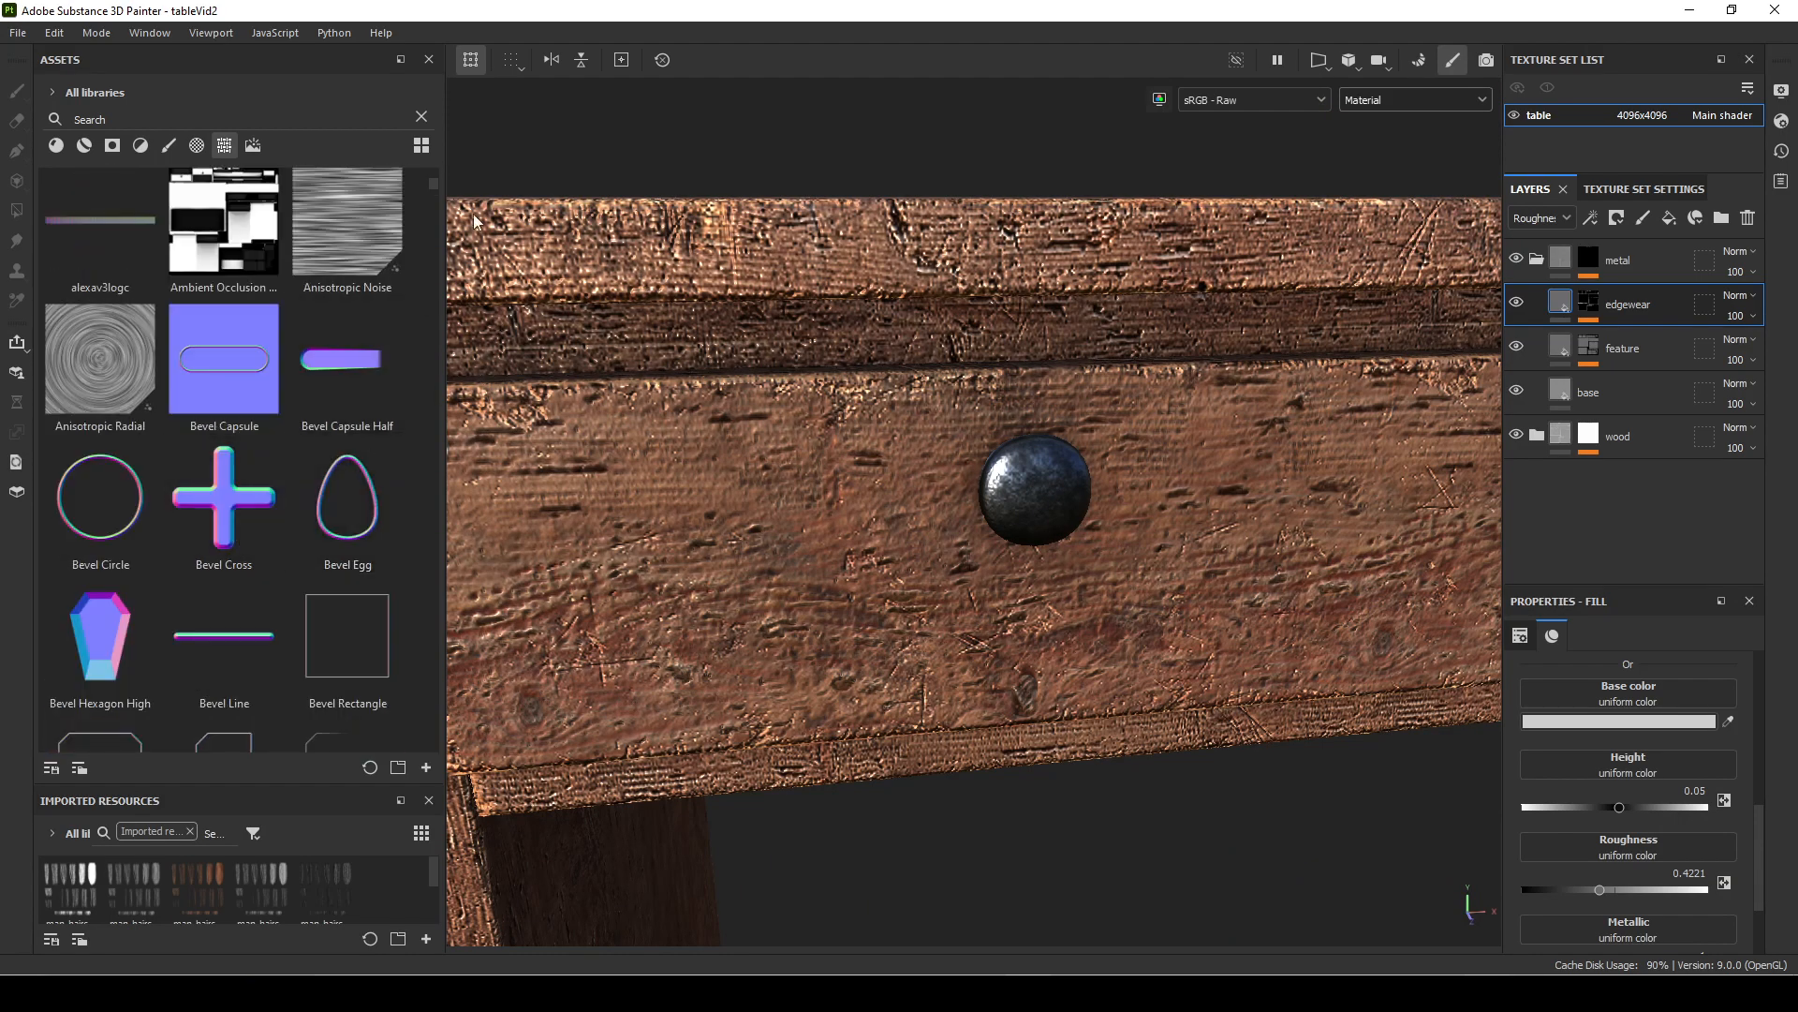
{"action": "left_click", "coordinate": [424, 150]}
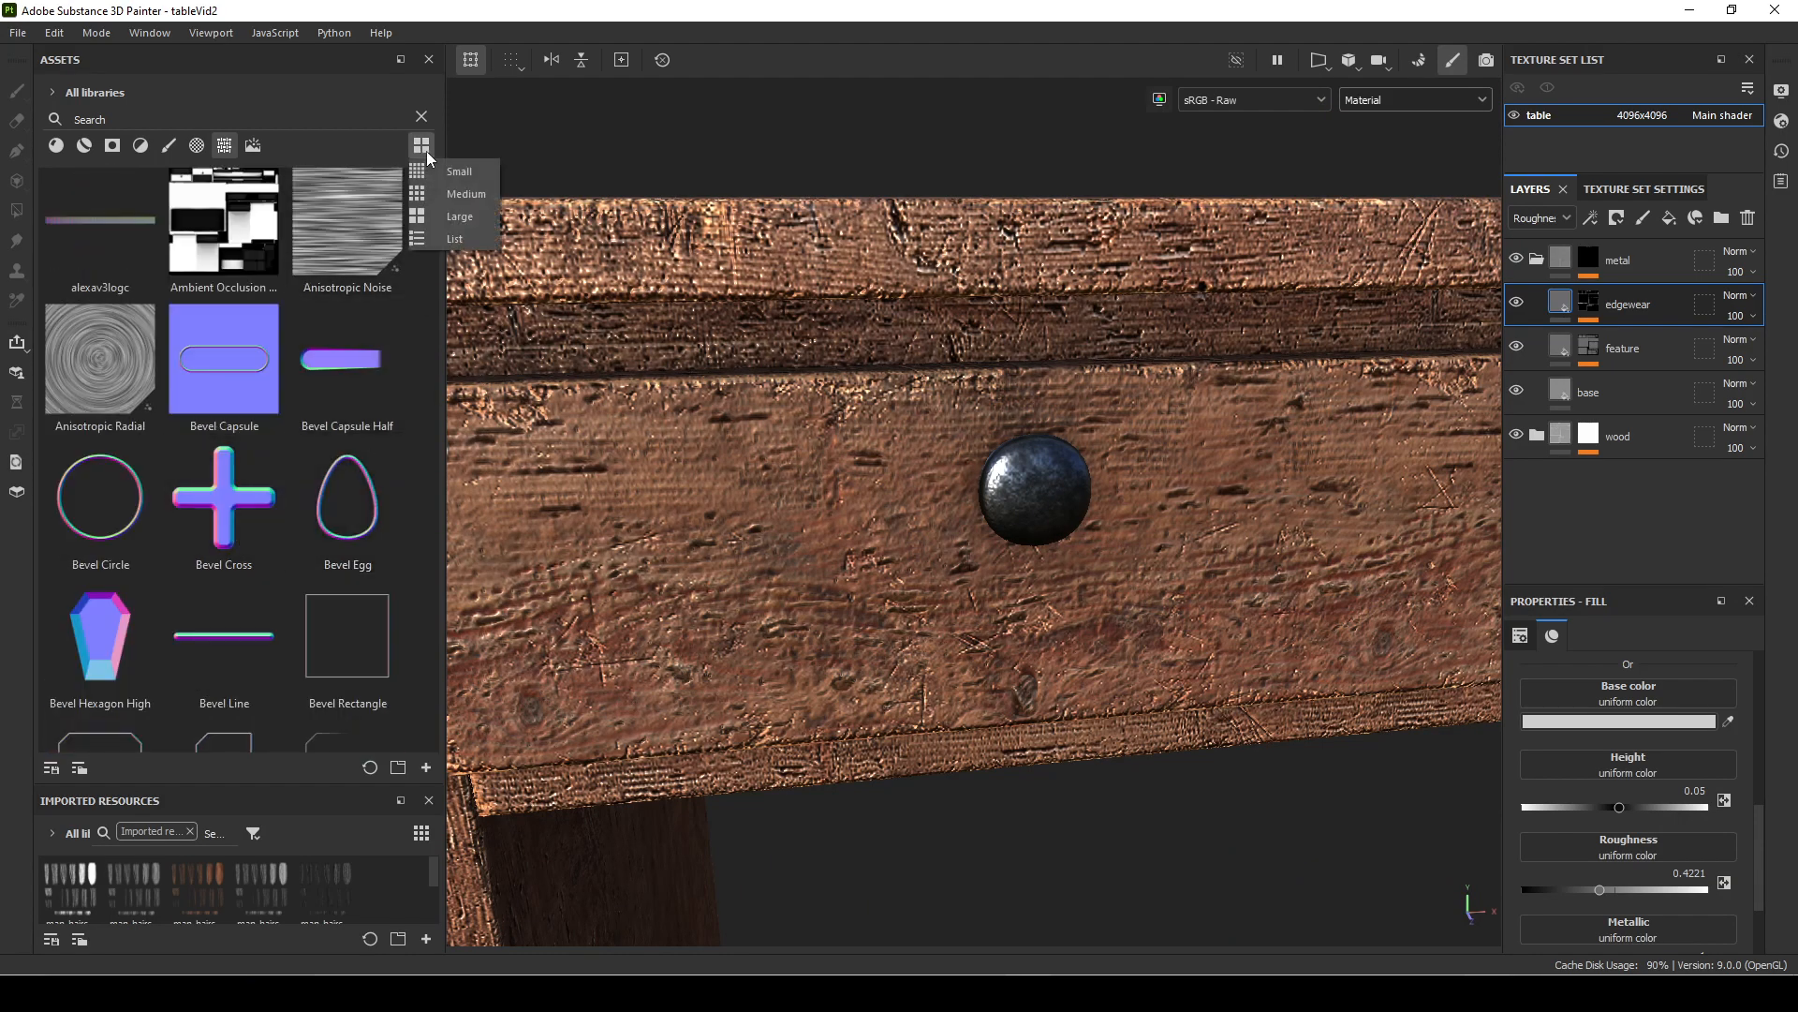
{"action": "left_click", "coordinate": [466, 214]}
{"action": "scroll", "coordinate": [259, 489], "scroll_direction": "down", "scroll_amount": 3}
{"action": "scroll", "coordinate": [258, 489], "scroll_direction": "down", "scroll_amount": 8}
{"action": "scroll", "coordinate": [261, 492], "scroll_direction": "down", "scroll_amount": 15}
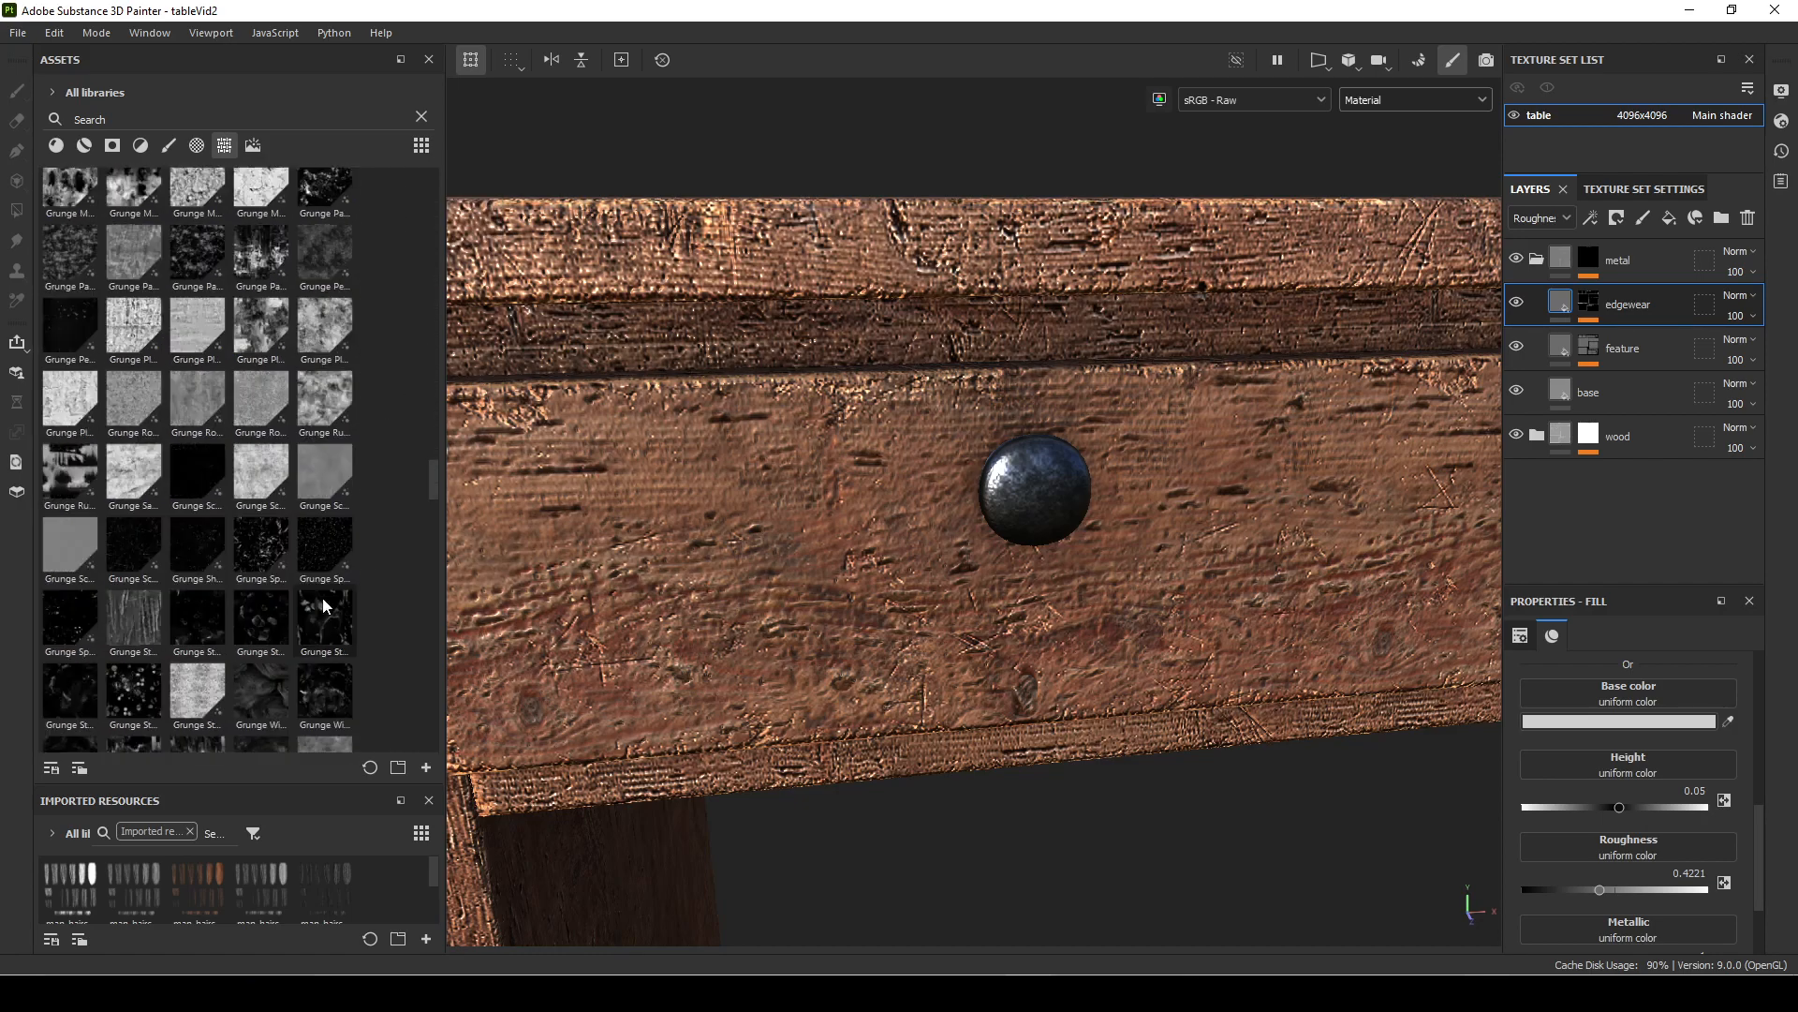
{"action": "scroll", "coordinate": [323, 609], "scroll_direction": "up", "scroll_amount": 15}
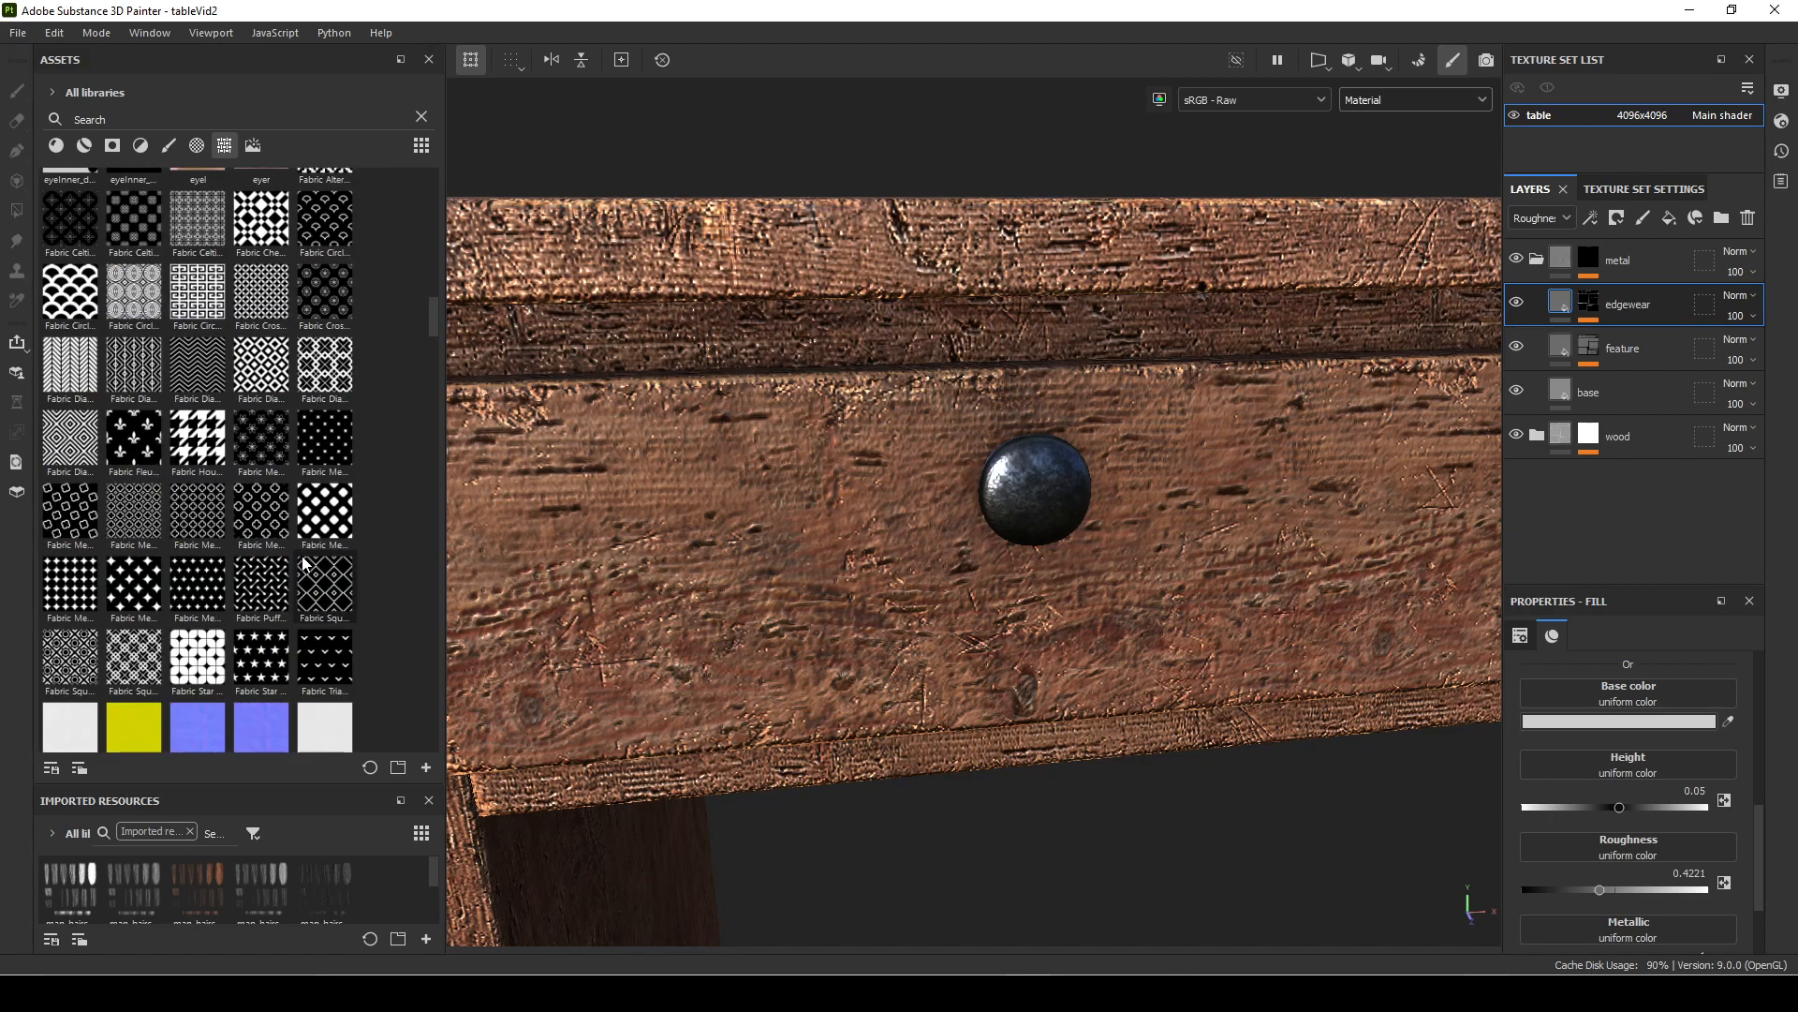
{"action": "scroll", "coordinate": [275, 695], "scroll_direction": "up", "scroll_amount": 10}
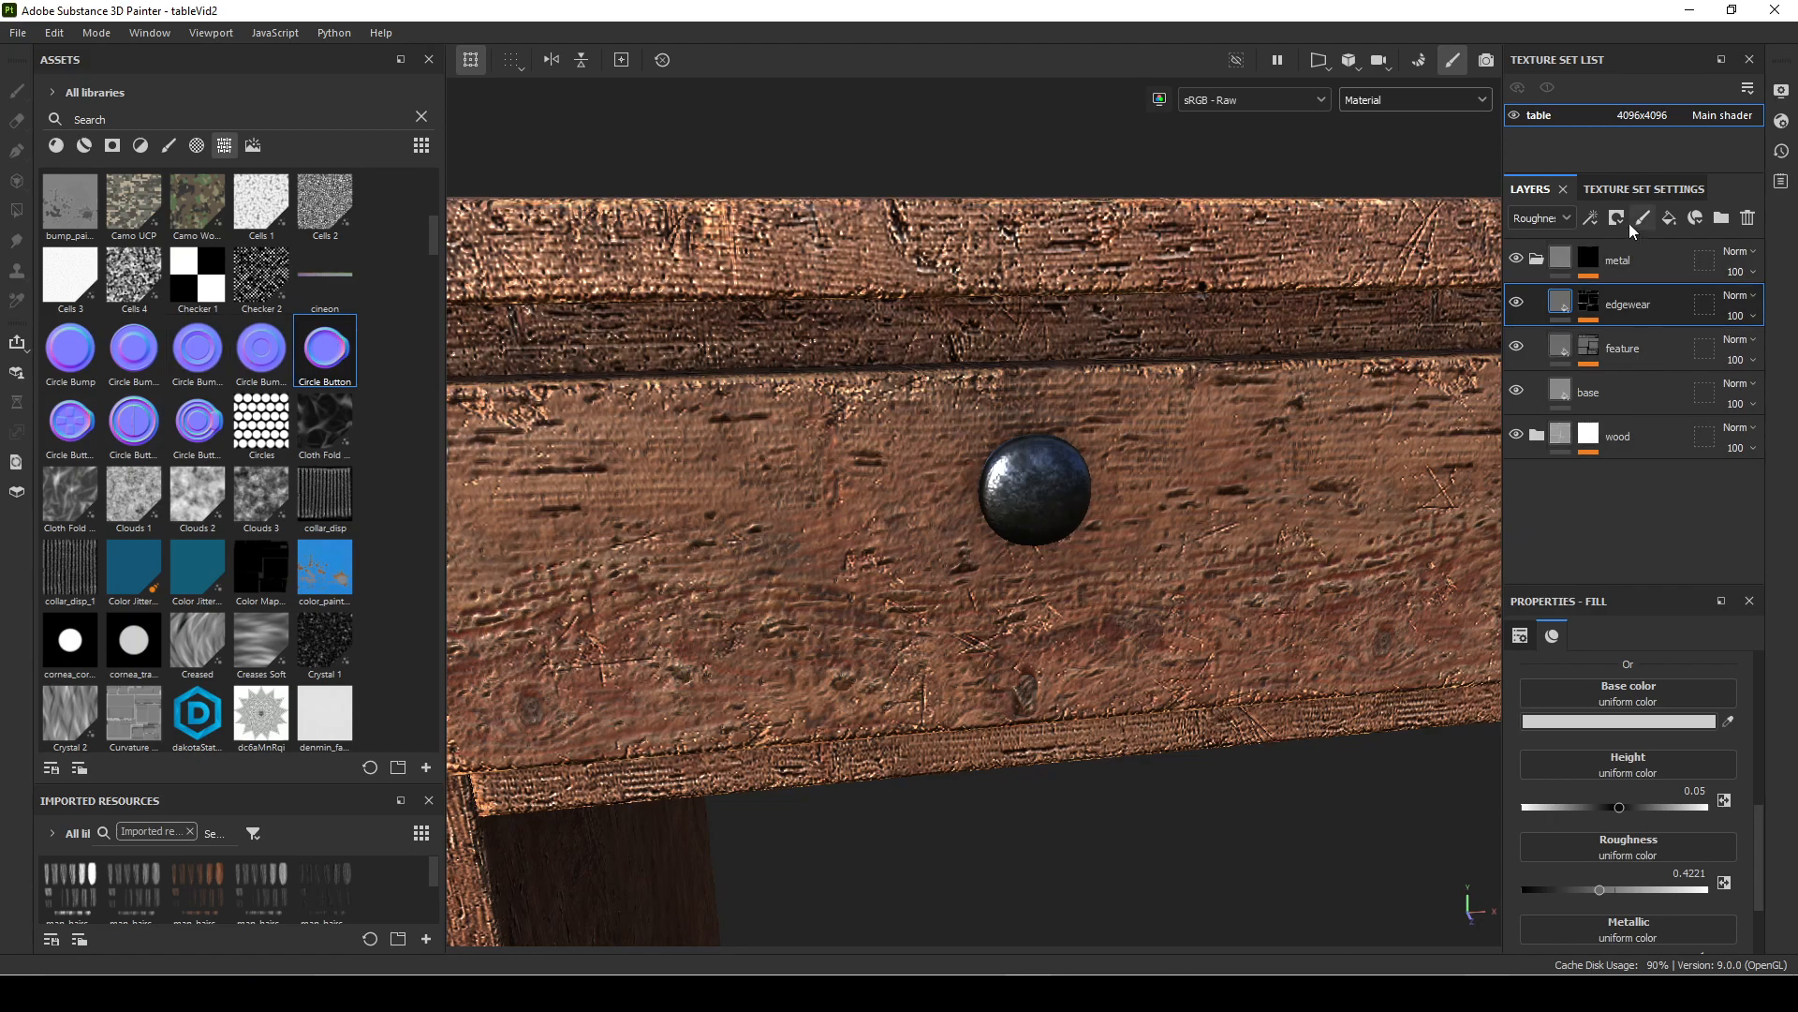
Step: Add a fill layer above edgewear in the metal folder with color, metal, height and rough disabled, leaving only the nrm channel
{"action": "left_click_drag", "start_coordinate": [1116, 778], "coordinate": [1096, 774], "text": "alt"}
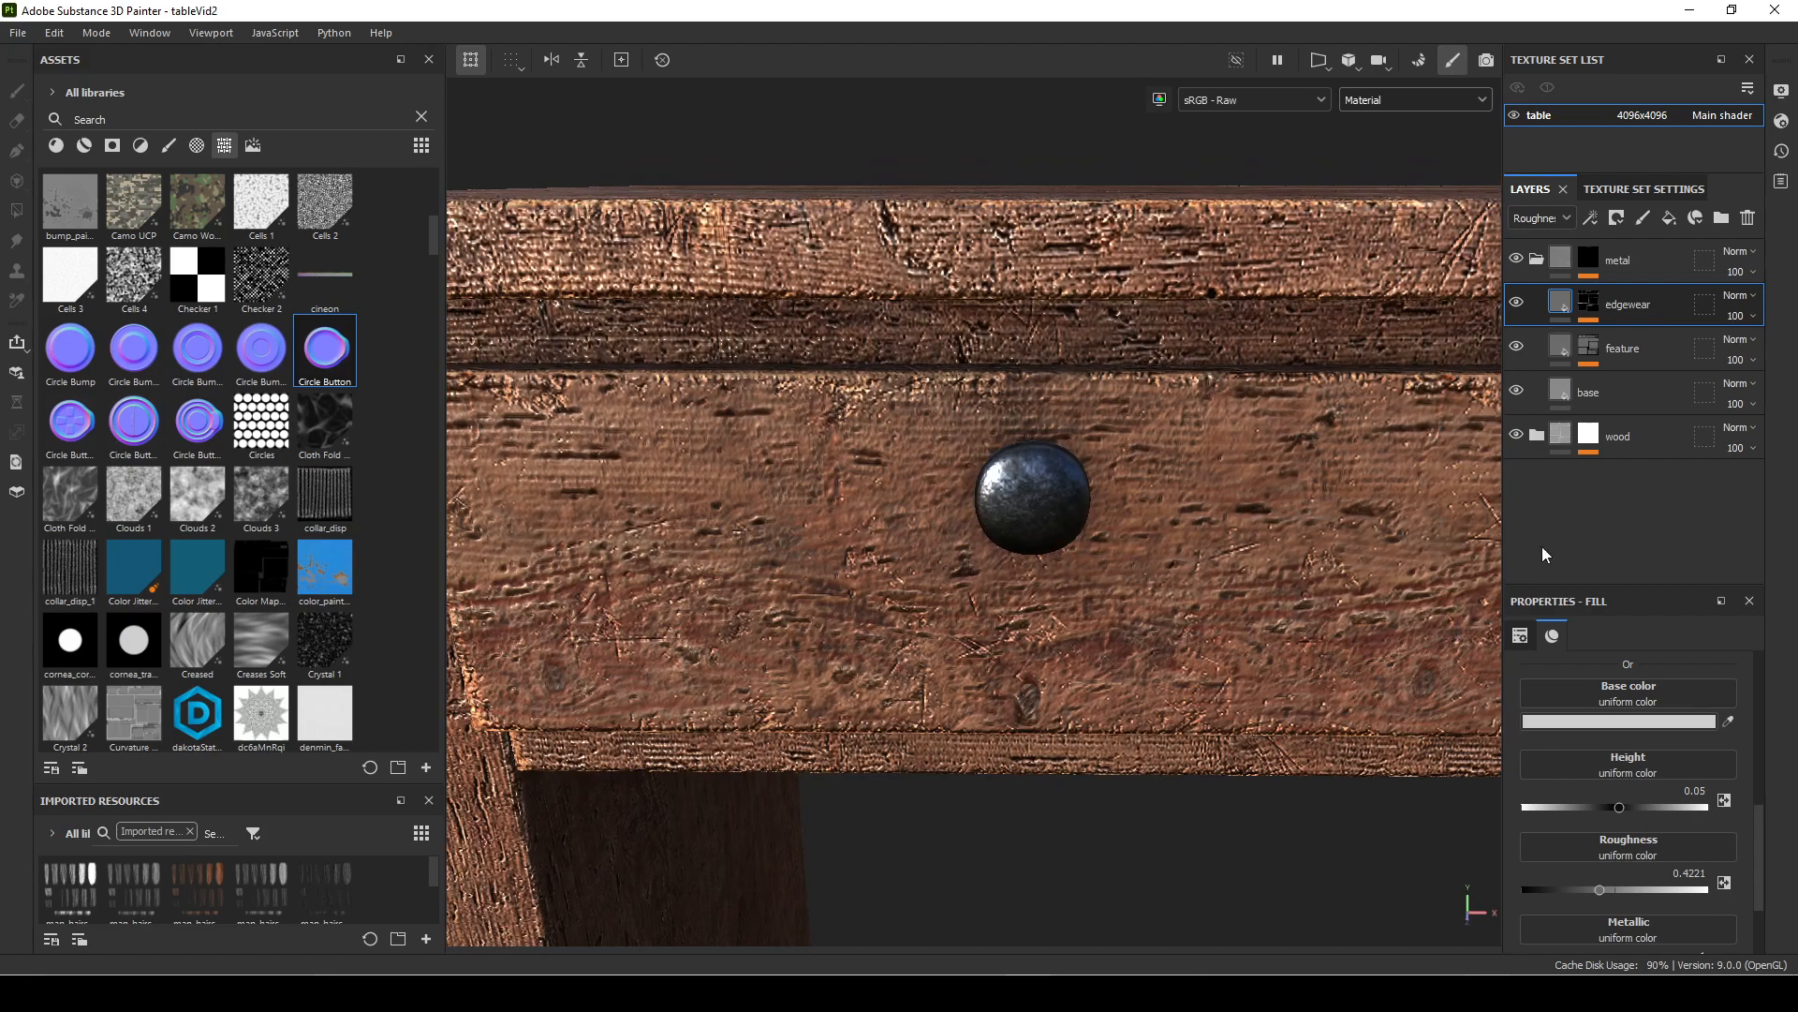
{"action": "left_click", "coordinate": [1671, 221]}
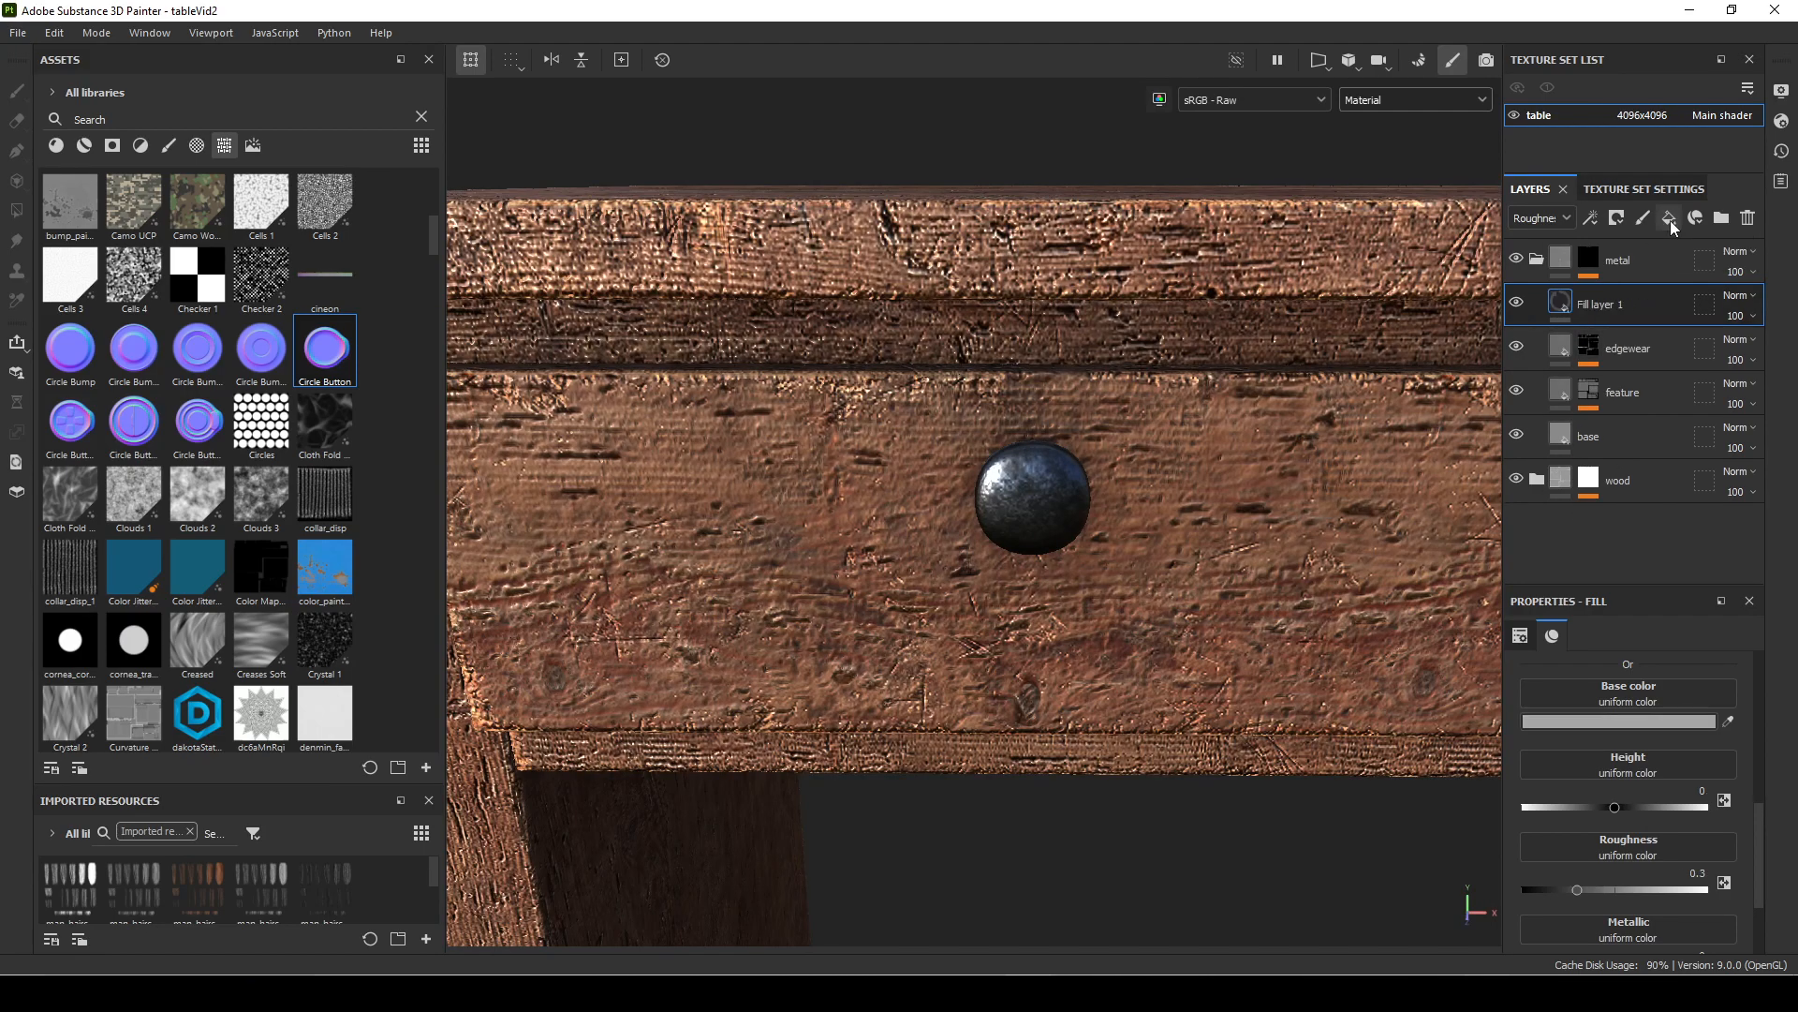
{"action": "scroll", "coordinate": [1682, 702], "scroll_direction": "up", "scroll_amount": 2}
{"action": "scroll", "coordinate": [1693, 759], "scroll_direction": "up", "scroll_amount": 3}
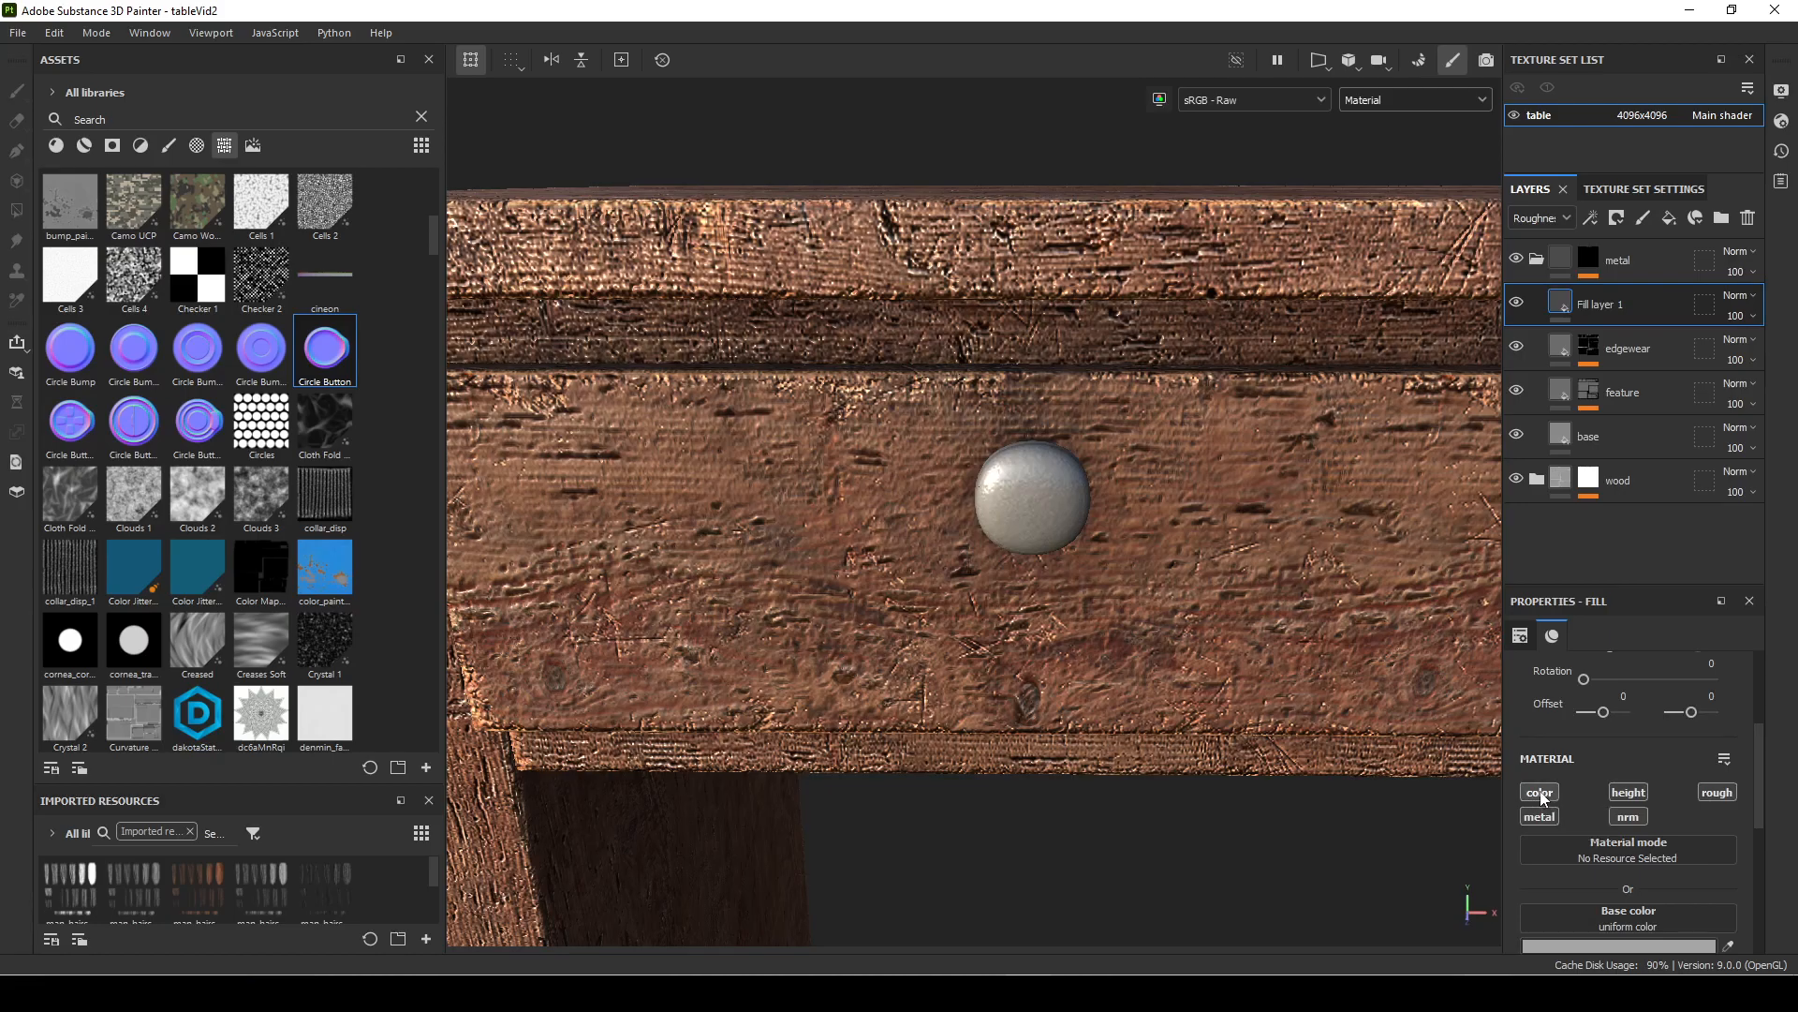
{"action": "left_click", "coordinate": [1541, 793]}
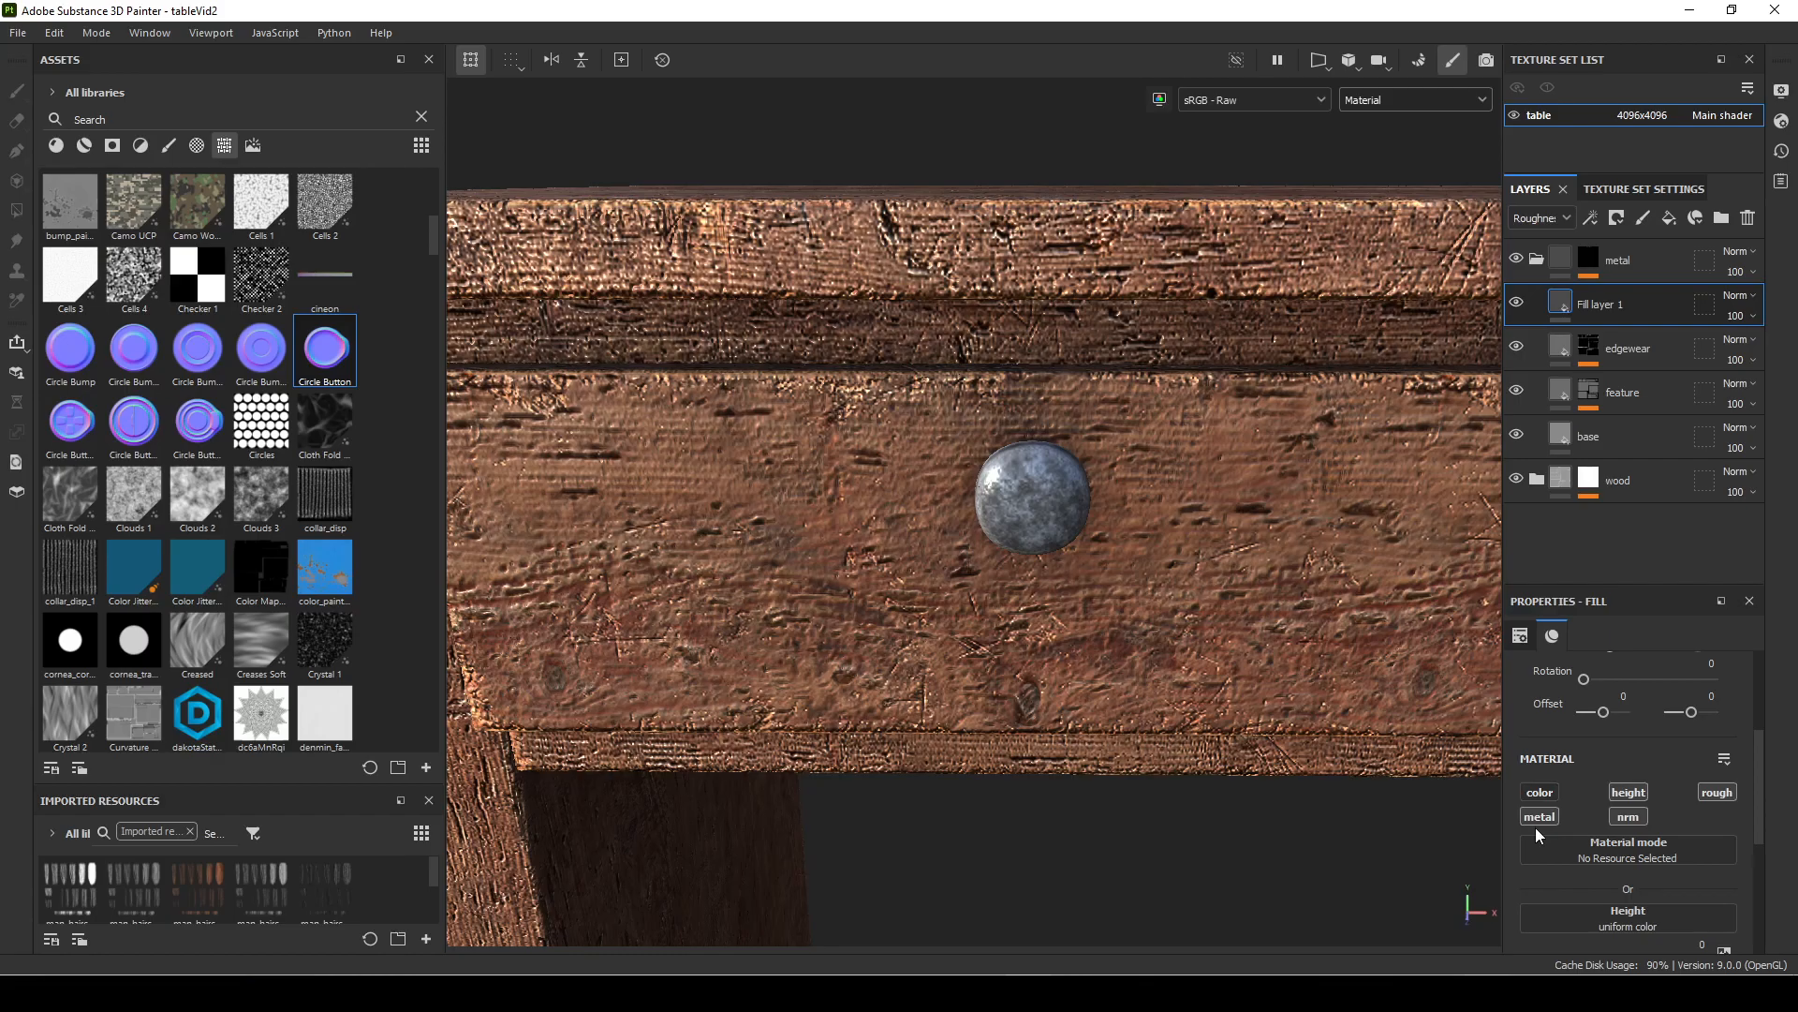
{"action": "left_click", "coordinate": [1540, 817]}
{"action": "left_click", "coordinate": [1629, 793]}
{"action": "left_click", "coordinate": [1721, 793]}
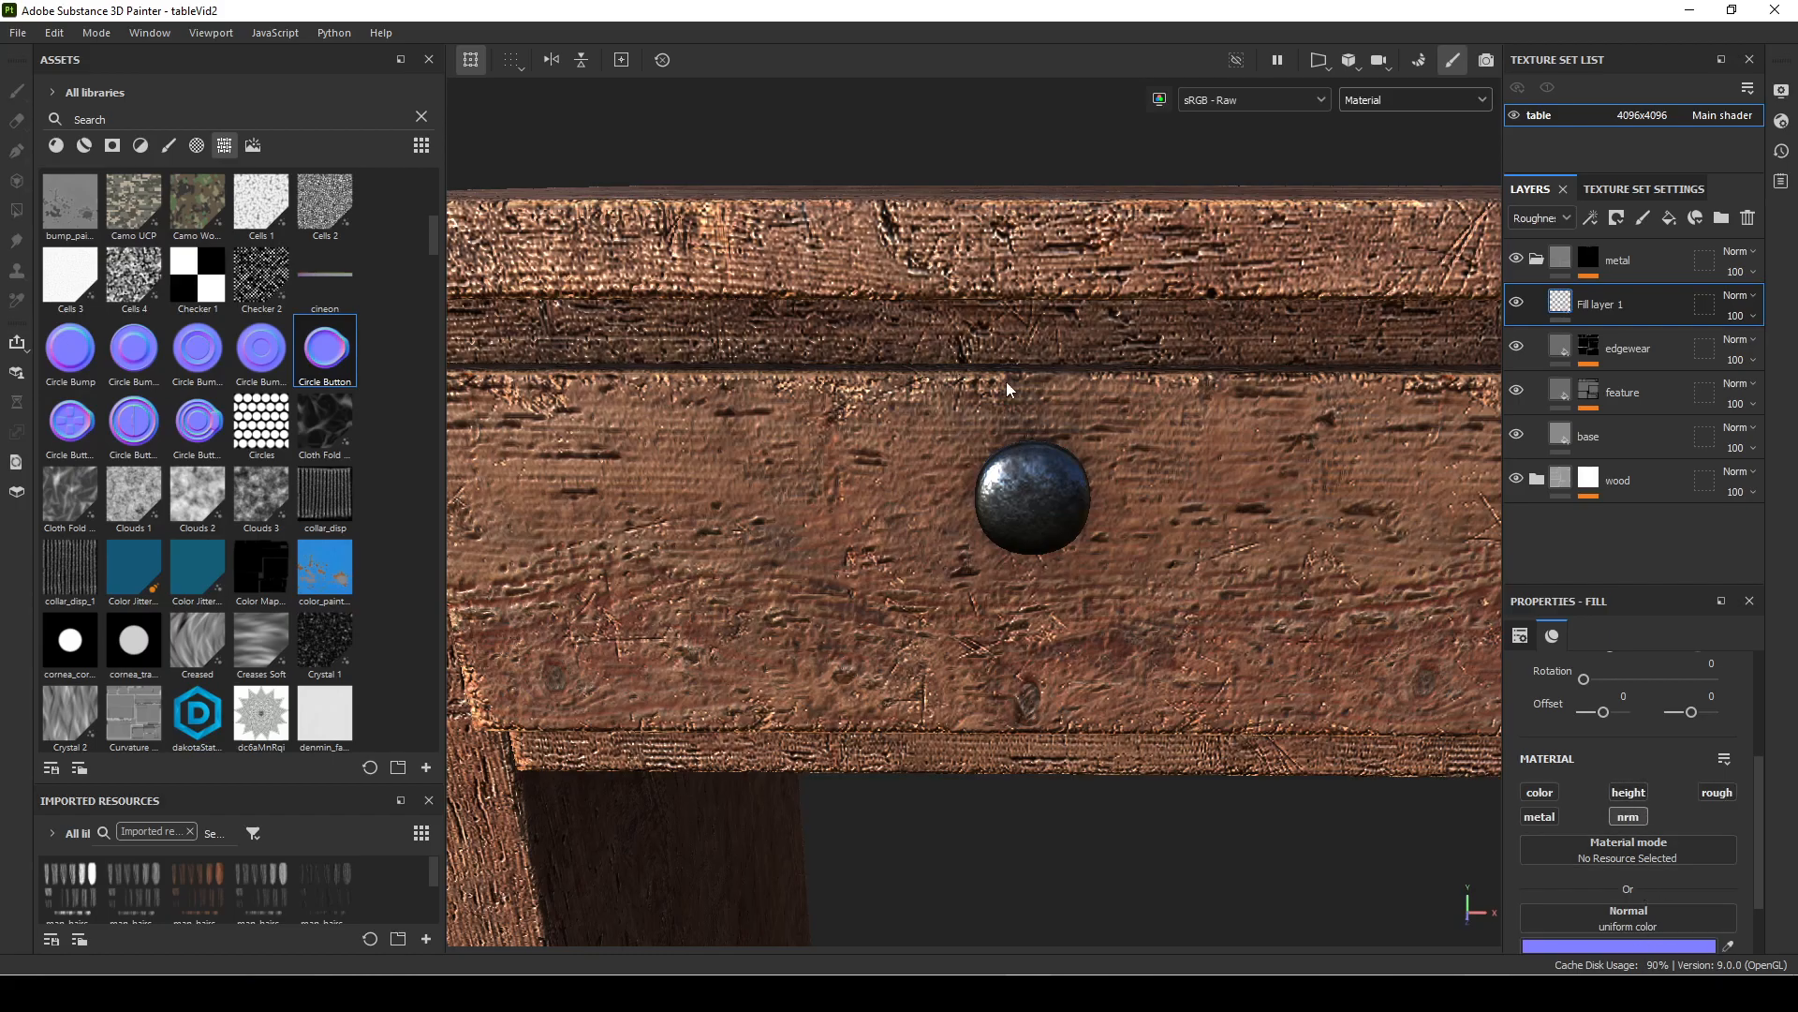
Step: Find the Vent Circle texture with a small ring of round holes and assign it to the fill layer's normal channel
{"action": "scroll", "coordinate": [311, 502], "scroll_direction": "down", "scroll_amount": 20}
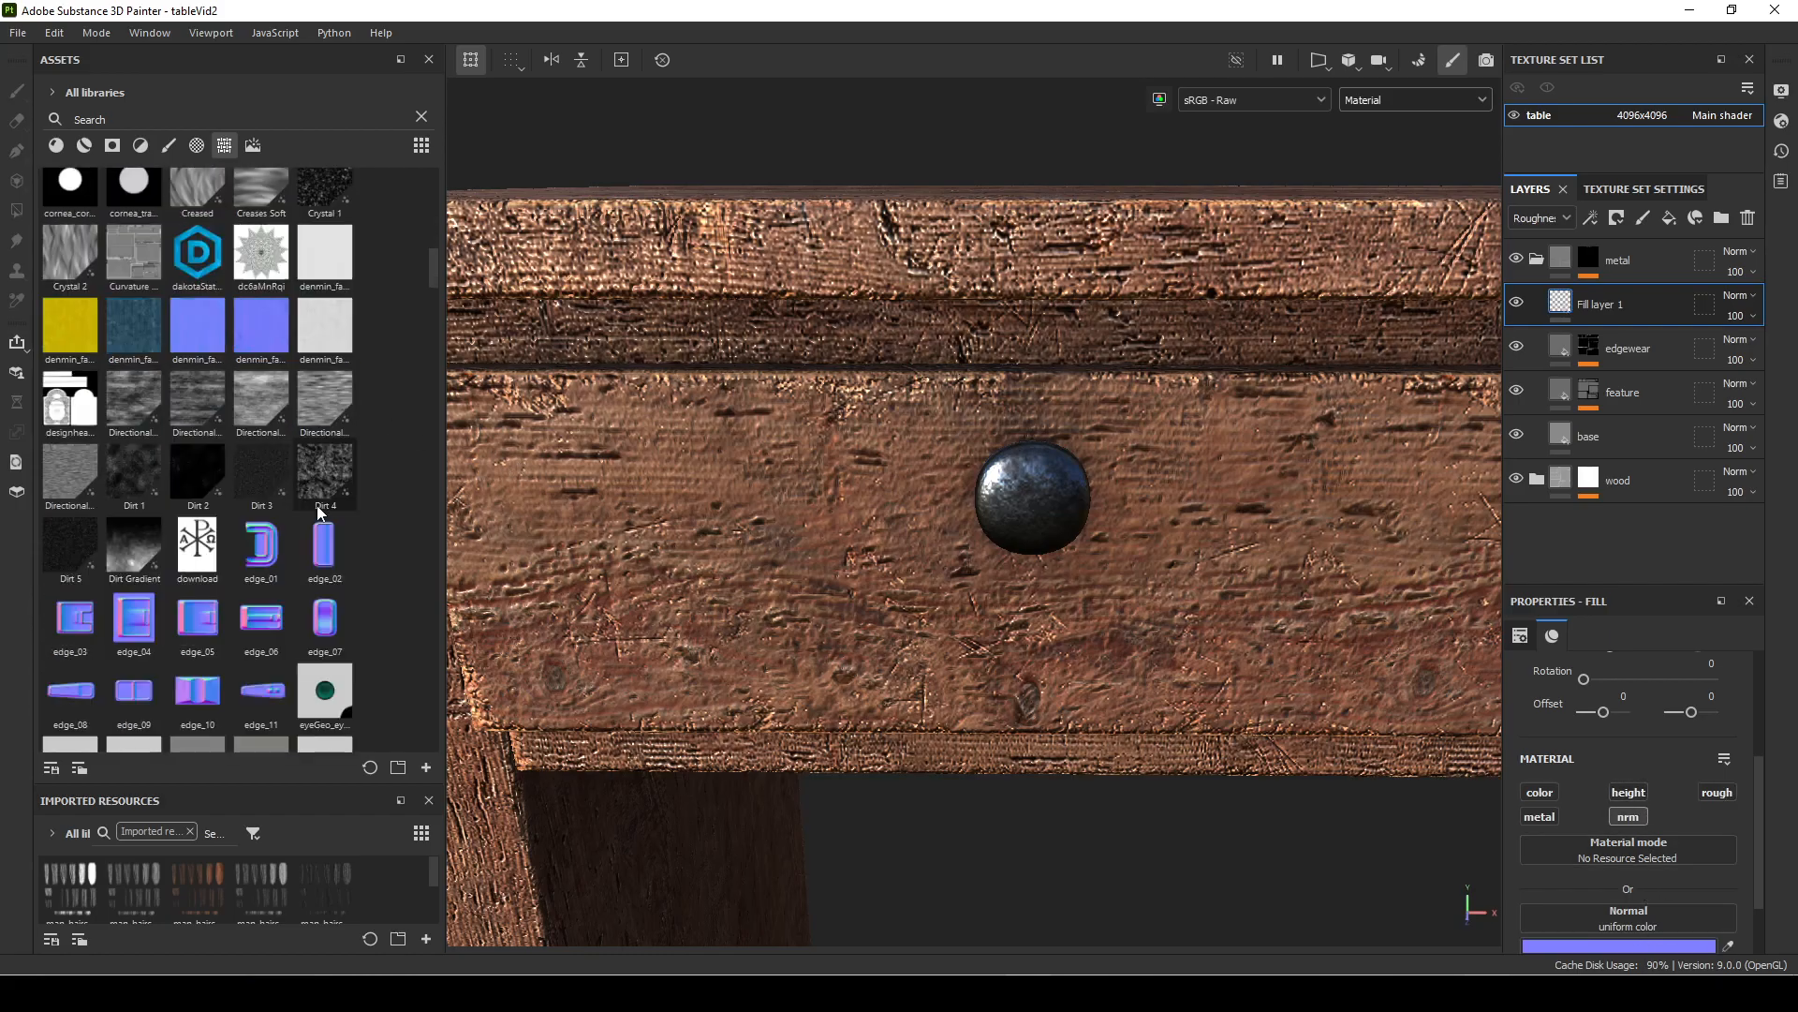
{"action": "scroll", "coordinate": [326, 508], "scroll_direction": "down", "scroll_amount": 15}
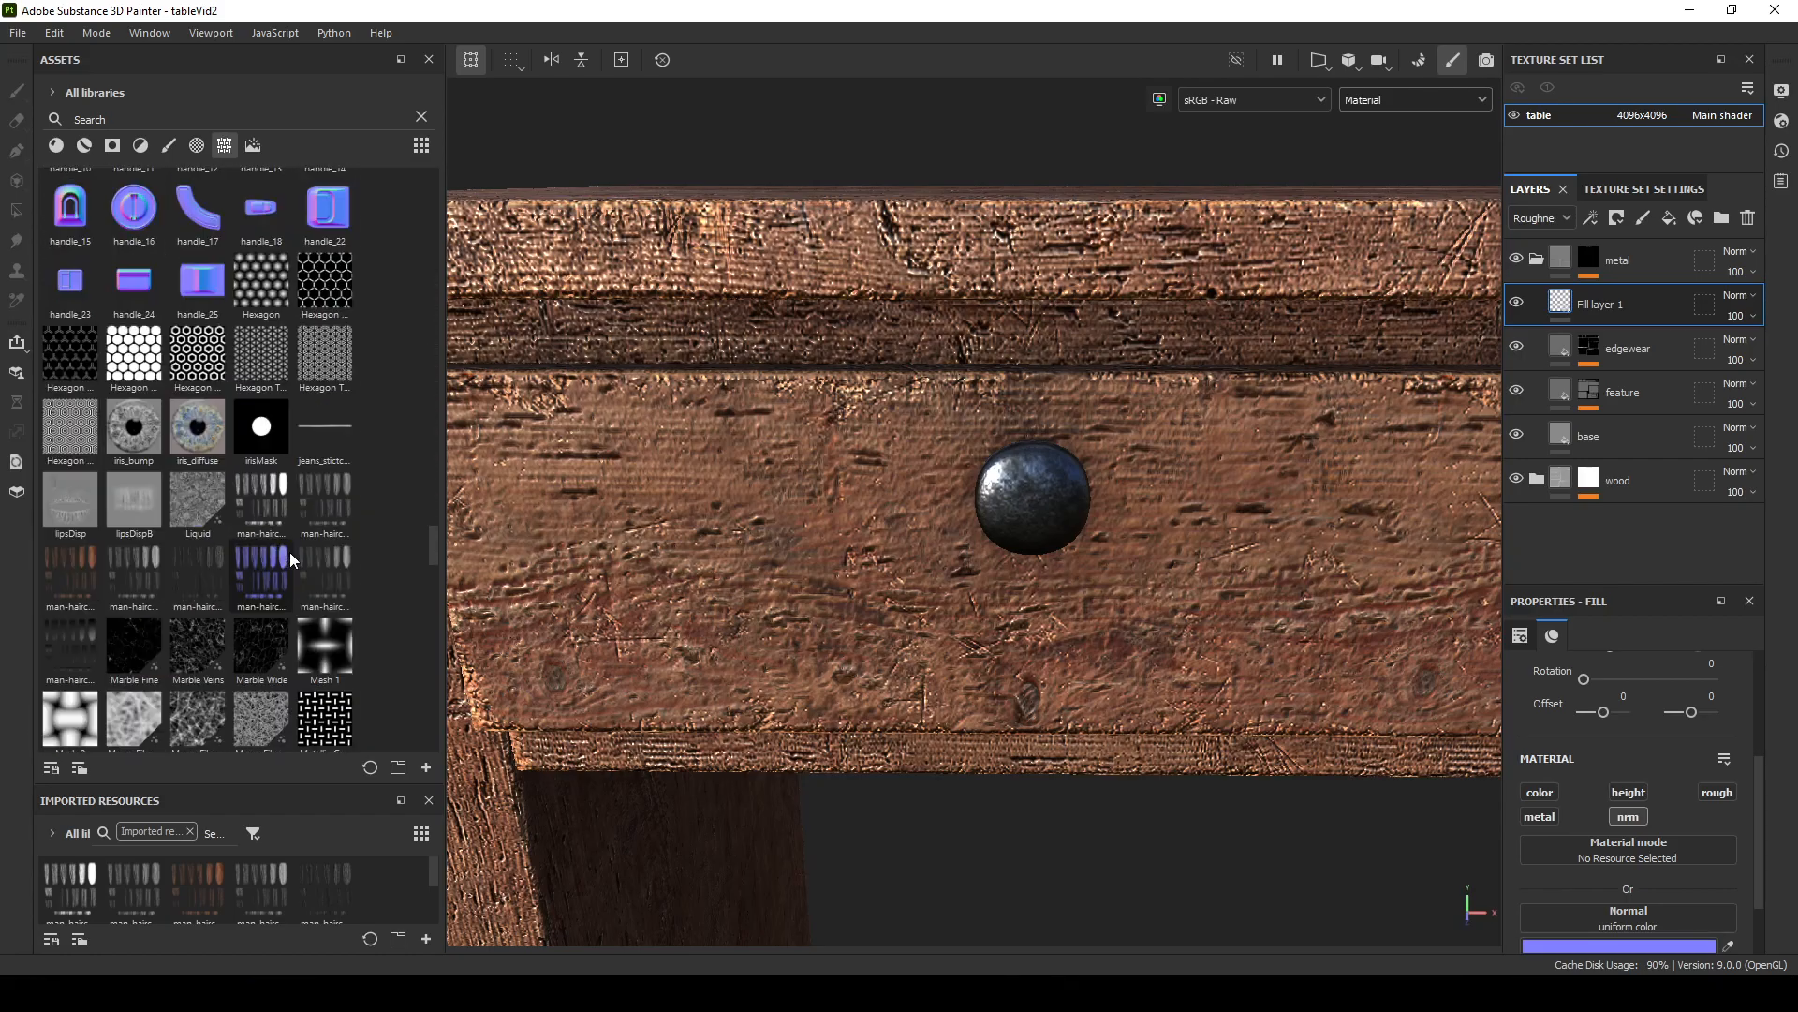
{"action": "scroll", "coordinate": [258, 417], "scroll_direction": "down", "scroll_amount": 15}
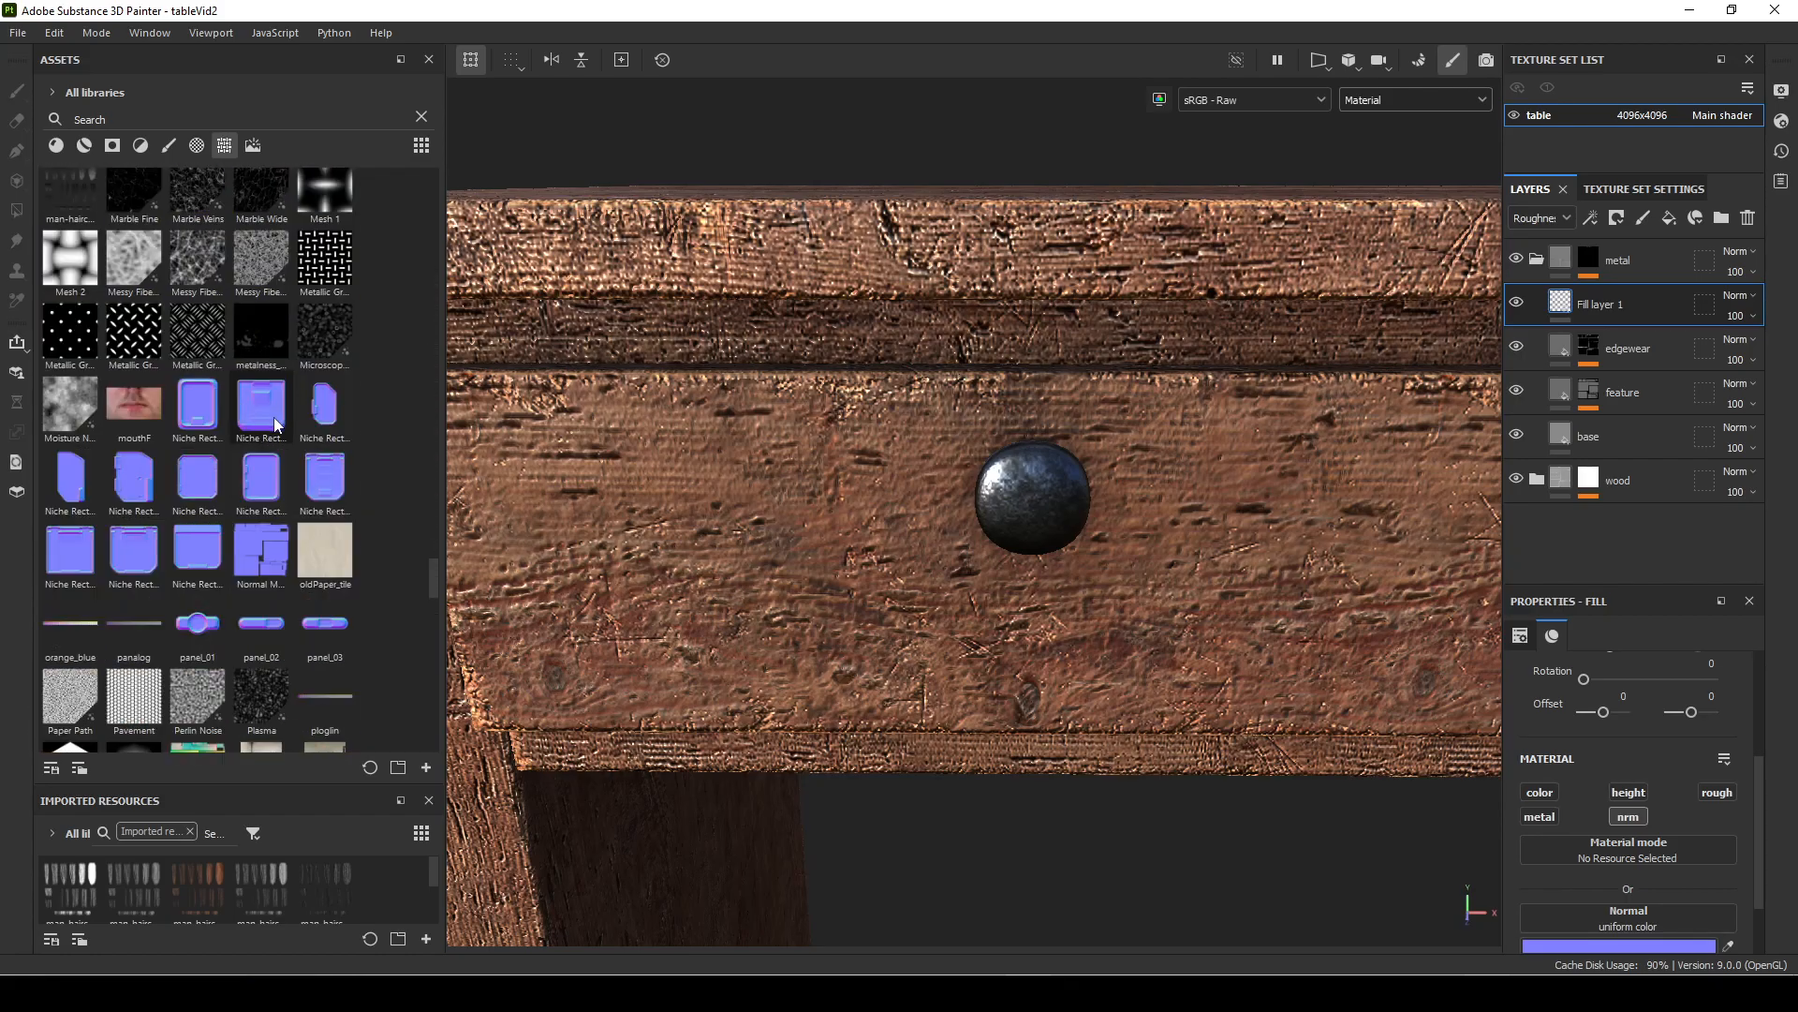
{"action": "scroll", "coordinate": [305, 440], "scroll_direction": "down", "scroll_amount": 5}
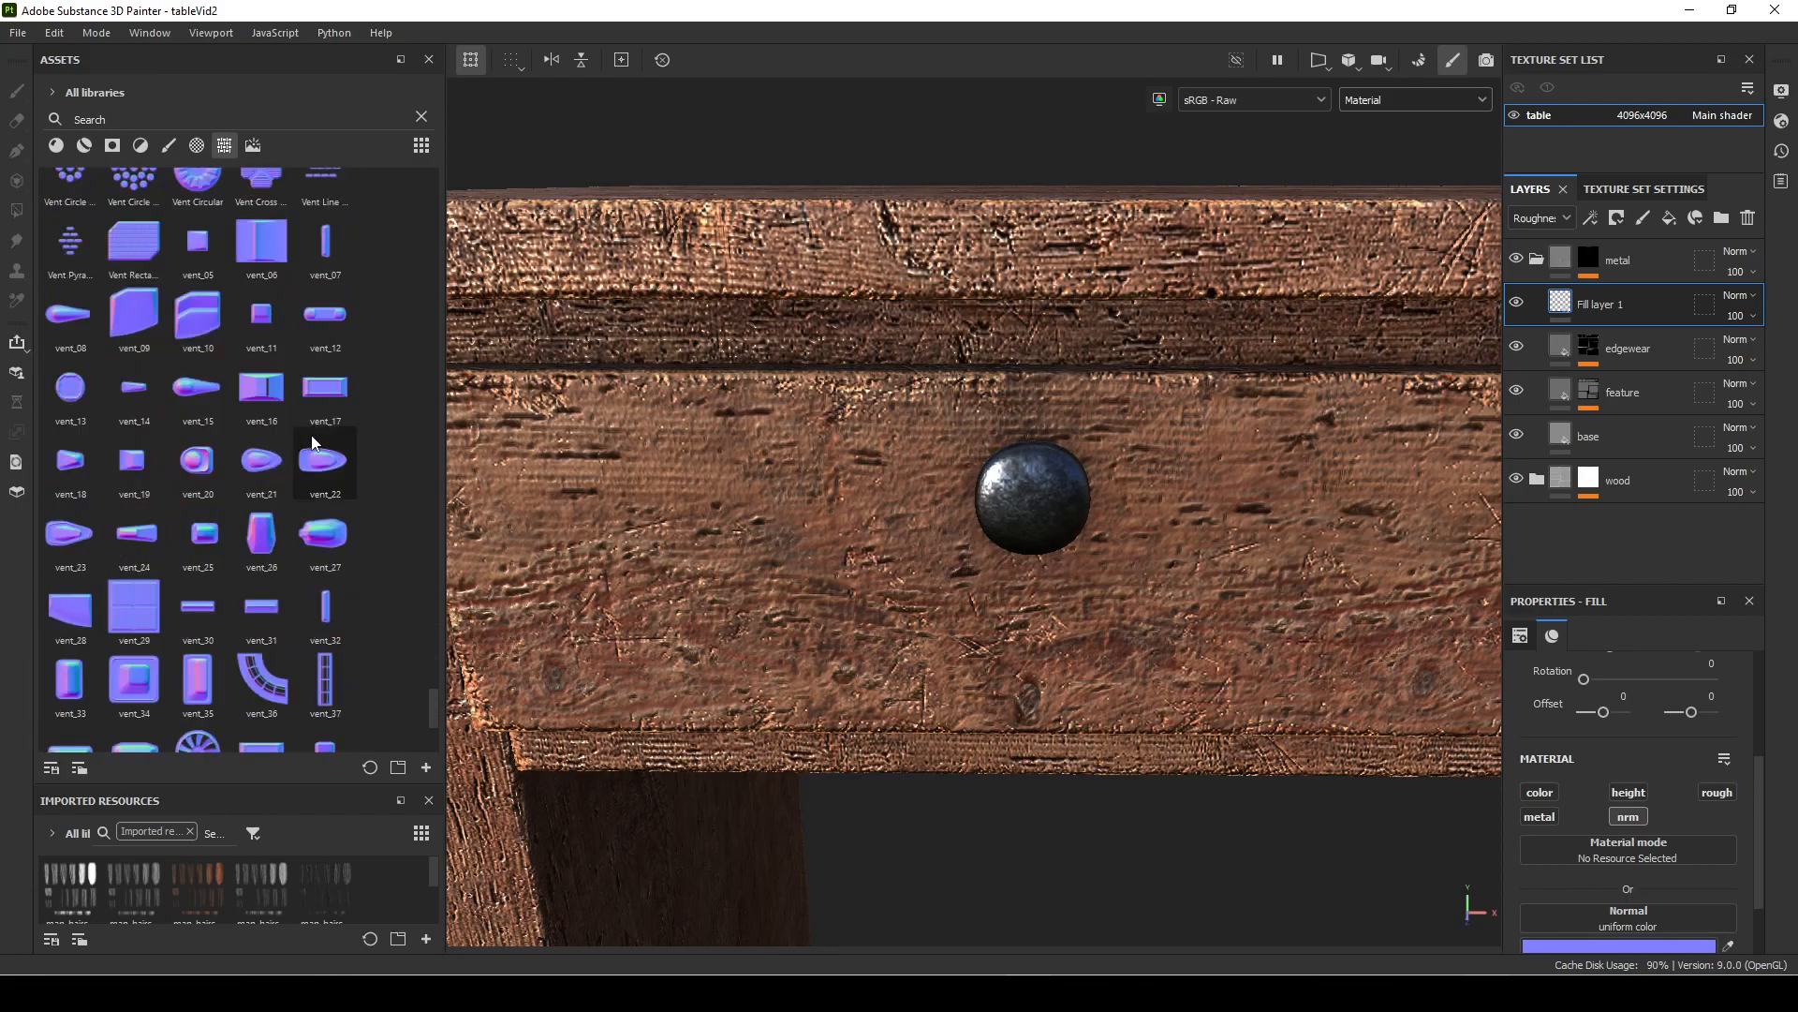
{"action": "scroll", "coordinate": [313, 451], "scroll_direction": "up", "scroll_amount": 4}
{"action": "left_click", "coordinate": [66, 319]}
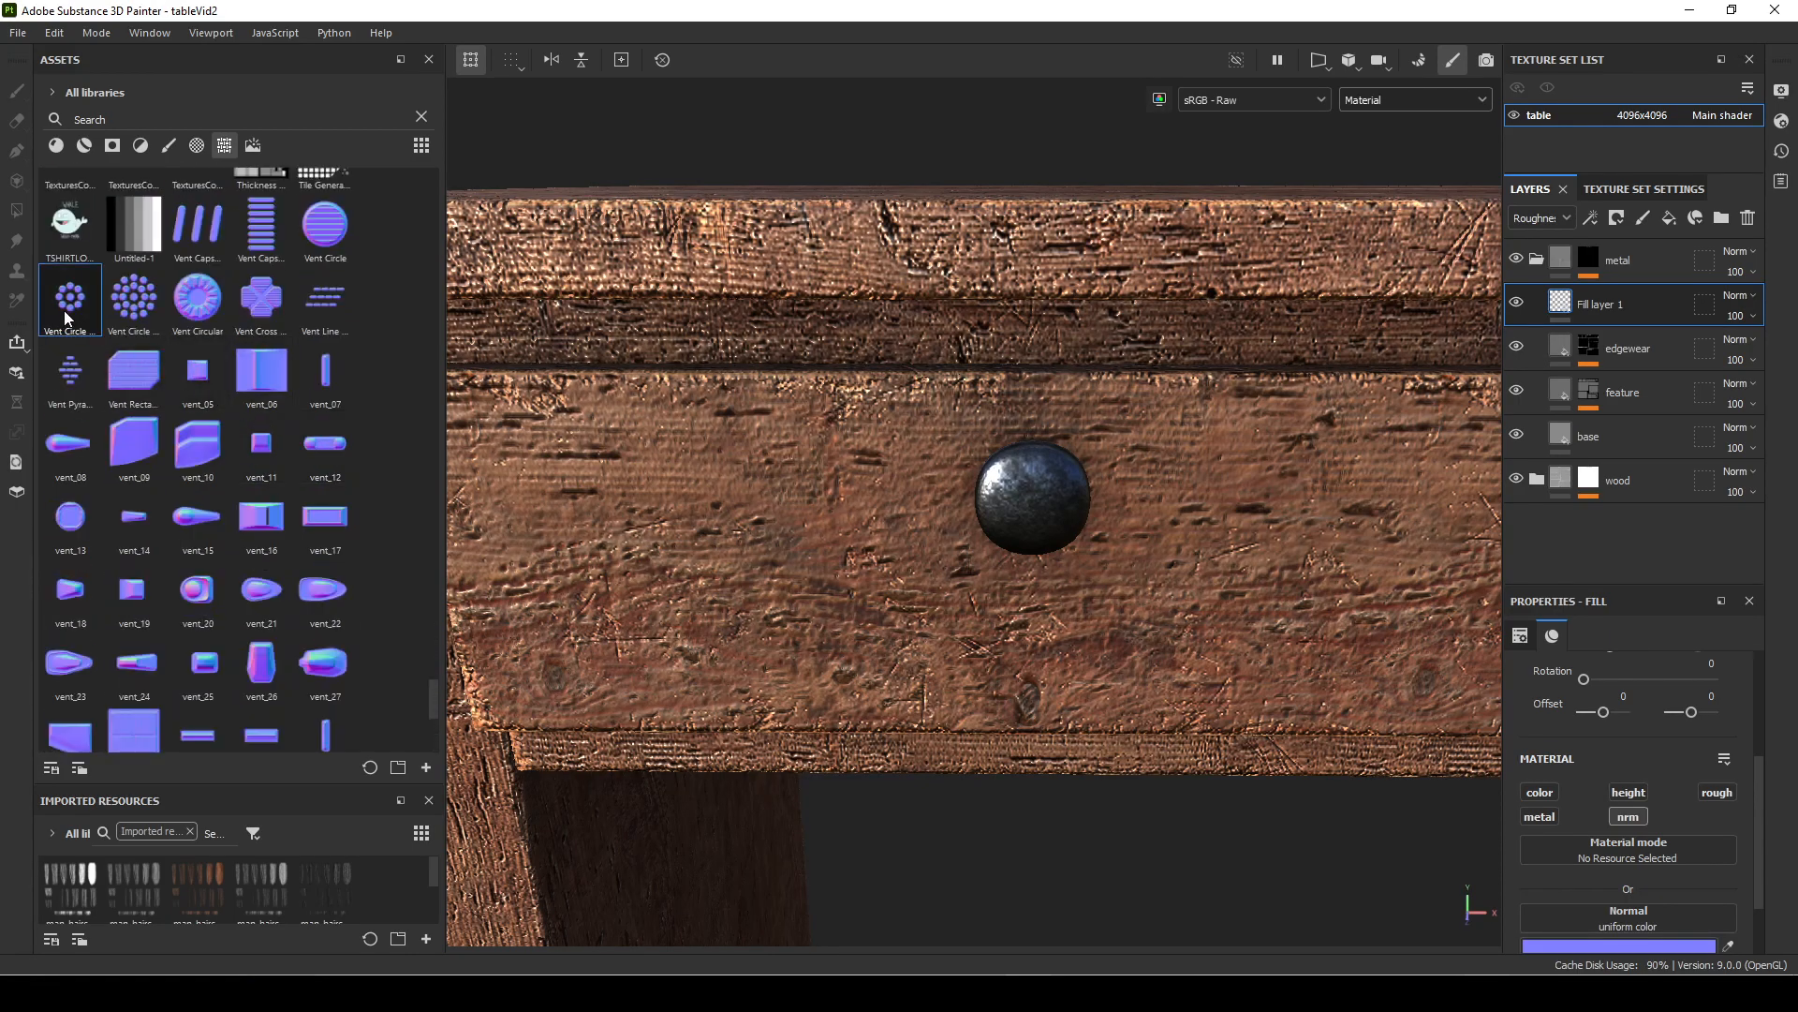
{"action": "mouse_move", "coordinate": [85, 300]}
{"action": "left_click_drag", "start_coordinate": [61, 303], "coordinate": [1633, 910]}
Step: Set the fill layer's projection to Planar projection
{"action": "scroll", "coordinate": [1638, 858], "scroll_direction": "up", "scroll_amount": 3}
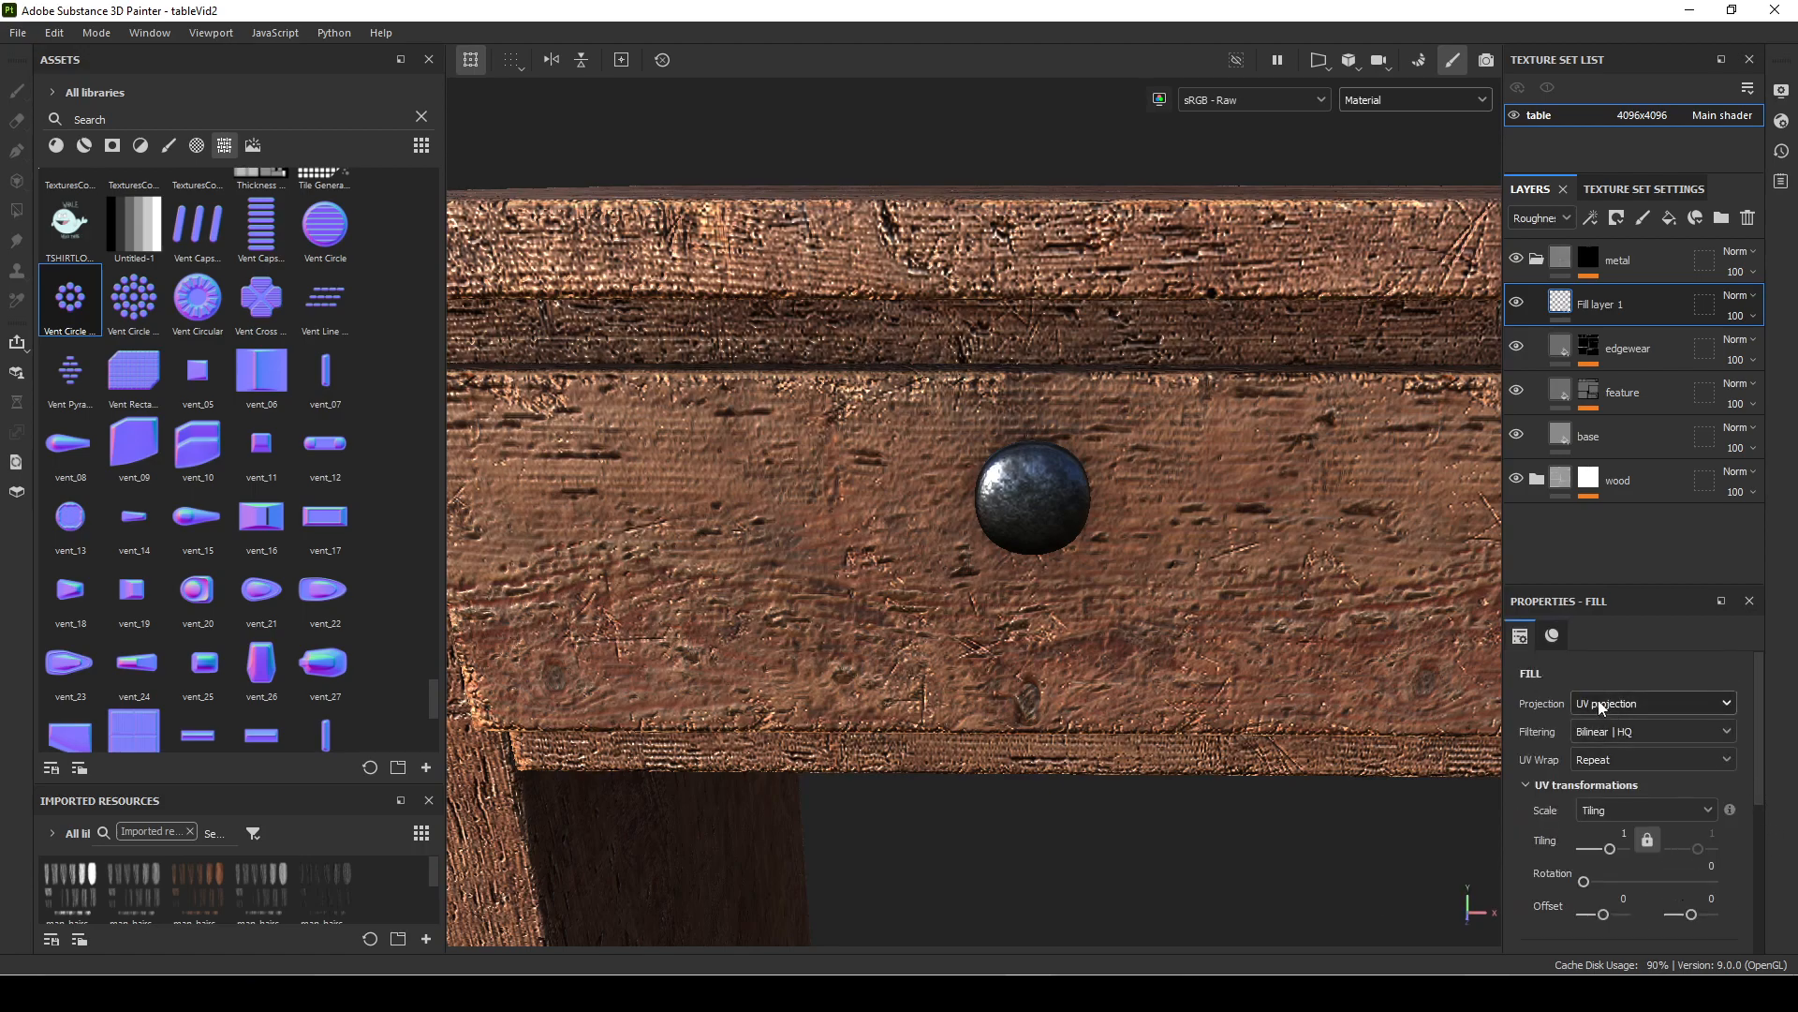
{"action": "left_click", "coordinate": [1604, 705]}
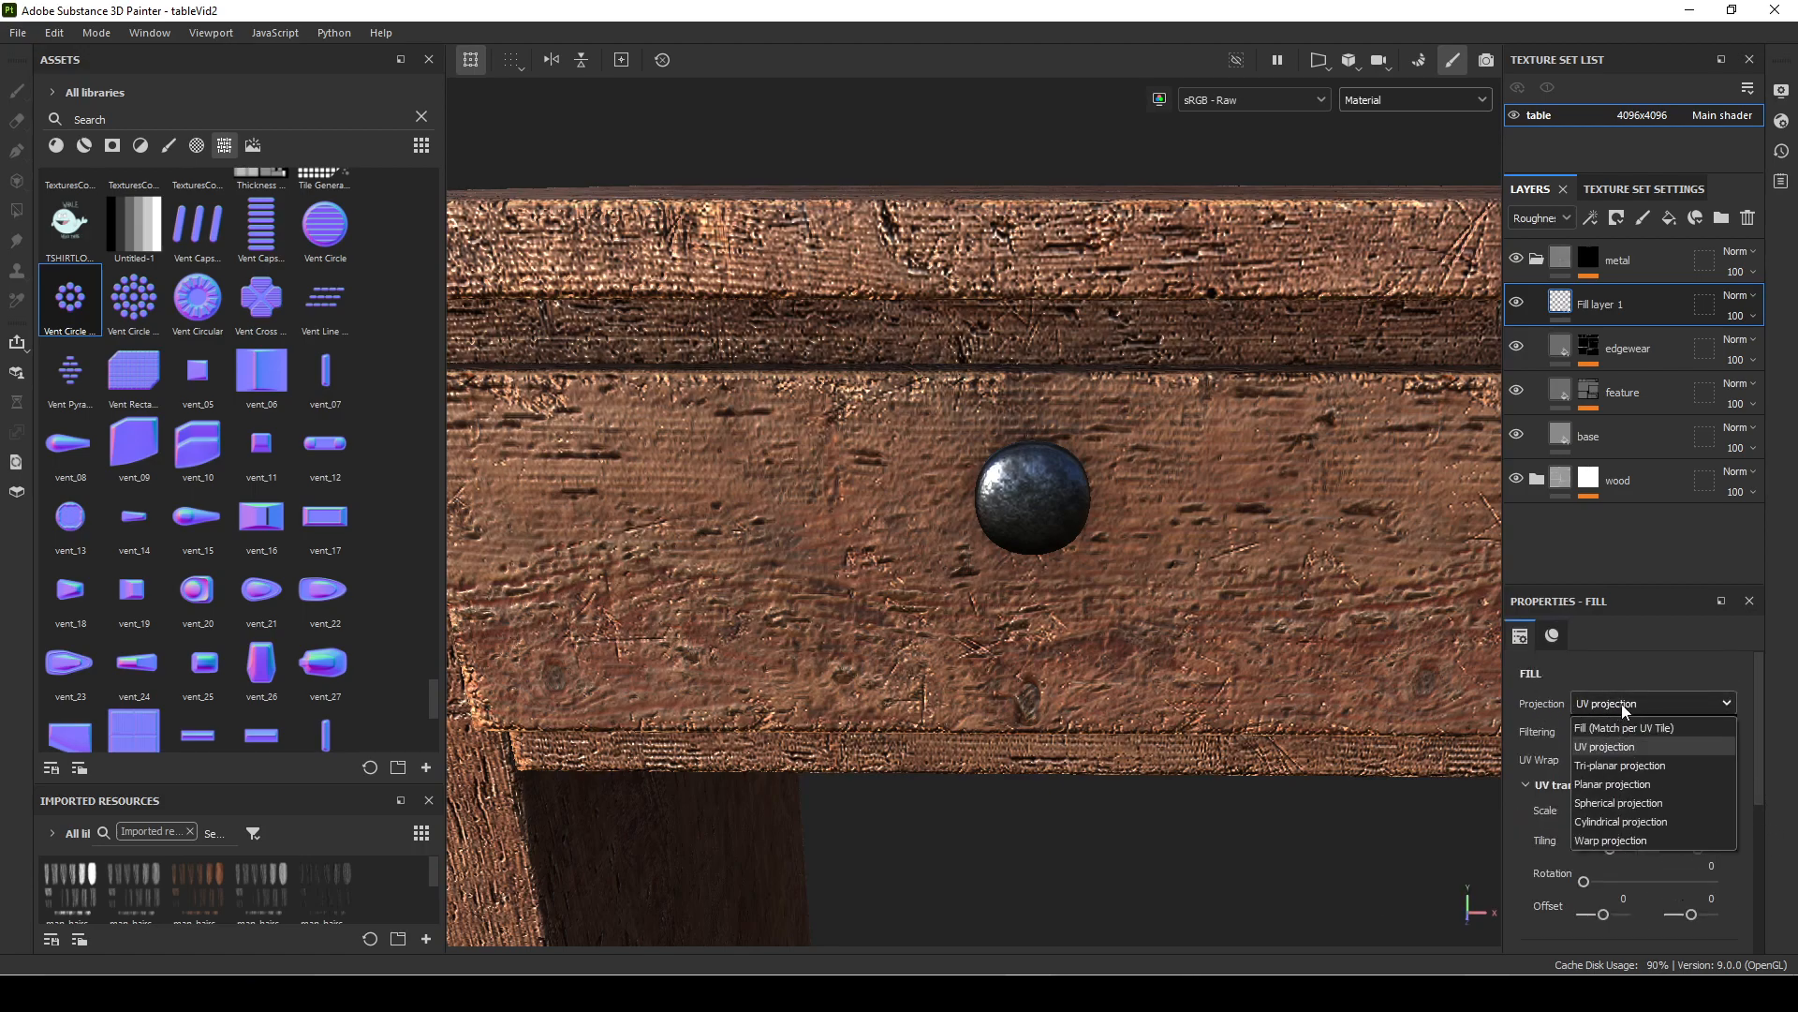
{"action": "left_click", "coordinate": [1643, 786]}
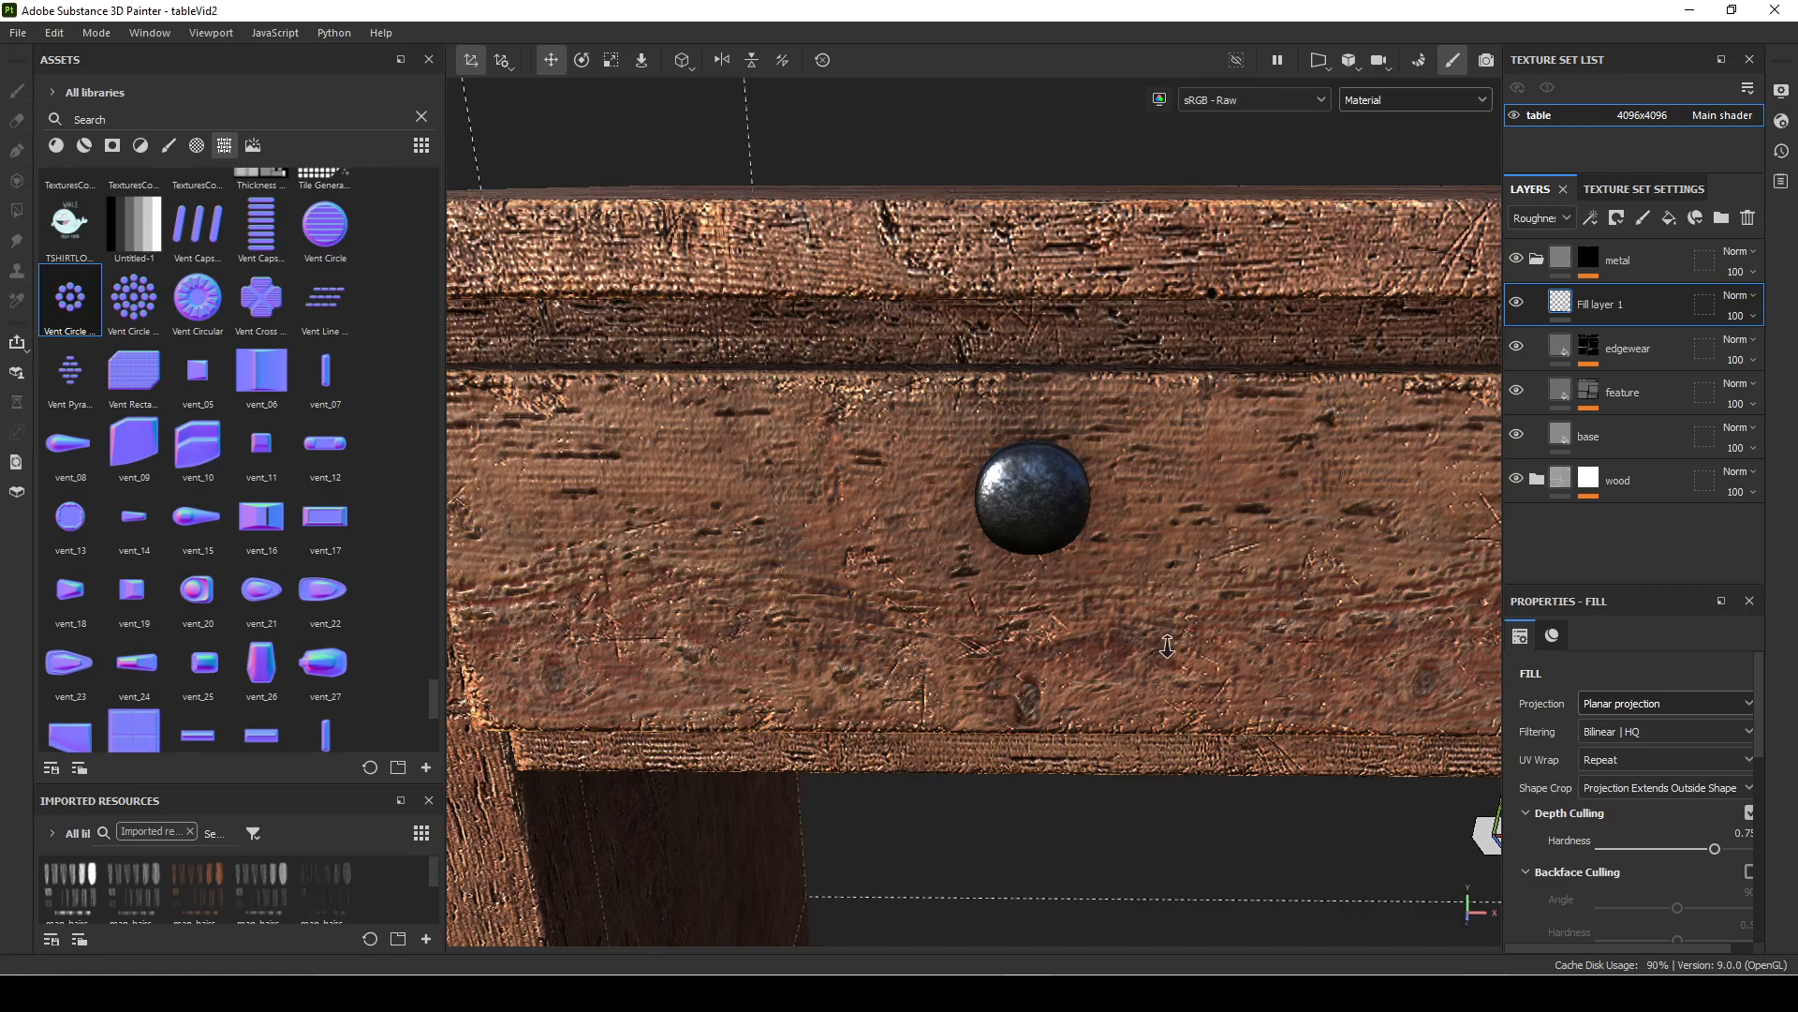
Step: Snap the planar projection onto the surface of the knob on the first drawer
{"action": "right_click_drag", "start_coordinate": [1169, 646], "coordinate": [787, 610], "text": "alt"}
{"action": "middle_click_drag", "start_coordinate": [1108, 643], "coordinate": [780, 583], "text": "alt"}
{"action": "right_click_drag", "start_coordinate": [1068, 656], "coordinate": [881, 618], "text": "alt"}
{"action": "left_click_drag", "start_coordinate": [881, 619], "coordinate": [1121, 665], "text": "alt"}
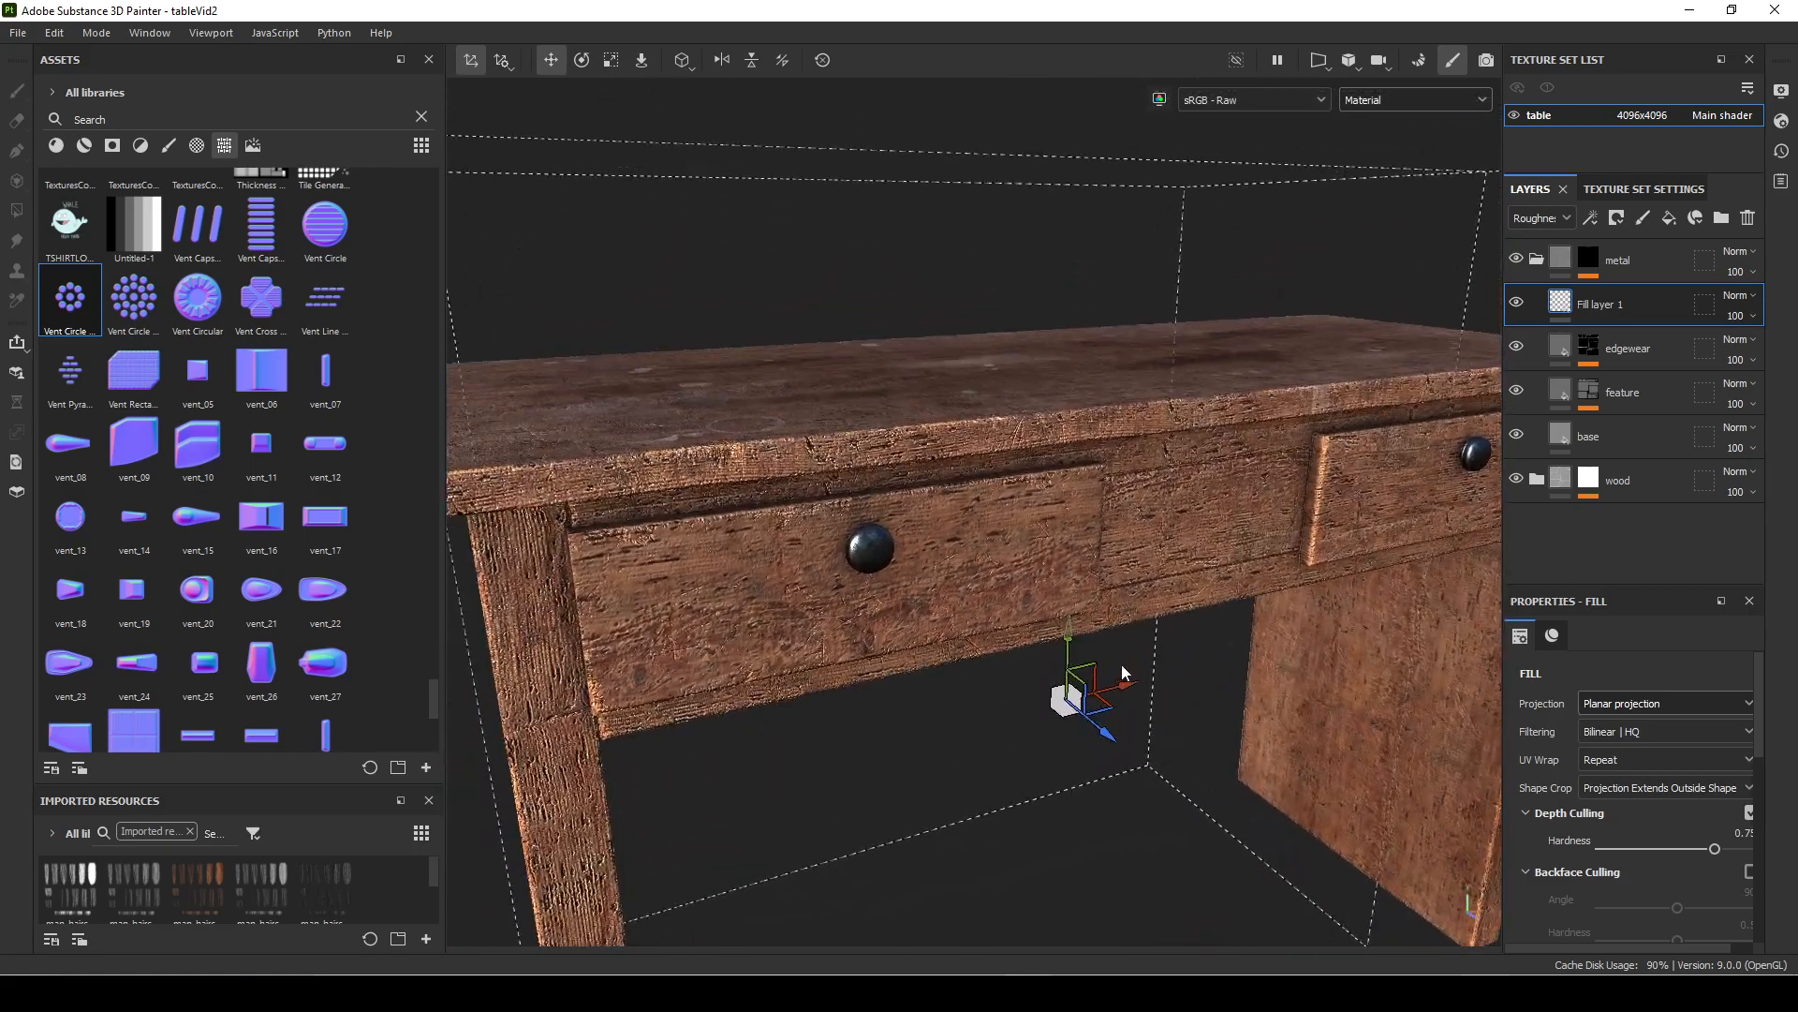
{"action": "left_click", "coordinate": [642, 60]}
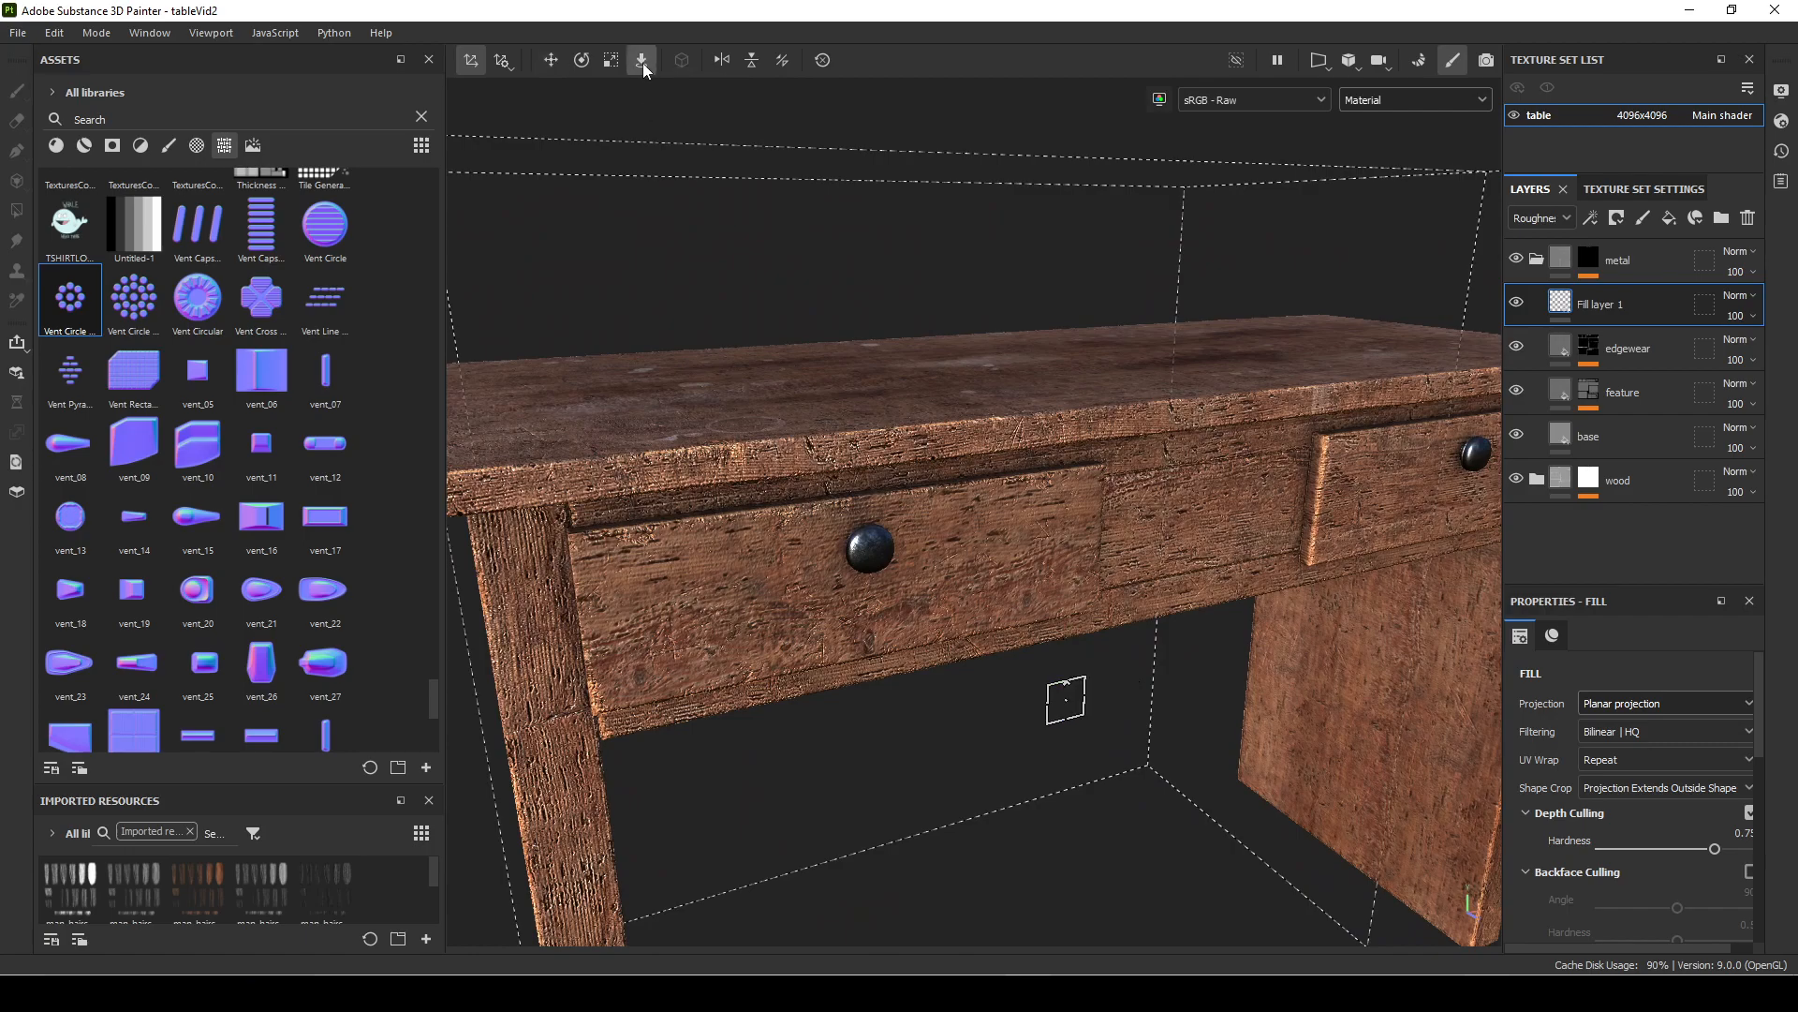
{"action": "left_click_drag", "start_coordinate": [1066, 700], "coordinate": [882, 549]}
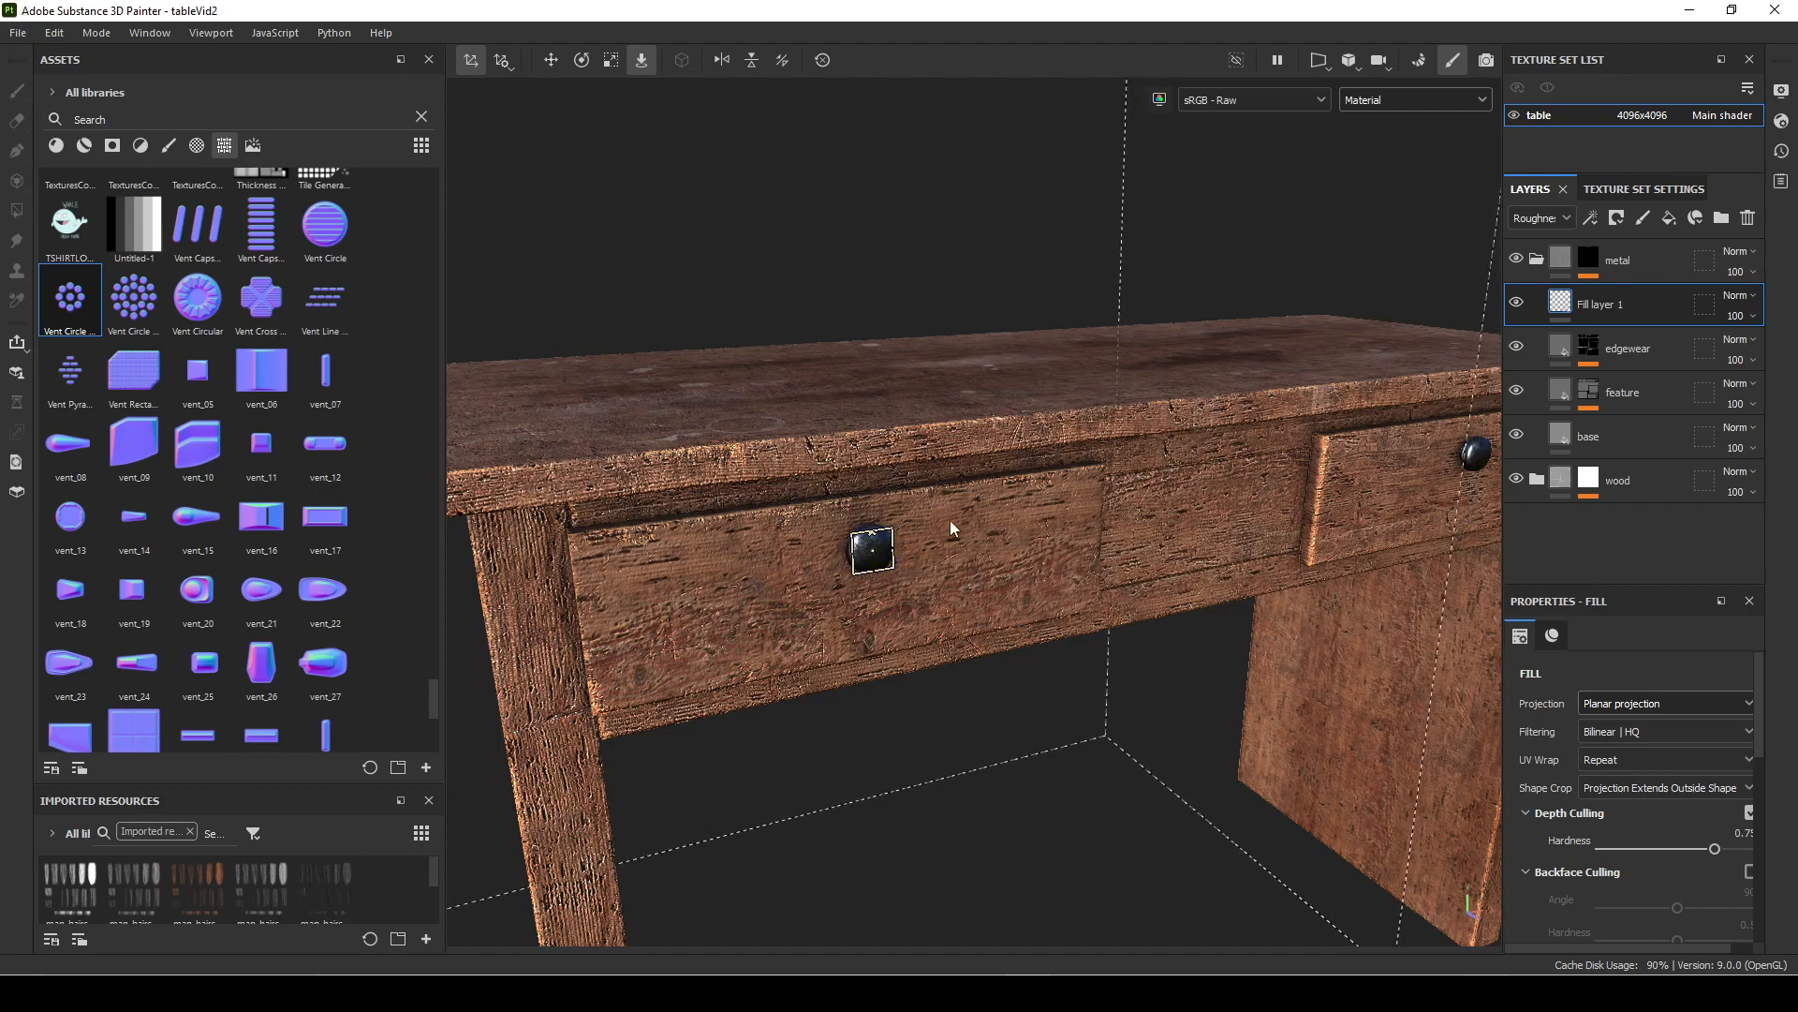
Step: Scale the planar projection down uniformly until the ring of holes fits within the knob's face
{"action": "left_click", "coordinate": [611, 60]}
{"action": "left_click_drag", "start_coordinate": [875, 578], "coordinate": [497, 611]}
{"action": "scroll", "coordinate": [1028, 649], "scroll_direction": "up", "scroll_amount": 5}
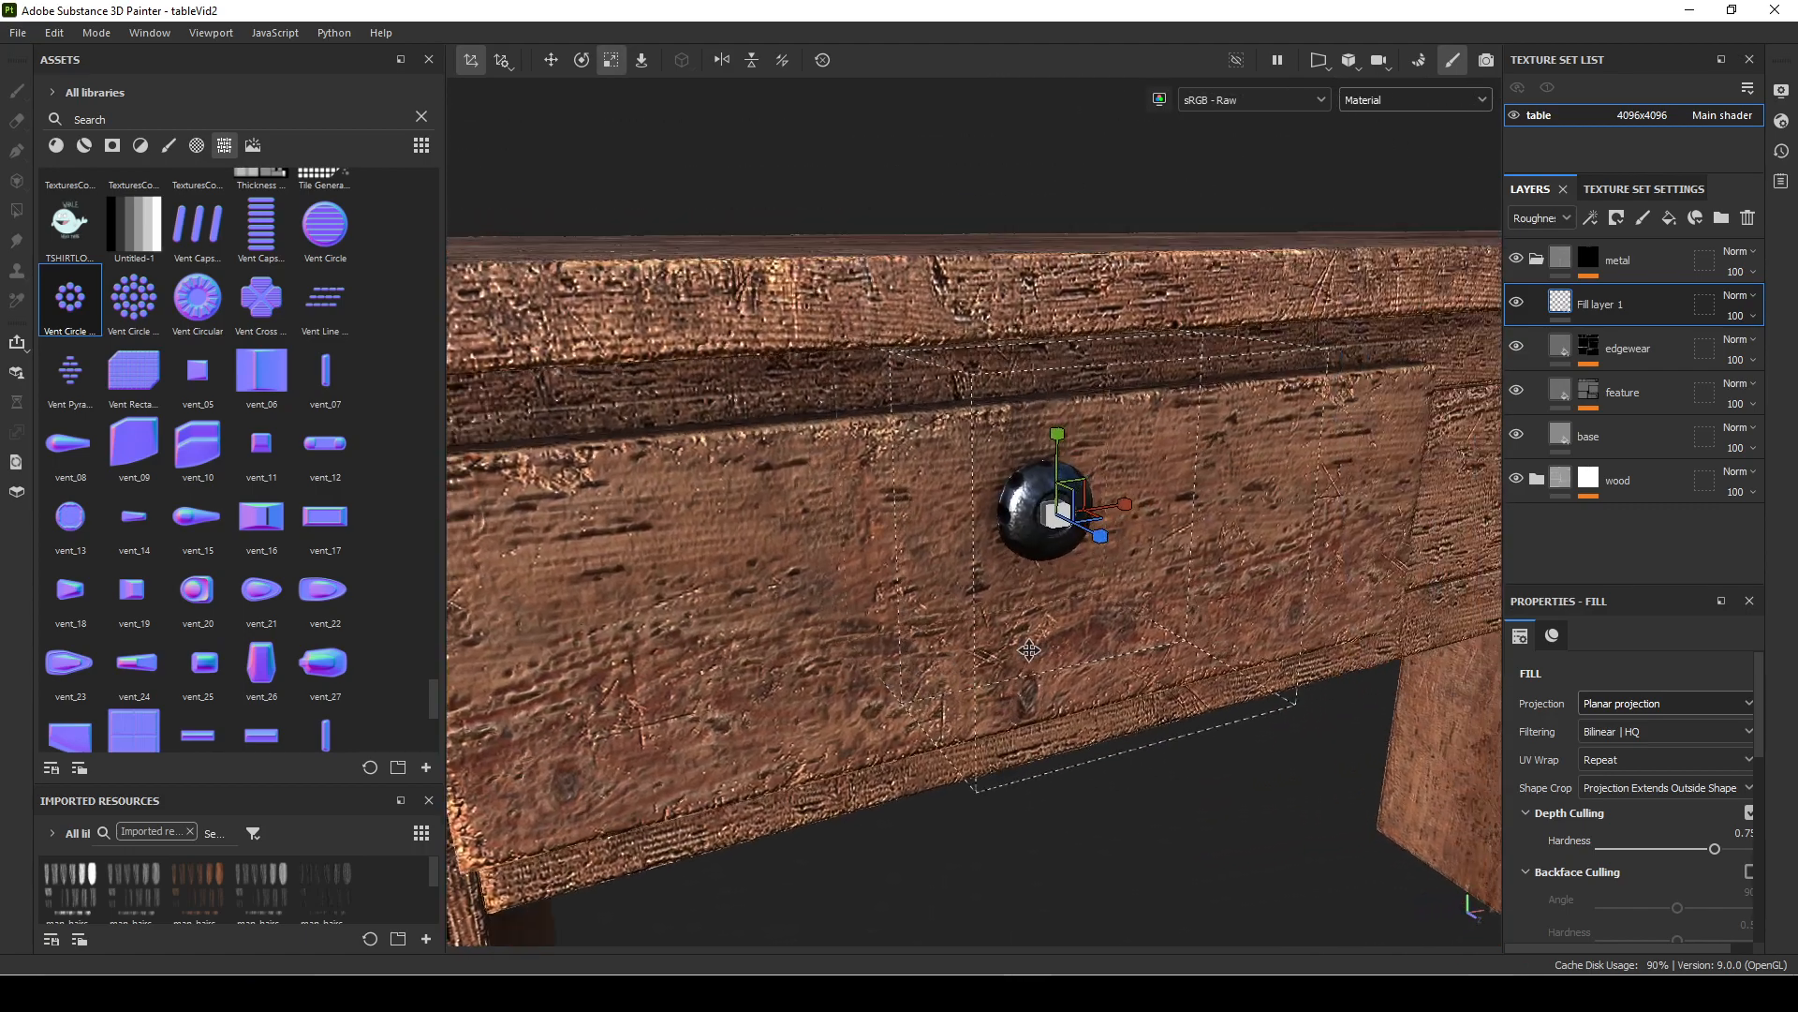
{"action": "scroll", "coordinate": [1028, 649], "scroll_direction": "up", "scroll_amount": 3}
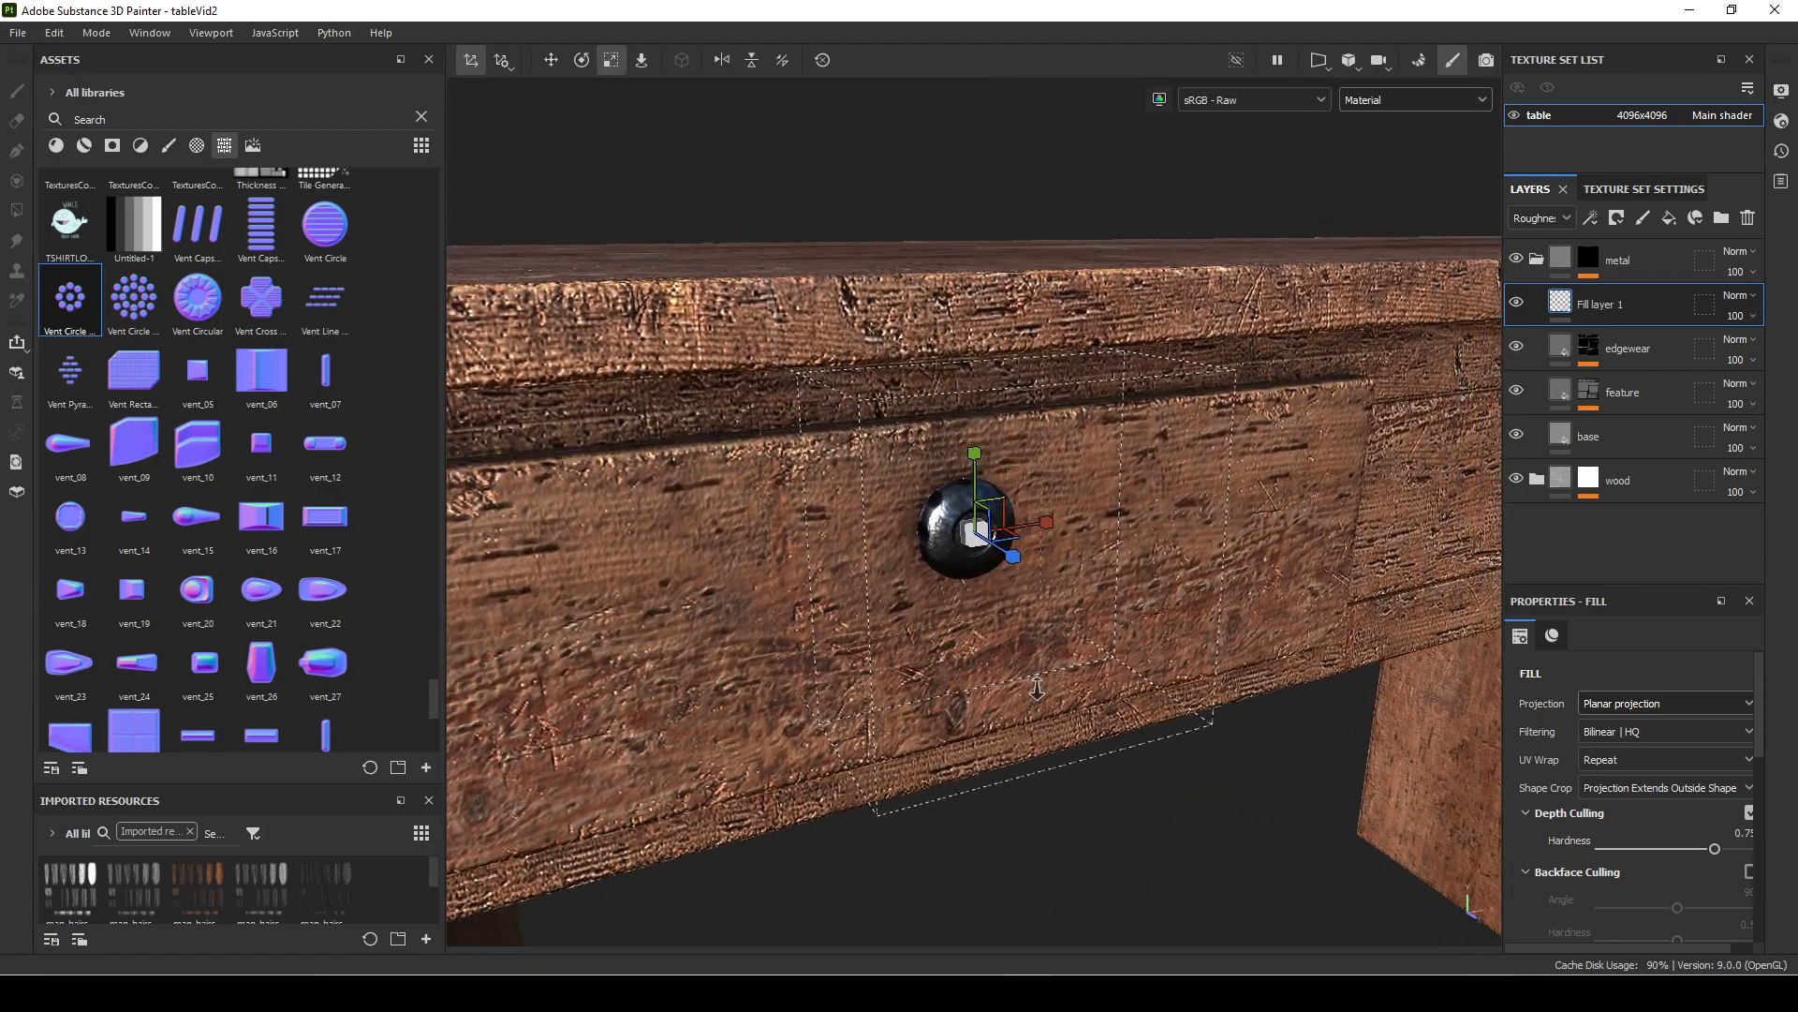
{"action": "left_click_drag", "start_coordinate": [973, 461], "coordinate": [761, 466]}
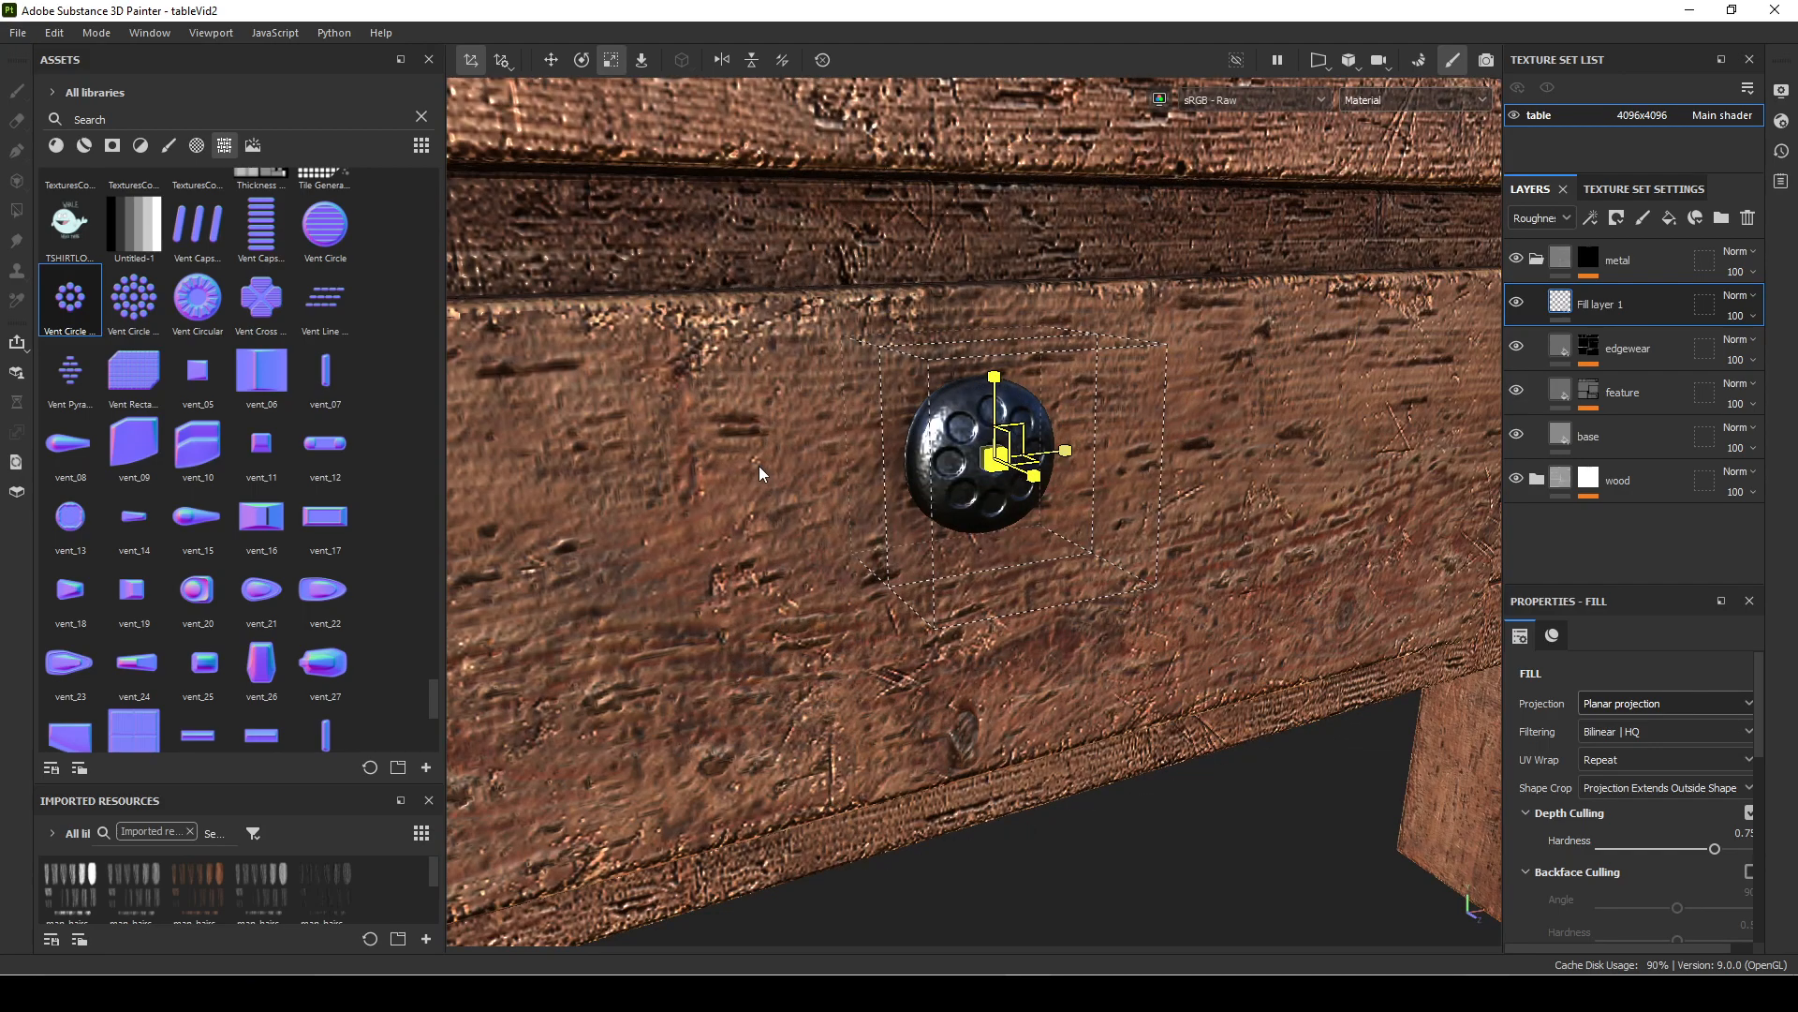
Step: Nudge the planar projection vertically and sideways to centre the ring of holes on the knob
{"action": "left_click_drag", "start_coordinate": [1040, 637], "coordinate": [820, 607], "text": "alt"}
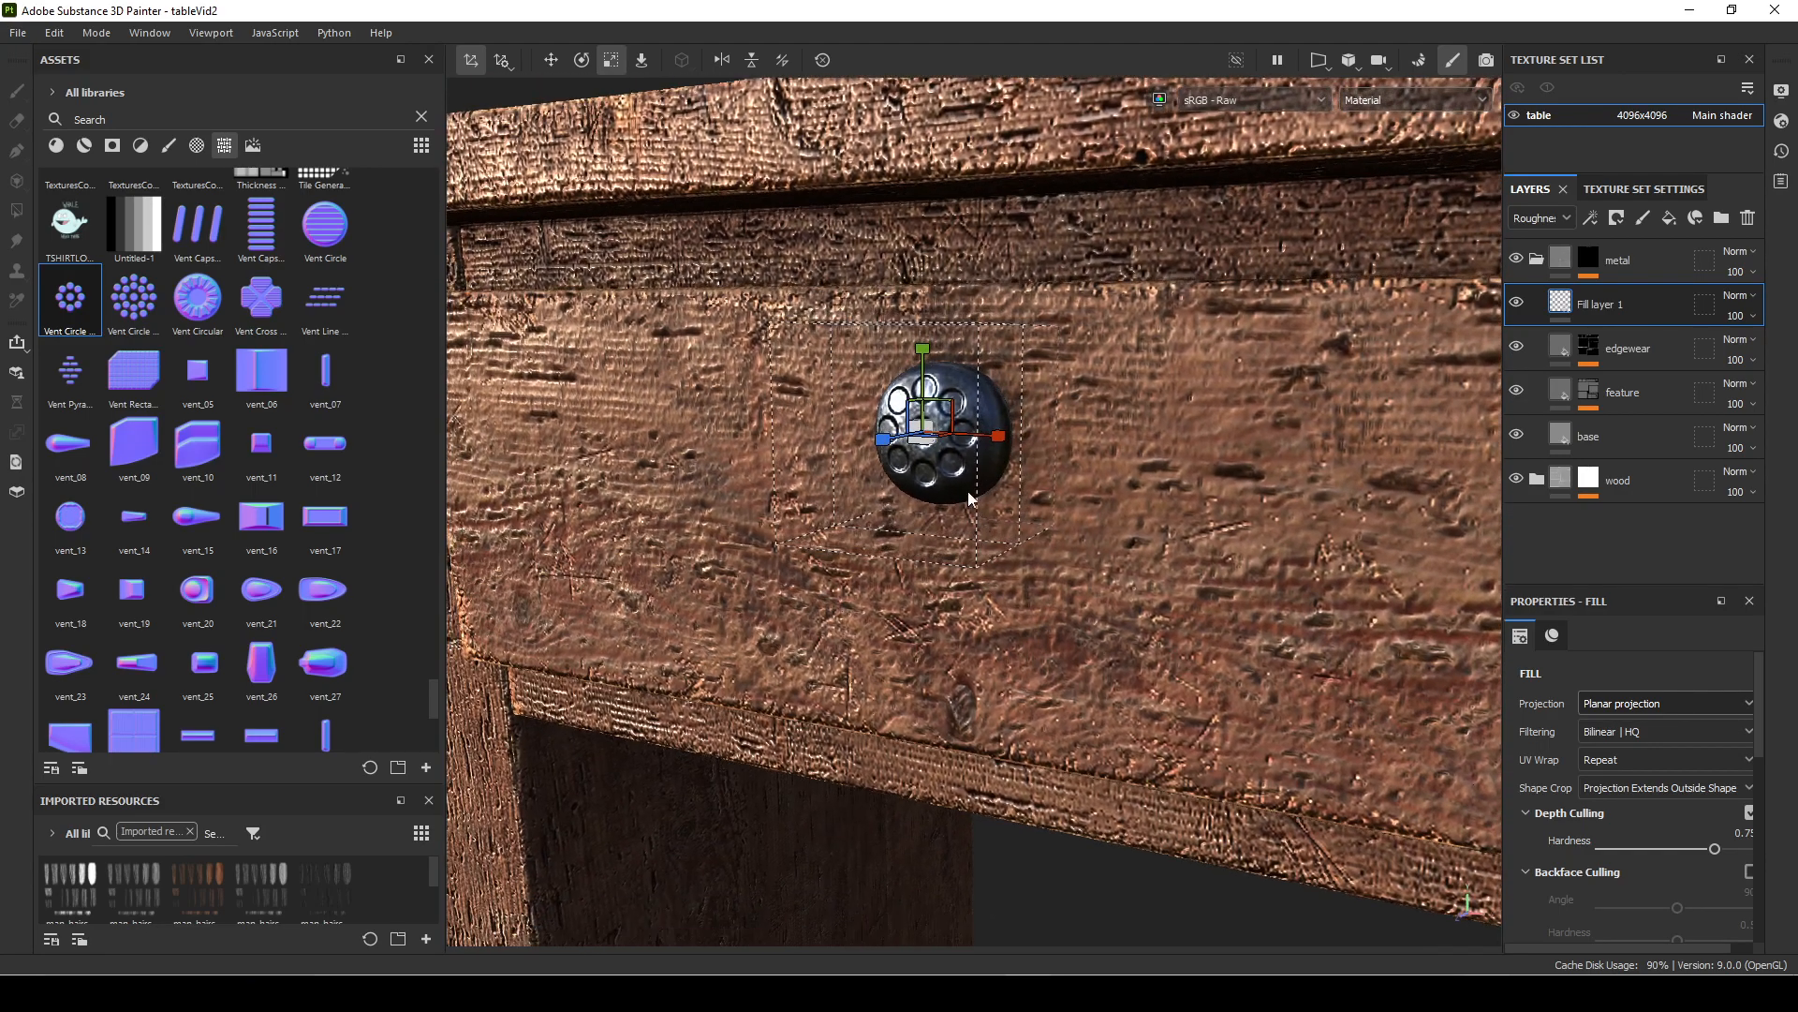
{"action": "key", "text": "w"}
{"action": "left_click_drag", "start_coordinate": [926, 356], "coordinate": [925, 360]}
{"action": "left_click_drag", "start_coordinate": [992, 442], "coordinate": [998, 442]}
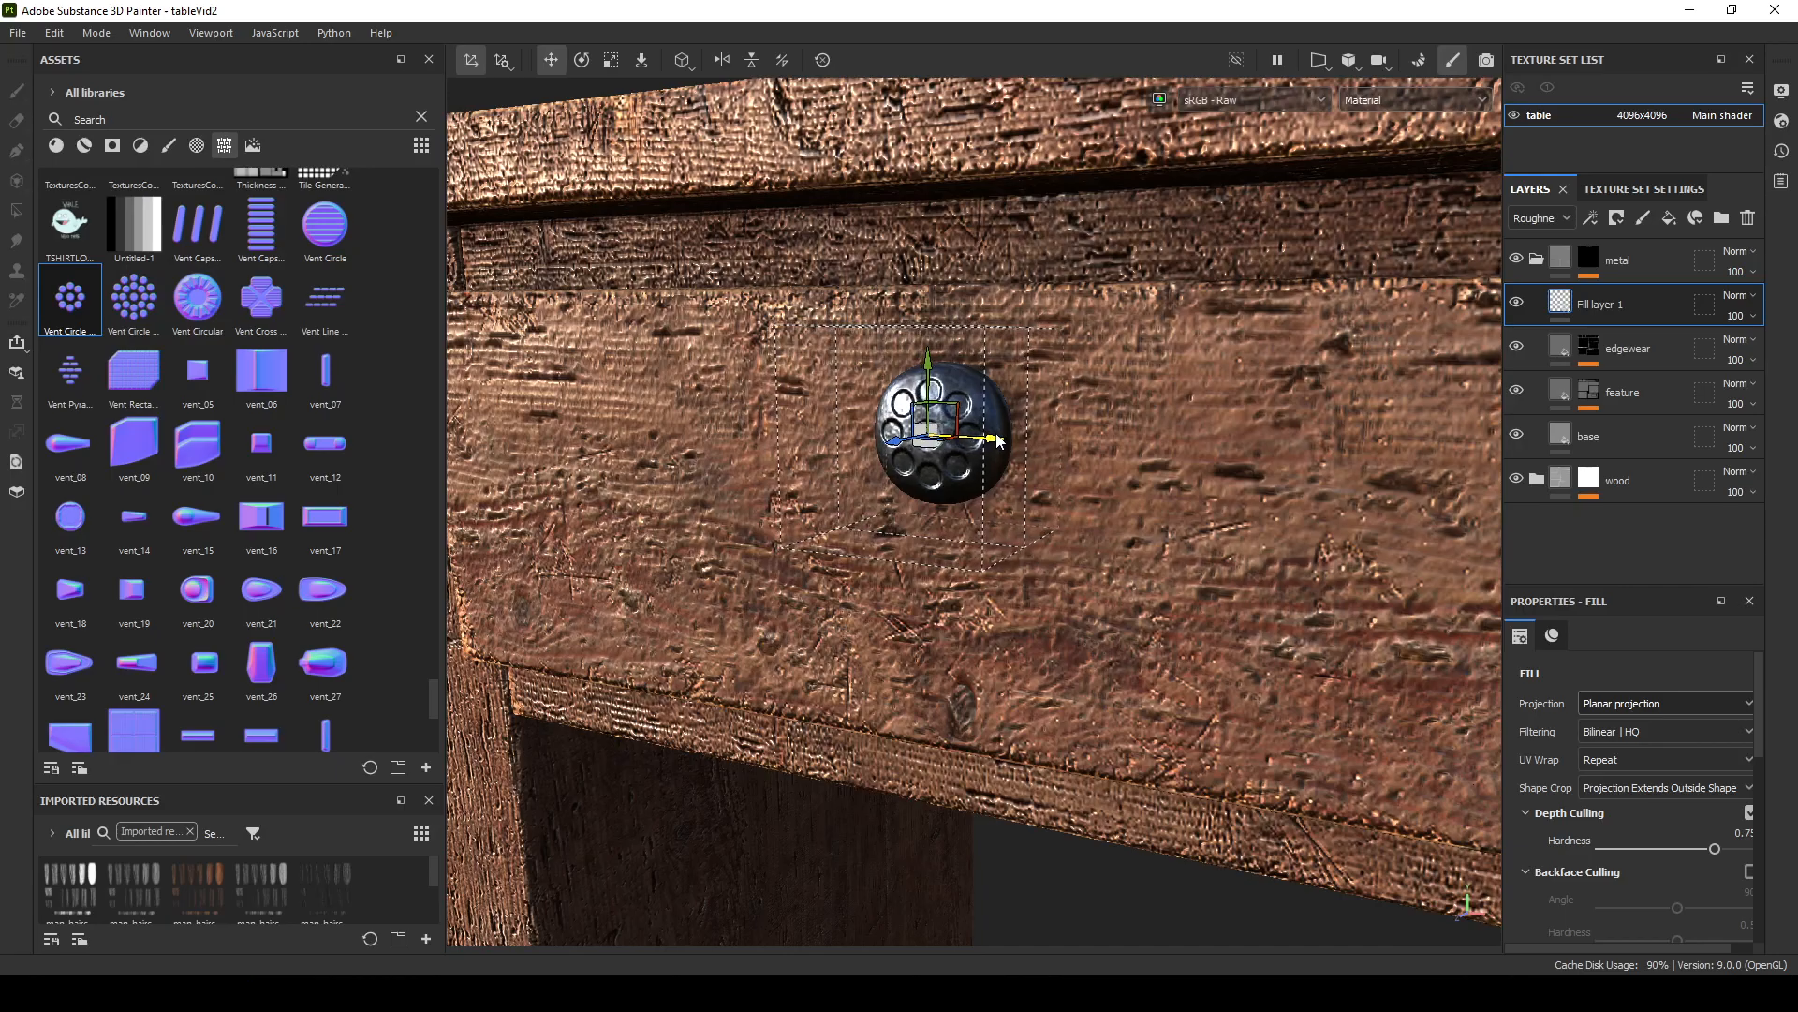
Step: Examine the projected hole pattern on the knob and the table front from several angles
{"action": "left_click_drag", "start_coordinate": [1166, 545], "coordinate": [1228, 801], "text": "alt"}
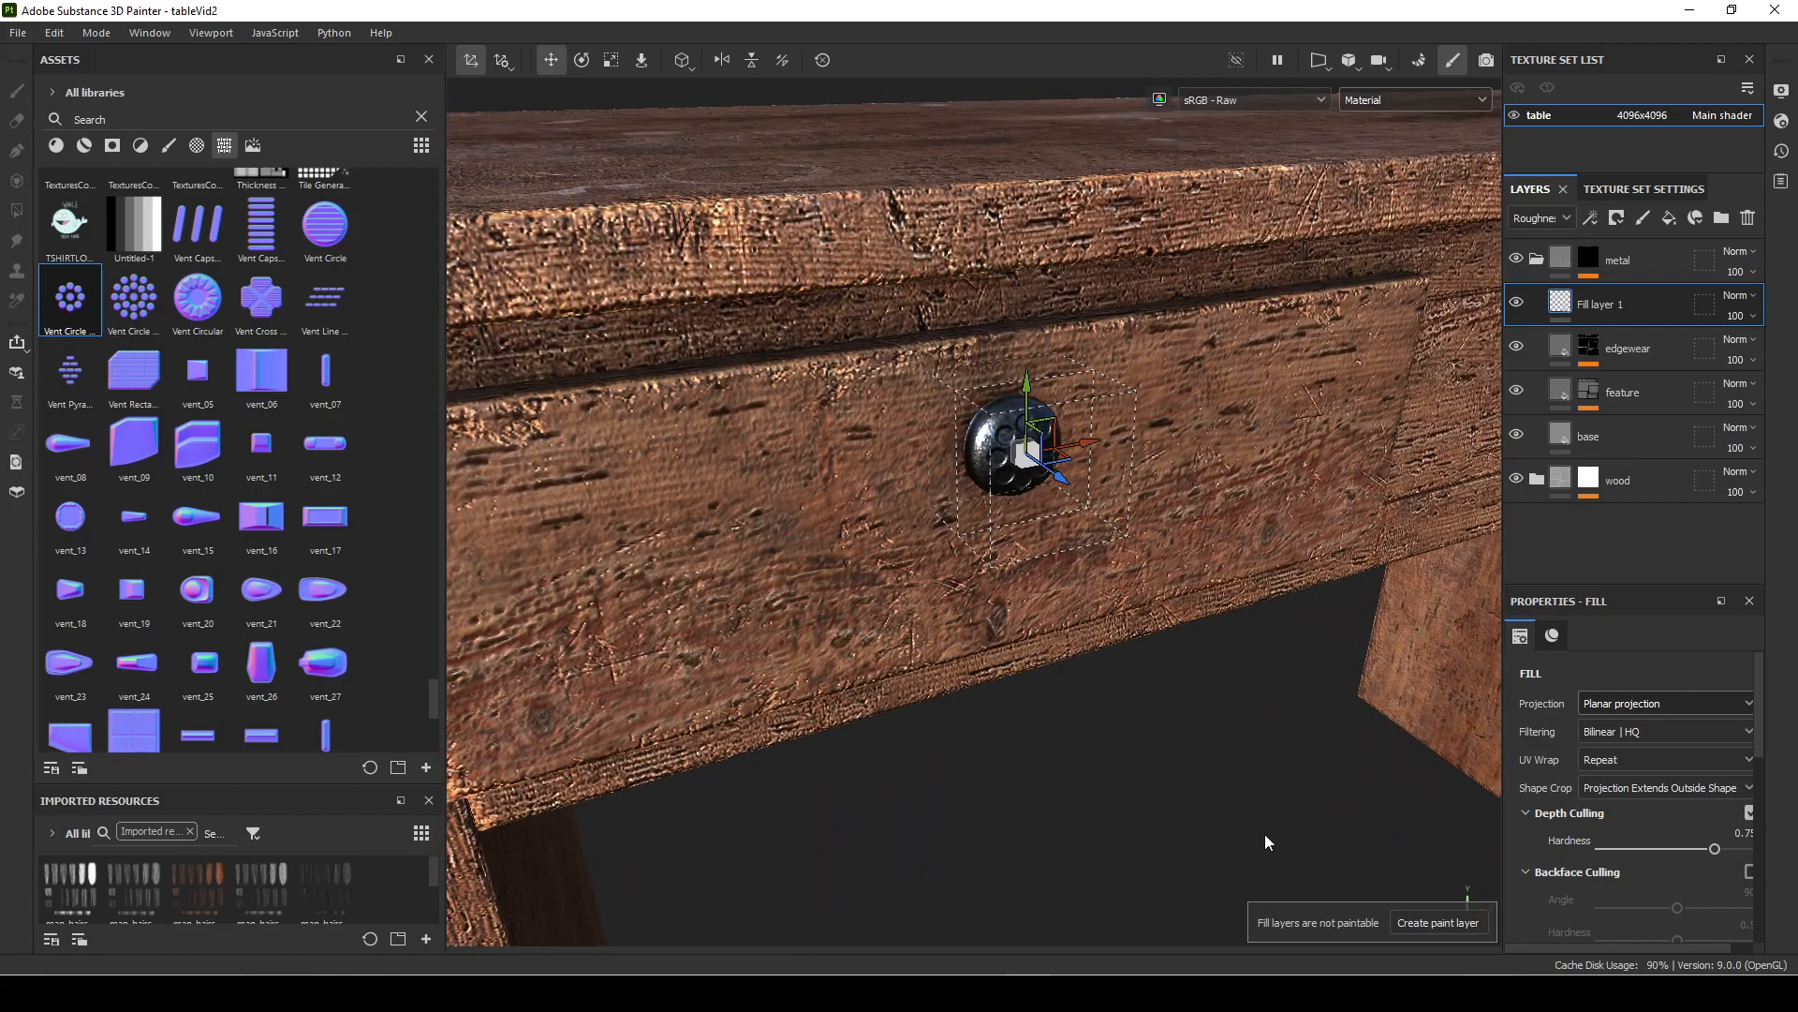
{"action": "middle_click_drag", "start_coordinate": [1270, 754], "coordinate": [883, 849], "text": "alt"}
{"action": "middle_click_drag", "start_coordinate": [1140, 723], "coordinate": [717, 913], "text": "alt"}
{"action": "left_click_drag", "start_coordinate": [1210, 568], "coordinate": [715, 623], "text": "alt"}
{"action": "middle_click_drag", "start_coordinate": [1349, 661], "coordinate": [984, 675], "text": "alt"}
{"action": "right_click_drag", "start_coordinate": [984, 674], "coordinate": [843, 600], "text": "alt"}
{"action": "middle_click_drag", "start_coordinate": [656, 609], "coordinate": [1167, 586], "text": "alt"}
{"action": "left_click_drag", "start_coordinate": [918, 662], "coordinate": [1349, 767], "text": "alt"}
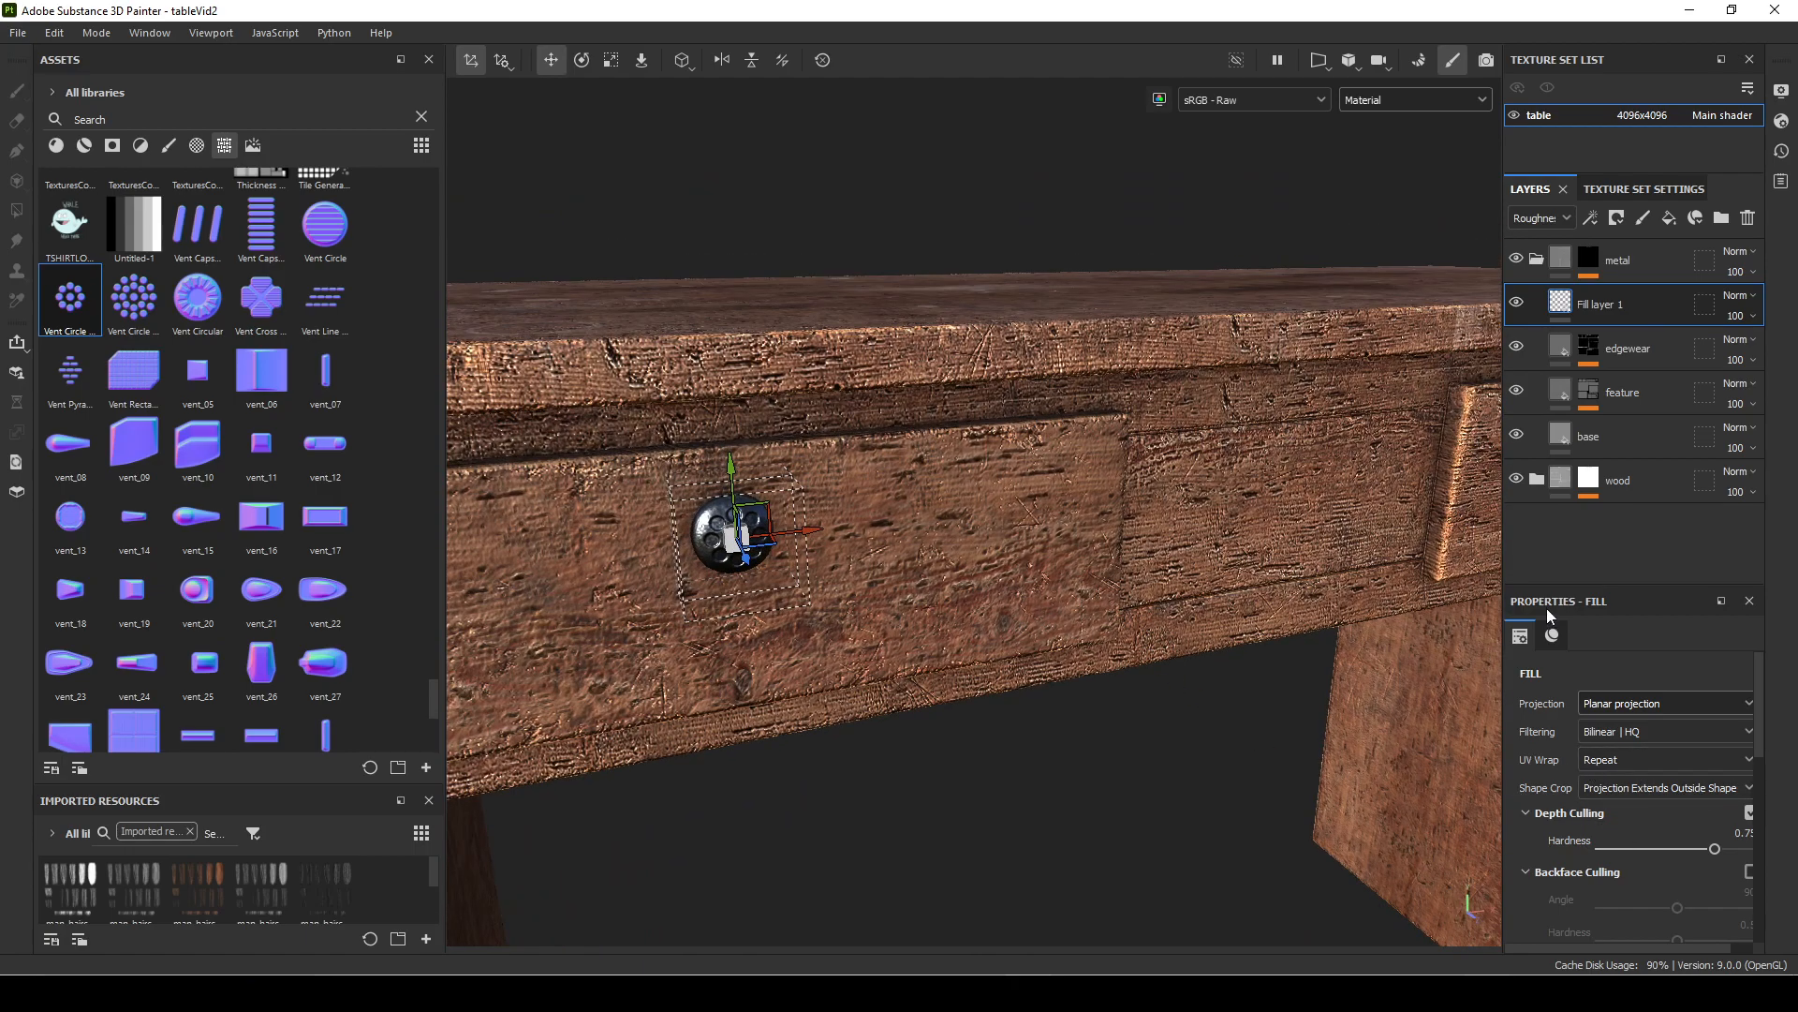
Step: Set the fill layer's UV Wrap to None to stop the projected pattern from repeating
{"action": "scroll", "coordinate": [1651, 753], "scroll_direction": "down", "scroll_amount": 1}
{"action": "left_click", "coordinate": [1629, 702]}
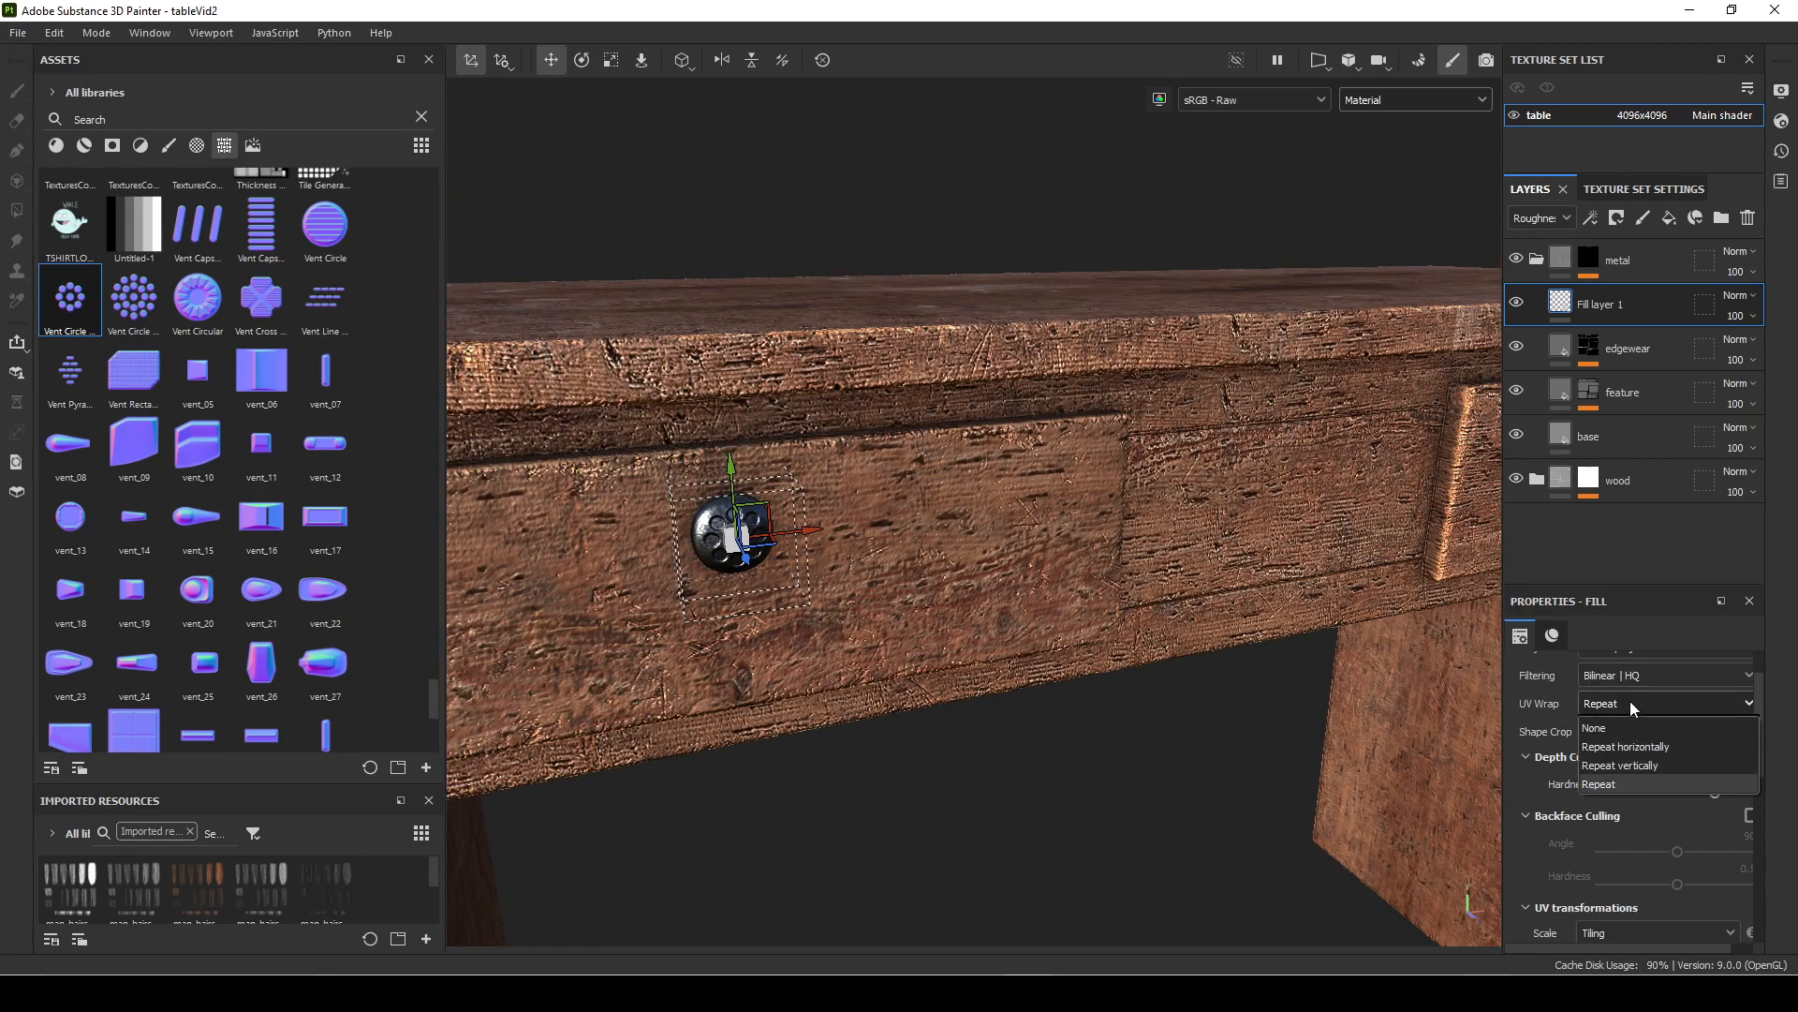
{"action": "left_click", "coordinate": [1611, 729]}
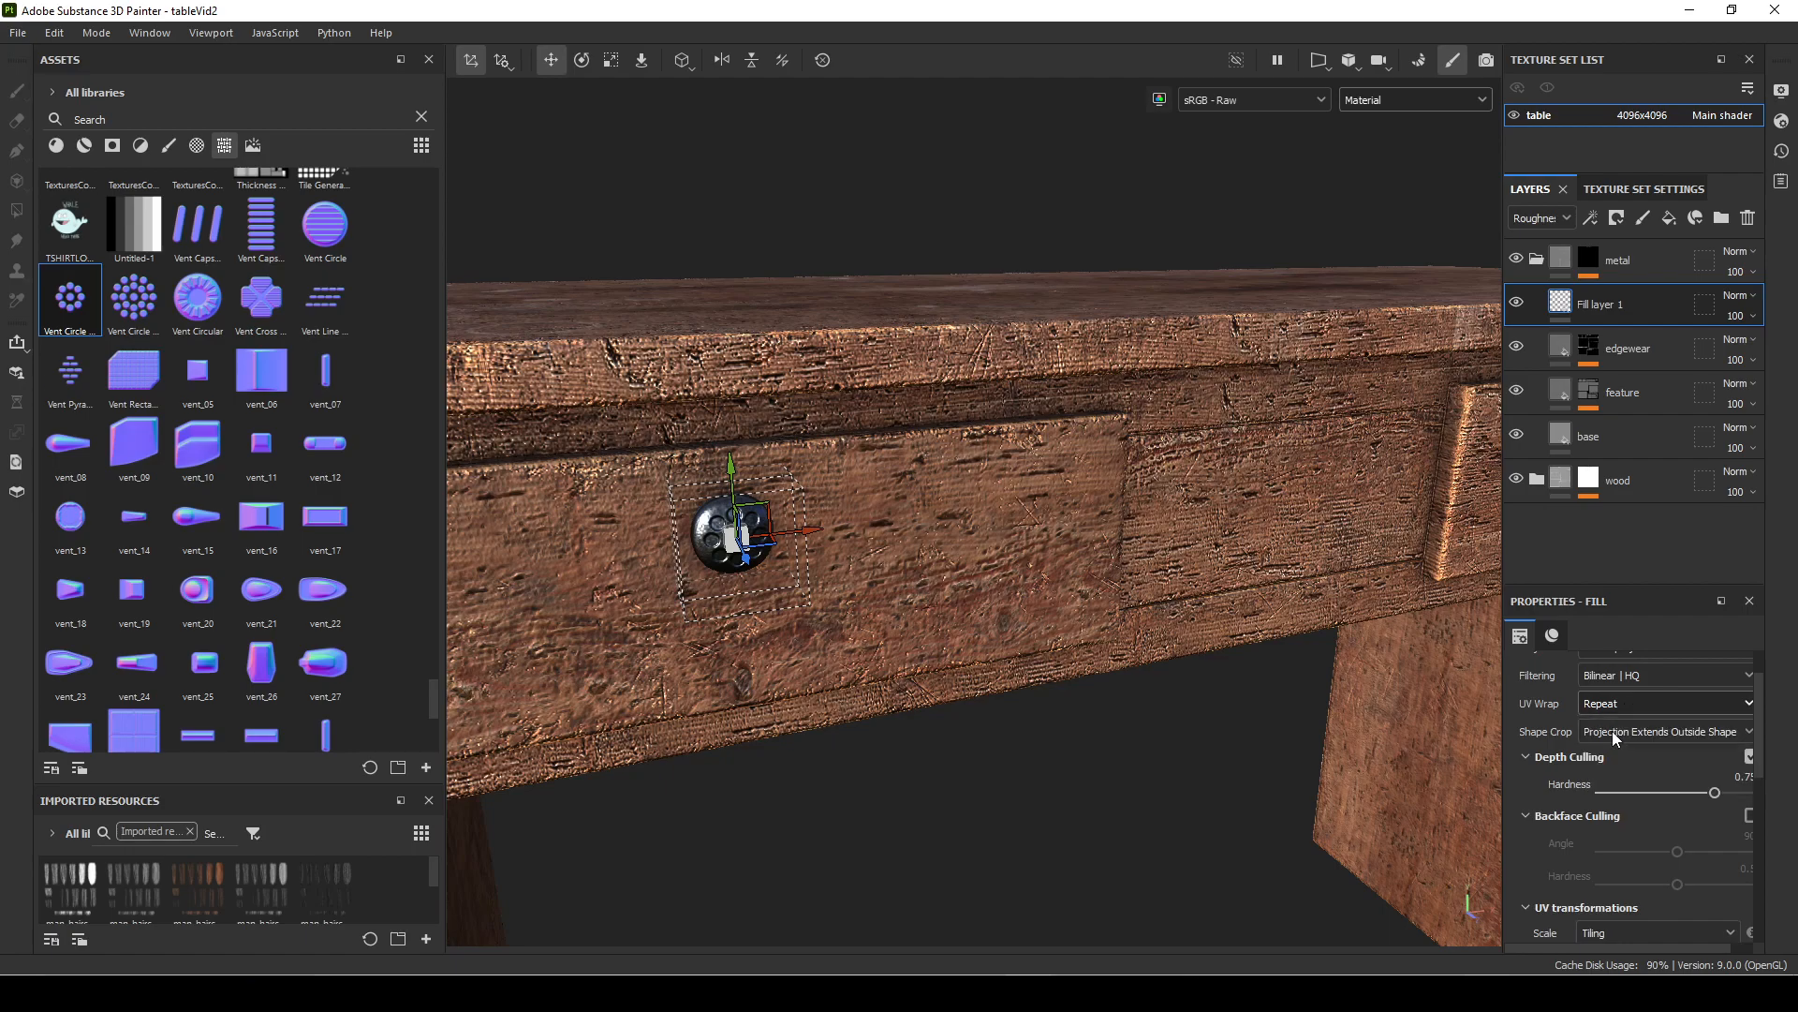
Step: Duplicate Fill layer 1 in the metal folder
{"action": "left_click_drag", "start_coordinate": [964, 655], "coordinate": [467, 801], "text": "alt"}
{"action": "middle_click_drag", "start_coordinate": [1006, 720], "coordinate": [1639, 553], "text": "alt"}
{"action": "right_click", "coordinate": [1617, 313]}
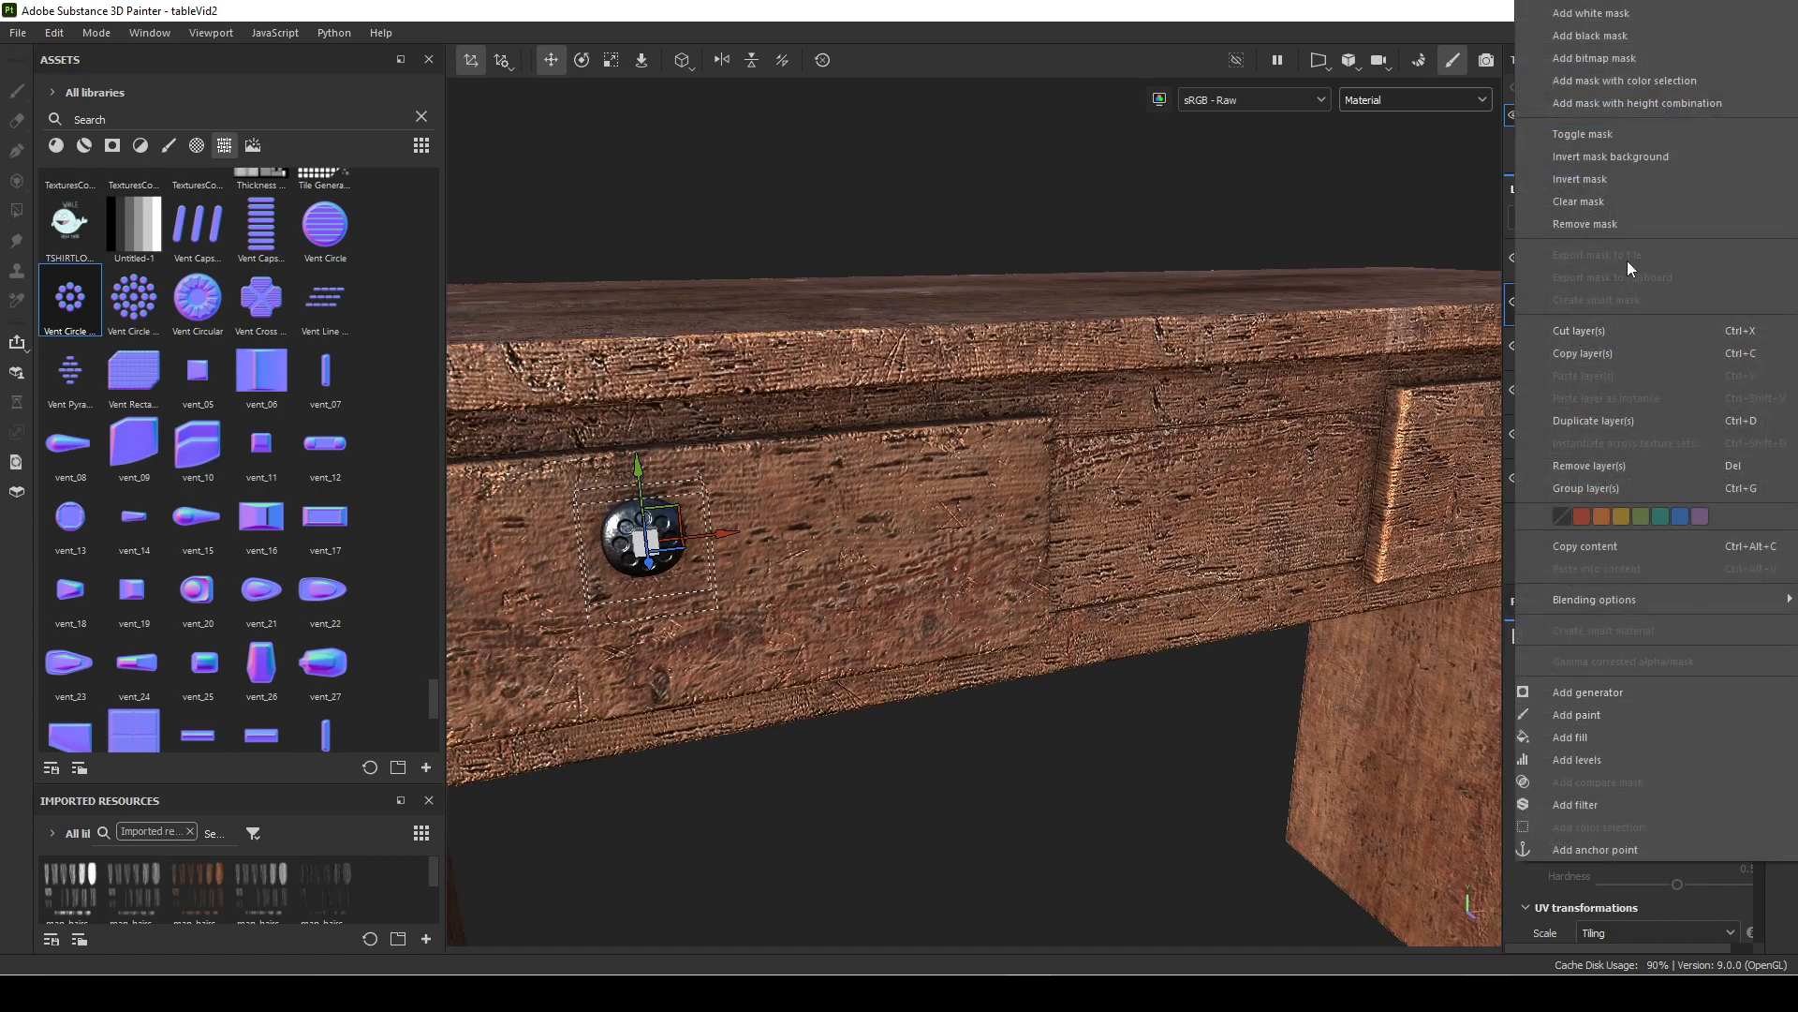
{"action": "left_click", "coordinate": [1617, 421]}
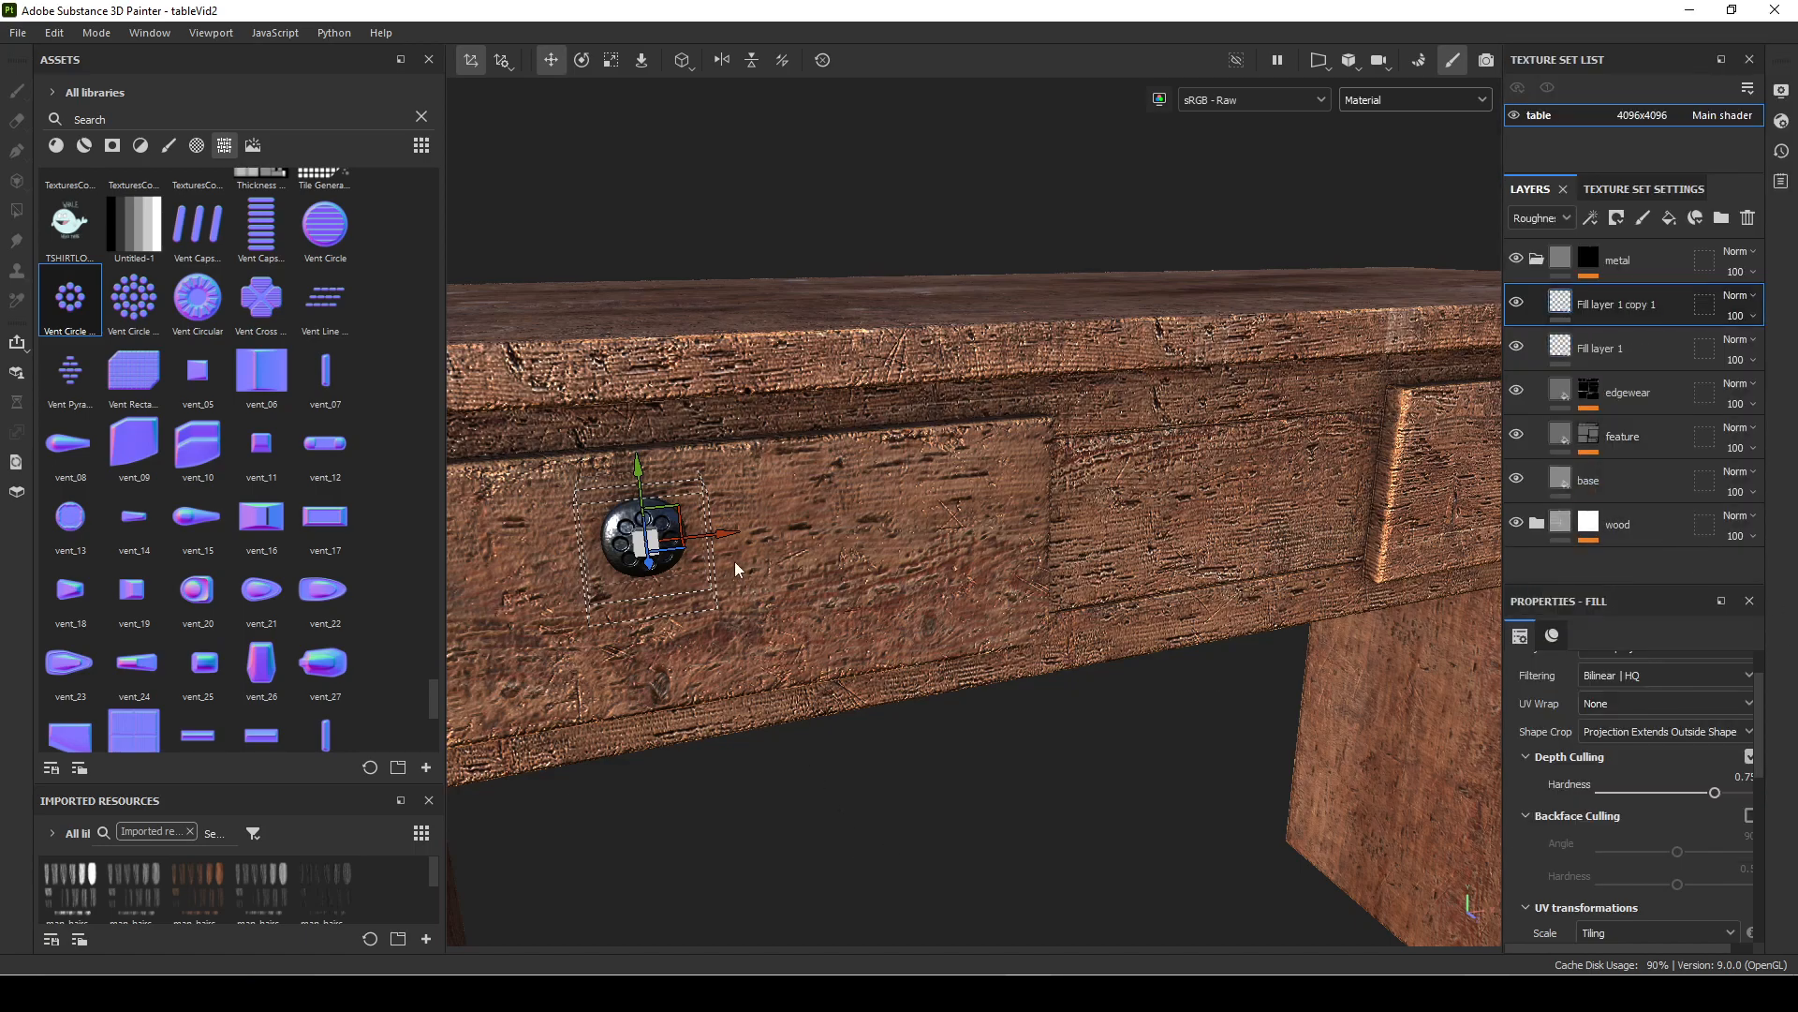
Step: Move the duplicated layer's projection across to the second drawer's knob and align its hole pattern with the knob's face
{"action": "left_click_drag", "start_coordinate": [726, 539], "coordinate": [1409, 548]}
{"action": "middle_click_drag", "start_coordinate": [1255, 560], "coordinate": [840, 698], "text": "alt"}
{"action": "left_click_drag", "start_coordinate": [839, 699], "coordinate": [1334, 659], "text": "alt"}
{"action": "right_click_drag", "start_coordinate": [1017, 839], "coordinate": [1178, 656], "text": "alt"}
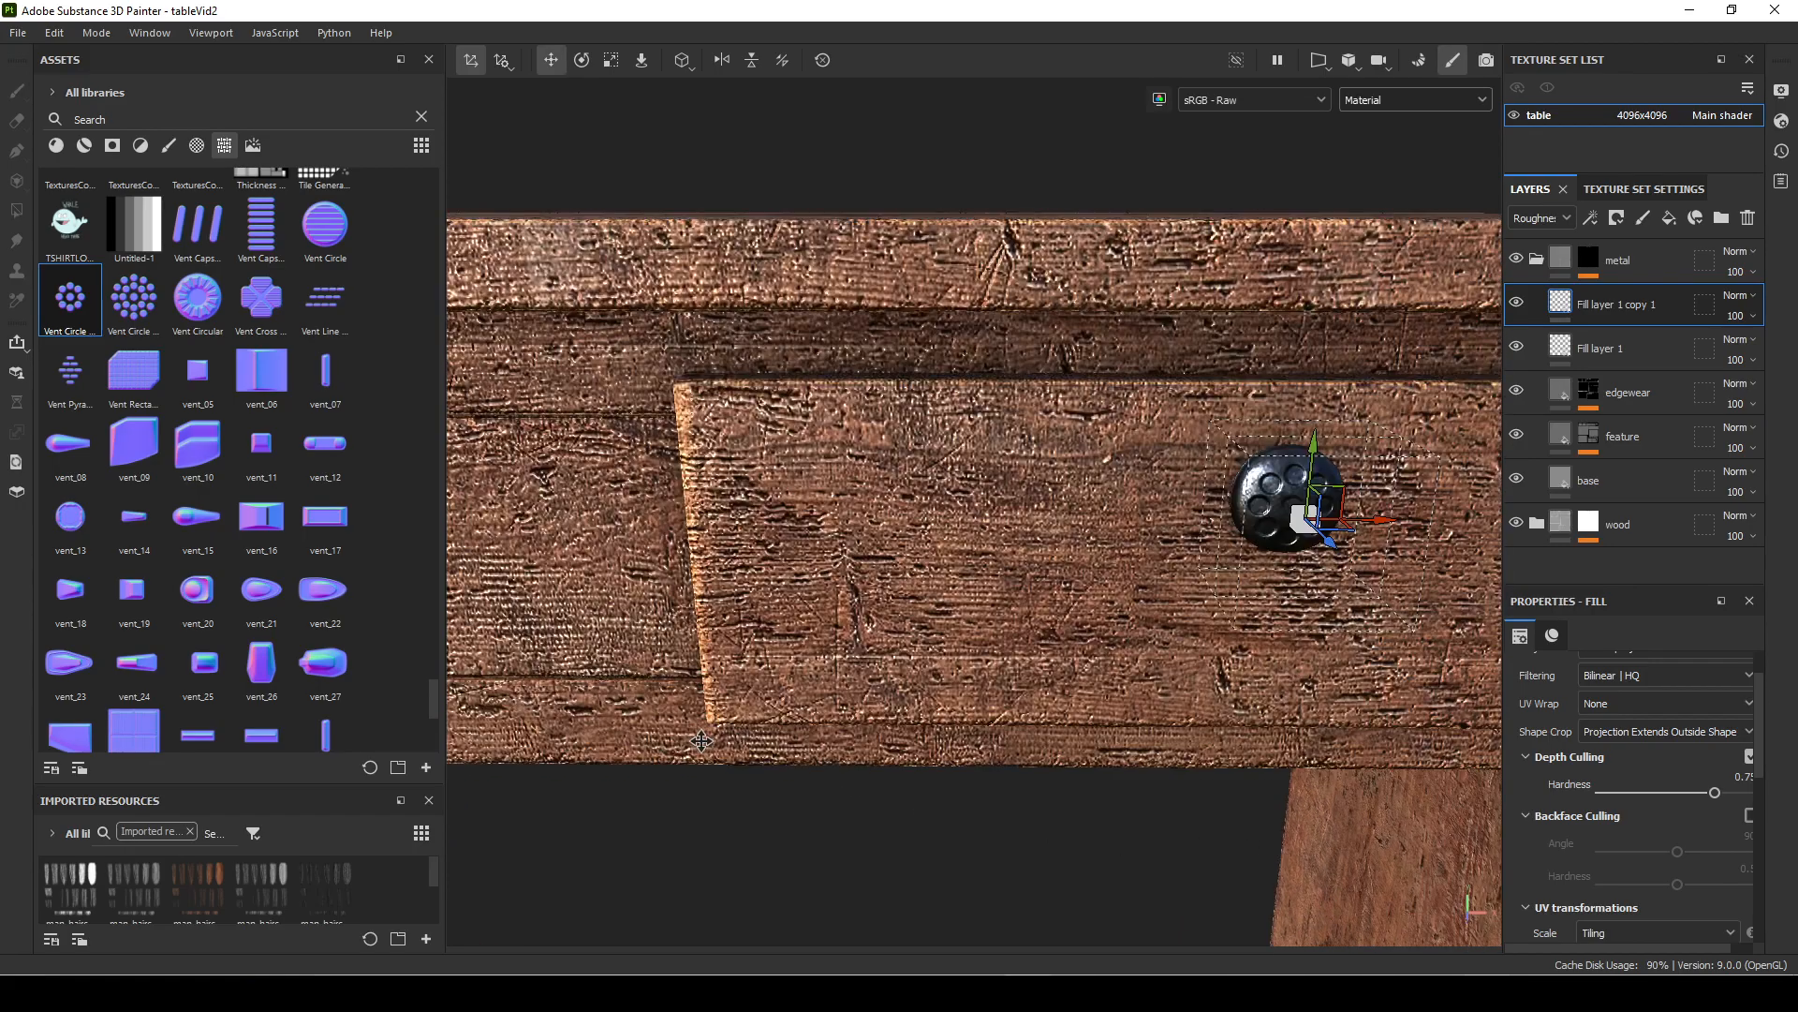
{"action": "middle_click_drag", "start_coordinate": [1178, 656], "coordinate": [740, 683], "text": "alt"}
{"action": "right_click_drag", "start_coordinate": [740, 694], "coordinate": [1347, 391], "text": "alt"}
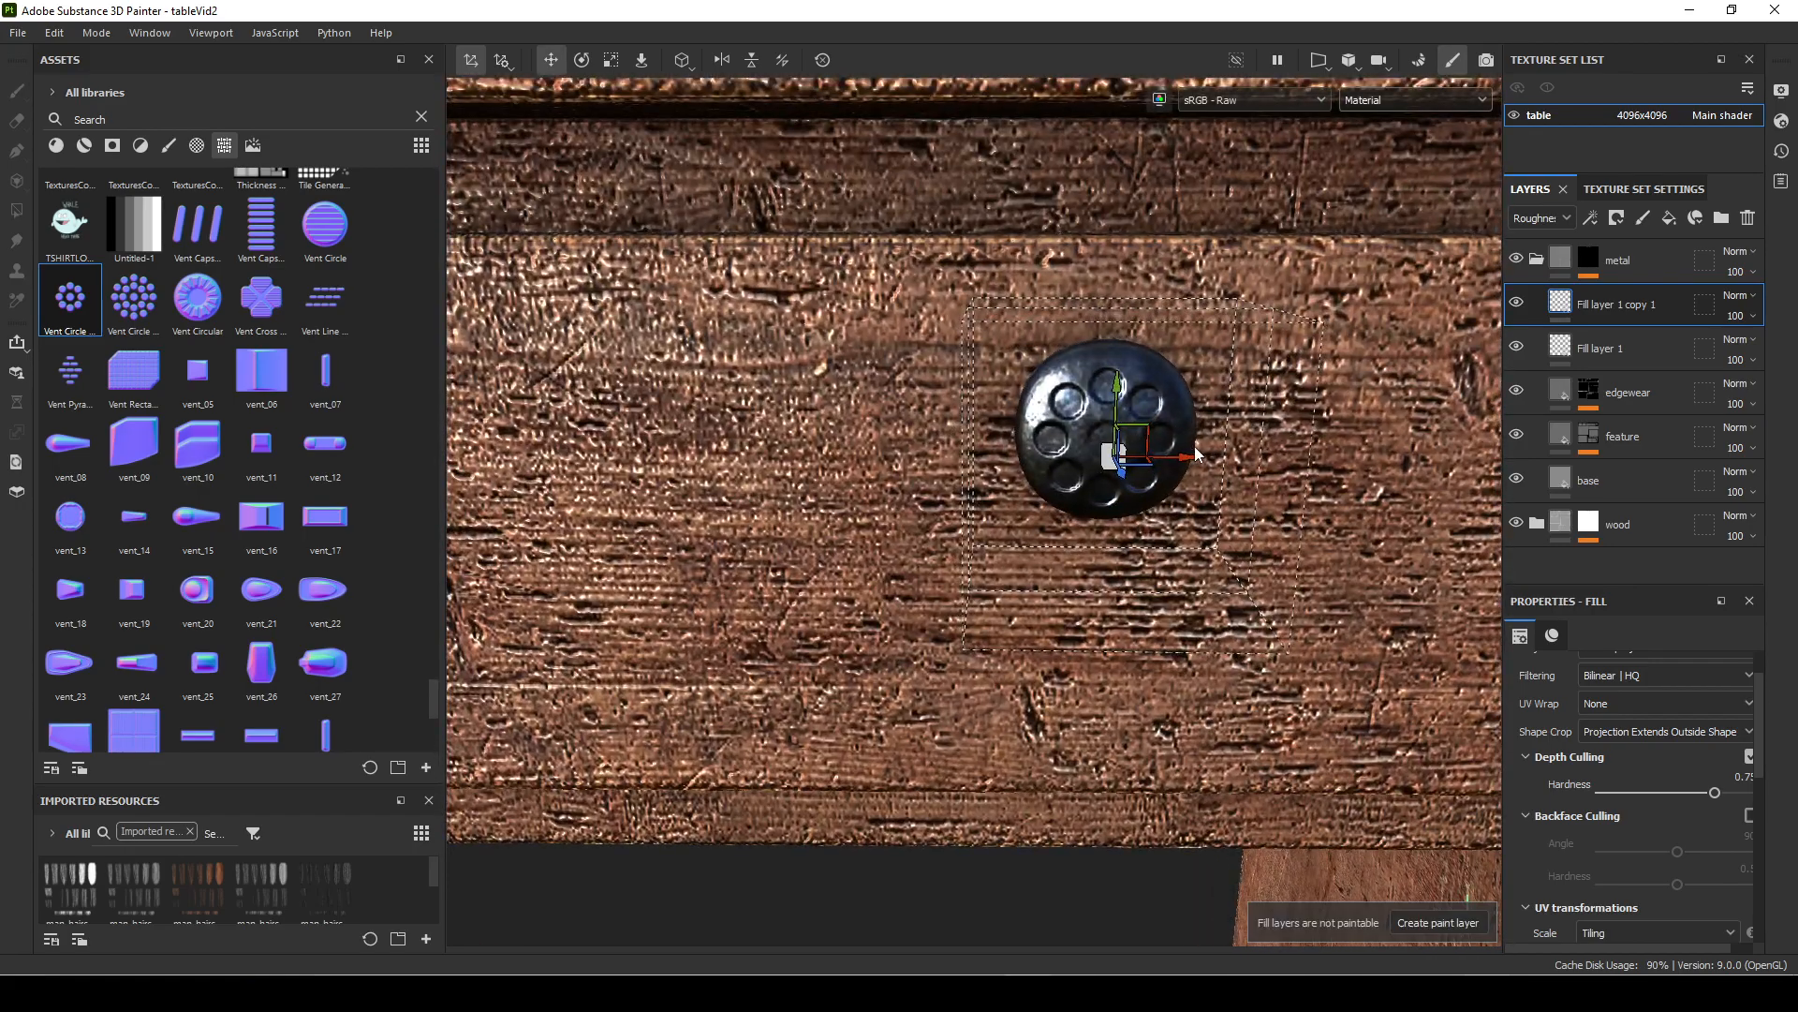
{"action": "left_click_drag", "start_coordinate": [1195, 448], "coordinate": [1183, 459]}
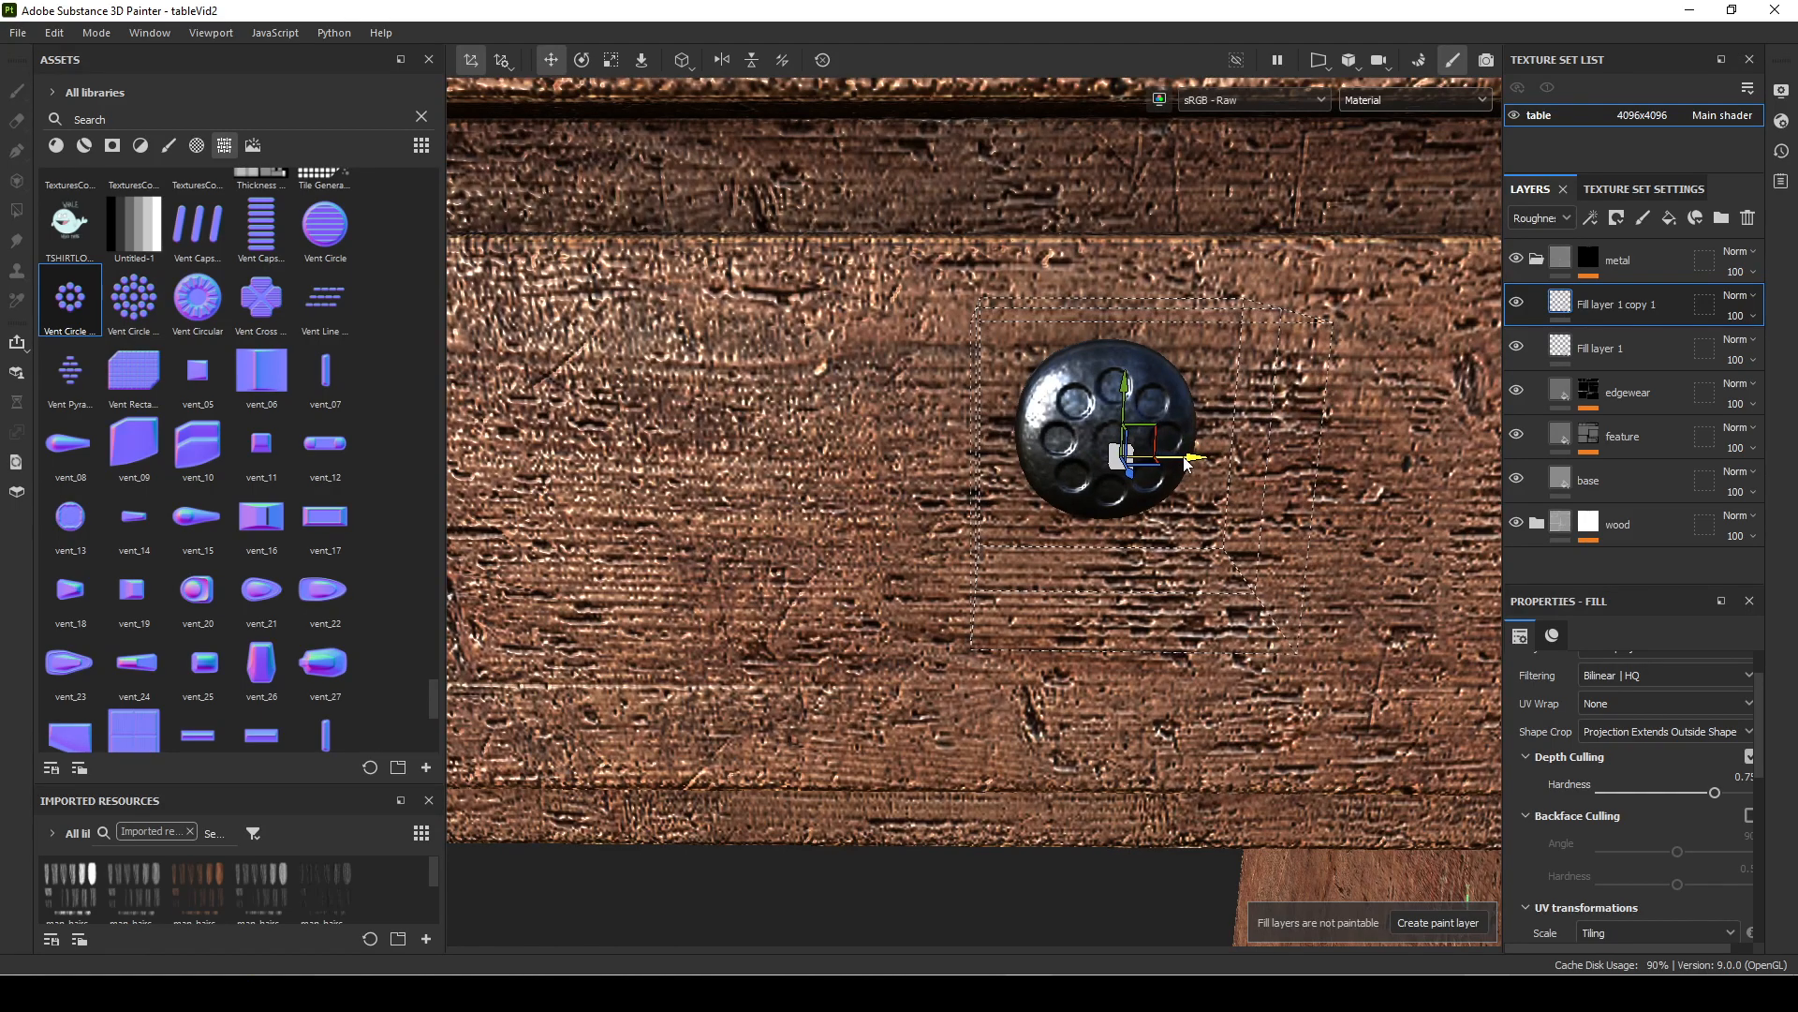
Step: Examine the hole patterns on the drawer knobs from several angles
{"action": "right_click_drag", "start_coordinate": [1169, 780], "coordinate": [1286, 840], "text": "alt"}
{"action": "middle_click_drag", "start_coordinate": [1286, 840], "coordinate": [1387, 660], "text": "alt"}
{"action": "left_click_drag", "start_coordinate": [627, 692], "coordinate": [530, 671], "text": "alt"}
{"action": "middle_click_drag", "start_coordinate": [530, 670], "coordinate": [835, 631], "text": "alt"}
{"action": "left_click_drag", "start_coordinate": [834, 630], "coordinate": [1195, 584], "text": "alt"}
{"action": "left_click", "coordinate": [1014, 778]}
{"action": "mouse_move", "coordinate": [999, 801]}
{"action": "left_mouse_down", "text": "alt"}
{"action": "mouse_move", "coordinate": [876, 814]}
{"action": "mouse_move", "coordinate": [981, 840]}
{"action": "left_mouse_up", "text": "alt"}
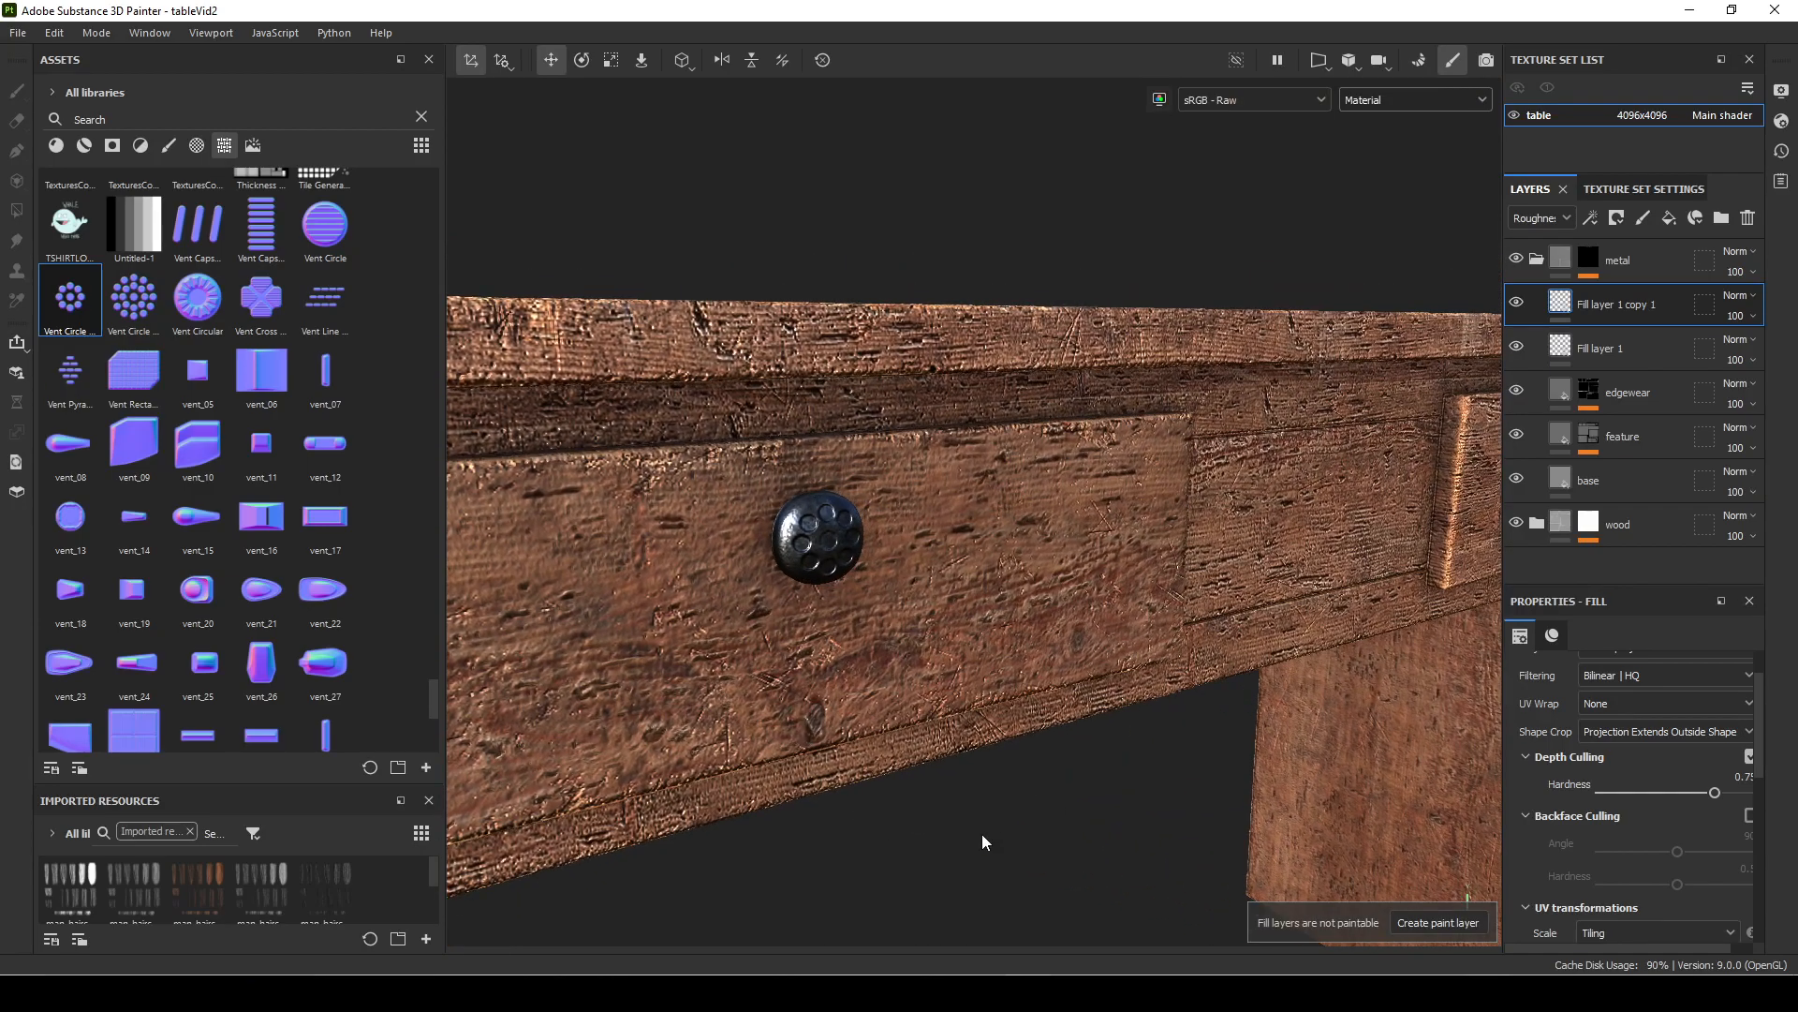
Step: Rename the Fill layer 1 copy 1 layer to normalDetails
{"action": "double_click", "coordinate": [1637, 309]}
{"action": "type", "text": "no"}
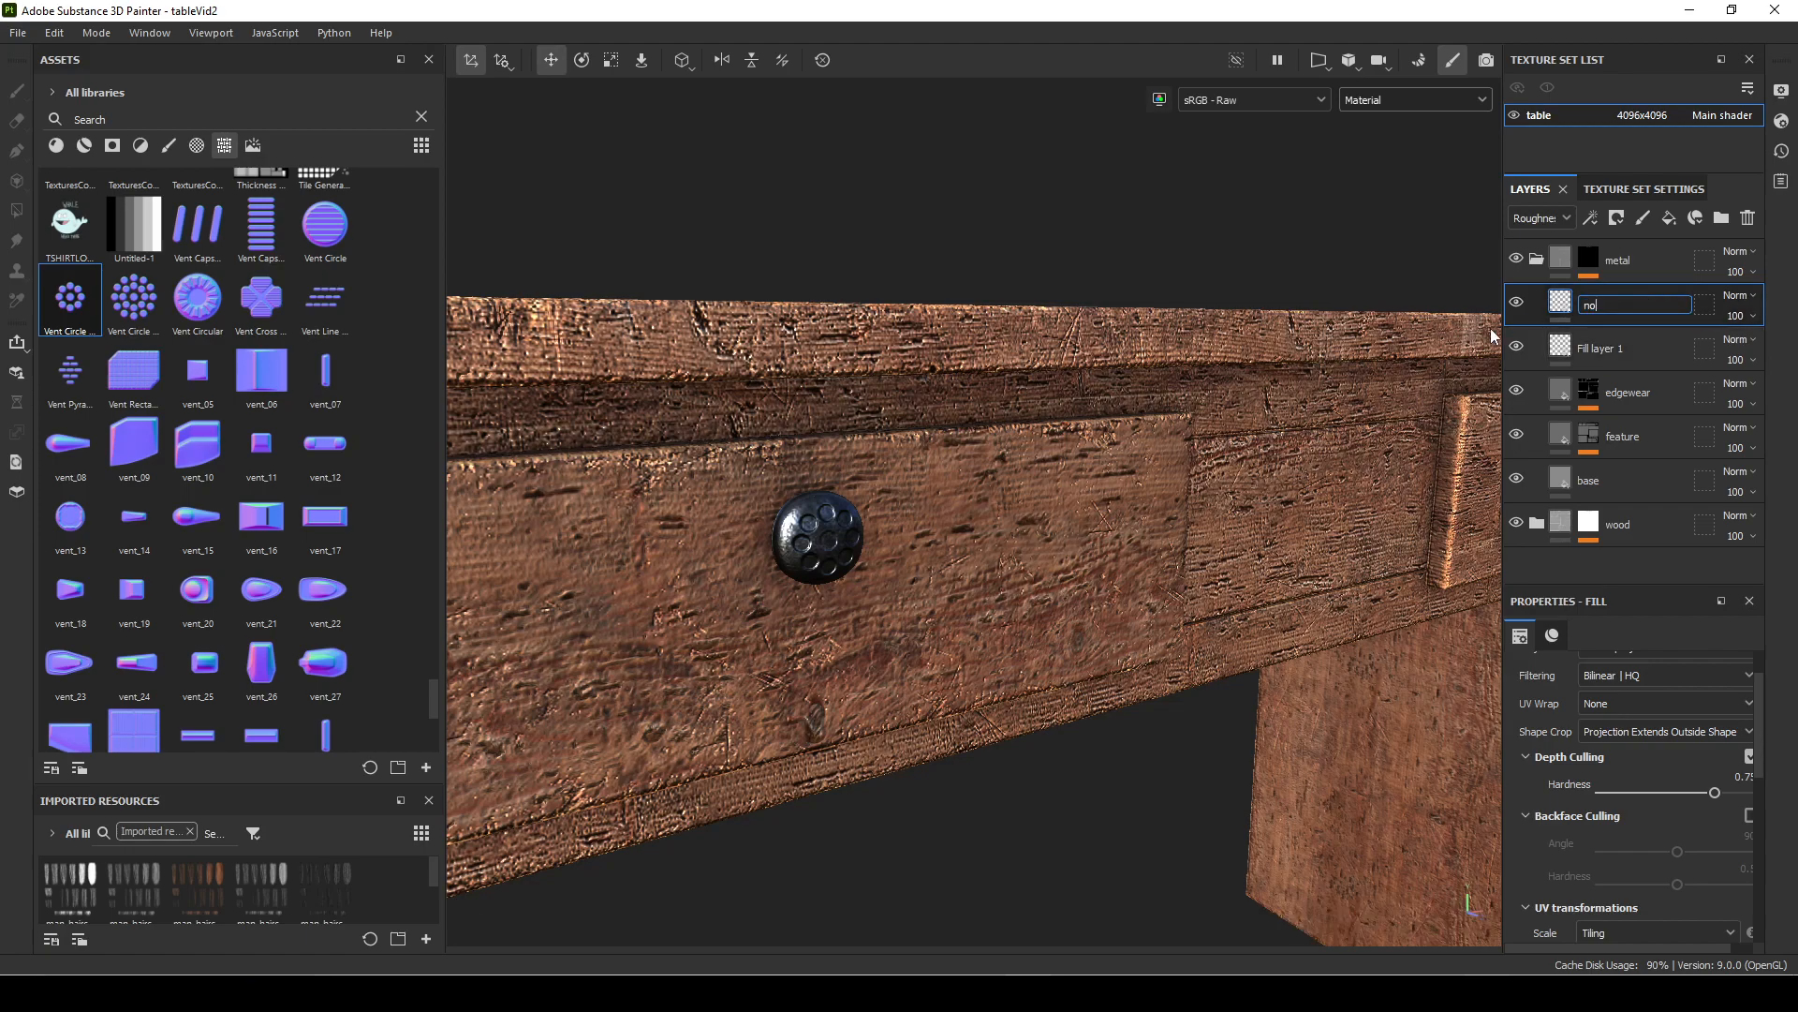
{"action": "type", "text": "rmalDetails"}
{"action": "key", "text": "Return"}
Step: Copy the normalDetails name and use it to rename Fill layer 1
{"action": "double_click", "coordinate": [1607, 310]}
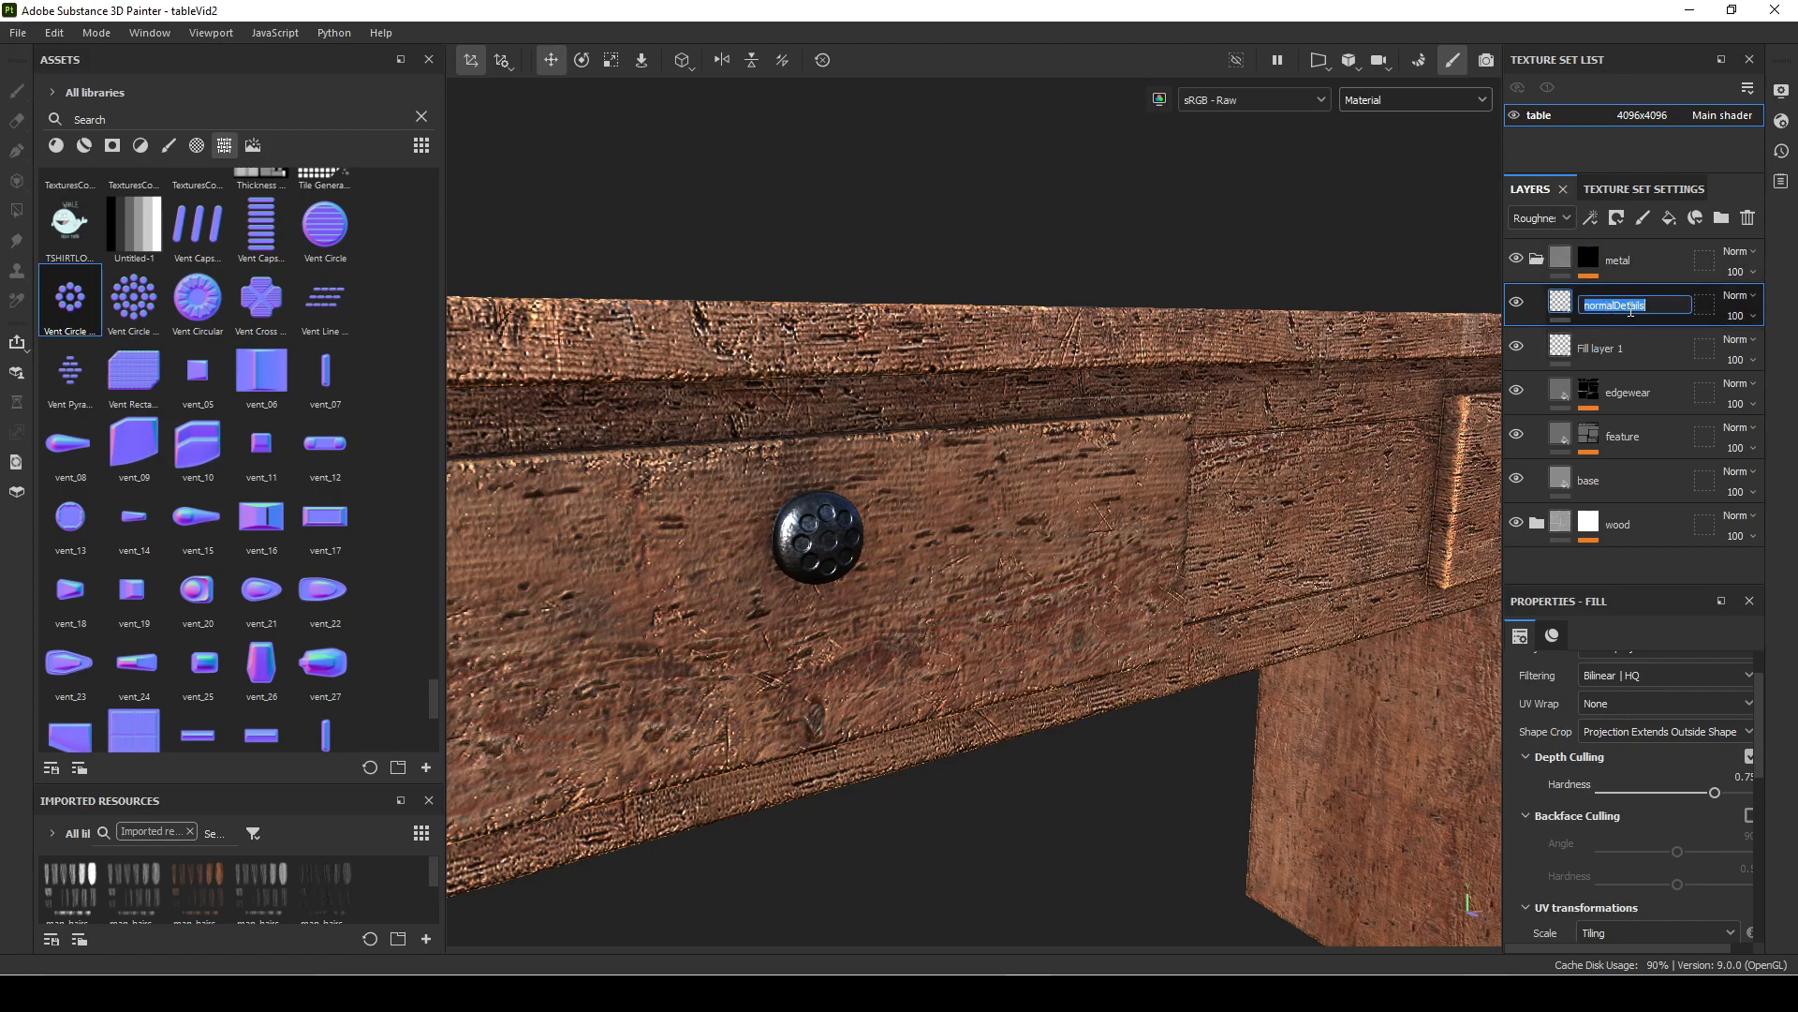
{"action": "key", "text": "ctrl+c"}
{"action": "double_click", "coordinate": [1610, 336]}
{"action": "key", "text": "ctrl+v"}
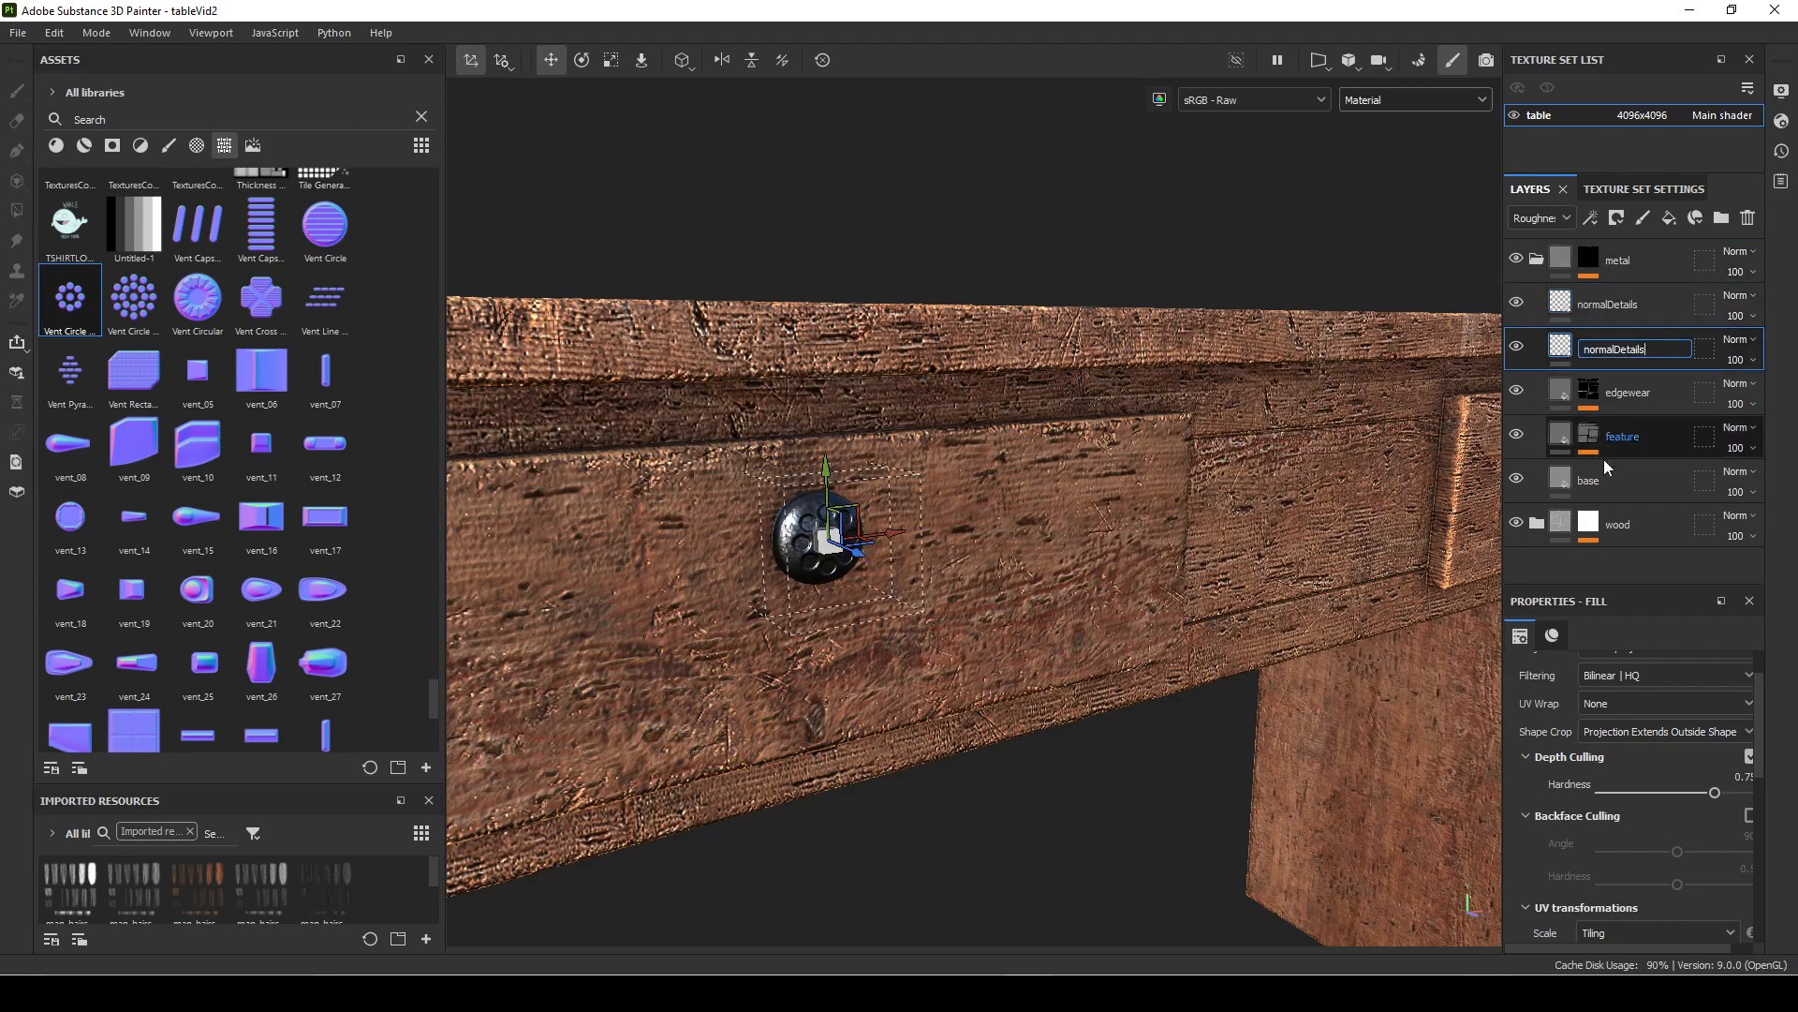
{"action": "key", "text": "Return"}
Step: Select the edgewear layer and view the first drawer's knob without the projection gizmo
{"action": "left_click_drag", "start_coordinate": [1197, 748], "coordinate": [968, 771], "text": "alt"}
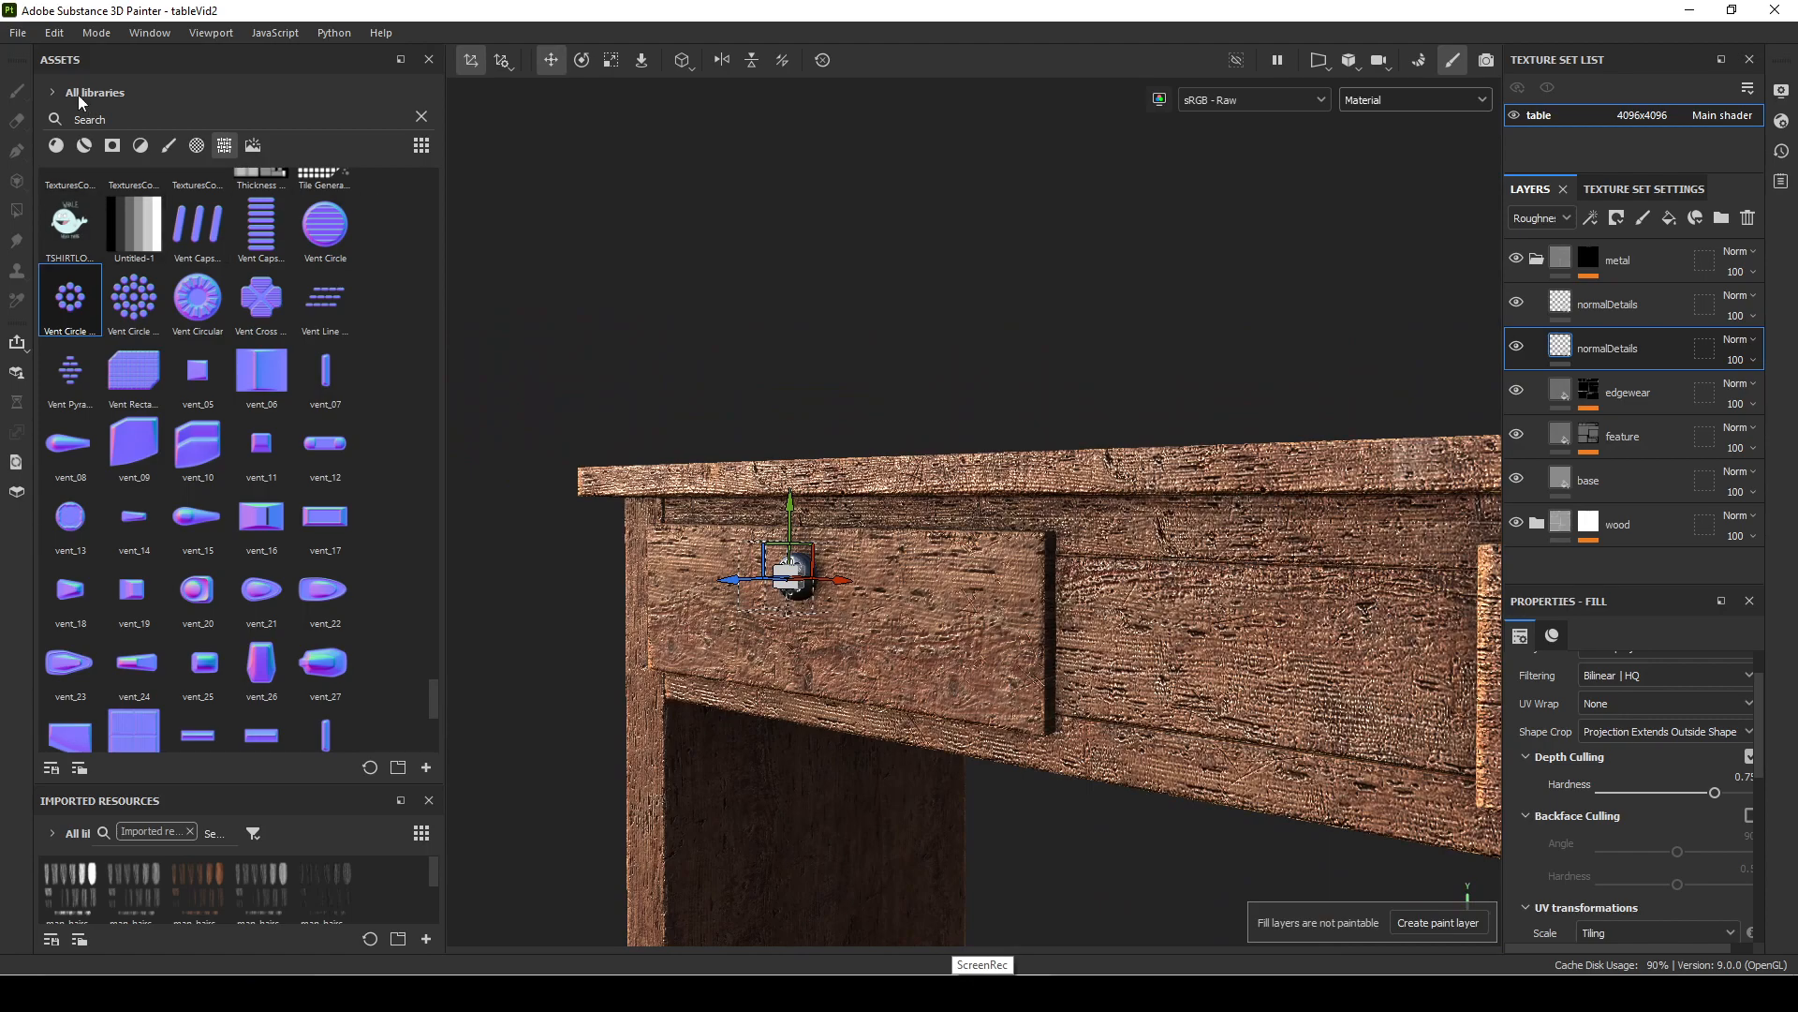
{"action": "left_click", "coordinate": [1646, 392]}
{"action": "left_click_drag", "start_coordinate": [795, 460], "coordinate": [849, 504], "text": "alt"}
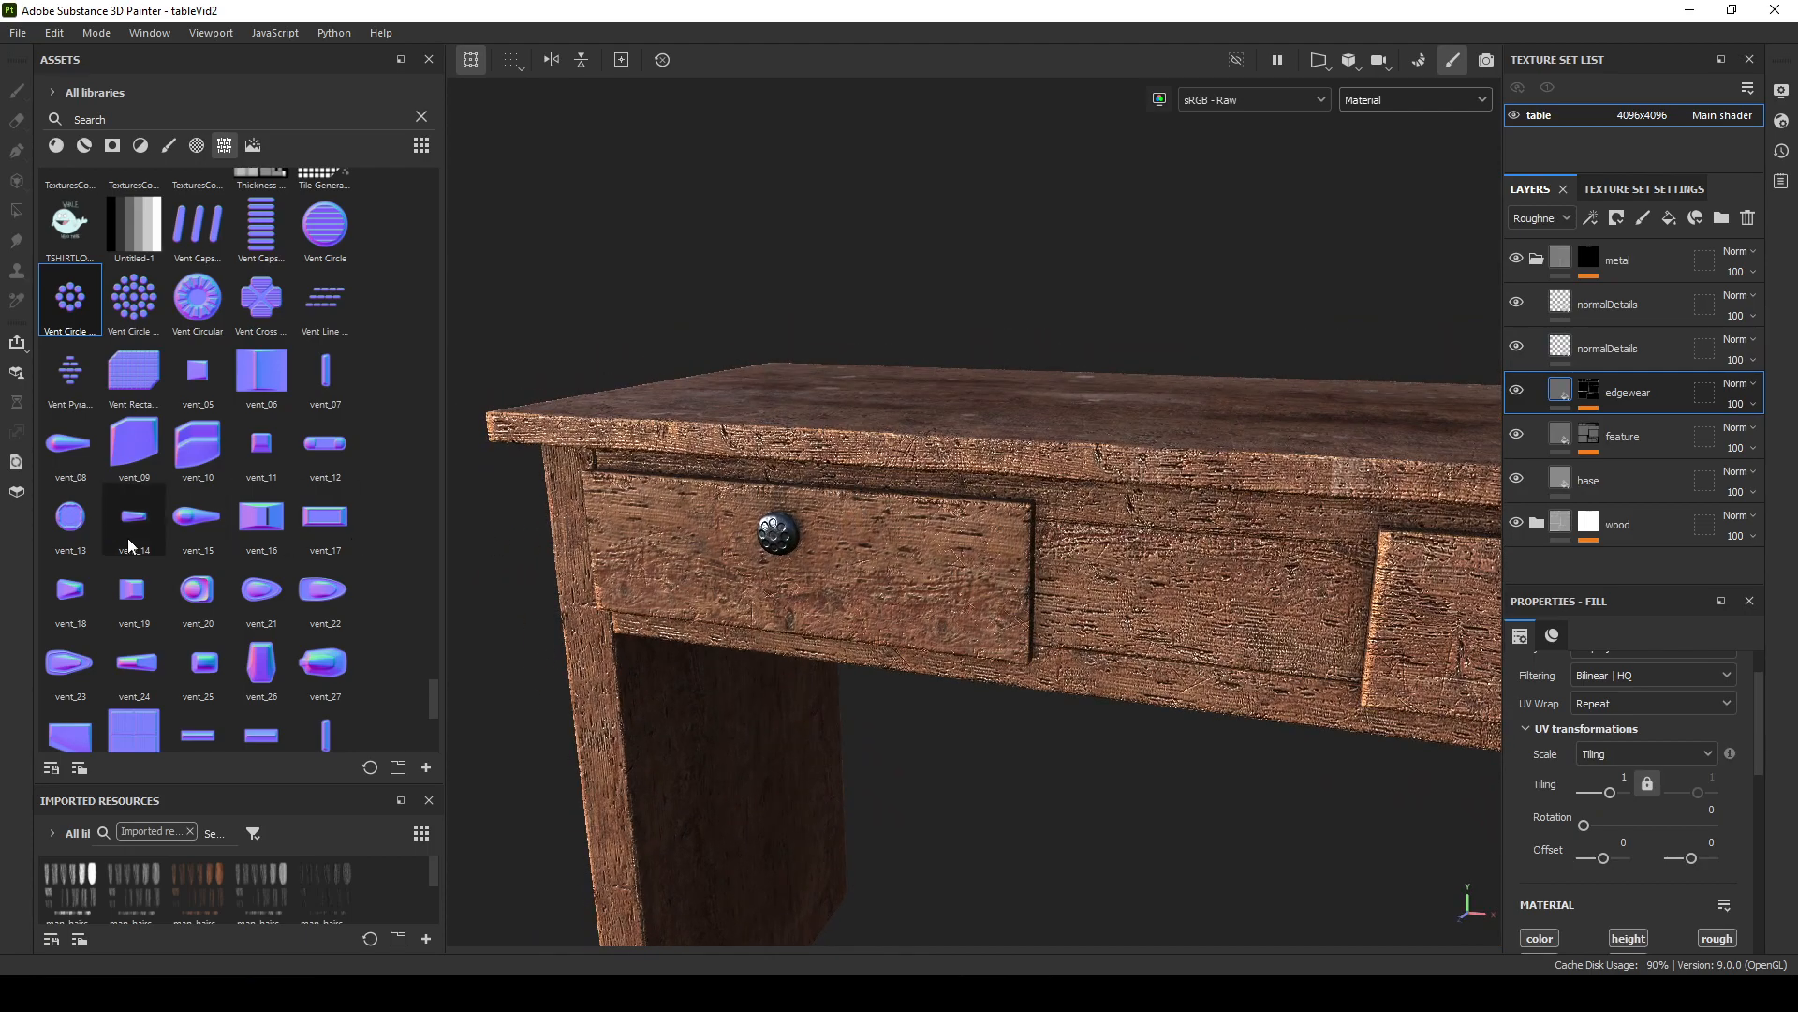